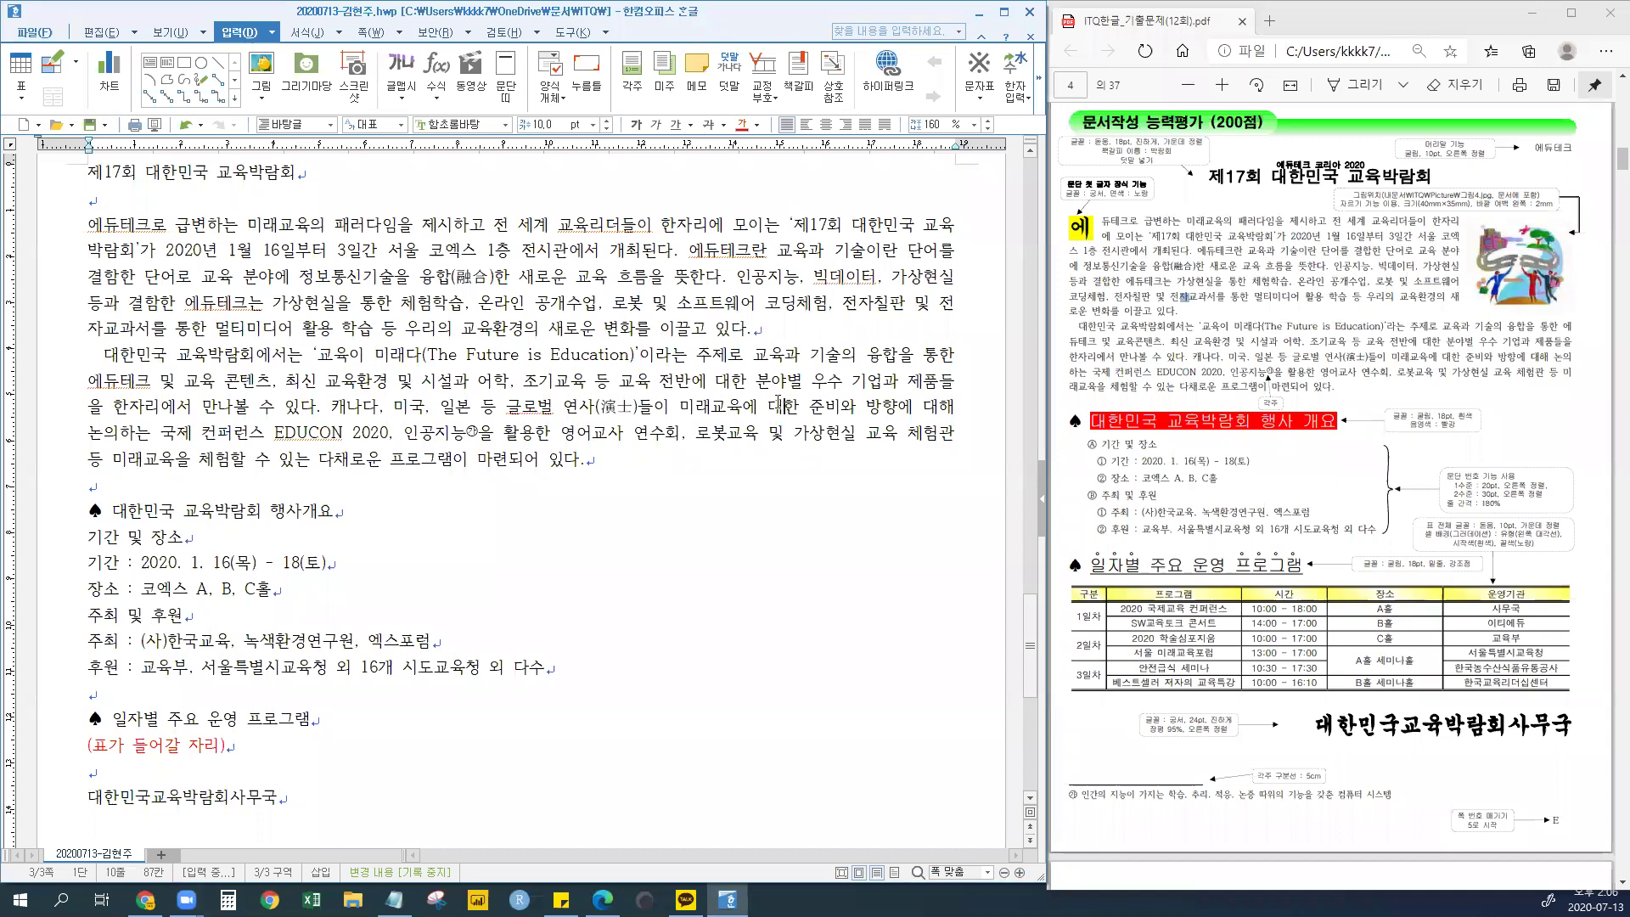
- Review the typed document from the header and title through the body paragraphs, both ♠ headings and the closing 대한민국교육박람회사무국 line
left_click(378, 277)
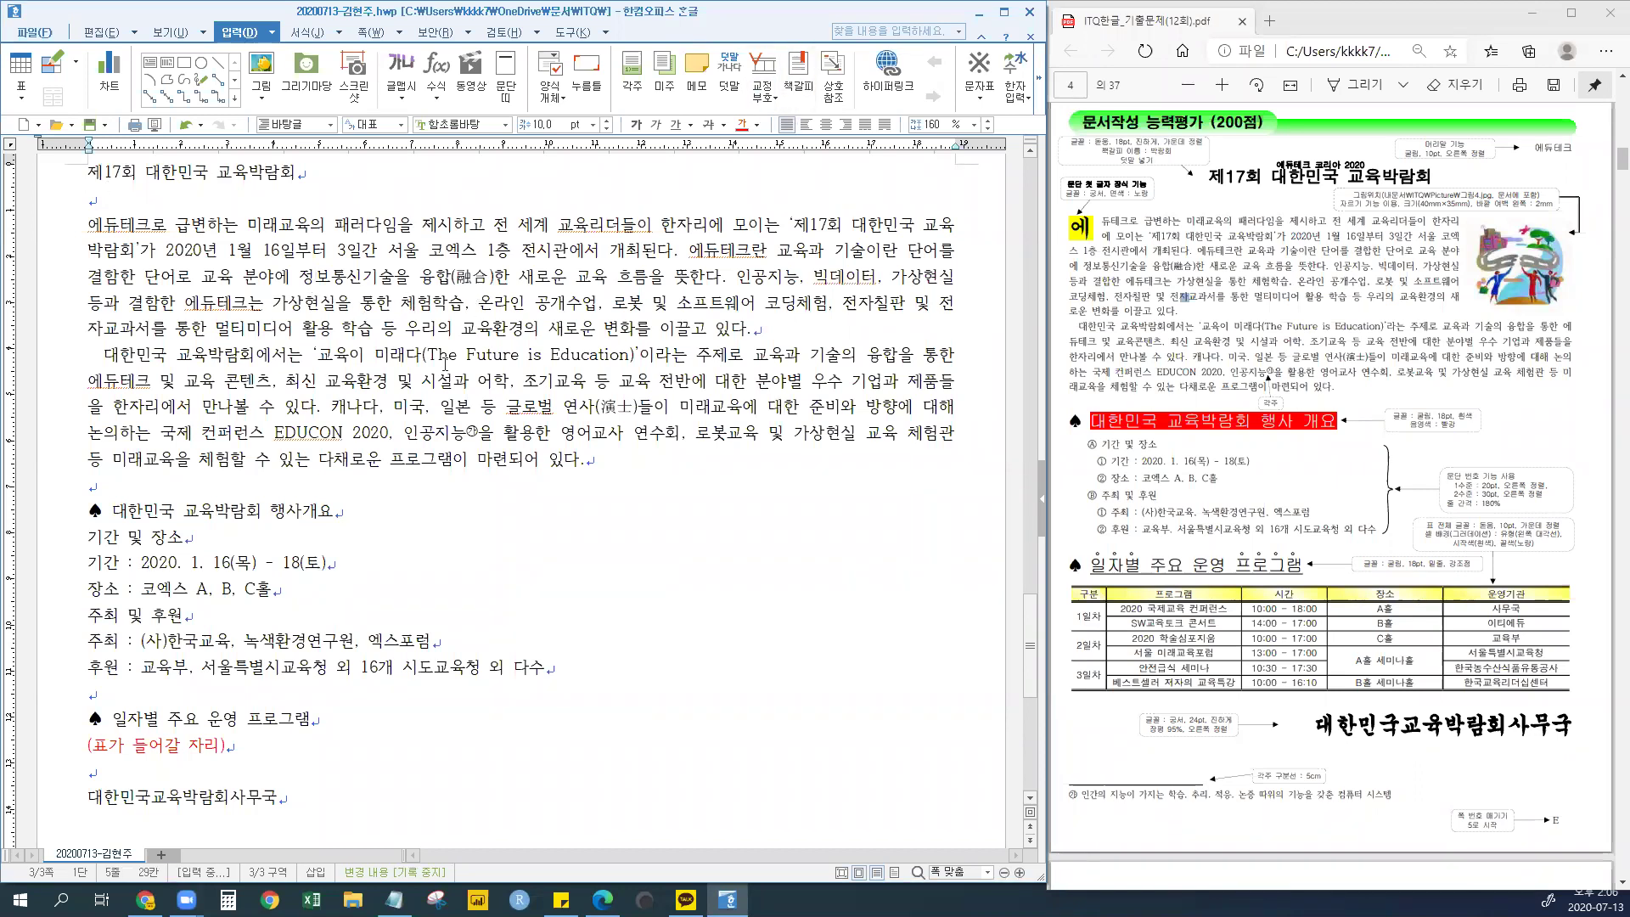
scroll(445, 363, "up", 2)
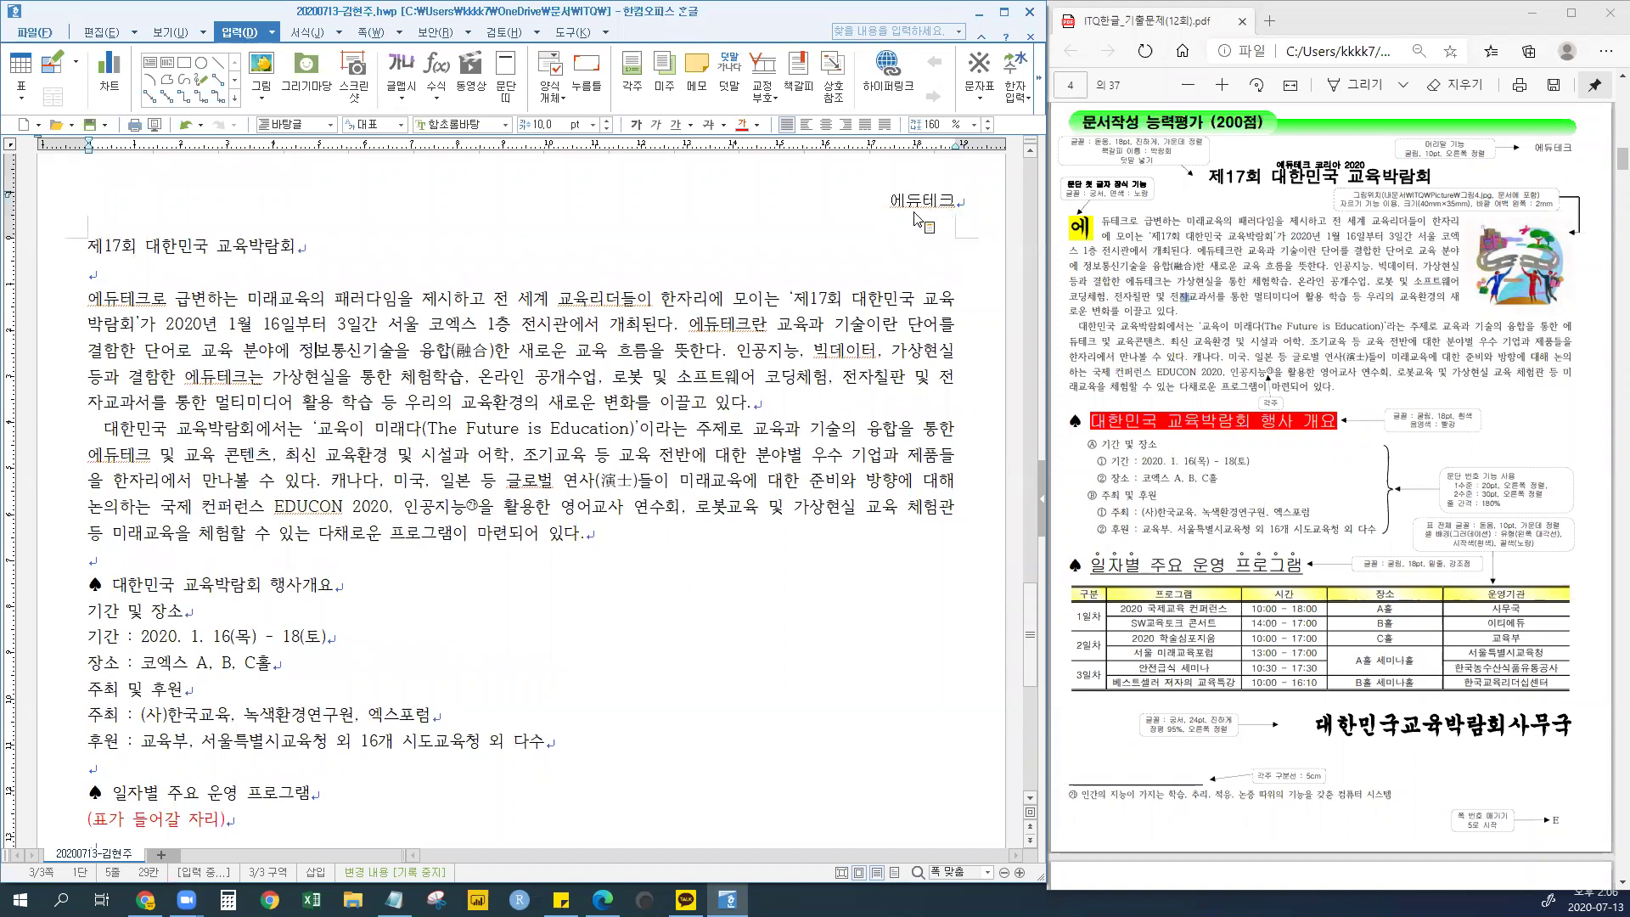
left_click(91, 247)
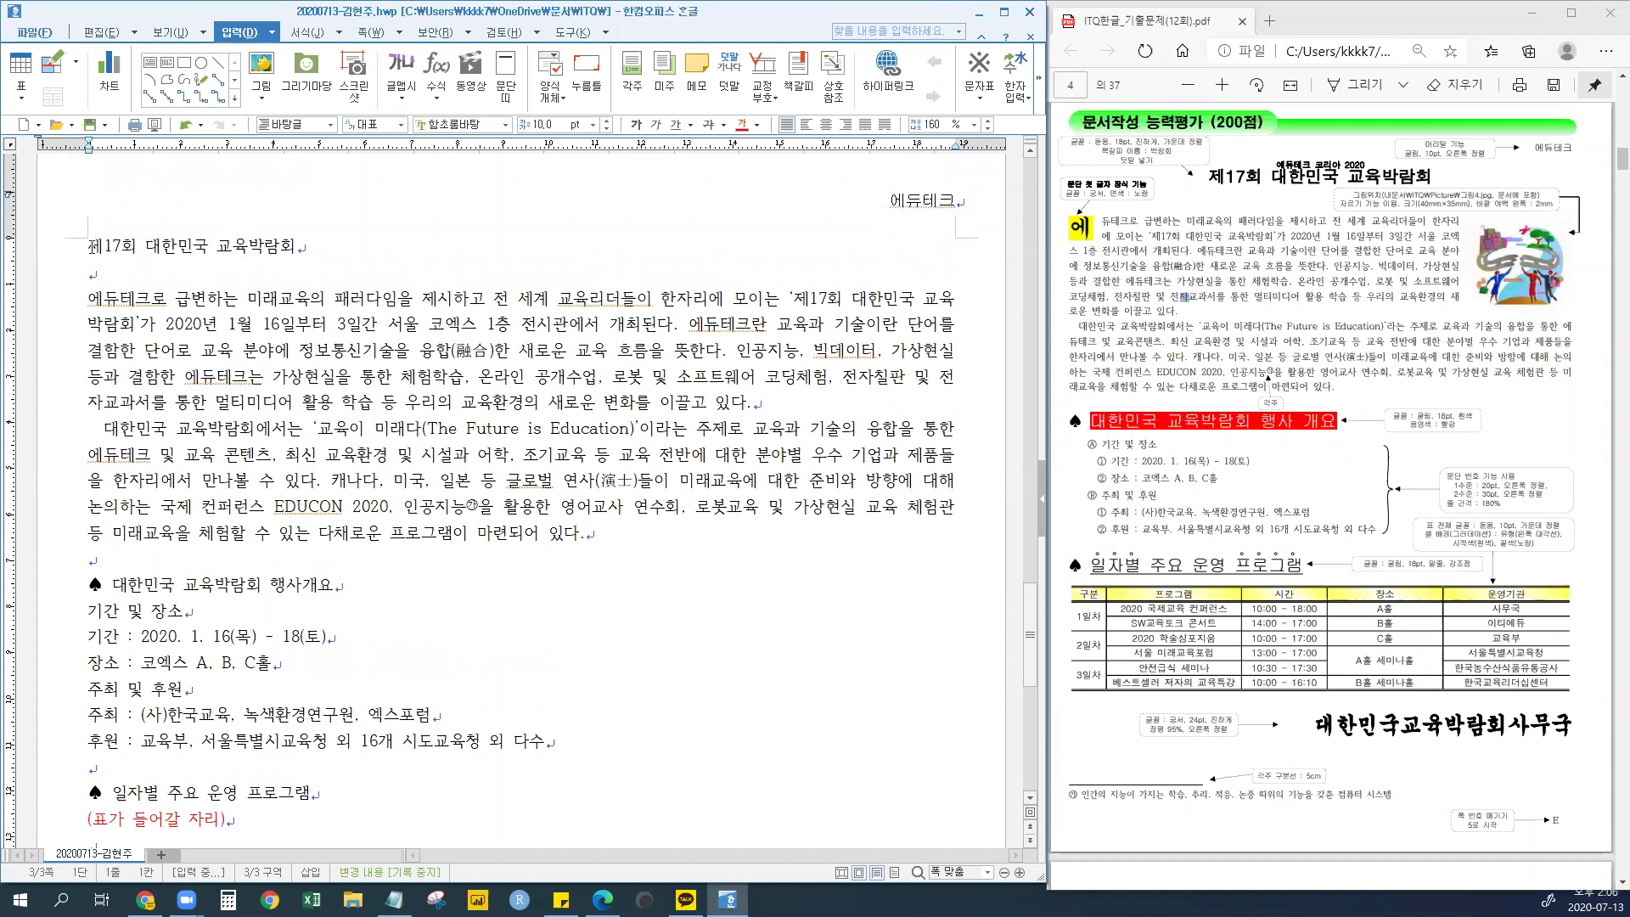
left_click_drag(91, 246, 338, 242)
left_click_drag(88, 298, 623, 537)
scroll(628, 520, "down", 3)
left_click_drag(80, 363, 497, 521)
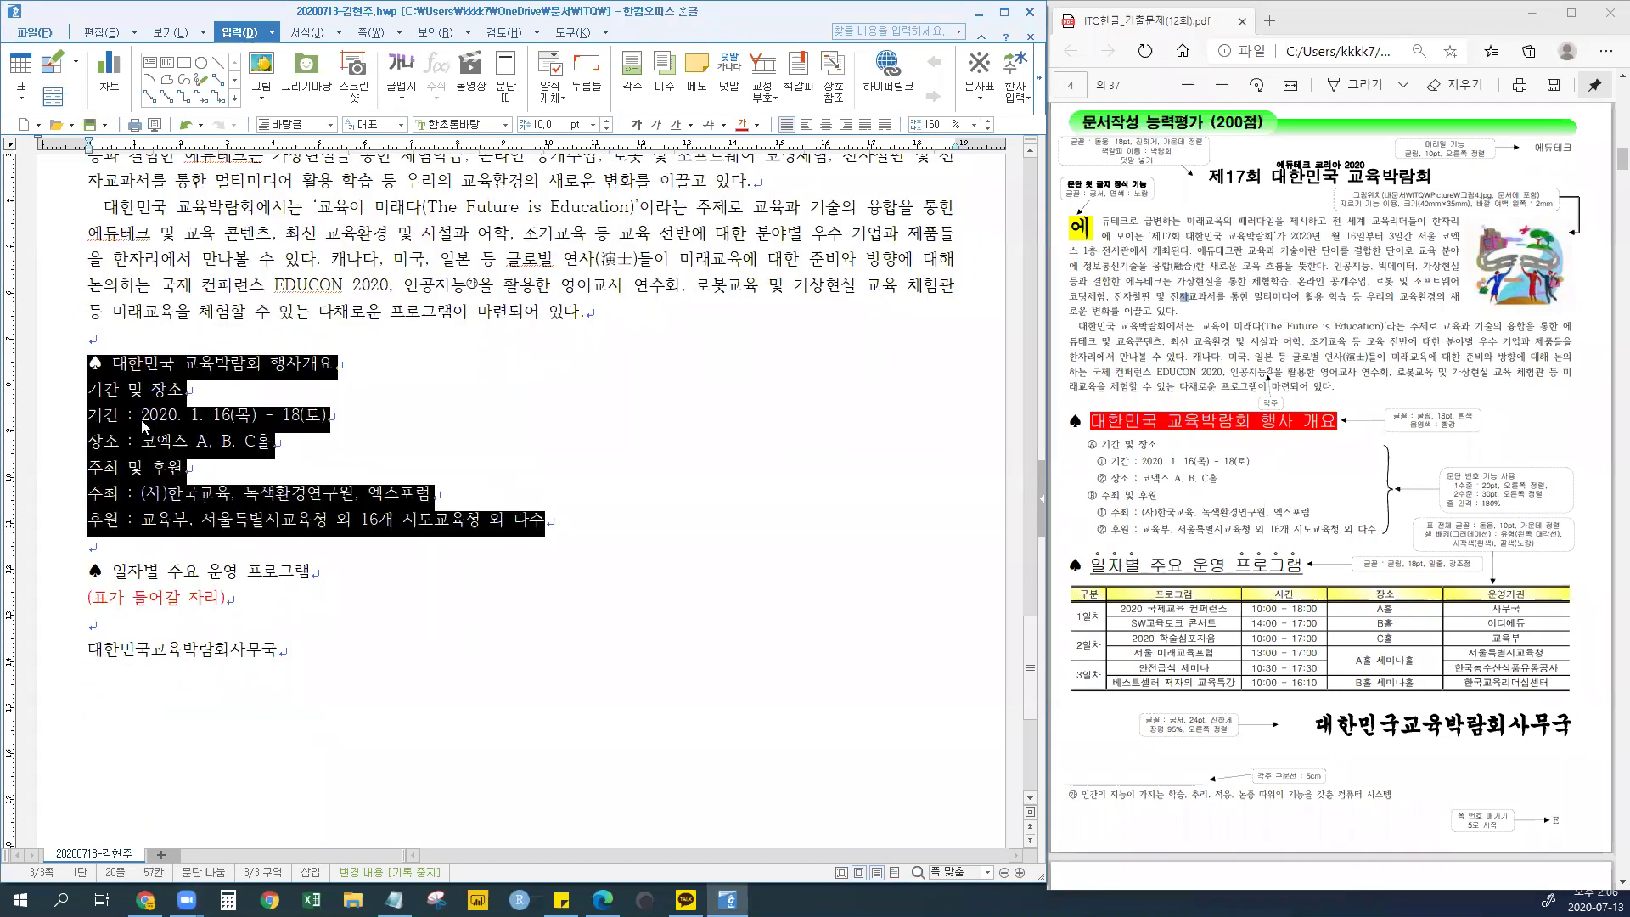
scroll(169, 441, "down", 1)
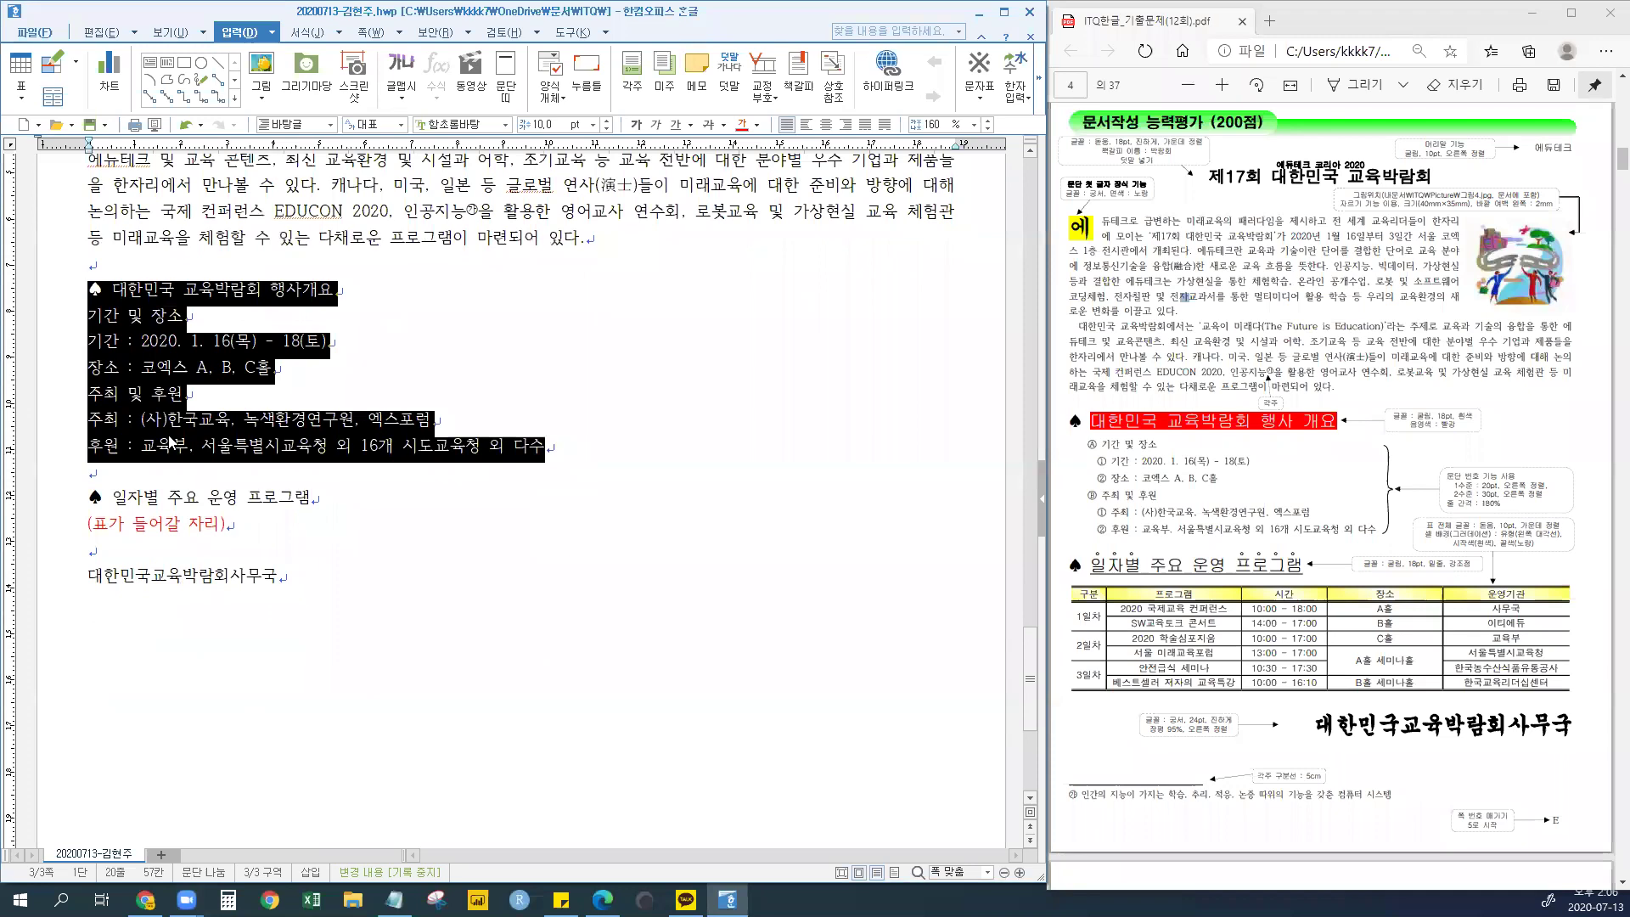
left_click(69, 501)
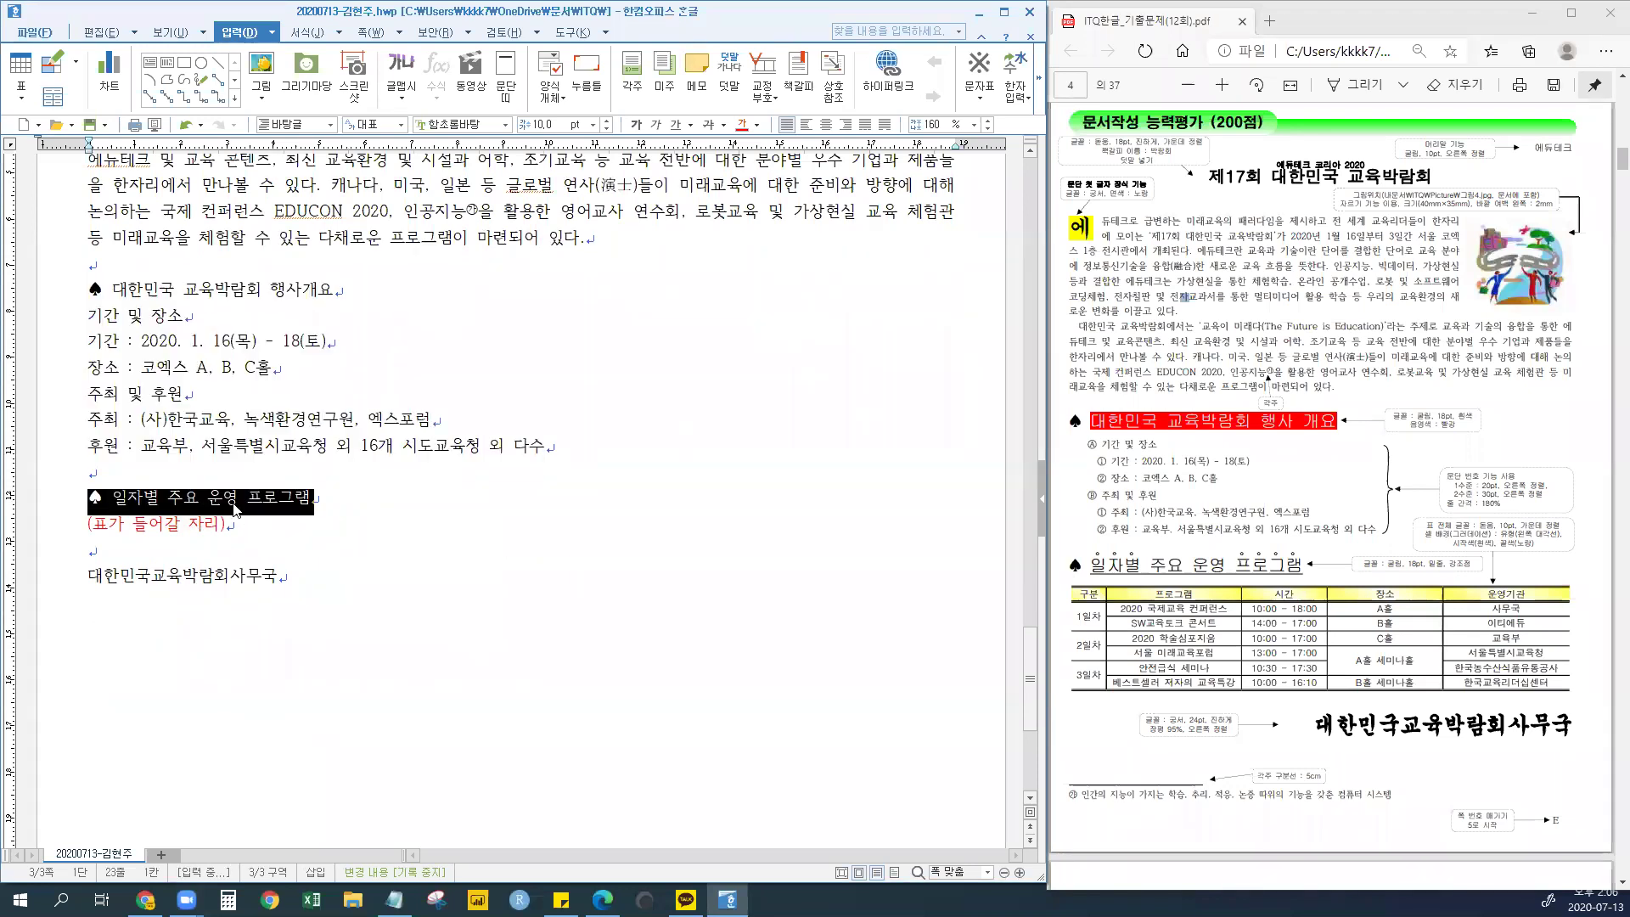
left_click_drag(248, 524, 87, 539)
left_click(336, 535)
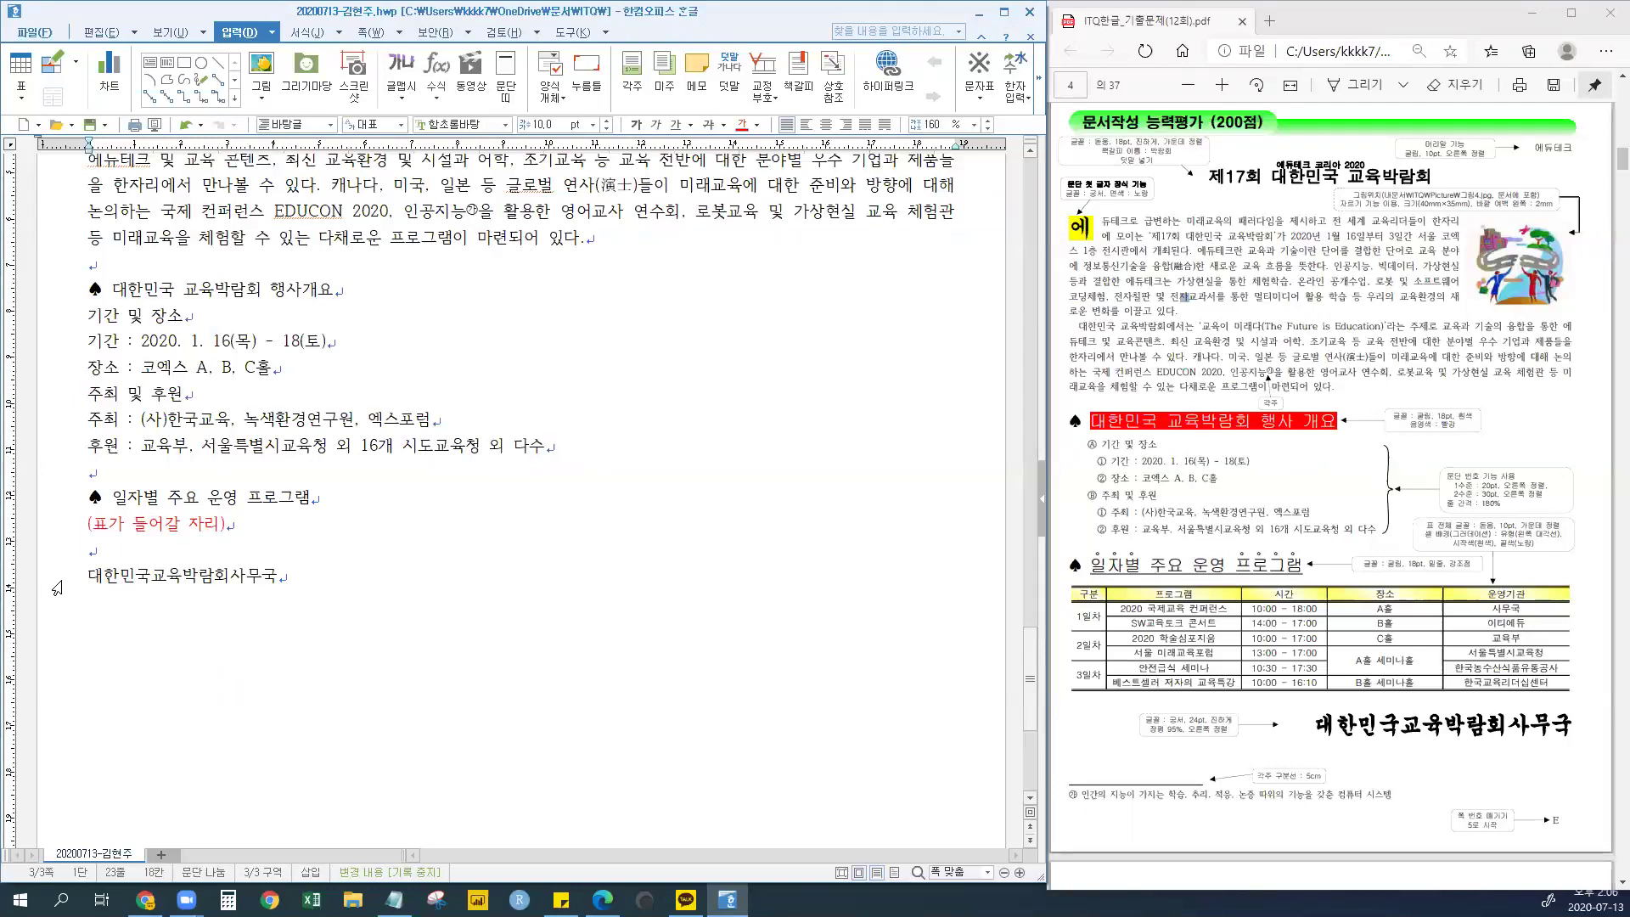
double_click(338, 582)
left_click(353, 582)
scroll(340, 517, "up", 5)
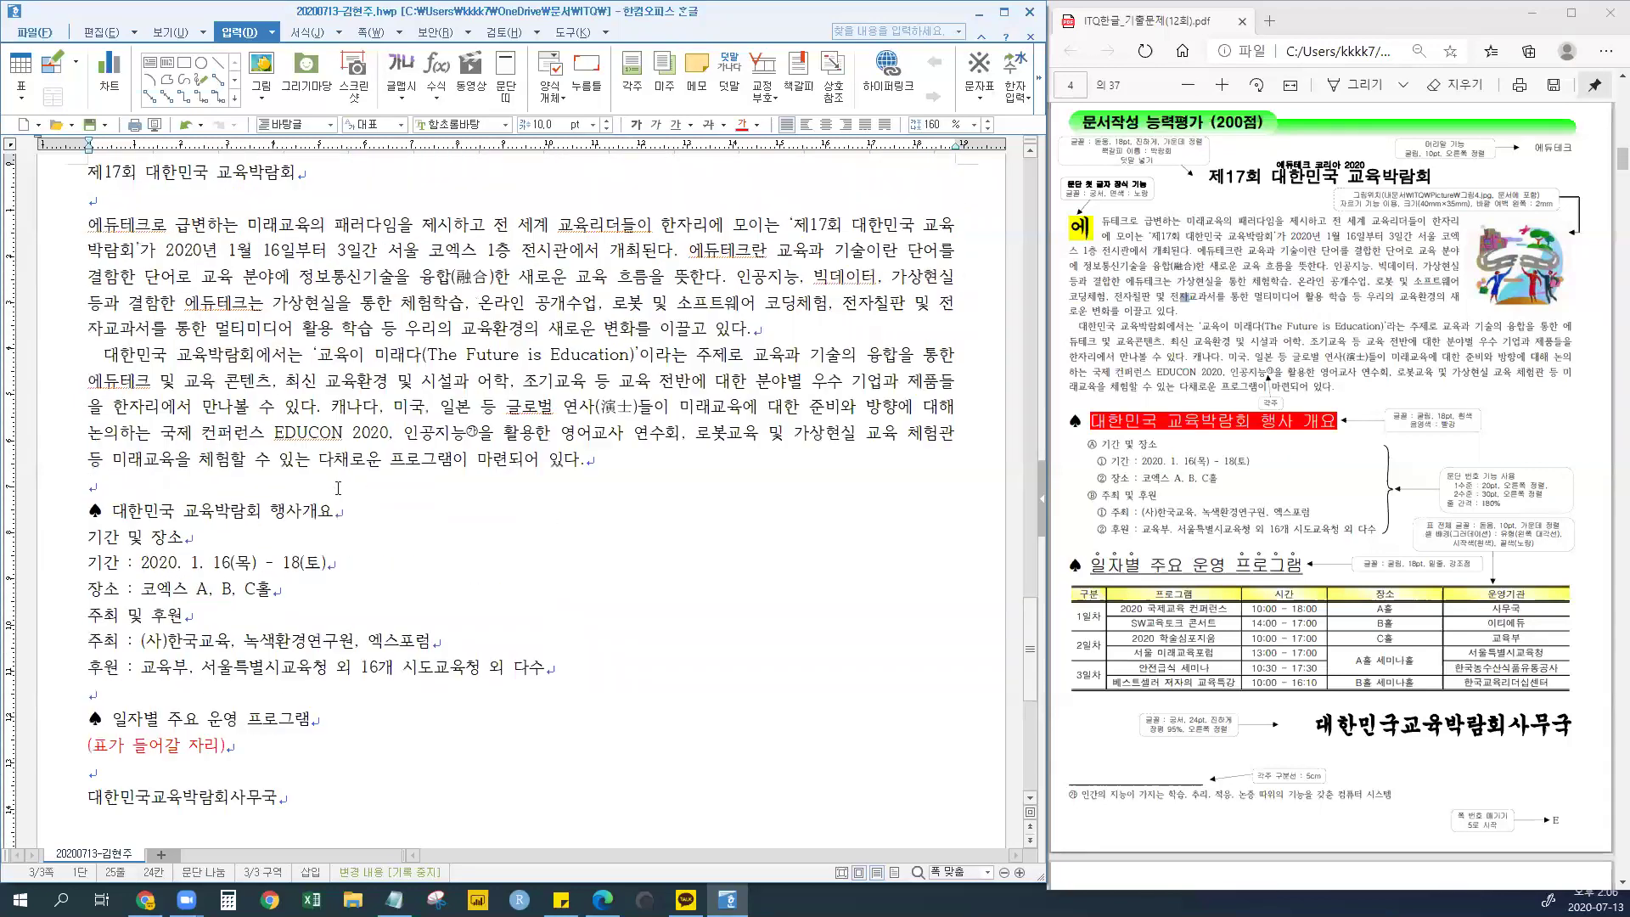
scroll(338, 486, "down", 4)
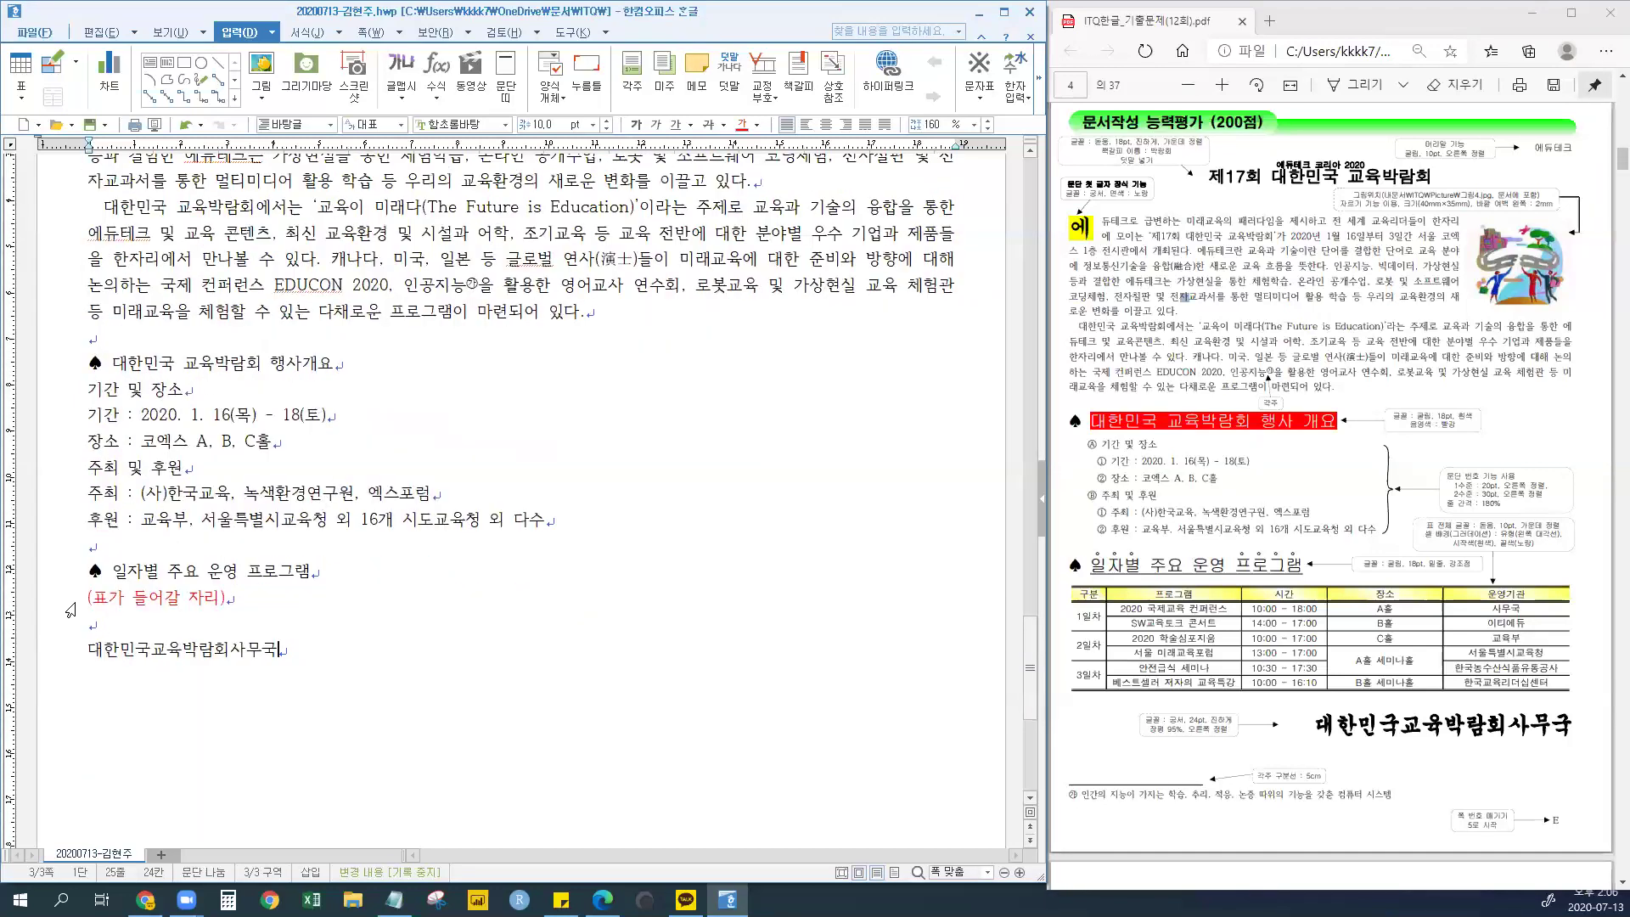
- Delete the red placeholder text "(표가 들어갈 자리)" below the 일자별 주요 운영 프로그램 heading
left_click_drag(85, 599, 226, 599)
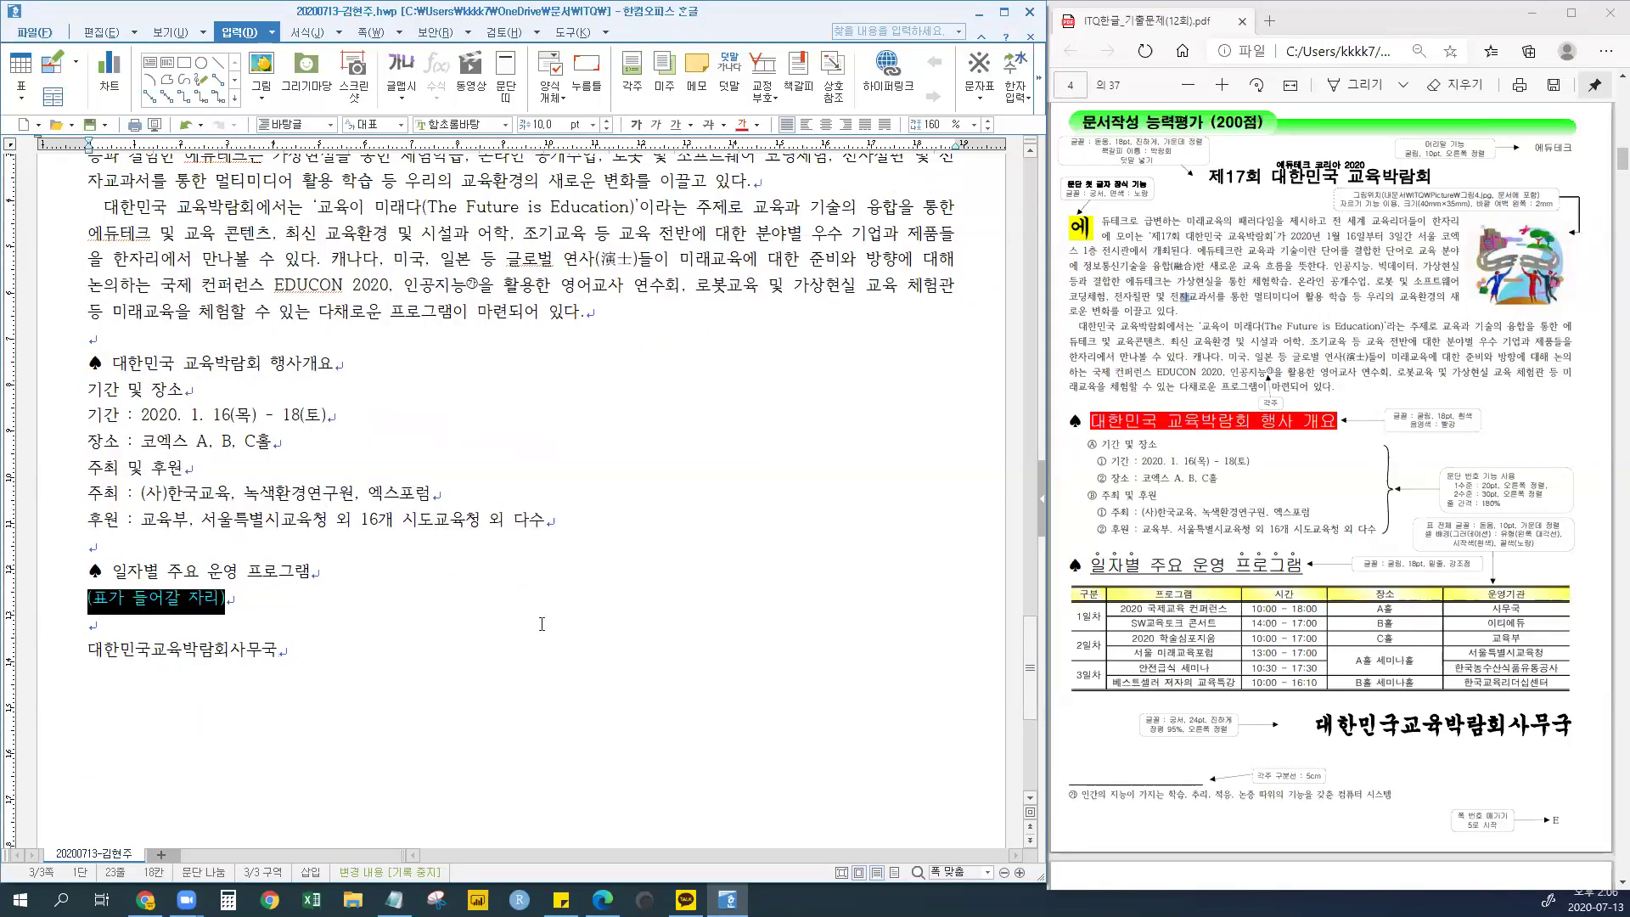
key("Delete")
left_click(756, 125)
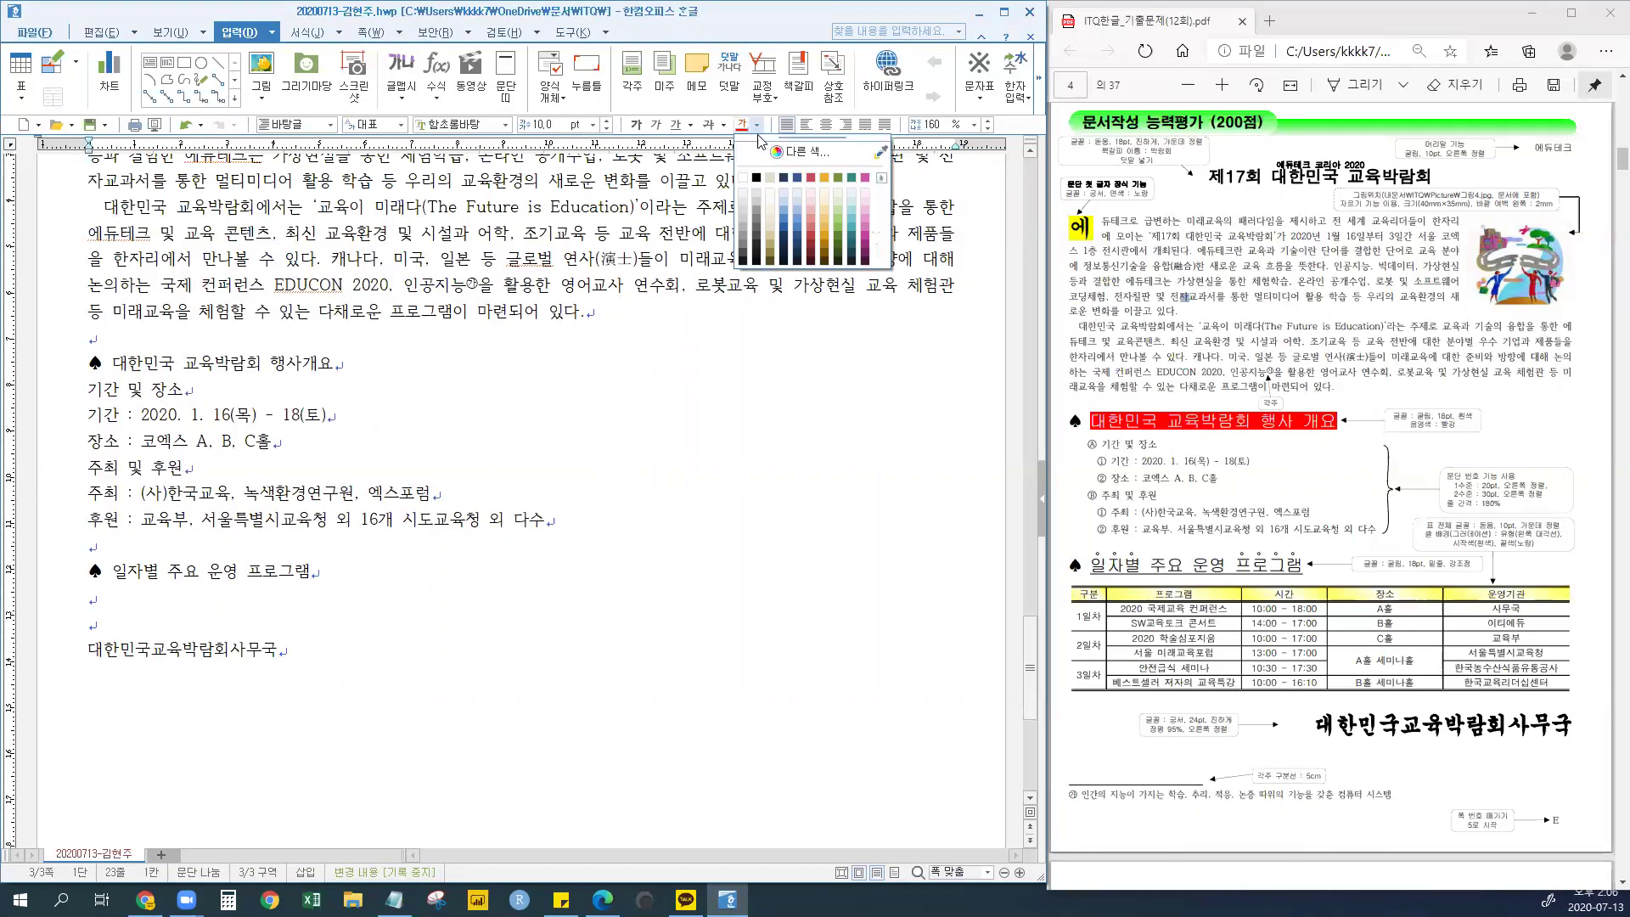
left_click(107, 575)
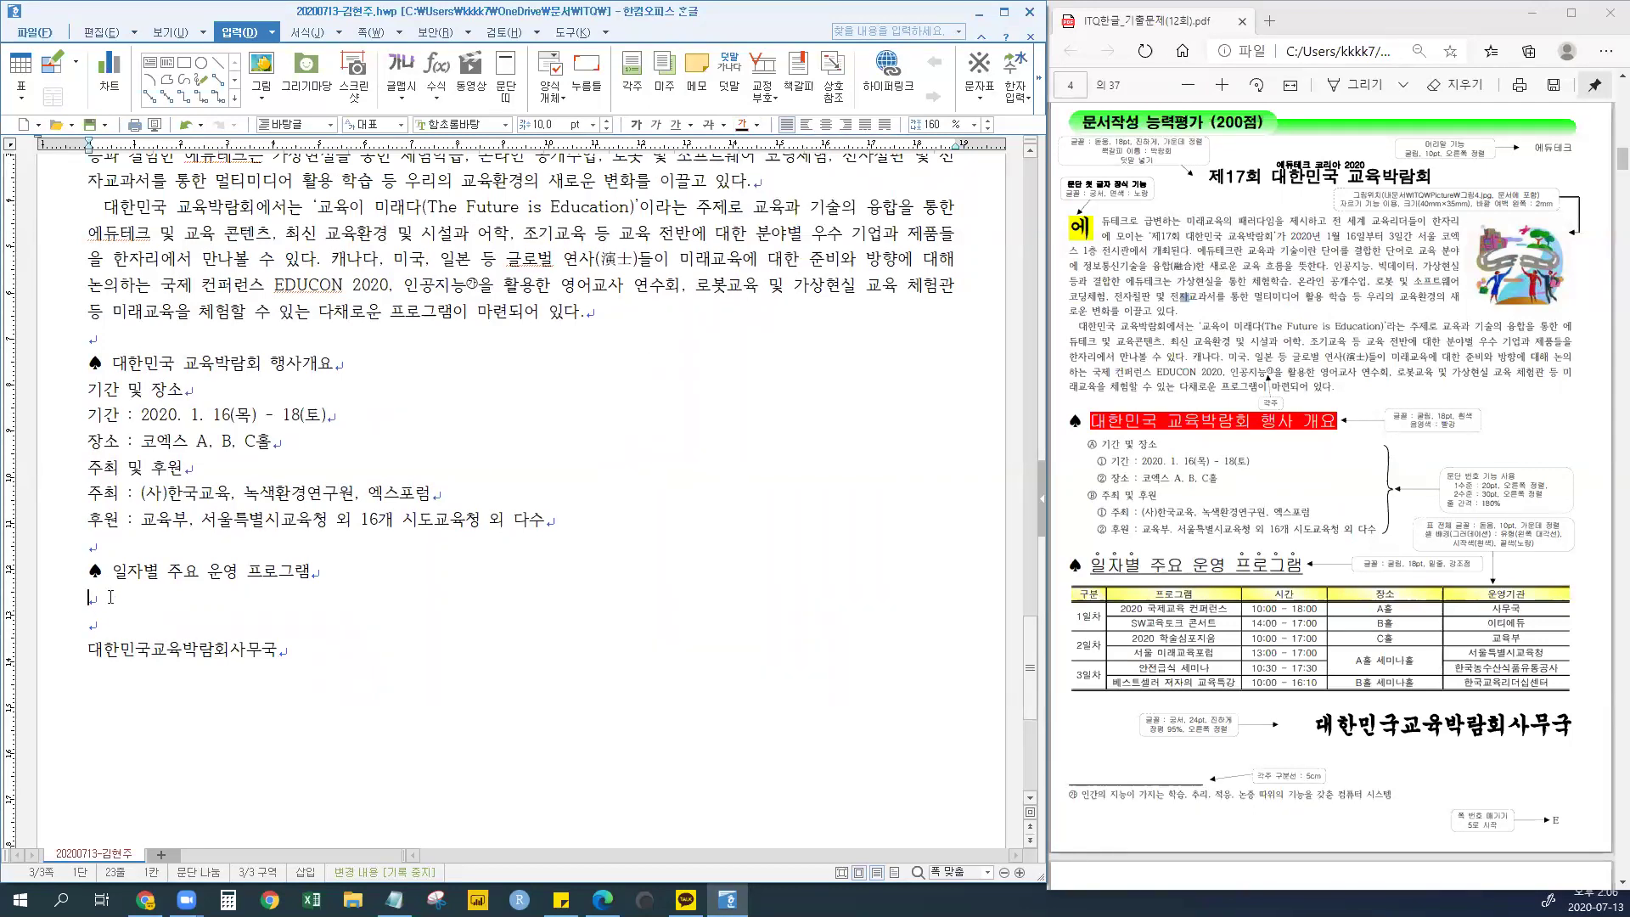
- Switch to the exam PDF in the browser and activate the drawing pen with red ink
left_click(1228, 476)
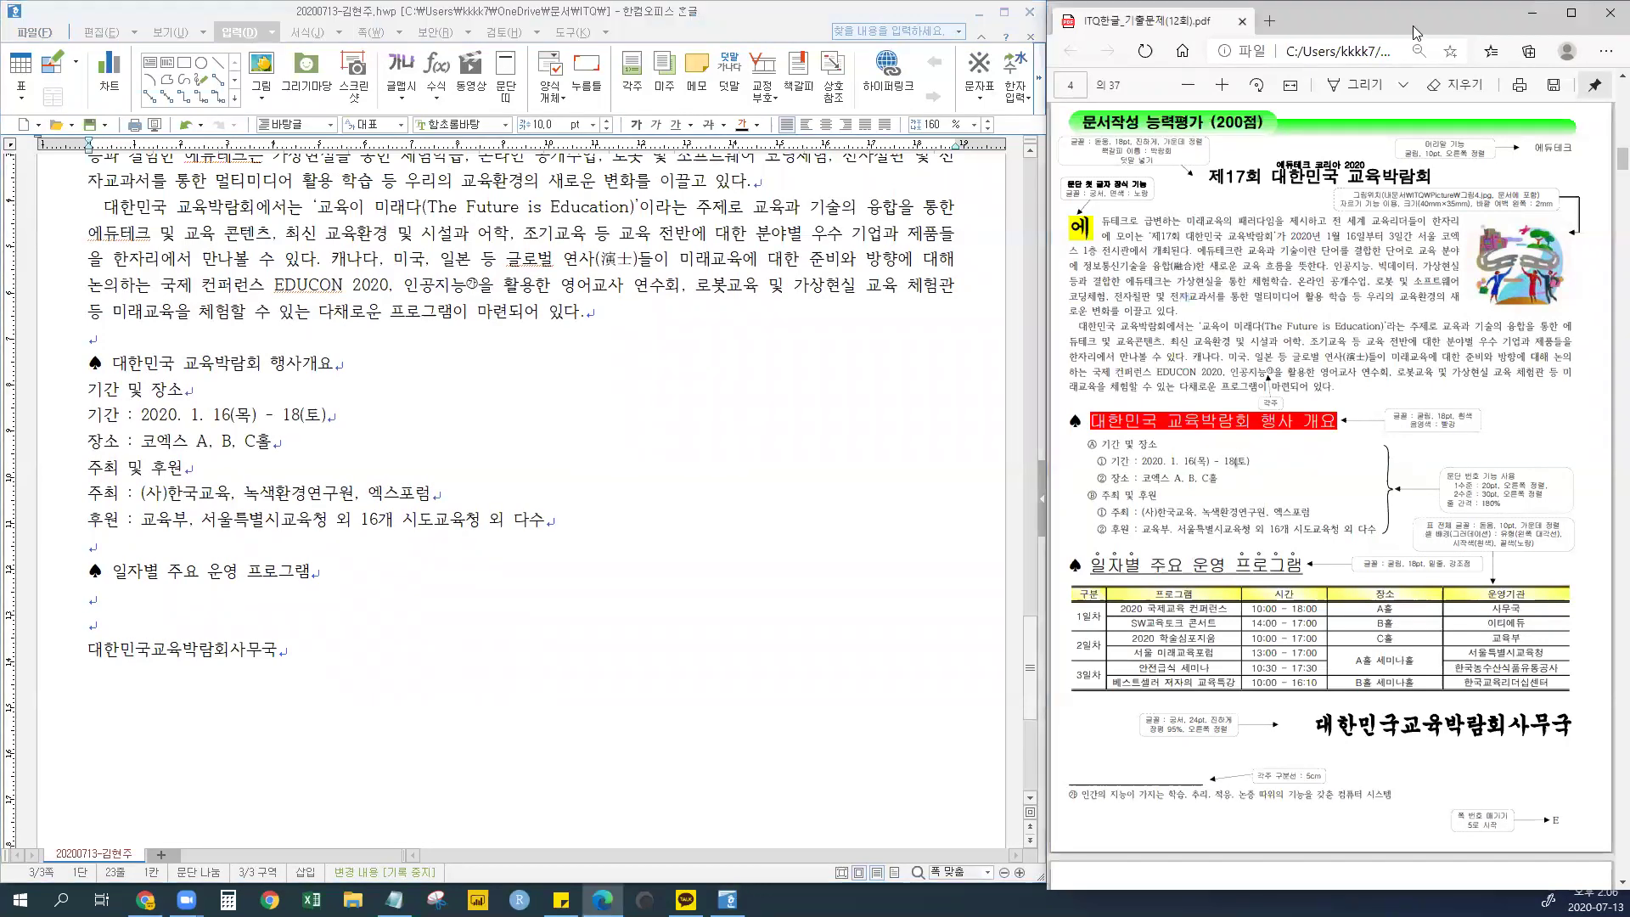
left_click(1402, 88)
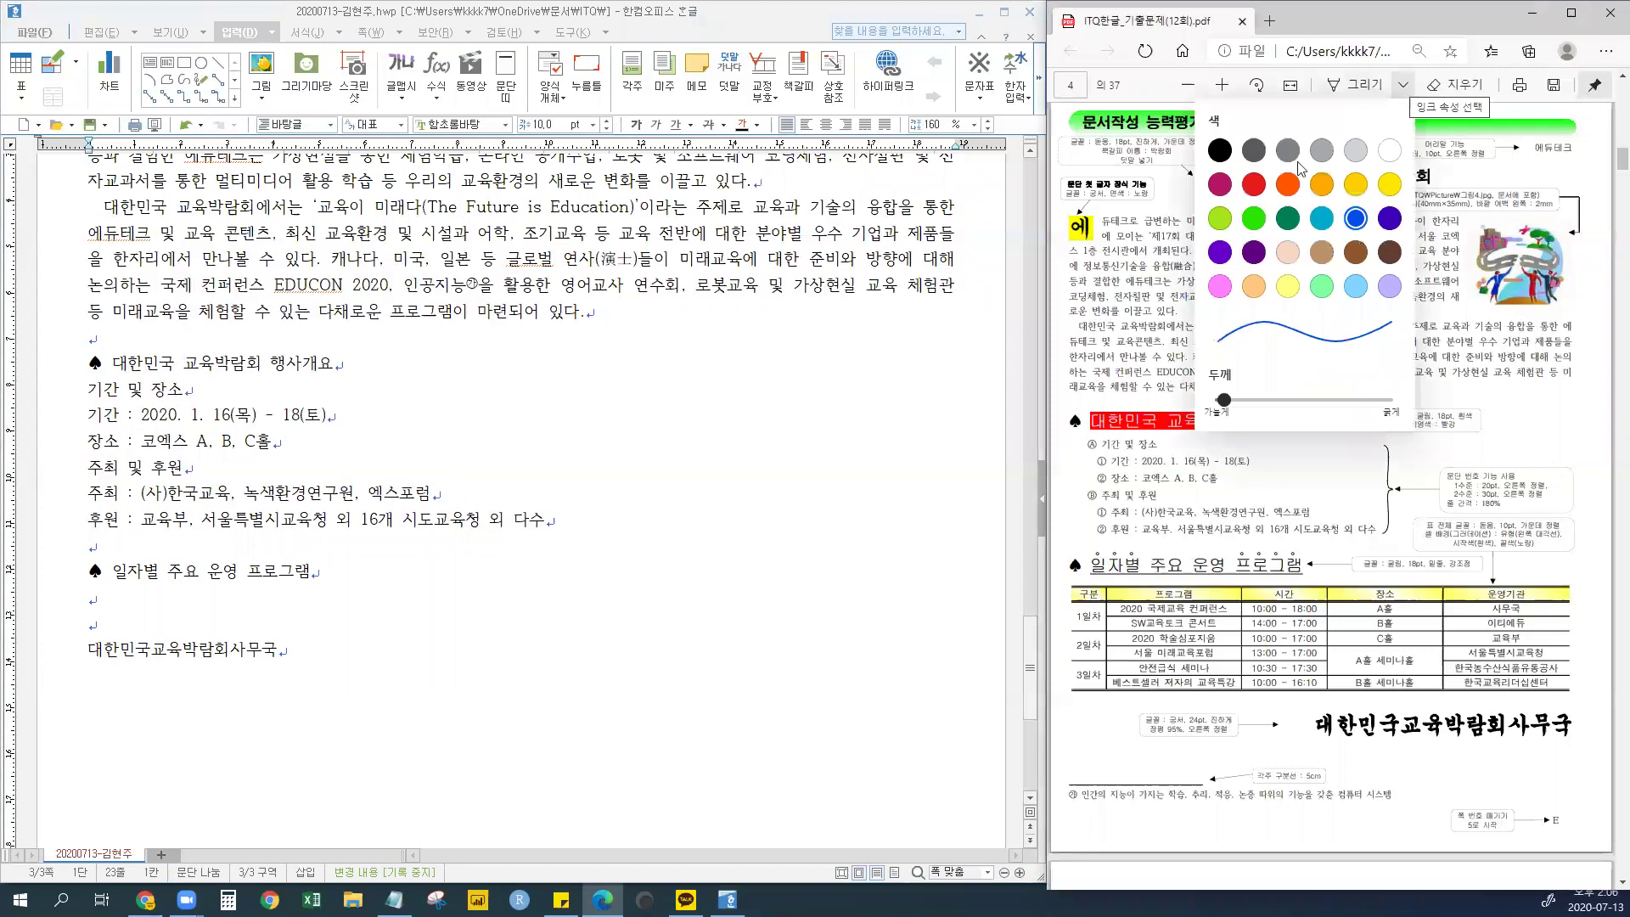
left_click(1352, 86)
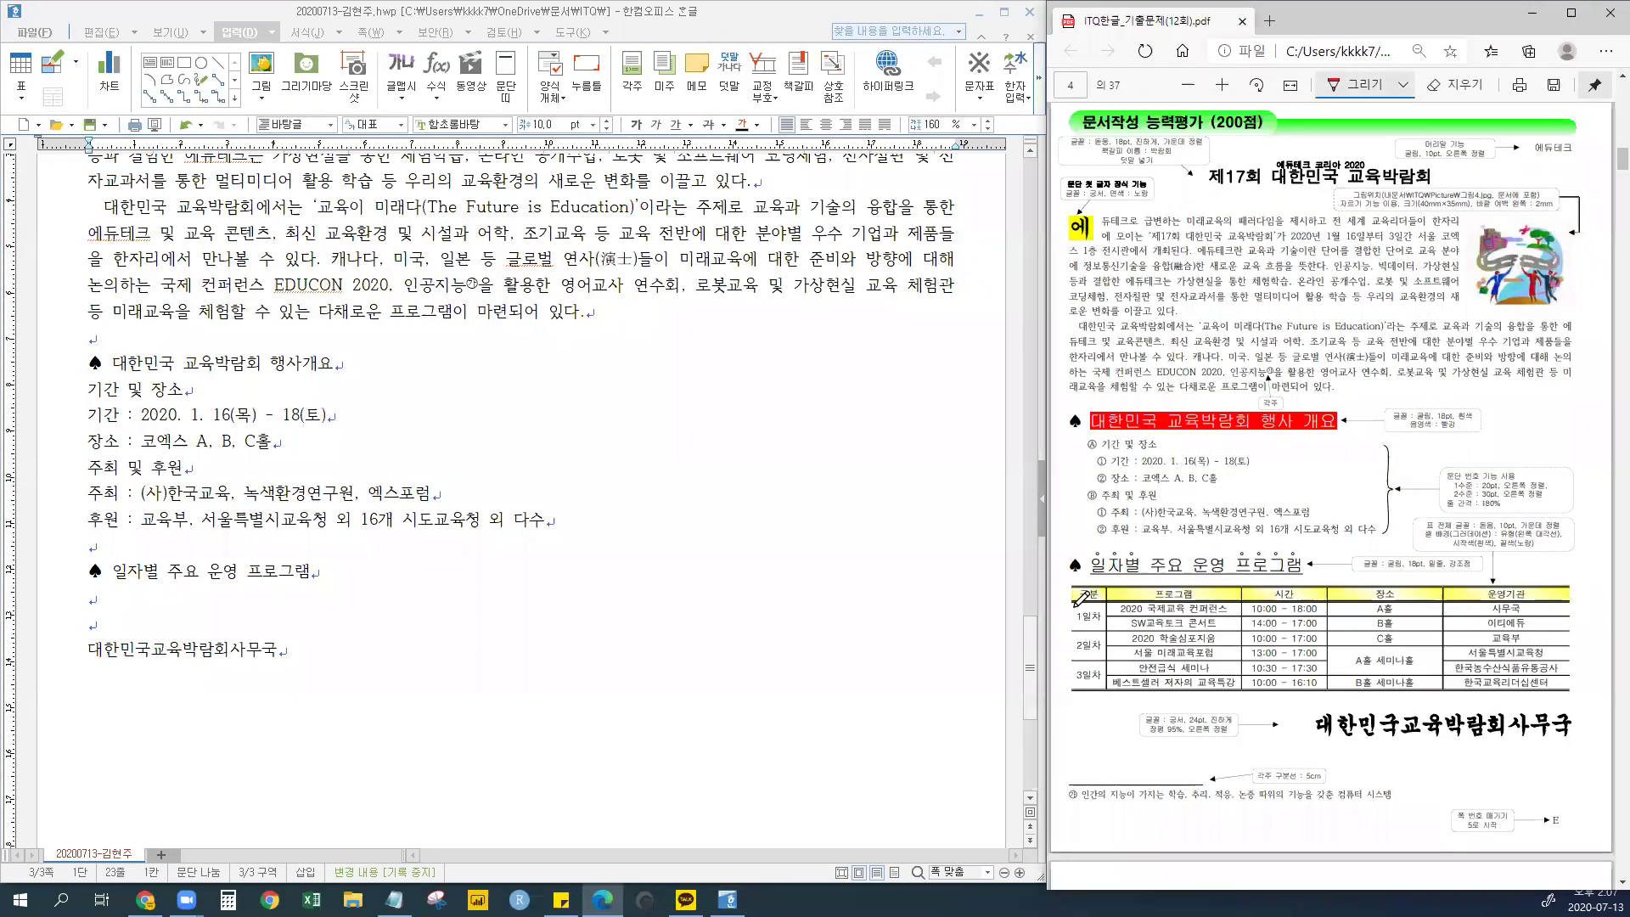
- Draw red lines along the left and right edges of the PDF's program table and erase both
left_click_drag(1071, 584, 1072, 692)
left_click_drag(1573, 586, 1579, 694)
left_click(1454, 84)
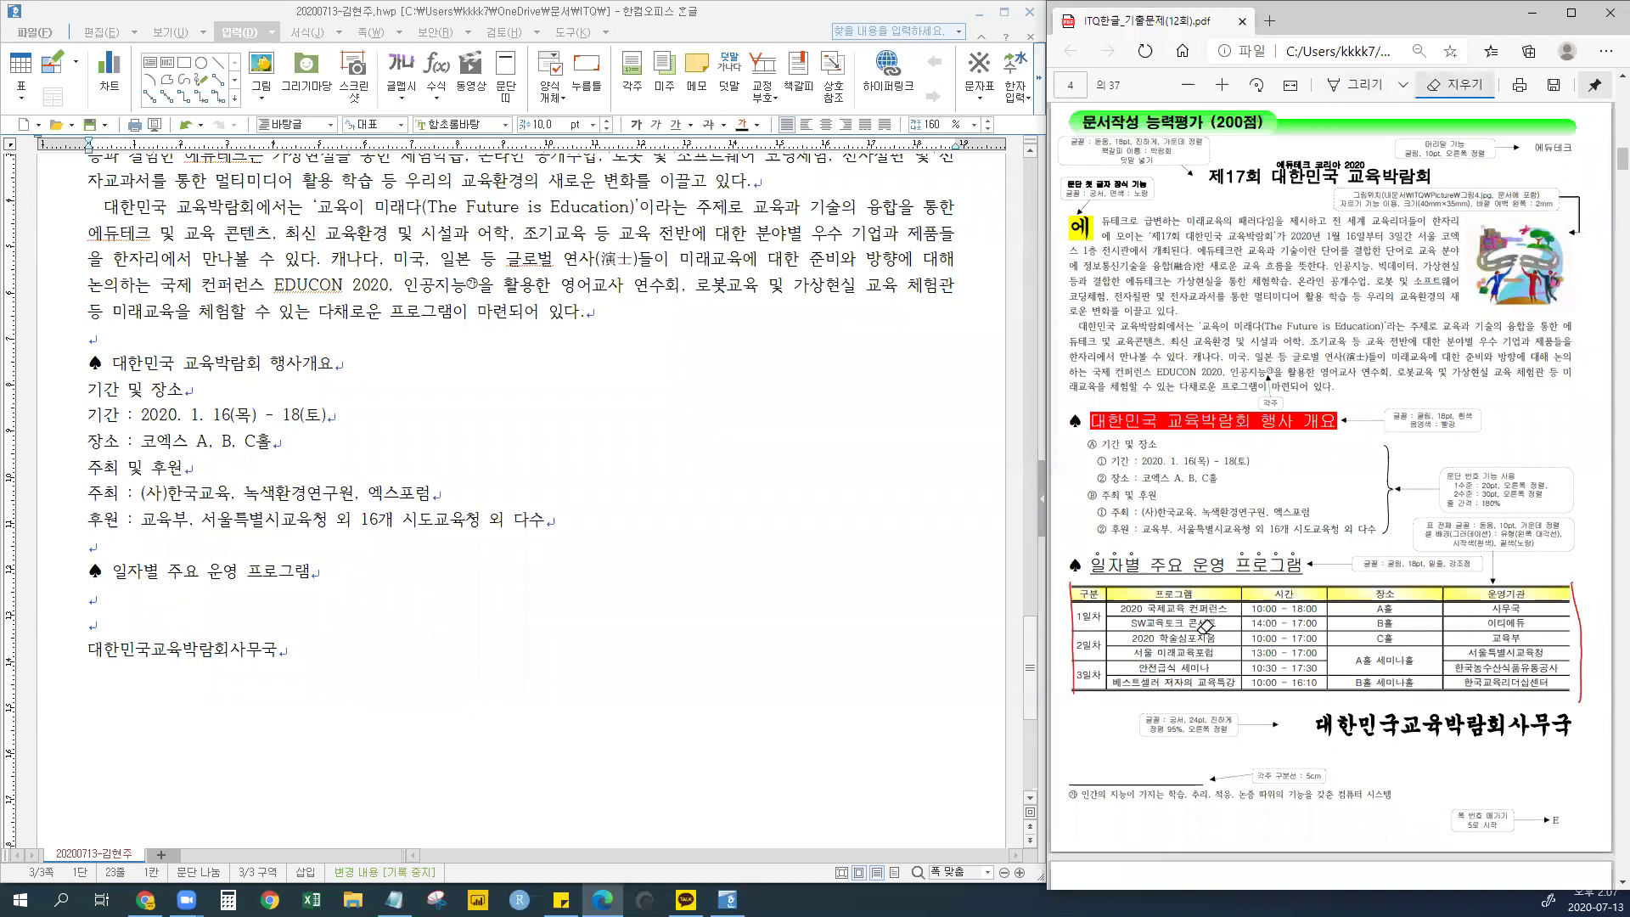
left_click_drag(1073, 613, 1108, 633)
left_click(1579, 633)
- Mark the left and right boundaries of the PDF's body text with red lines and circle both side edges of the table
left_click(1342, 88)
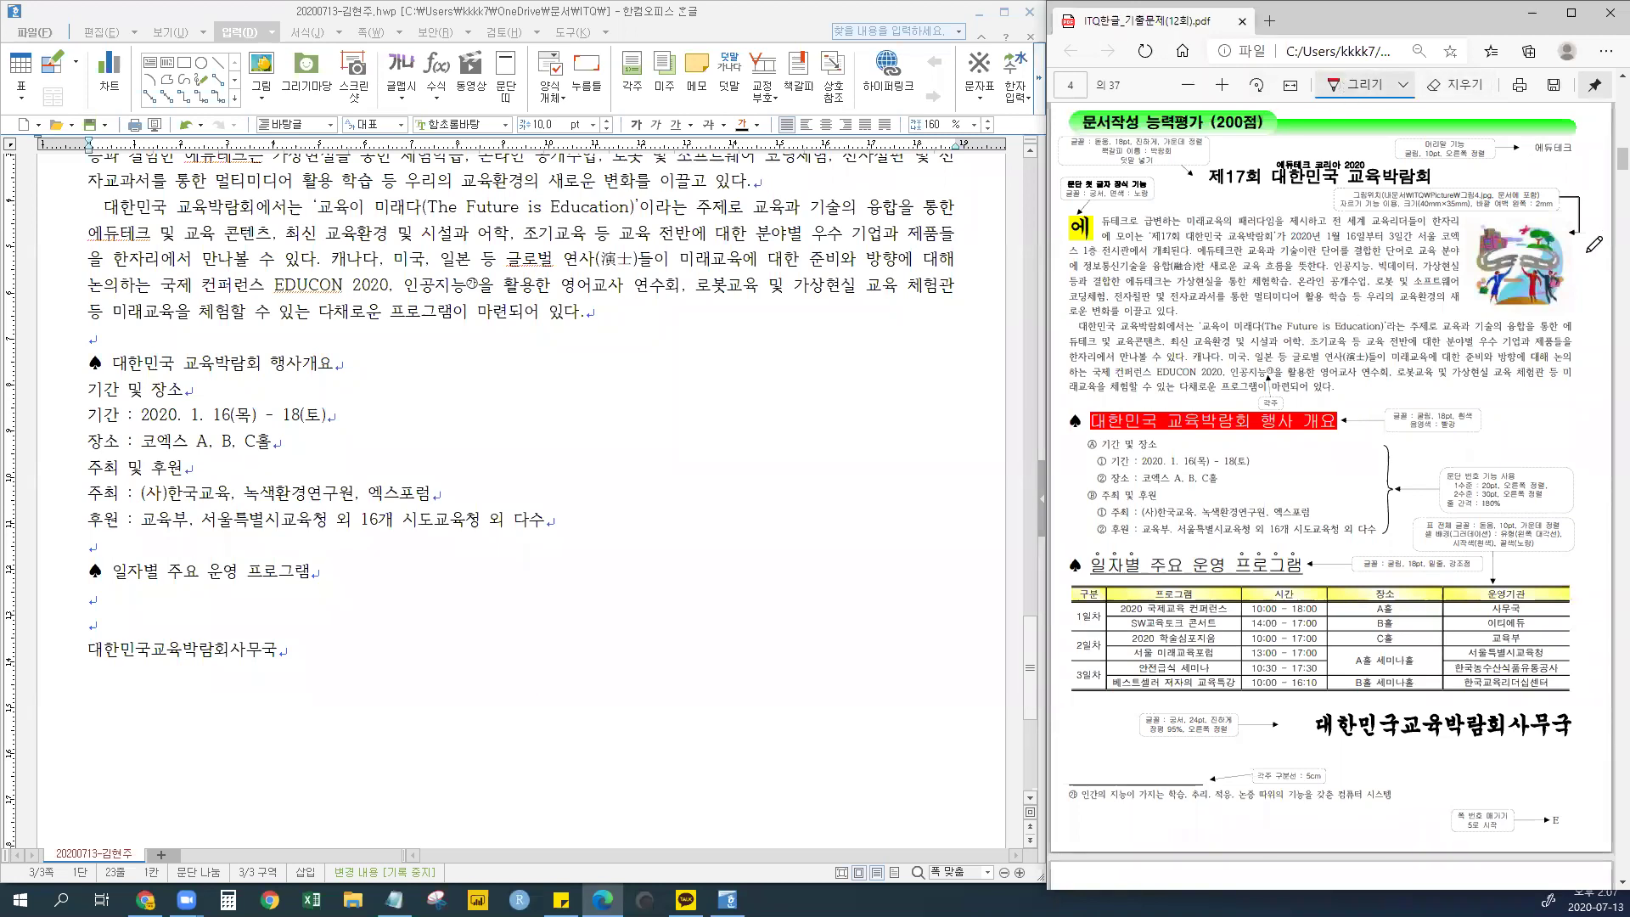
mouse_move(1575, 328)
left_mouse_down()
mouse_move(1609, 329)
mouse_move(1587, 302)
mouse_move(1594, 320)
left_mouse_up()
mouse_move(1045, 301)
left_mouse_down()
mouse_move(973, 300)
mouse_move(1036, 311)
mouse_move(1030, 295)
left_mouse_up()
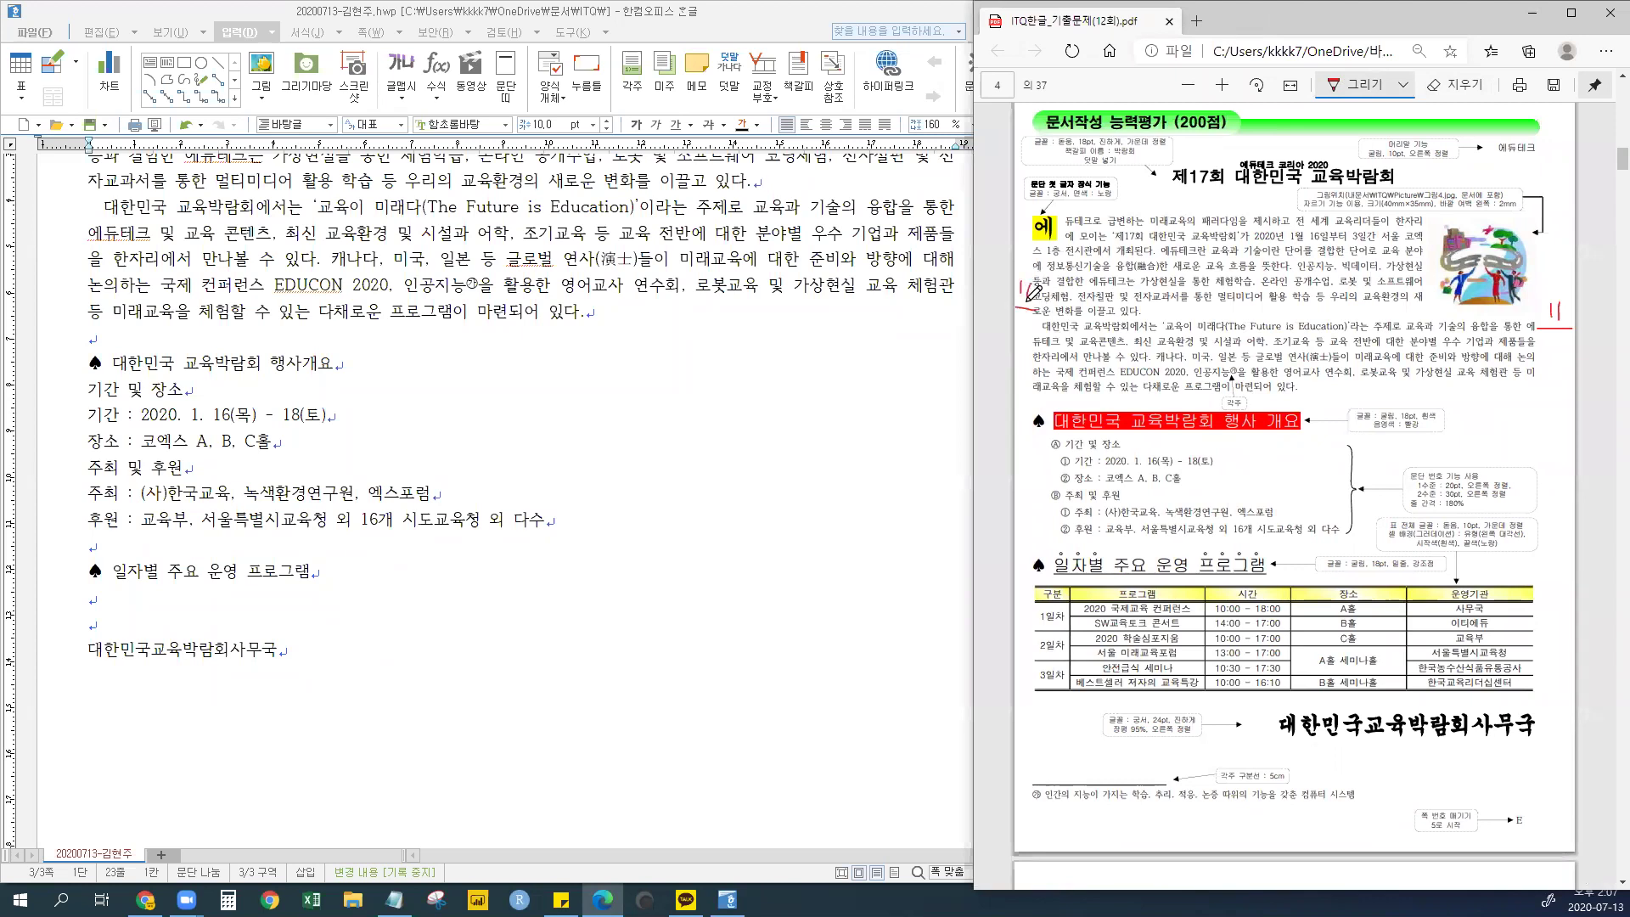
left_click_drag(1034, 104, 1027, 374)
left_click_drag(1543, 106, 1539, 390)
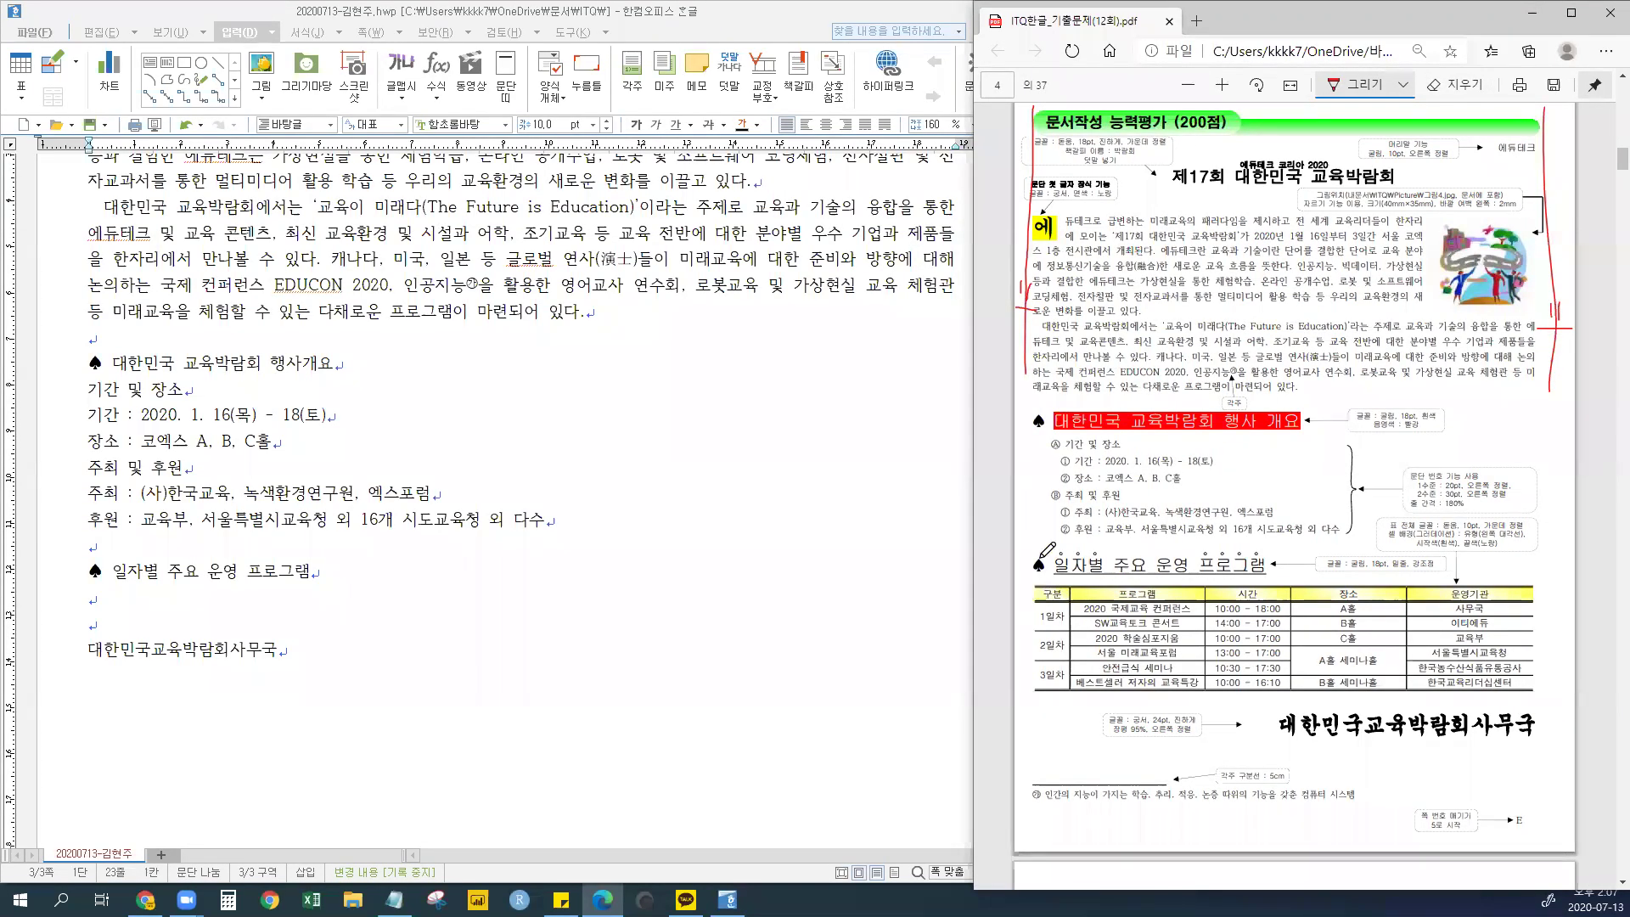
left_click_drag(1036, 615, 1031, 627)
left_click_drag(1537, 630, 1539, 625)
left_click_drag(972, 292, 1048, 292)
- Set up a new table with 7 rows and 5 columns on the blank line below the 일자별 주요 운영 프로그램 heading
left_click(94, 601)
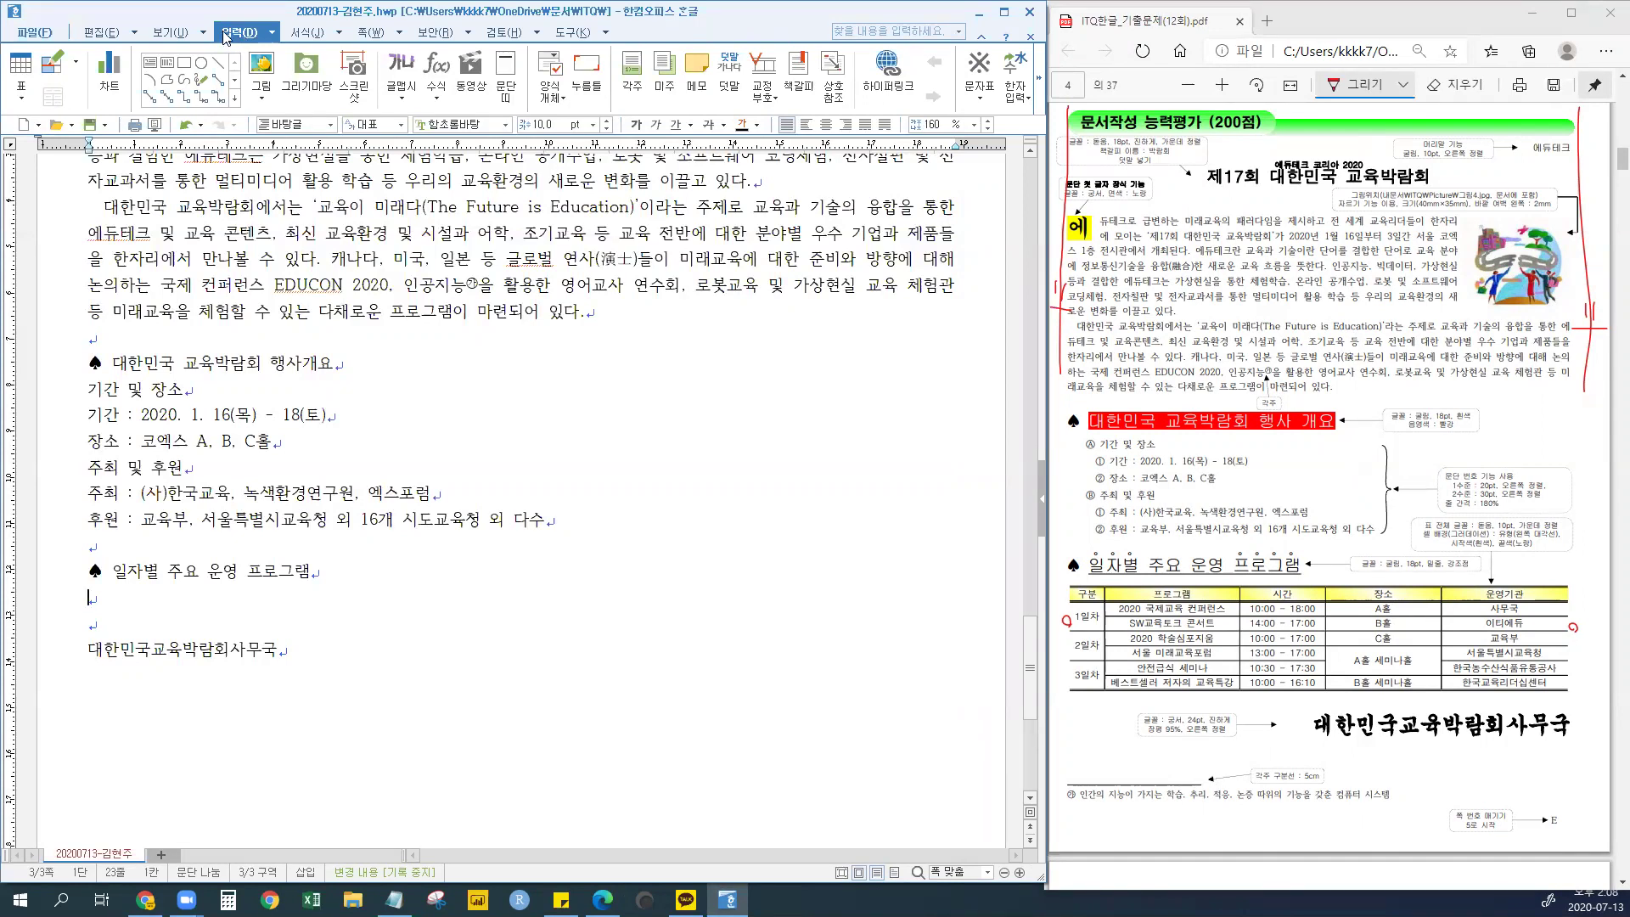
left_click(23, 102)
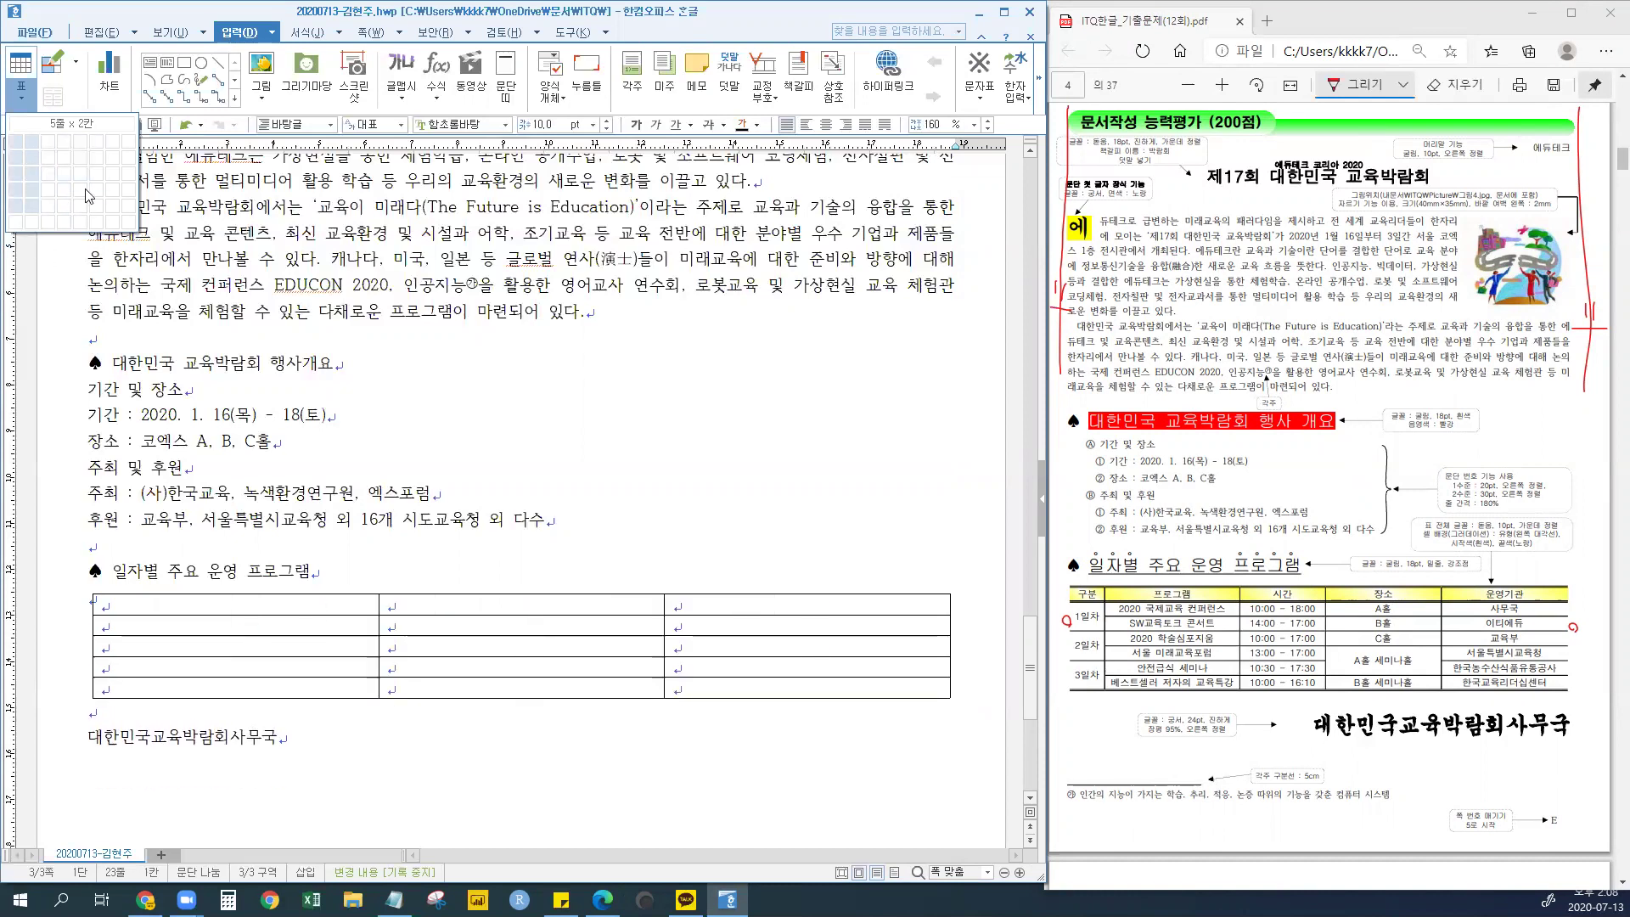
left_click(20, 67)
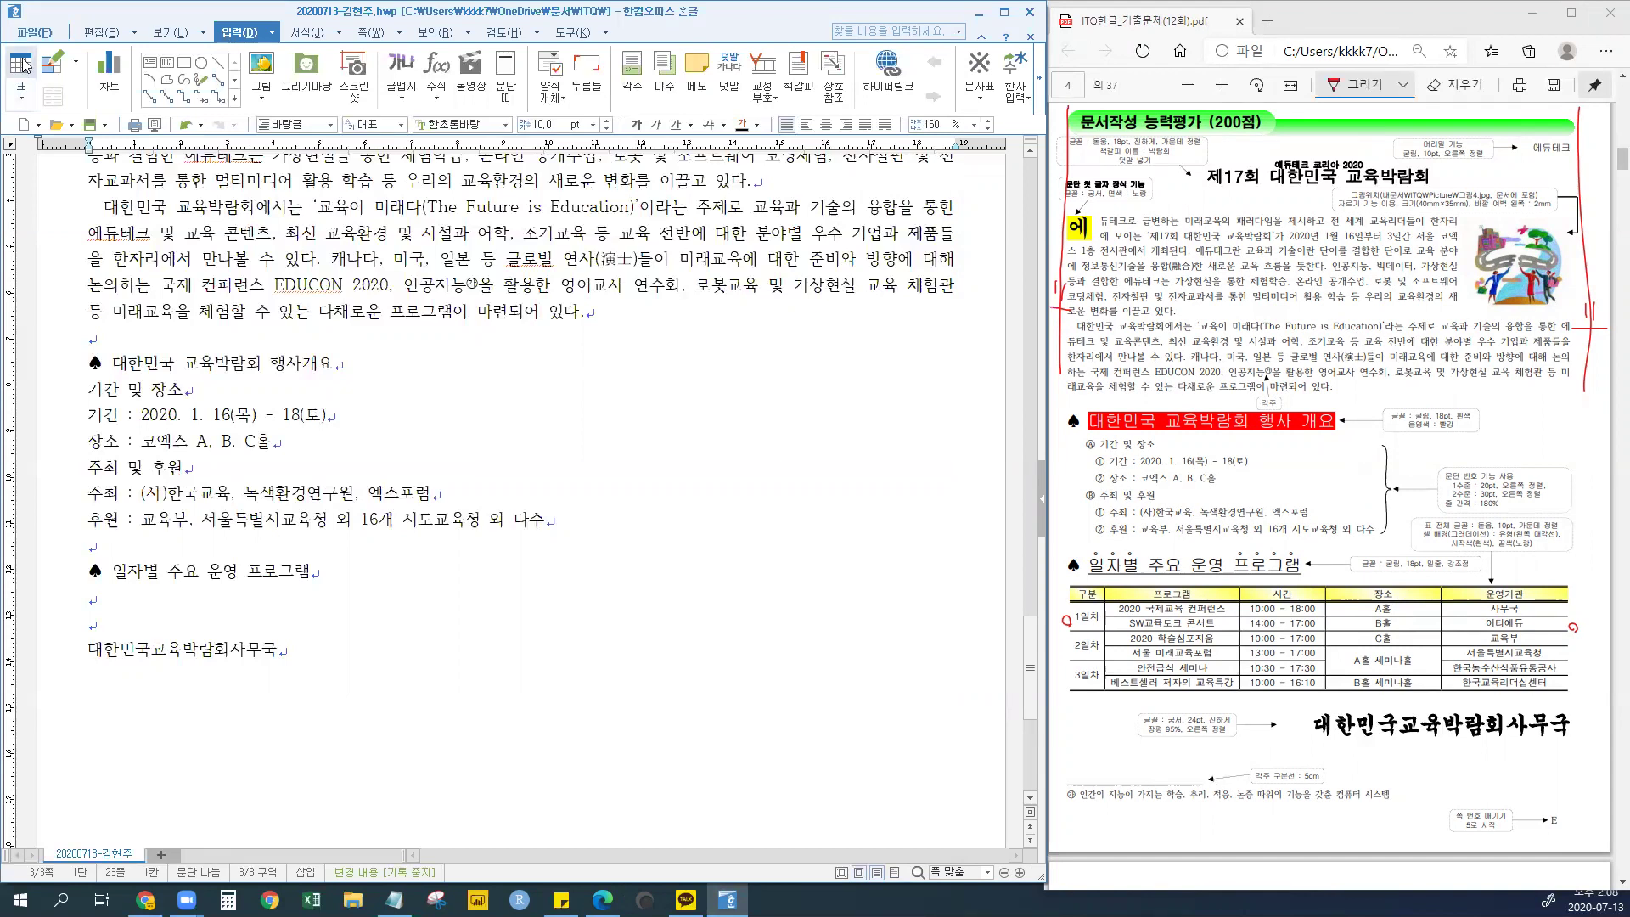
left_click(22, 65)
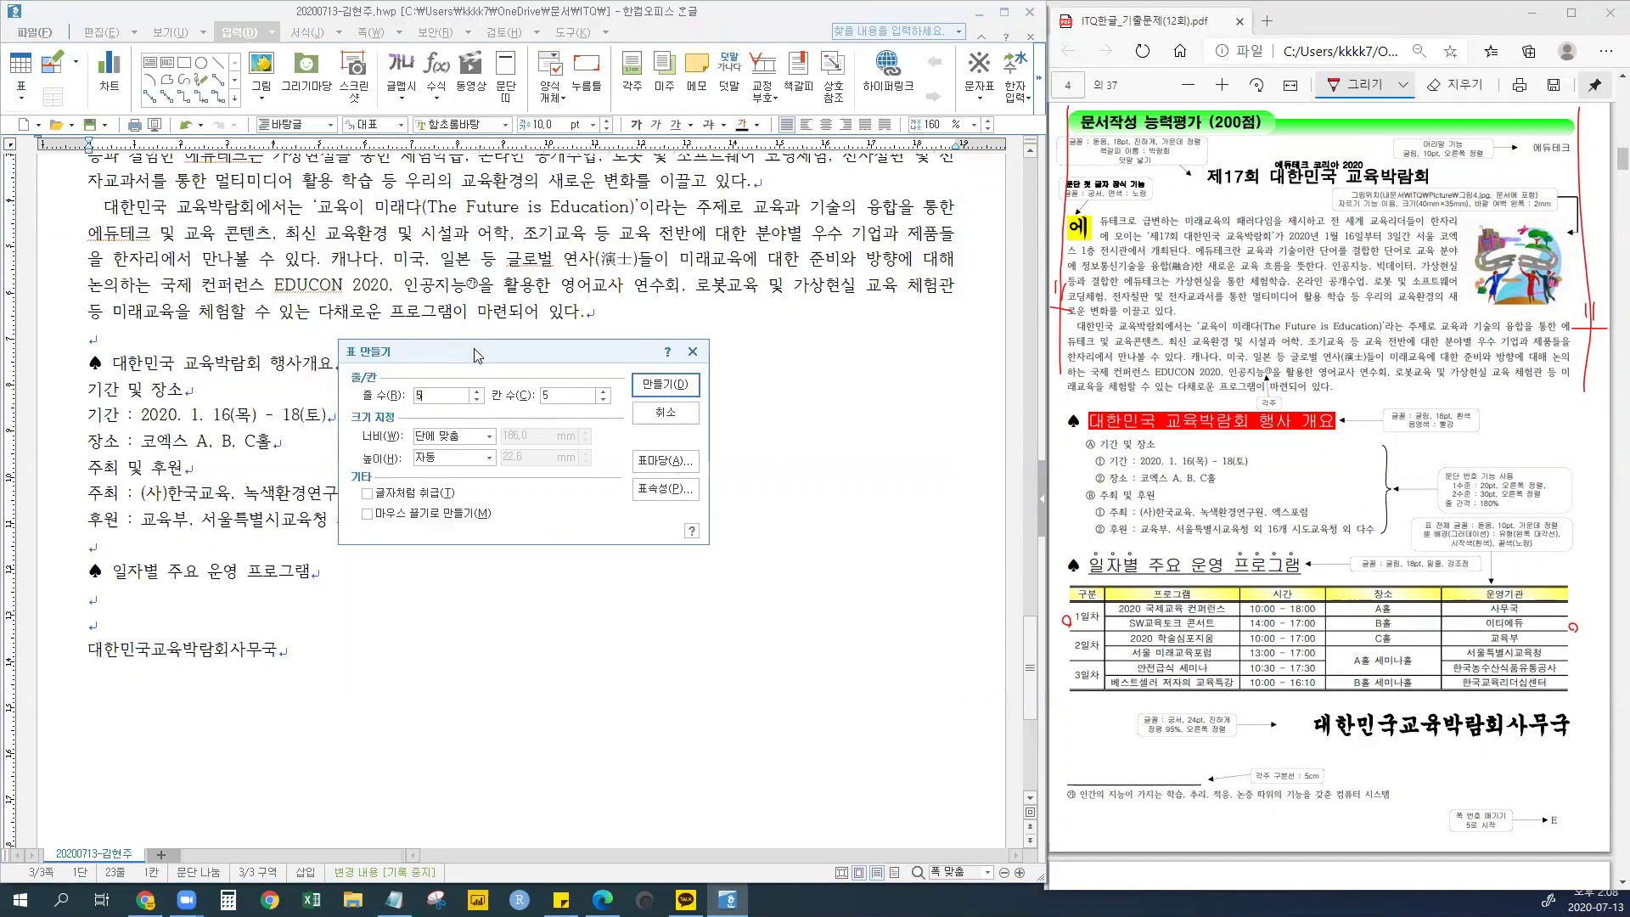
left_click_drag(473, 349, 556, 379)
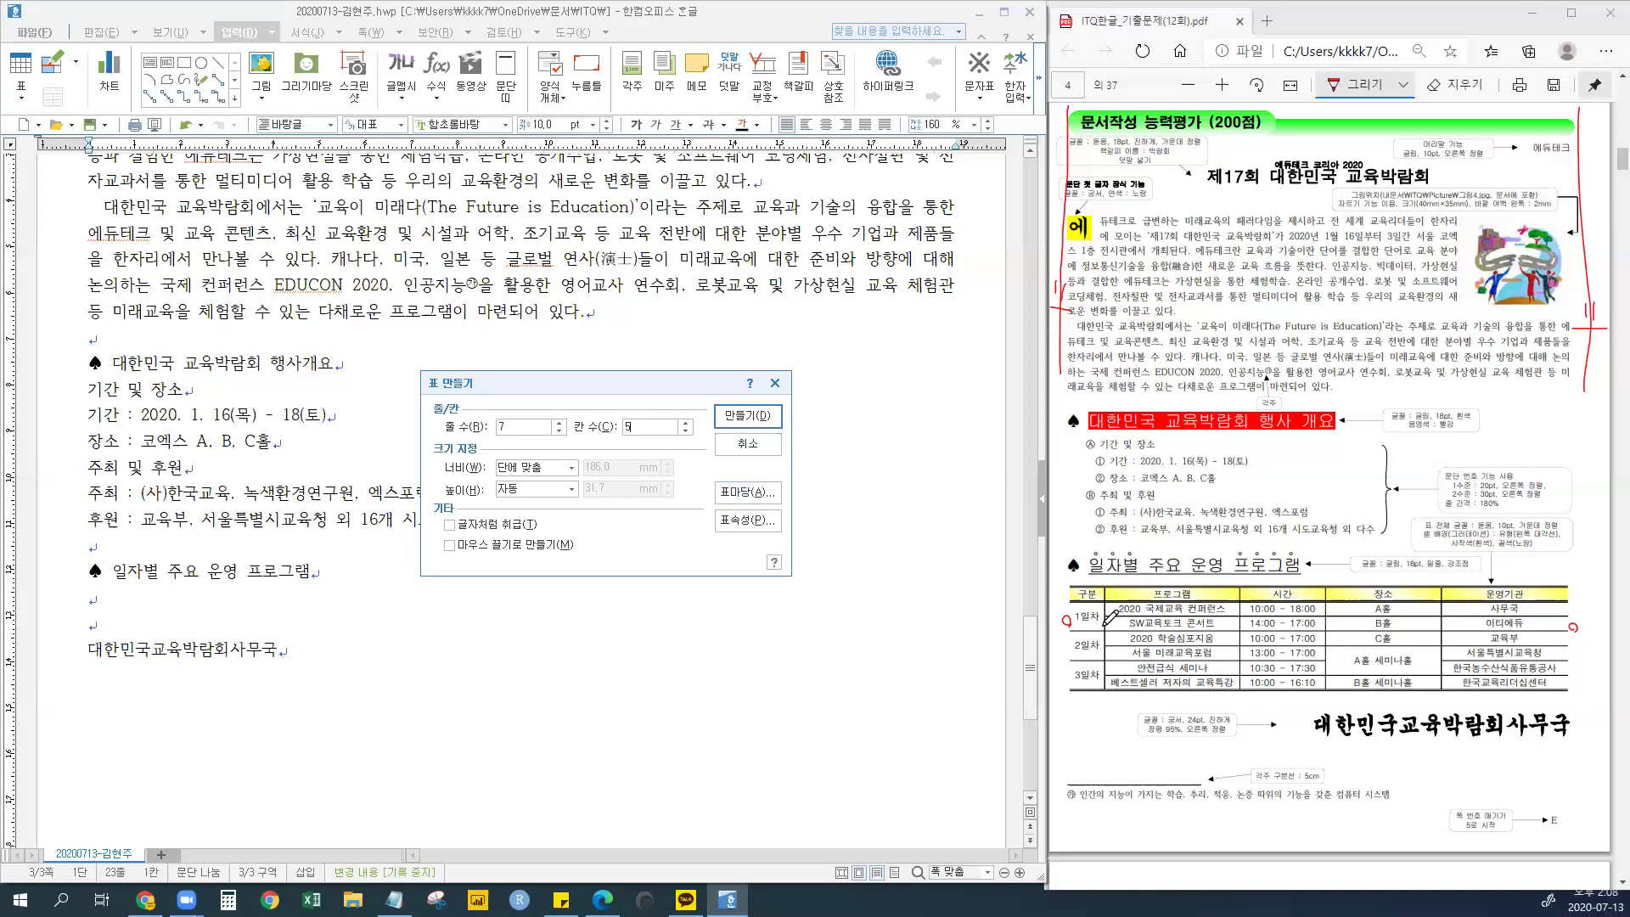
- Circle the merged 1일차 cell in the PDF and enable 글자처럼 취급 for the new table
left_click(1078, 606)
mouse_move(1112, 609)
left_mouse_down()
mouse_move(1086, 625)
mouse_move(1091, 599)
mouse_move(1104, 618)
left_mouse_up()
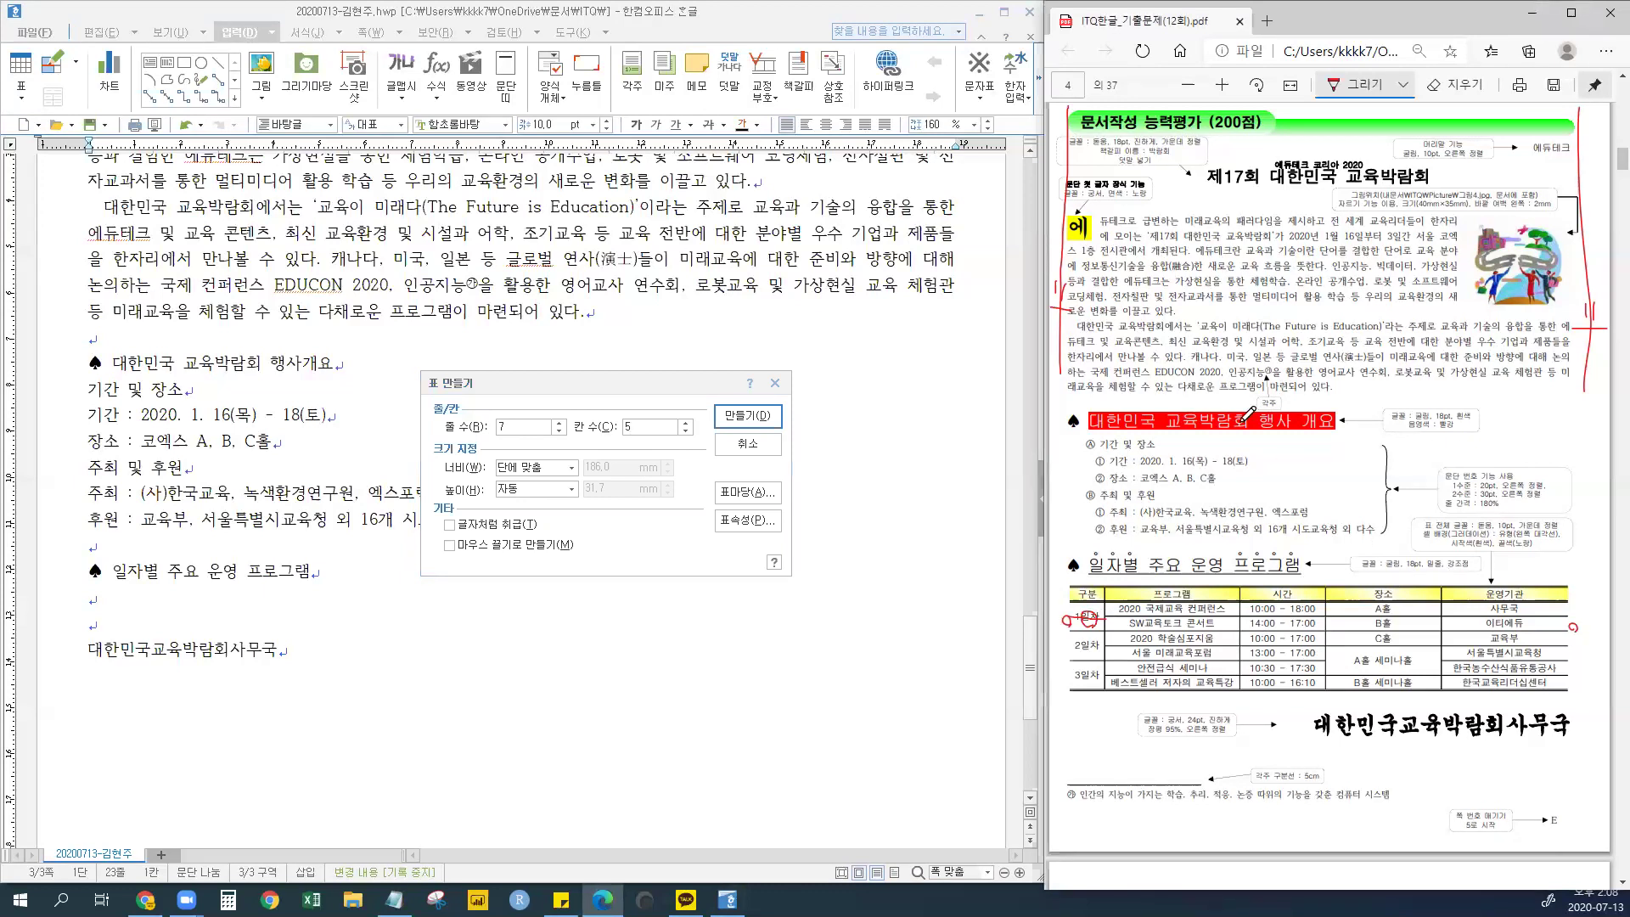
left_click_drag(630, 391, 648, 368)
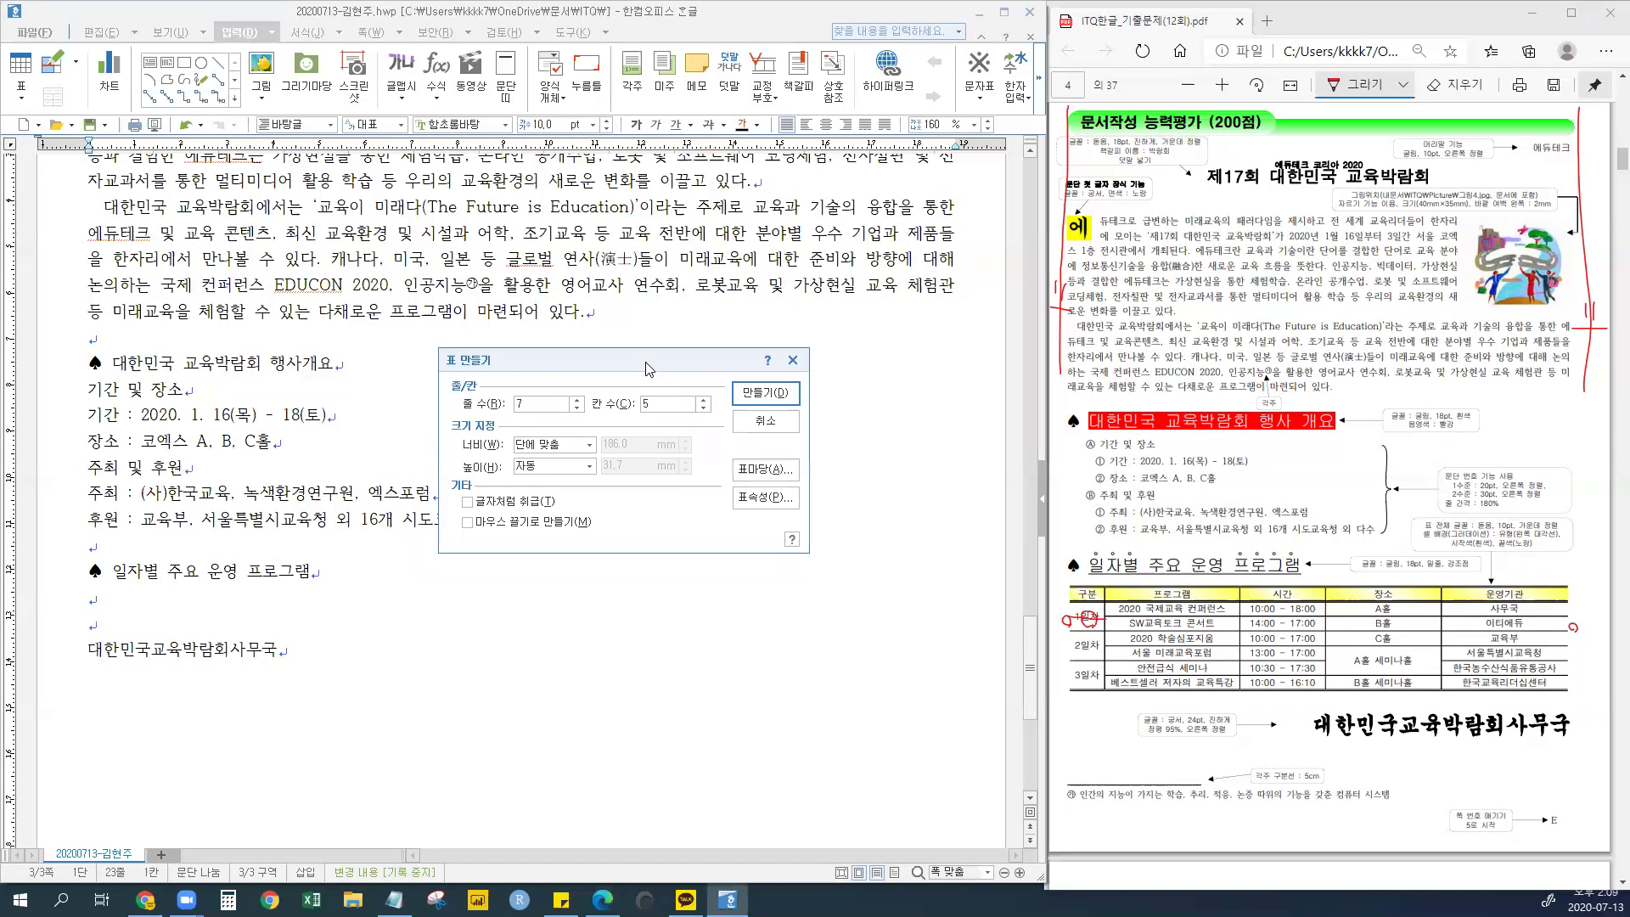
left_click(467, 506)
- Switch to Notepad and add the line "입력 - 표 (줄,칸 입력) ★ 반드시! 글자처럼 취급!!!" below the 각주 shortcut note
left_click(394, 900)
left_click(858, 268)
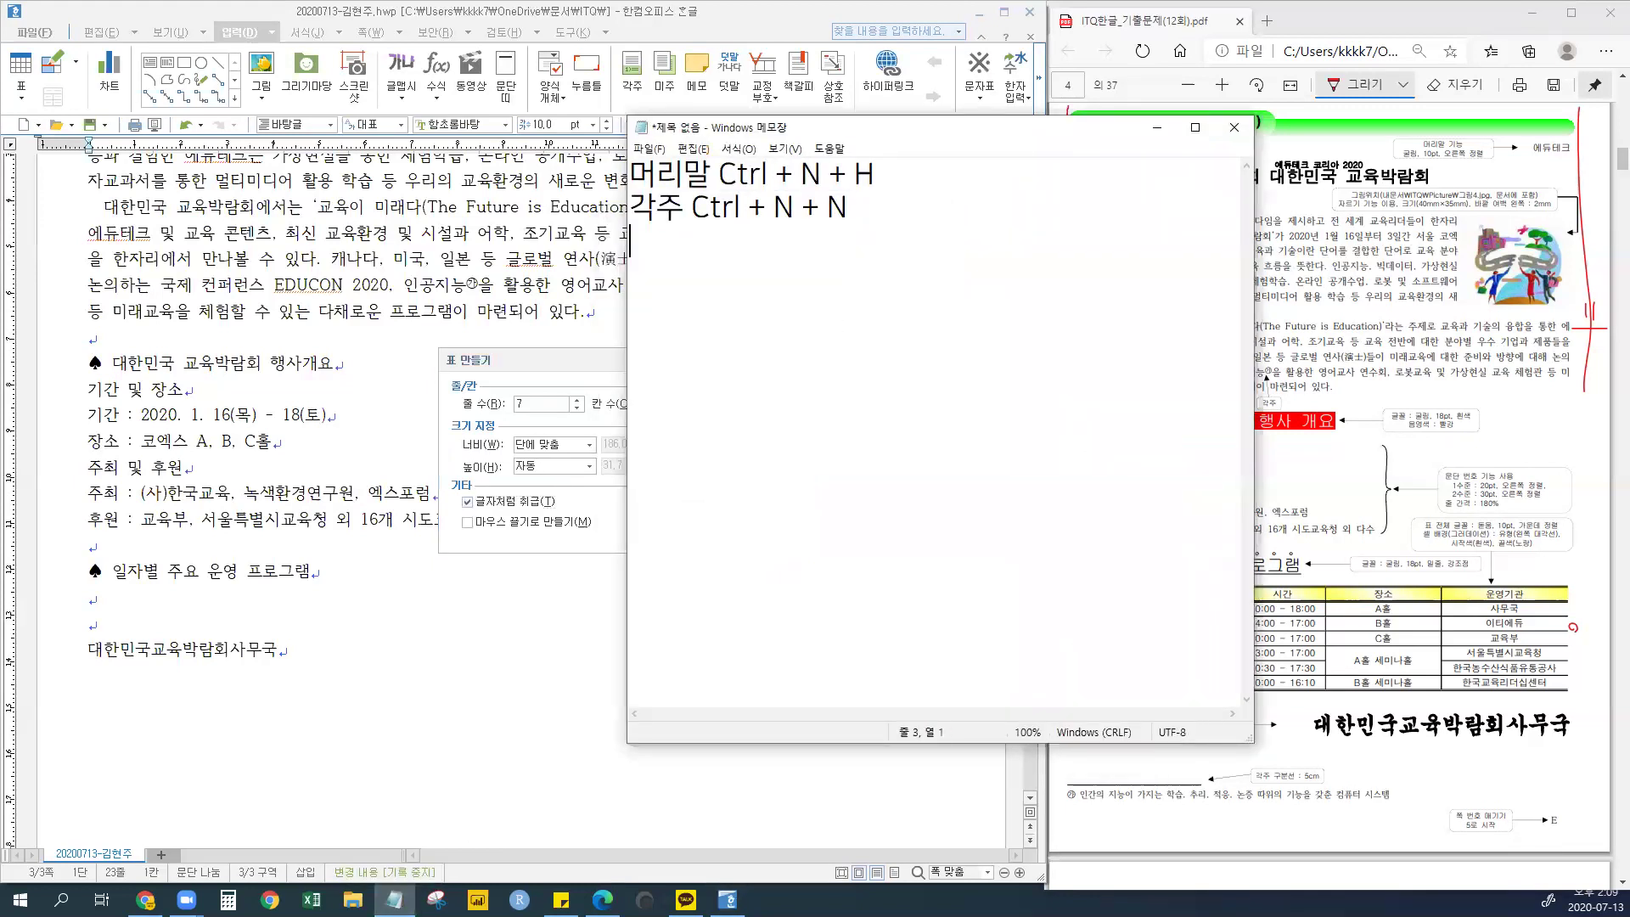
type("DLQF")
key("BackSpace")
key("BackSpace")
key("BackSpace")
key("BackSpace")
key("Hangul")
type("입ㄹ력 - 표 (줄,칸 ")
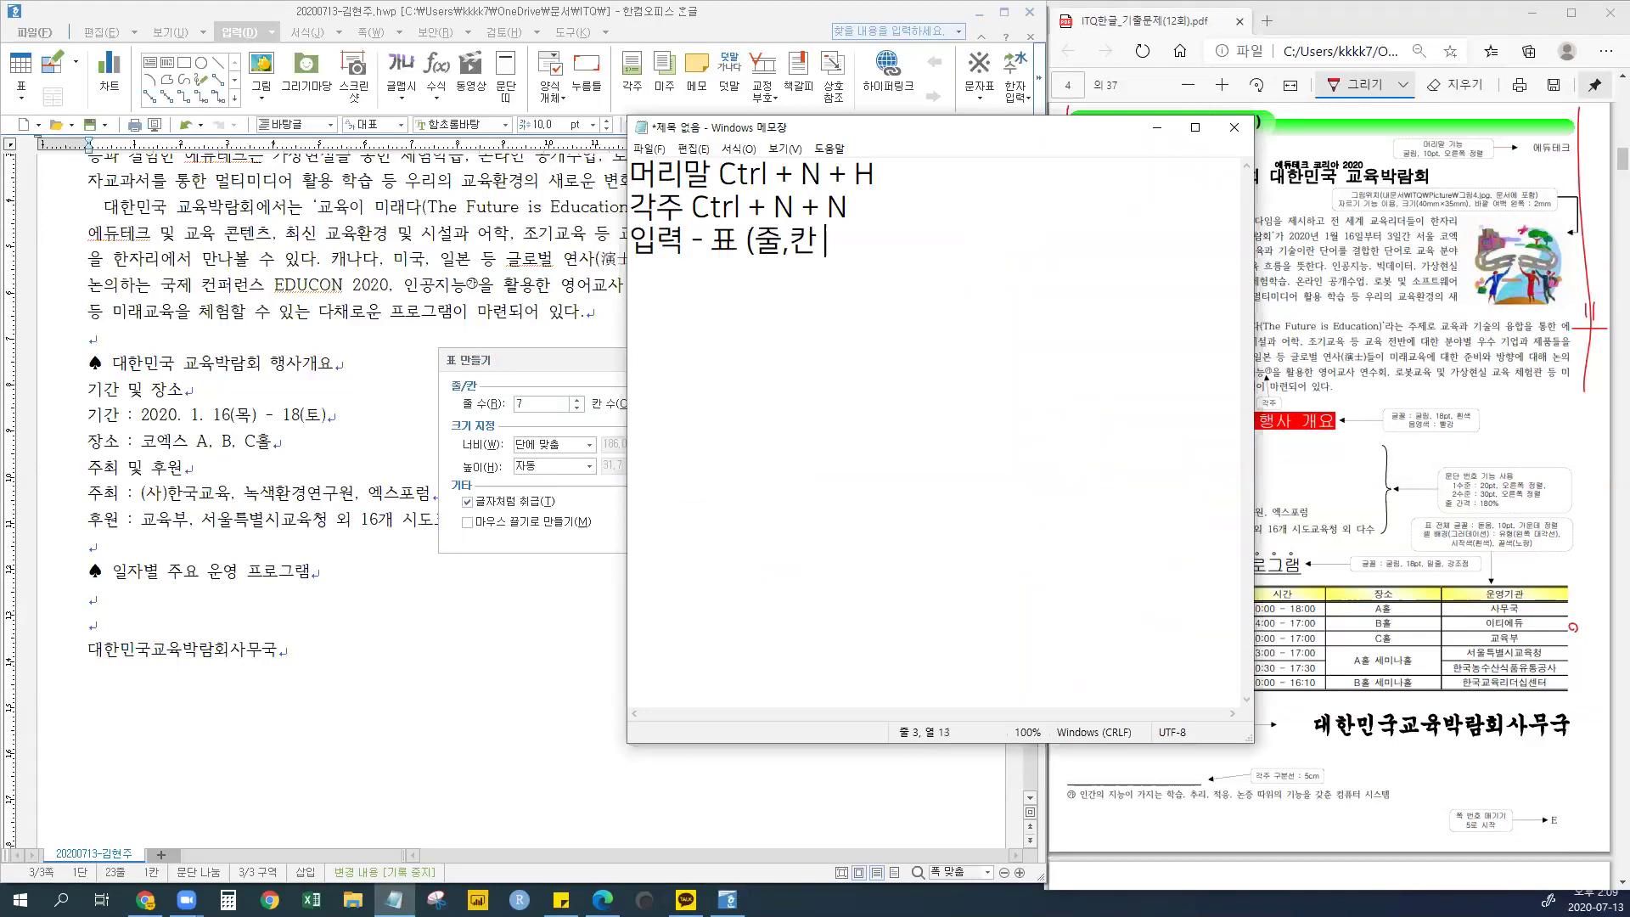
type("입ㄹ력) ㅁ")
key("Hangul_Hanja")
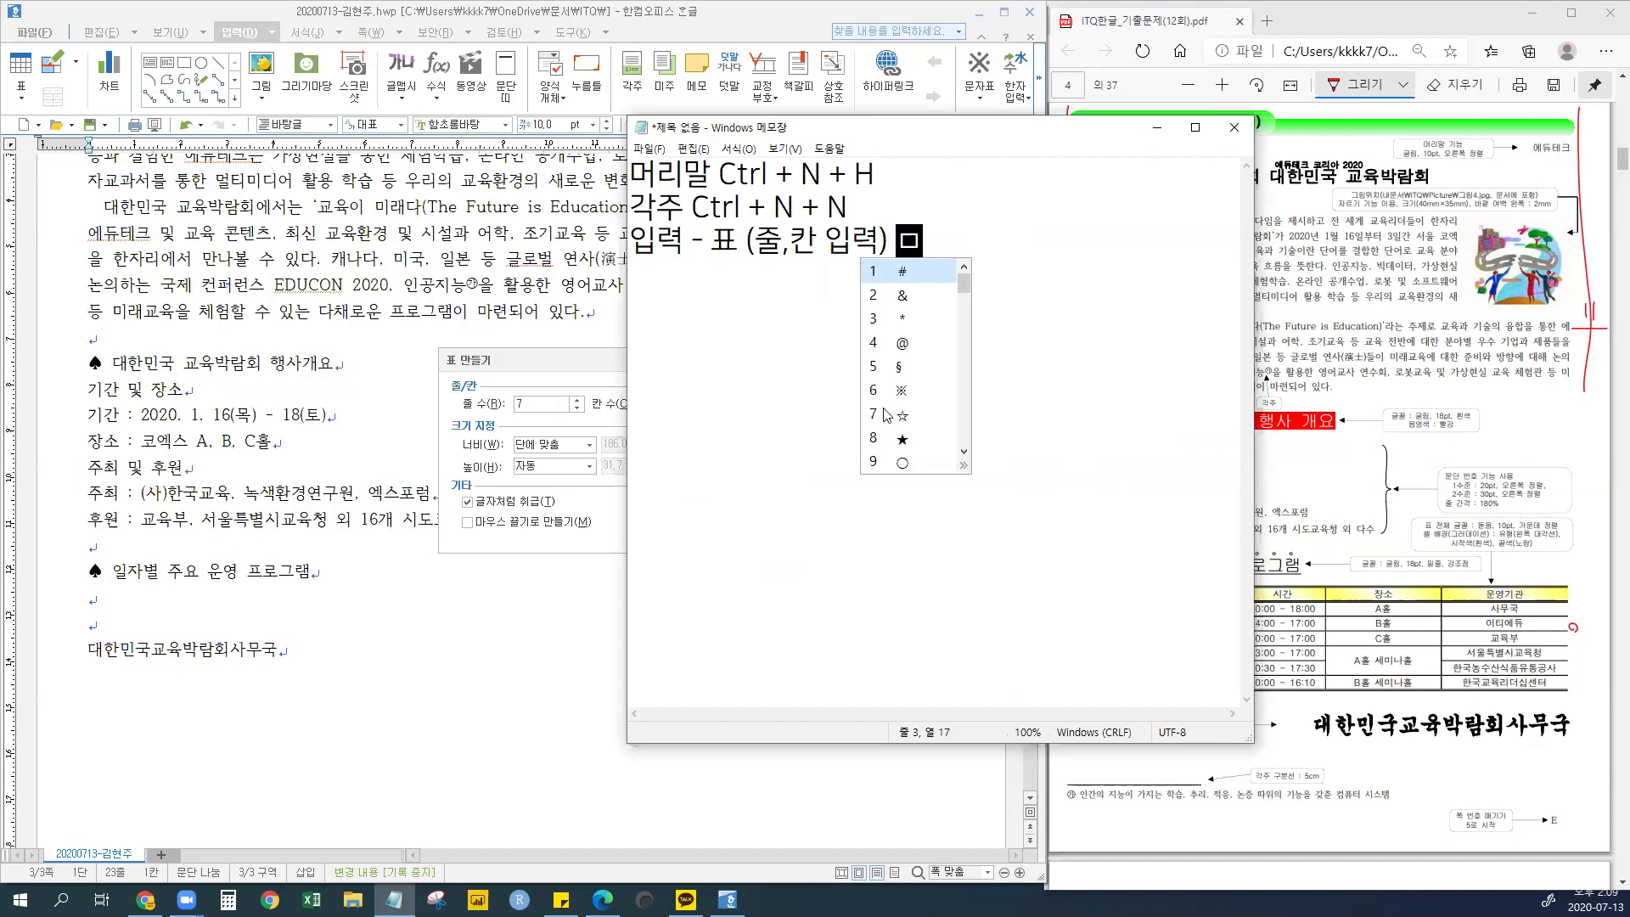
key("8")
type("반드시! 글자처럼 취급!!!")
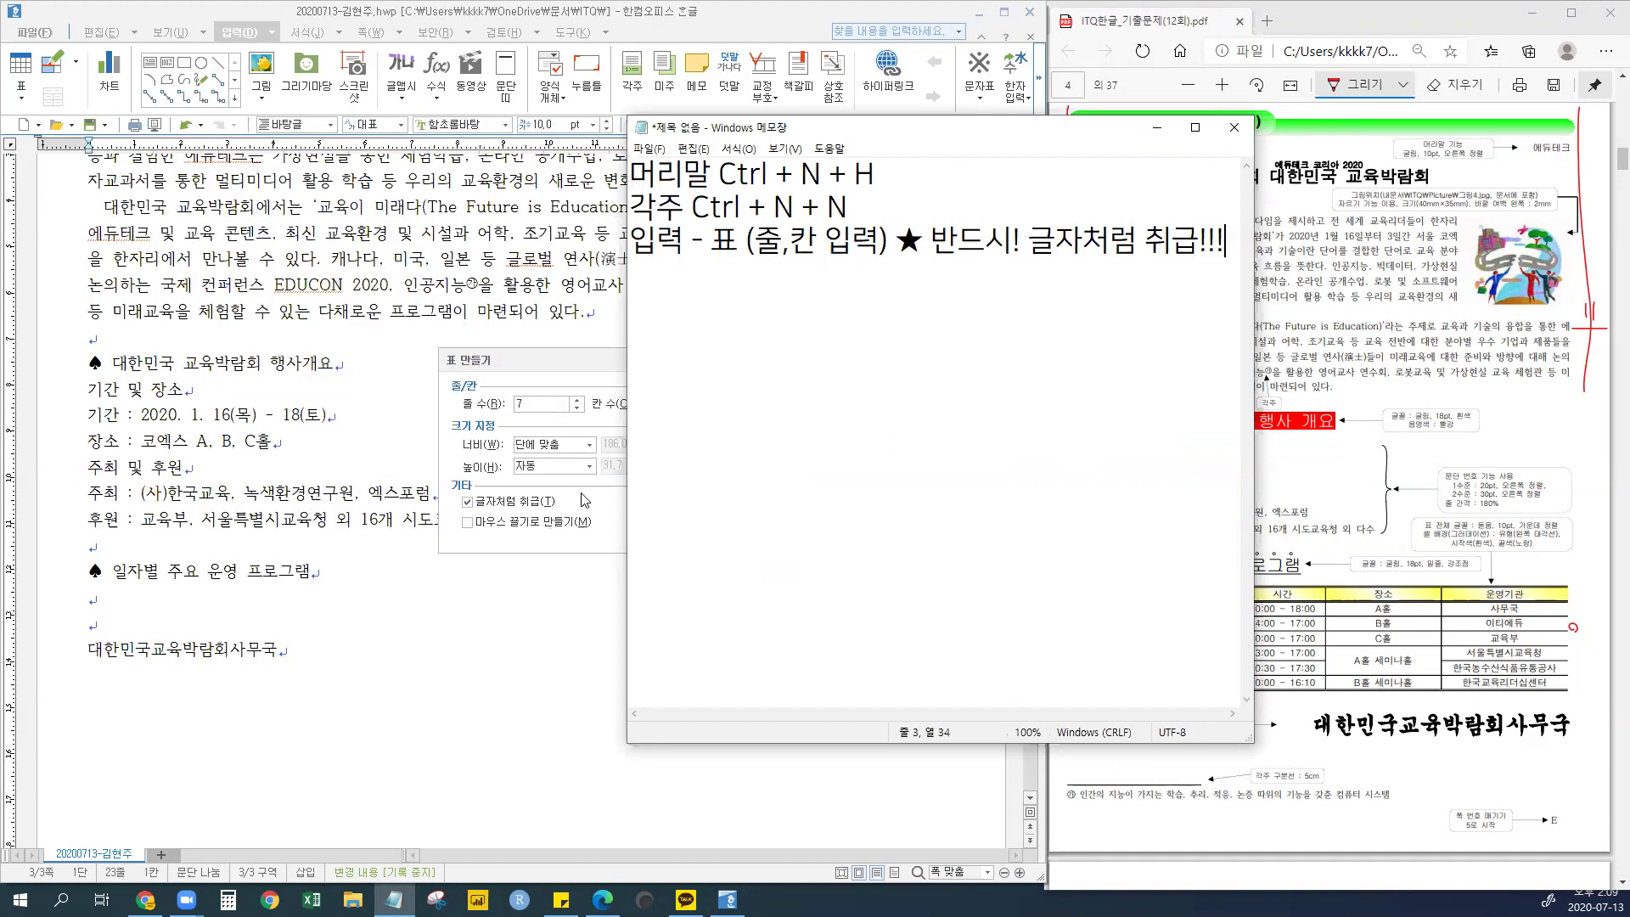
- Minimize Notepad and return to the table creation settings, keeping 글자처럼 취급 enabled
left_click(574, 514)
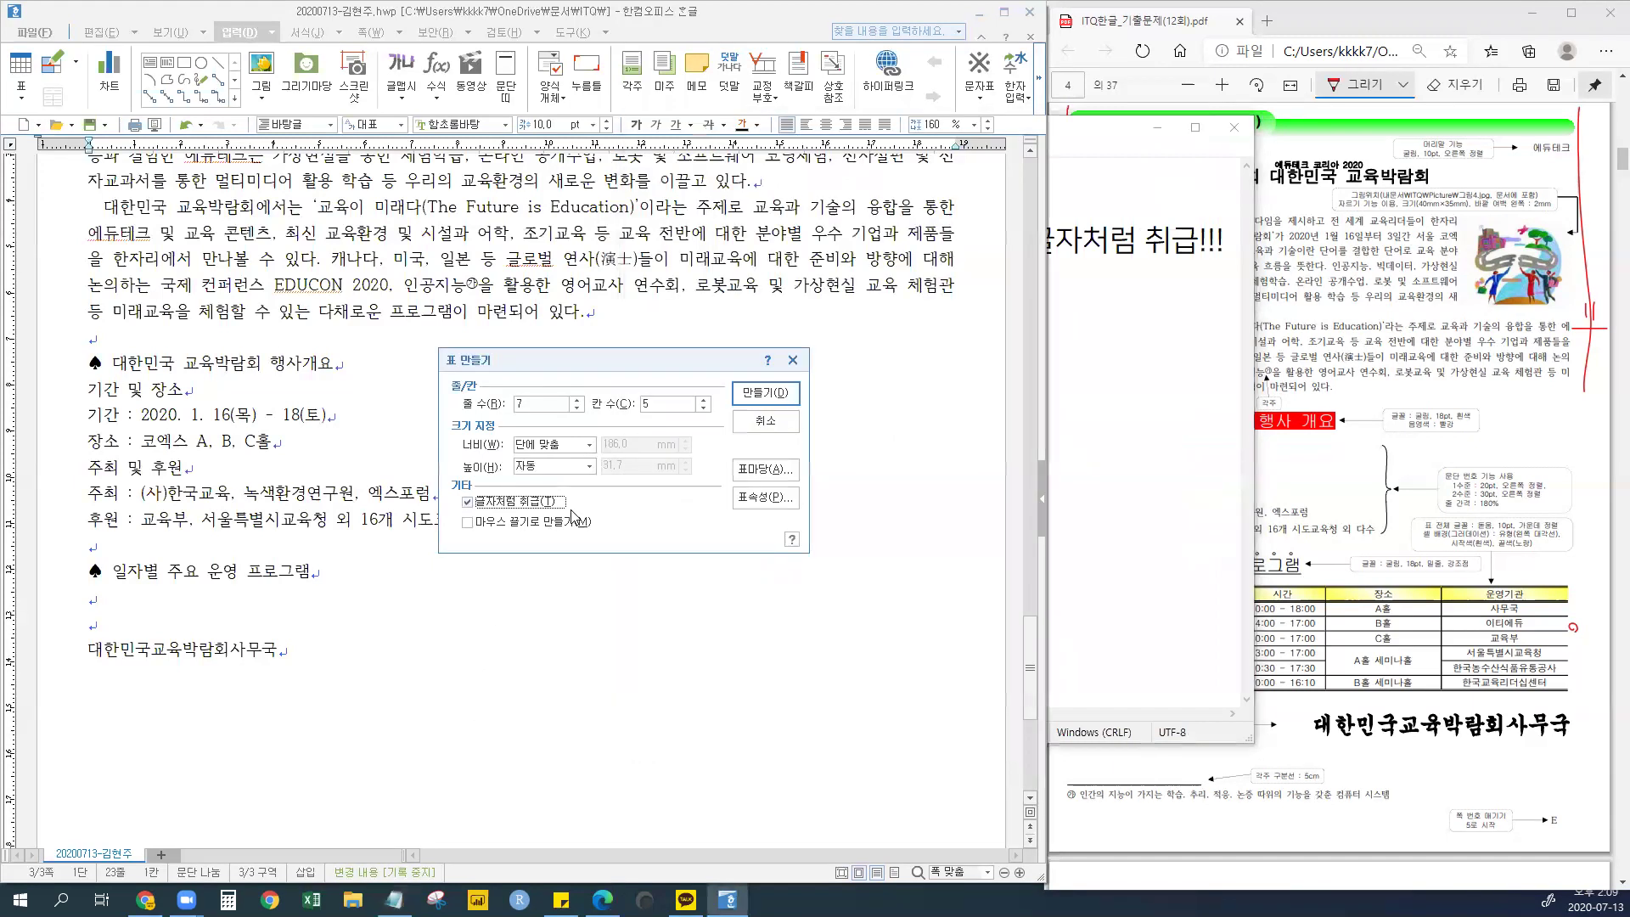
left_click(1157, 127)
left_click(504, 504)
left_click(469, 504)
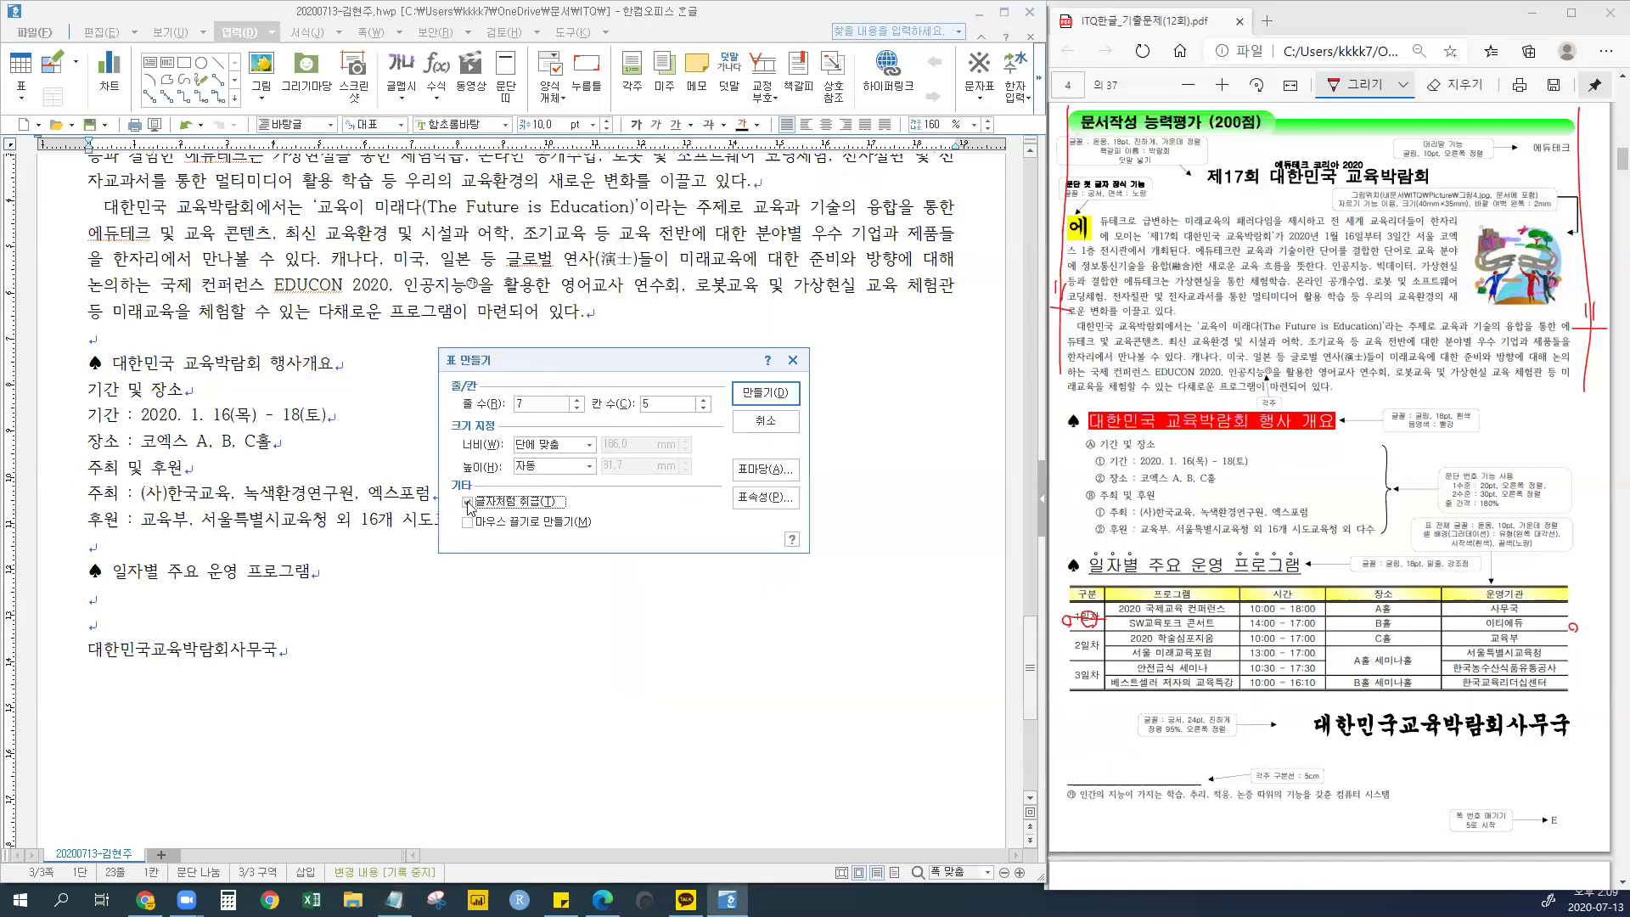
- Review the earlier exam page's table conditions and yearly visitor table in the PDF, and return to the program schedule page
left_click(1217, 293)
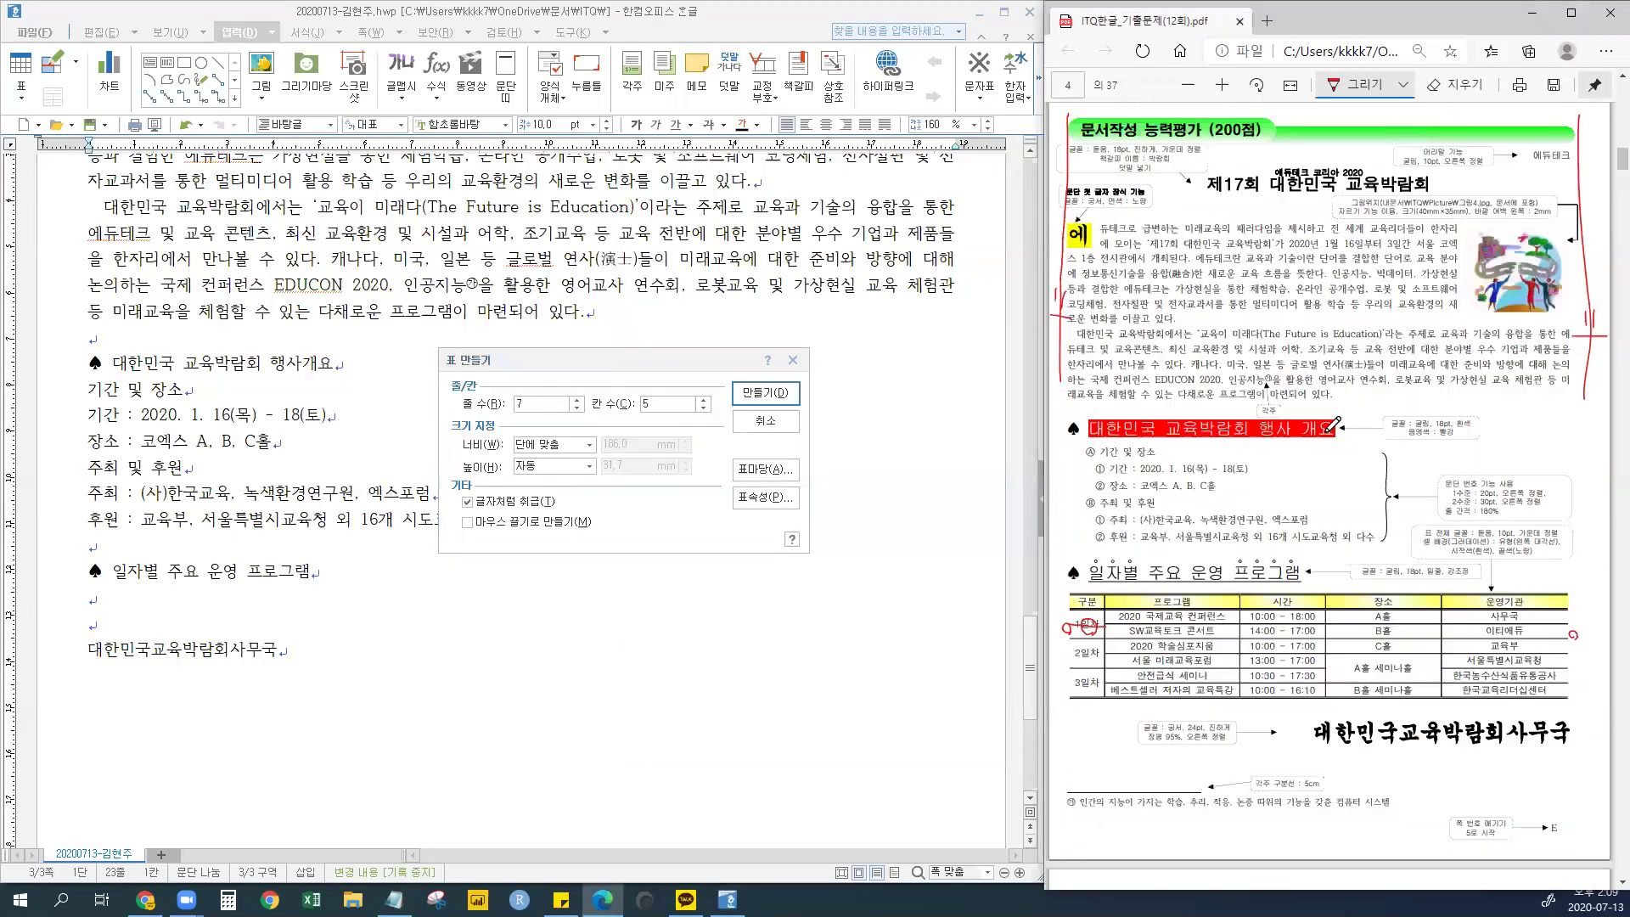
scroll(1366, 562, "up", 10)
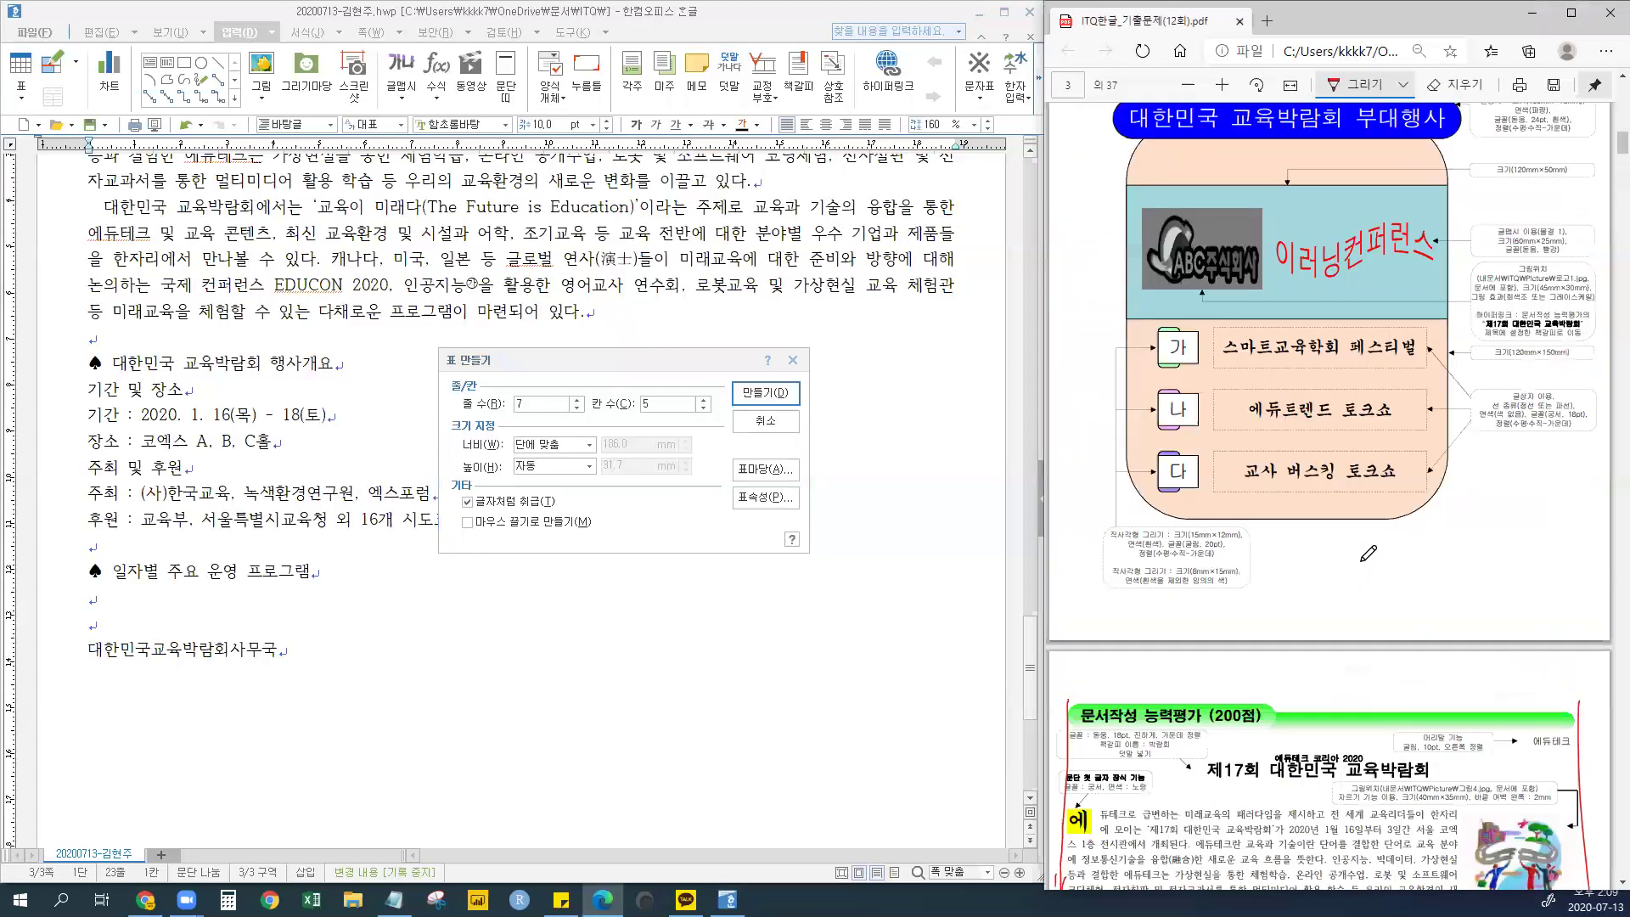
scroll(1385, 592, "up", 10)
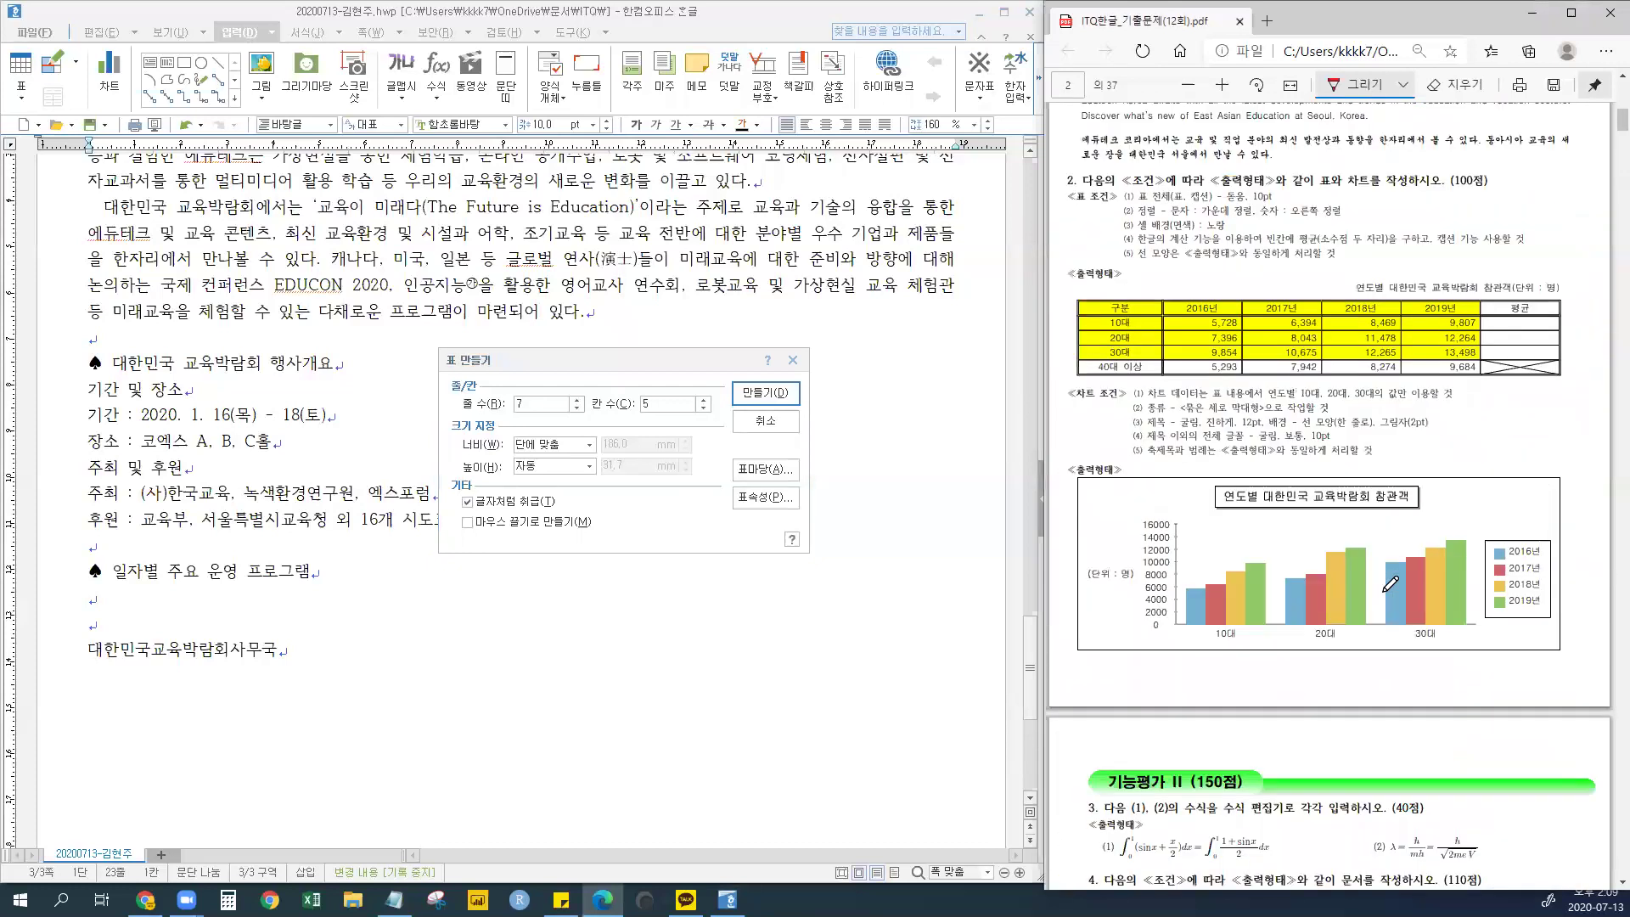
scroll(1357, 649, "down", 1)
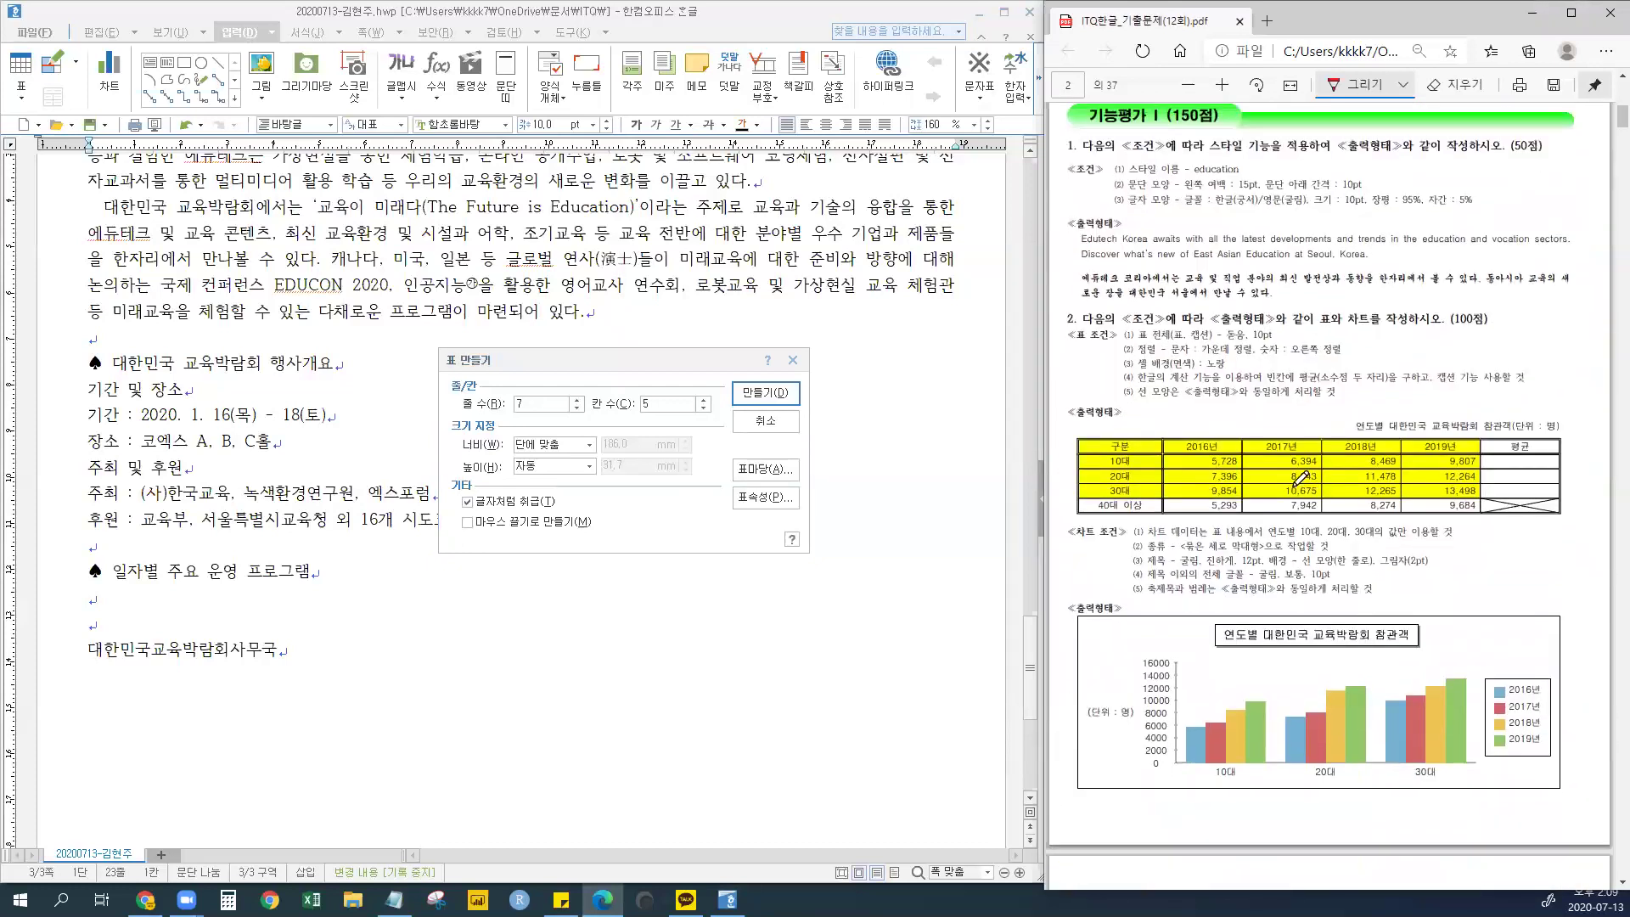
mouse_move(1067, 432)
left_mouse_down()
mouse_move(1070, 450)
mouse_move(1084, 424)
mouse_move(1068, 446)
mouse_move(1097, 447)
left_mouse_up()
scroll(1184, 481, "down", 8)
scroll(1185, 481, "down", 15)
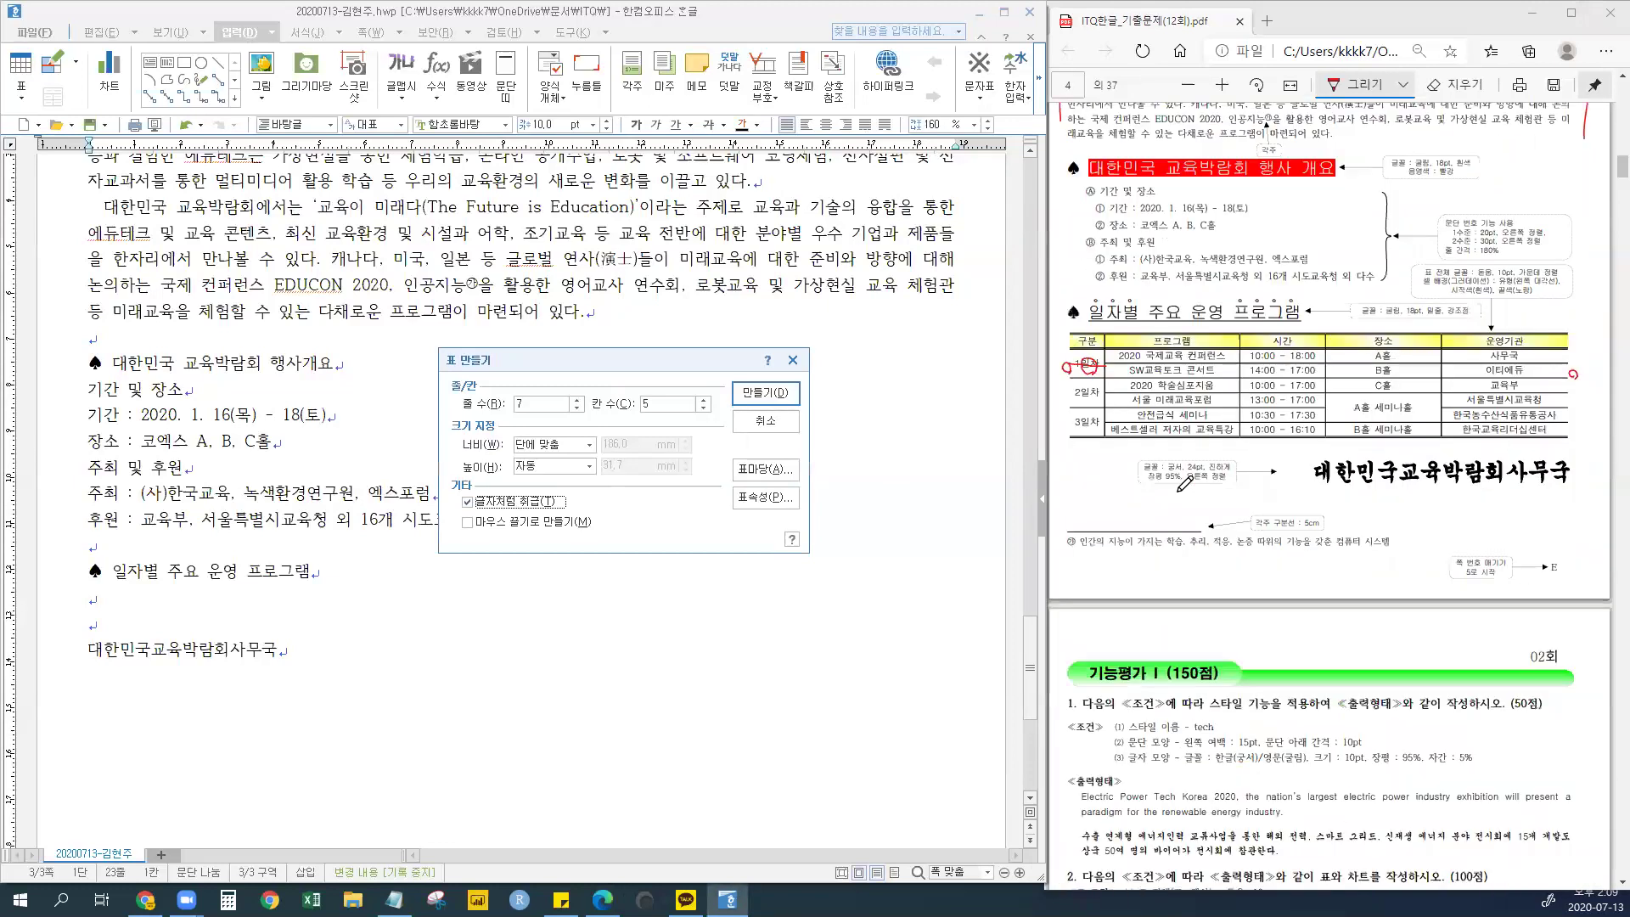
scroll(1189, 480, "up", 7)
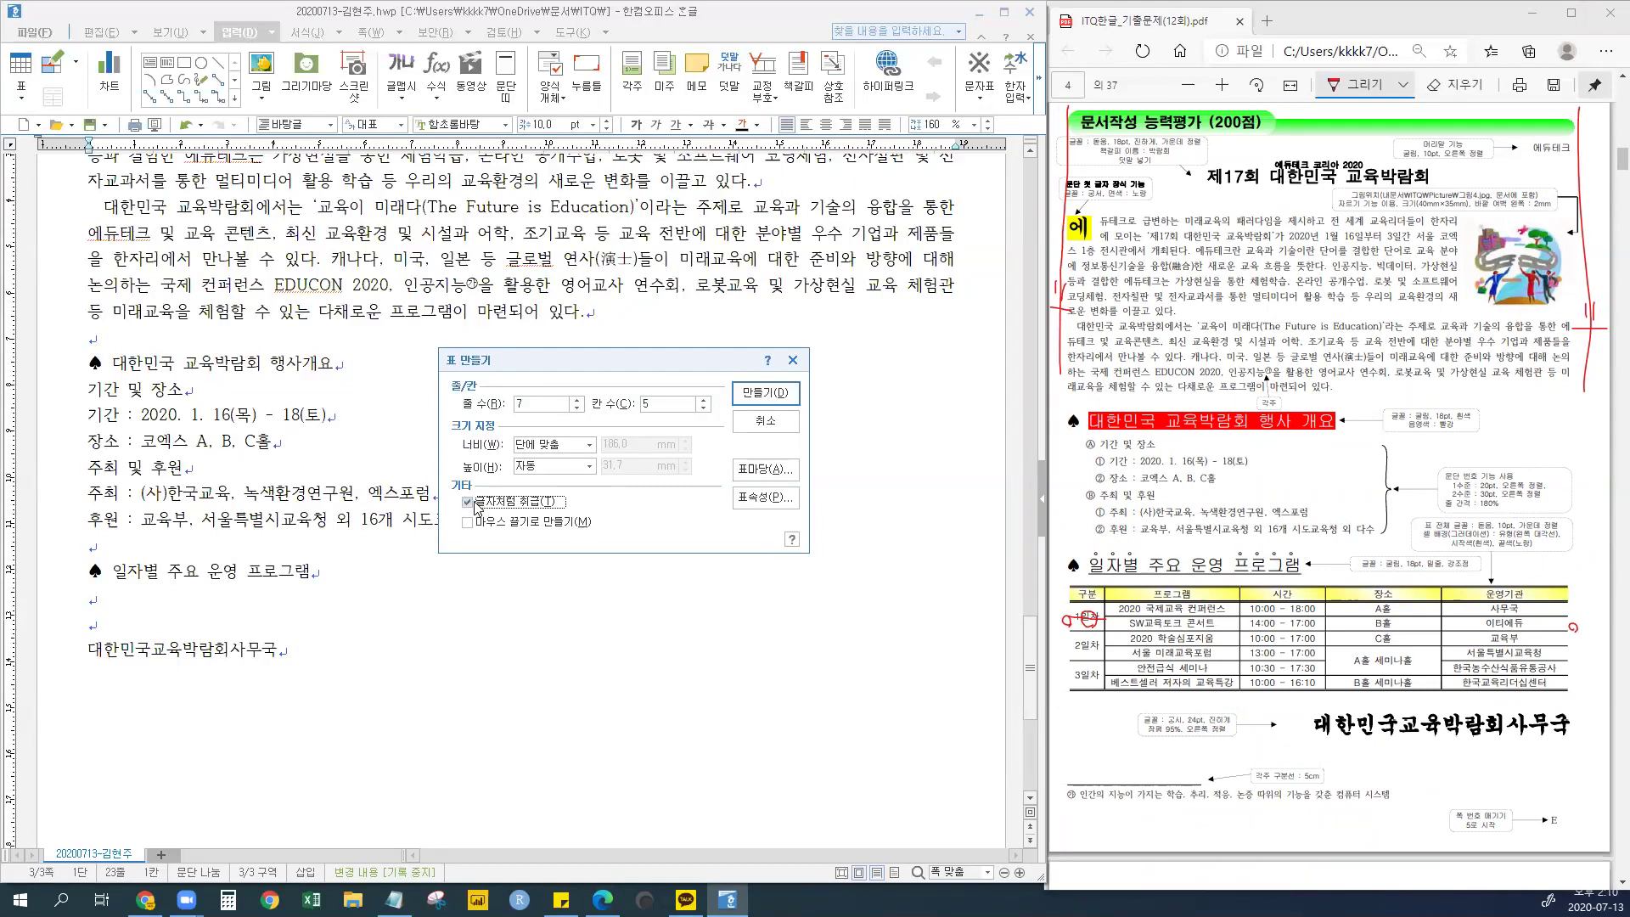
- Create the 7-row, 5-column table treated as a character and place the cursor around it to check how it sits in the text
left_click(763, 394)
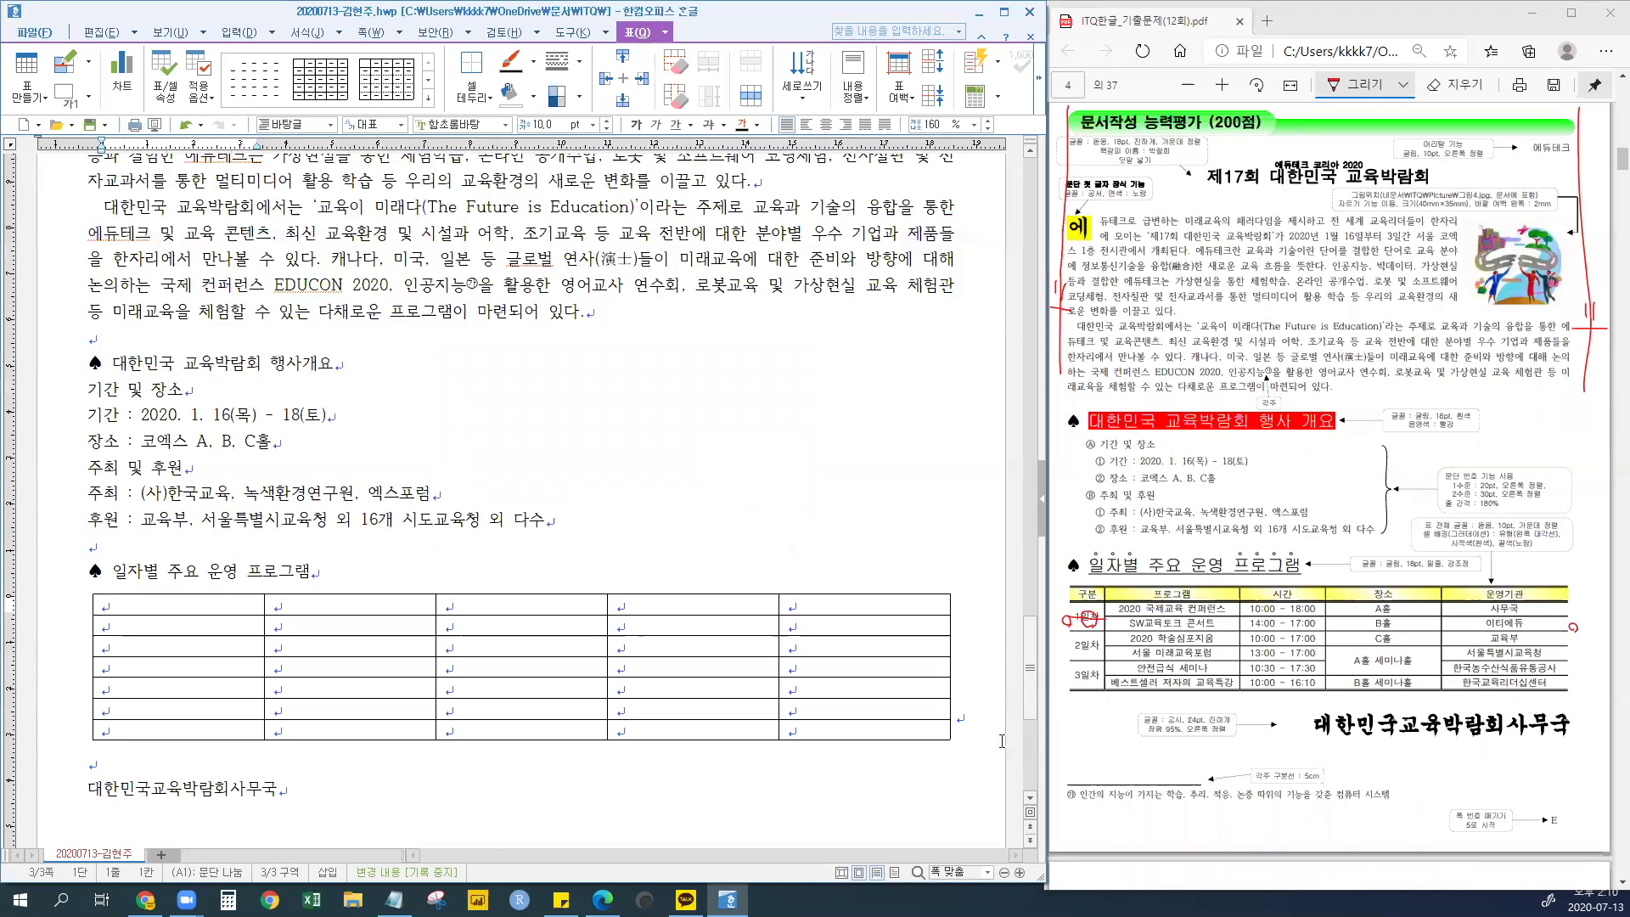
scroll(968, 649, "down", 3)
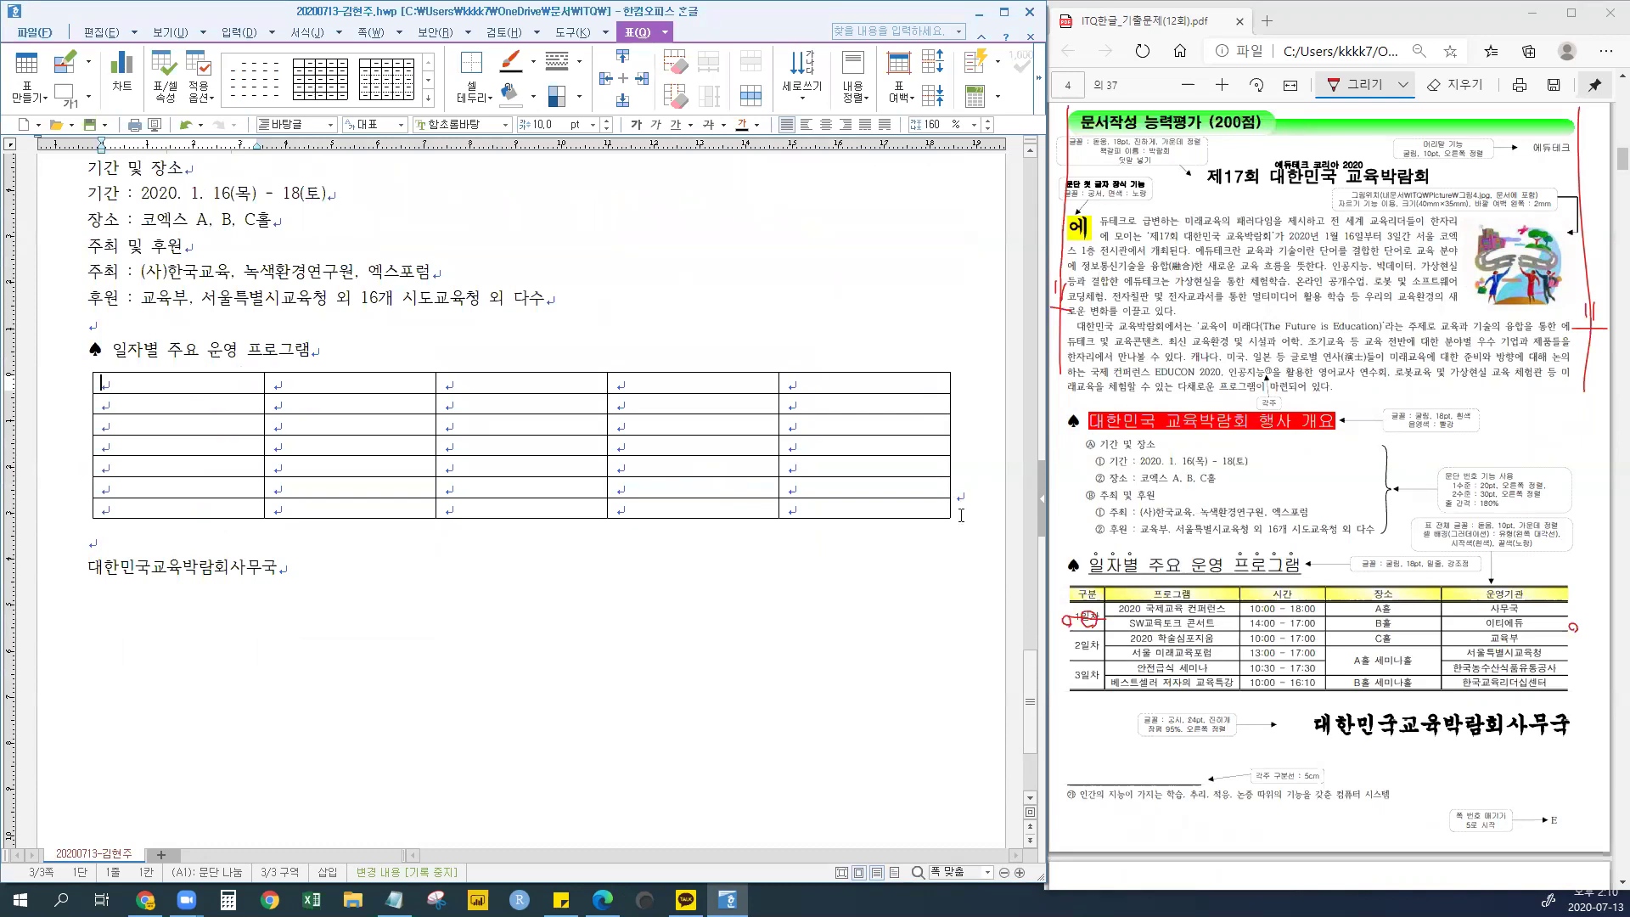
left_click(168, 343)
left_click(247, 349)
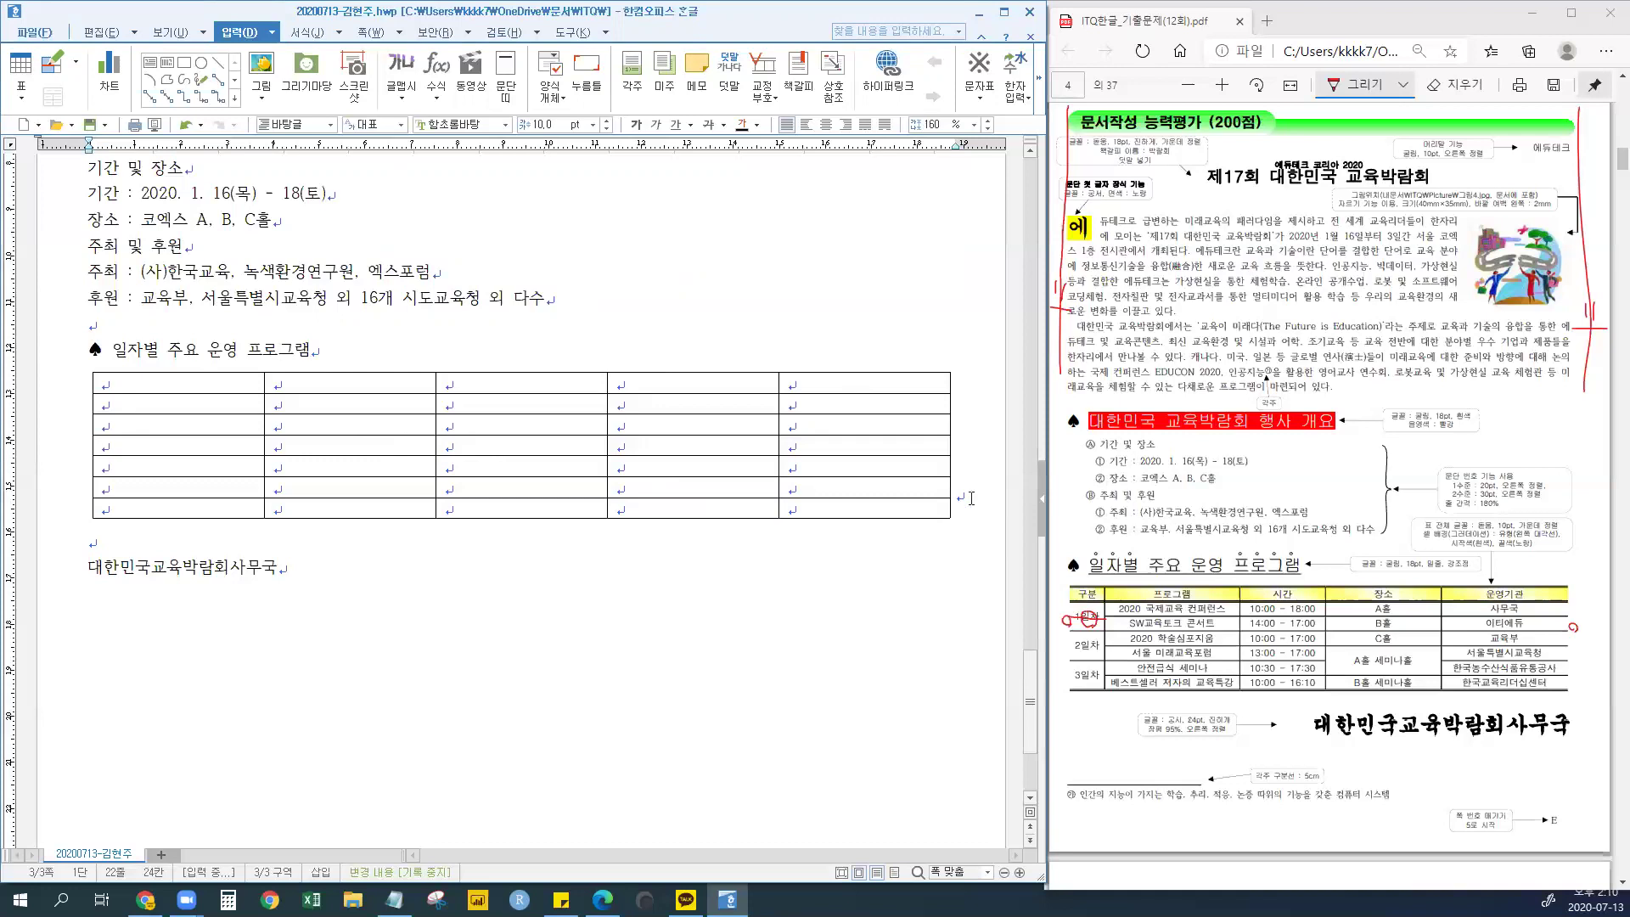
left_click(966, 508)
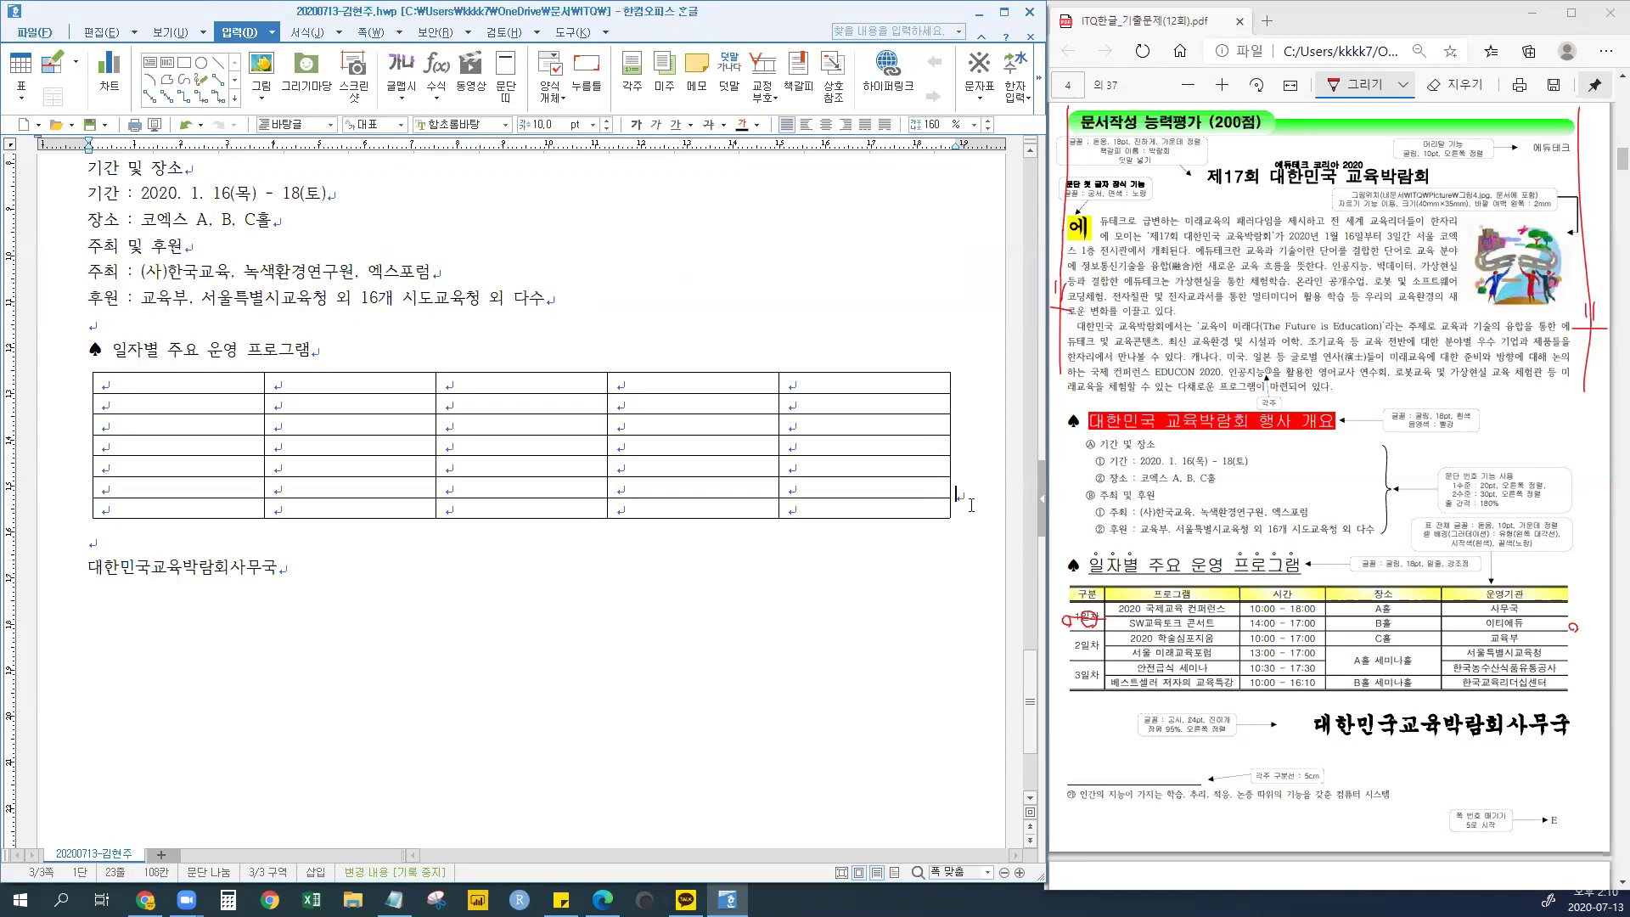
left_click(88, 545)
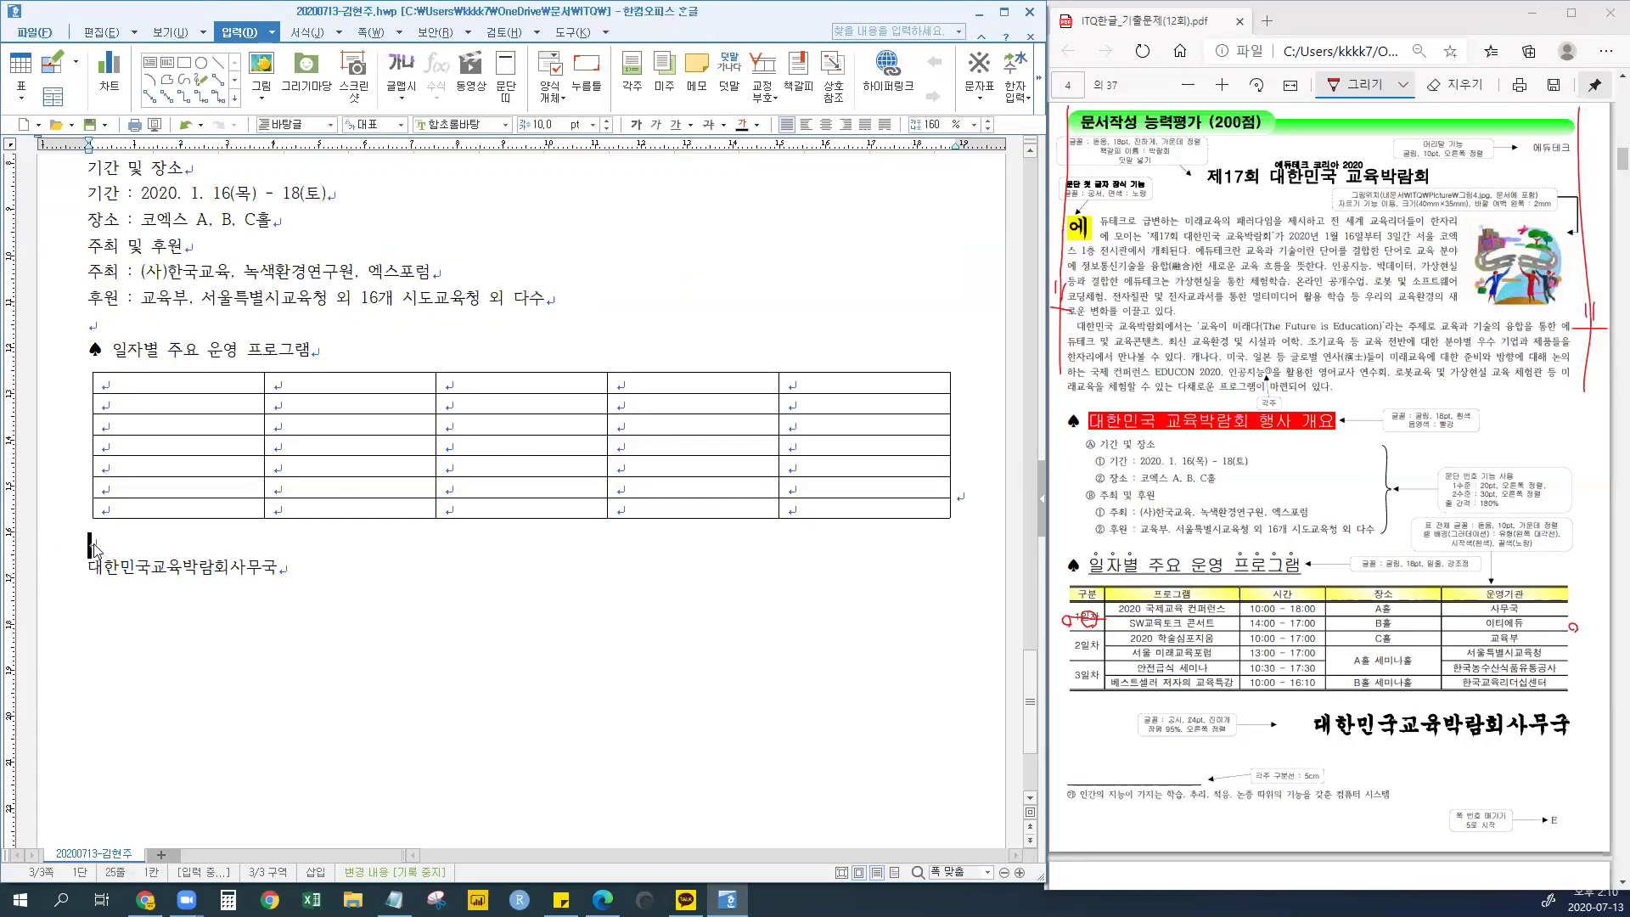
left_click(300, 578)
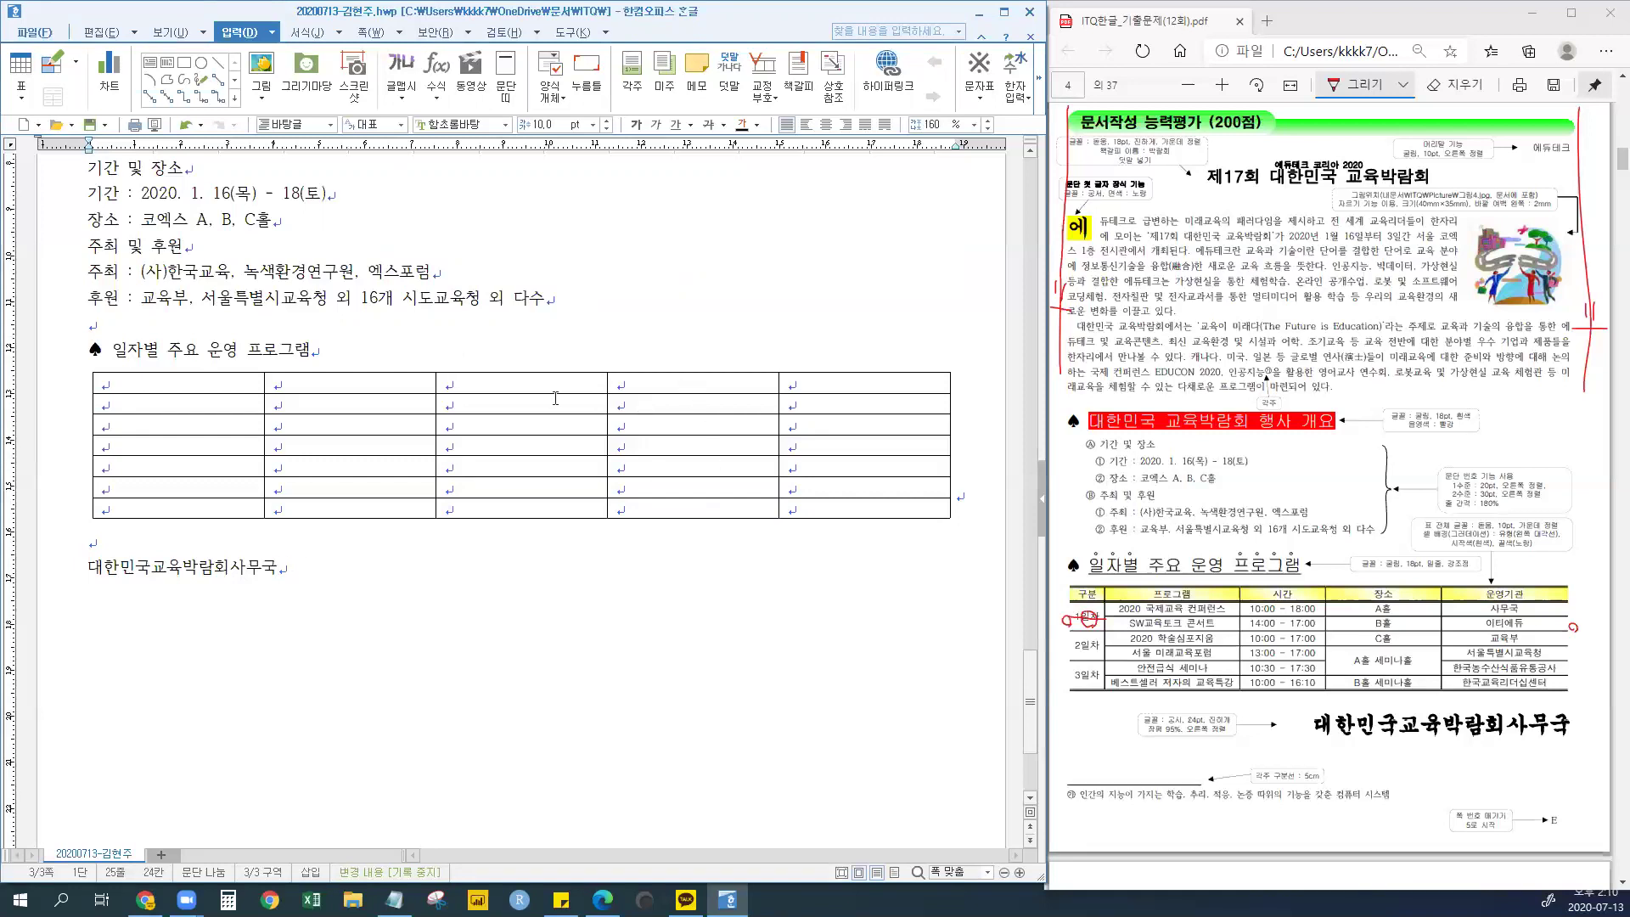
- Select the whole table below the 일자별 주요 운영 프로그램 heading and delete it
left_click(470, 381)
left_click(483, 364)
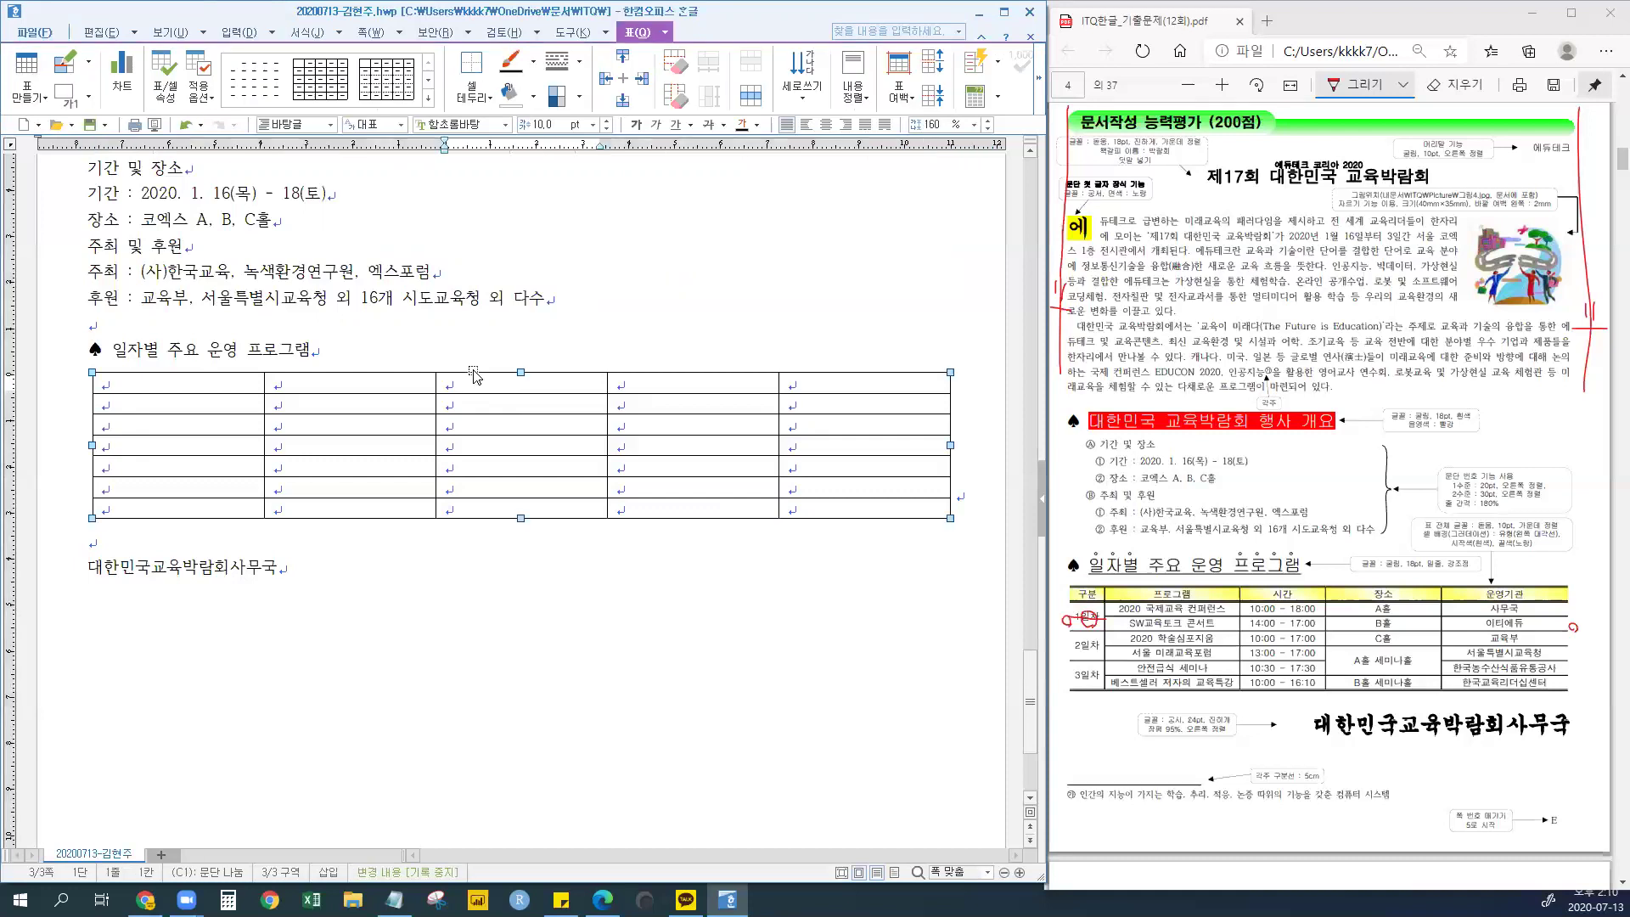
key("Delete")
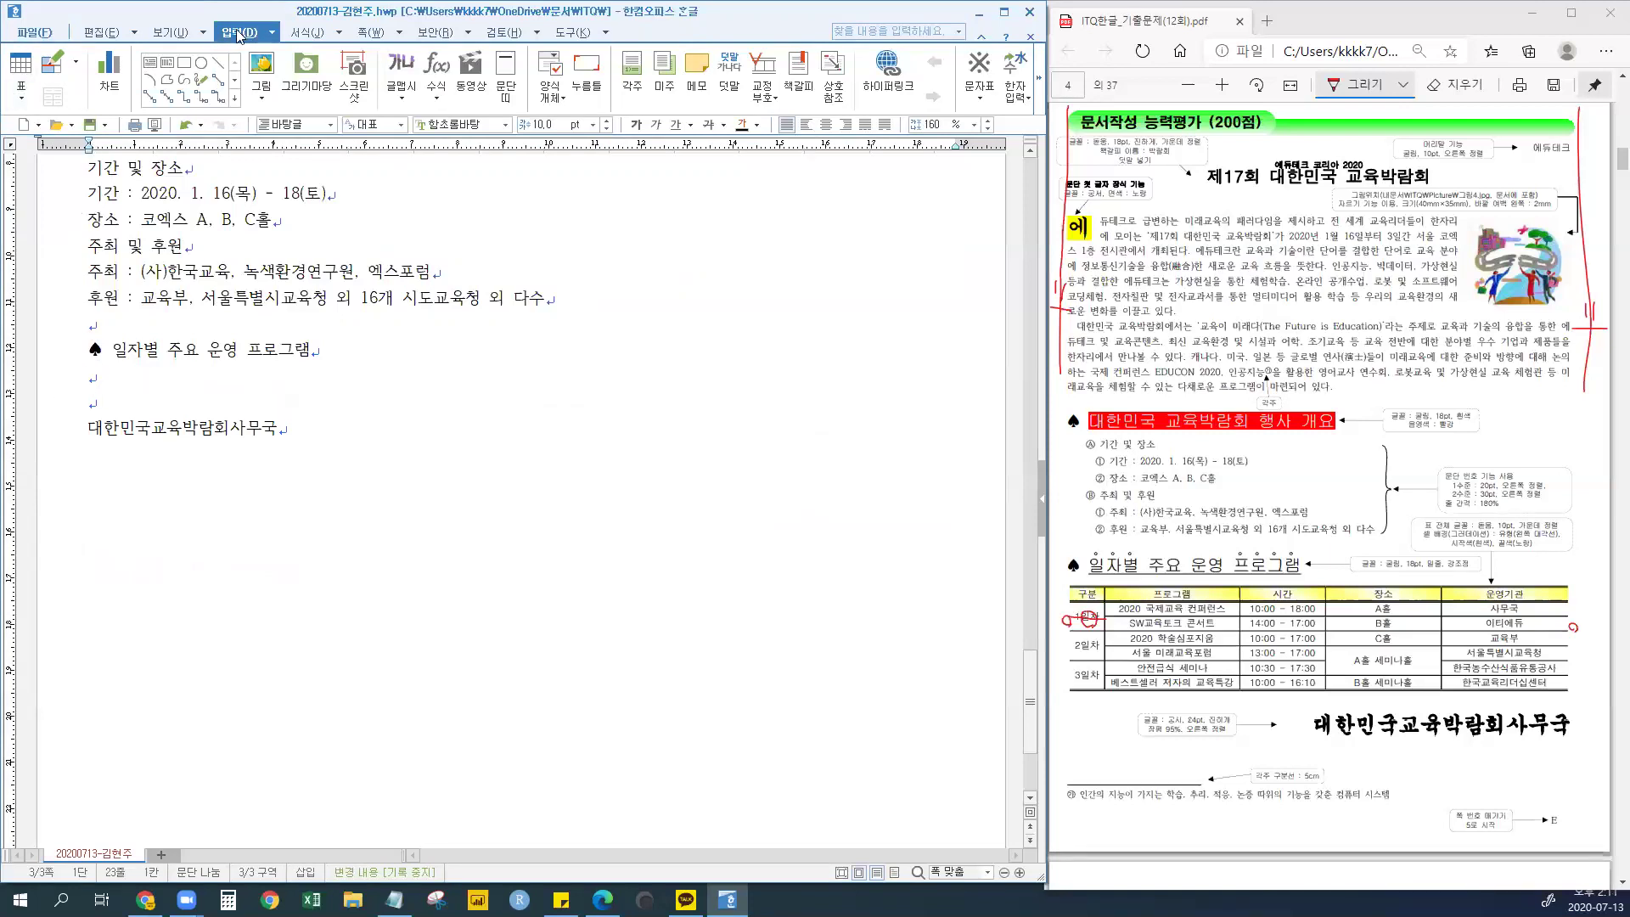
- Insert a new 7-row, 5-column table on the blank line below the heading with 글자처럼 취급 turned off
left_click(19, 75)
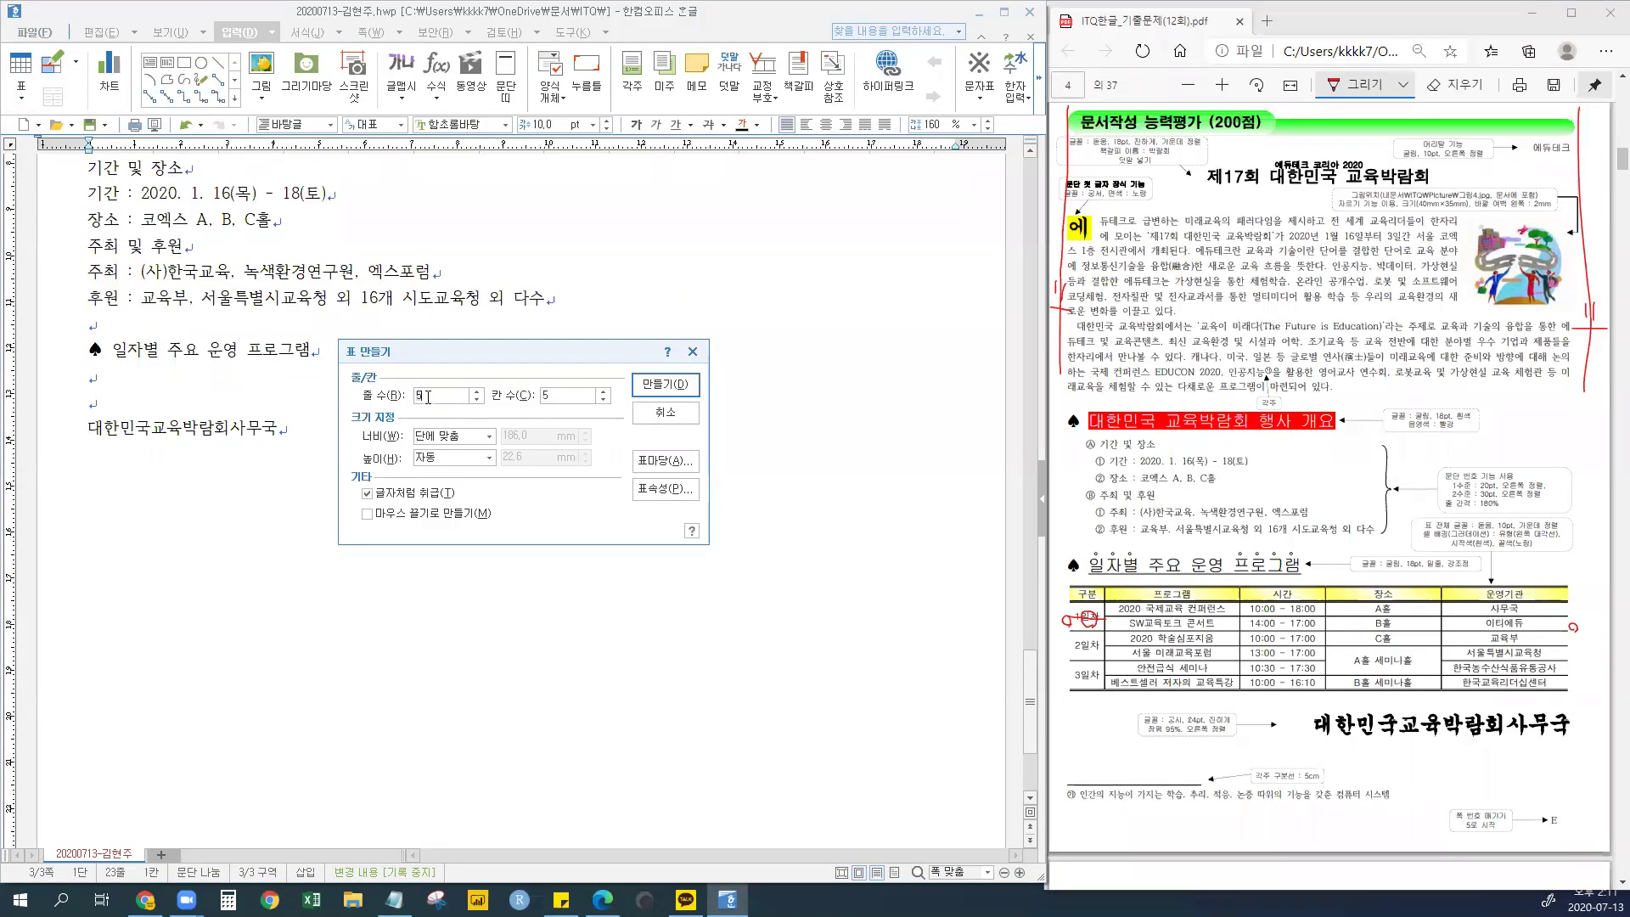
key("BackSpace")
type("7")
left_click(572, 396)
left_click(384, 496)
left_click(649, 386)
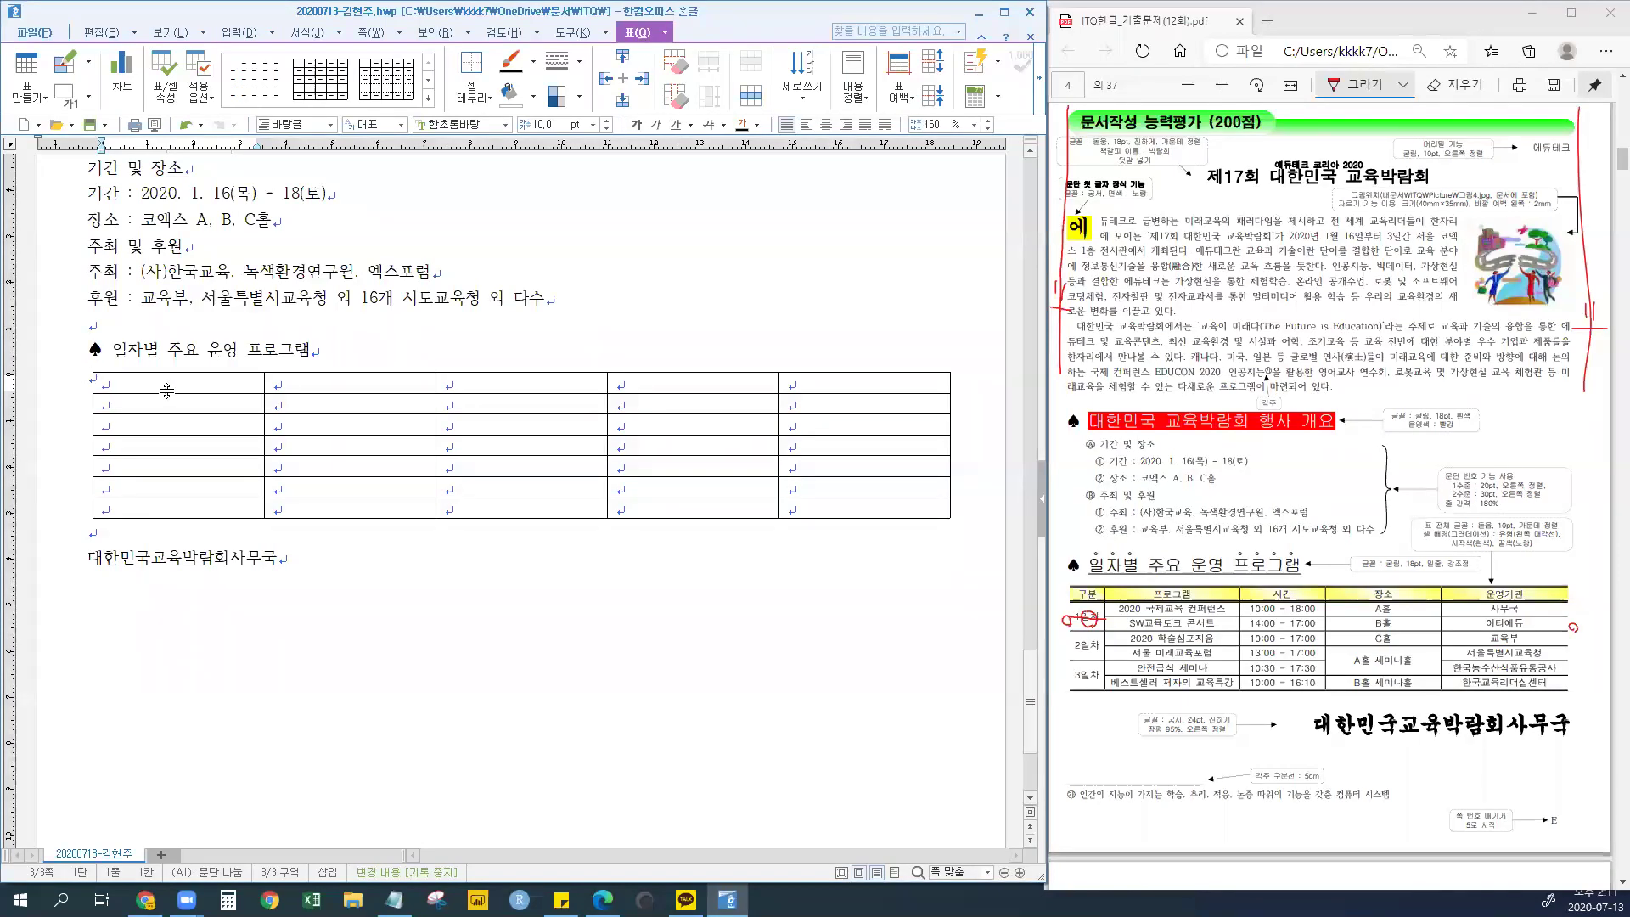
- Open the table's 표/셀 속성 settings and apply 글자처럼 취급 to the table
left_click(207, 424)
left_click(214, 472)
left_click(556, 443)
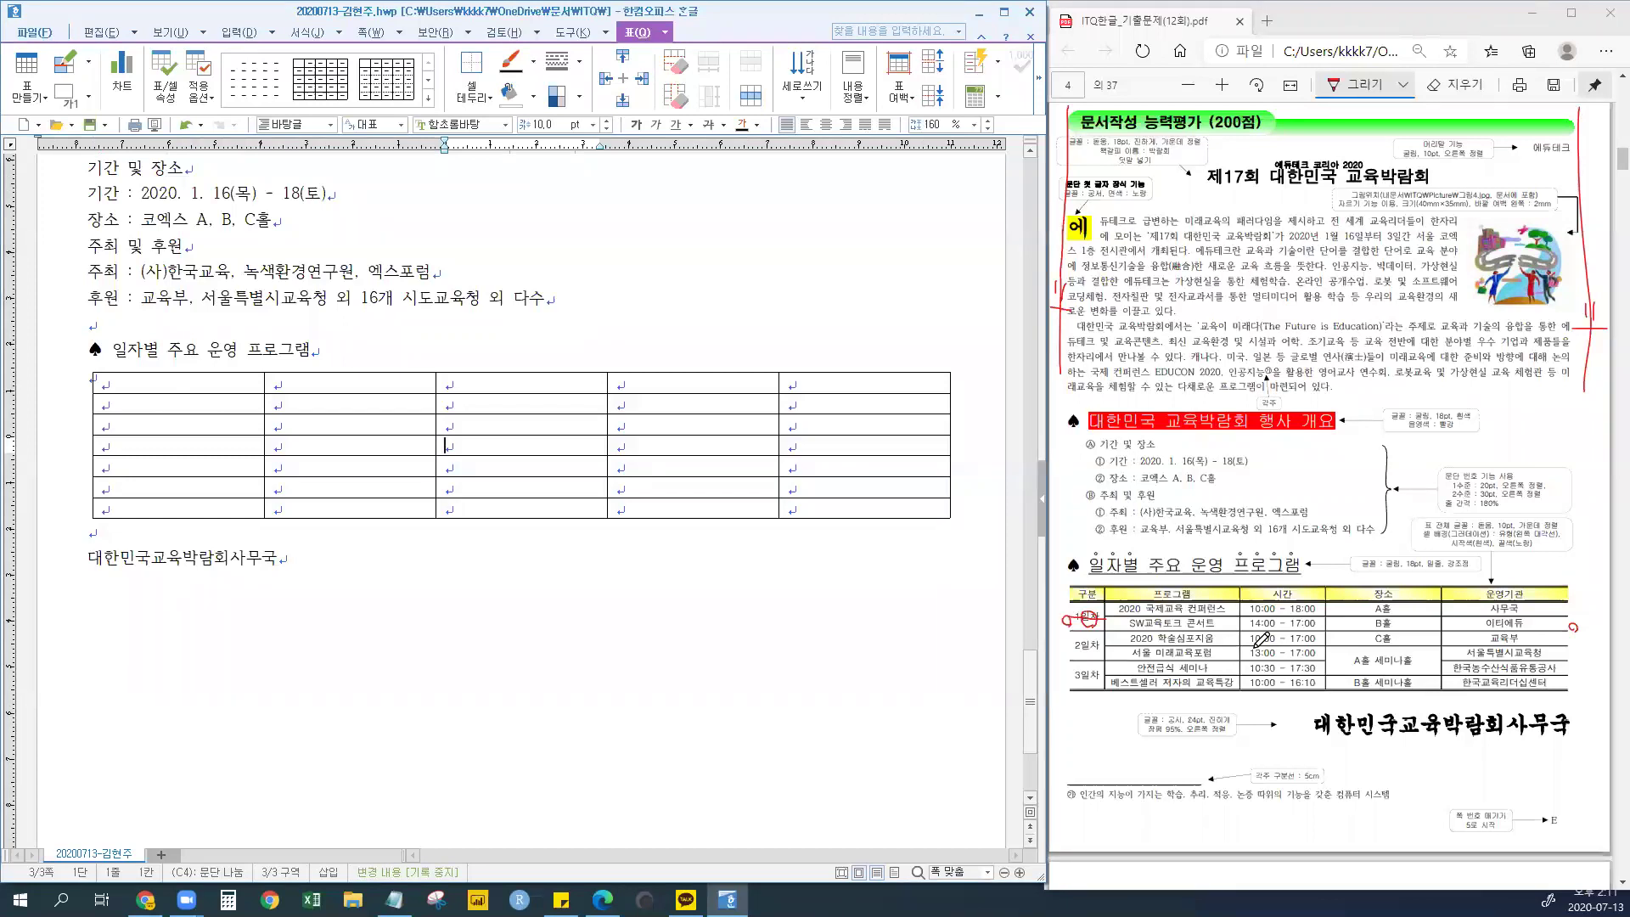
left_click(346, 420)
left_click(463, 423)
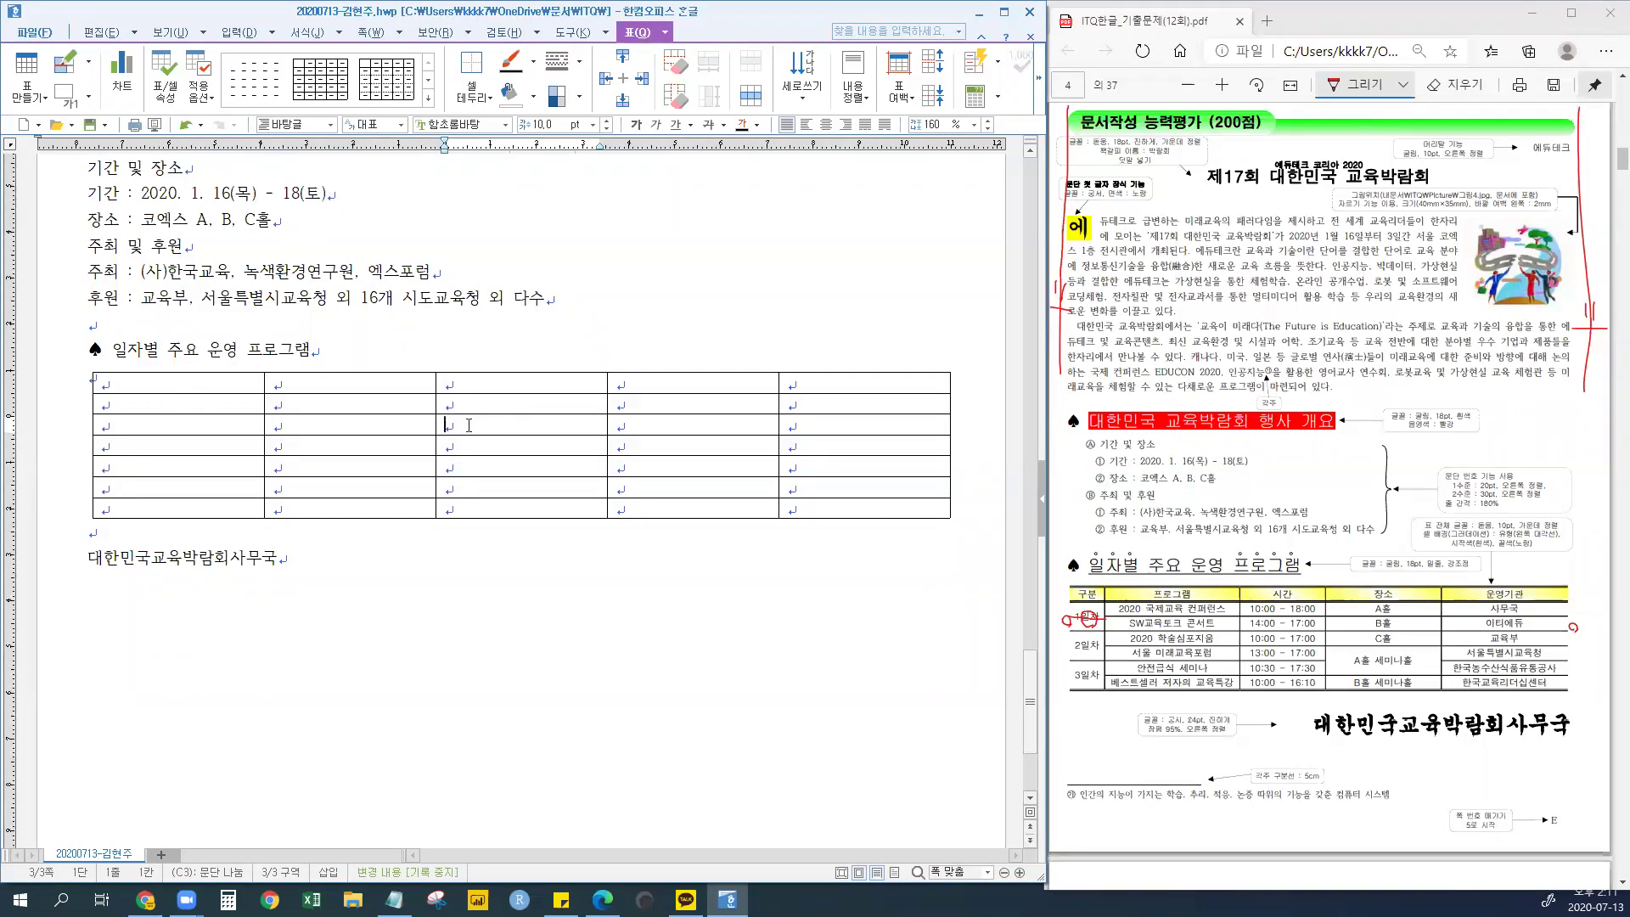
right_click(469, 426)
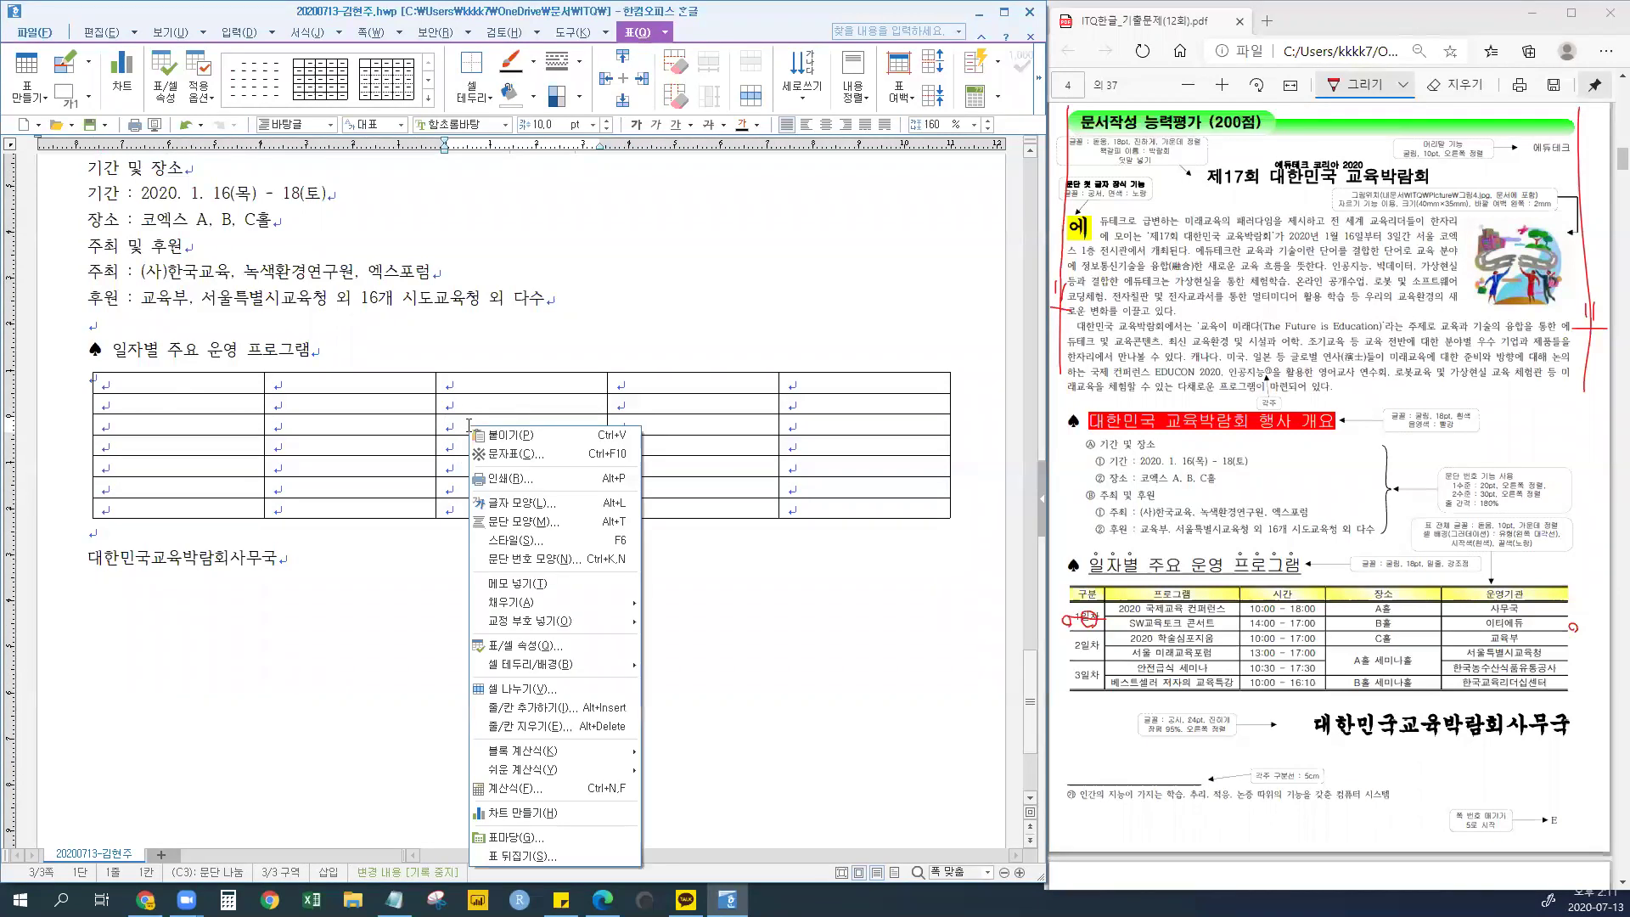
left_click(512, 647)
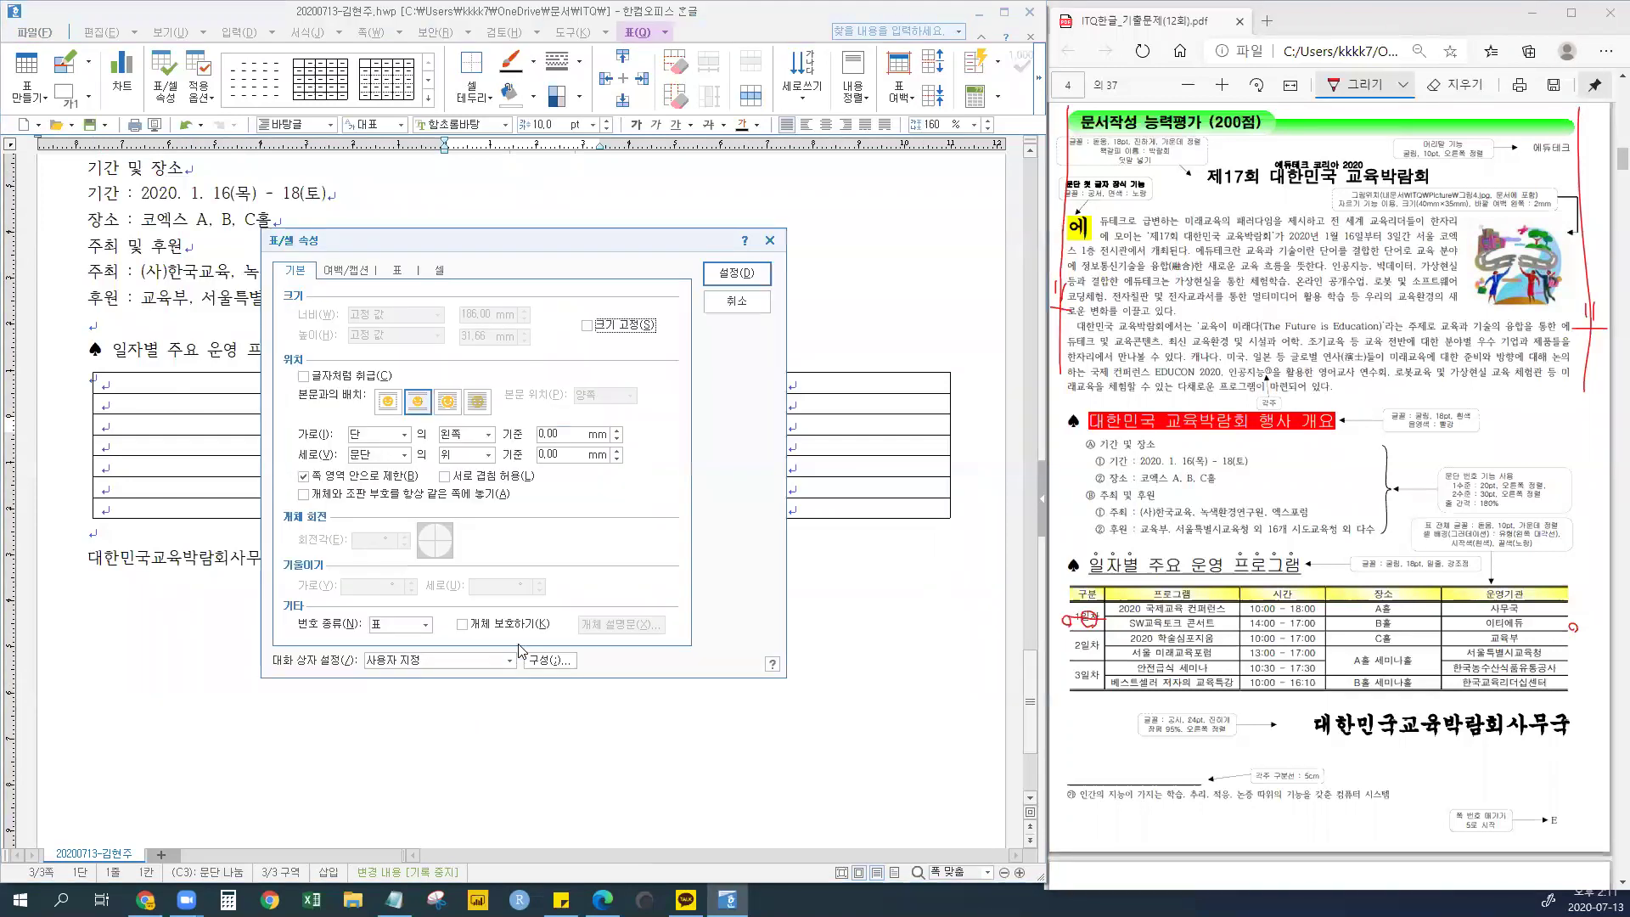
left_click(304, 376)
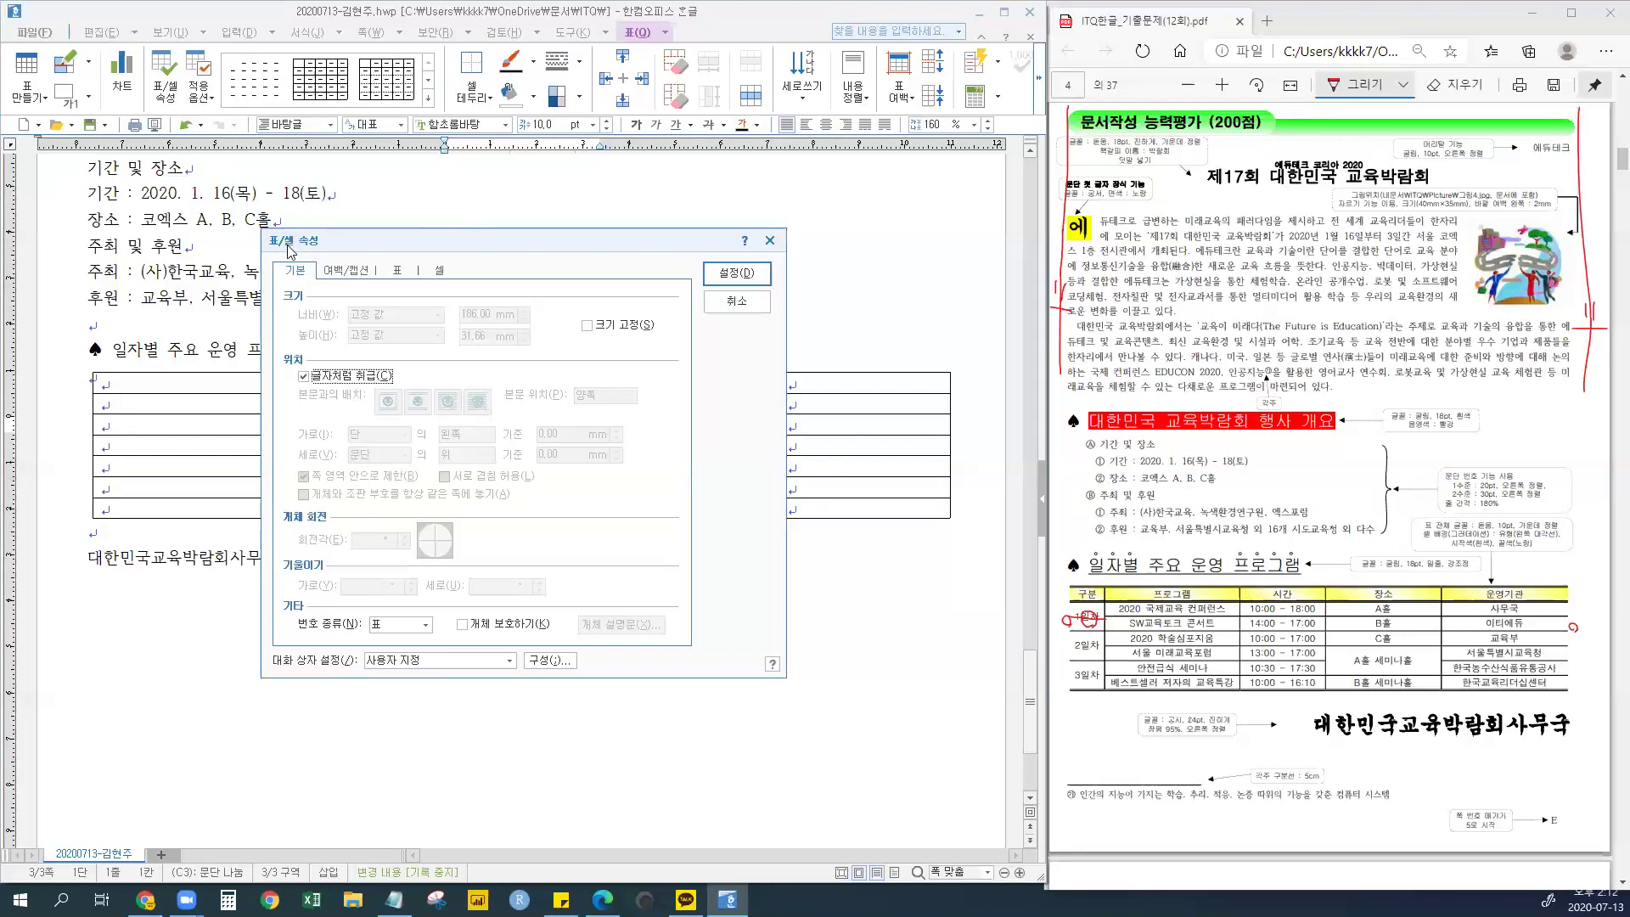
left_click(303, 376)
left_click(735, 273)
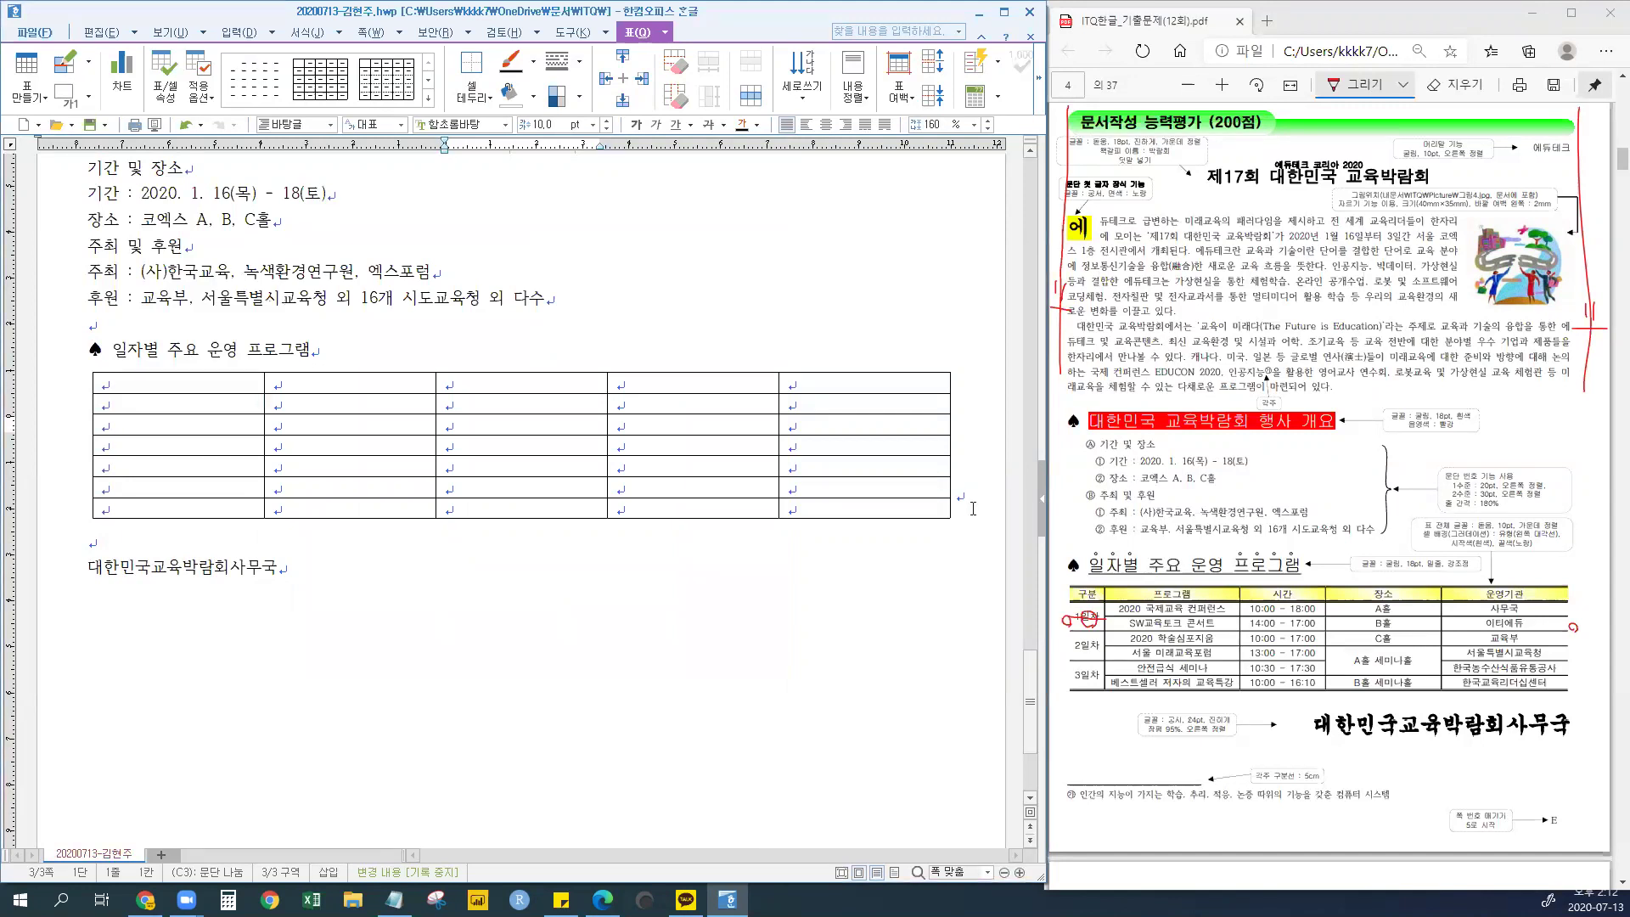
- Circle the 구분 heading and its entire column in the PDF's schedule table
left_click(245, 396)
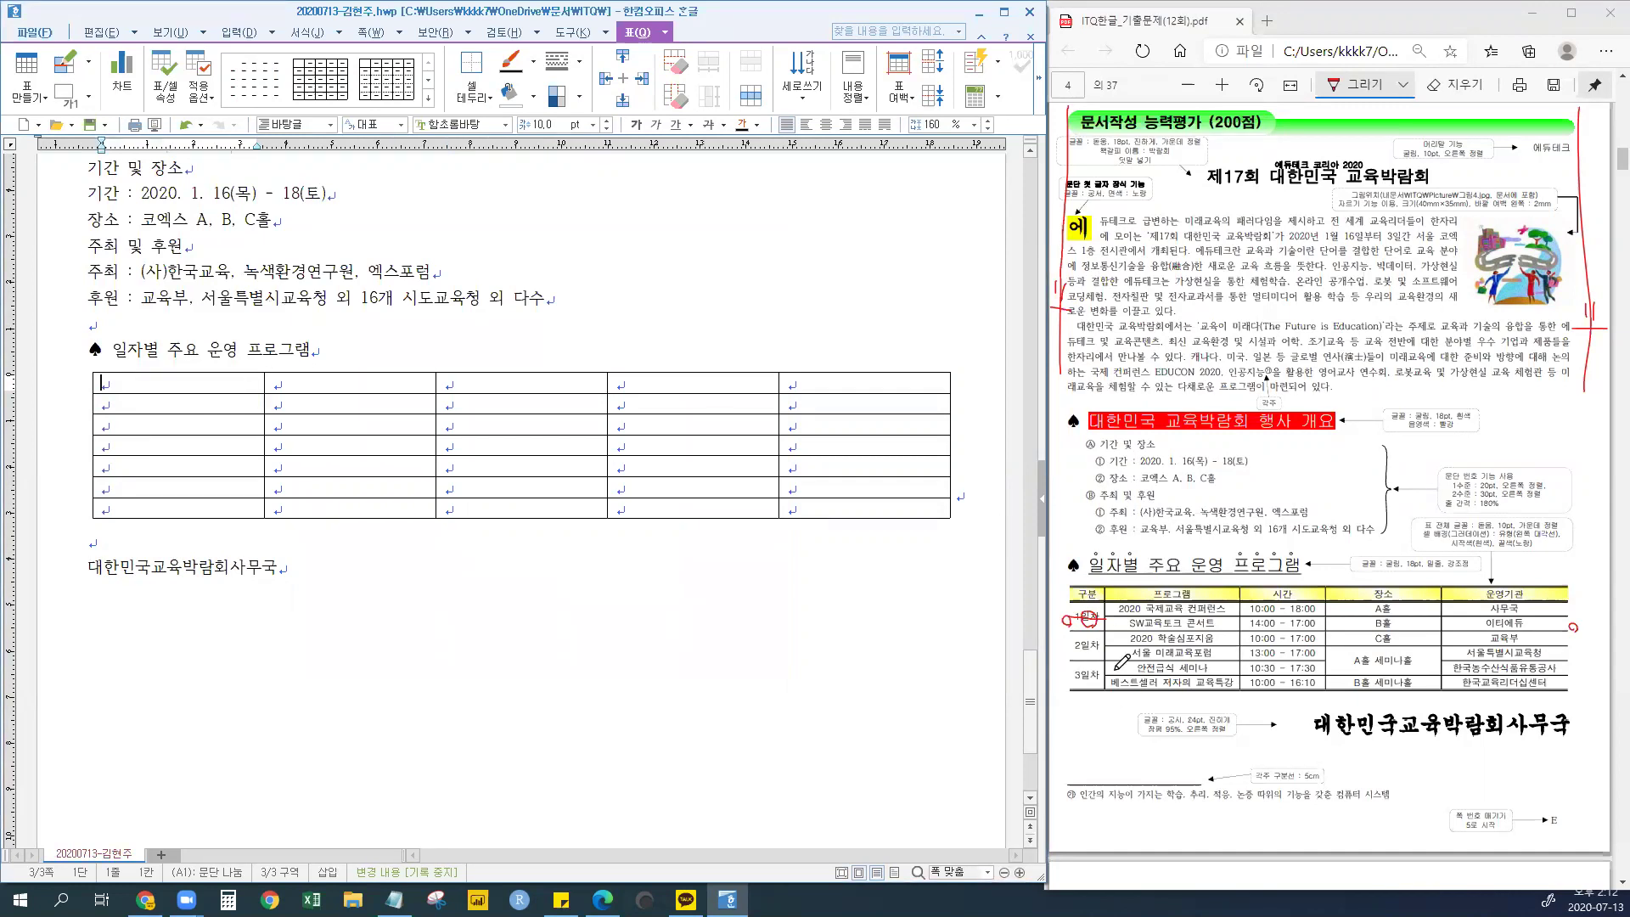
mouse_move(1095, 603)
left_mouse_down()
mouse_move(1094, 584)
mouse_move(1092, 605)
left_mouse_up()
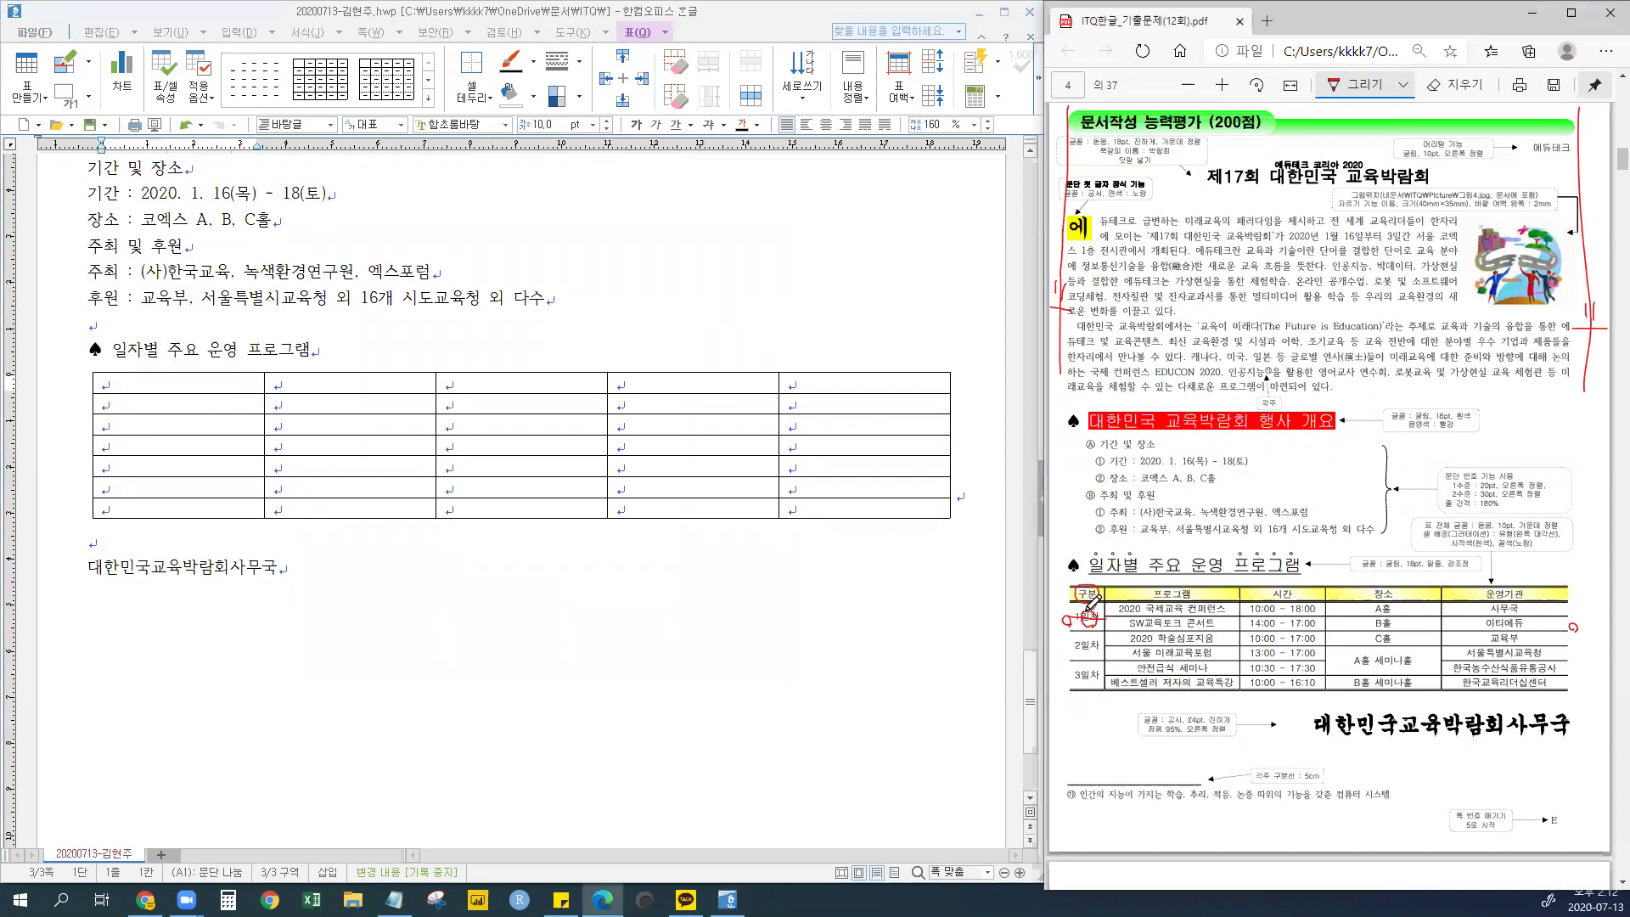
key("alt+Tab")
mouse_move(1101, 699)
left_mouse_down()
mouse_move(1090, 571)
mouse_move(1114, 642)
mouse_move(1087, 704)
left_mouse_up()
- Narrow the table's first column by moving its boundary with the second column, and widen it again
left_click_drag(263, 411, 161, 436)
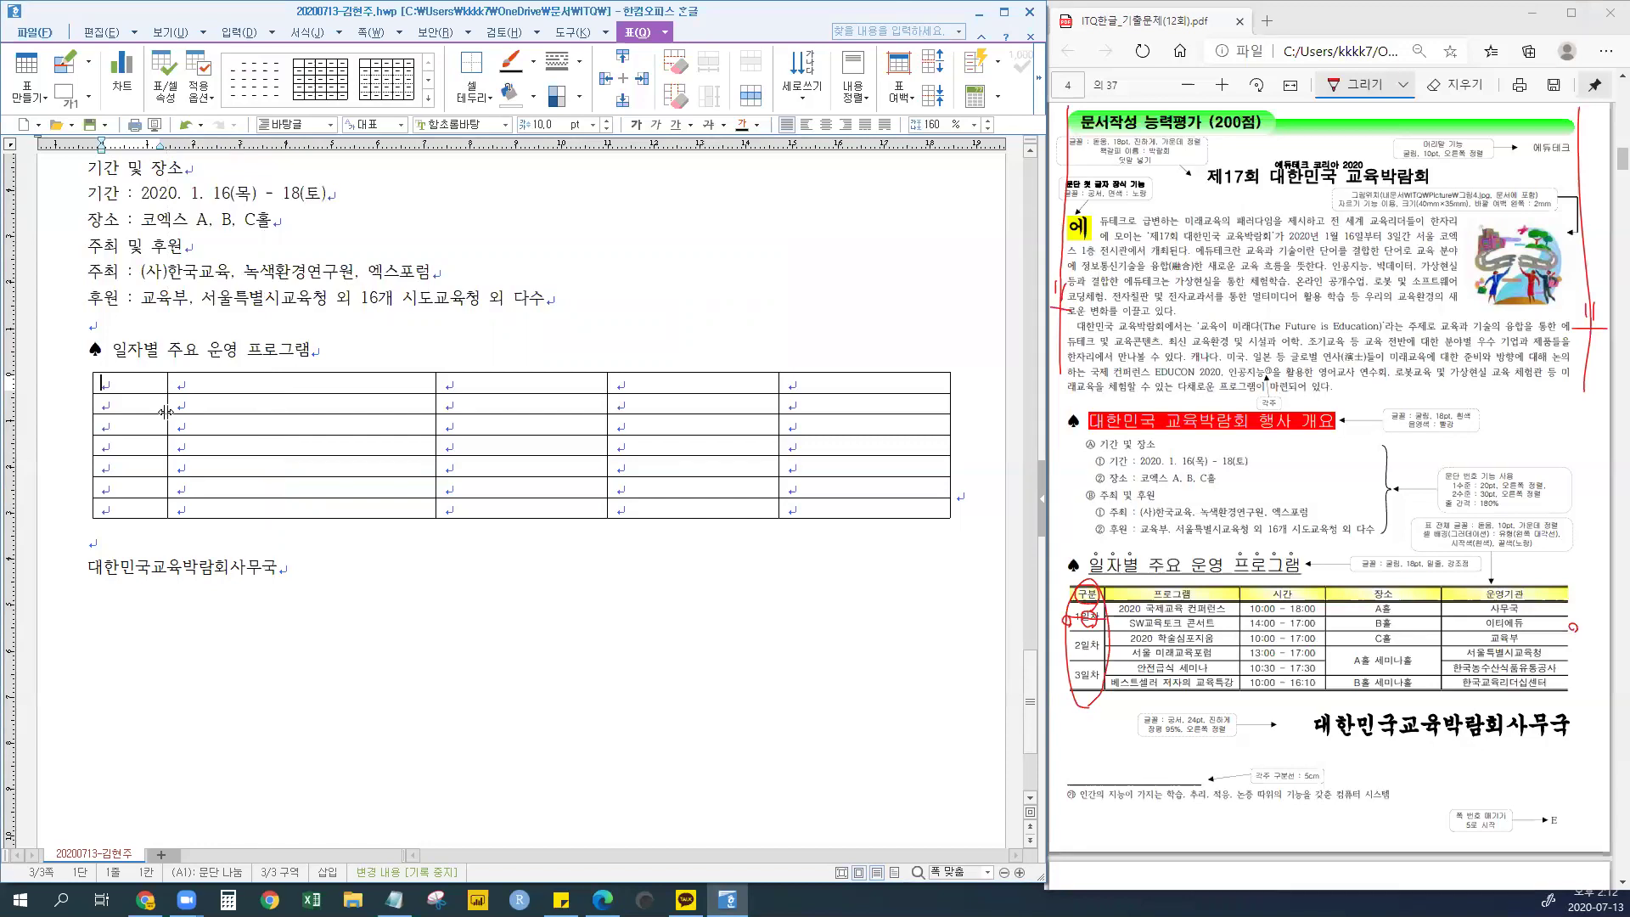
left_click_drag(167, 406, 247, 408)
key("Escape")
key("Up")
key("Up")
- Select all seven cells of the first column, narrow the column in small increments, widen it slightly, and clear the selection
left_click_drag(251, 405, 194, 512)
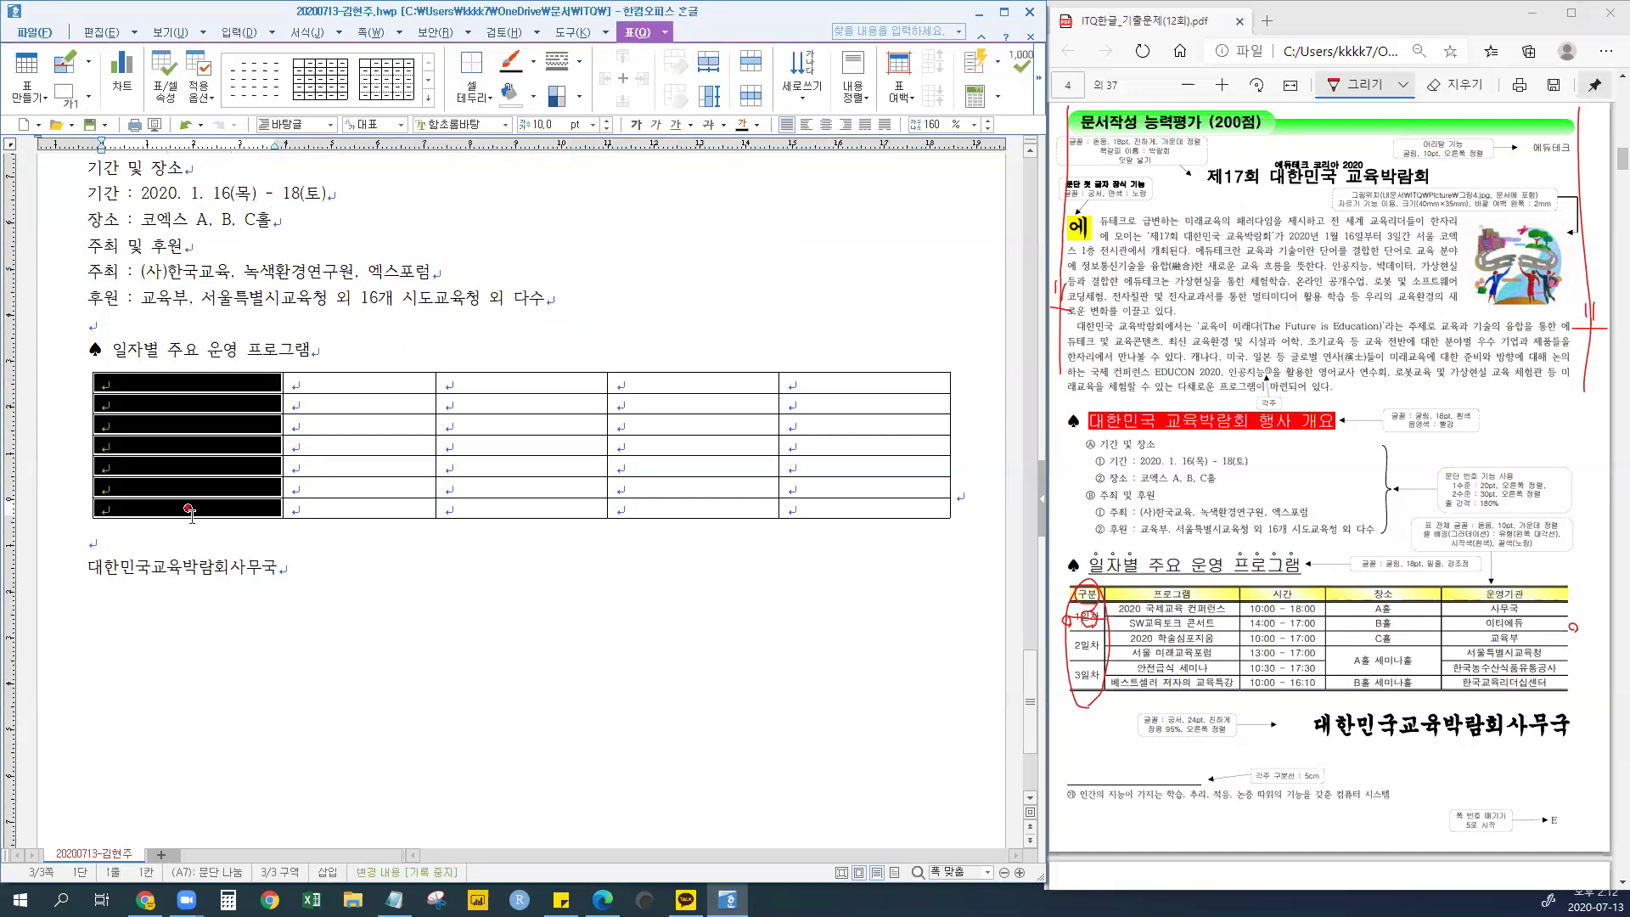
left_click(517, 607)
left_click_drag(180, 381, 188, 507)
left_click_drag(159, 387, 153, 503)
key("ctrl+Left")
key("ctrl+Left")
key("ctrl+Left")
key("ctrl+Left")
key("ctrl+Left")
key("ctrl+Left")
key("ctrl+Left")
key("ctrl+Left")
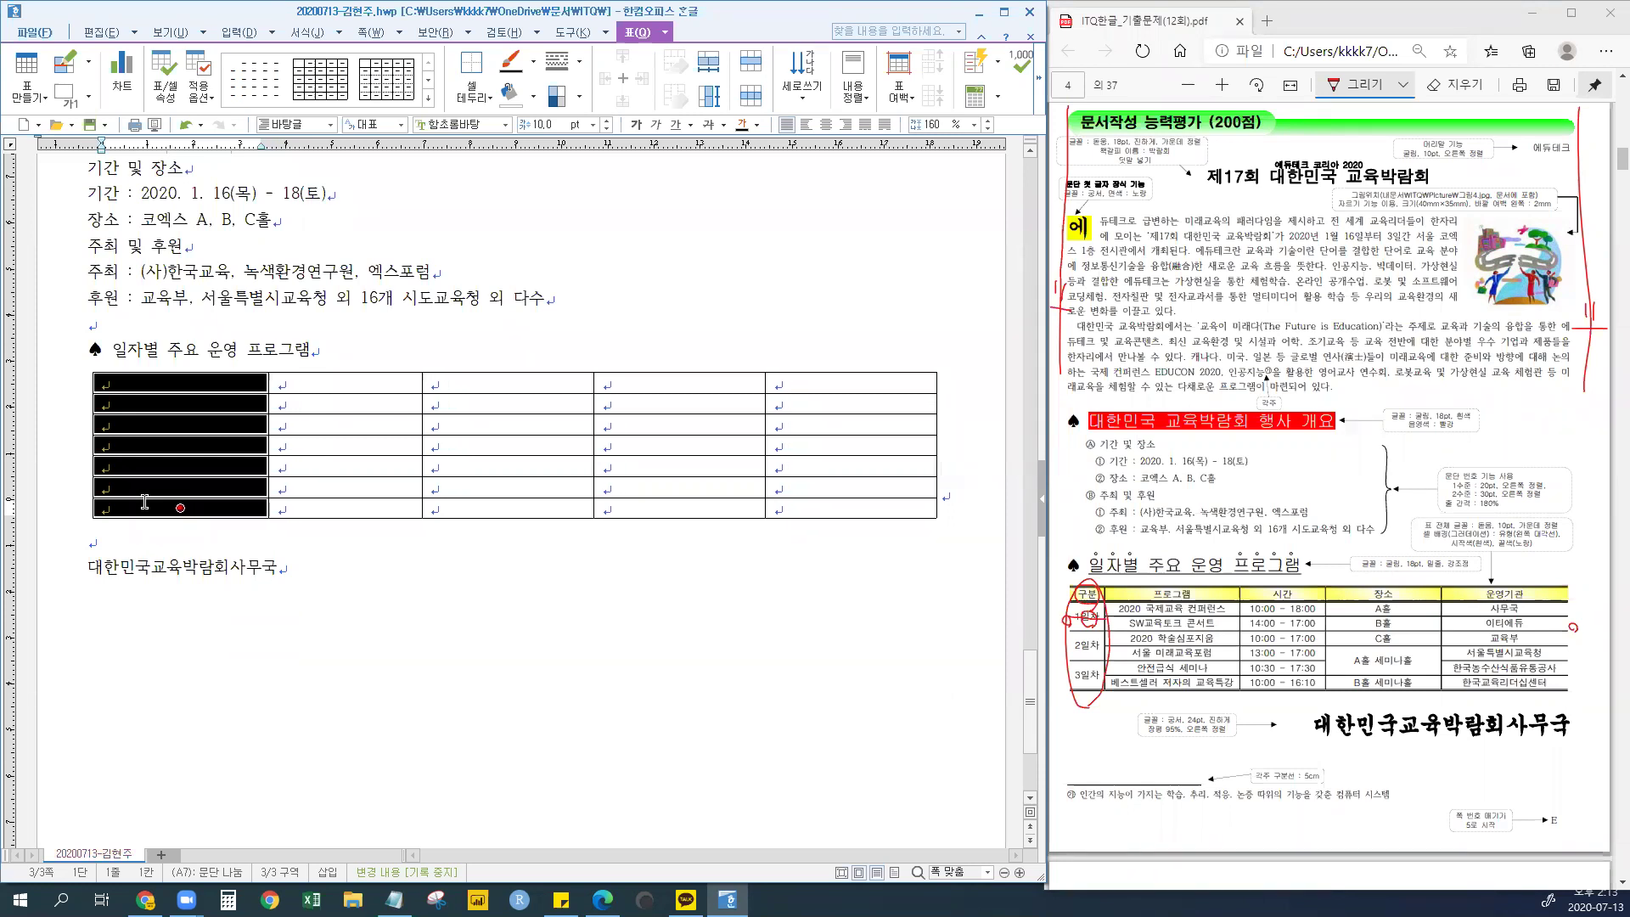
key("ctrl+Left")
key("ctrl+Left")
key("ctrl+Left")
key("ctrl+Left")
key("ctrl+Left")
key("ctrl+Left")
key("ctrl+Left")
key("ctrl+Left")
key("ctrl+Left")
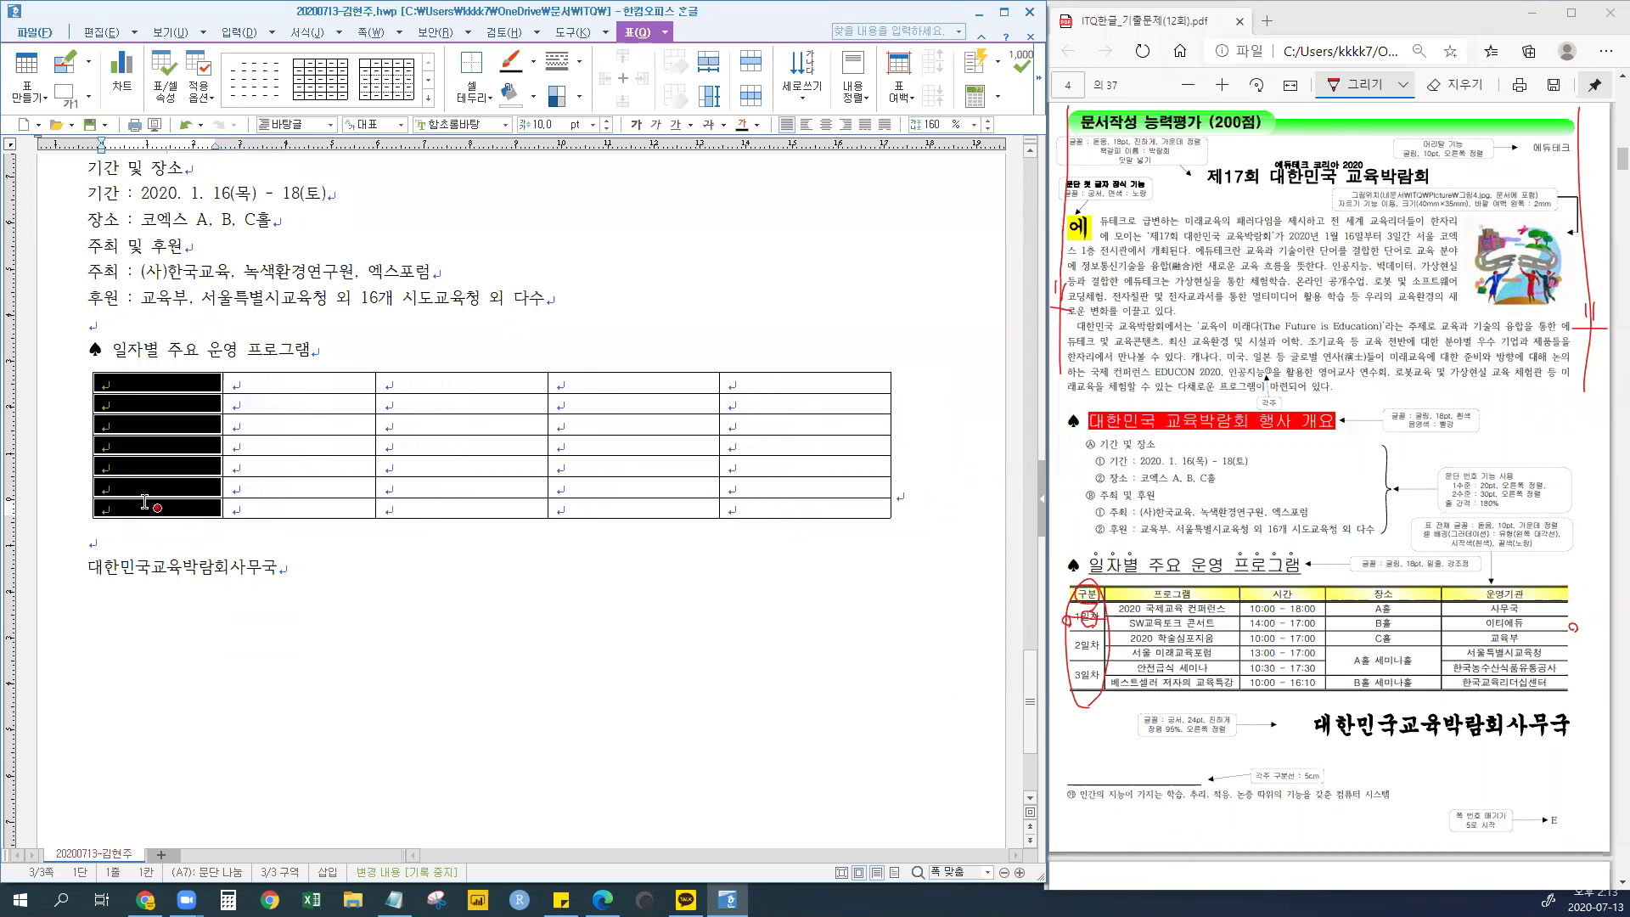
key("ctrl+Left")
key("ctrl+Left")
key("ctrl+Left")
key("ctrl+Left")
key("ctrl+Right")
key("ctrl+Right")
key("ctrl+Right")
key("ctrl+Right")
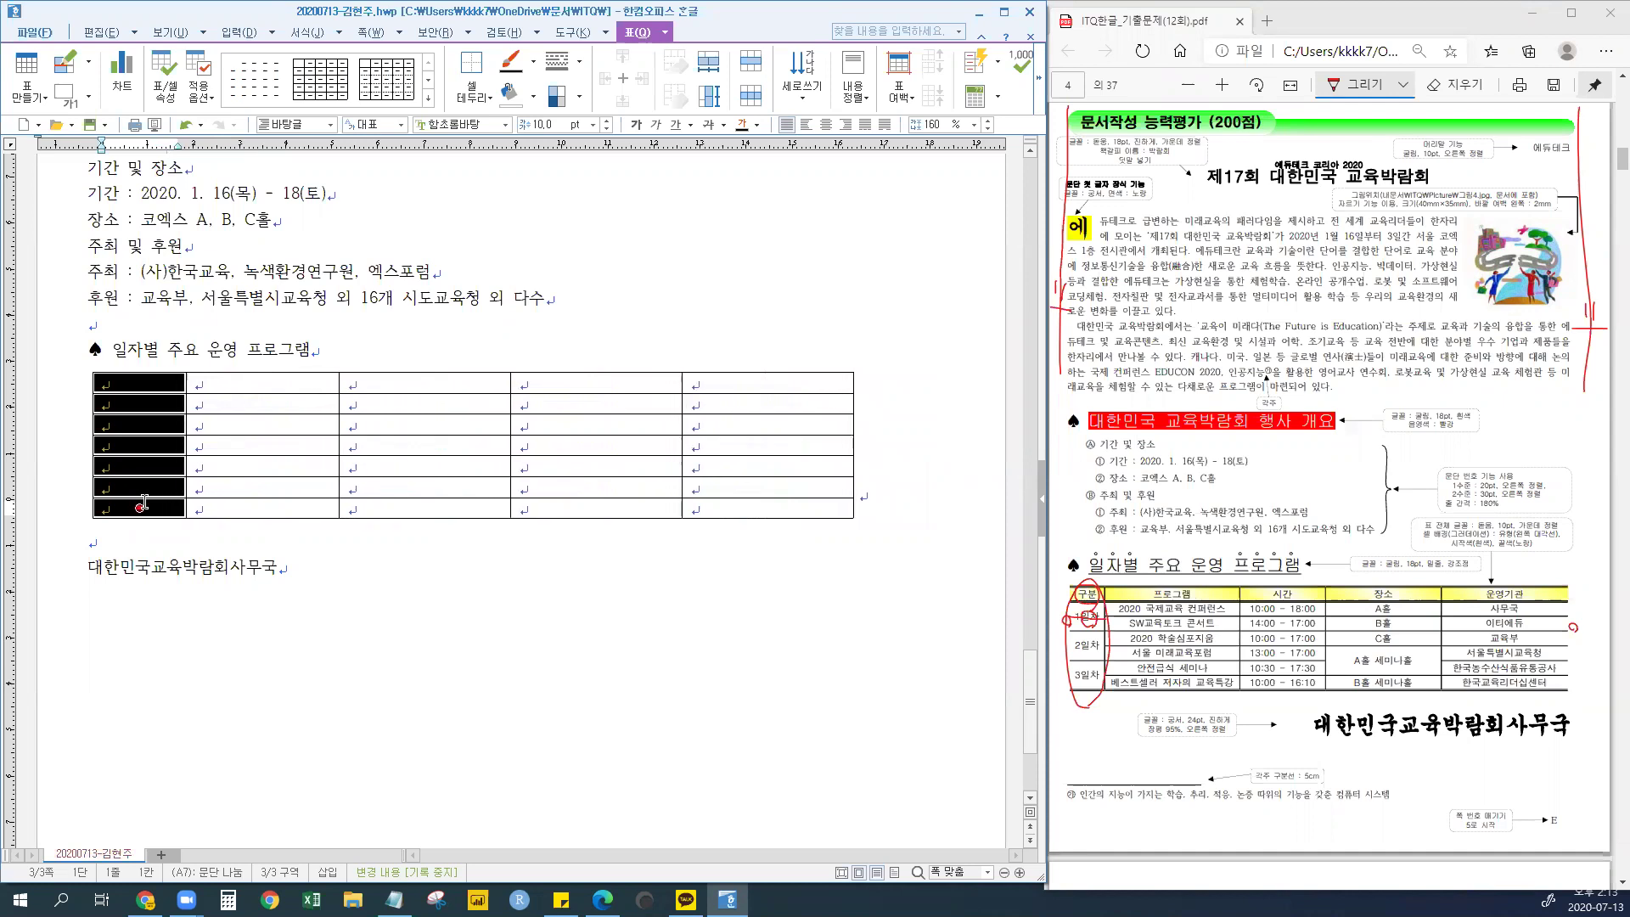
key("ctrl+Right")
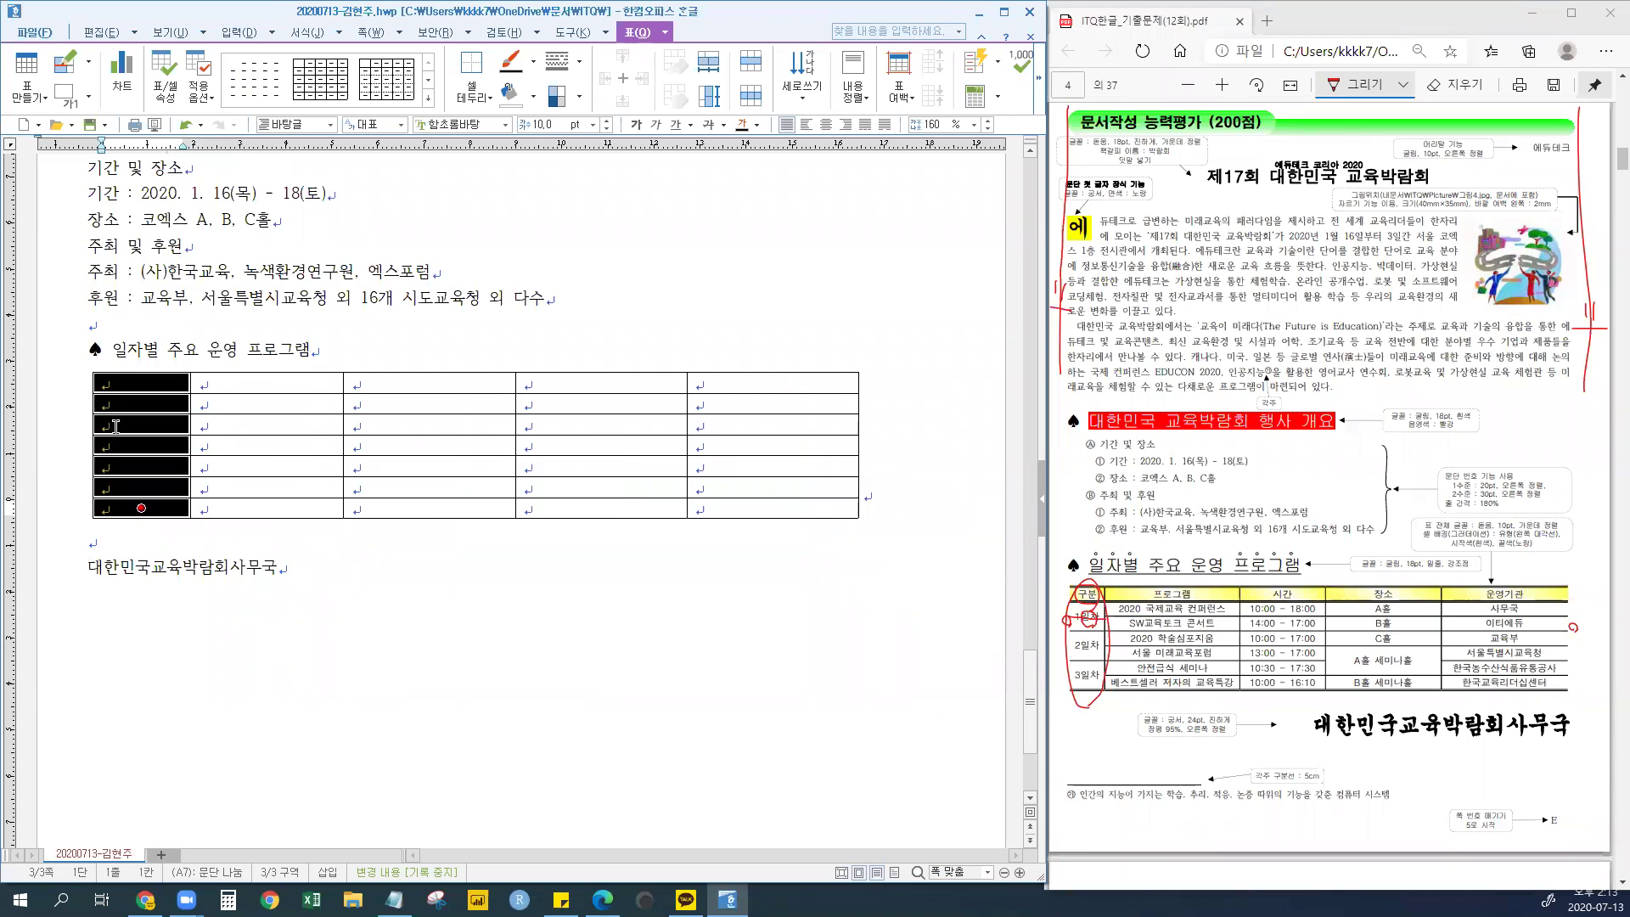
left_click(47, 433)
left_click(92, 409)
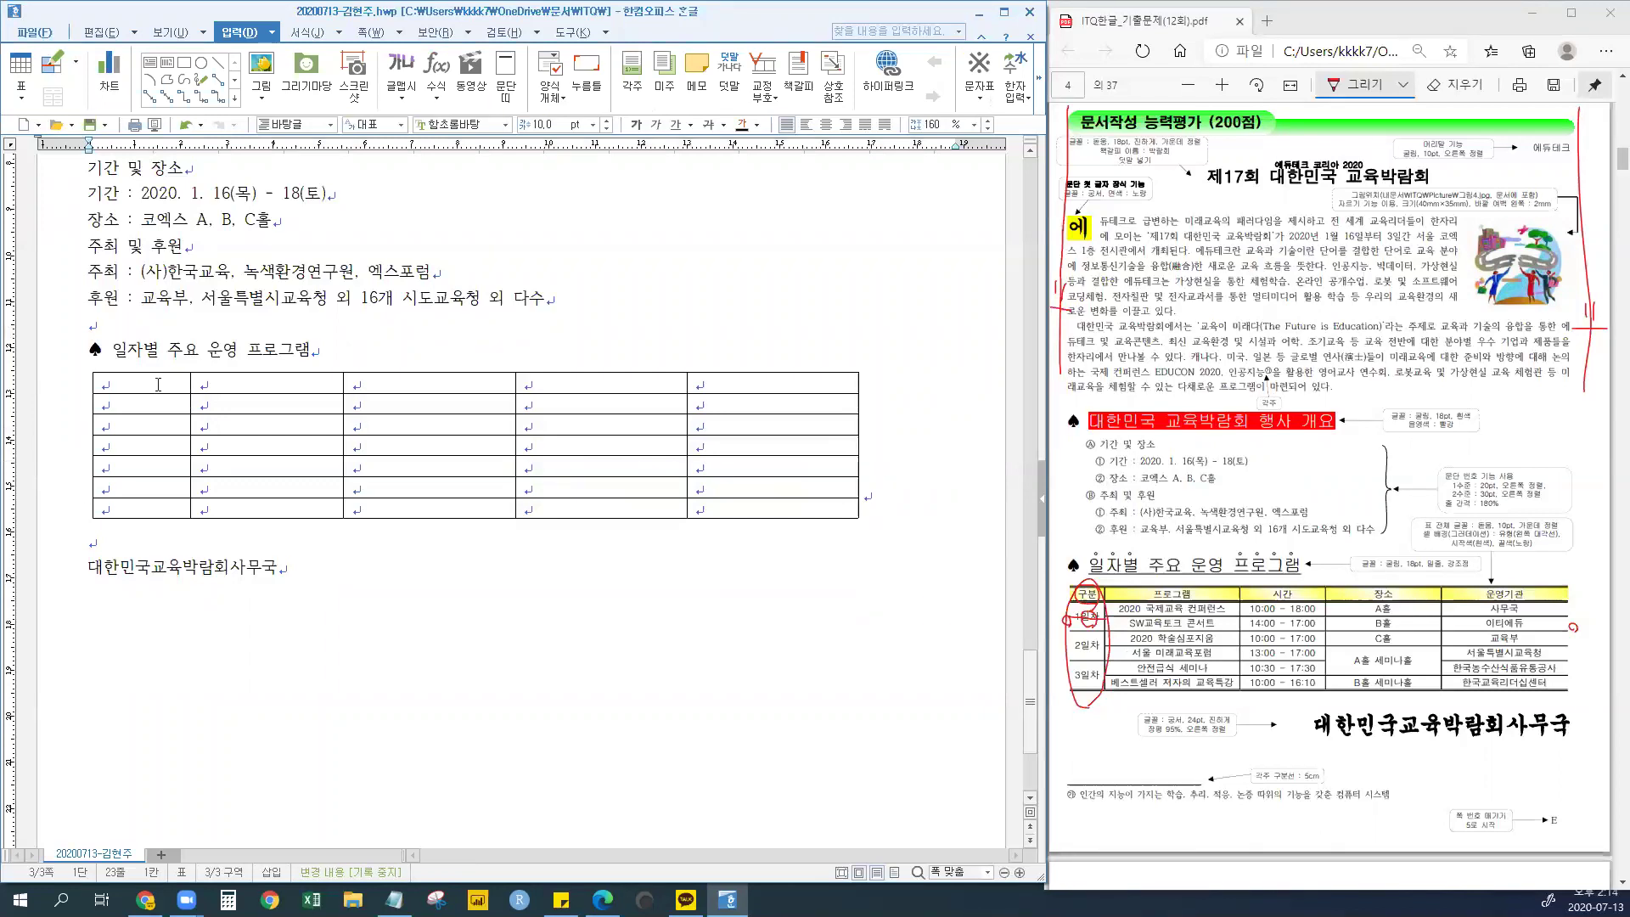
- Select all seven cells of the first column and widen and narrow it in small increments, leaving it slightly narrower
left_click_drag(157, 383, 133, 525)
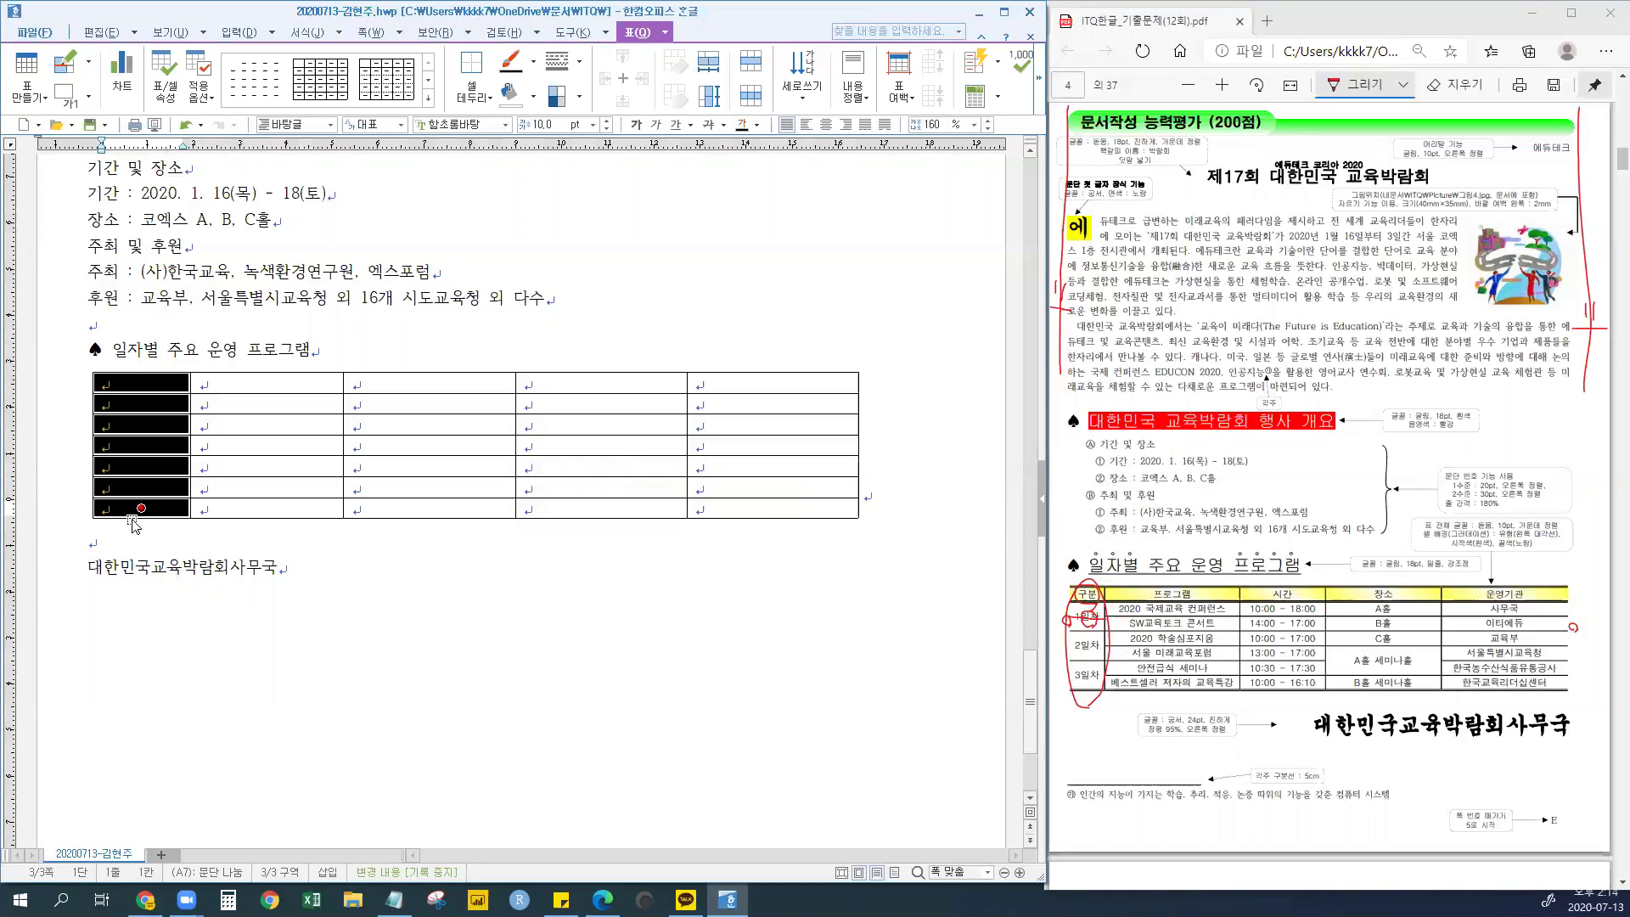
key("ctrl+Right")
key("ctrl+Right")
key("ctrl+Right")
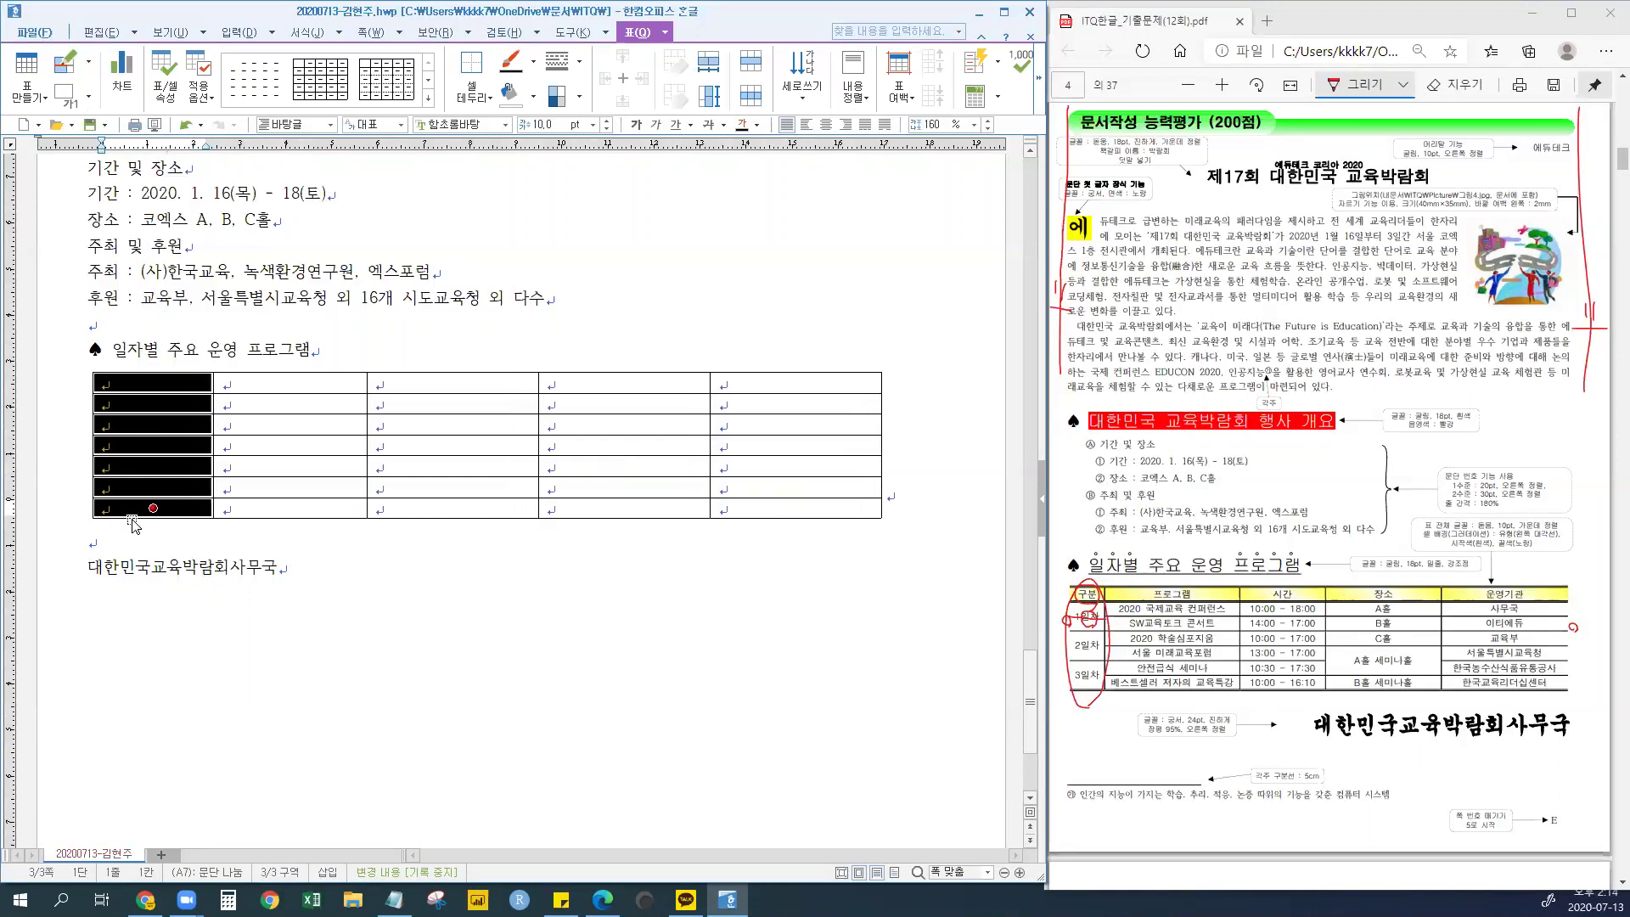
key("ctrl+Left")
key("ctrl+Left")
key("ctrl+Right")
key("ctrl+Right")
key("ctrl+Right")
key("ctrl+Right")
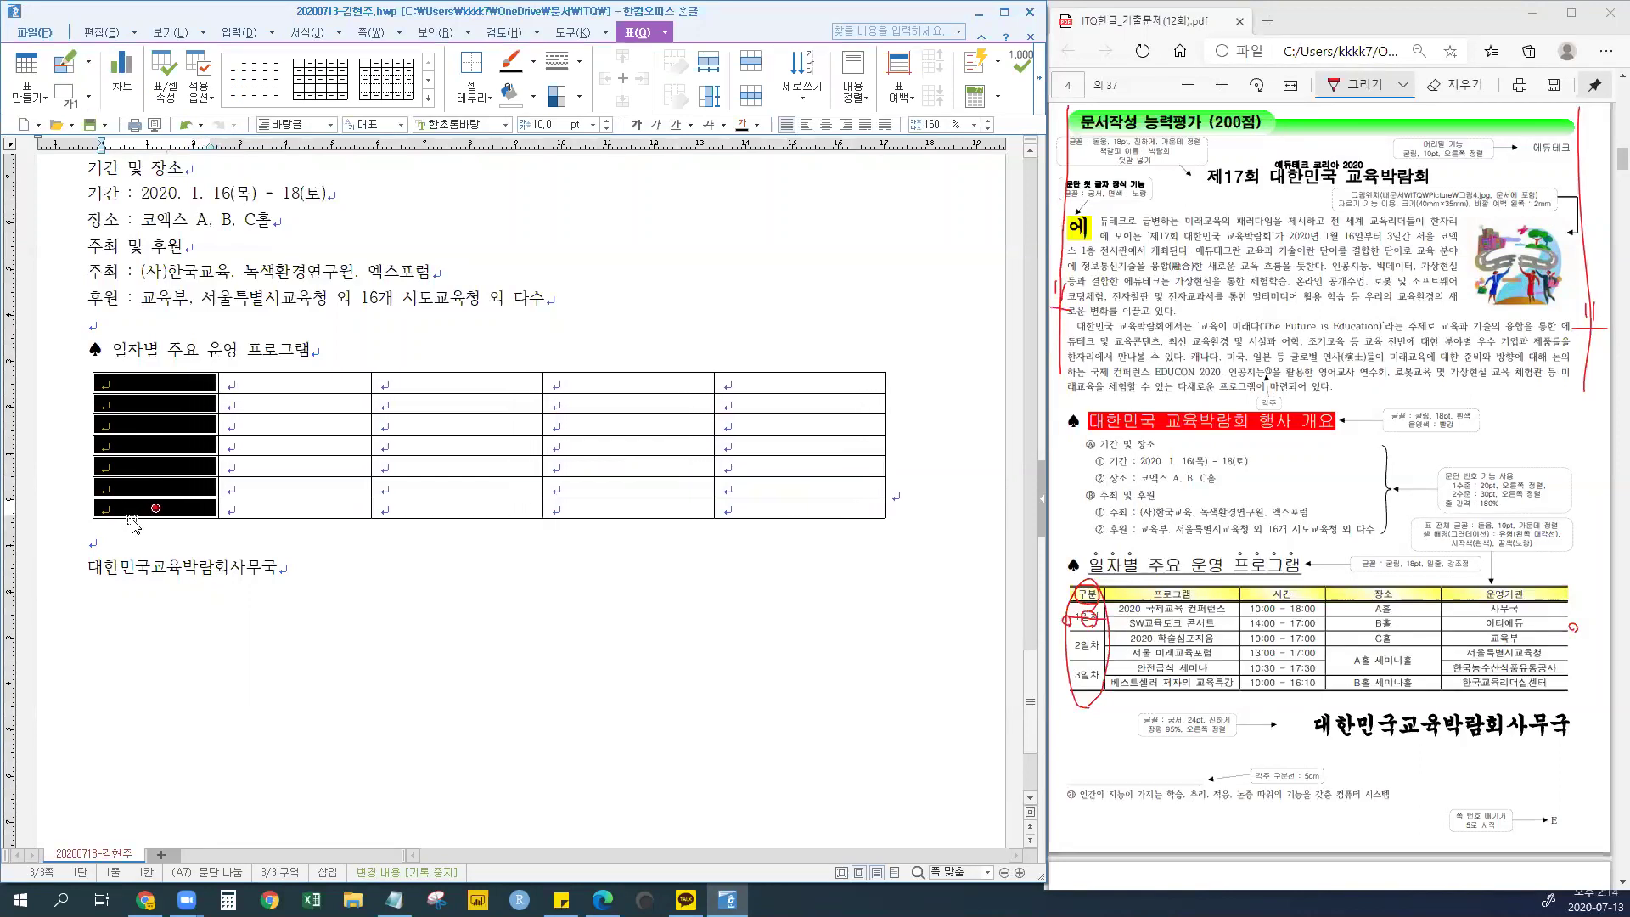
key("ctrl+Left")
key("ctrl+Left")
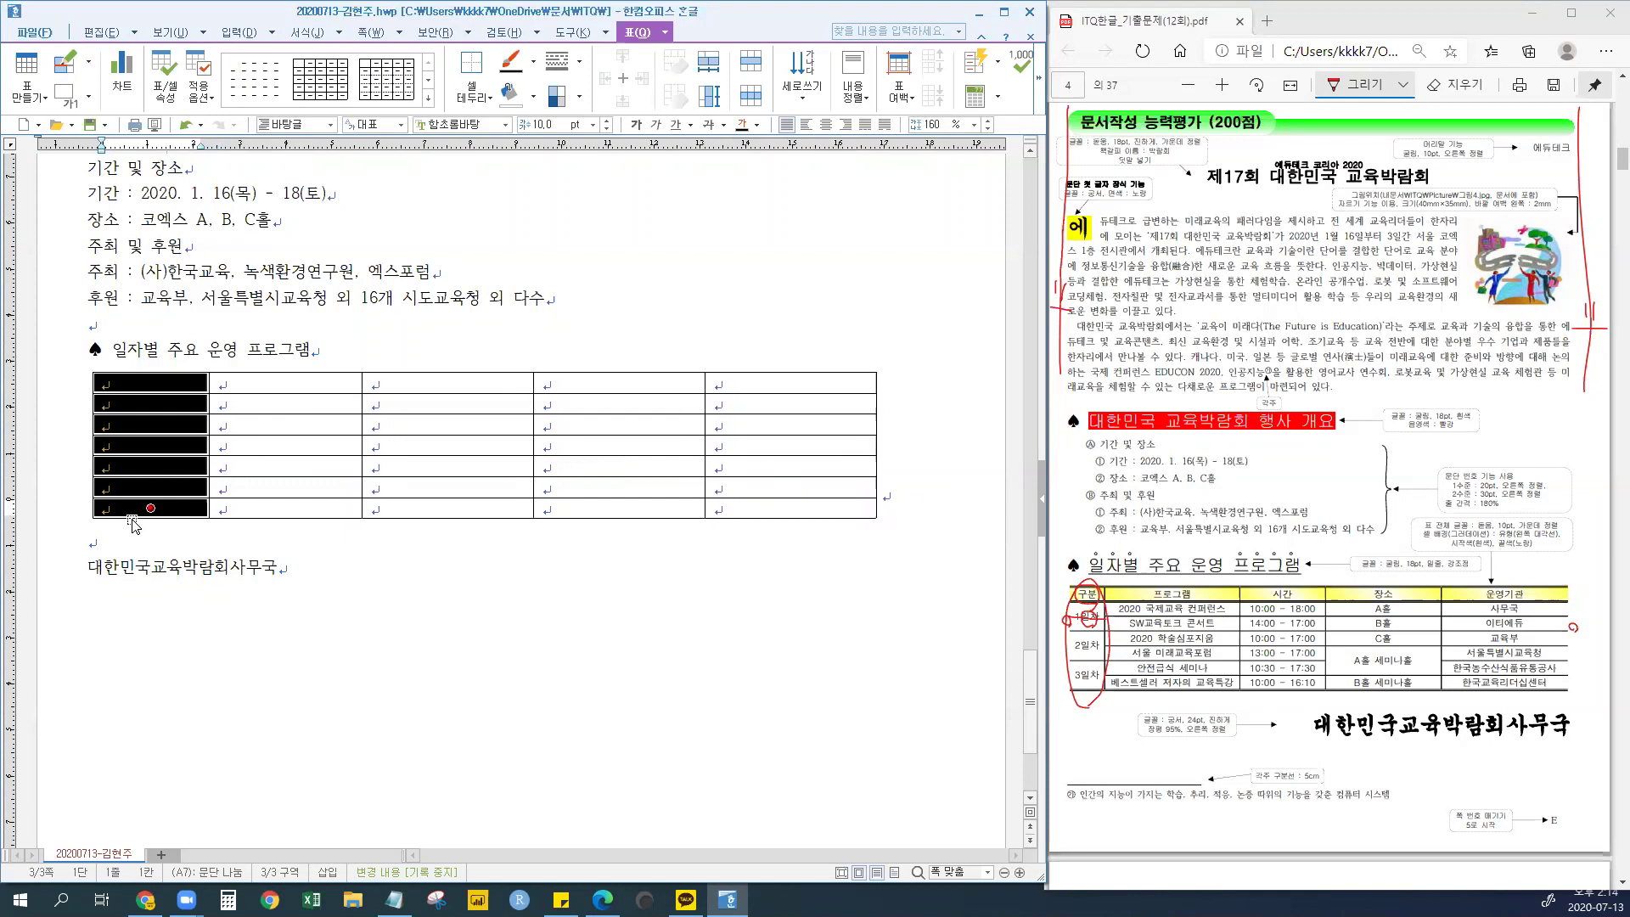
key("ctrl+Left")
key("ctrl+Left")
key("ctrl+Left")
key("ctrl+Left")
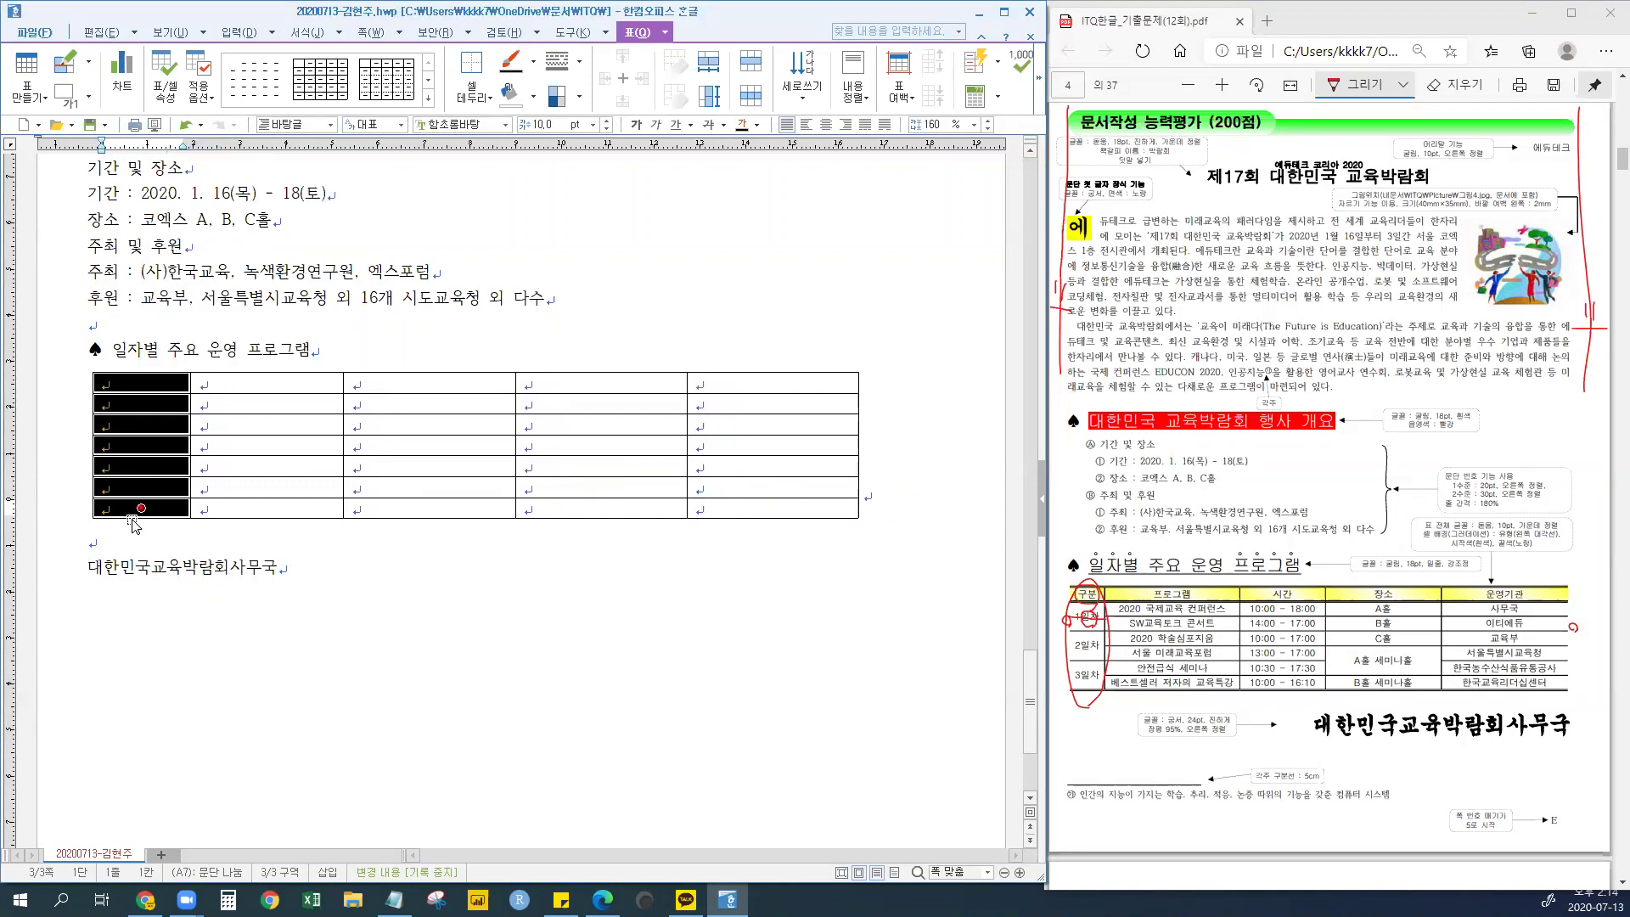
key("ctrl+Right")
key("ctrl+Right")
key("ctrl+Right")
key("ctrl+Left")
key("ctrl+Left")
key("ctrl+Left")
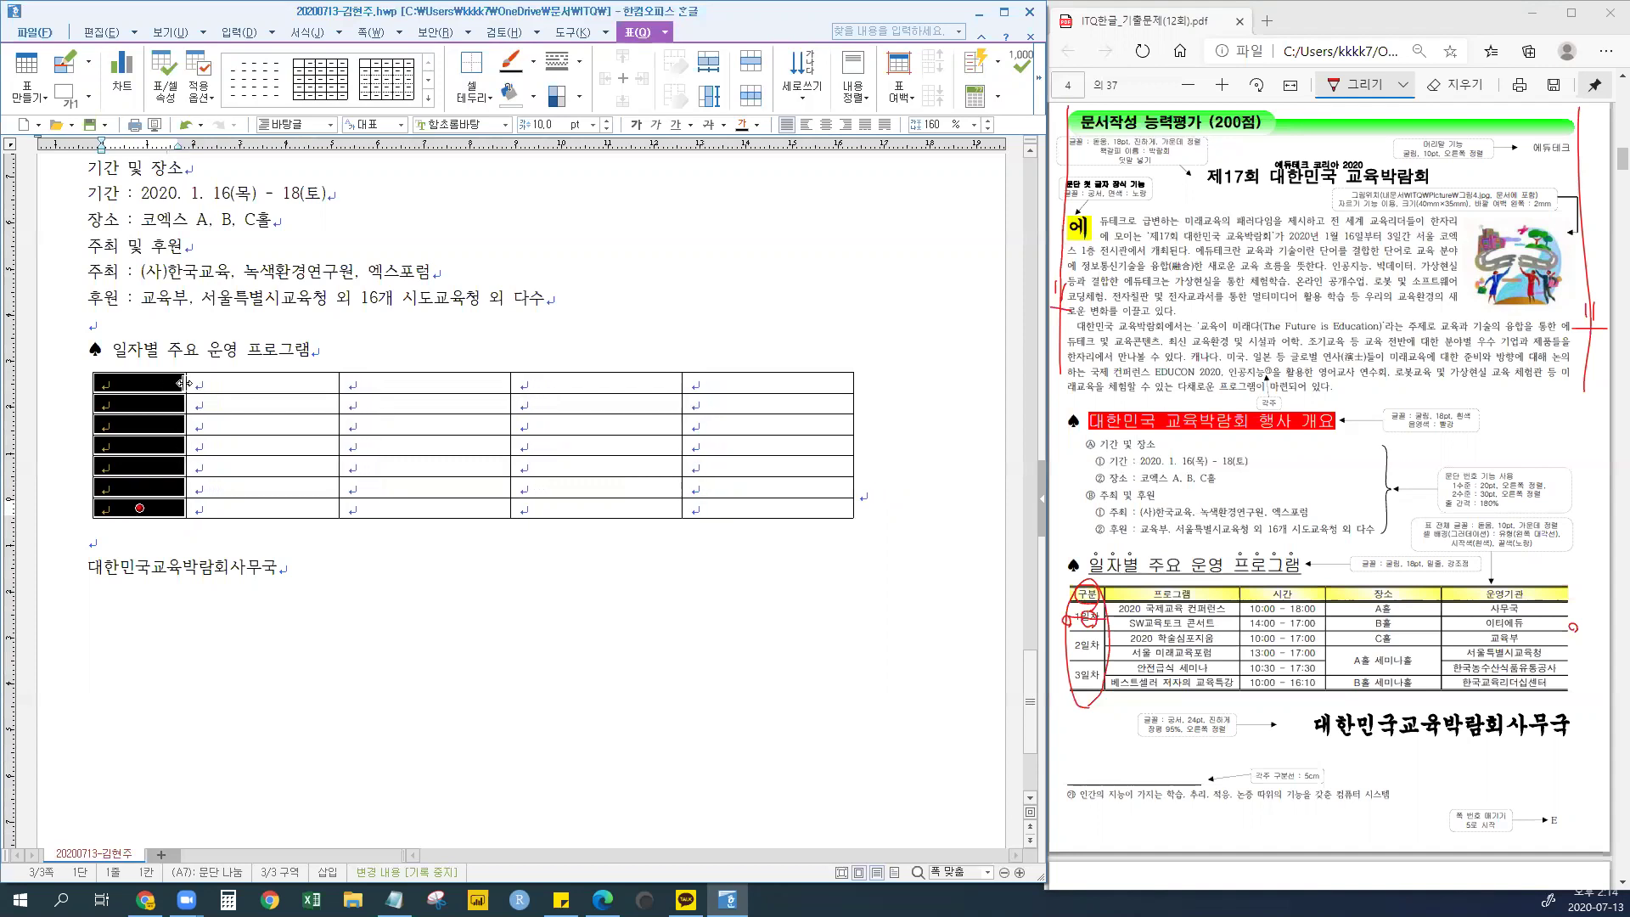
- Select all seven cells of the second column and widen the column by ten small increments
left_click_drag(248, 384, 249, 513)
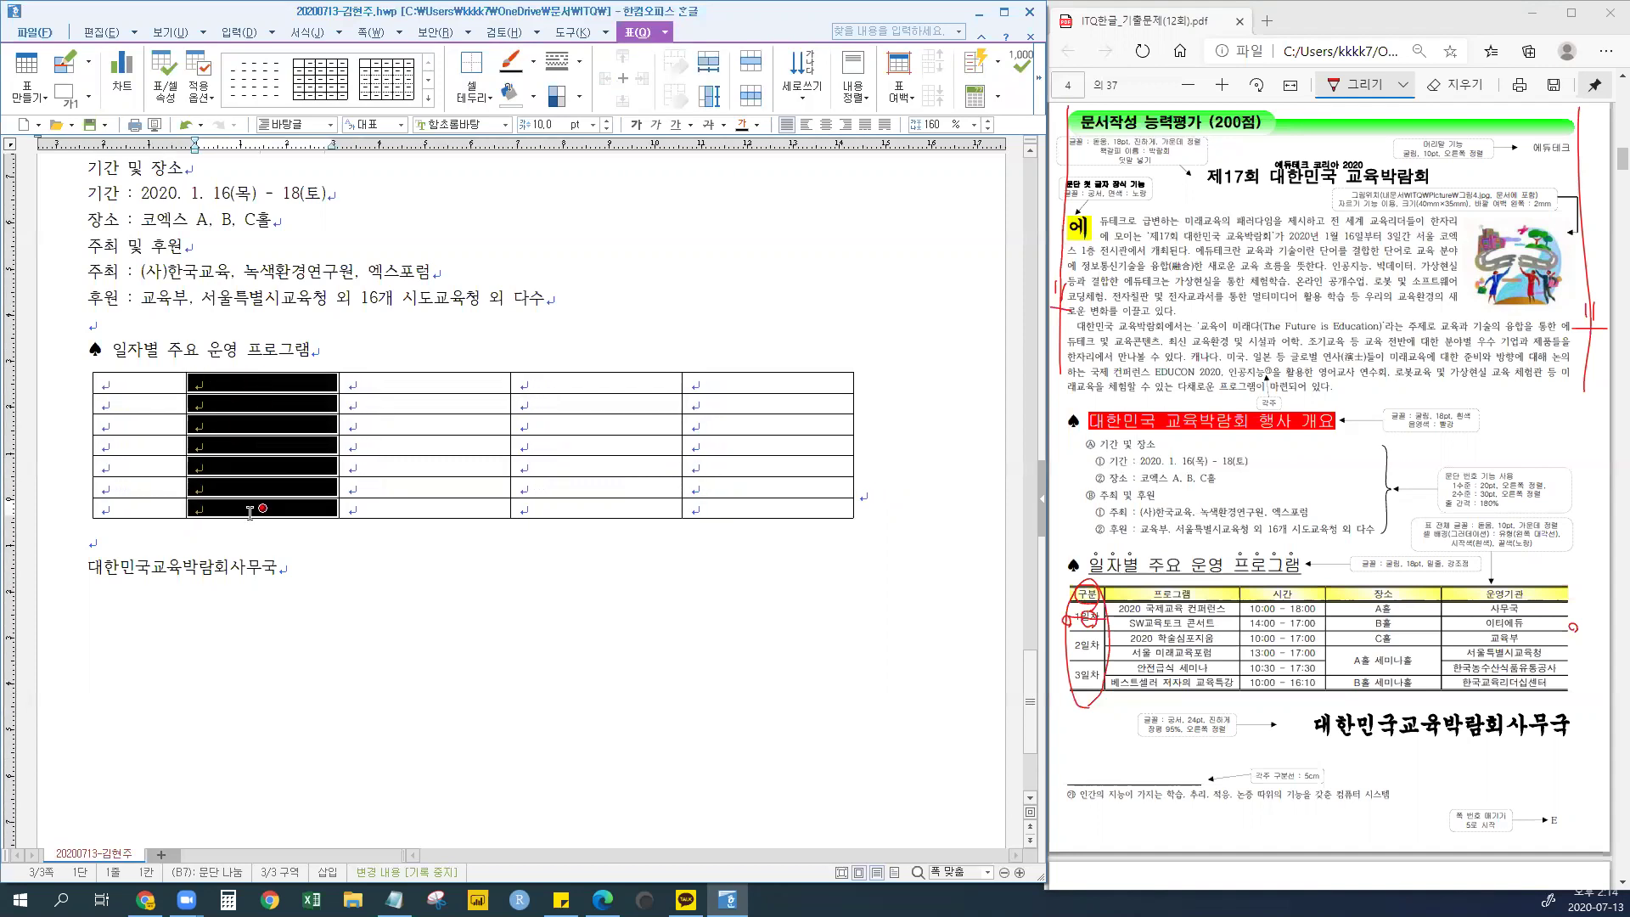
key("ctrl+Right")
key("ctrl+Right")
key("ctrl+Right")
key("ctrl+Right")
key("ctrl+Right")
key("ctrl+Right")
key("ctrl+Right")
key("ctrl+Right")
key("ctrl+Right")
key("ctrl+Right")
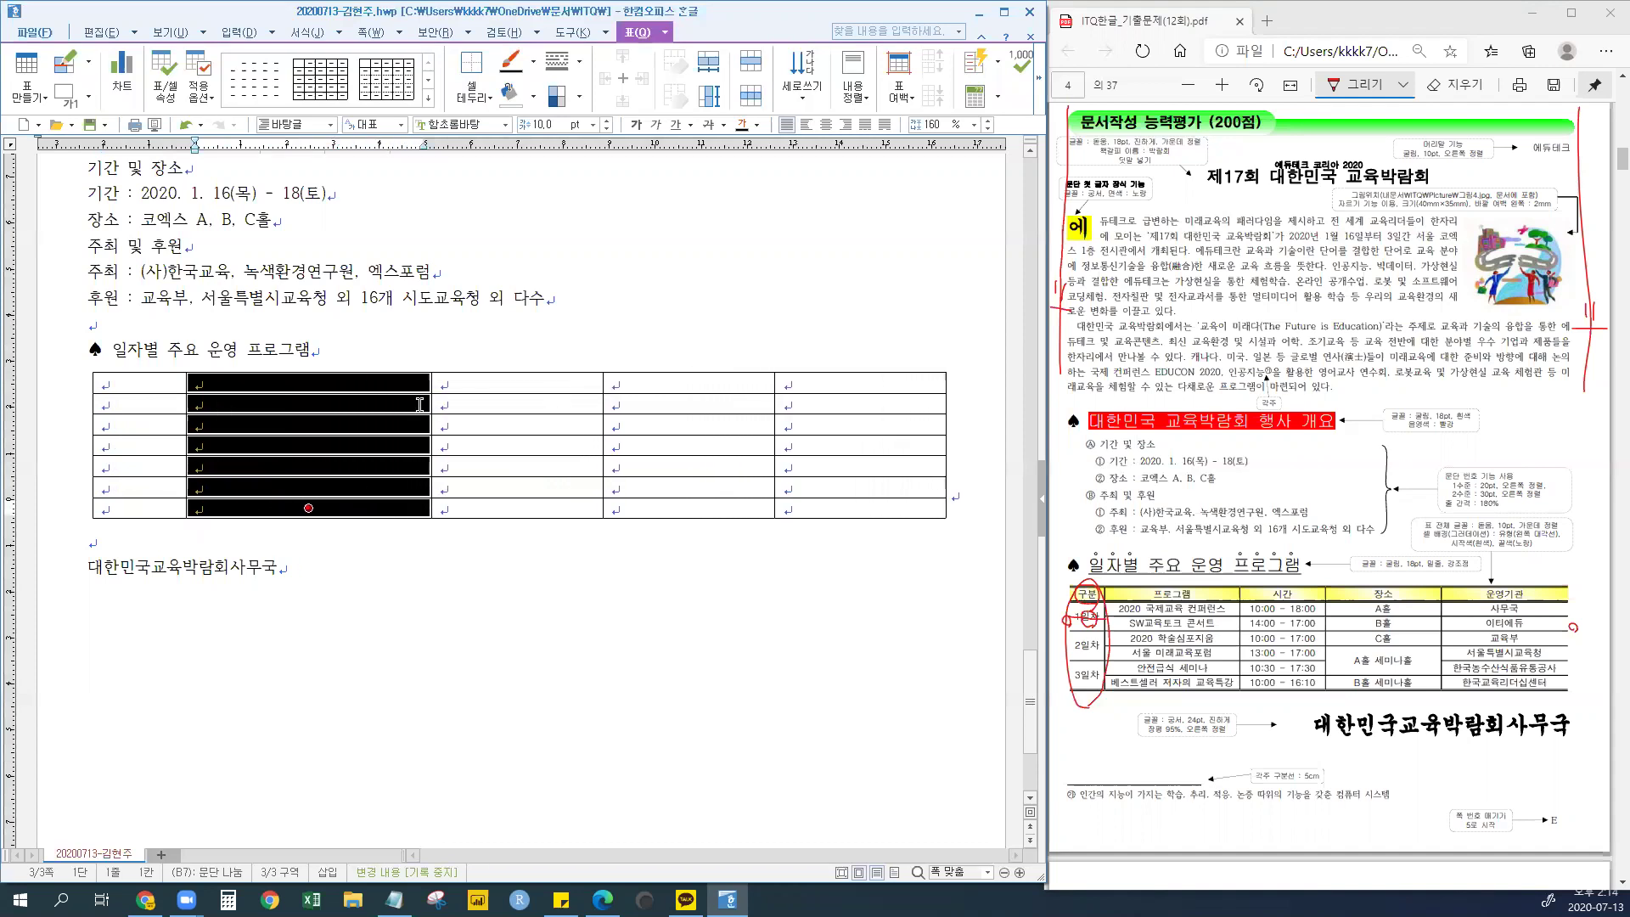
- Narrow the third column in small increments across all seven rows and widen it back slightly
left_click_drag(538, 388, 533, 513)
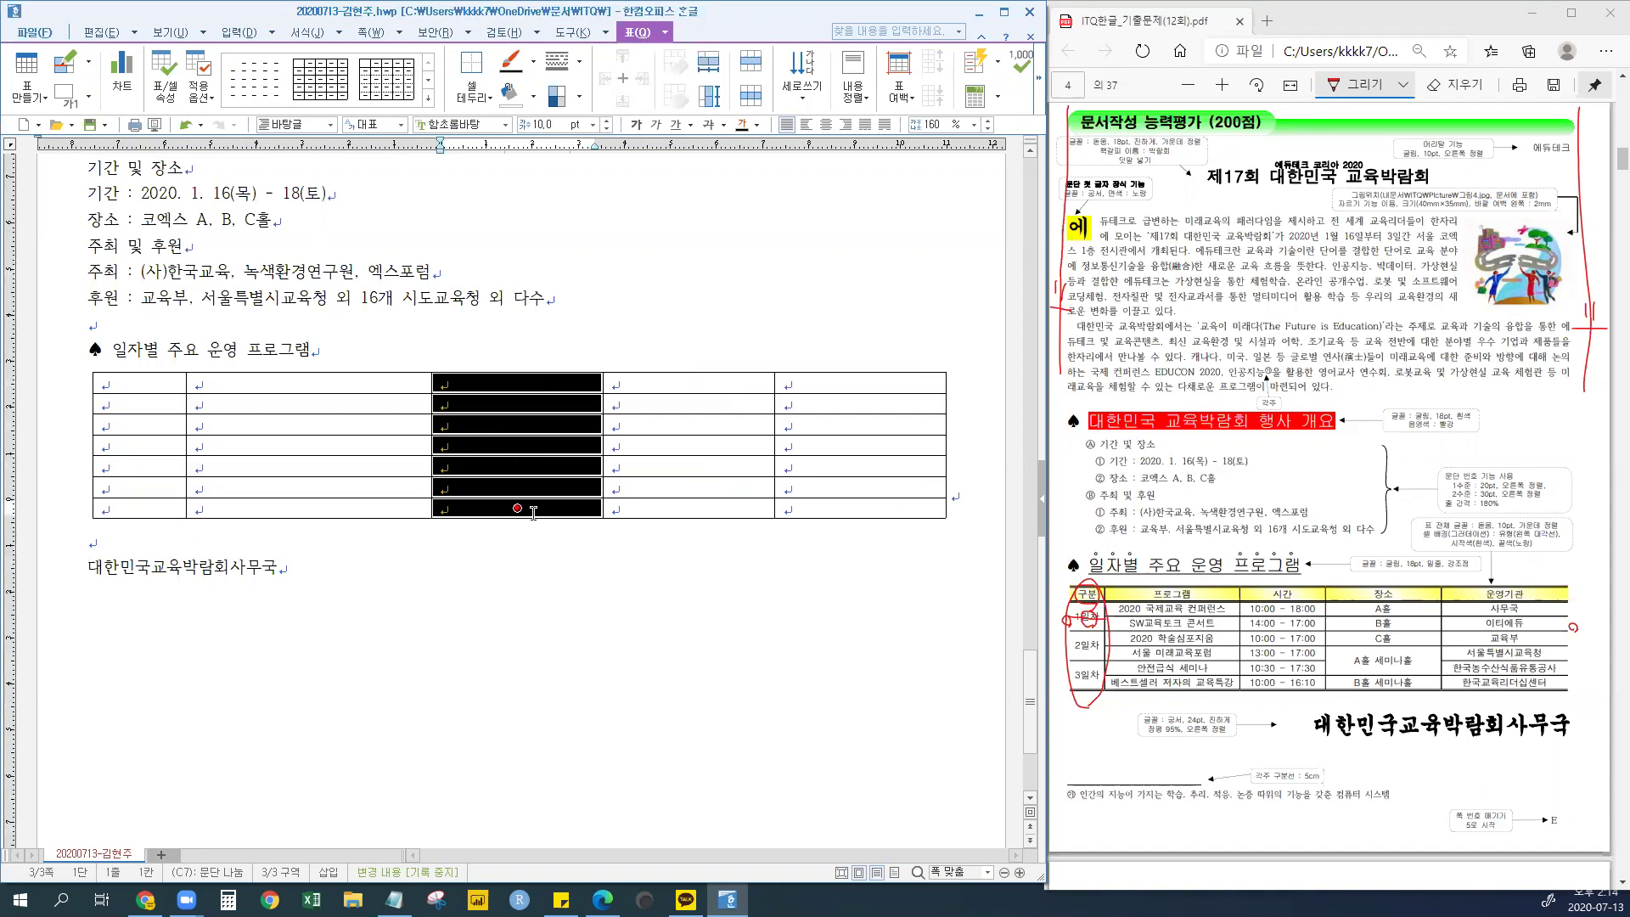
key("ctrl+Left")
key("ctrl+Left")
key("ctrl+Left")
key("ctrl+Left")
key("ctrl+Right")
key("ctrl+Right")
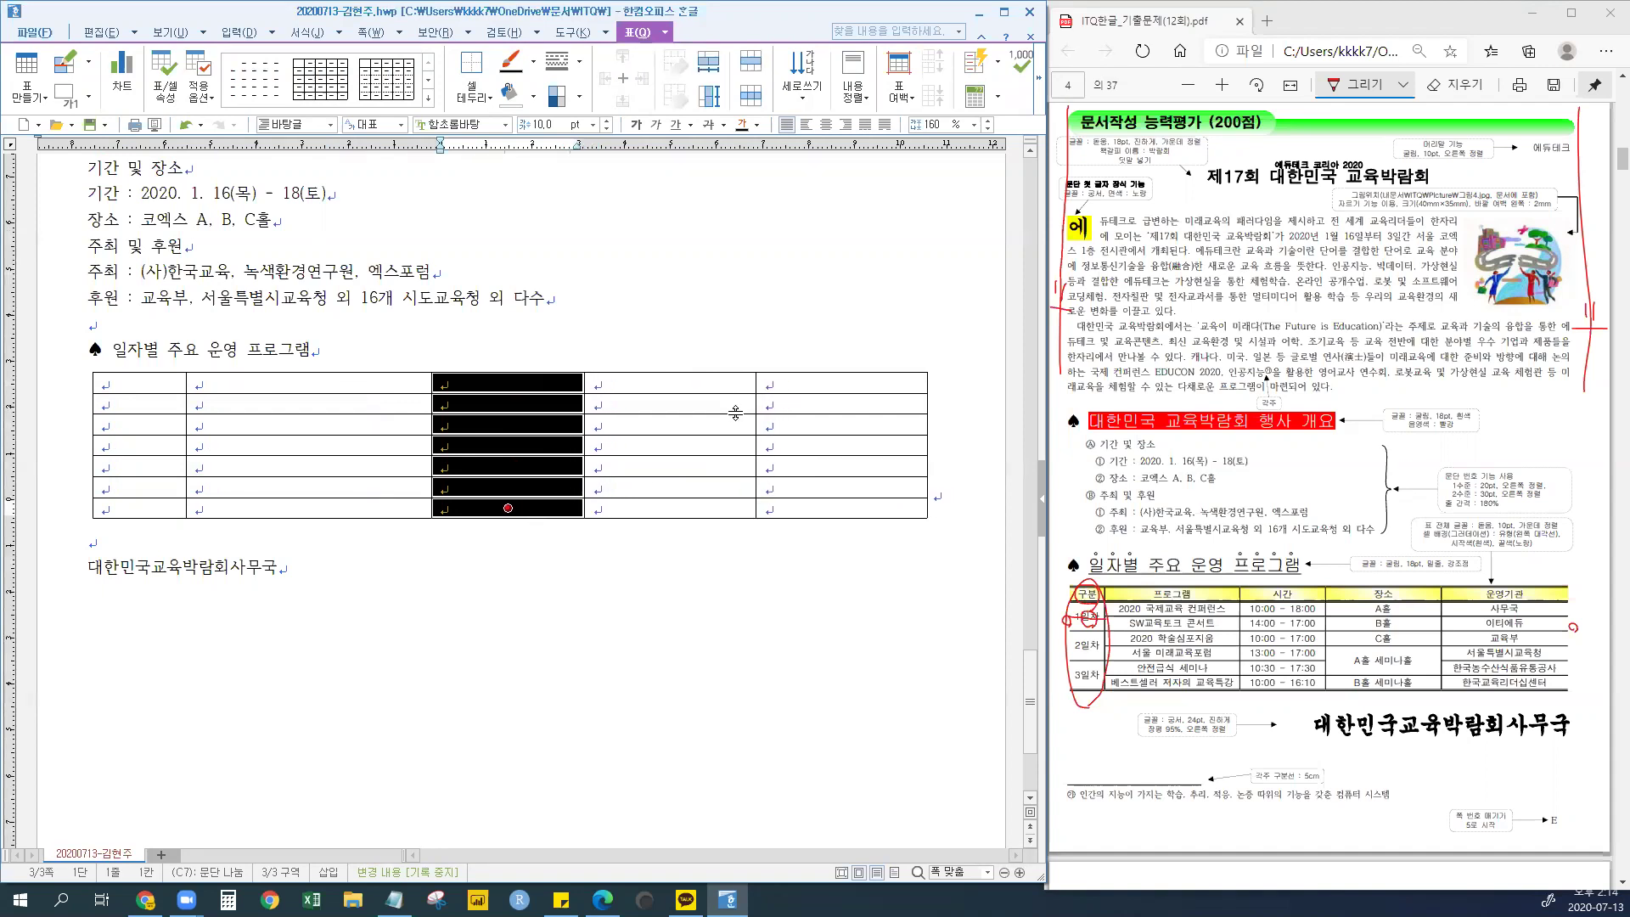
- Narrow the fourth column in small increments across all seven rows
left_click_drag(694, 379, 696, 513)
key("ctrl+Left")
key("ctrl+Left")
key("ctrl+Left")
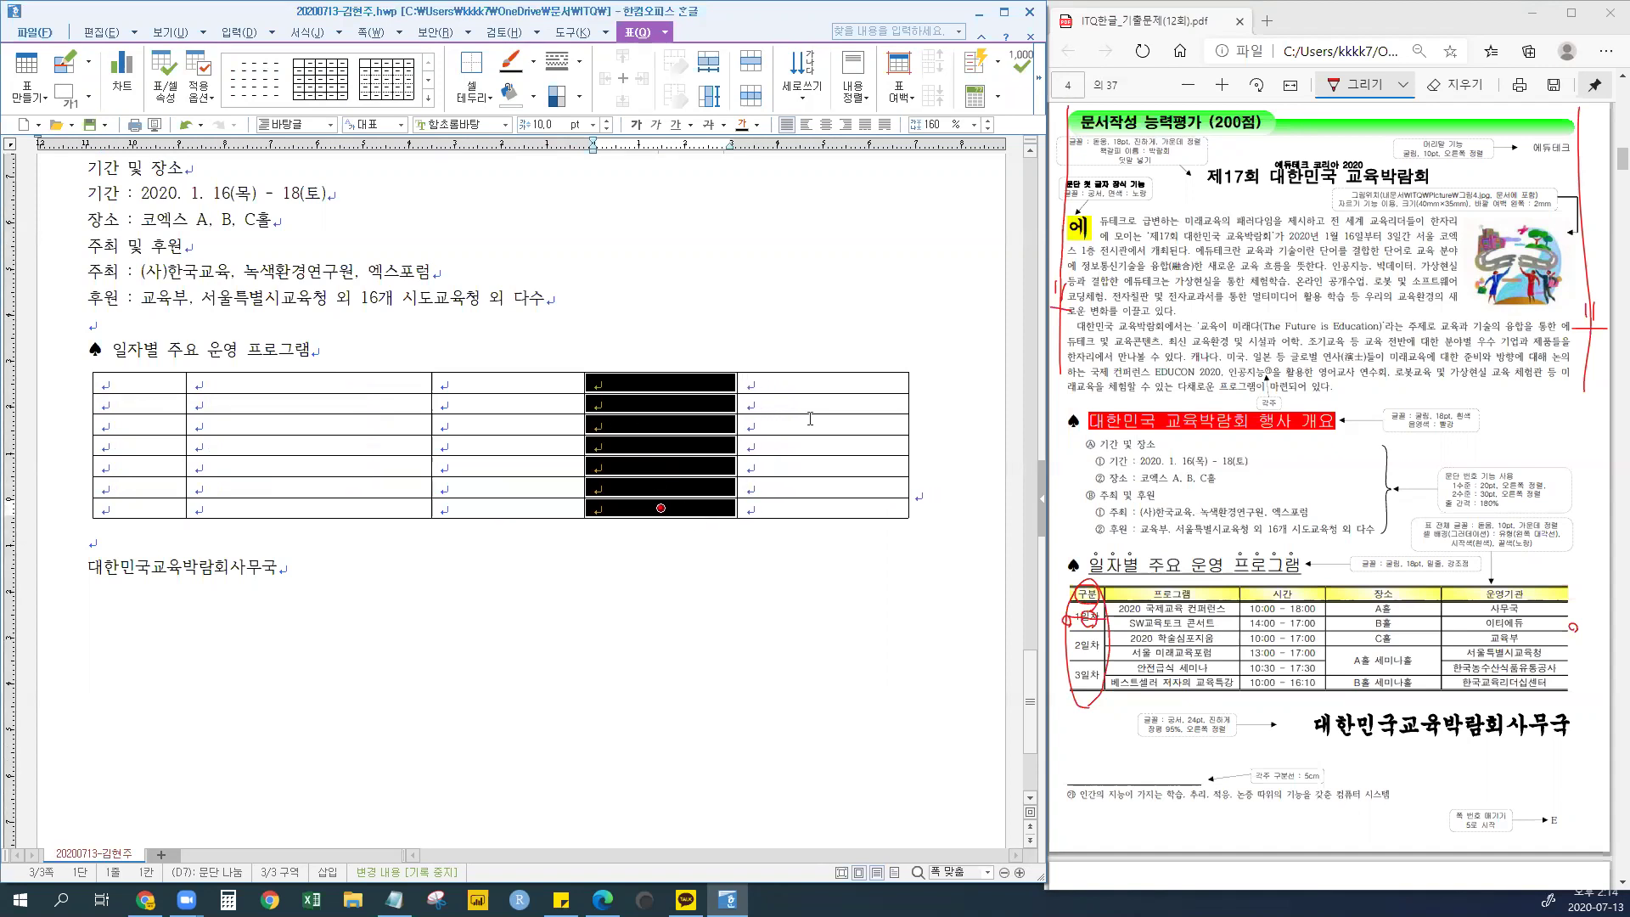
- Widen the fifth column in small increments across all seven rows, fine-tune it, and clear the selection
left_click(820, 385)
left_click_drag(820, 384, 817, 512)
key("ctrl+Right")
key("ctrl+Right")
key("ctrl+Right")
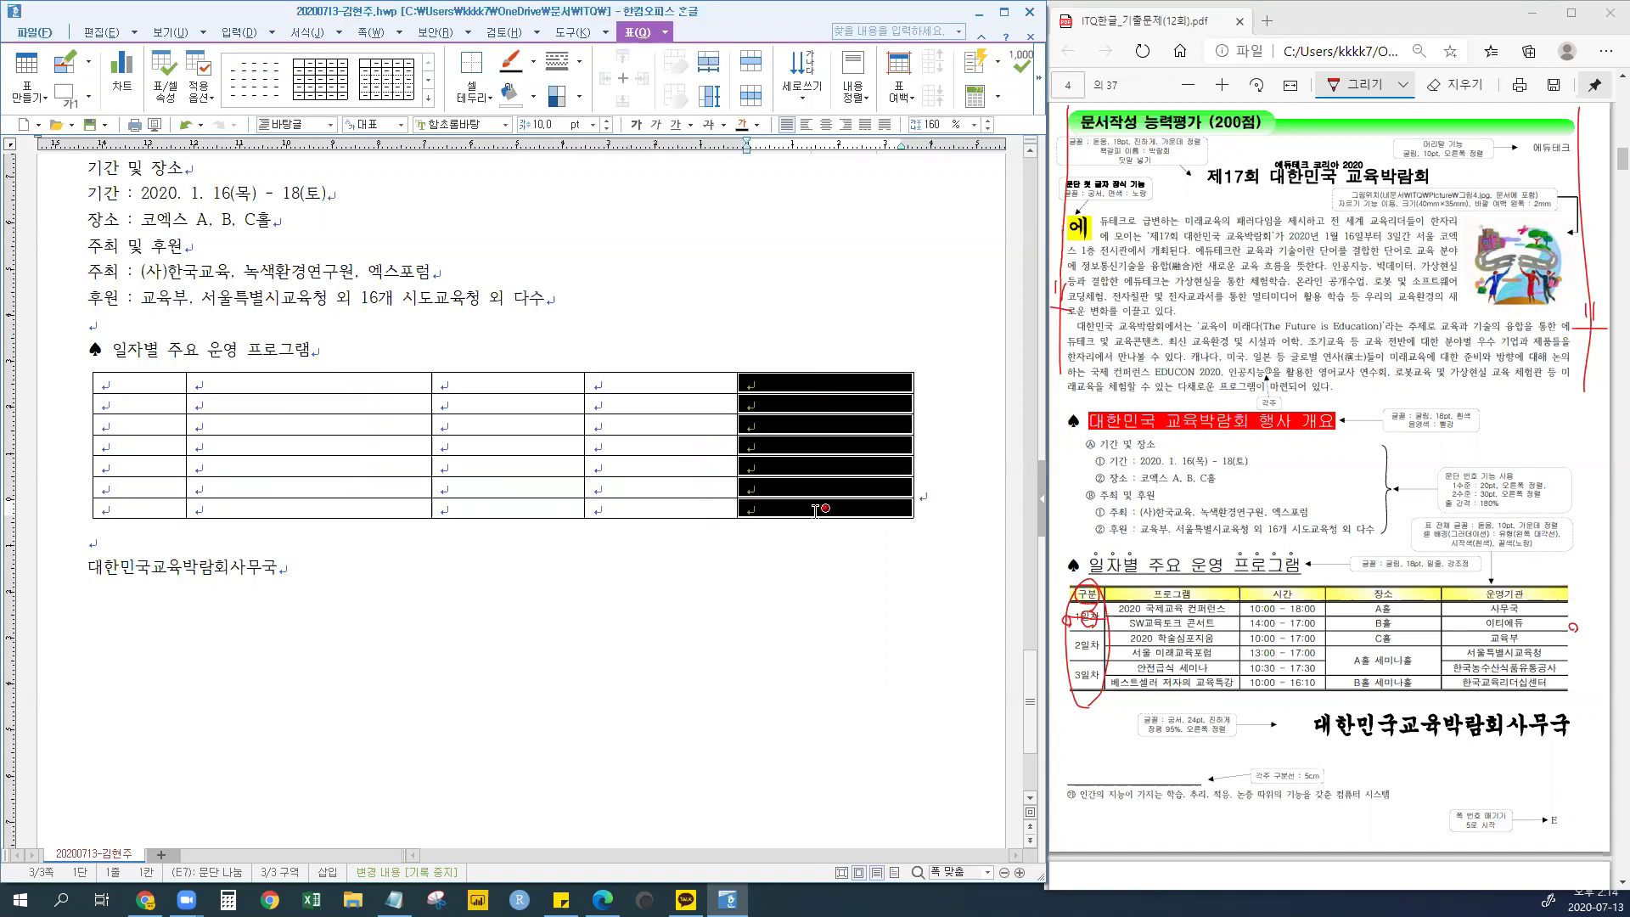
key("ctrl+Left")
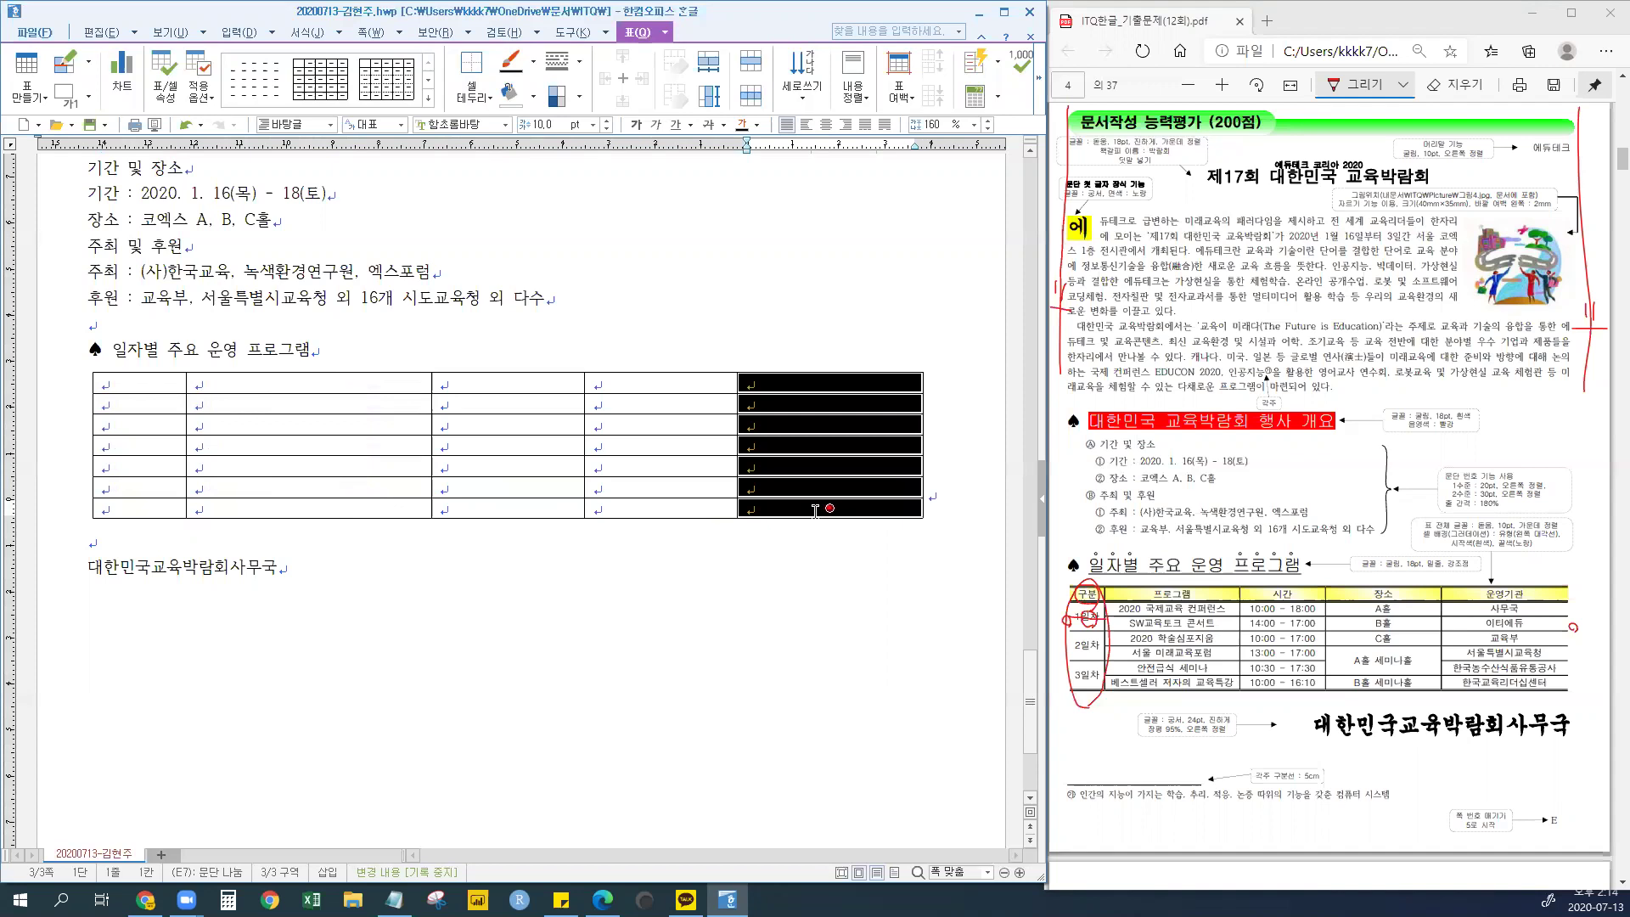
key("ctrl+Right")
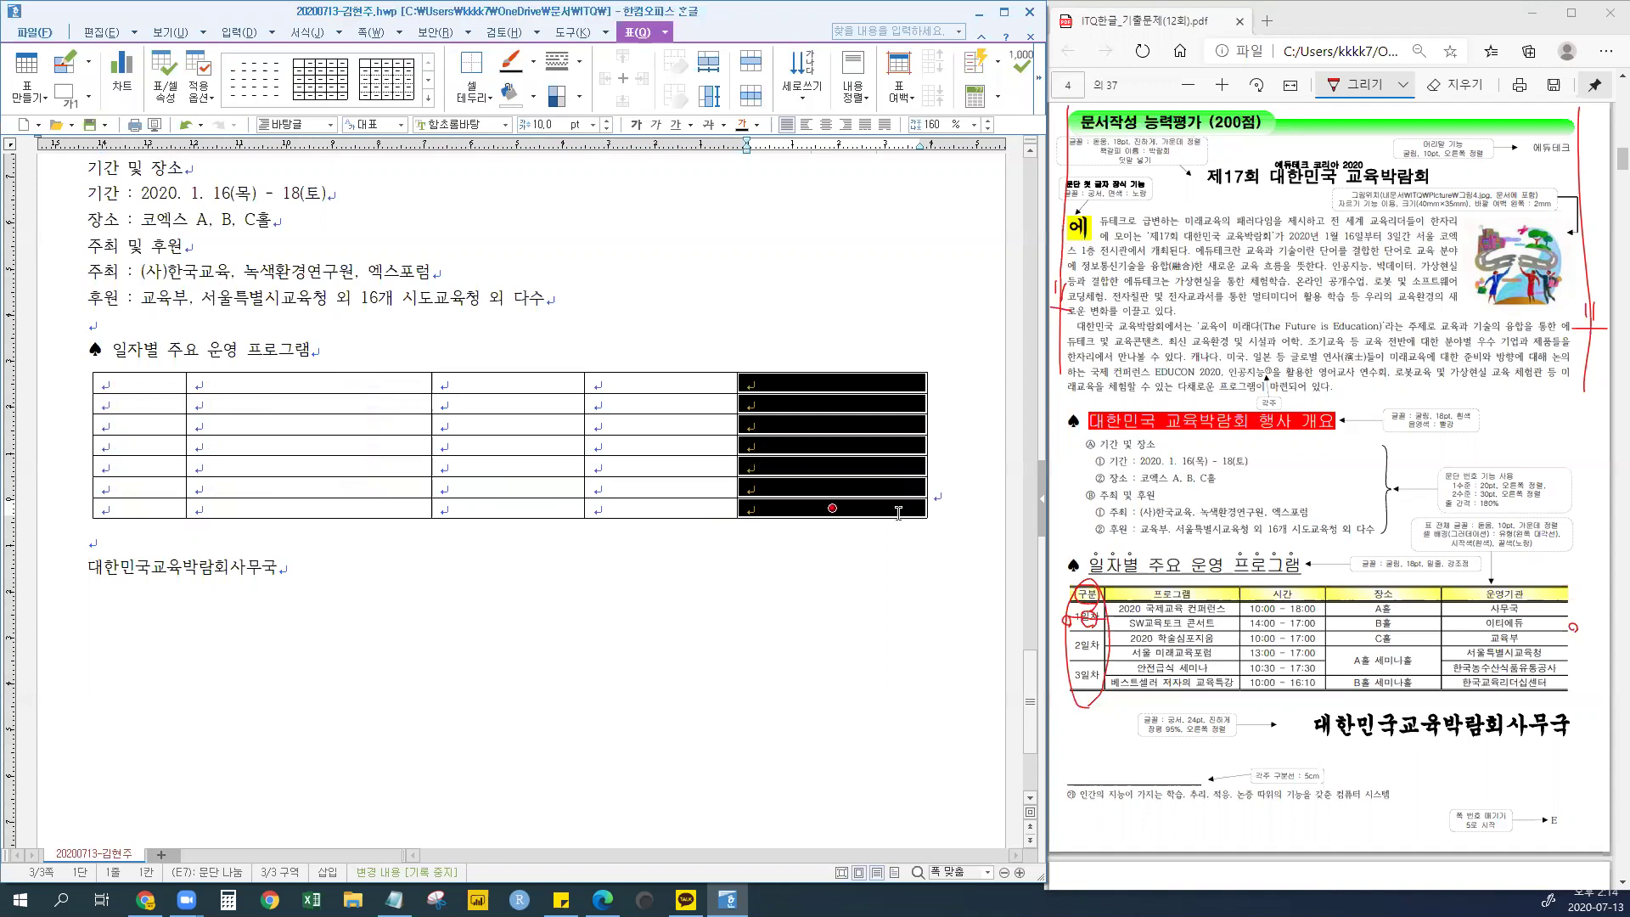
left_click(513, 619)
- Enter 구분 in the table's first header cell, deleting and retyping it twice, and leave the cell
left_click(140, 386)
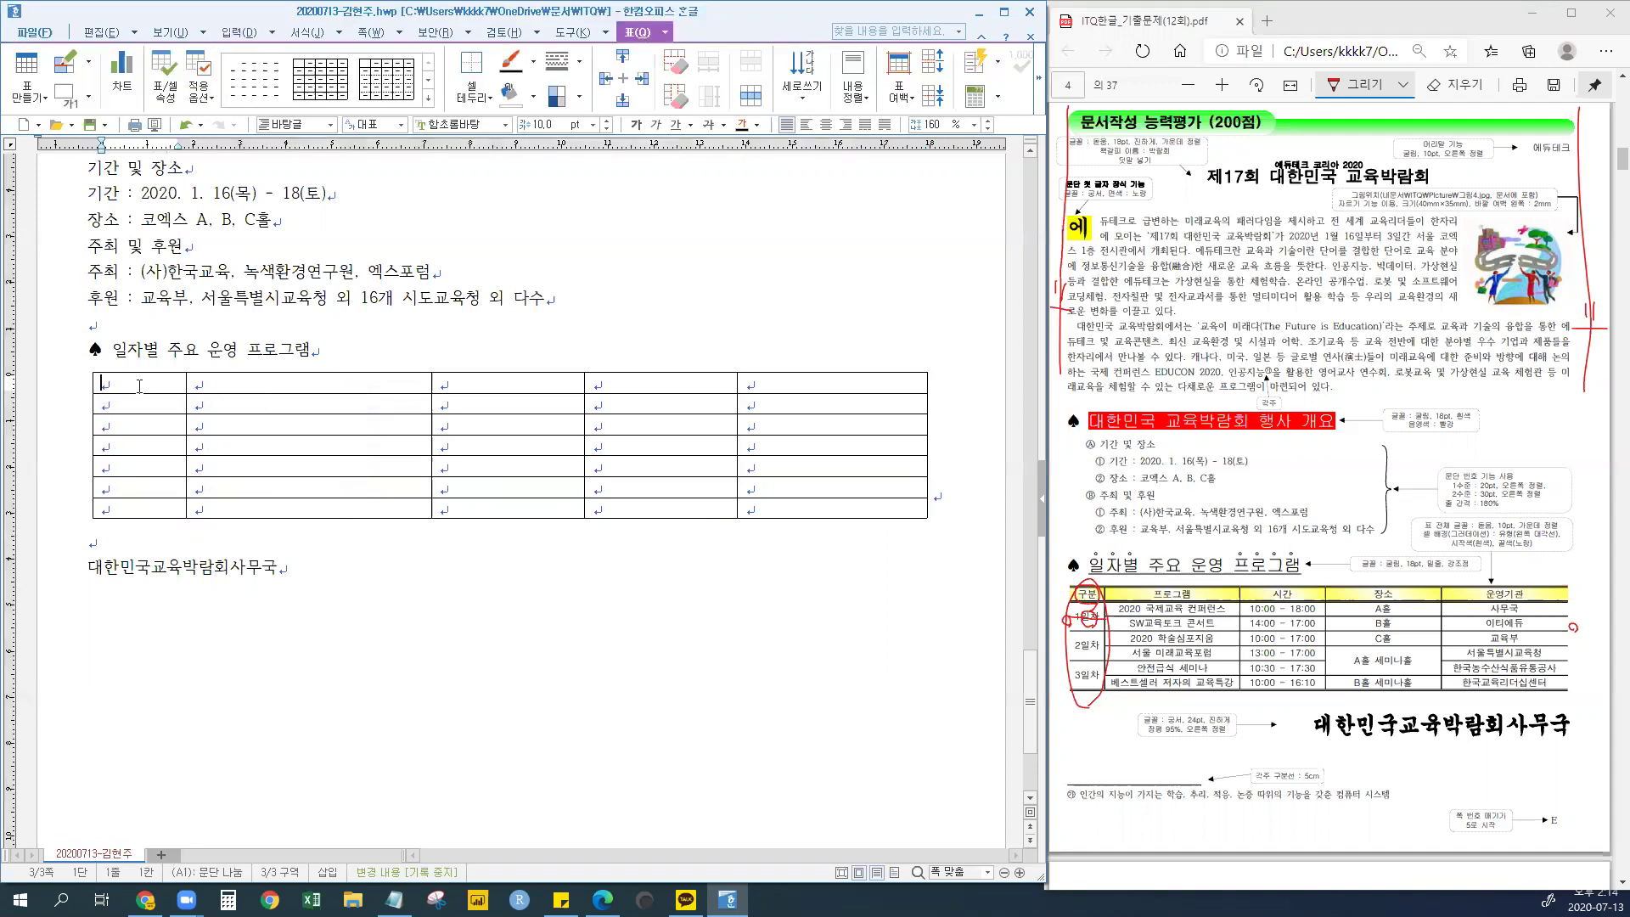
type("구분")
key("Tab")
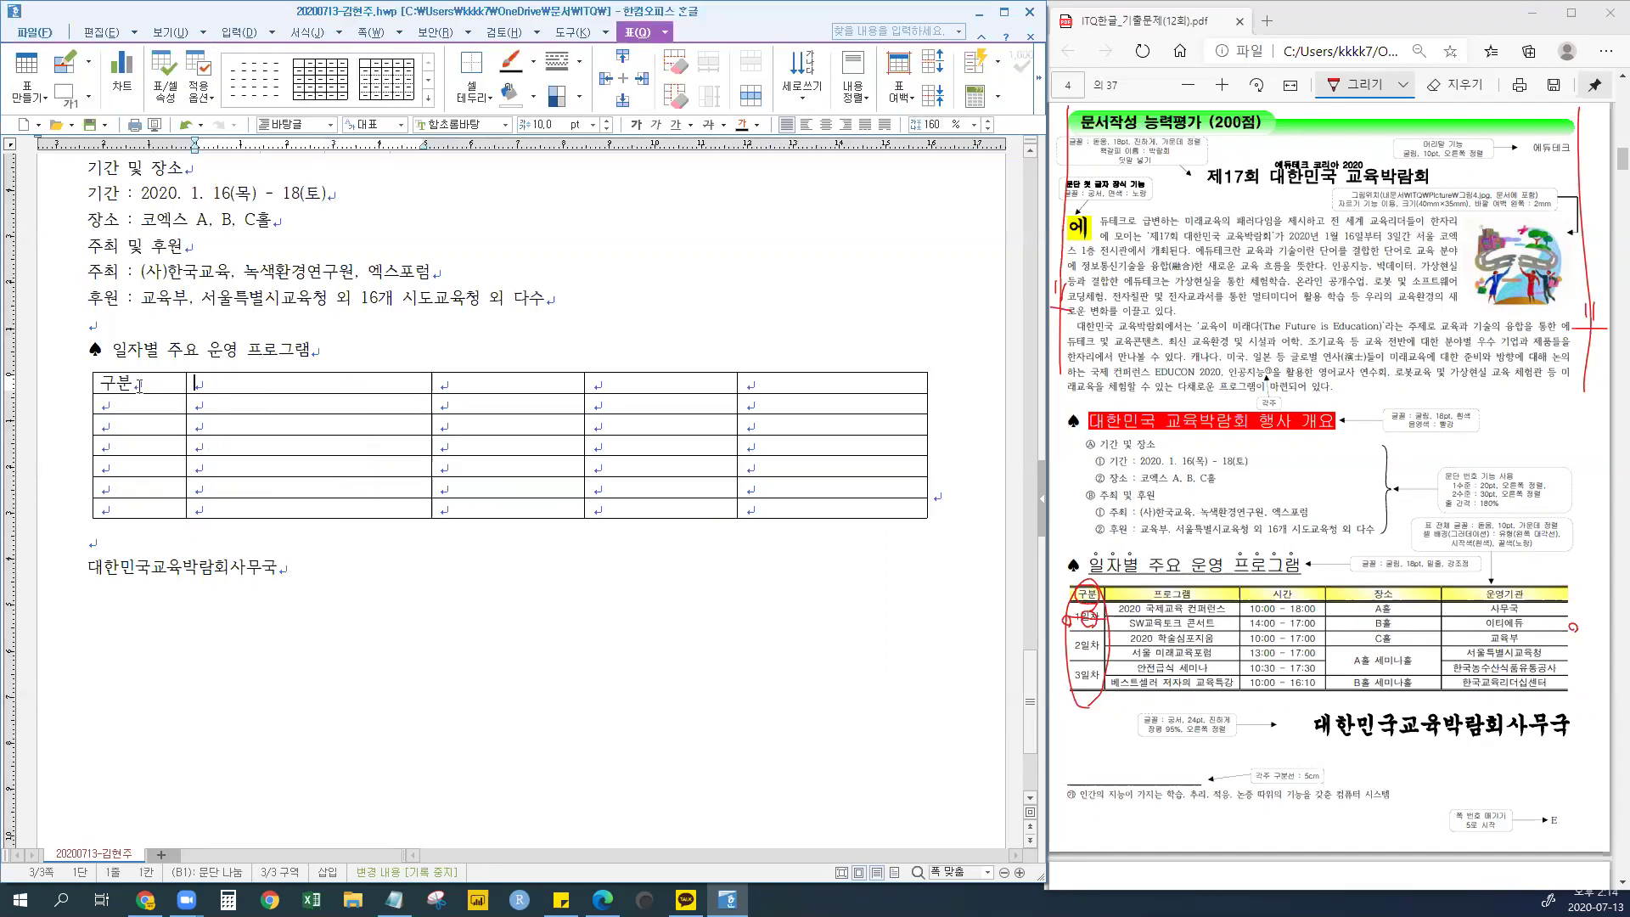
left_click(140, 386)
key("BackSpace")
key("BackSpace")
type("구분")
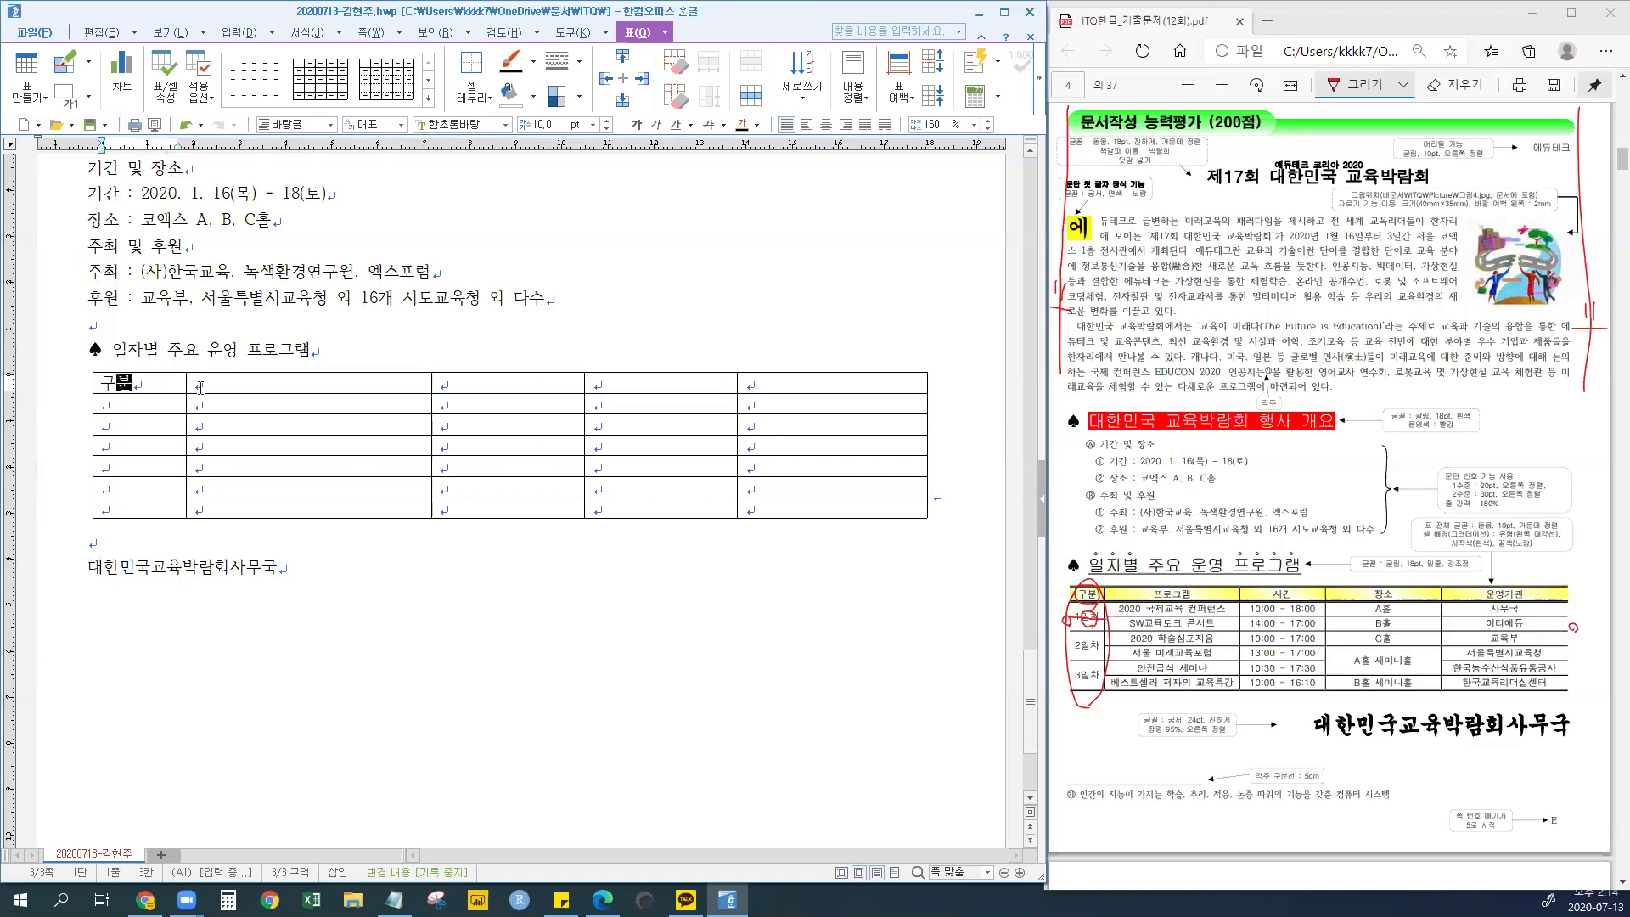
key("Tab")
left_click(140, 388)
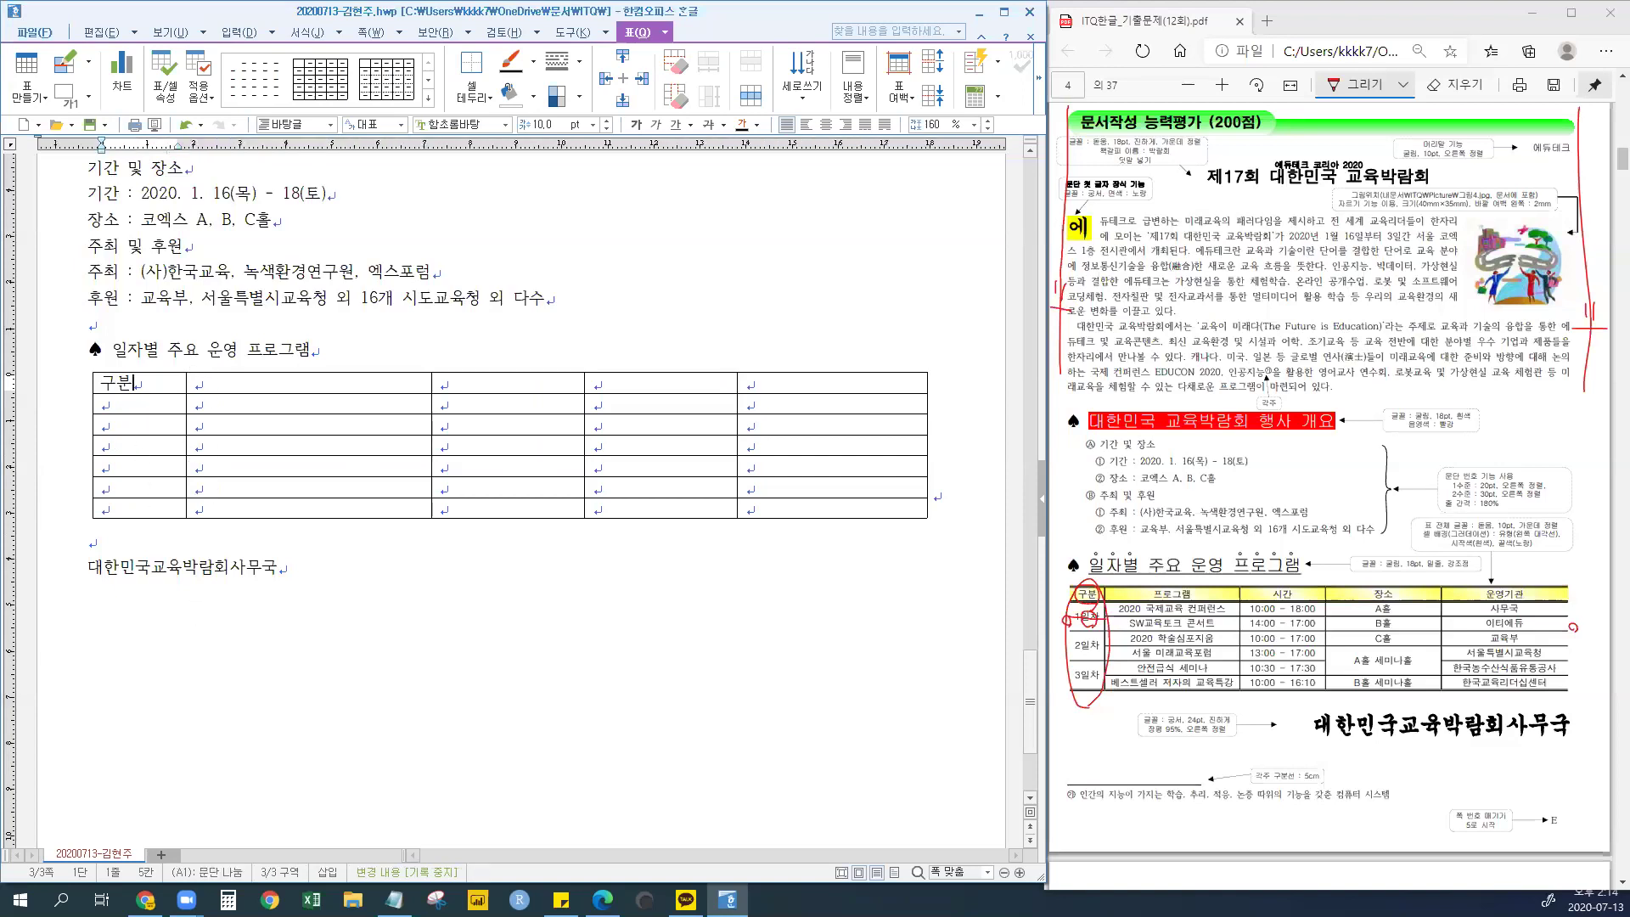
key("BackSpace")
key("BackSpace")
type("구분")
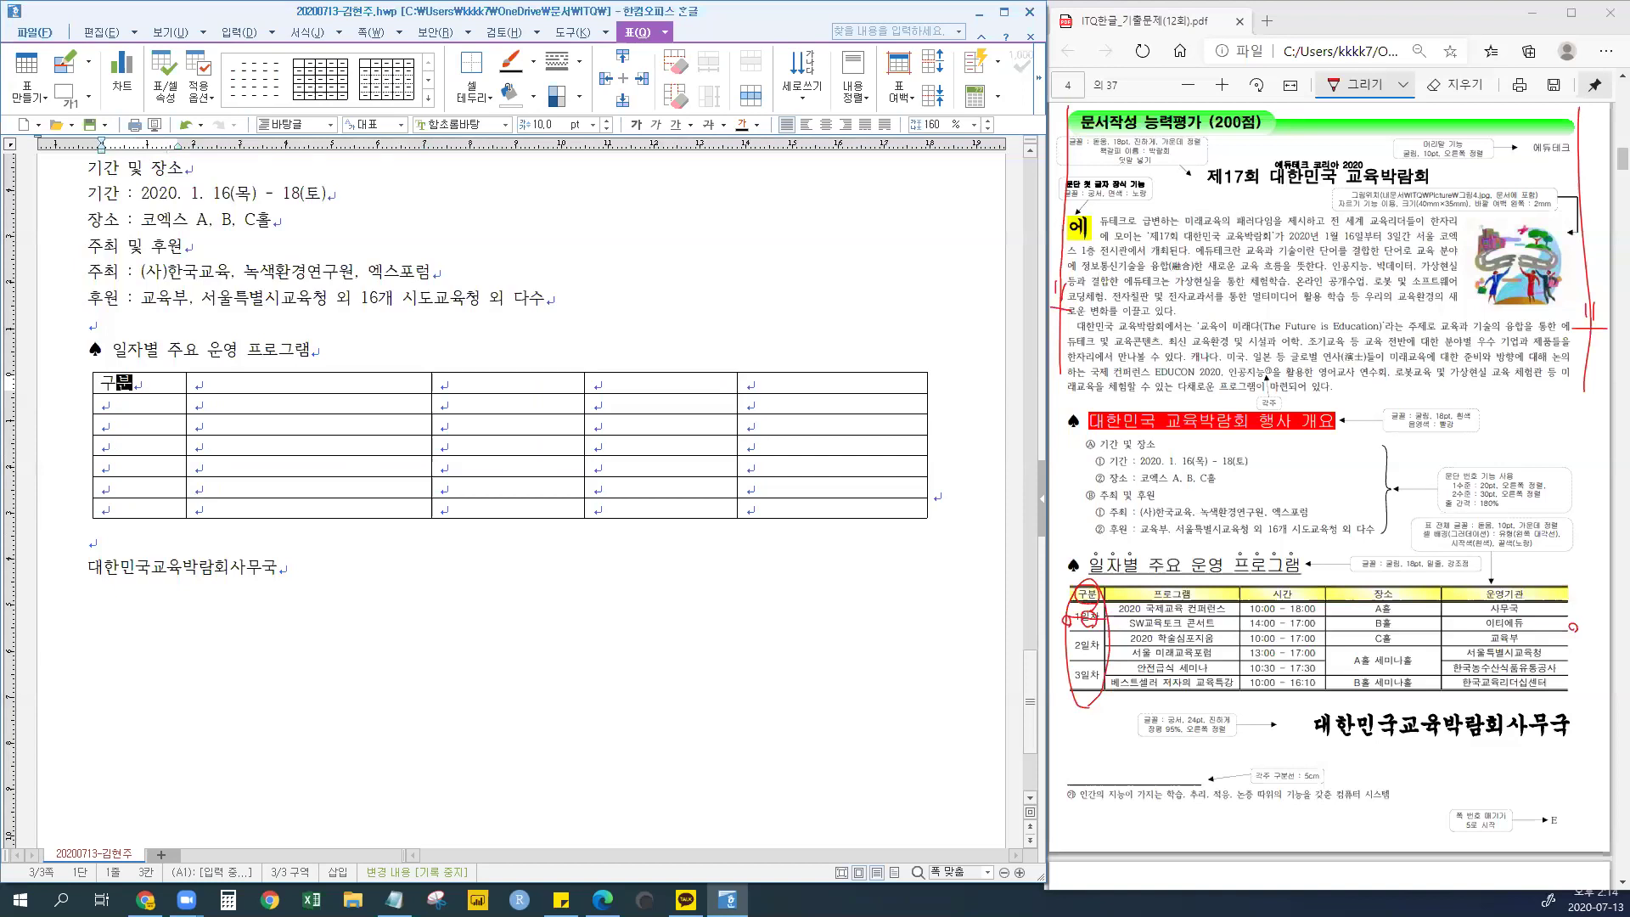
key("Tab")
- Move the cursor cell by cell through the table's first two rows and back to the 구분 cell
key("Tab")
key("Tab")
key("Tab")
key("Tab")
key("Tab")
key("Tab")
key("Tab")
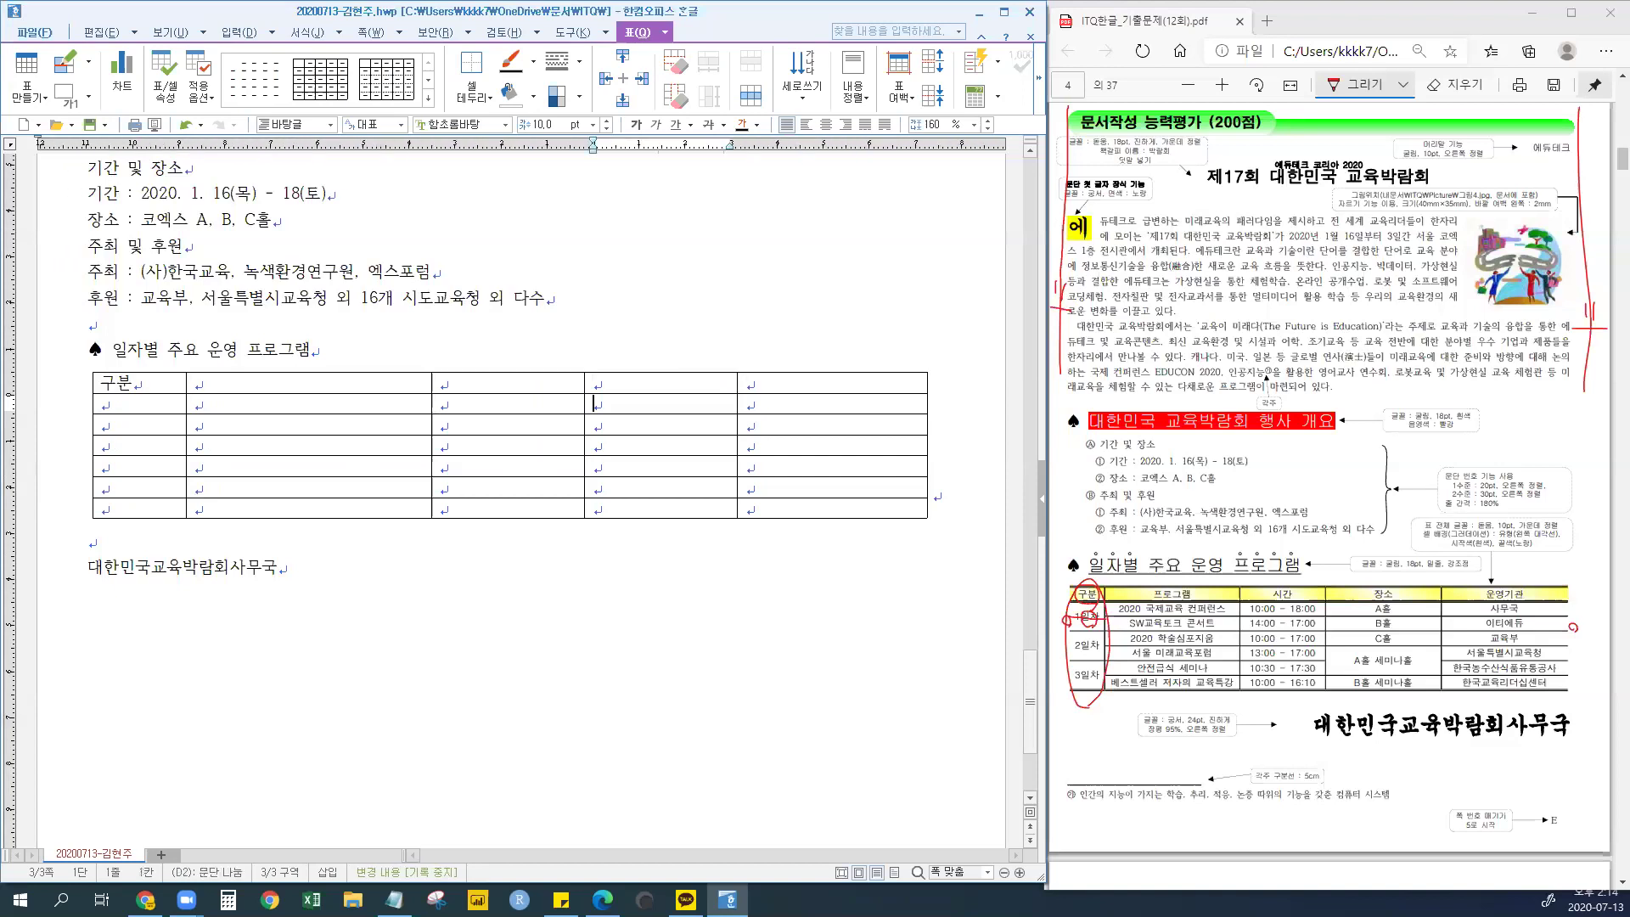
left_click(594, 384)
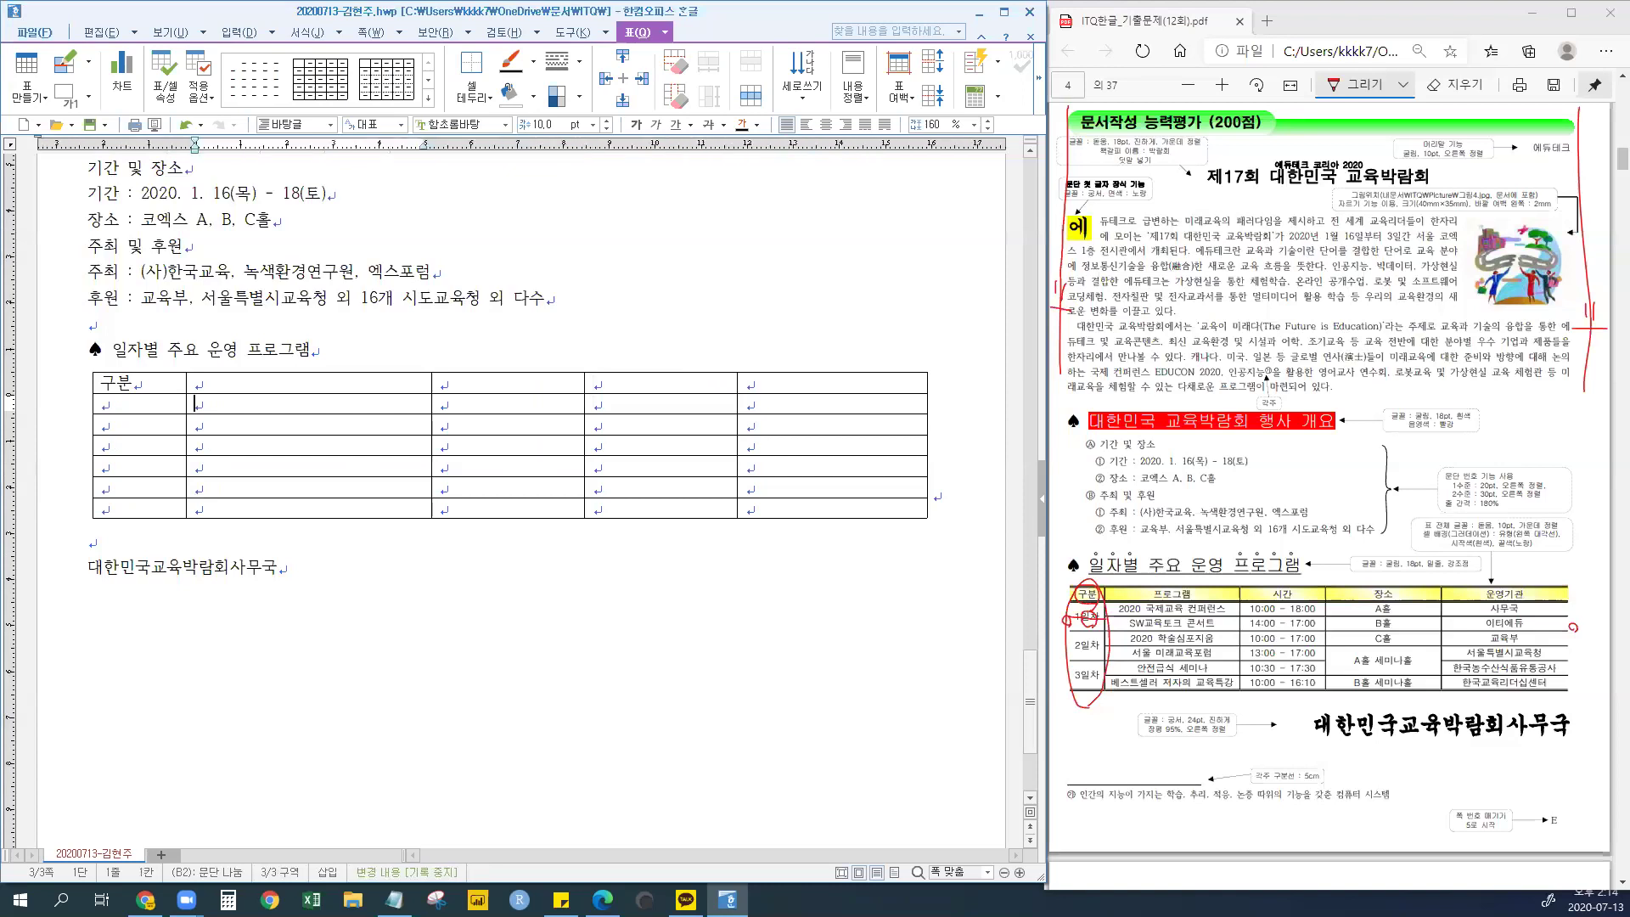
key("shift+Tab")
key("shift+Tab")
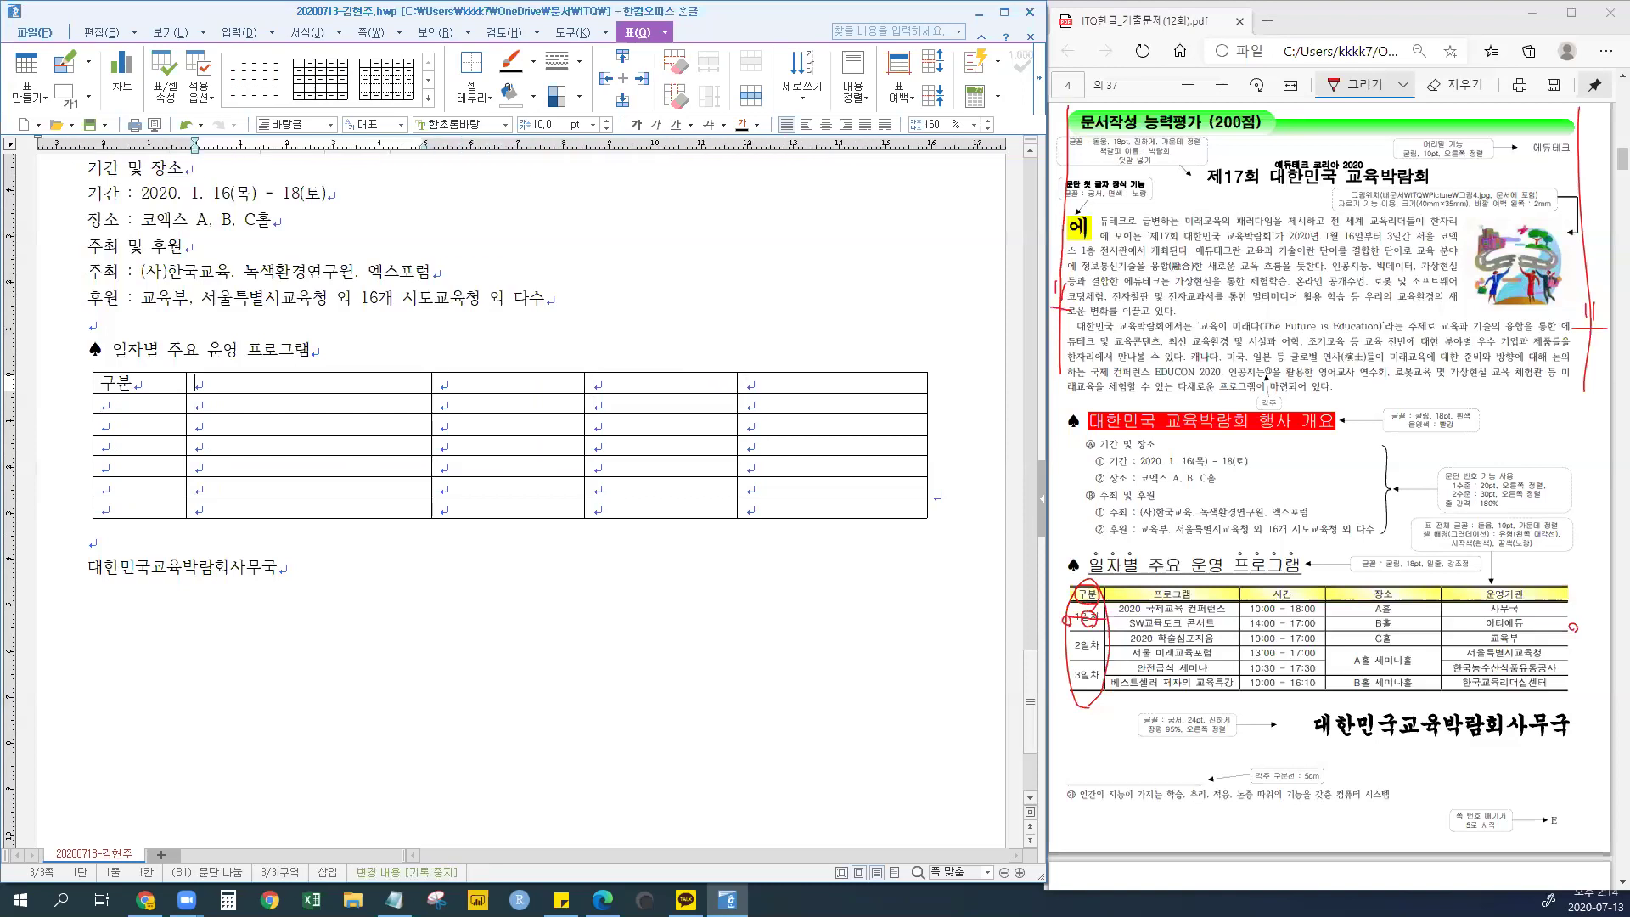
key("shift+Tab")
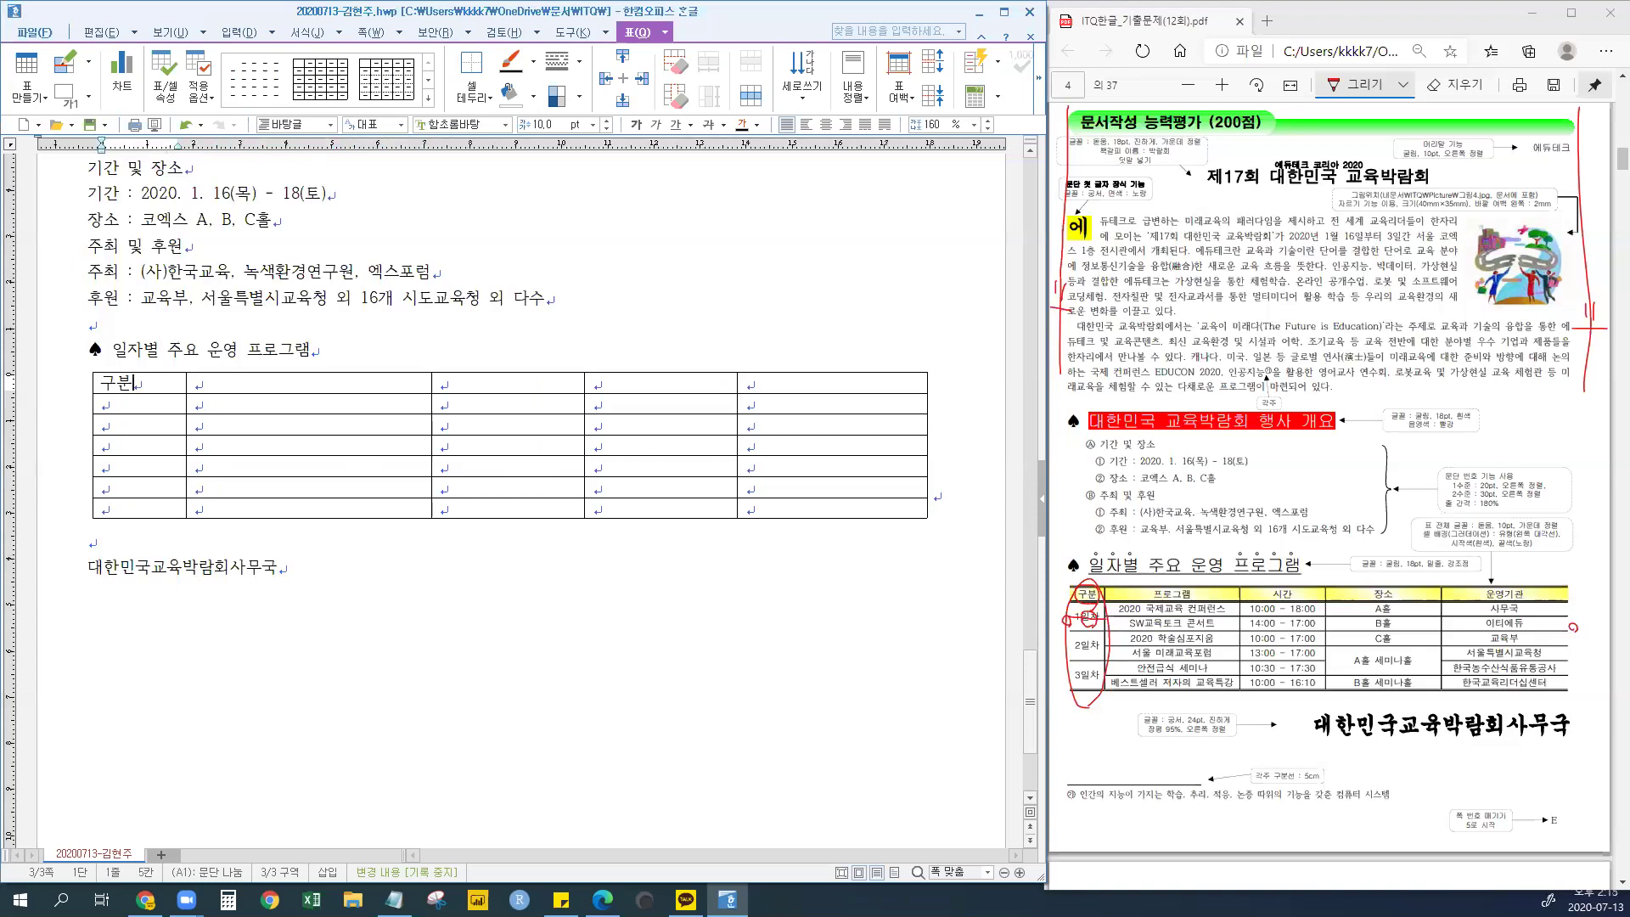
- Fill the remaining header cells with 프로그램, 시간, 장소 and 운영기관, and move to the second row
key("Tab")
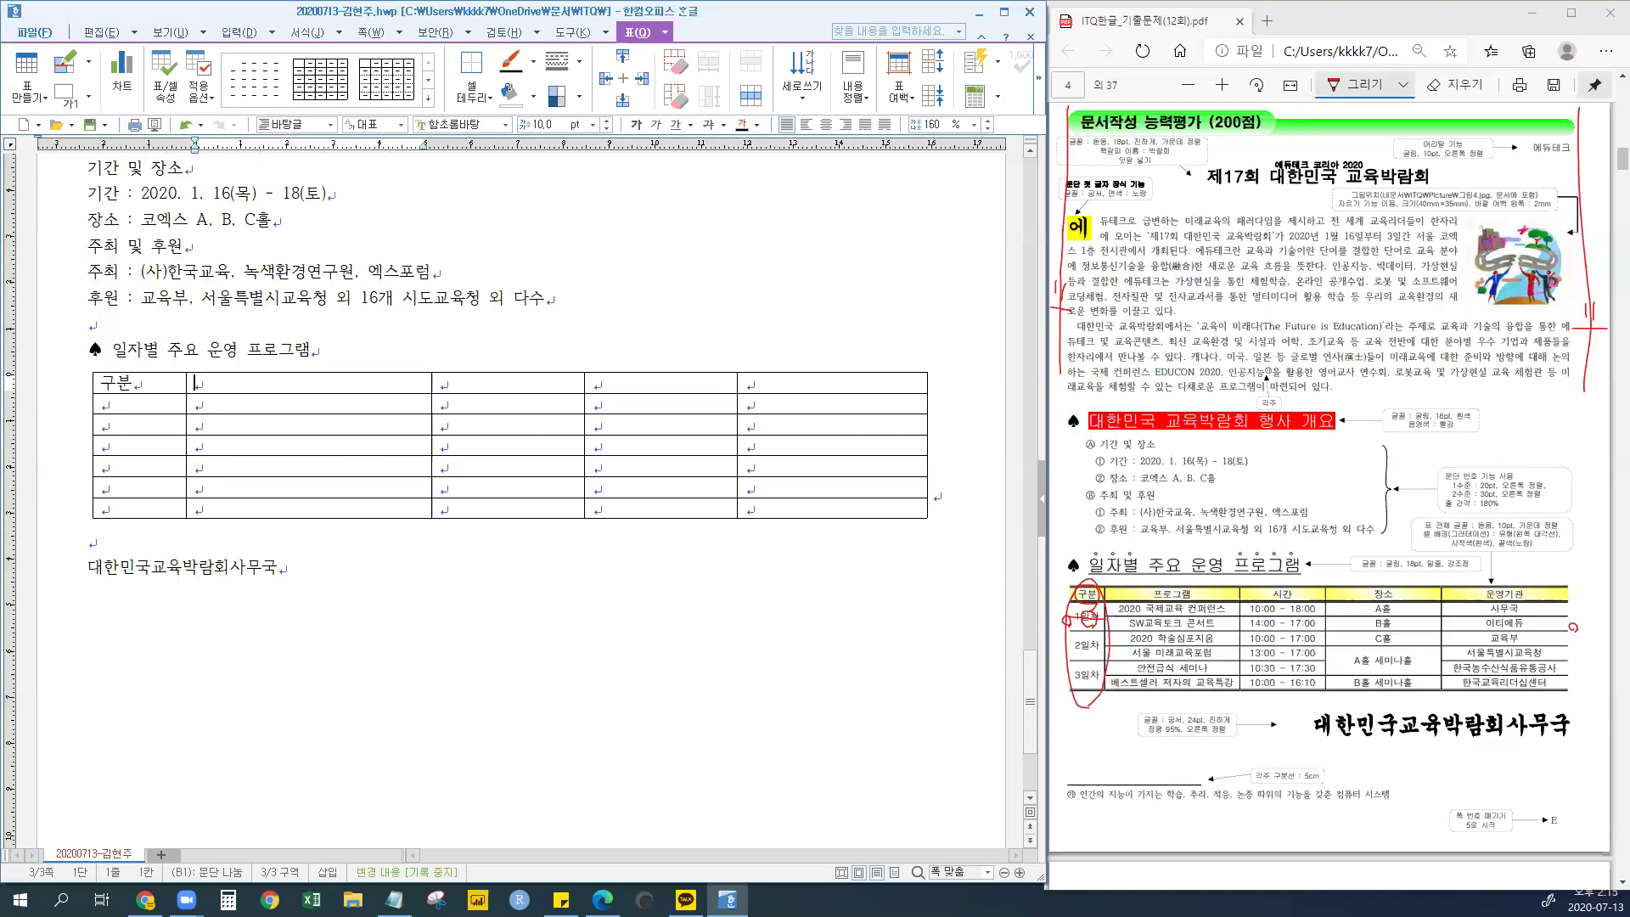
type("프로그램")
key("Tab")
type("시간")
key("Tab")
type("장소")
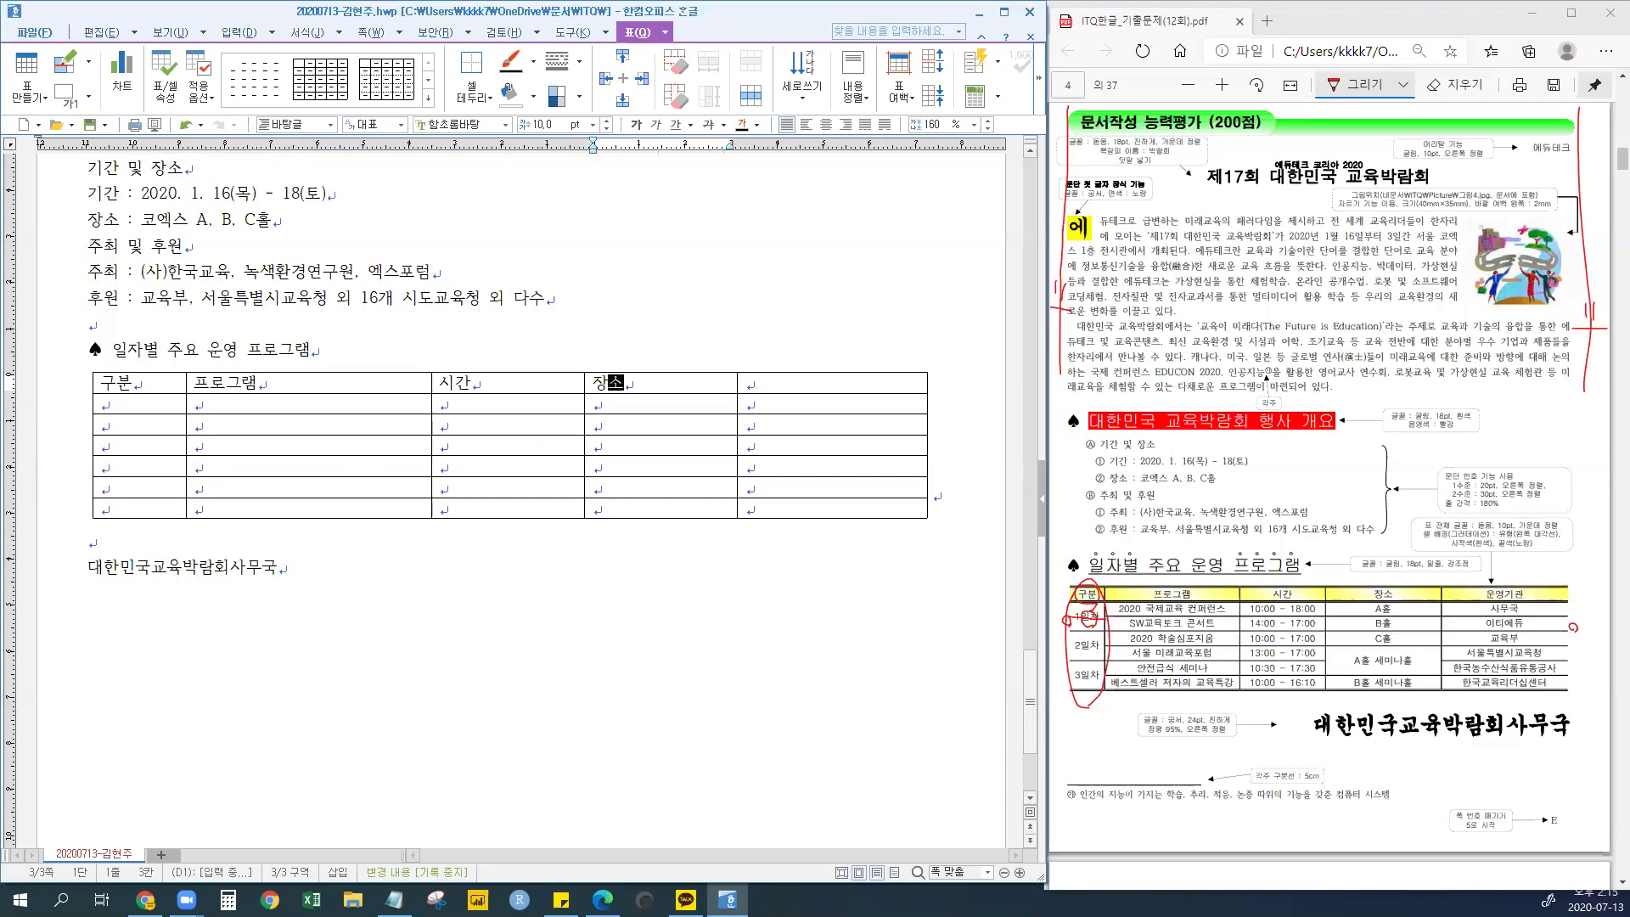
key("Tab")
type("운영기관")
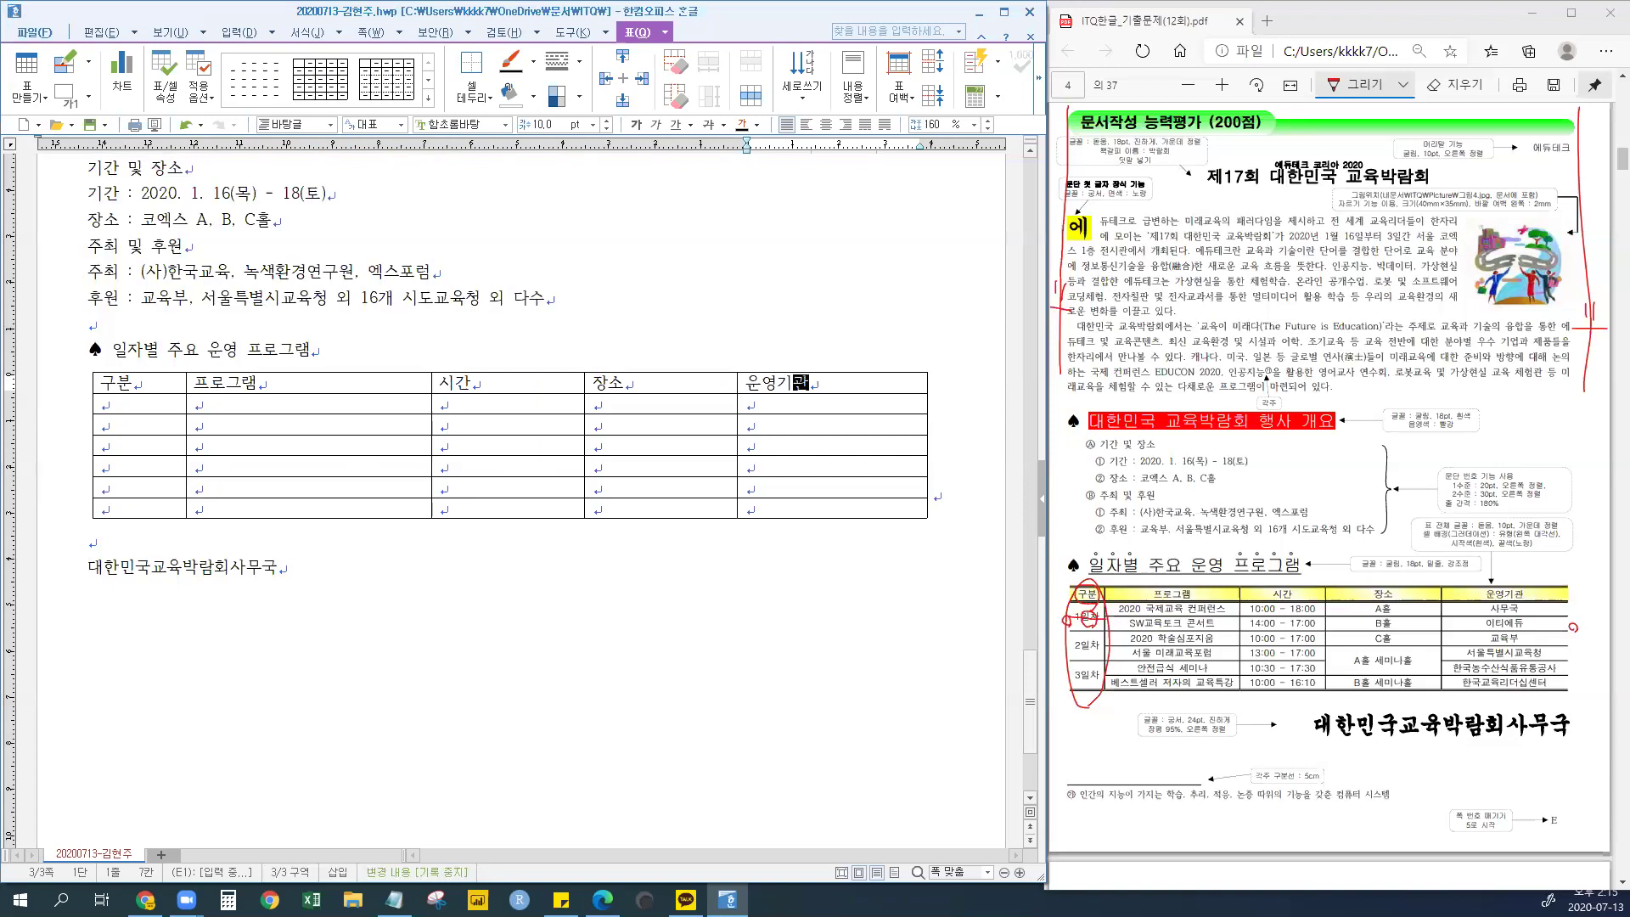
key("Tab")
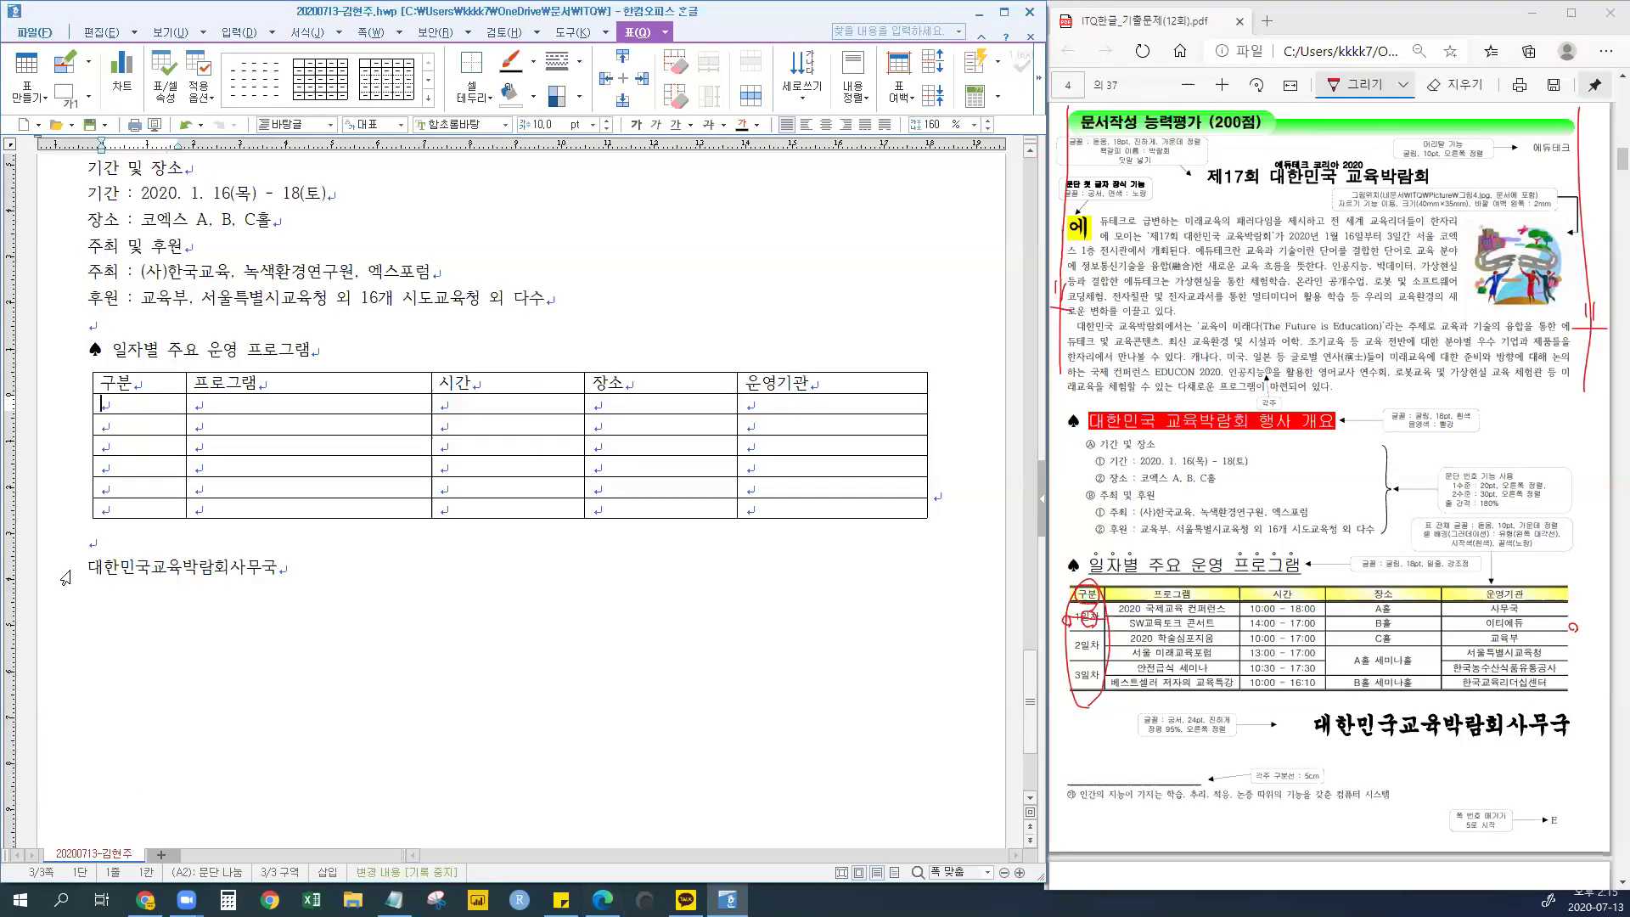
- Circle 2일차 and 3일차 in the PDF's schedule table and highlight the corresponding cell pairs in the 구분 column
left_click_drag(129, 407, 135, 423)
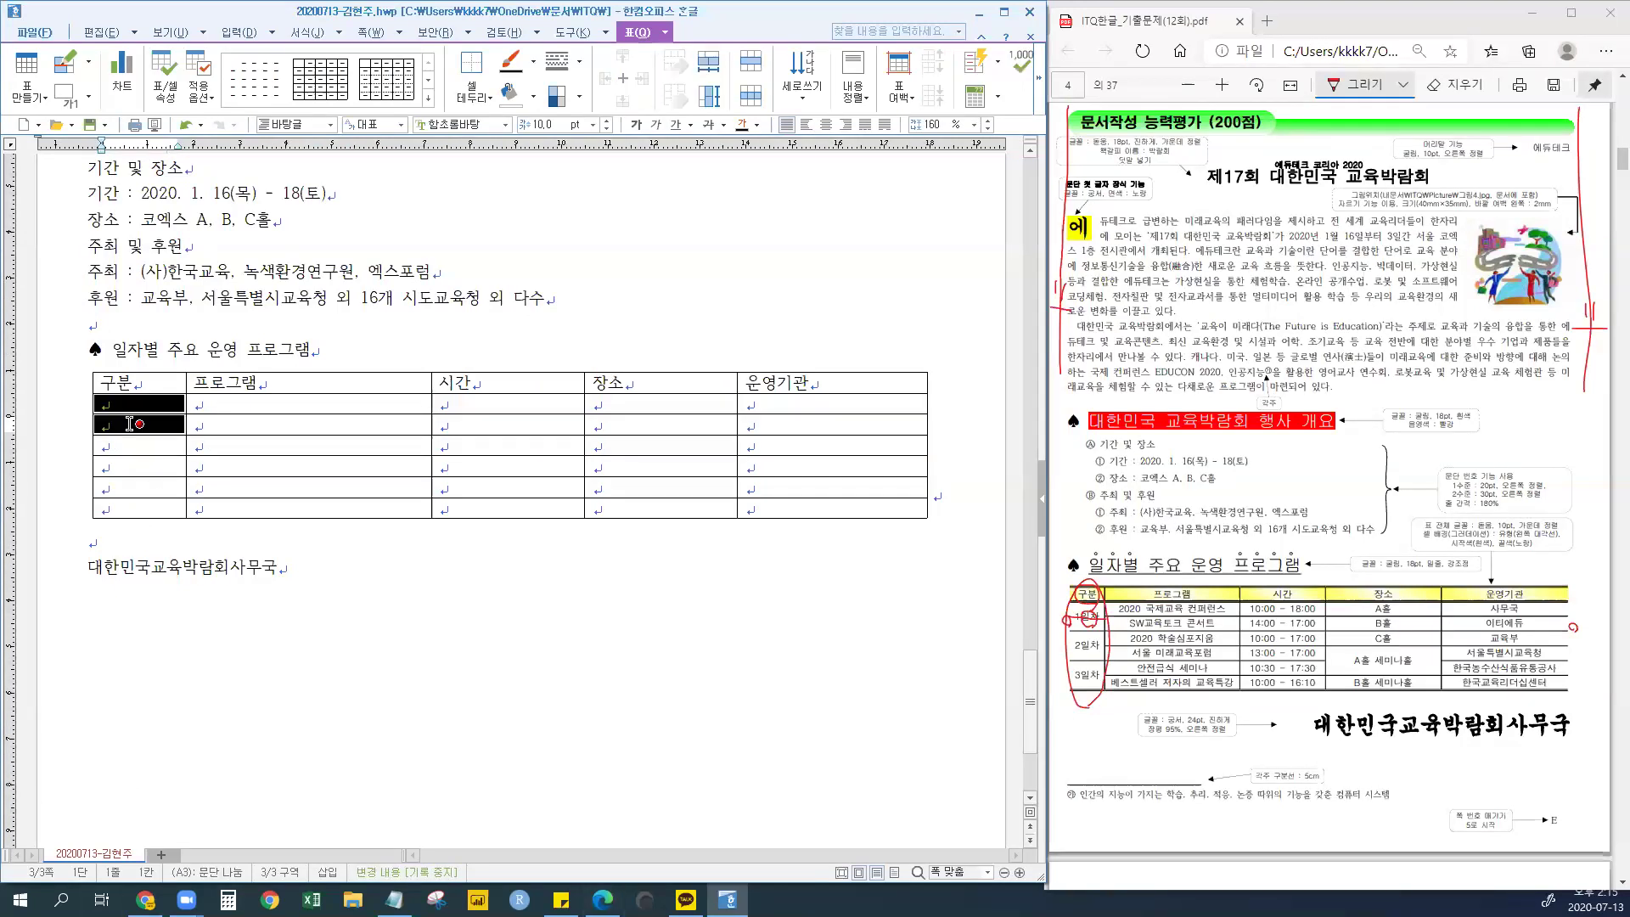
mouse_move(1100, 635)
left_mouse_down()
mouse_move(1076, 638)
mouse_move(1101, 654)
mouse_move(1077, 679)
mouse_move(1102, 692)
left_mouse_up()
key("Down")
key("Down")
key("Down")
key("Down")
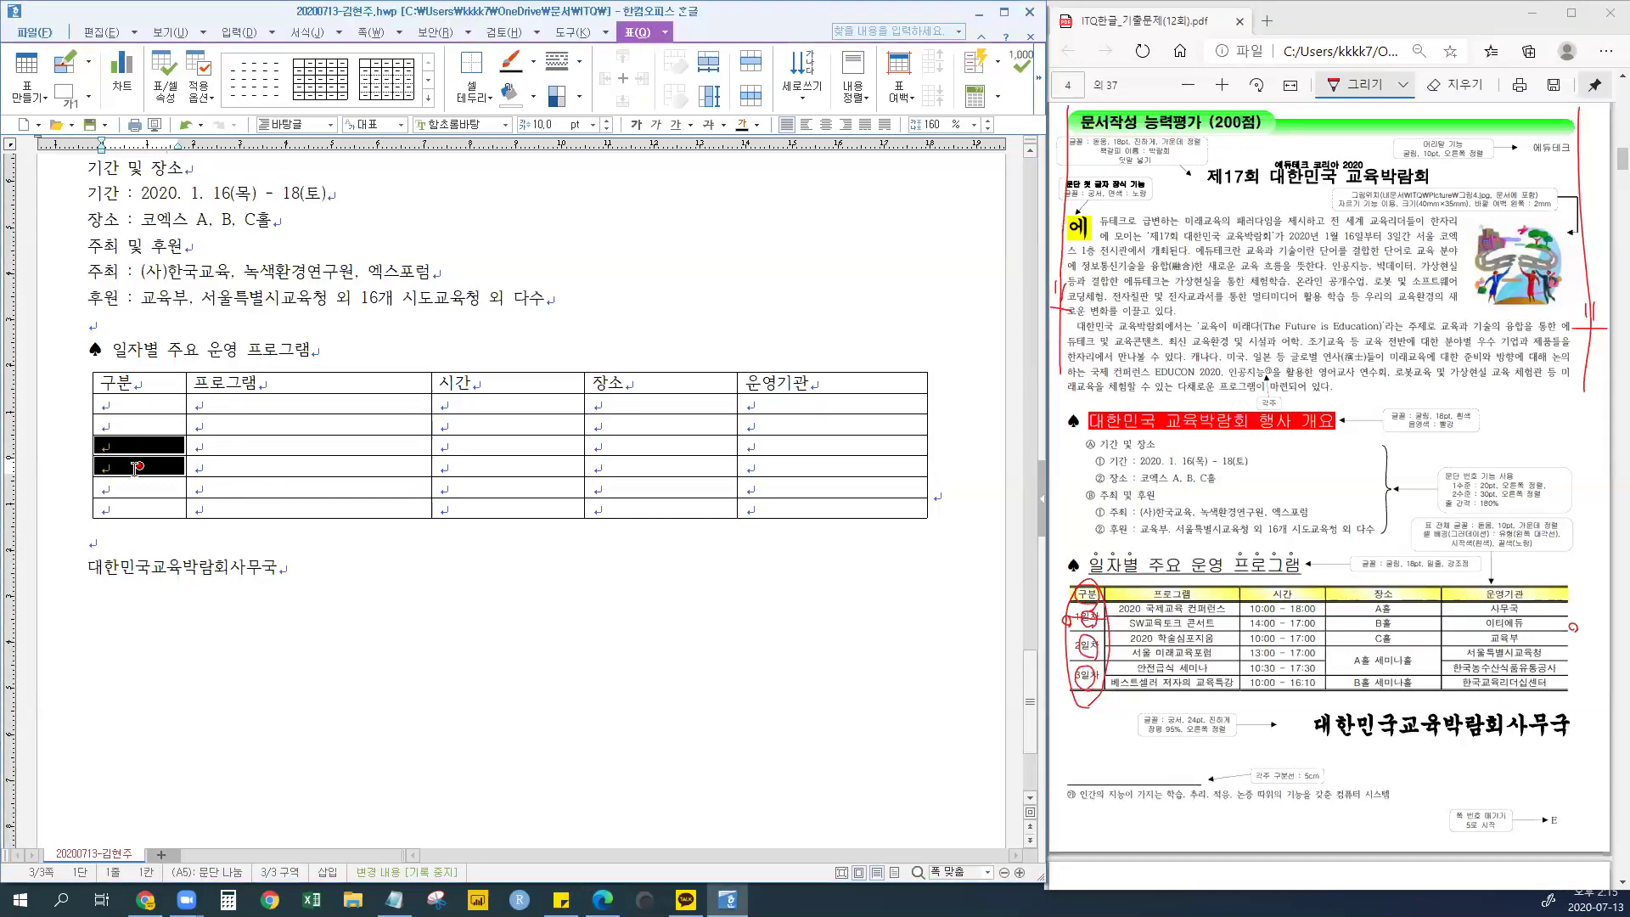
left_click(139, 414)
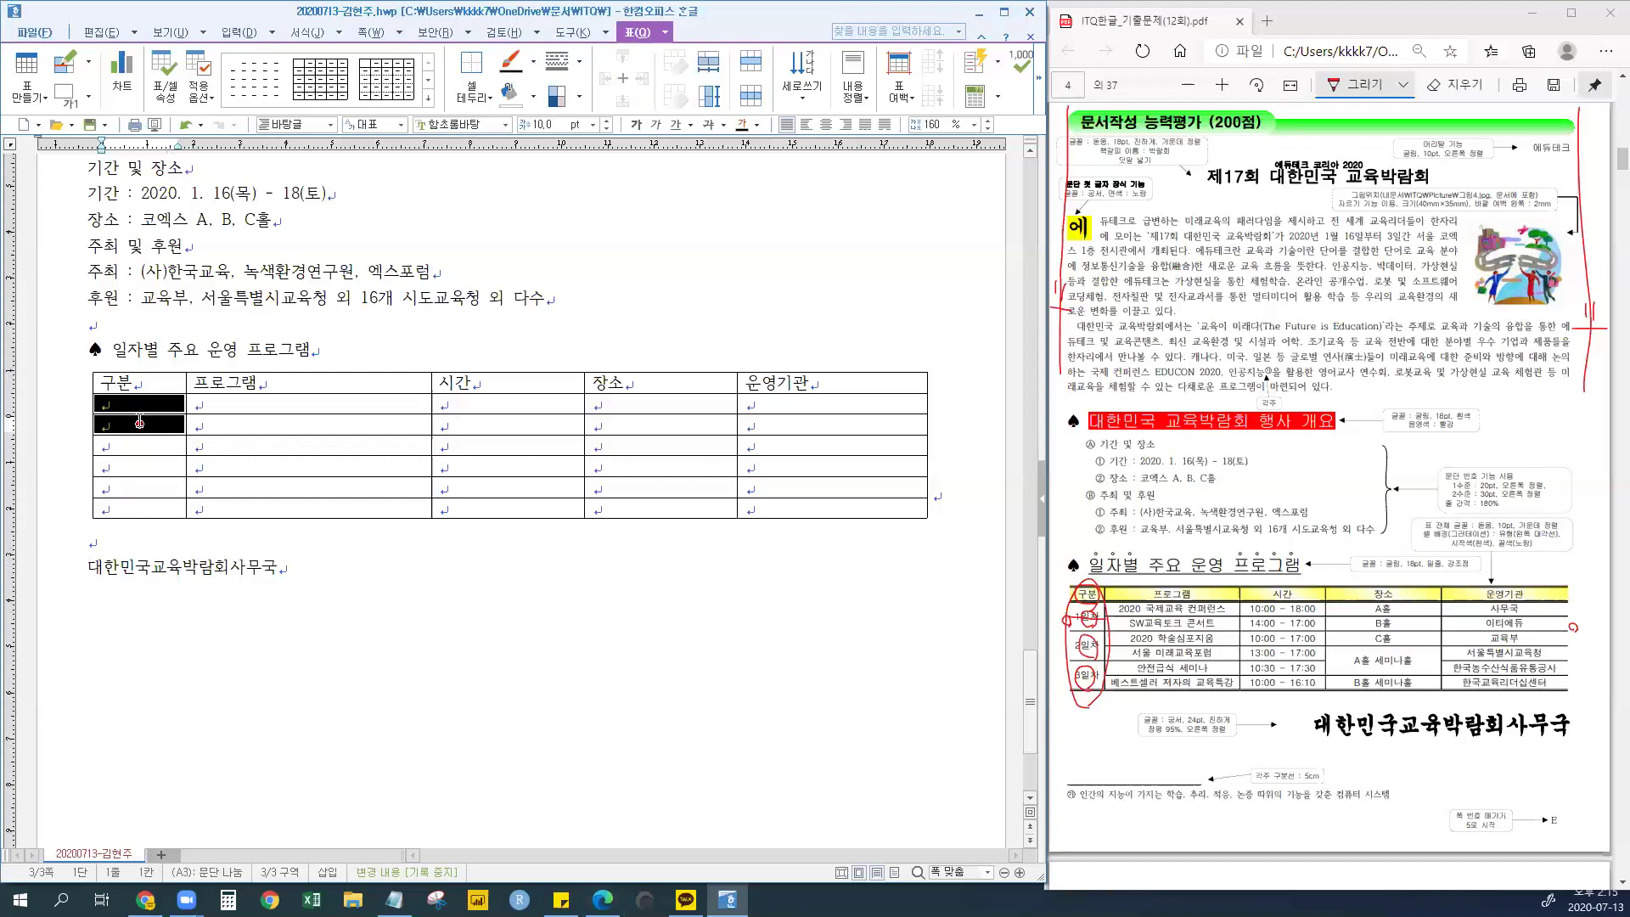
- Merge the two cells directly below the 구분 heading into one cell
left_click(139, 405)
left_click_drag(139, 405, 139, 423)
key("m")
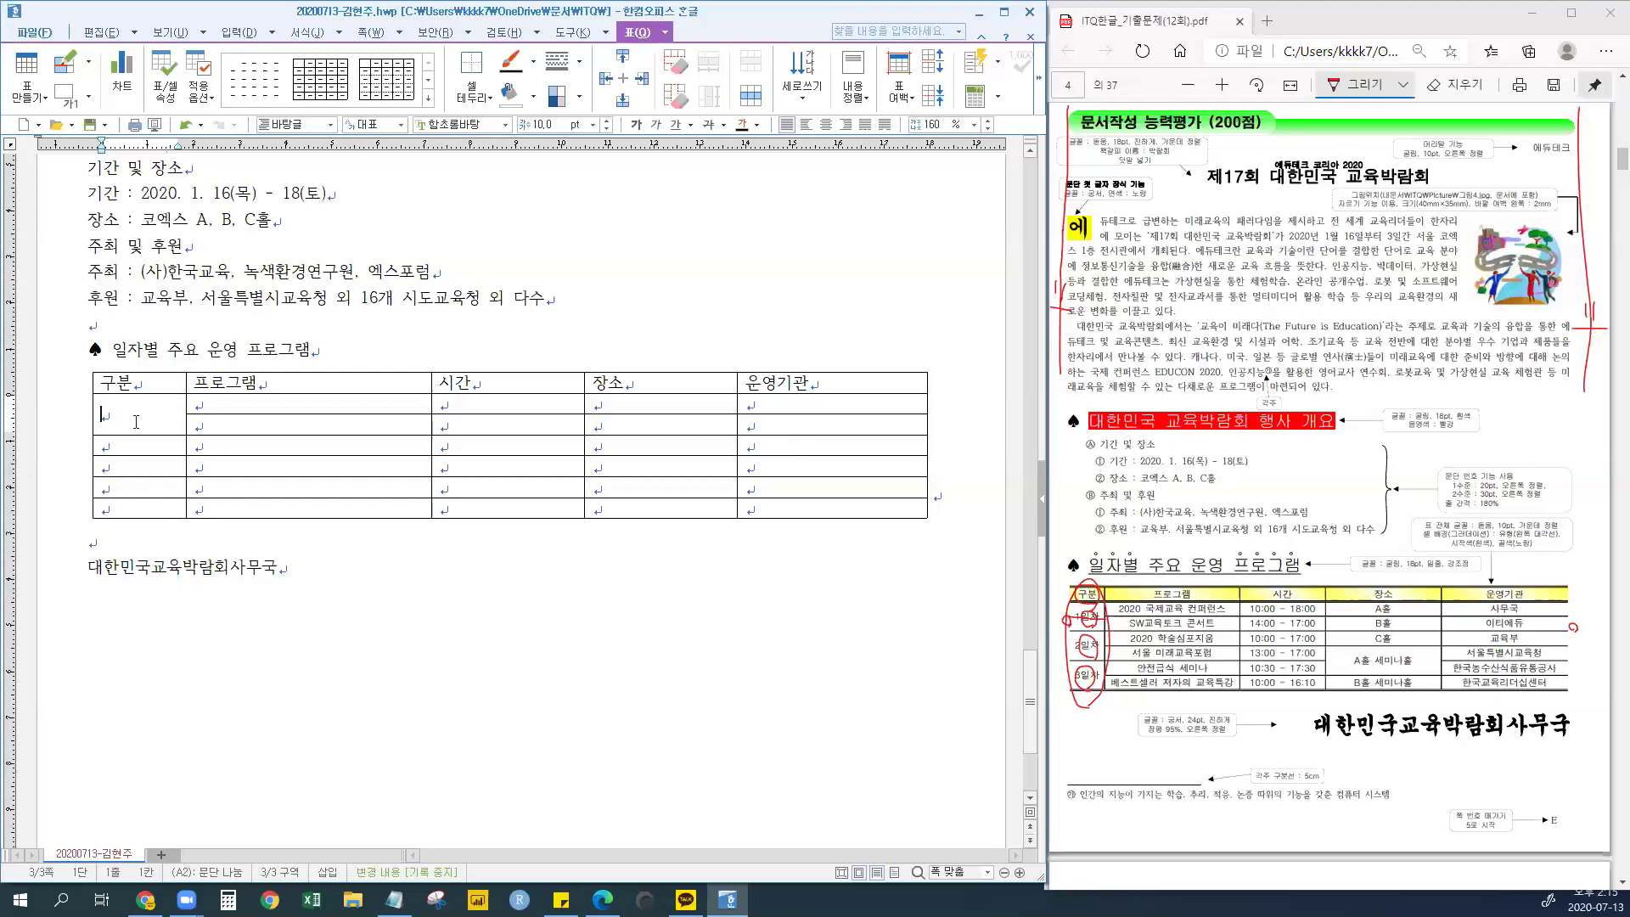
- Merge the fourth- and fifth-row cells of the 구분 column with 셀 합치기
left_click_drag(124, 446, 123, 470)
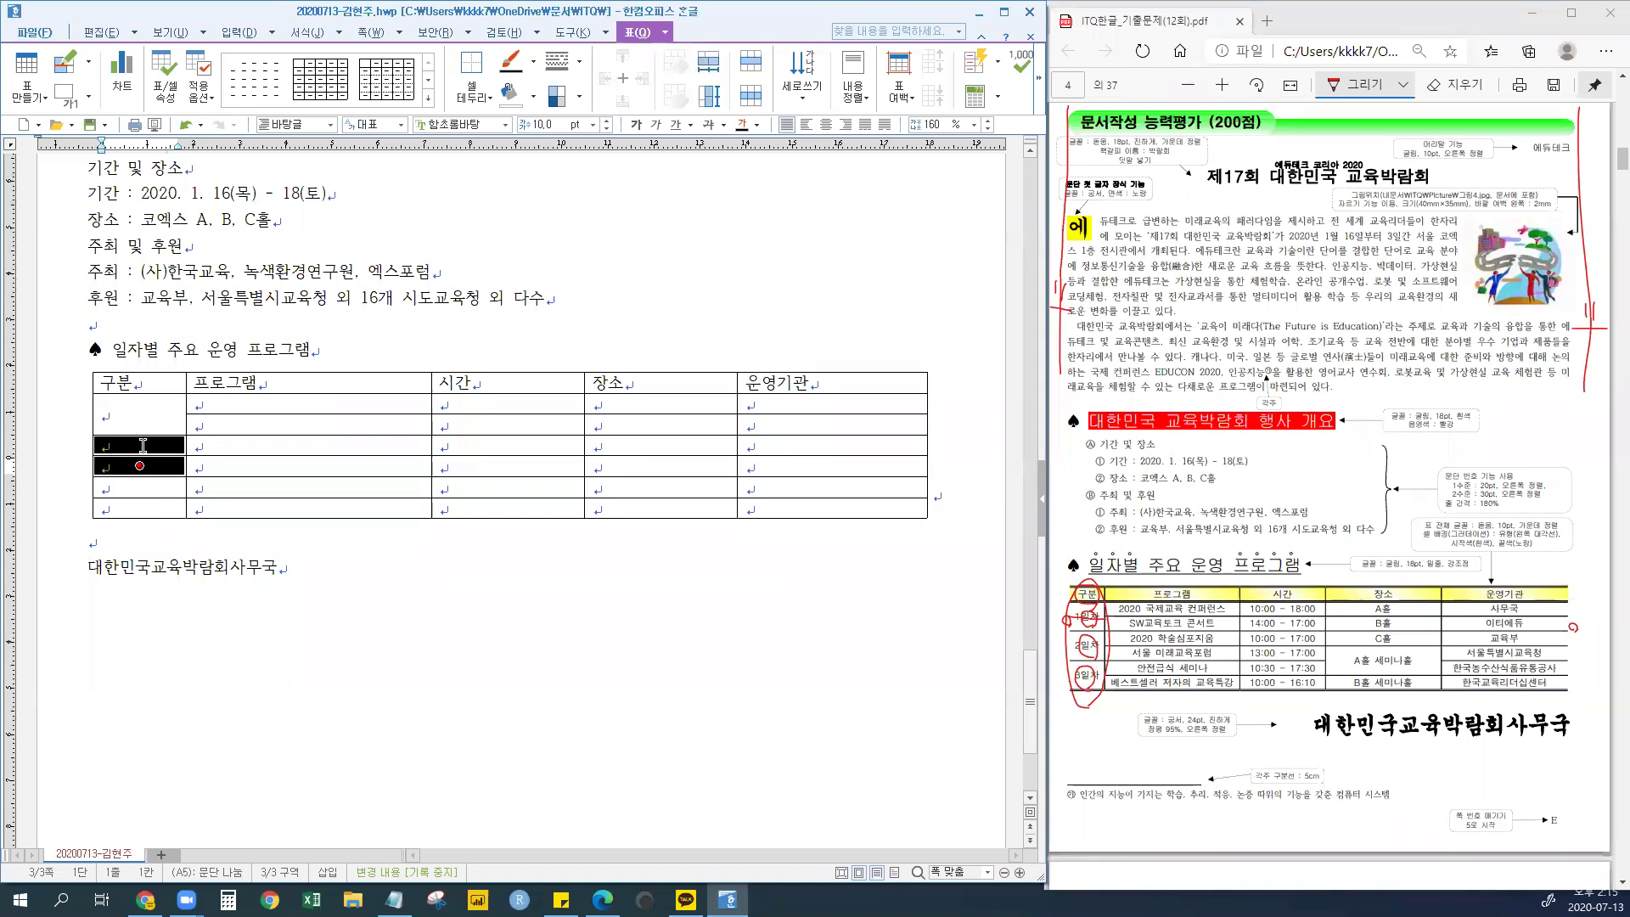
right_click(143, 446)
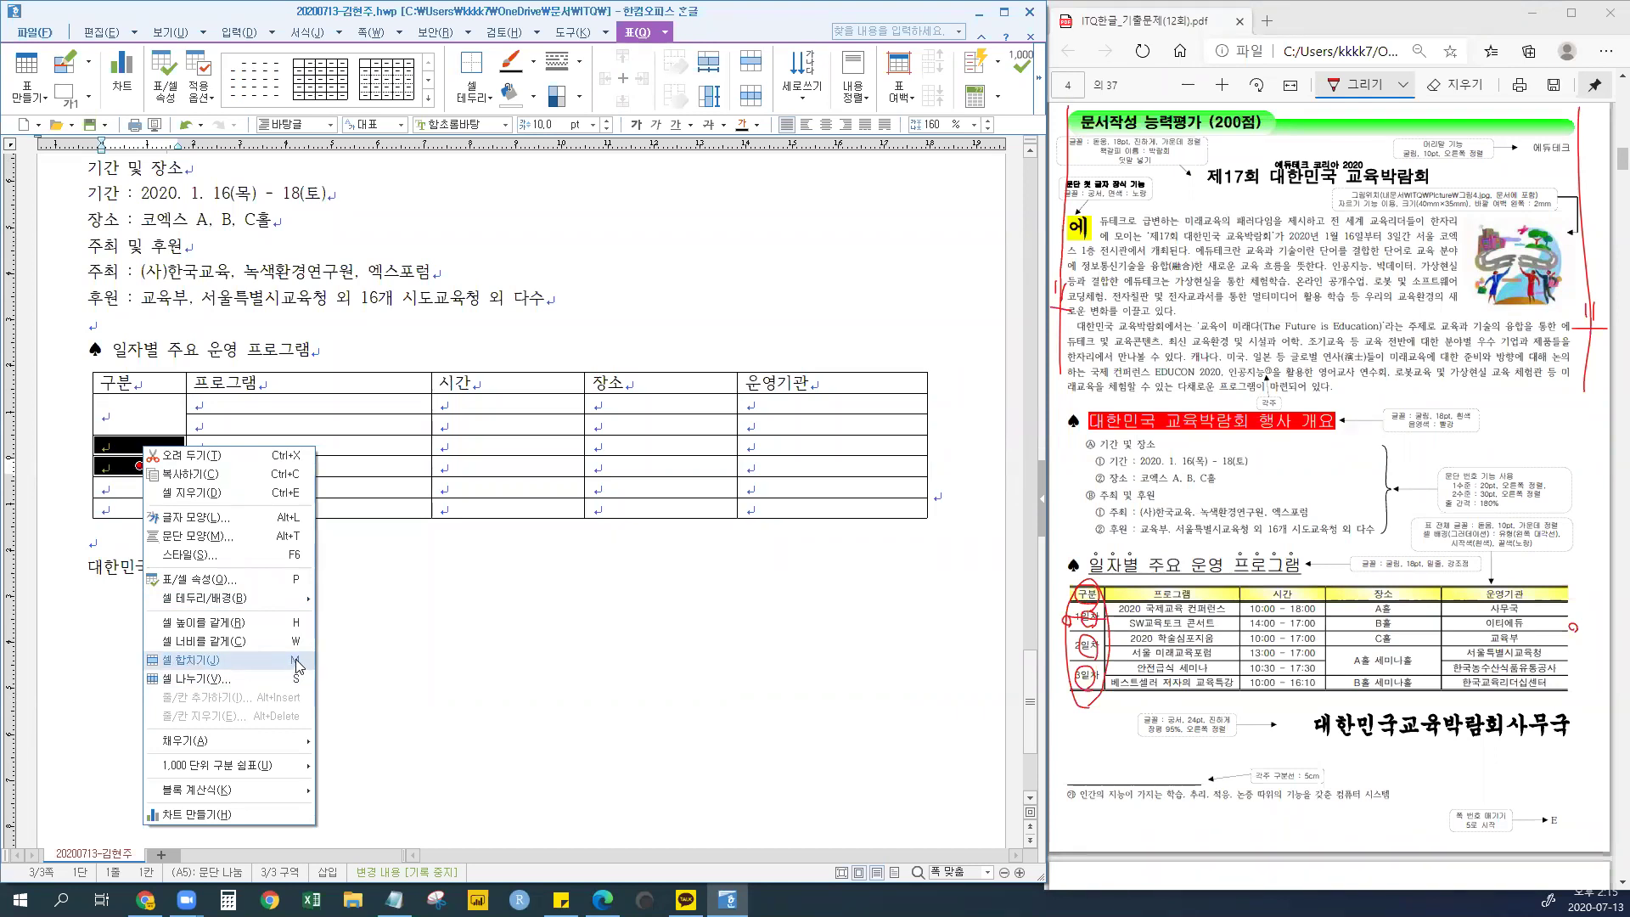
left_click(182, 661)
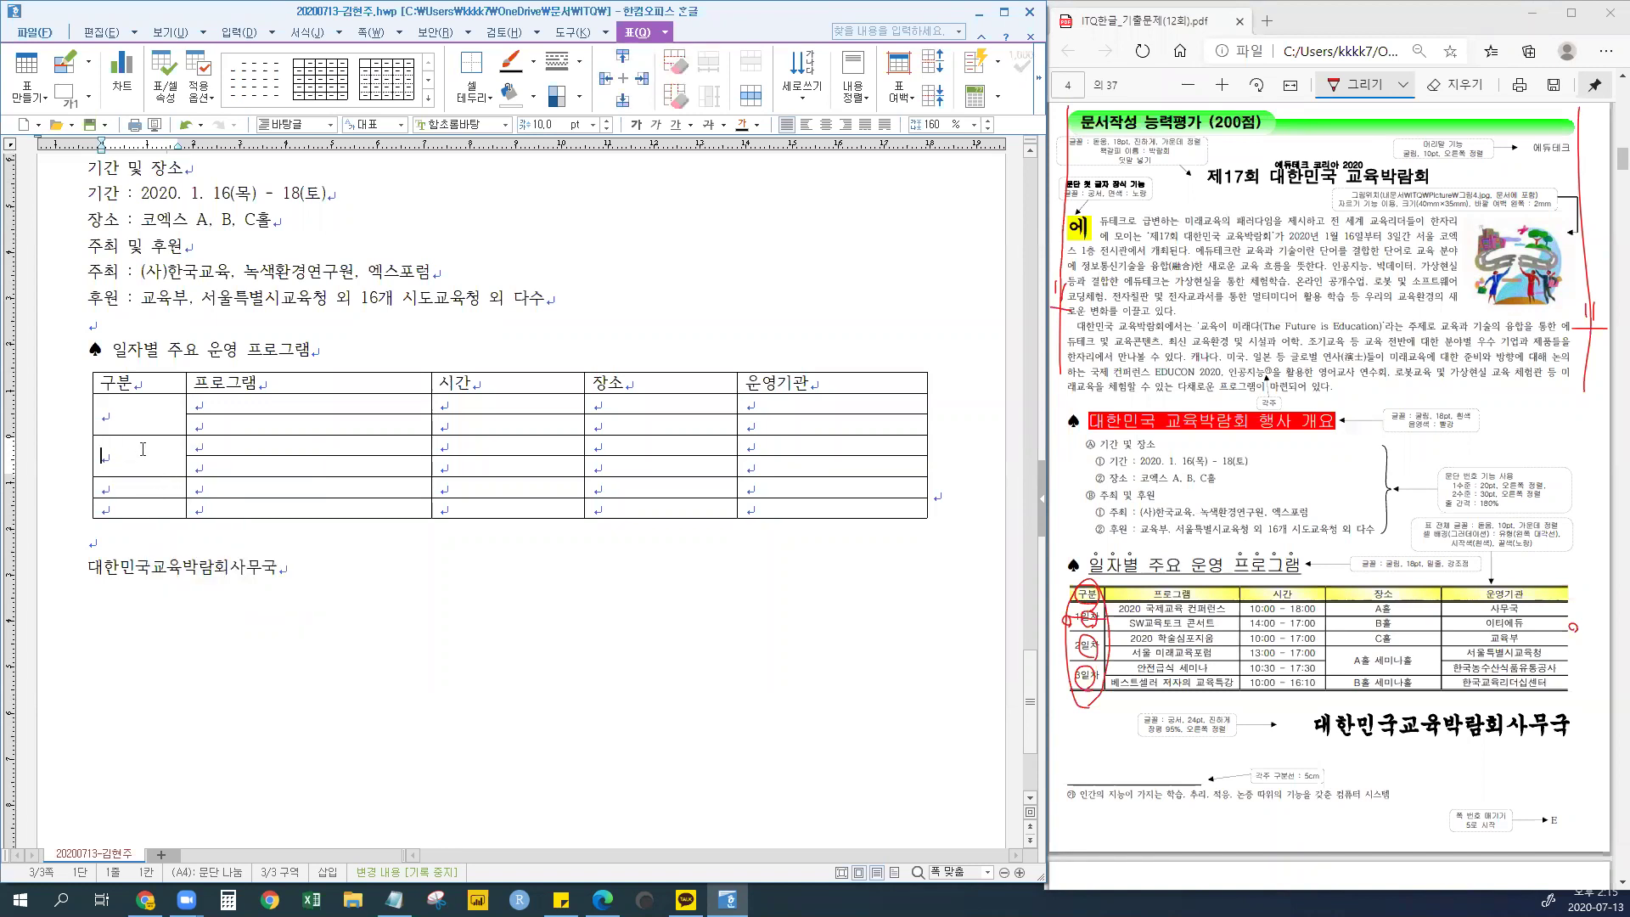
- Merge the last two cells of the 구분 column into one cell with 셀 합치기
left_click_drag(119, 489, 126, 509)
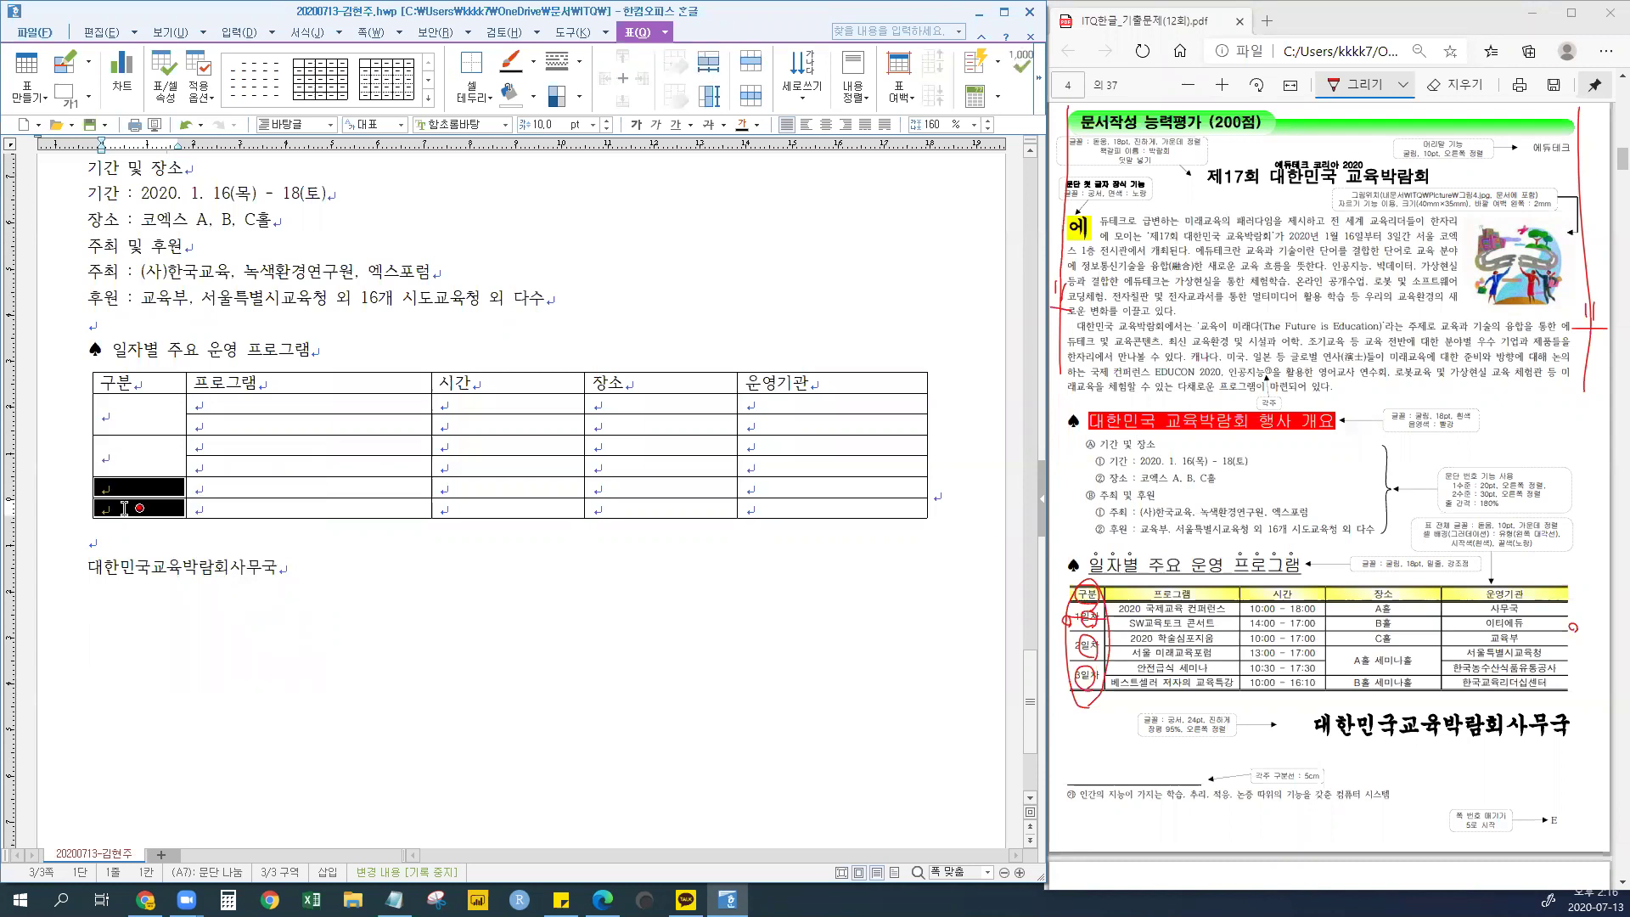
left_click_drag(134, 489, 134, 508)
left_click_drag(1046, 136, 1115, 136)
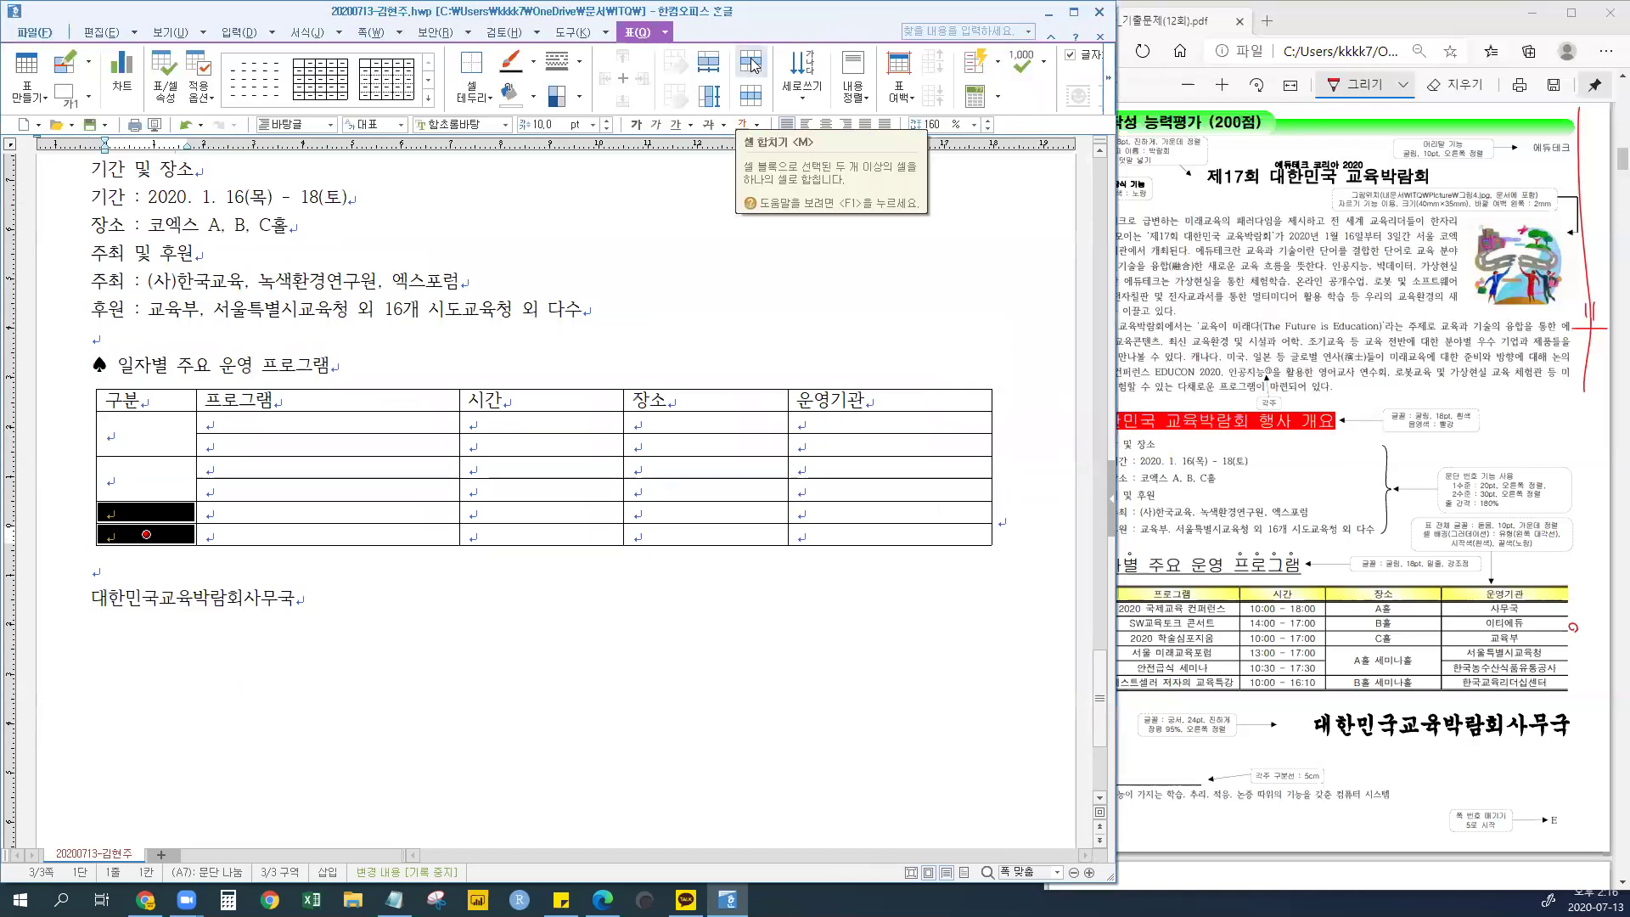
left_click(750, 66)
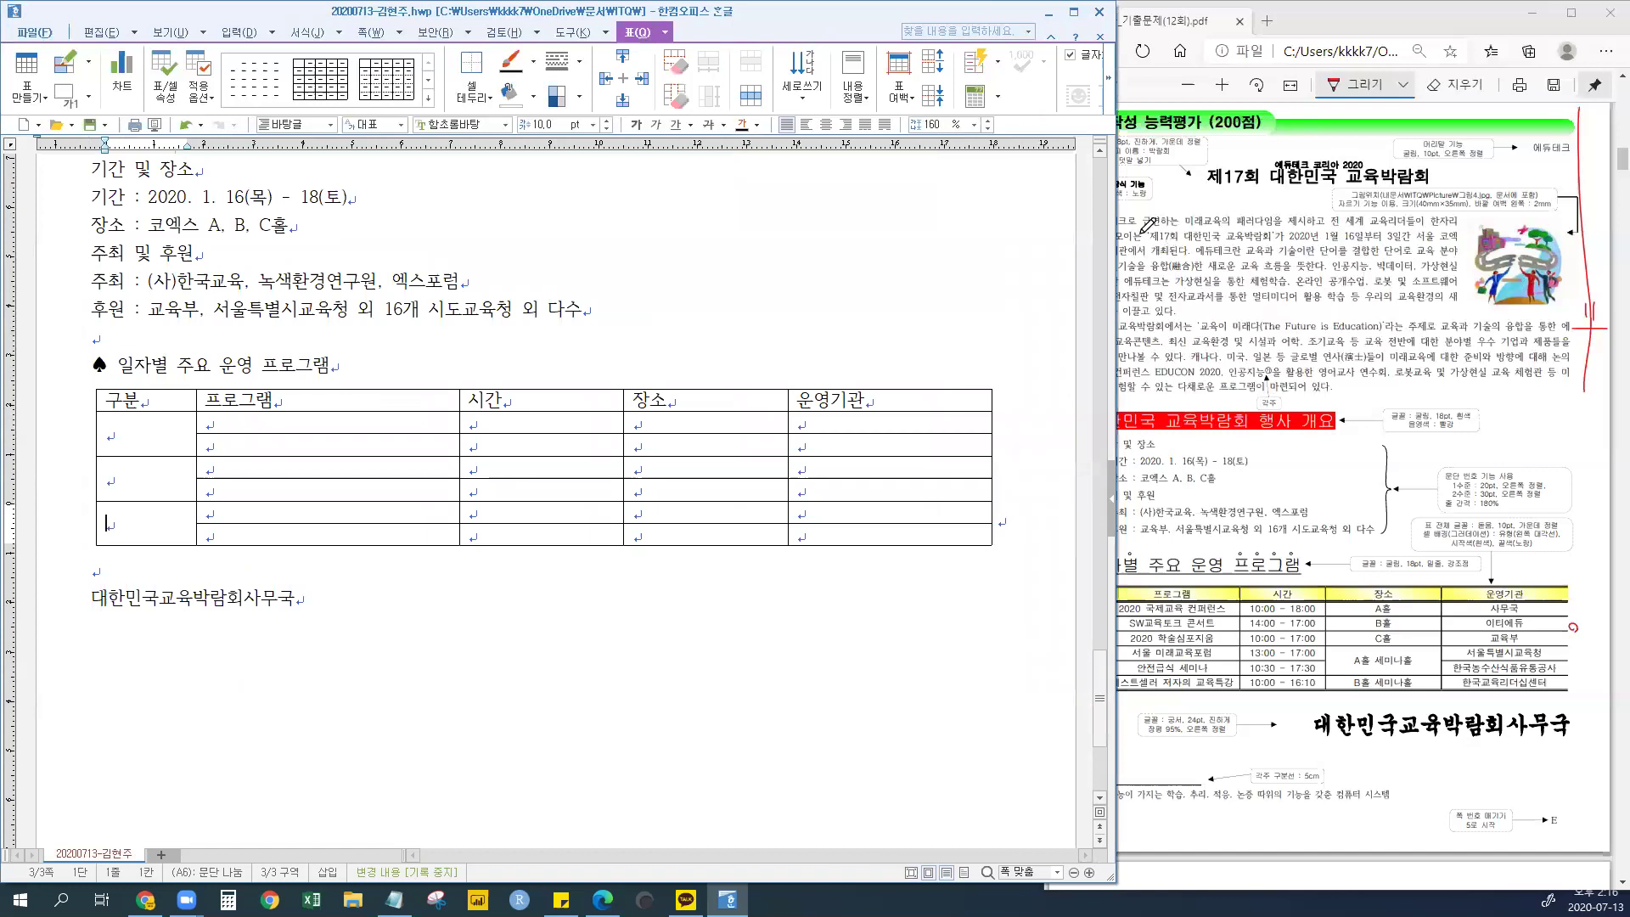
left_click_drag(1112, 231, 1028, 236)
- Merge the fifth- and sixth-row cells of the 장소 column into one cell
left_click_drag(246, 403, 248, 470)
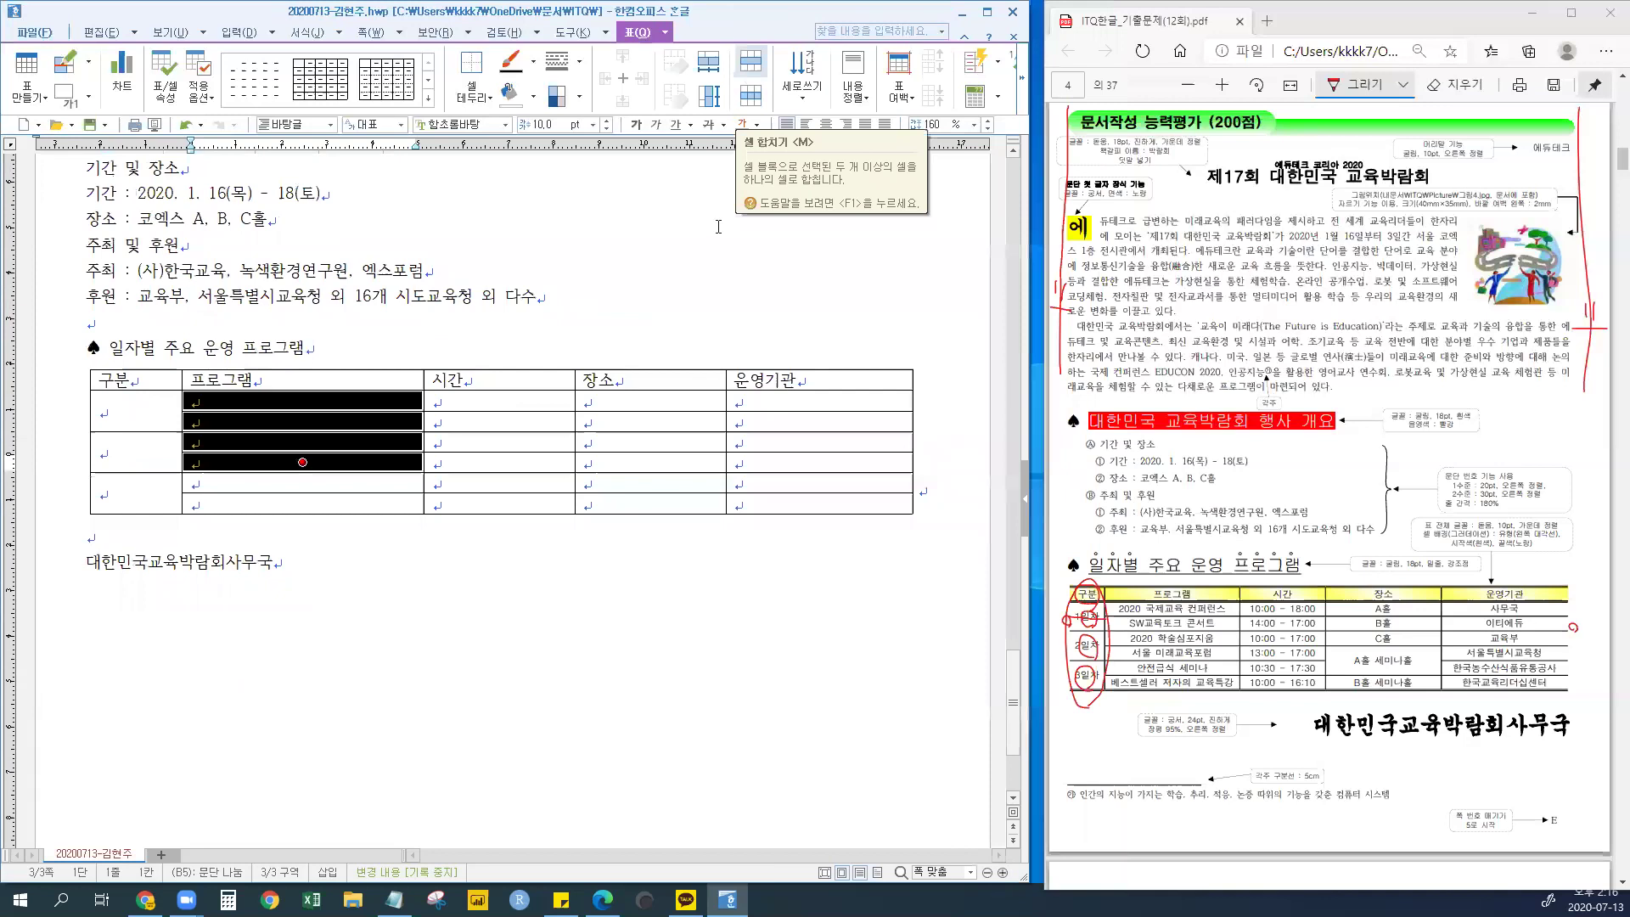
left_click(343, 665)
left_click_drag(611, 461, 613, 484)
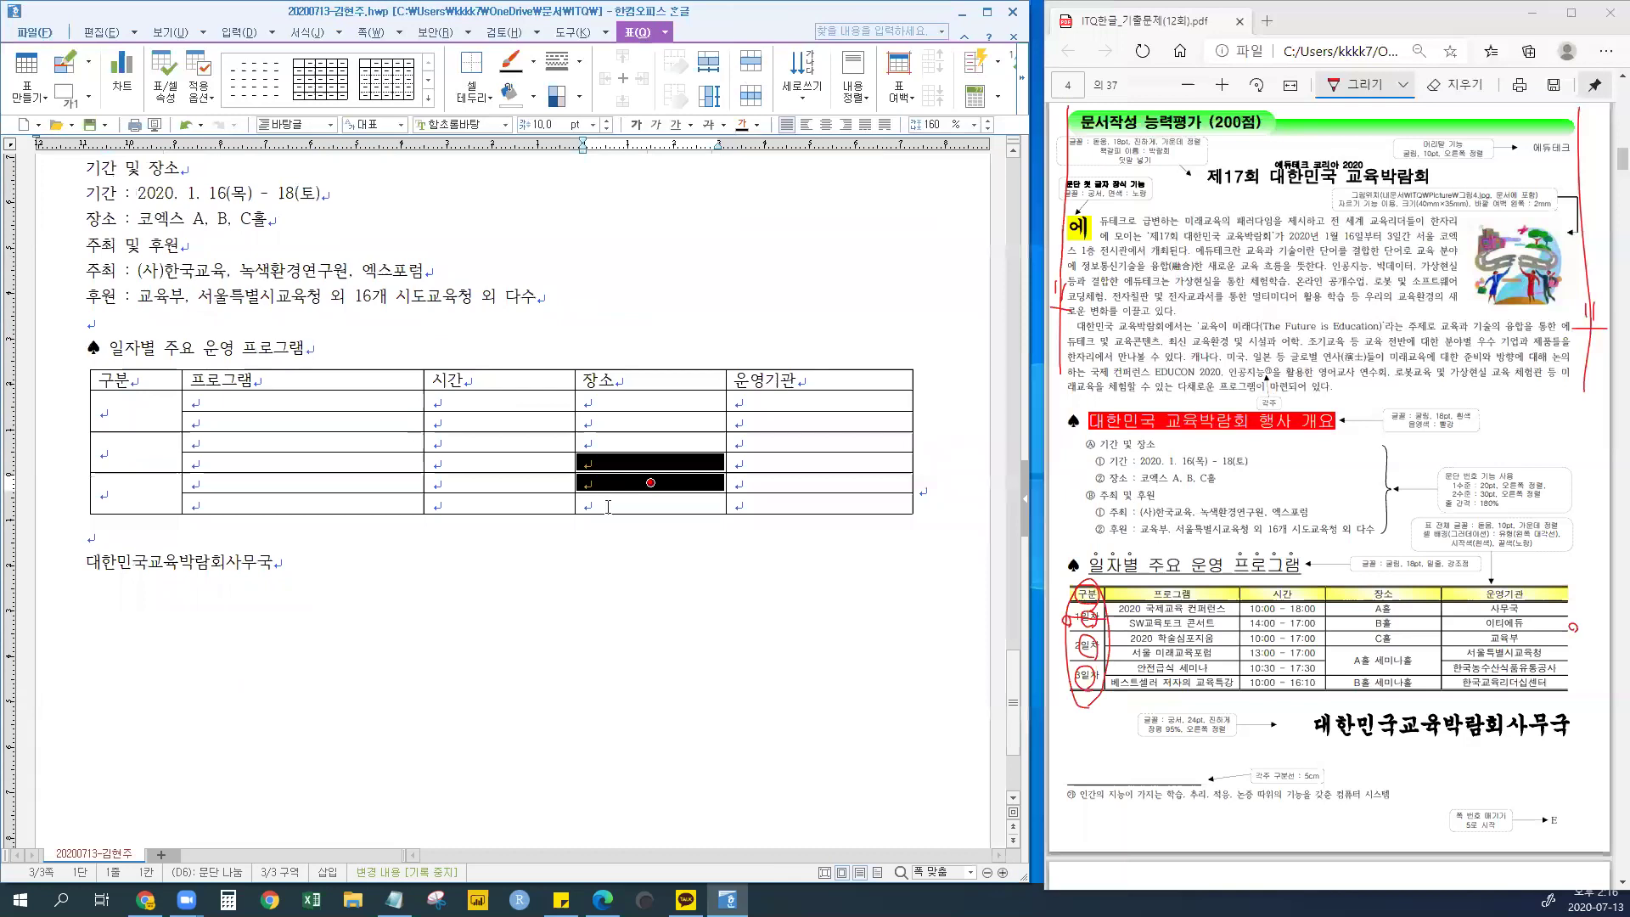
left_click(608, 506)
left_click_drag(609, 463, 625, 478)
key("m")
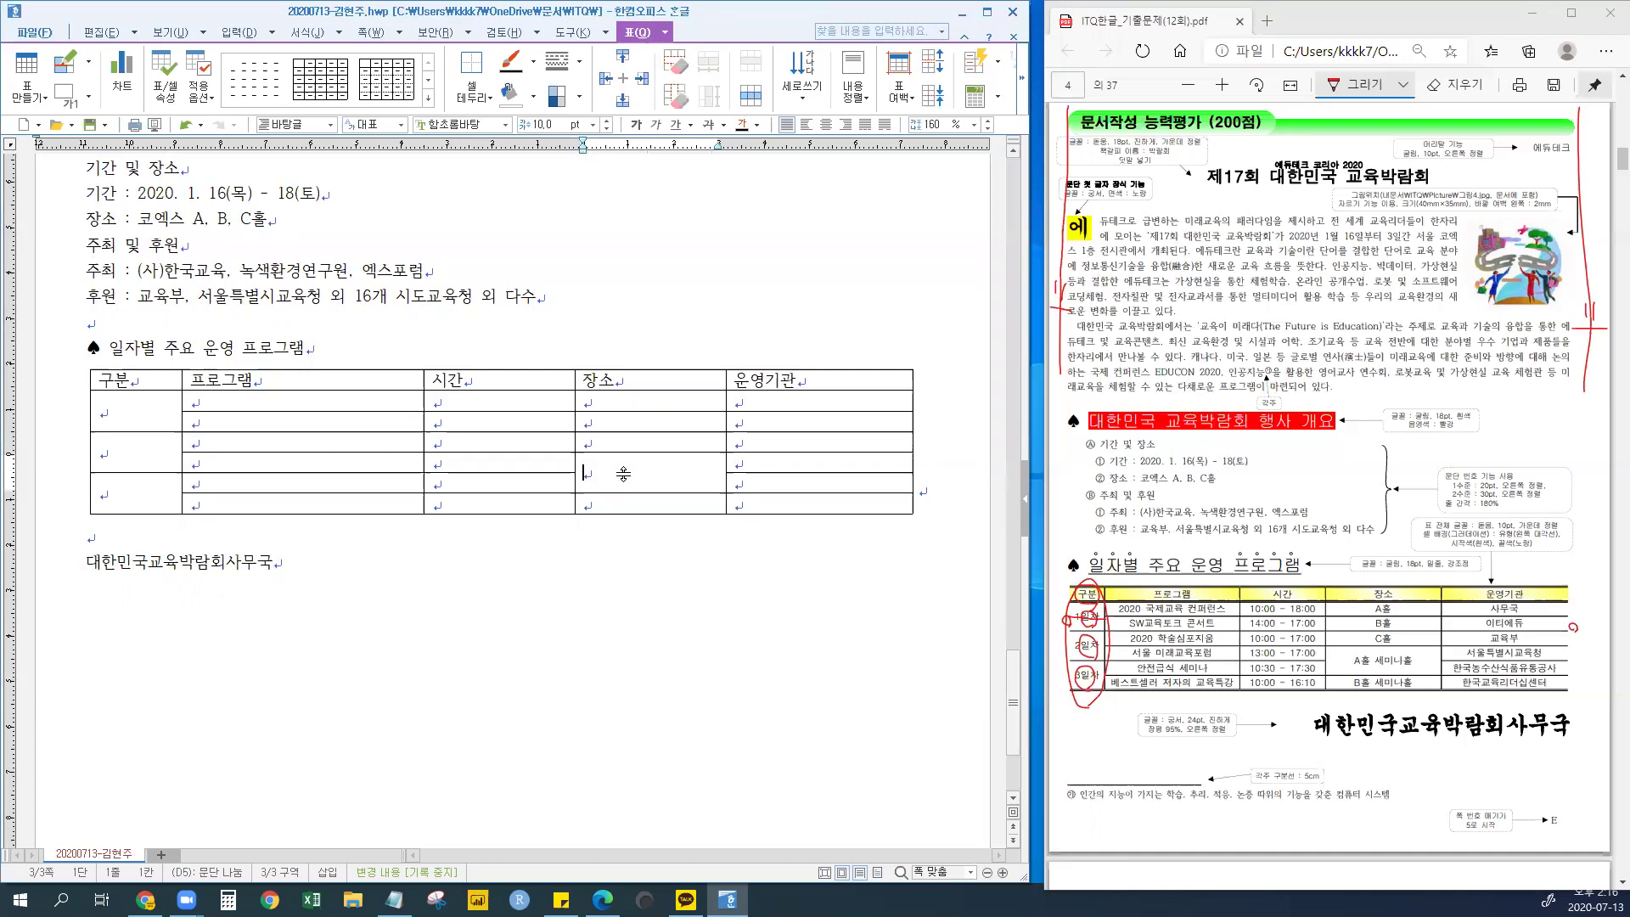
- Enter 1일차 in the first merged 구분 cell and 2020 국제교육 컨퍼런스 as the second row's program
left_click(128, 418)
type("1일자")
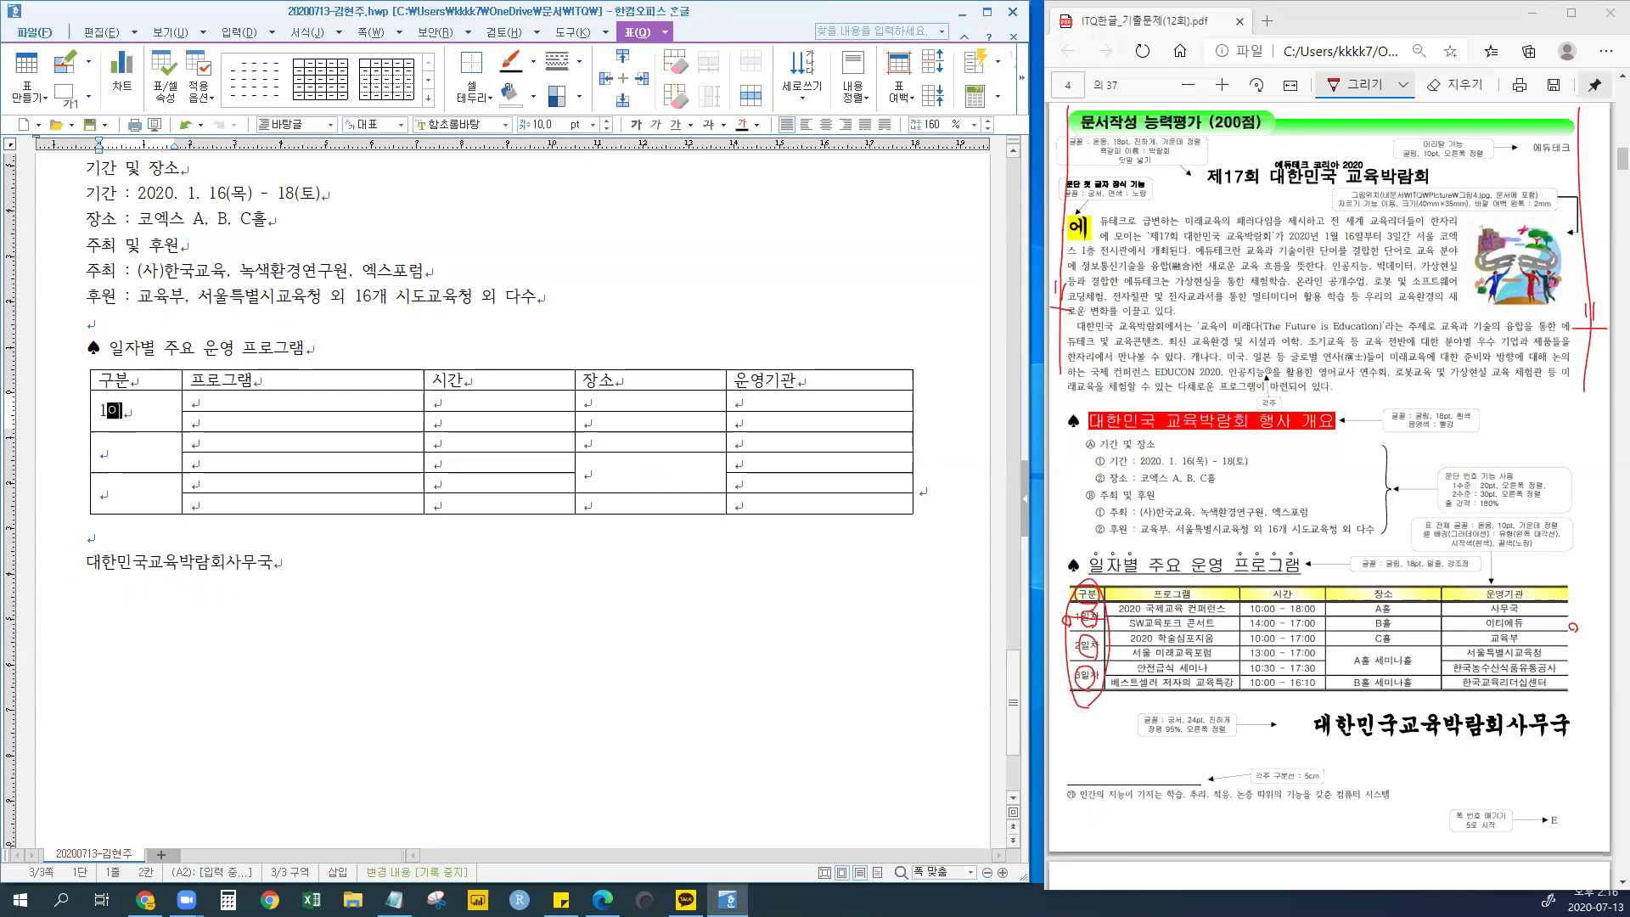
key("Tab")
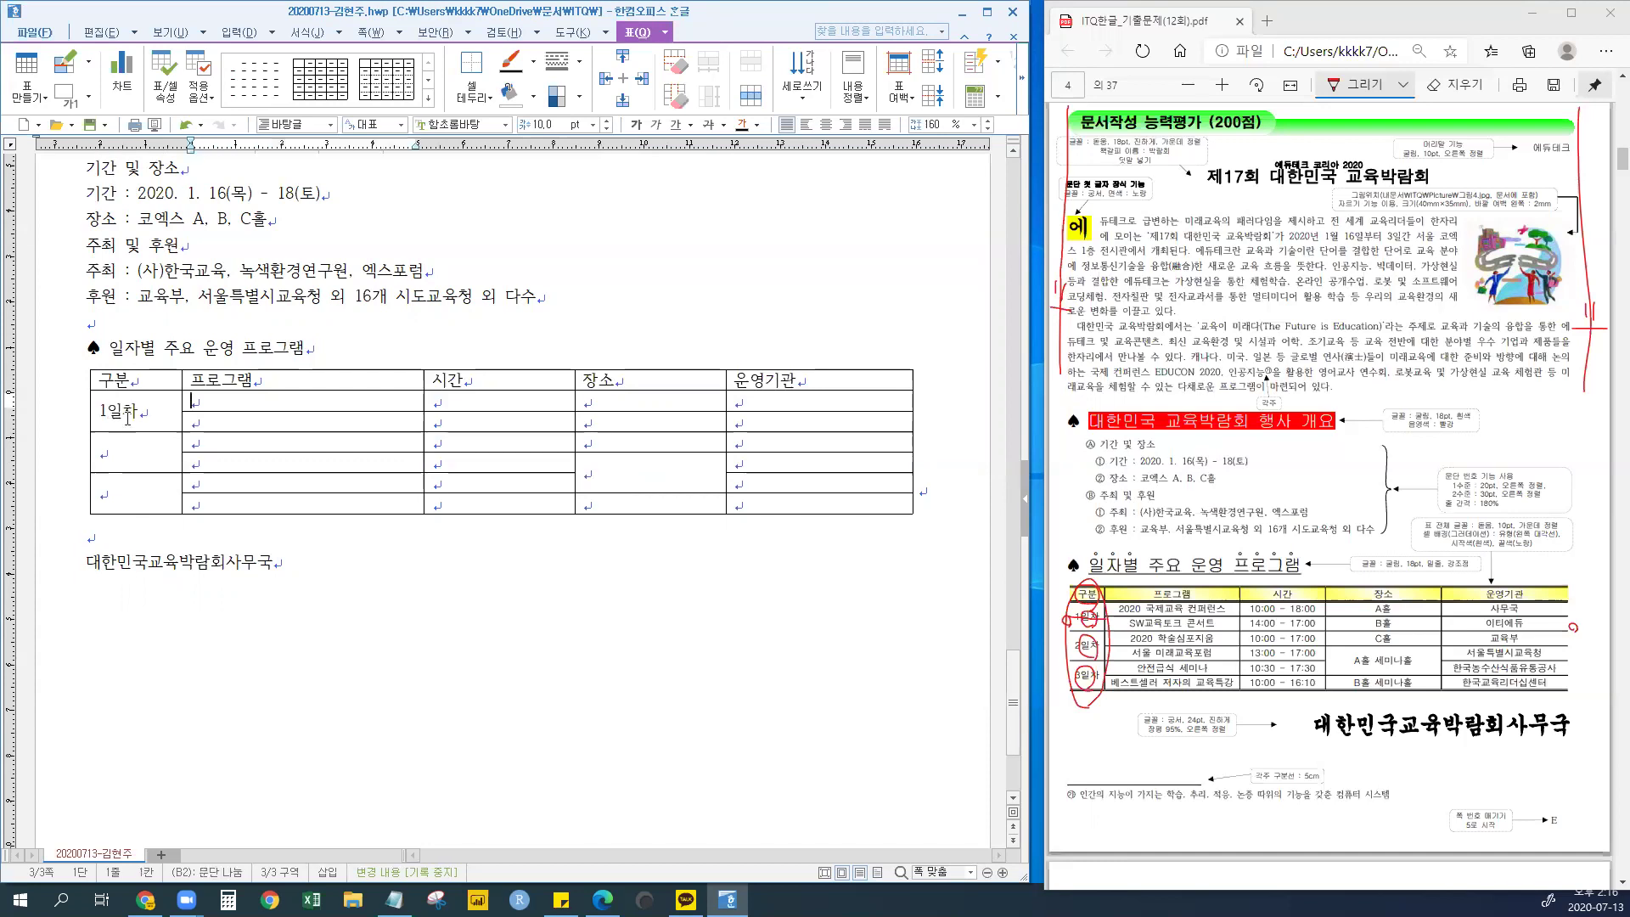
type("2020 국제교육 컨")
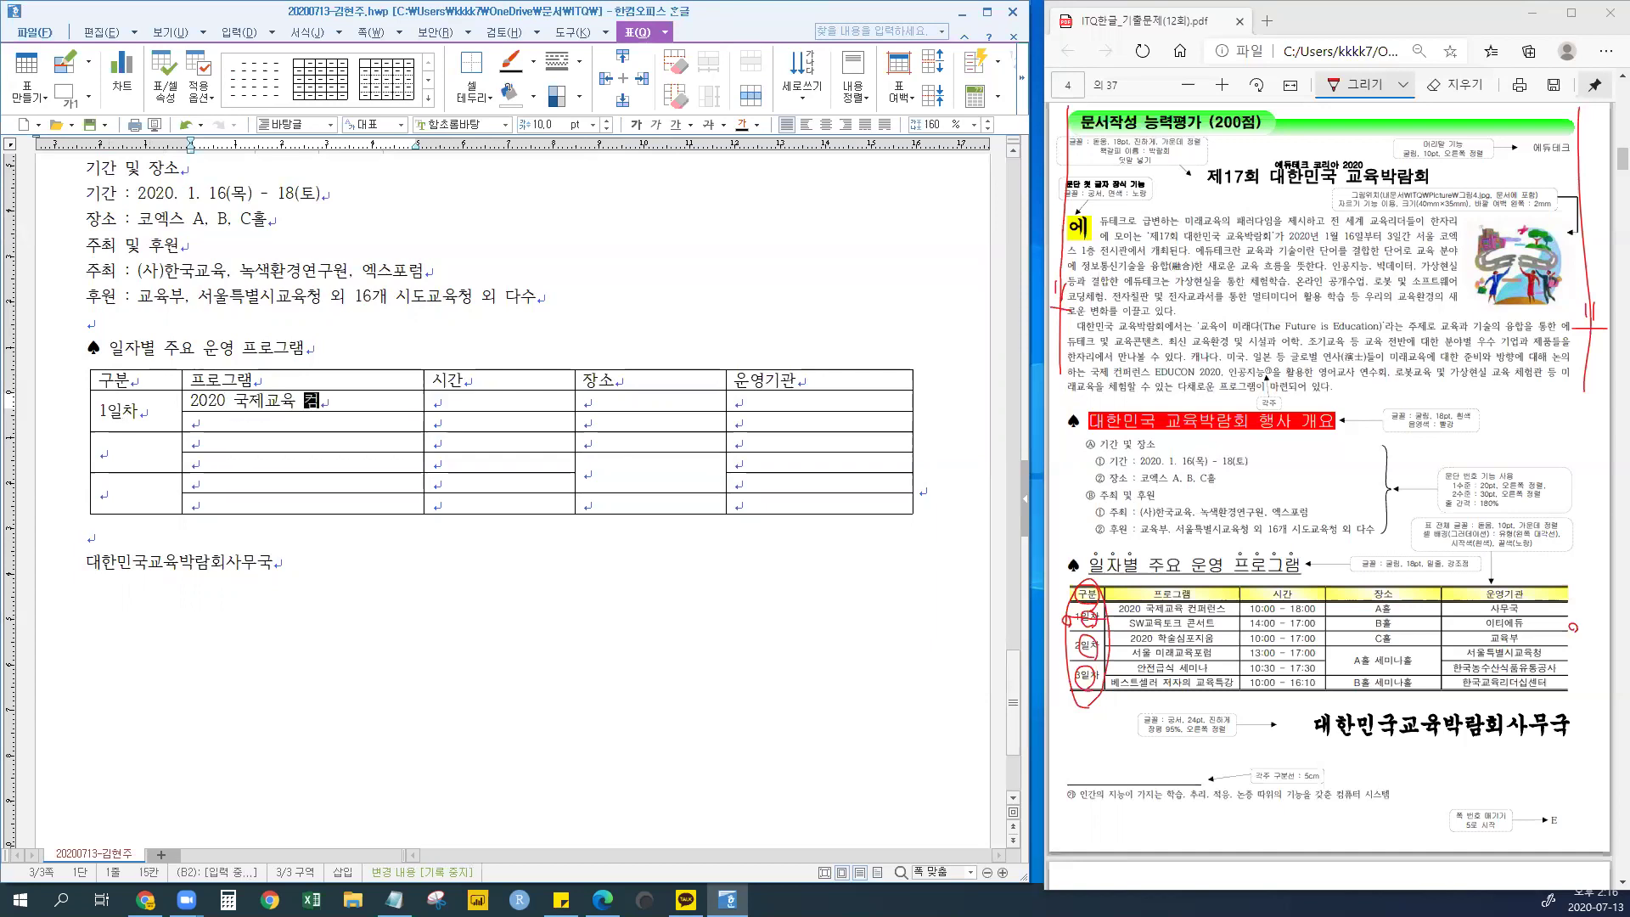
type("퍼런스")
key("Tab")
- Complete the second row with time 10:00 - 18:00, place A홀 and organizer 사무국
type("10:0")
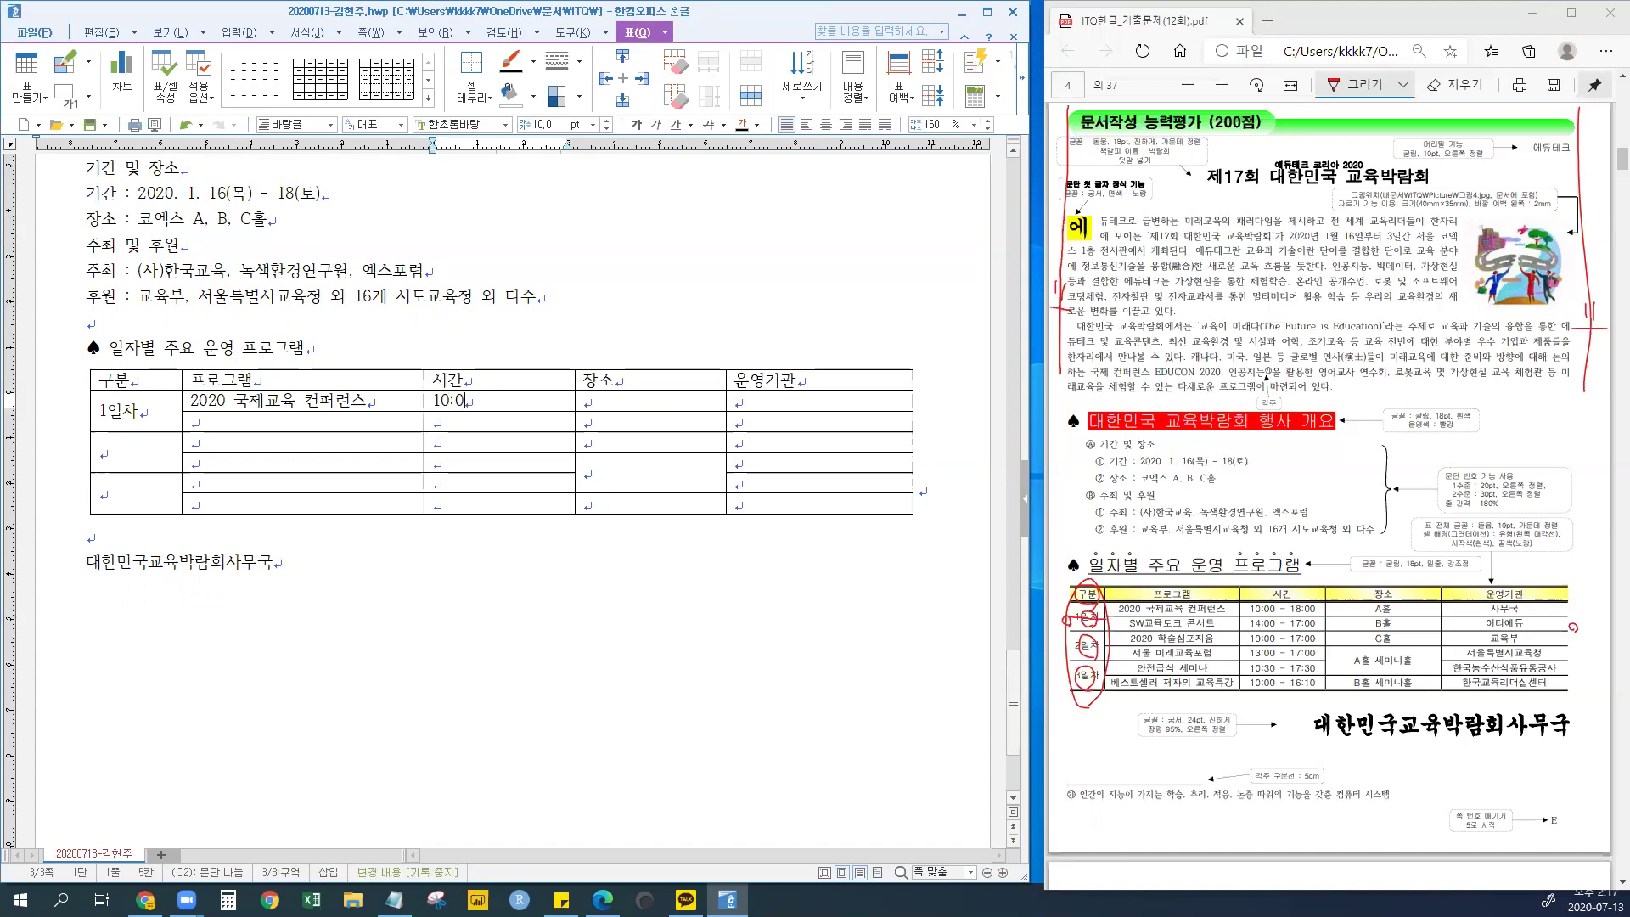
type("0 - 18:00")
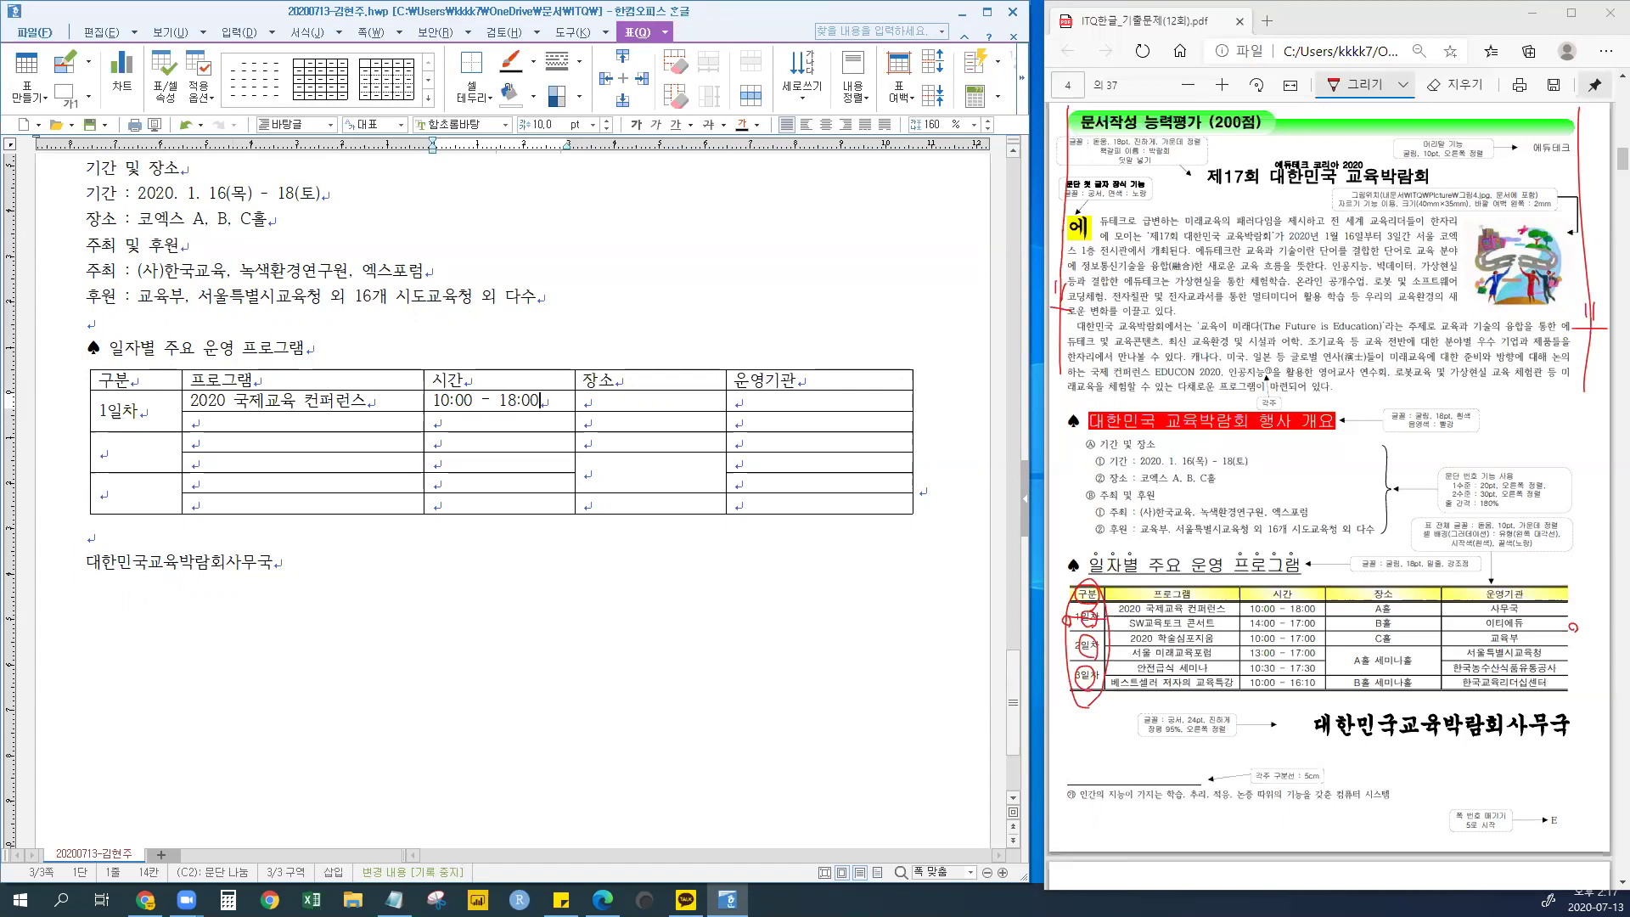
key("Tab")
type("A홀")
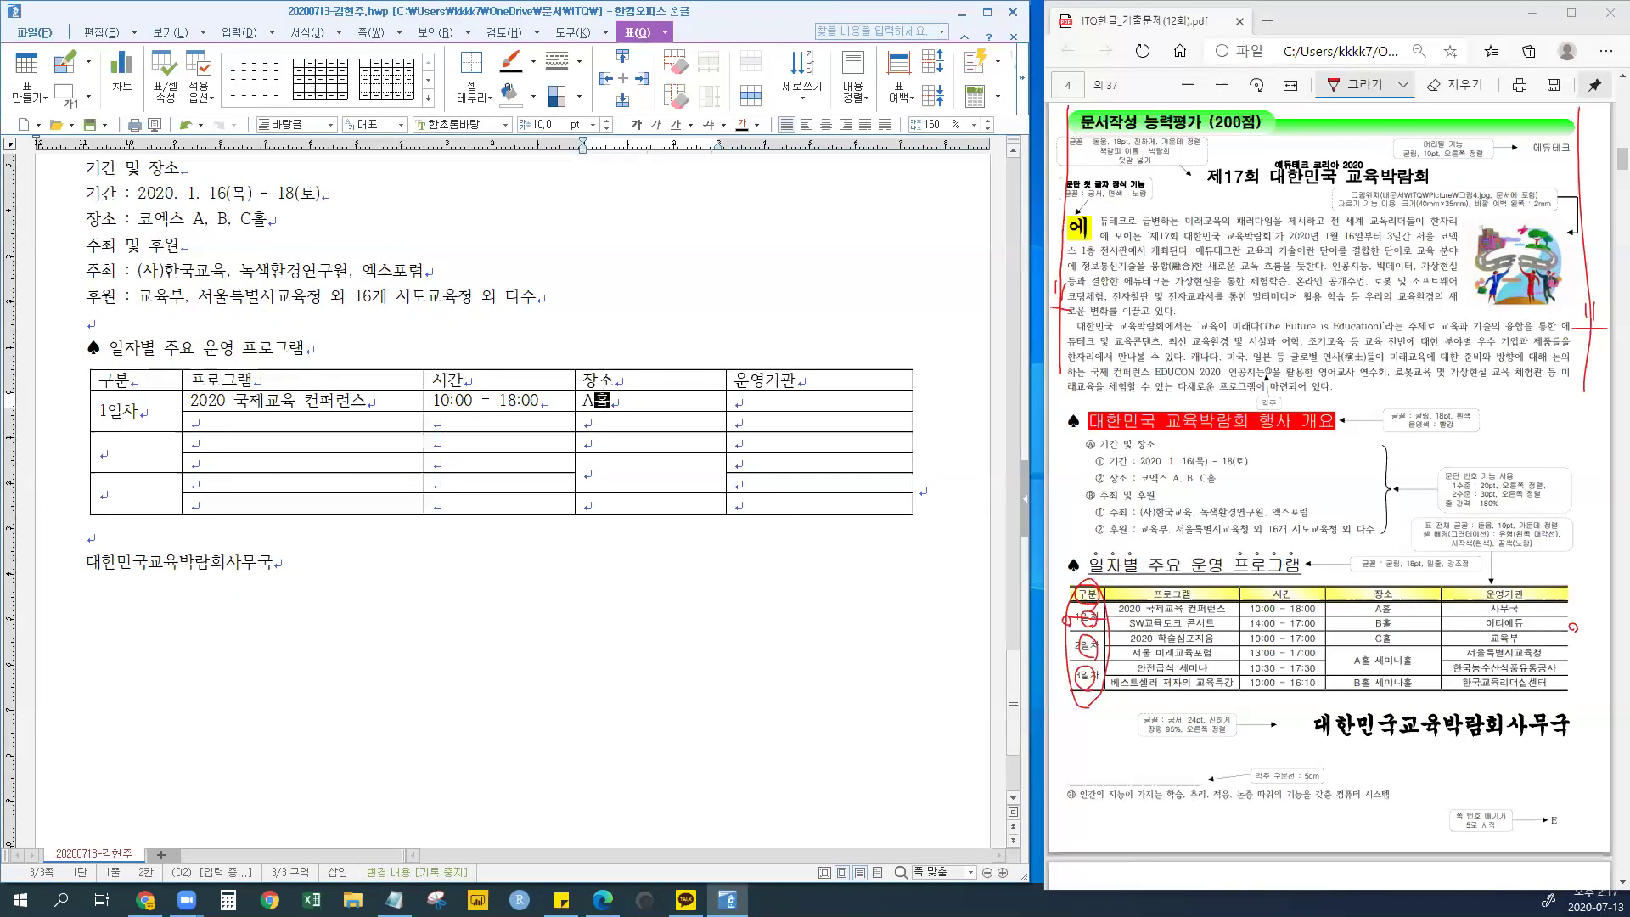
key("Tab")
type("사무국")
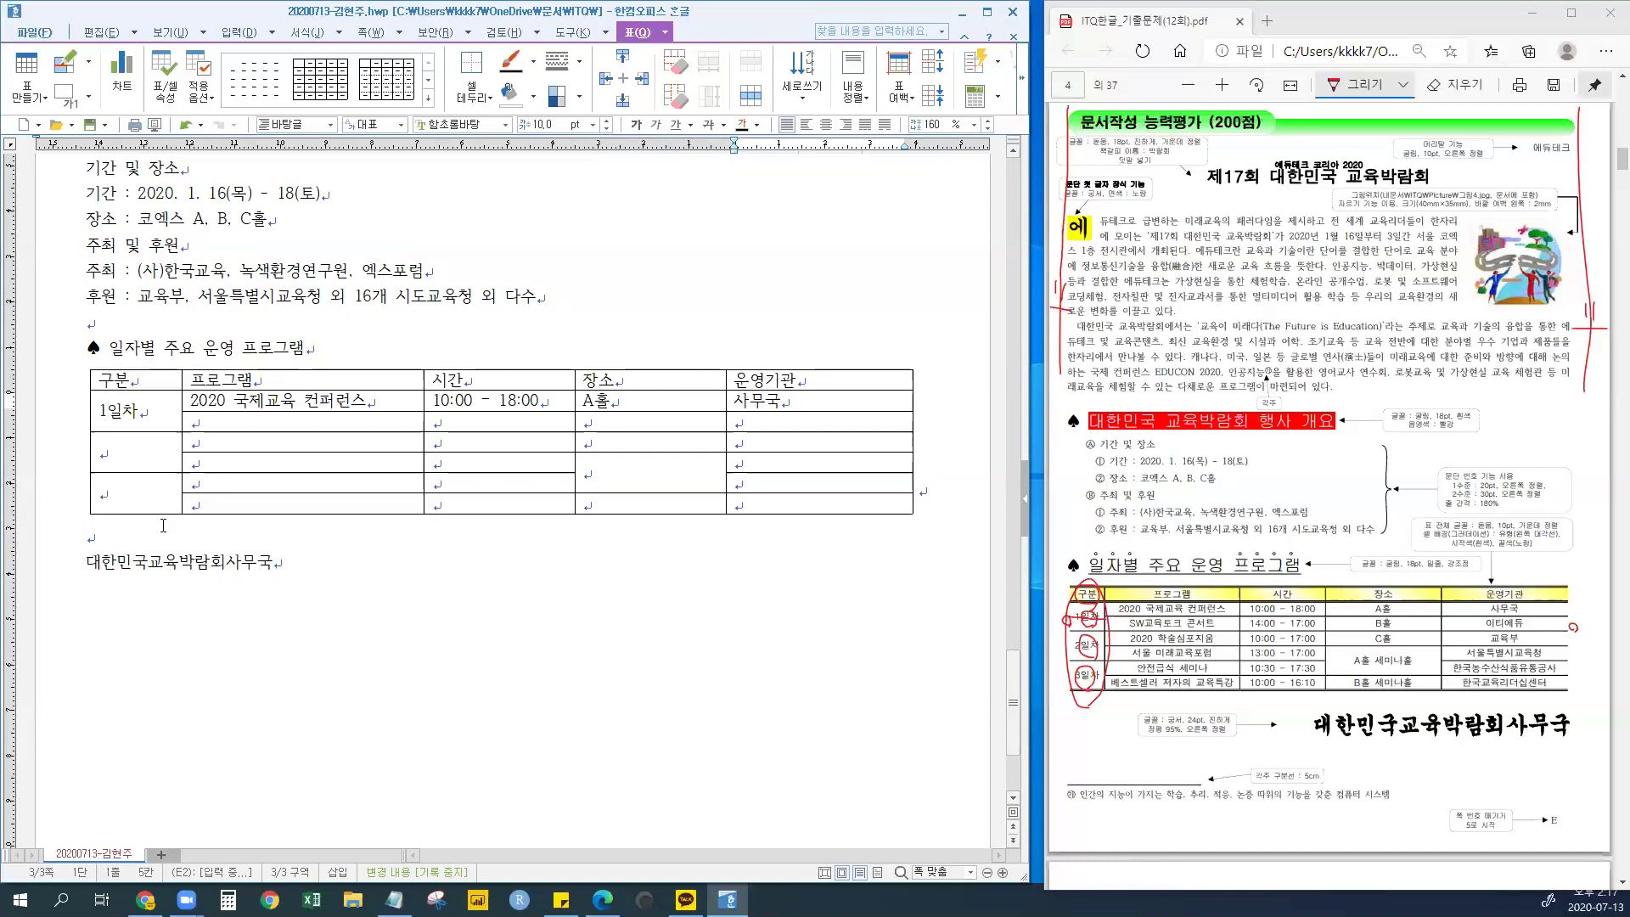
- Enter 3일차 in the last merged 구분 cell and 베스트셀러 저자의 교육특강 as the last row's program
left_click(214, 505)
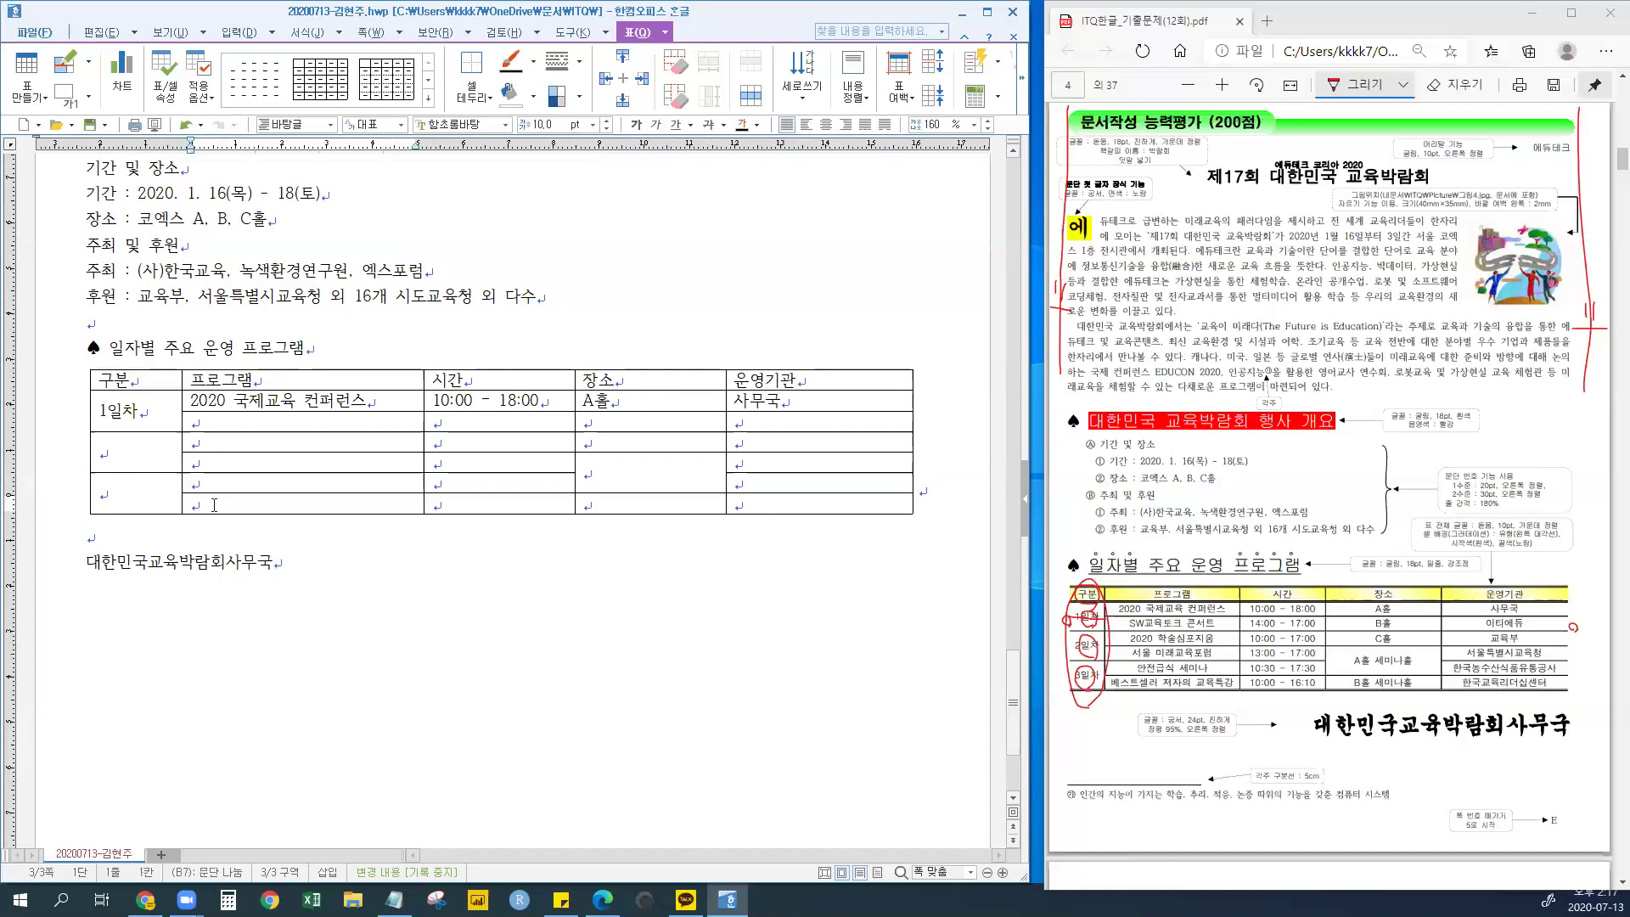
key("Left")
type("3일차")
left_click(214, 505)
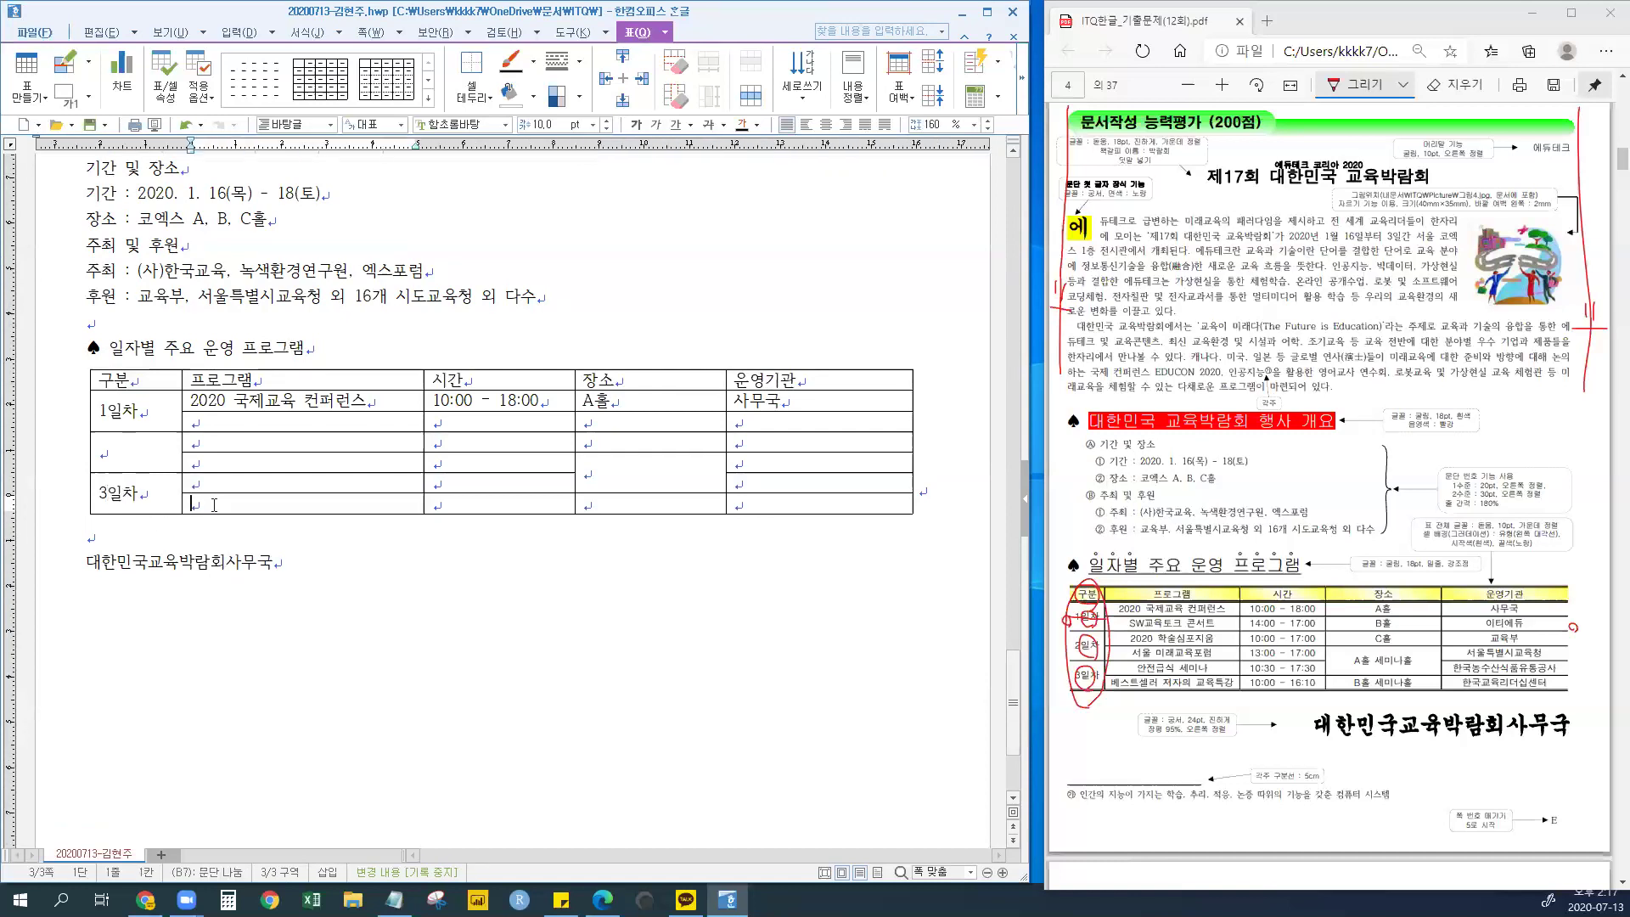
type("베스트셀러 저장")
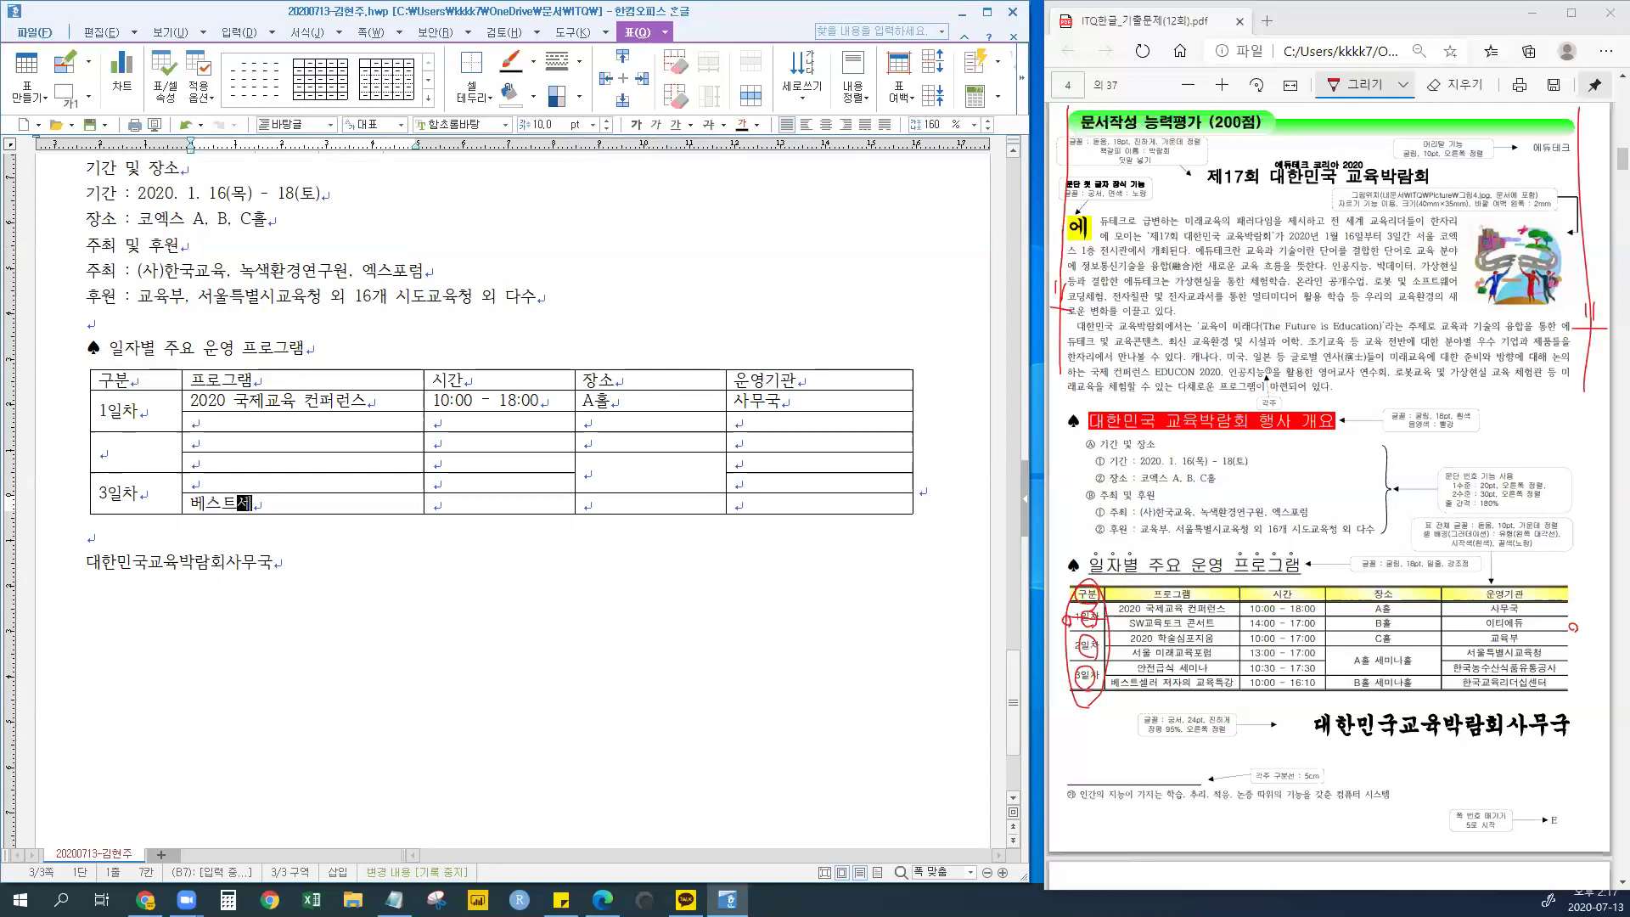
type("의 교육특ㄱ")
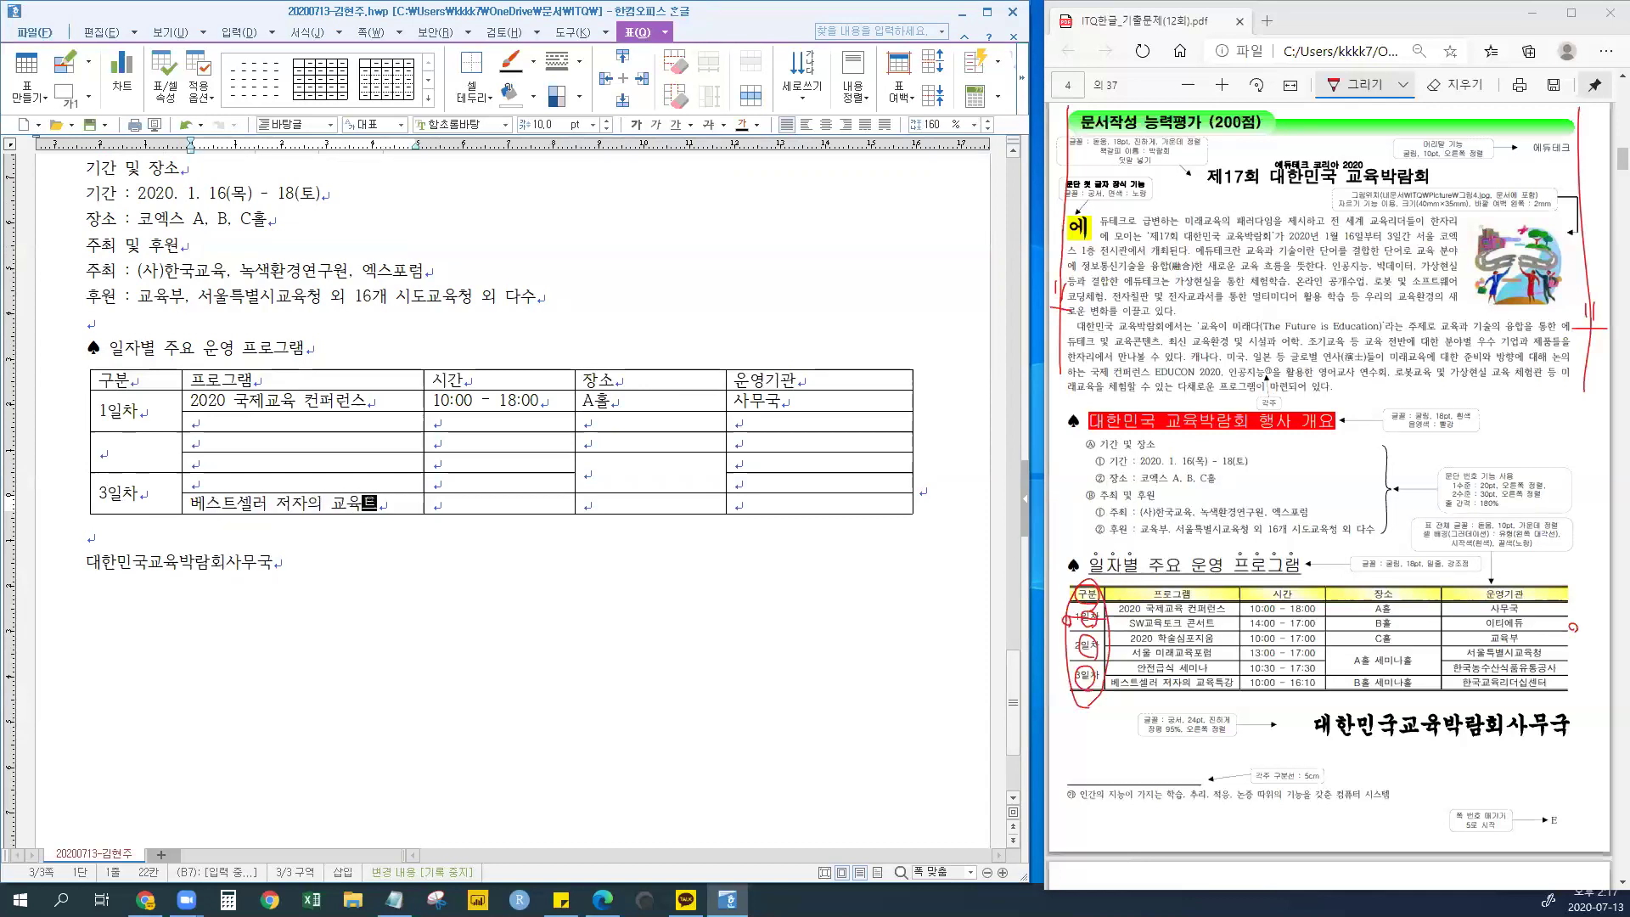
type("ㅏㅇ")
- Complete the last row with time 10:00 - 16:10, place B홀 세미나홀 and organizer 한국교육리더십센터
key("Tab")
type("10")
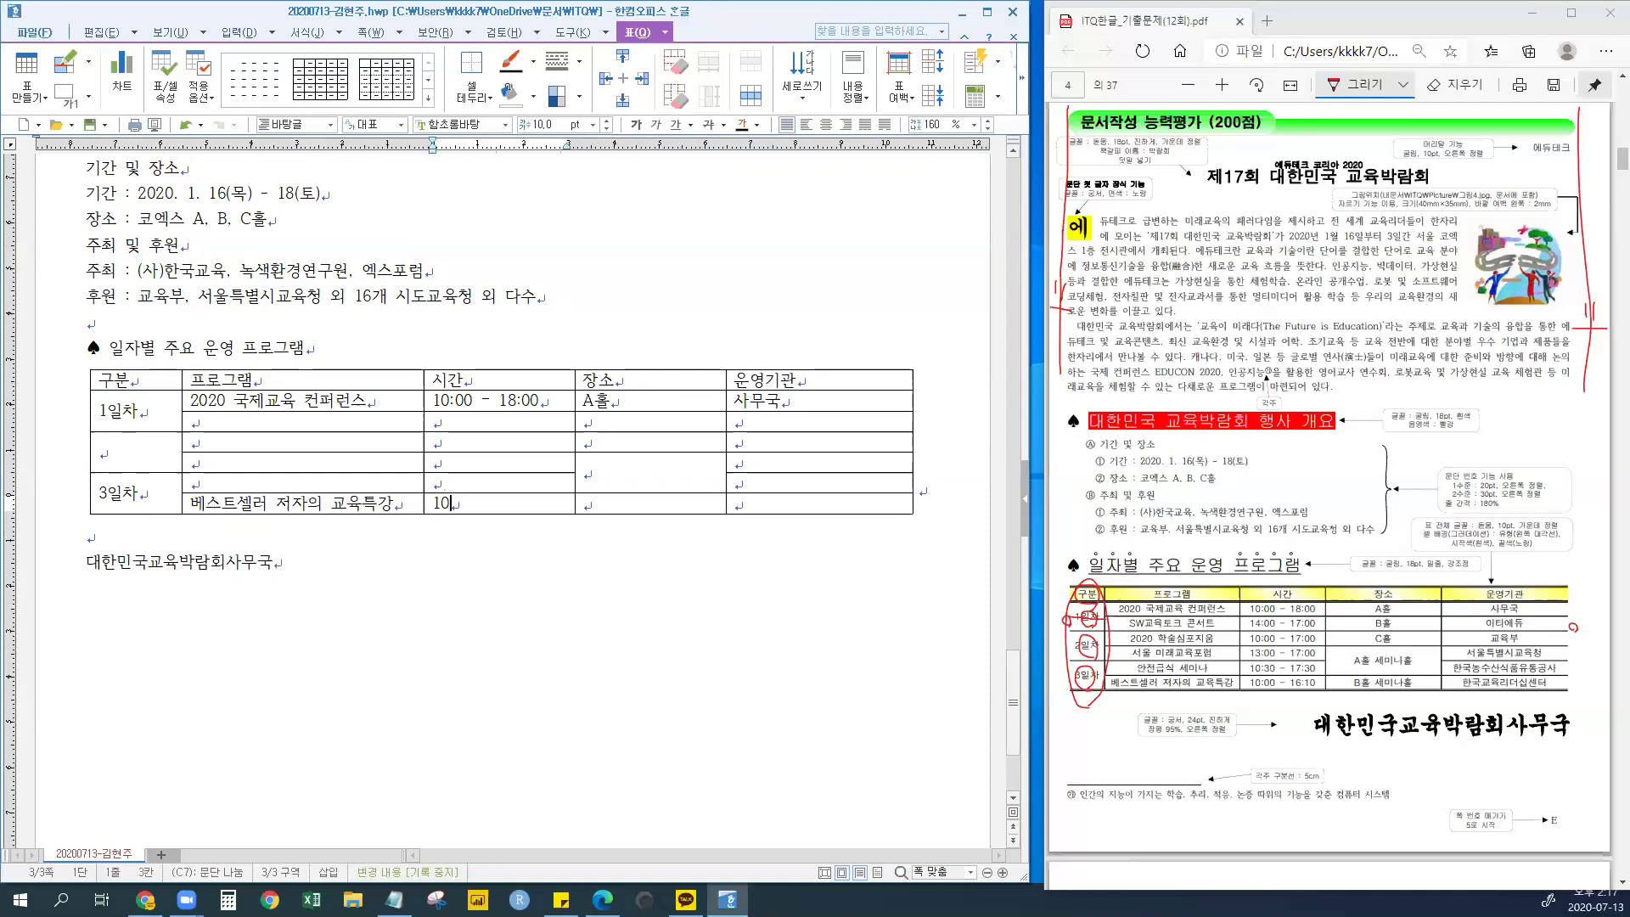
type(":00 - 1")
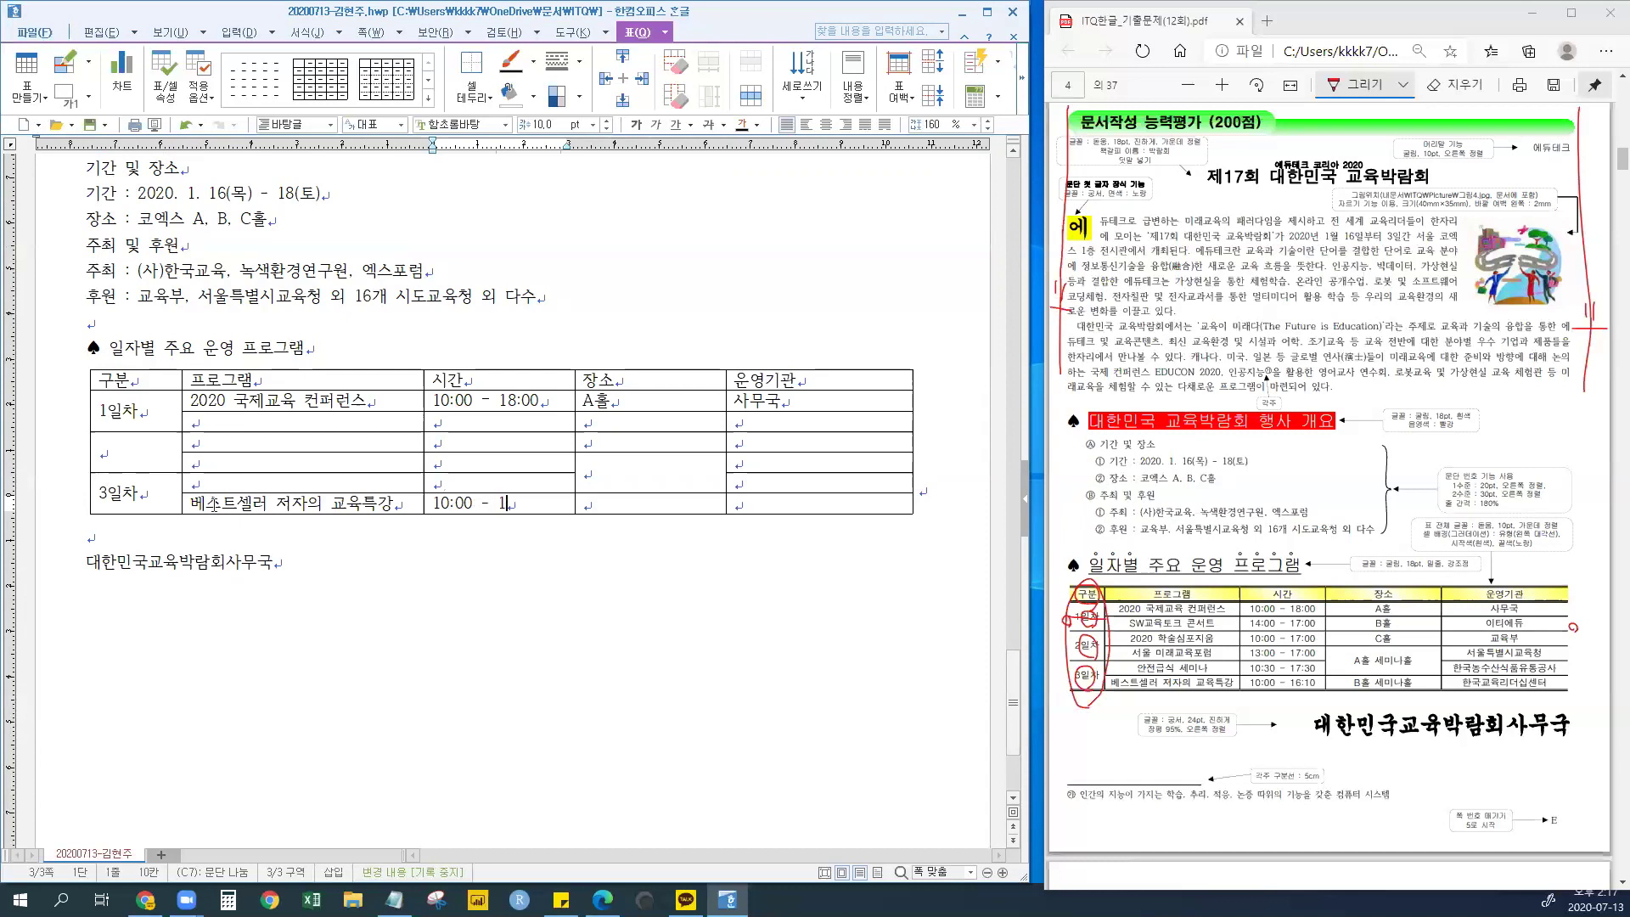
type("6:10")
key("Tab")
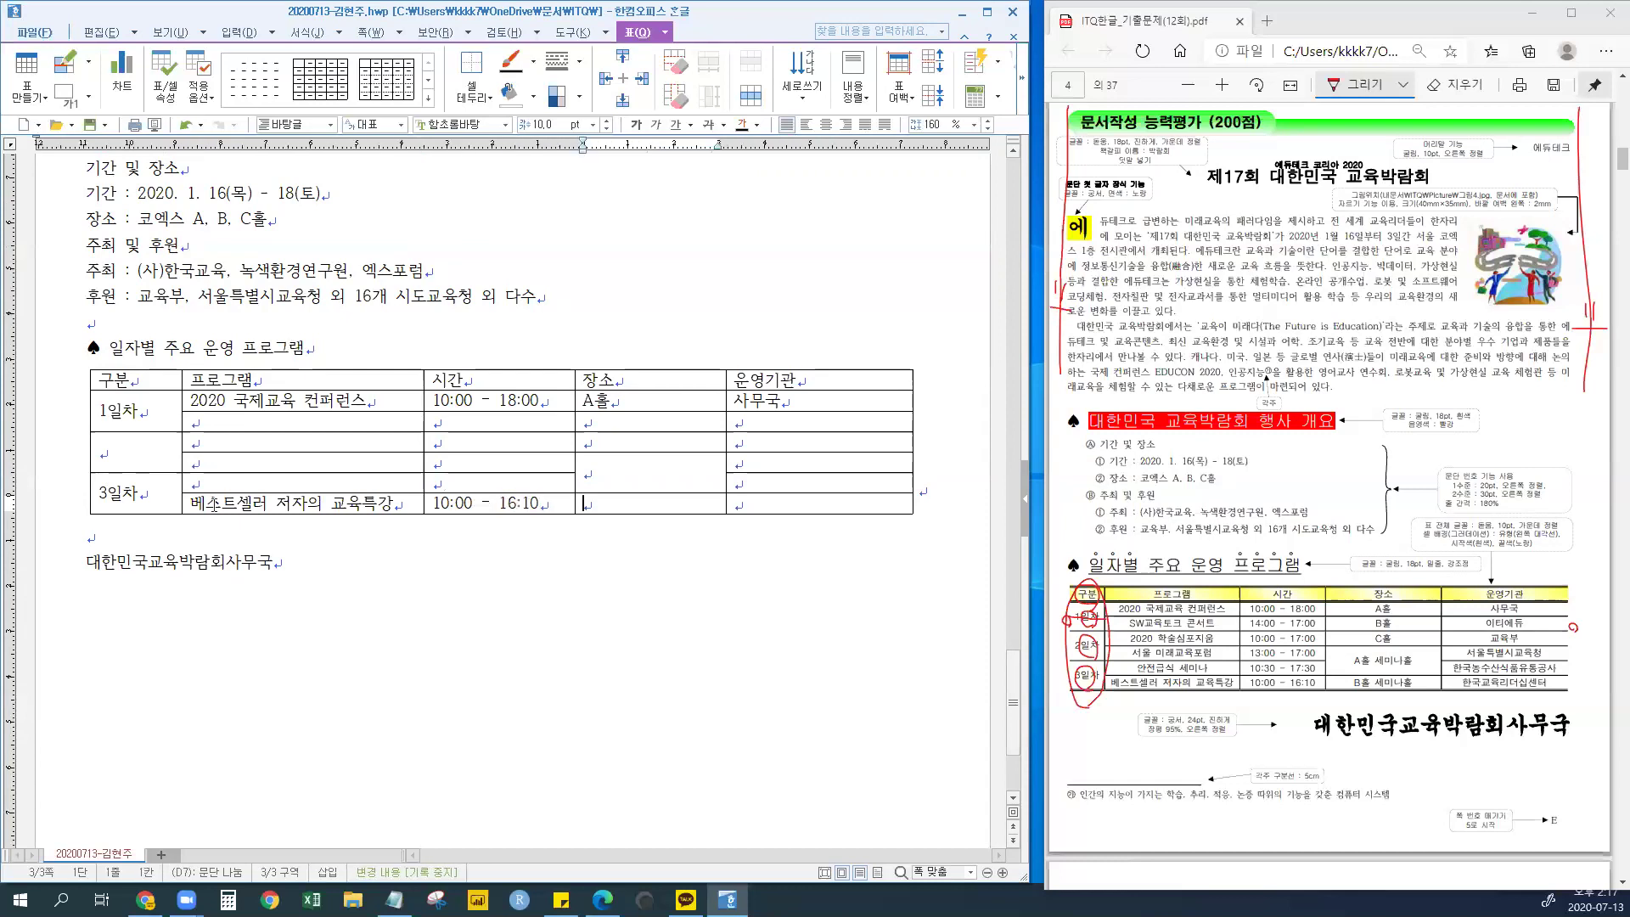
type("b홀 세미나홀")
key("Tab")
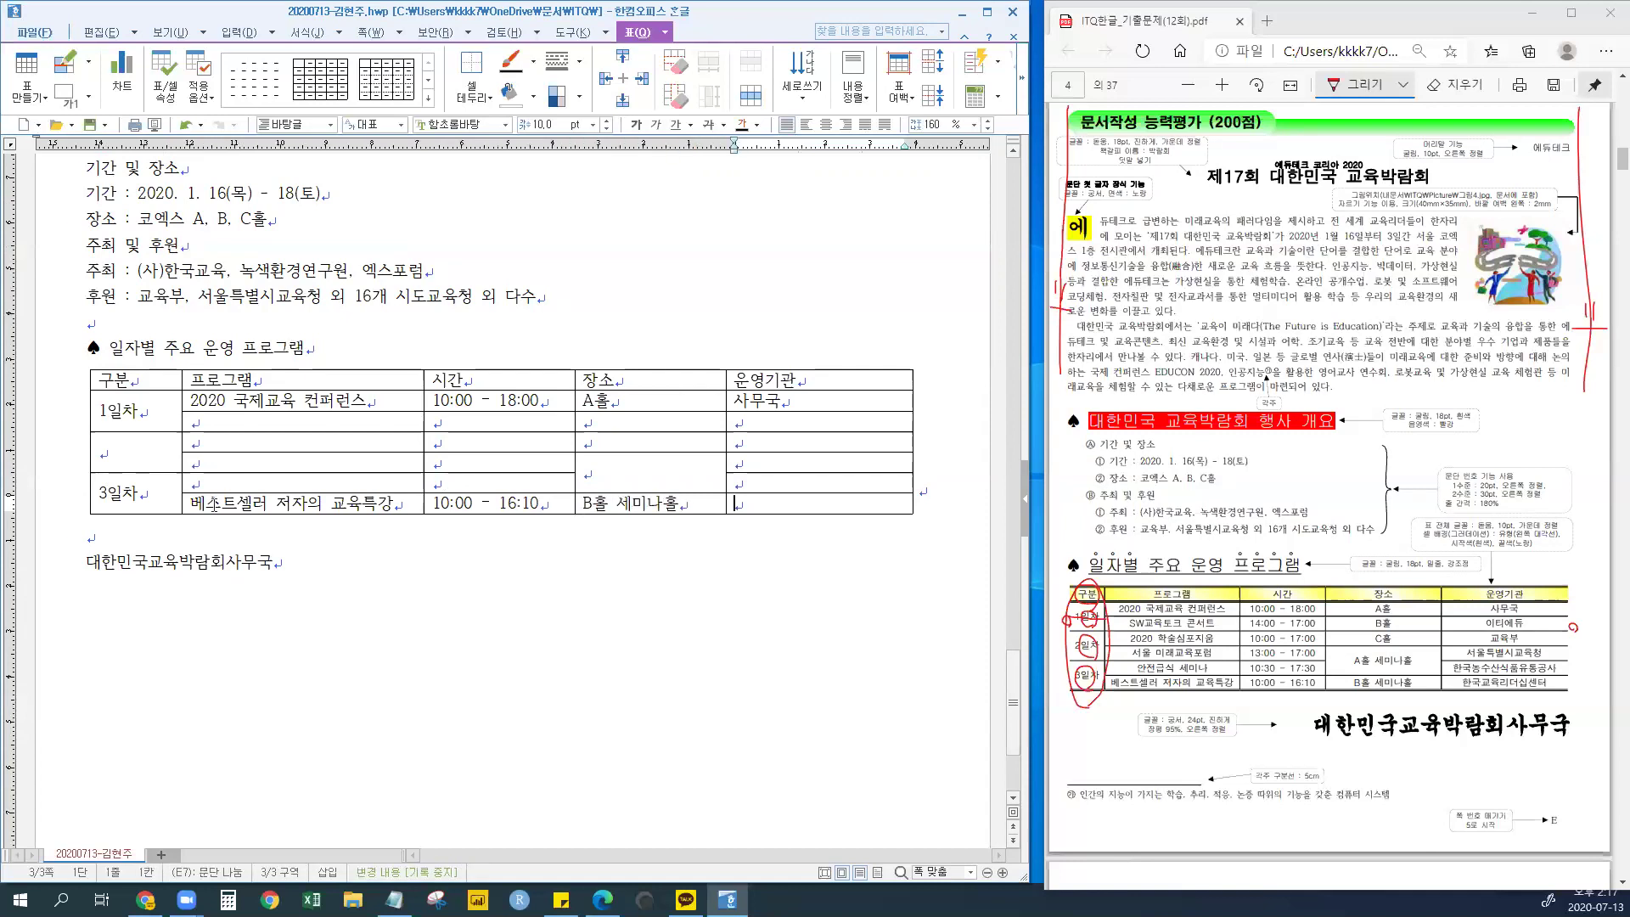
type("한국교육")
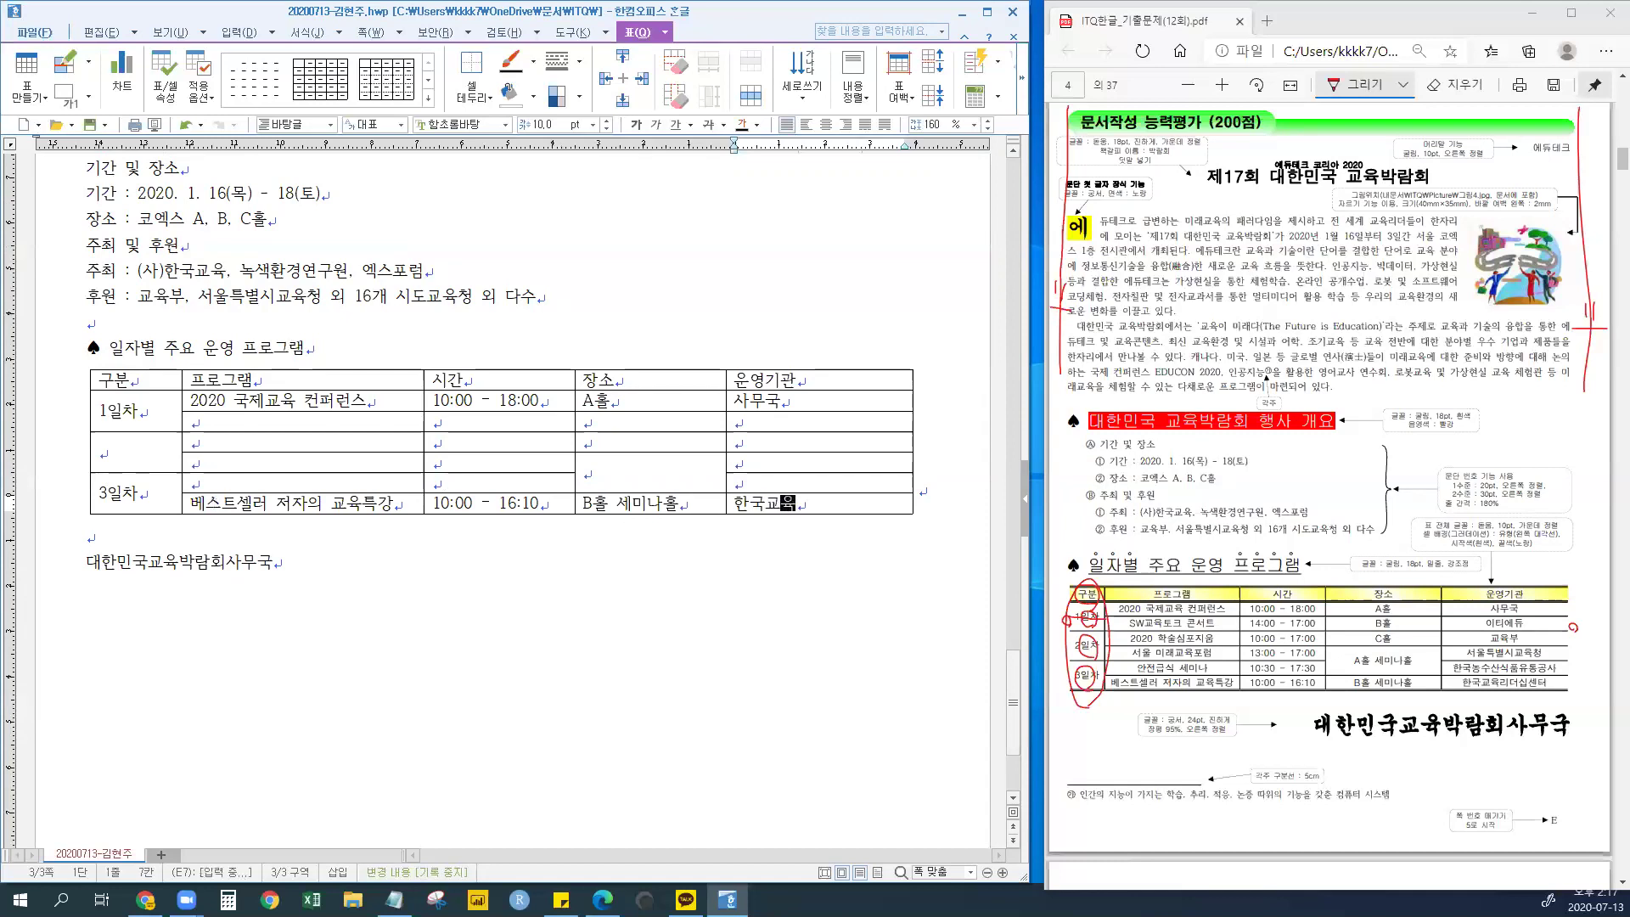
type("리더십센터")
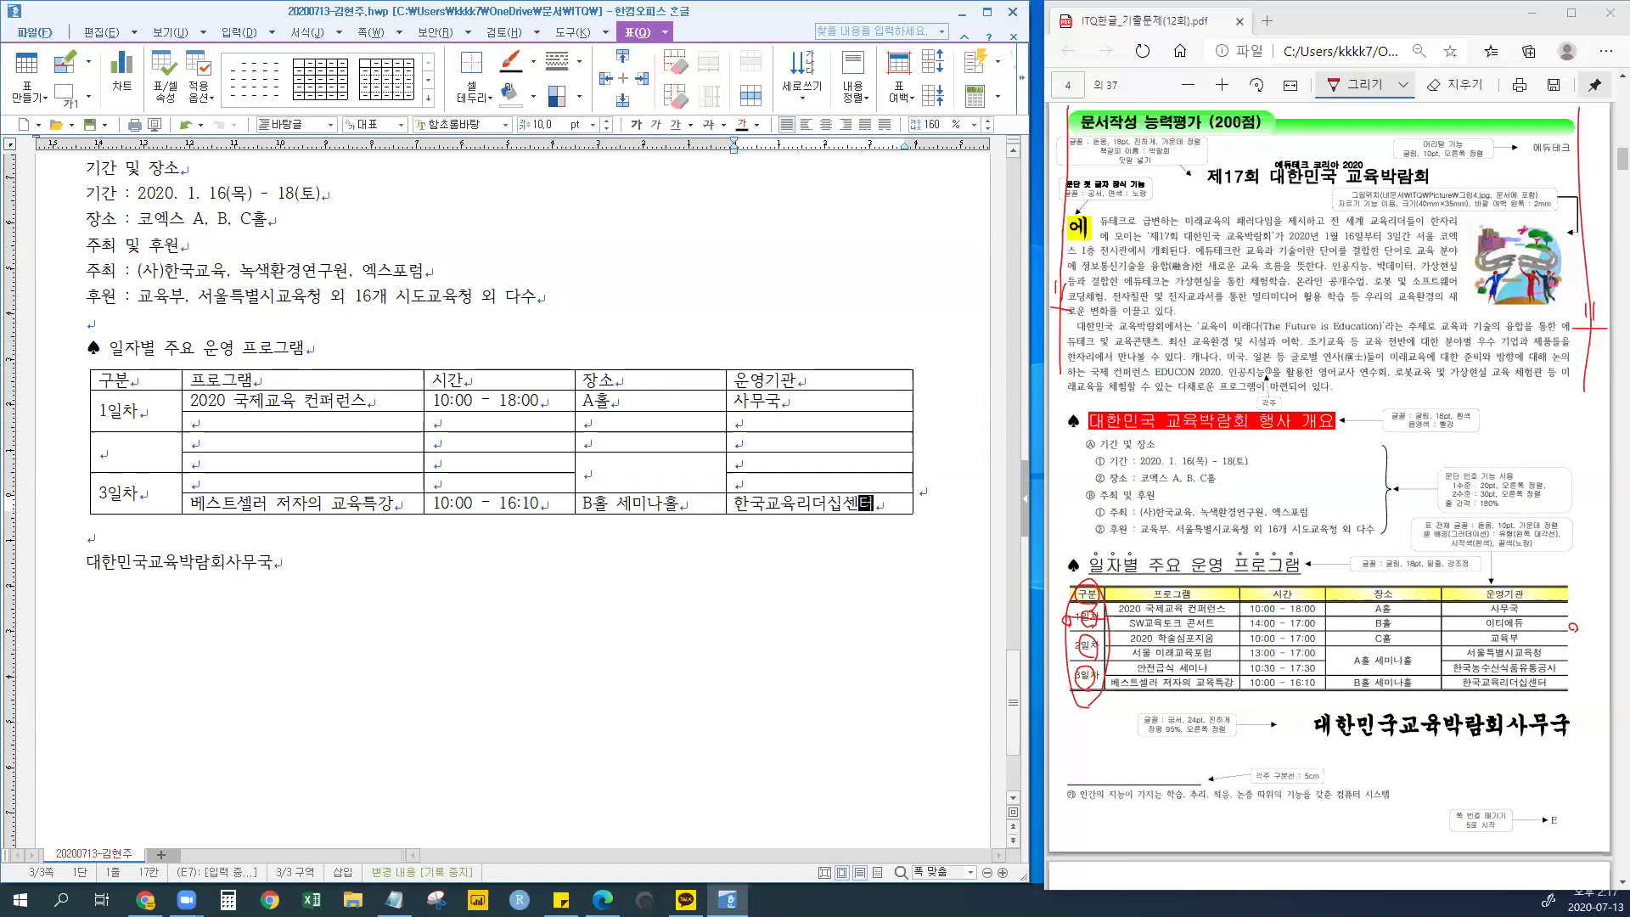
left_click_drag(123, 379, 650, 380)
left_click(222, 402)
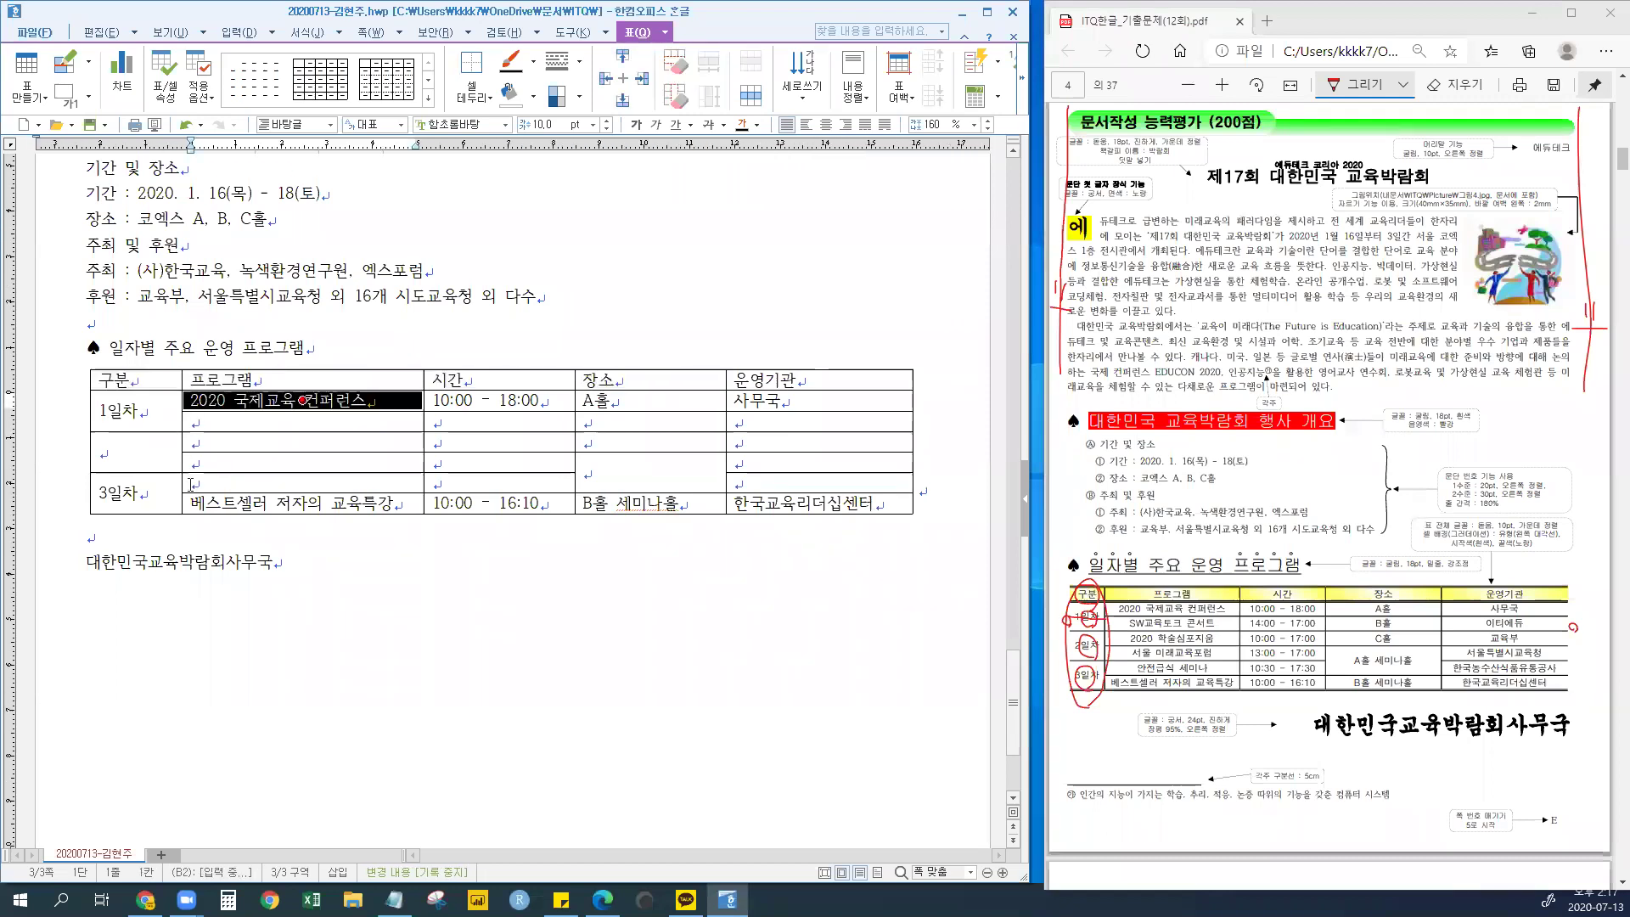
left_click(136, 492)
key("Right")
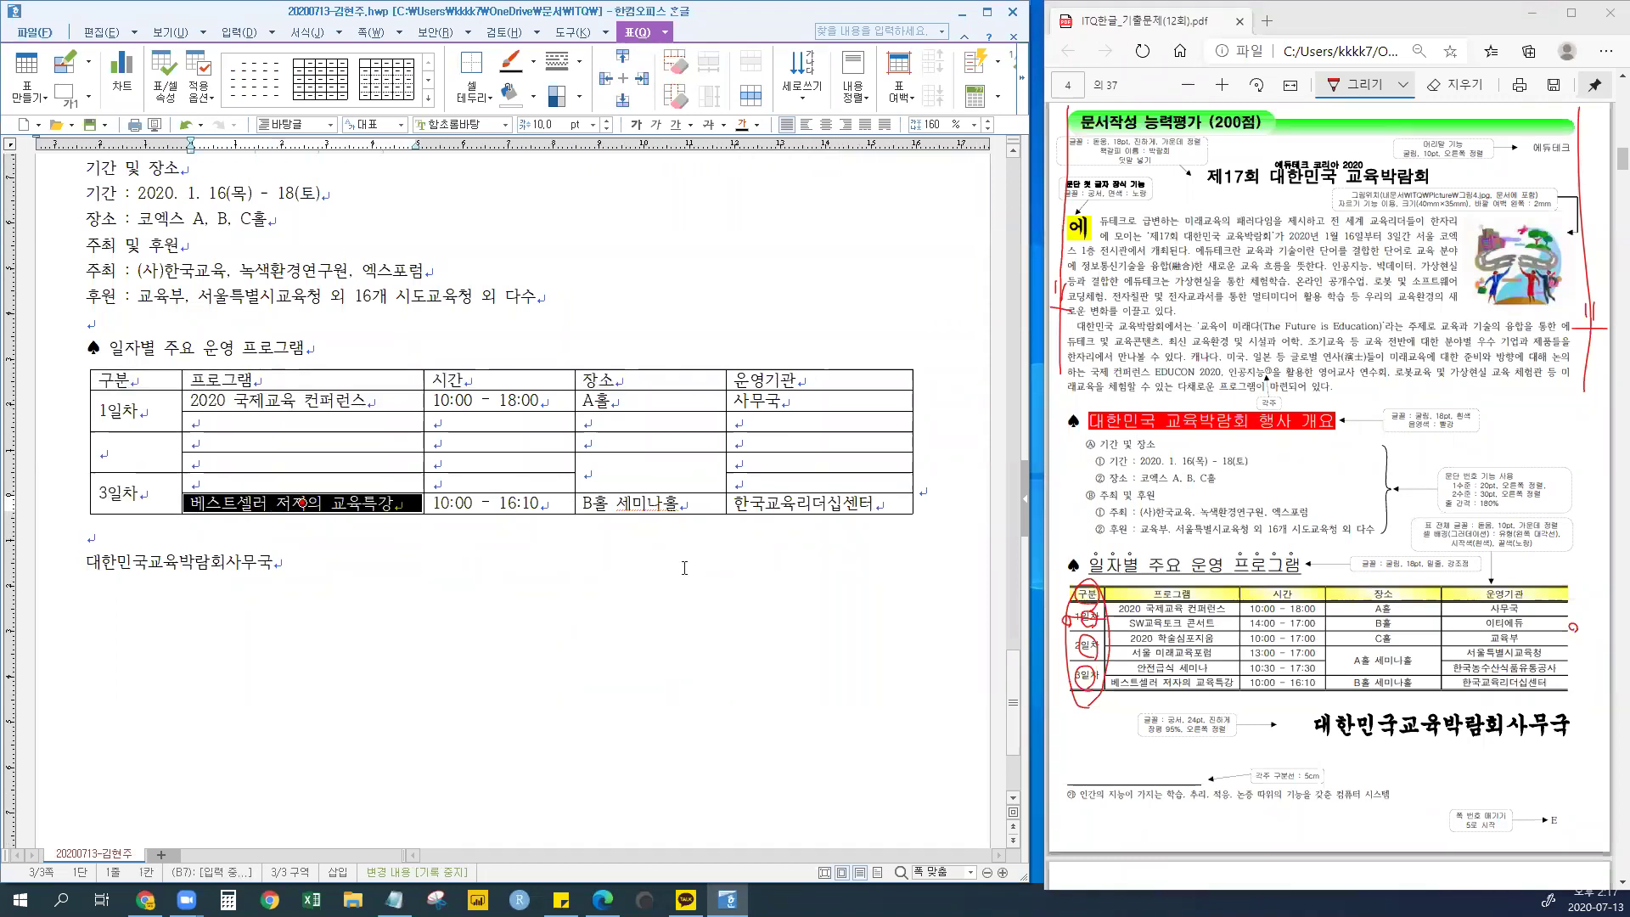
left_click(679, 575)
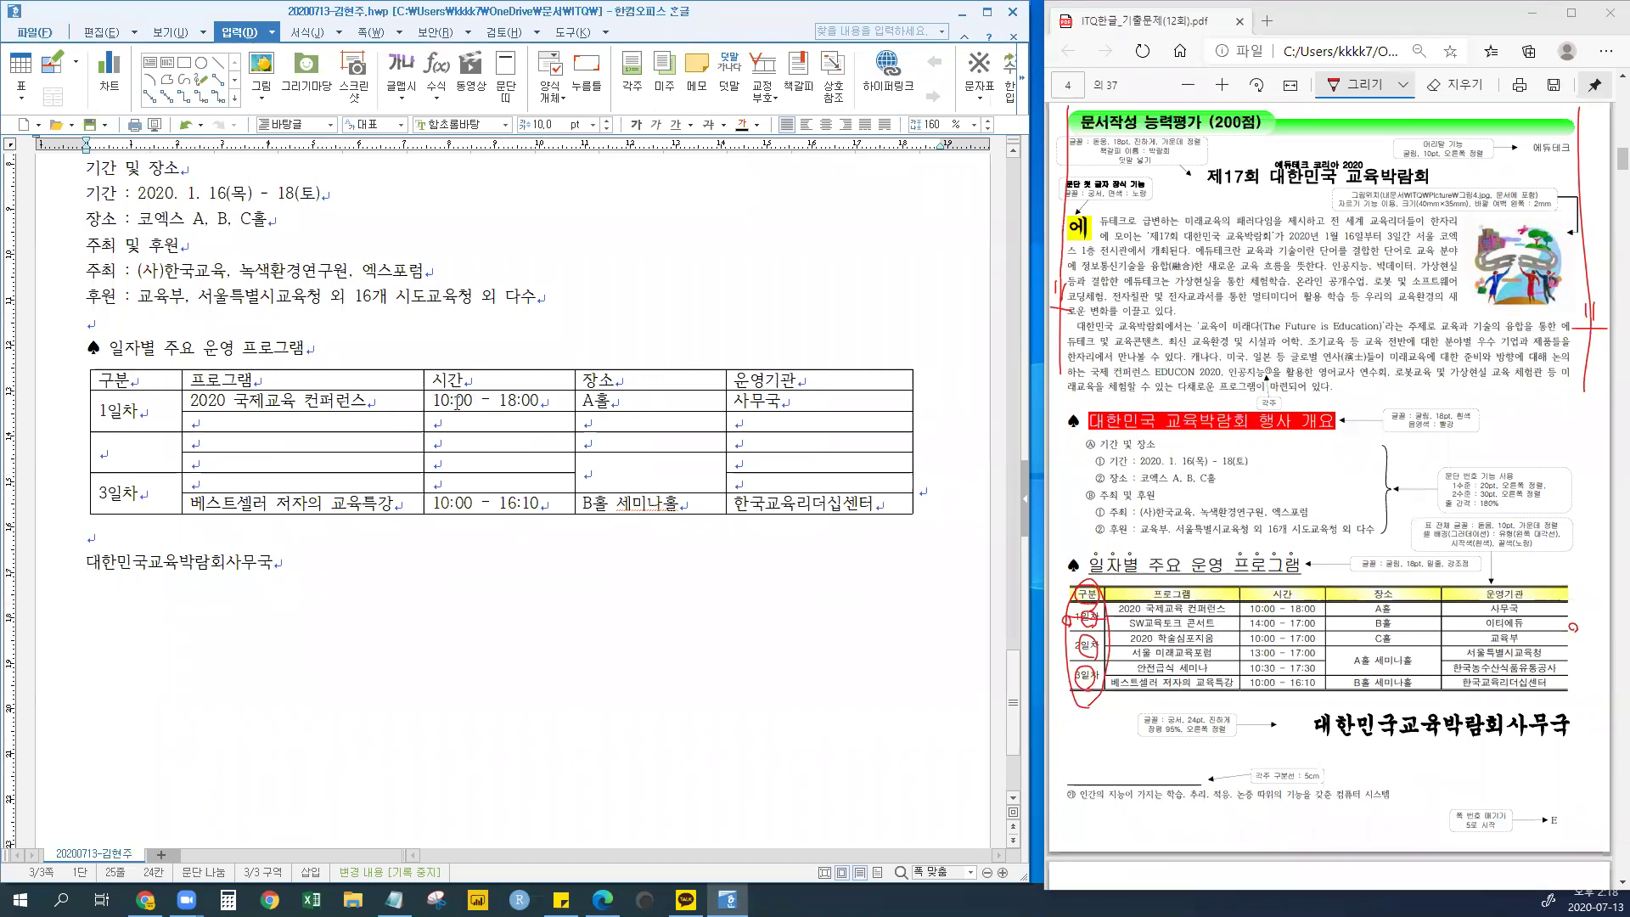
left_click(547, 401)
key("Down")
key("Down")
key("Down")
key("Down")
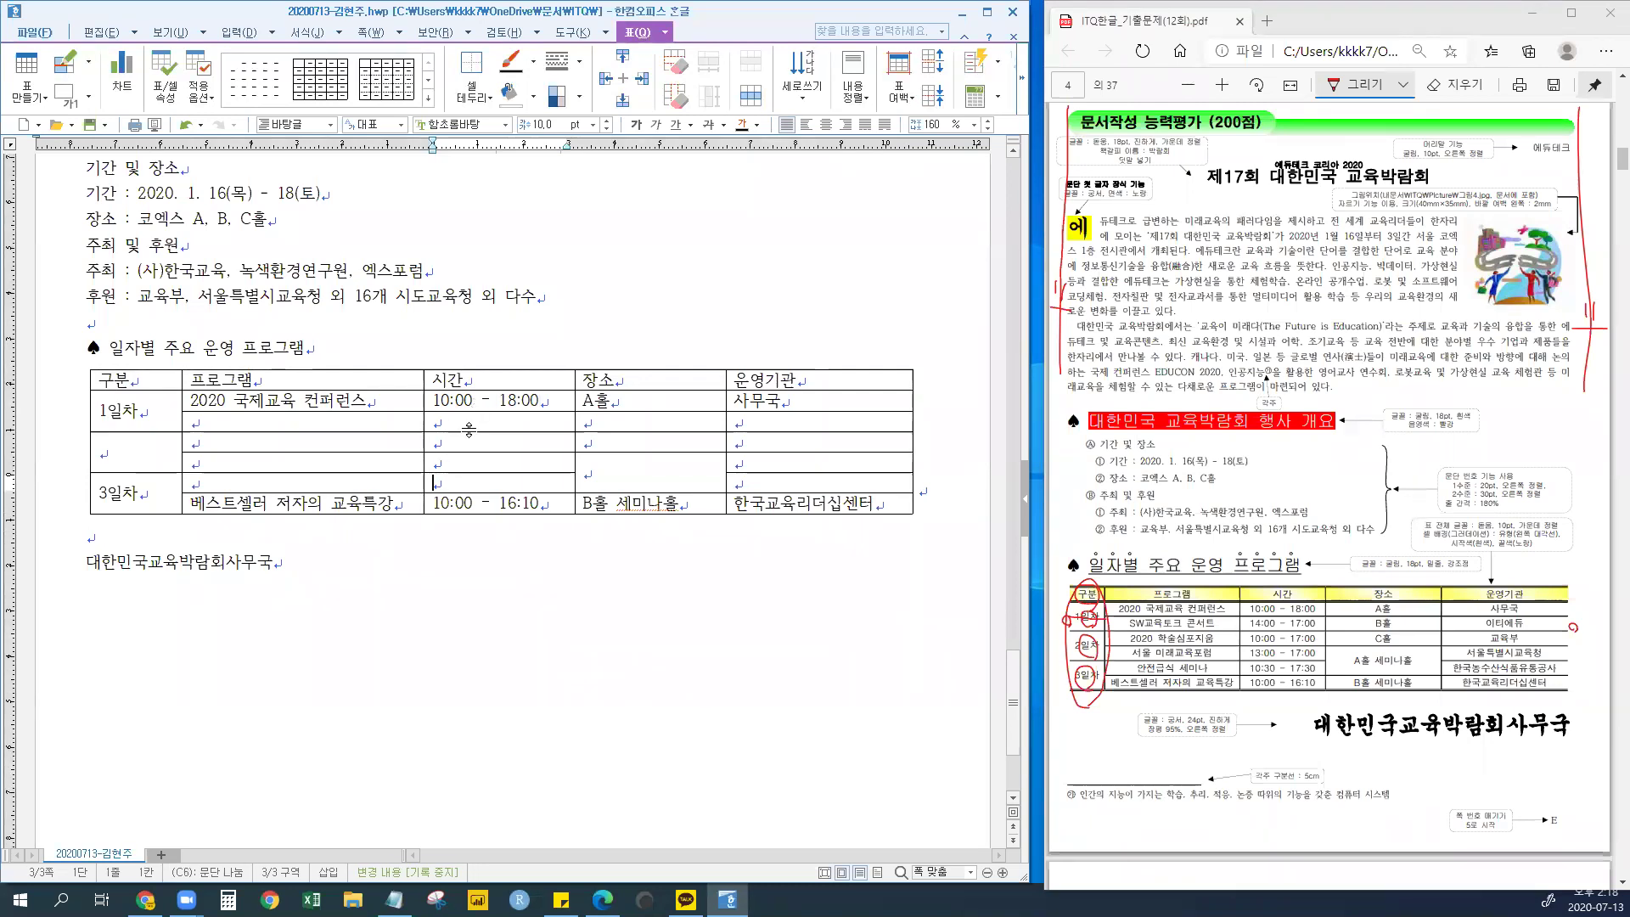
left_click(452, 463)
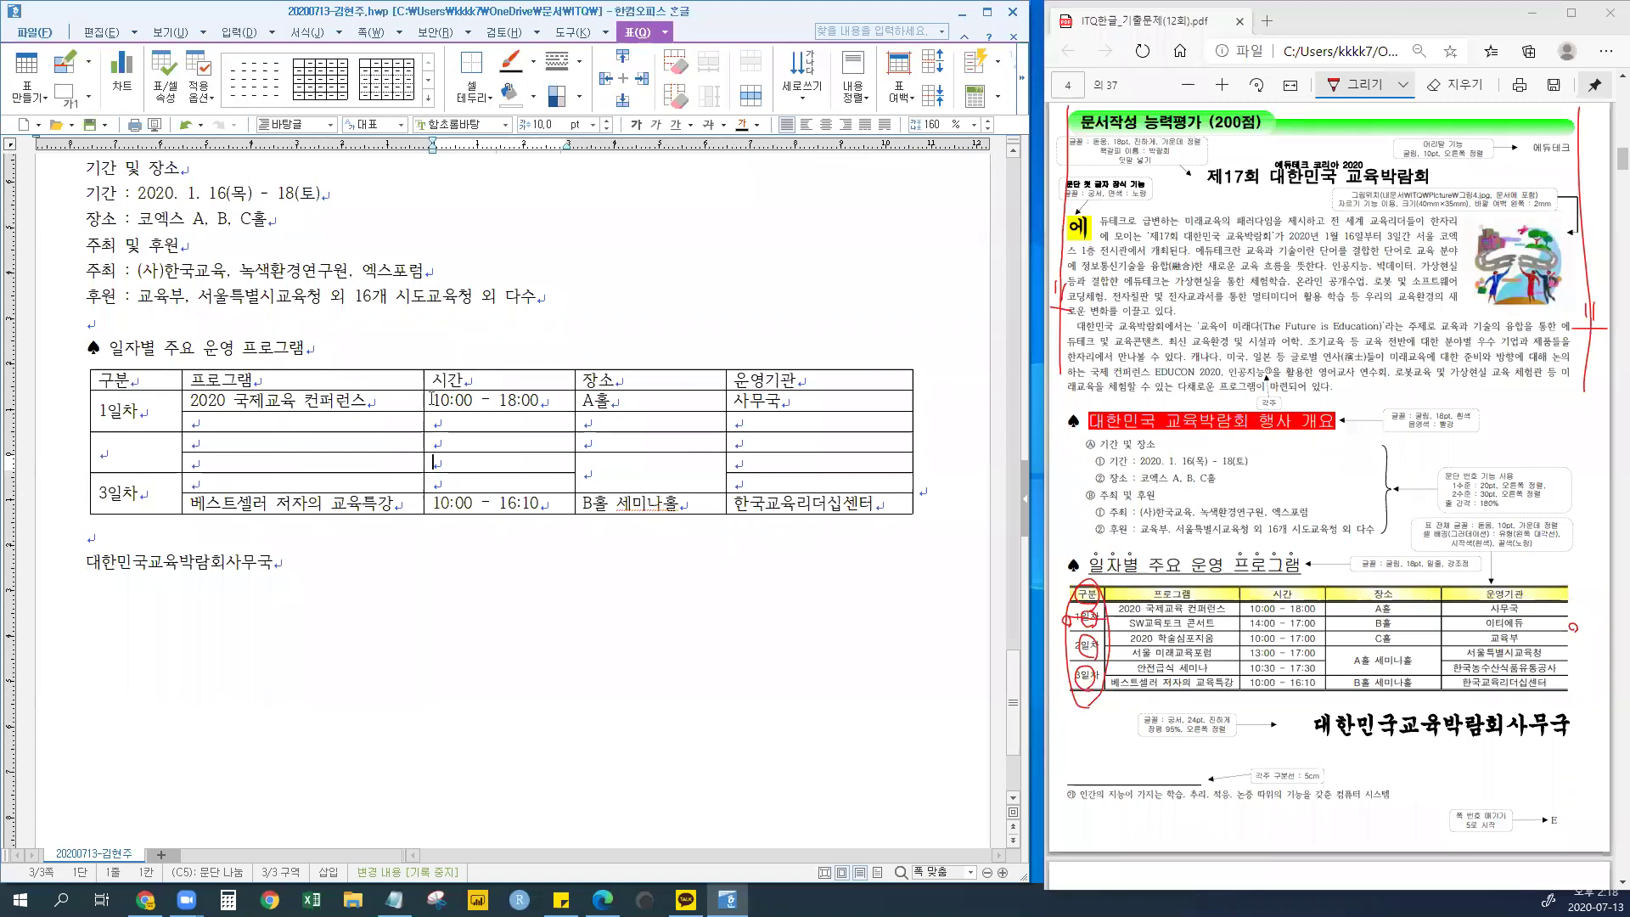
left_click_drag(500, 422, 499, 482)
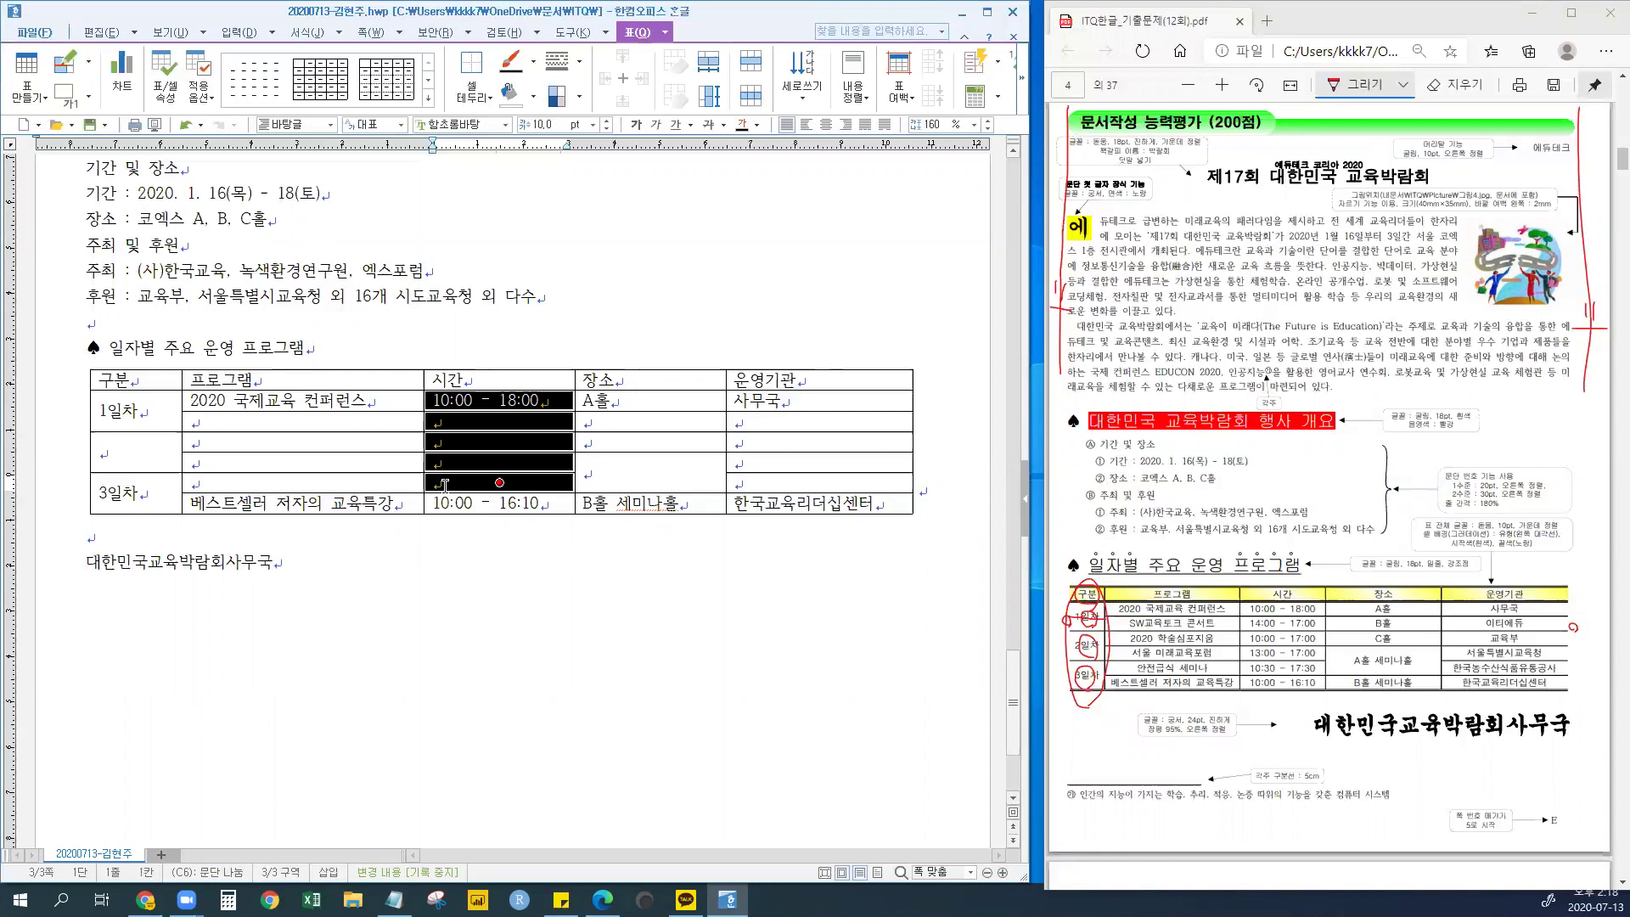
key("ctrl+z")
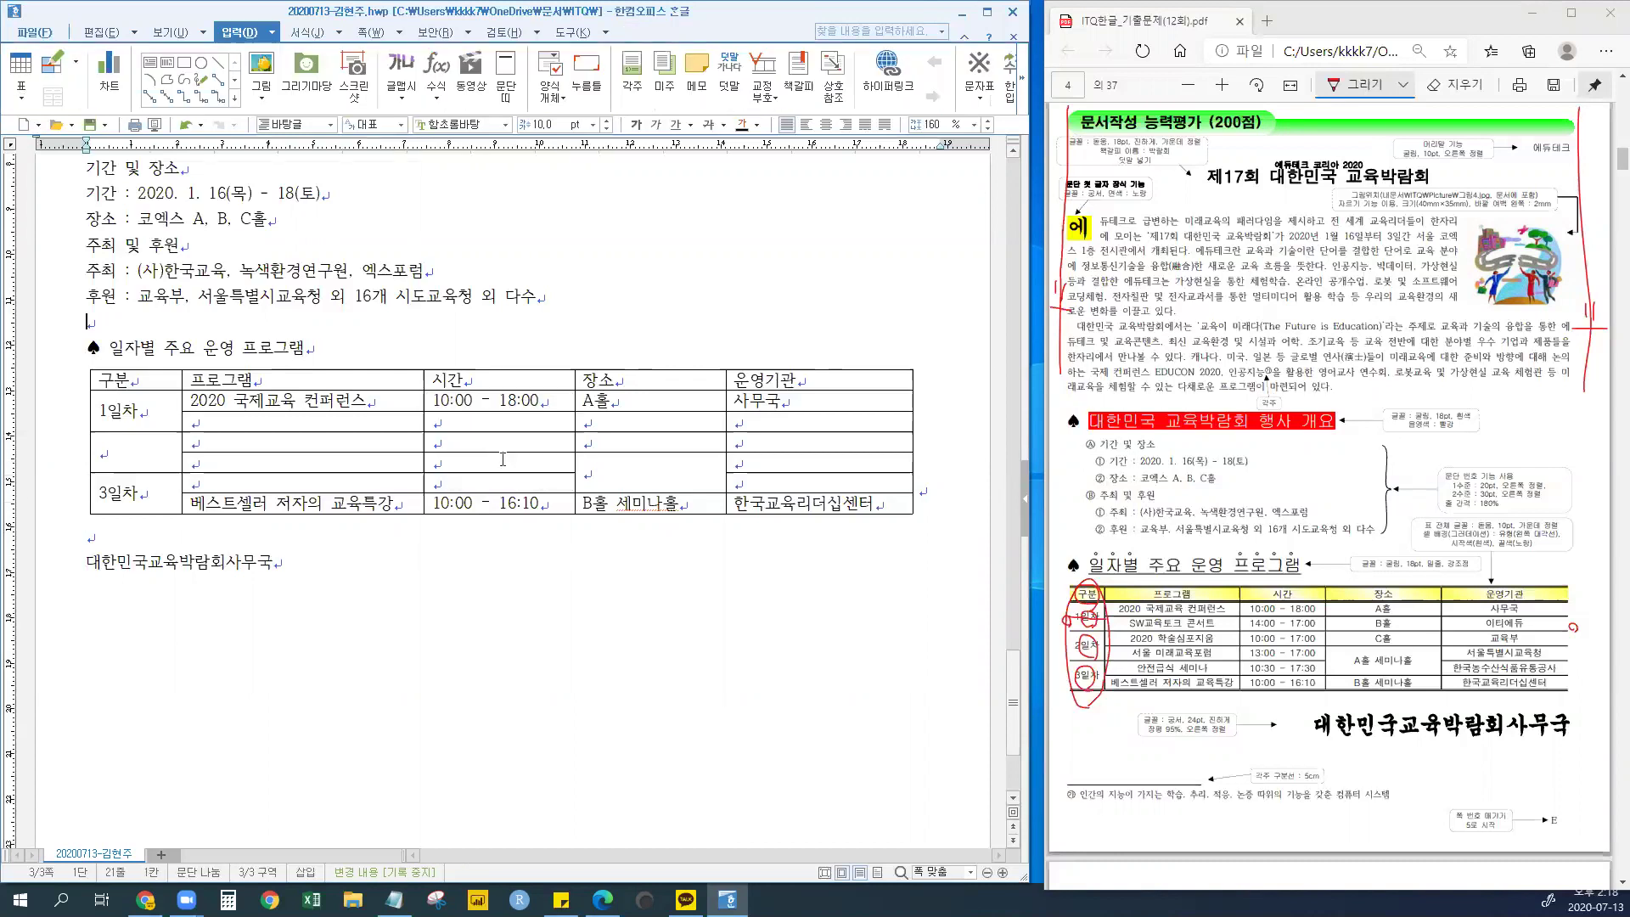
left_click(431, 398)
key("shift+Right")
key("shift+Right")
key("shift+Right")
key("shift+Right")
key("shift+Right")
key("shift+Right")
key("shift+Right")
key("shift+Right")
key("shift+Right")
key("shift+Right")
key("shift+Right")
key("shift+Right")
key("shift+Right")
key("Right")
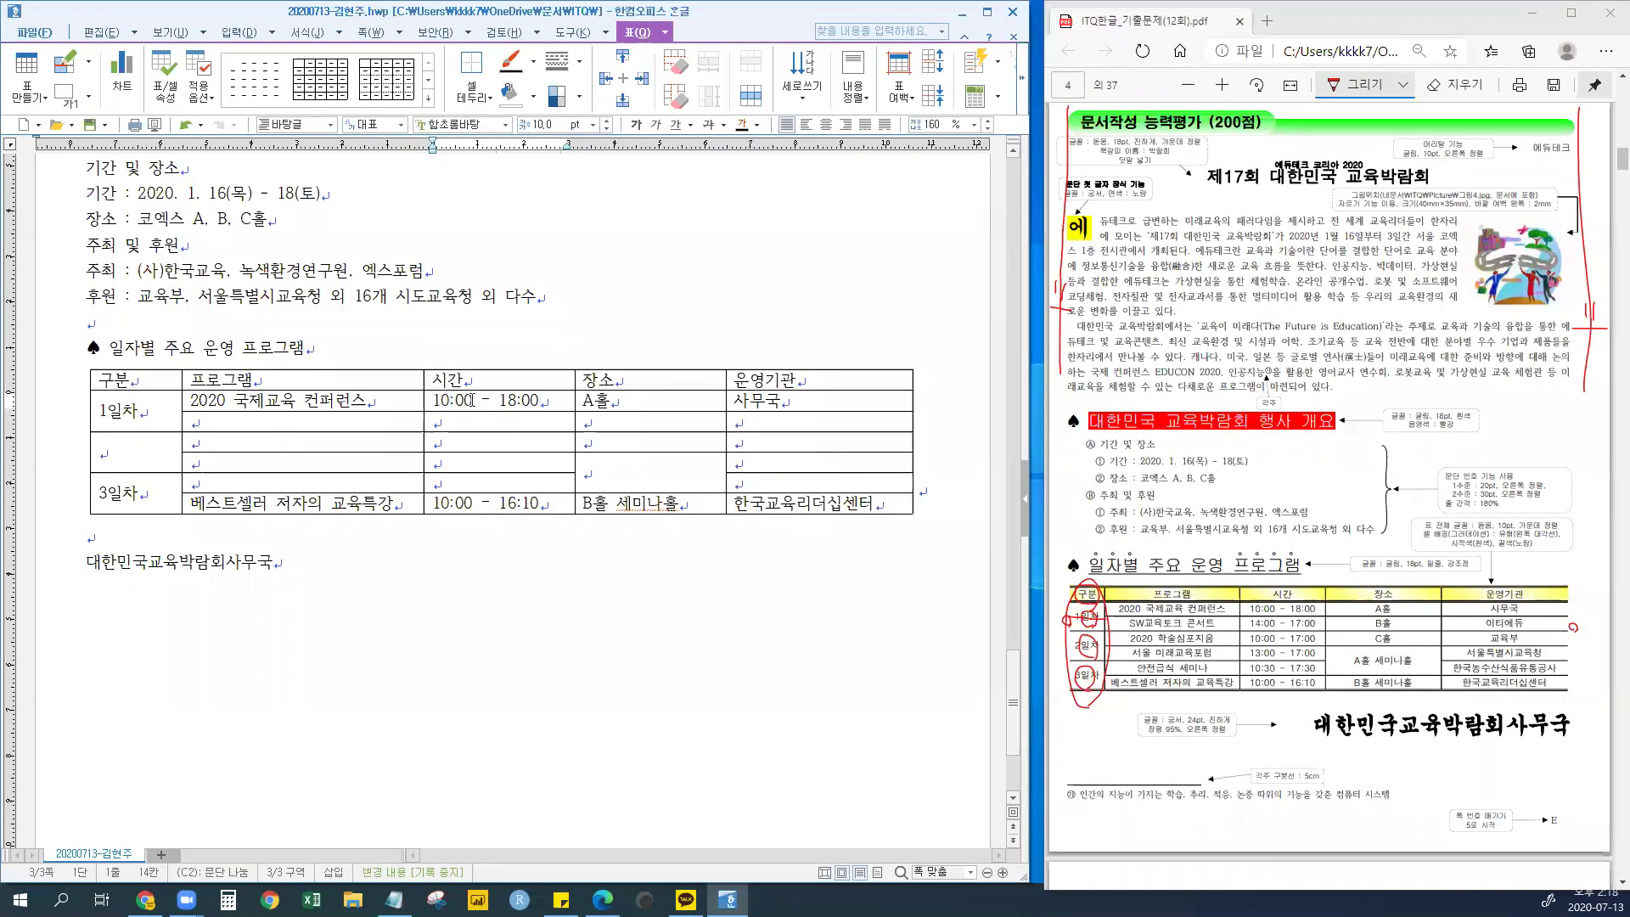
left_click_drag(456, 422, 456, 481)
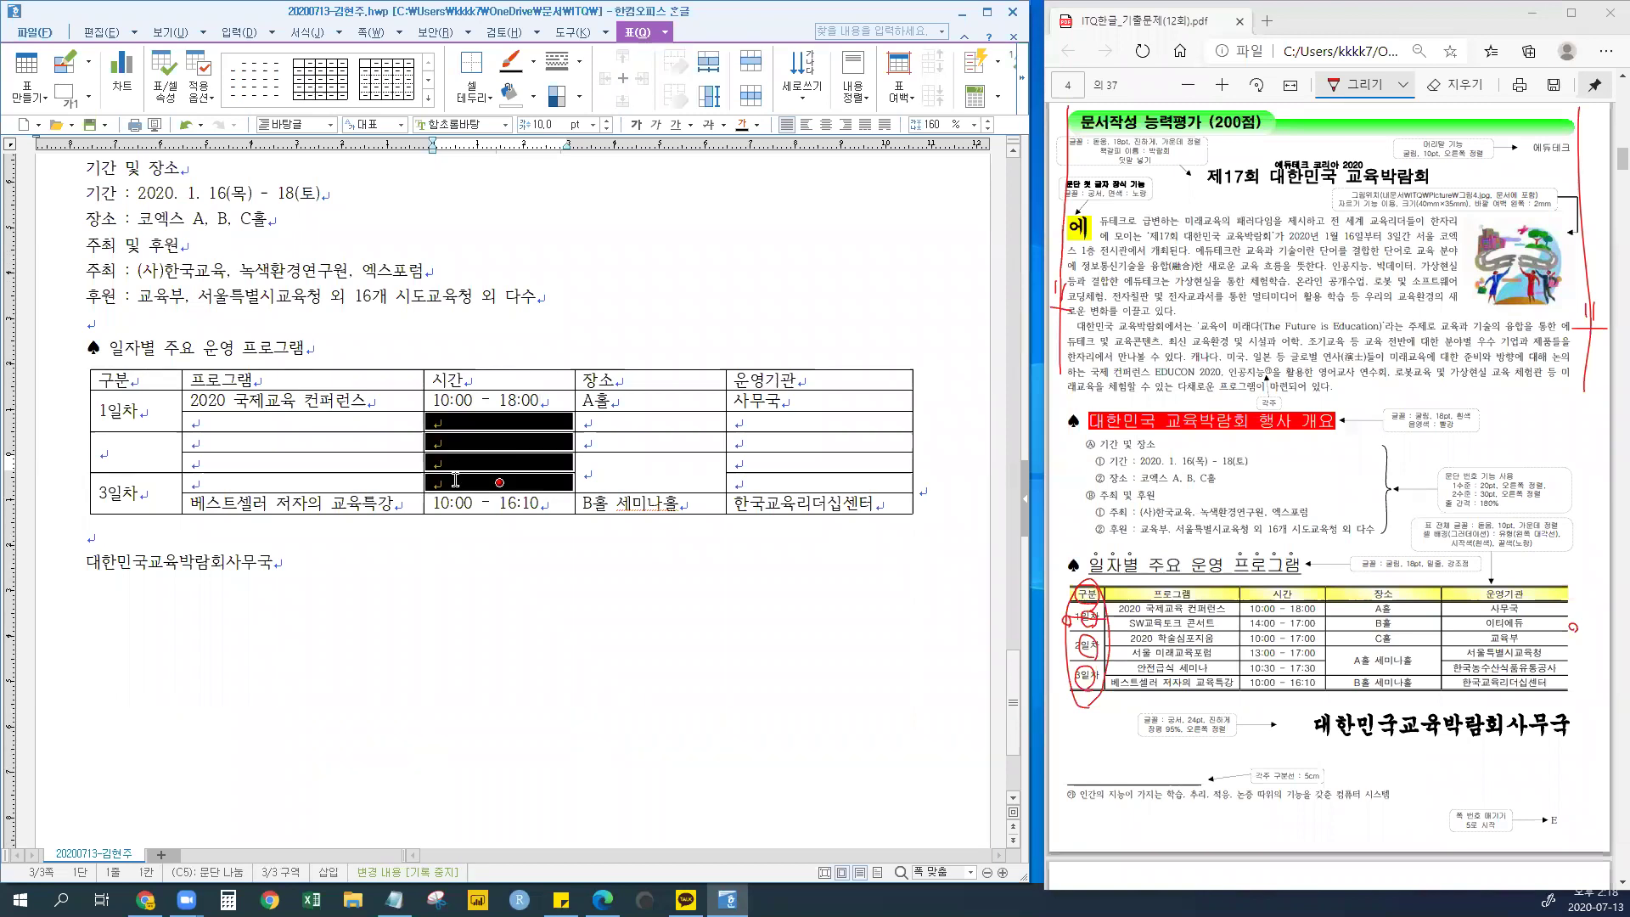
- Auto-fill the third- through sixth-row cells of the 시간 column with 10:00 - 18:00 from the second row
triple_click(458, 400)
left_click_drag(478, 400, 474, 482)
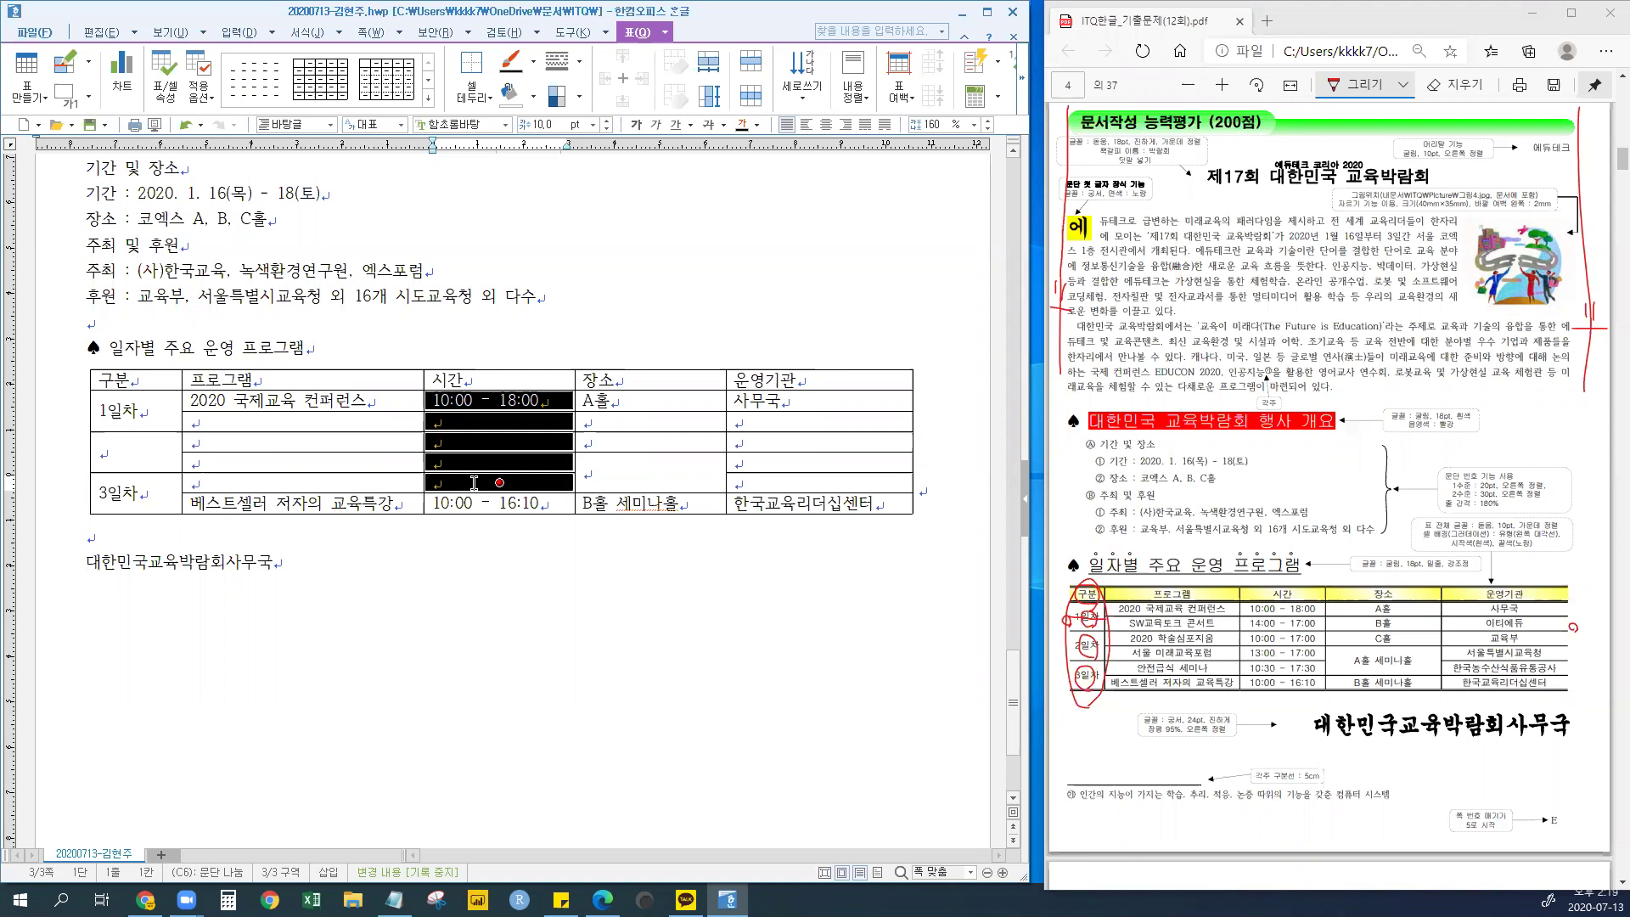
key("a")
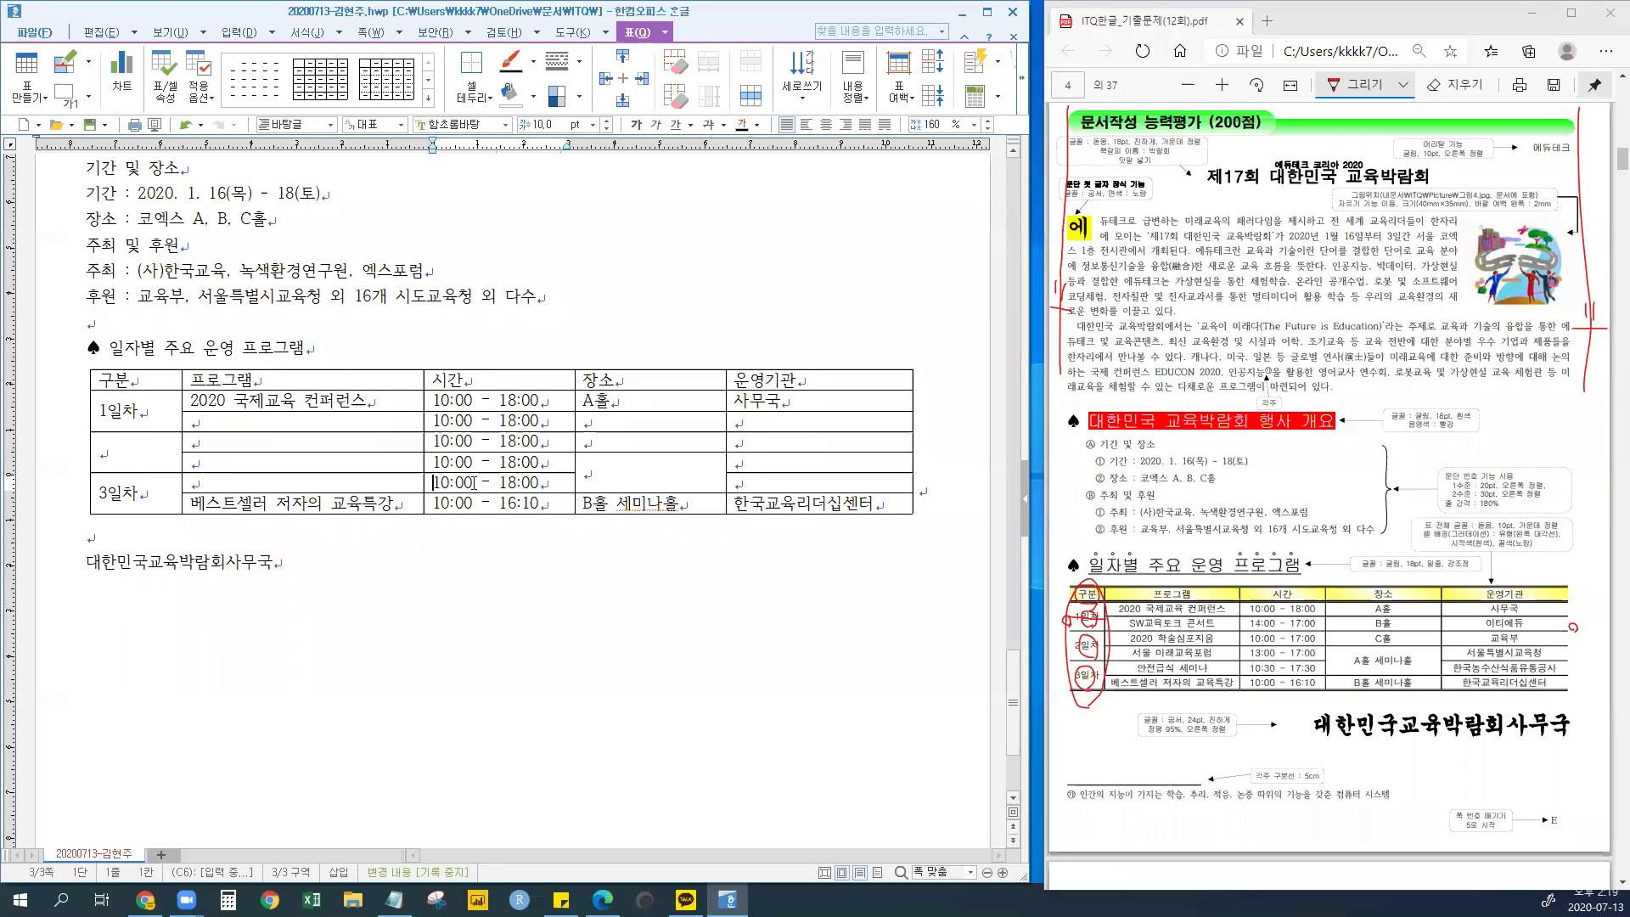
- Enter 1 and 2 in the third- and fourth-row 프로그램 cells and auto-fill the series through the sixth row
mouse_move(500, 420)
left_mouse_down()
mouse_move(515, 422)
mouse_move(507, 442)
left_mouse_up()
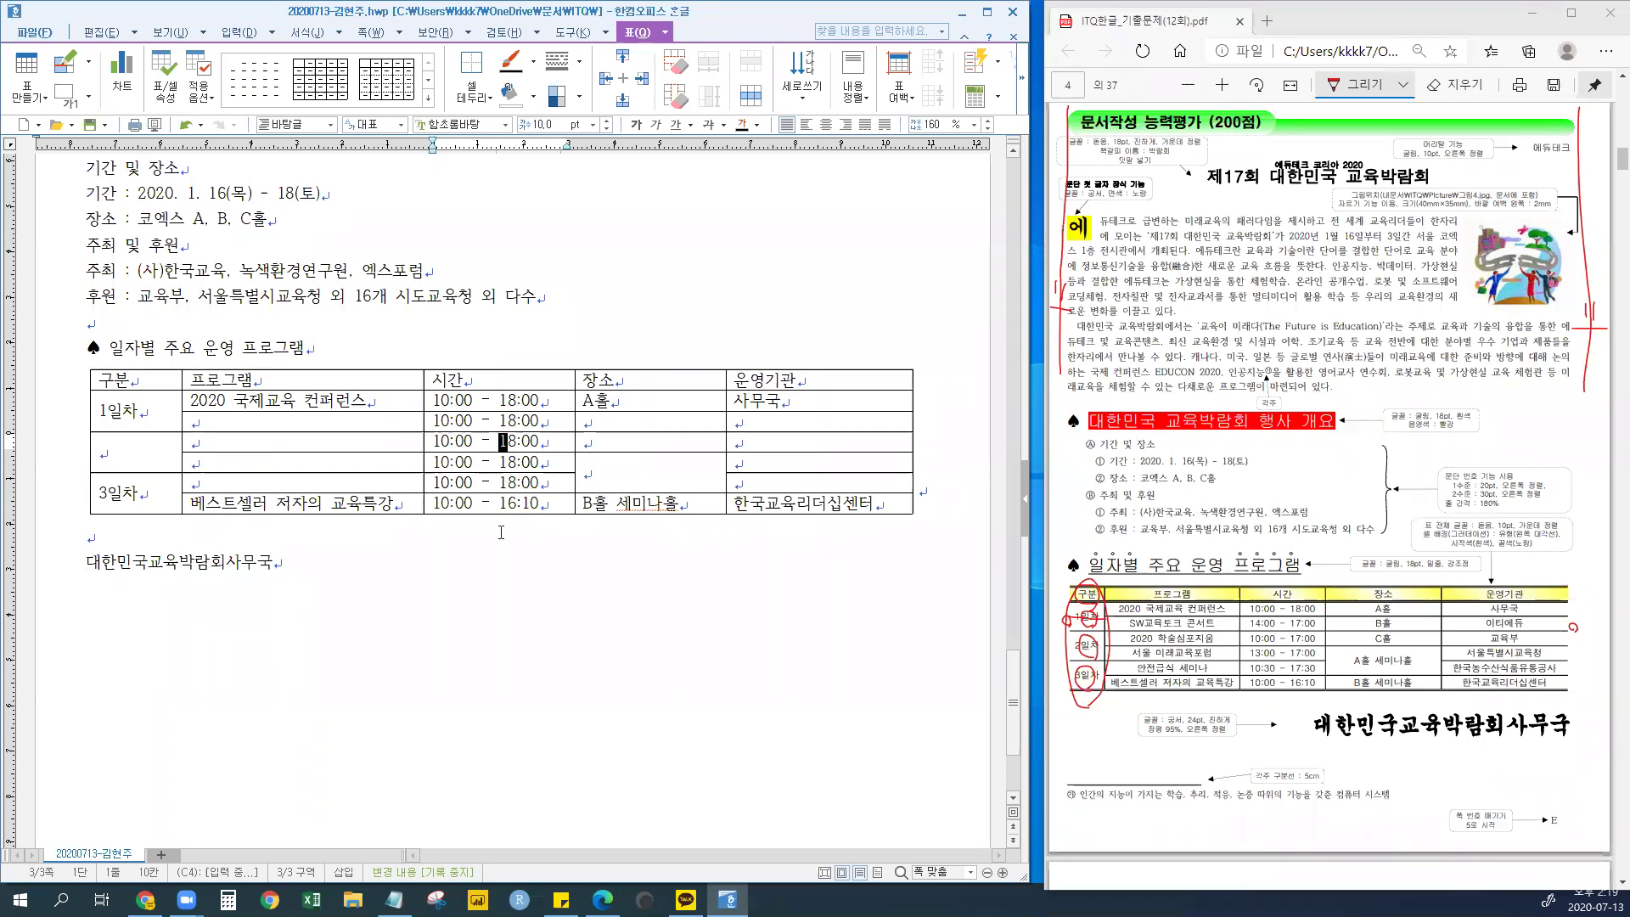
left_click(202, 422)
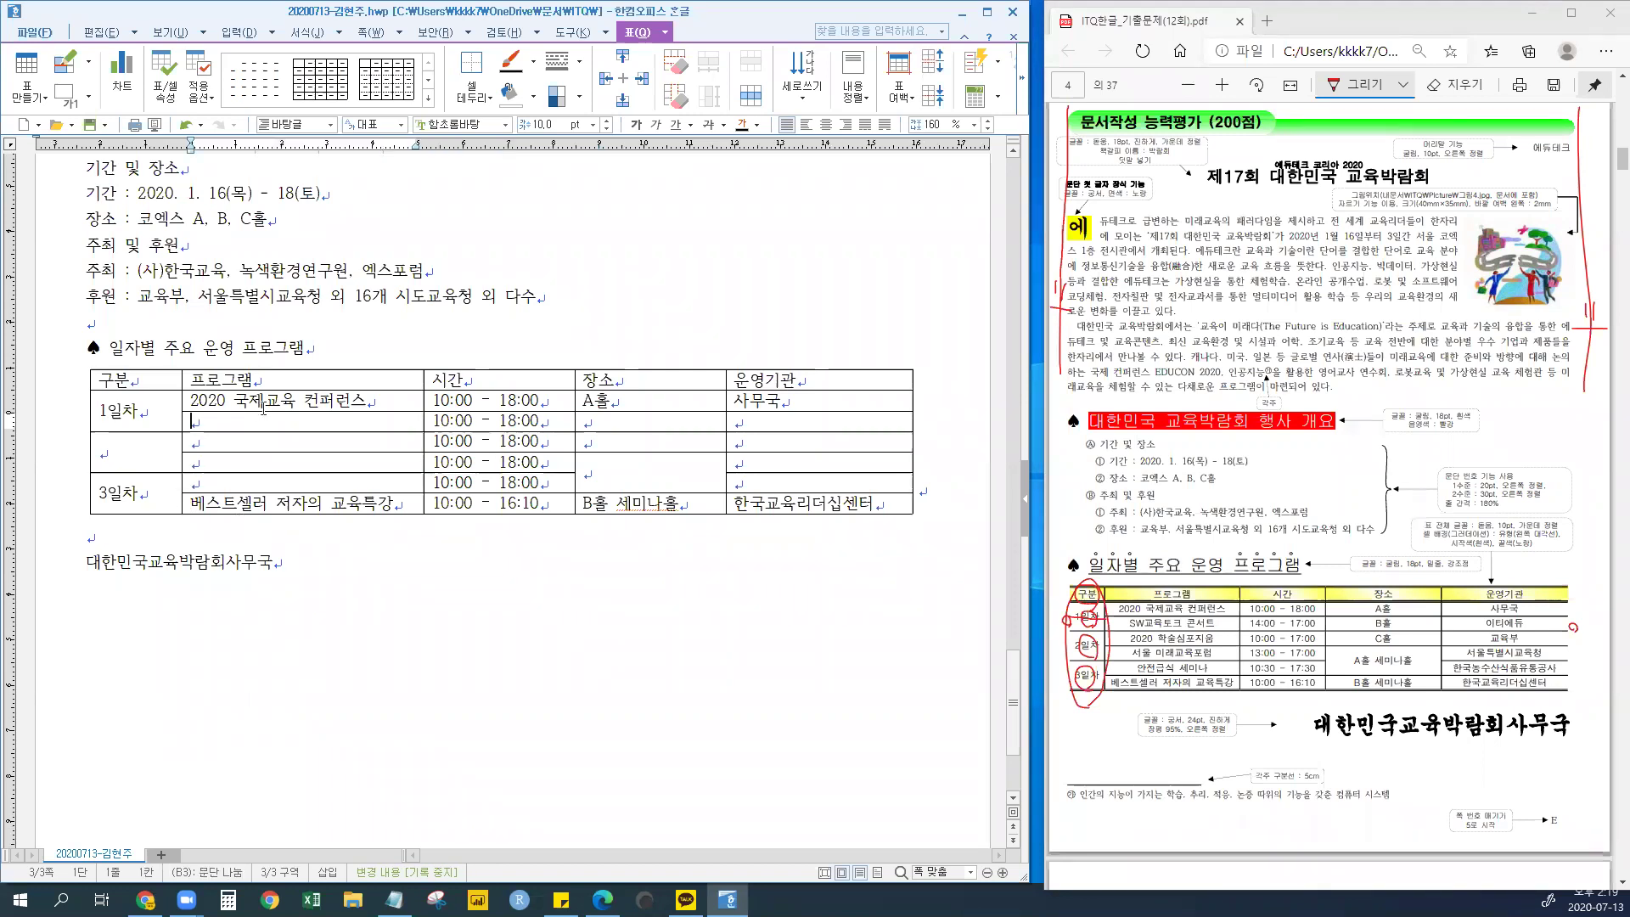
type("1")
left_click(201, 447)
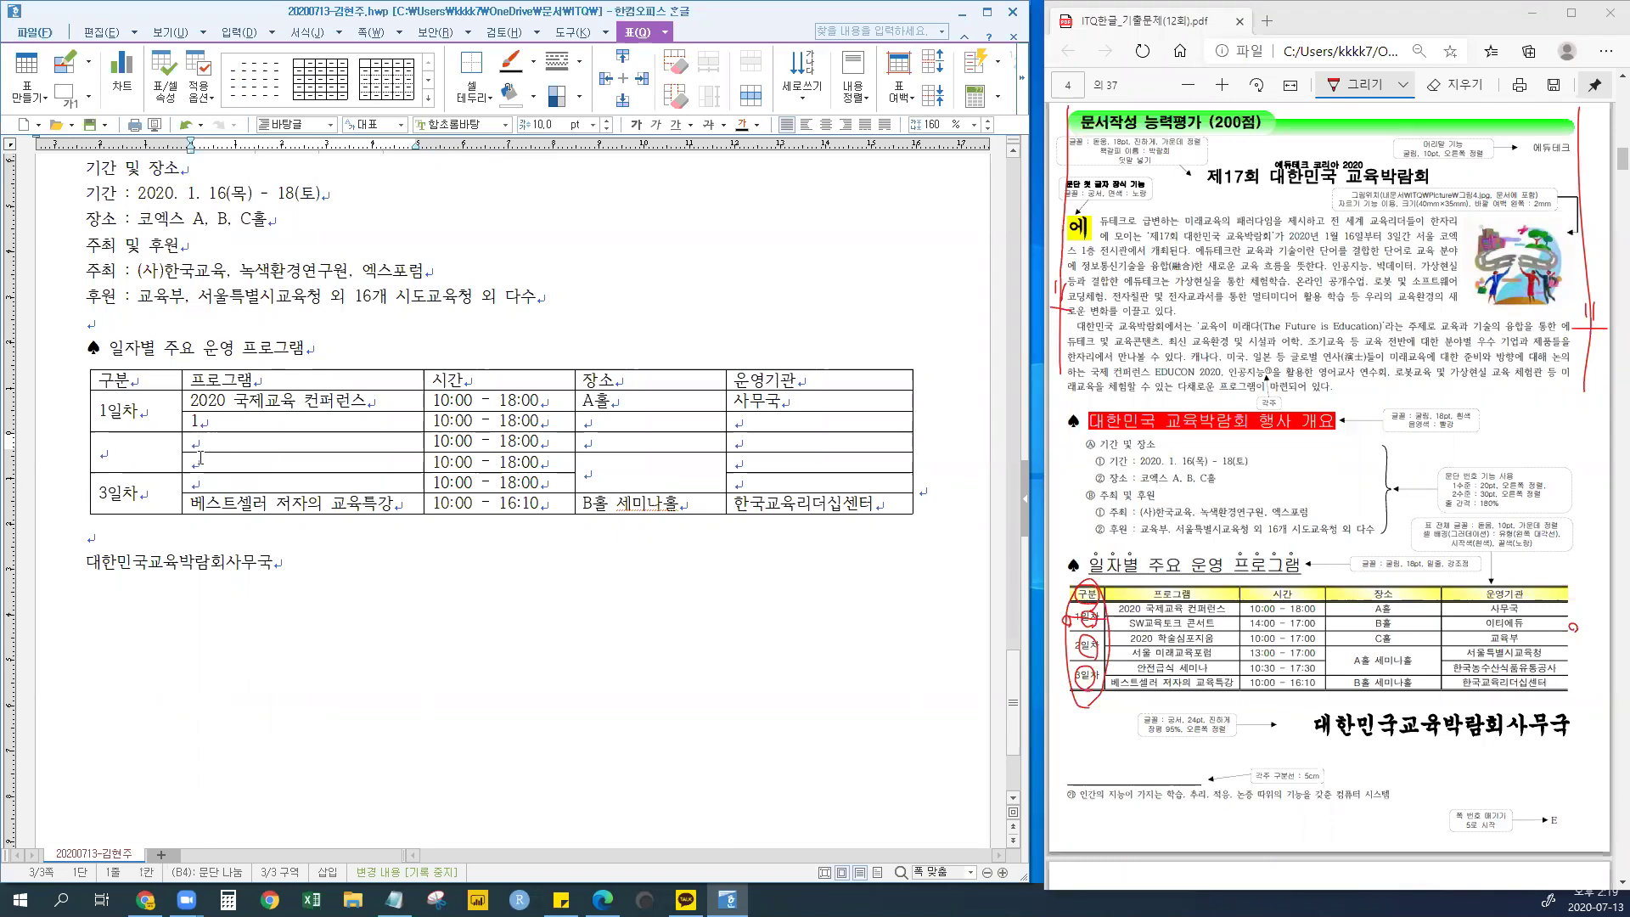
left_click(188, 537)
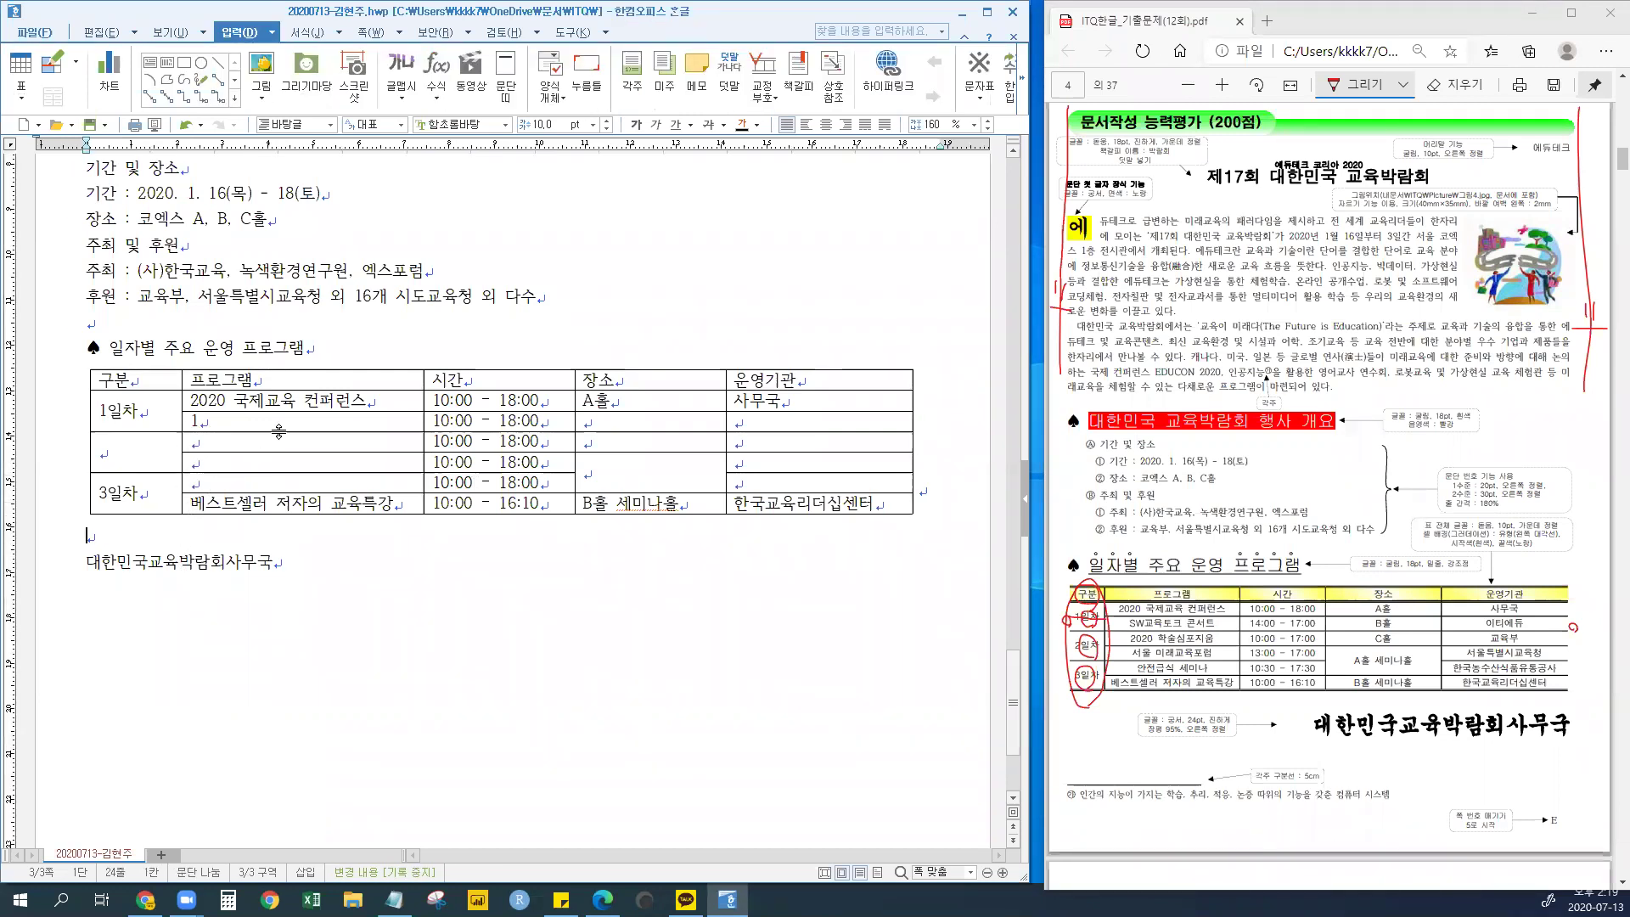
left_click(202, 422)
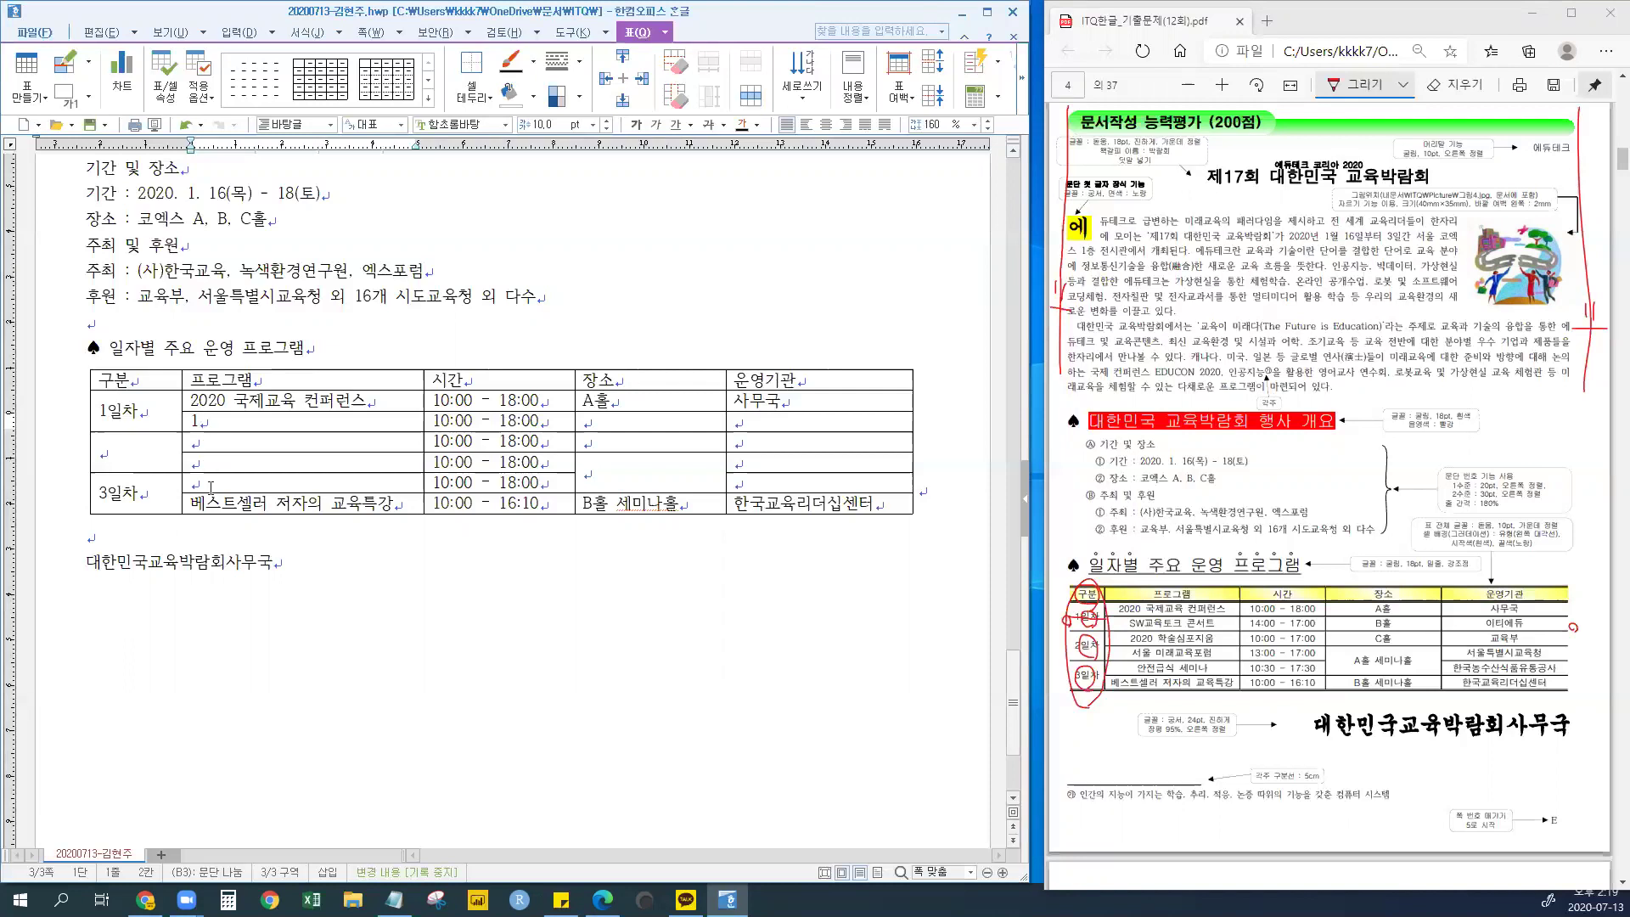
left_click(205, 443)
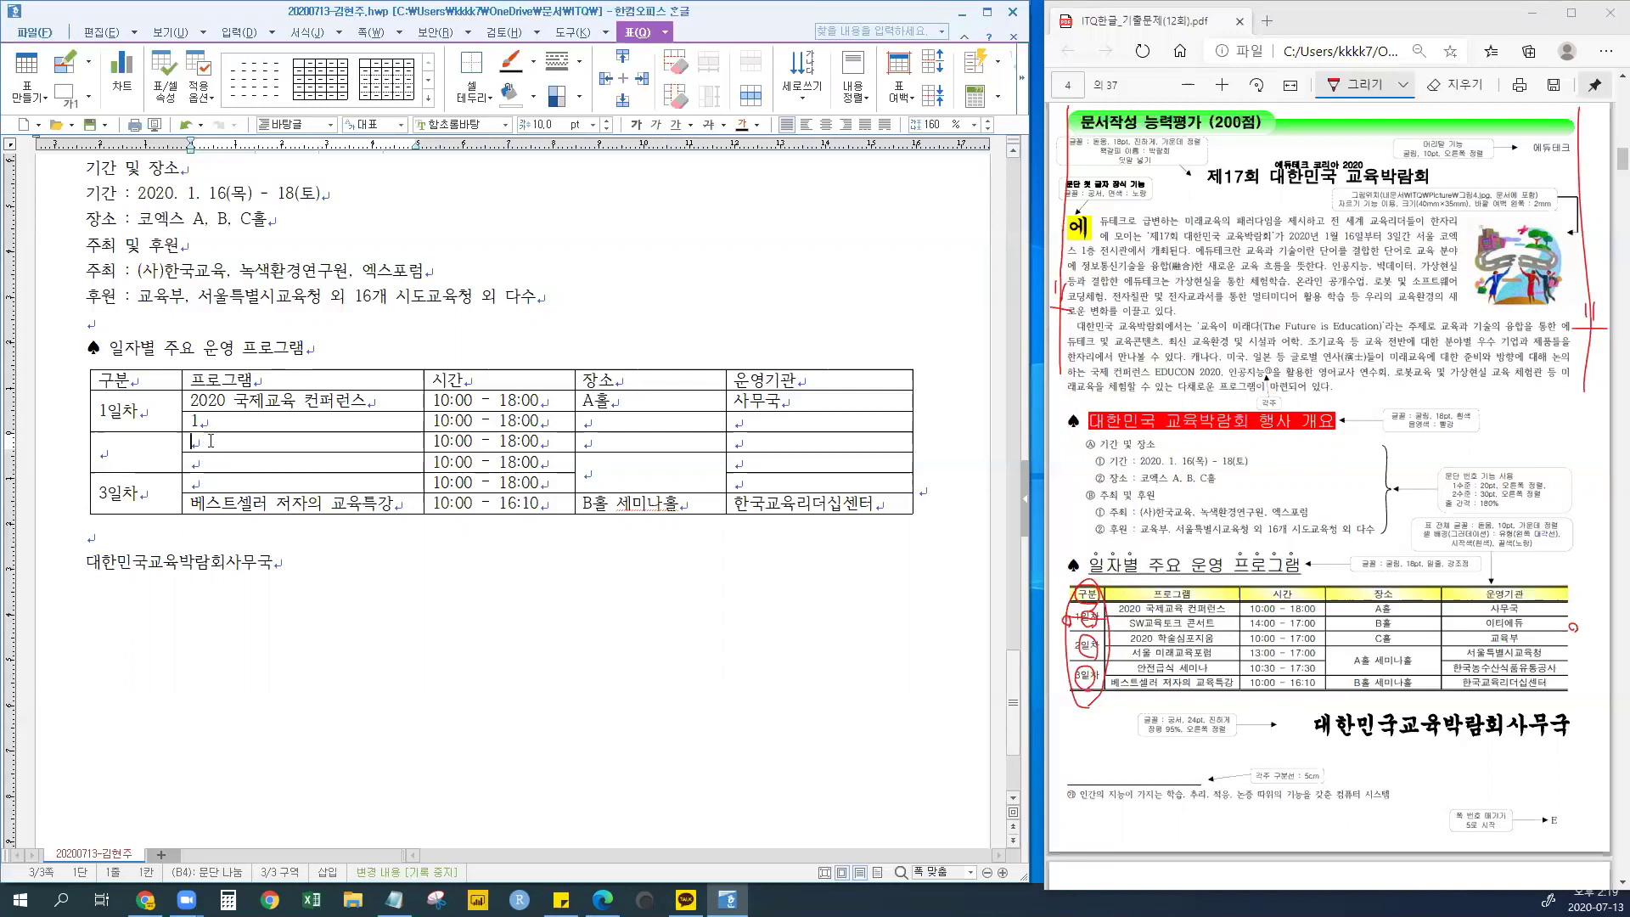
type("2")
left_click_drag(208, 422, 214, 489)
left_click_drag(202, 421, 200, 485)
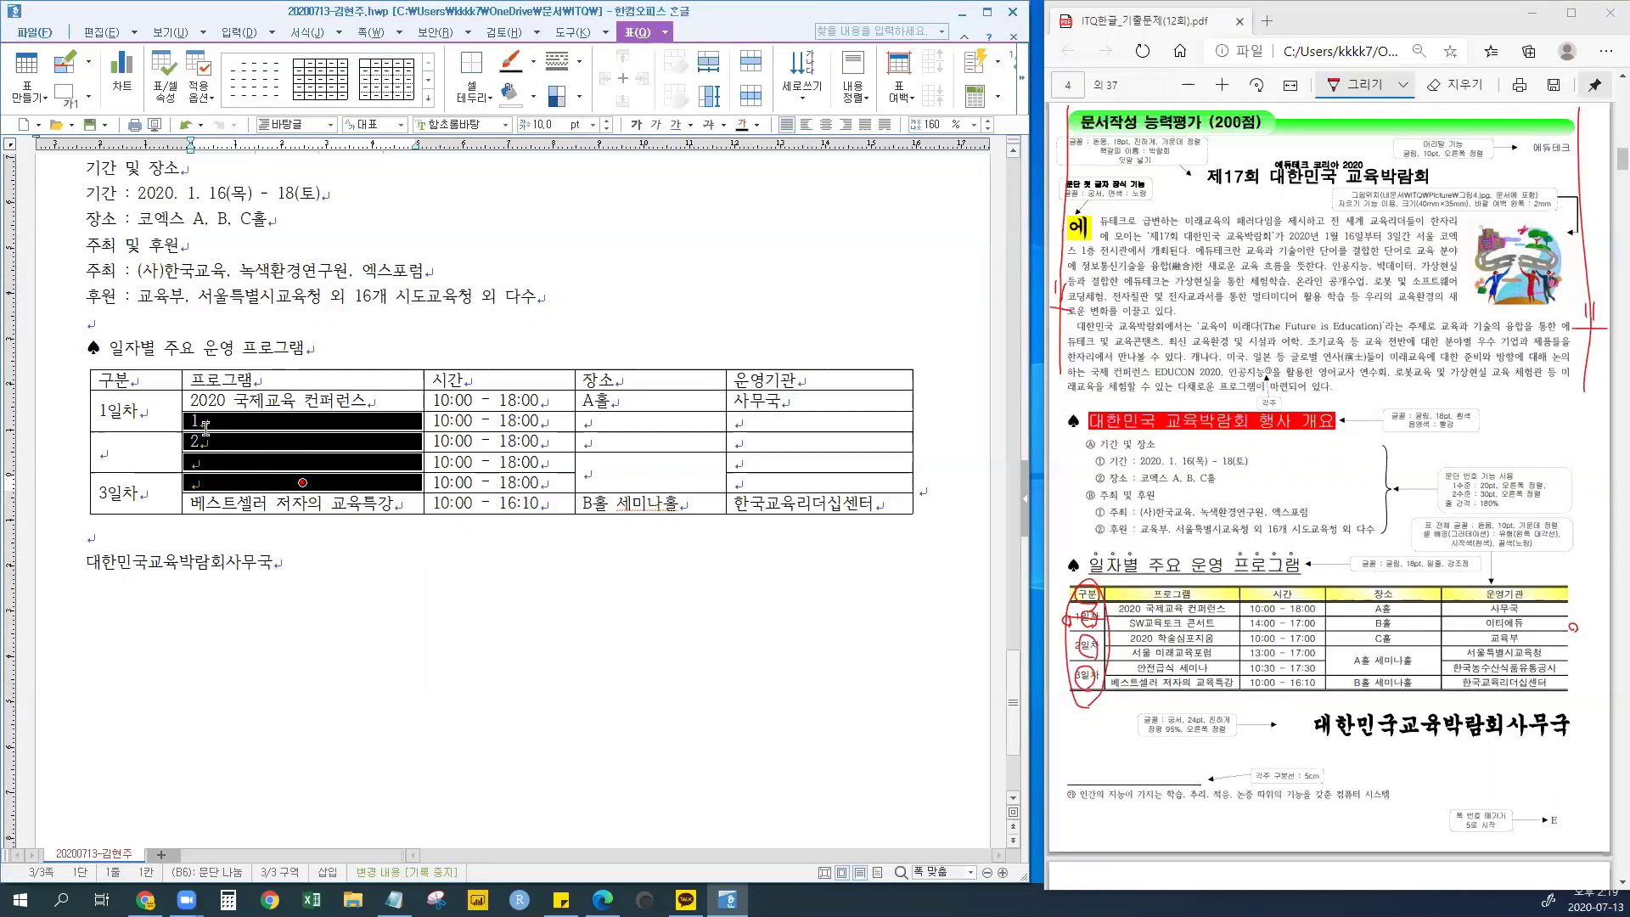
key("a")
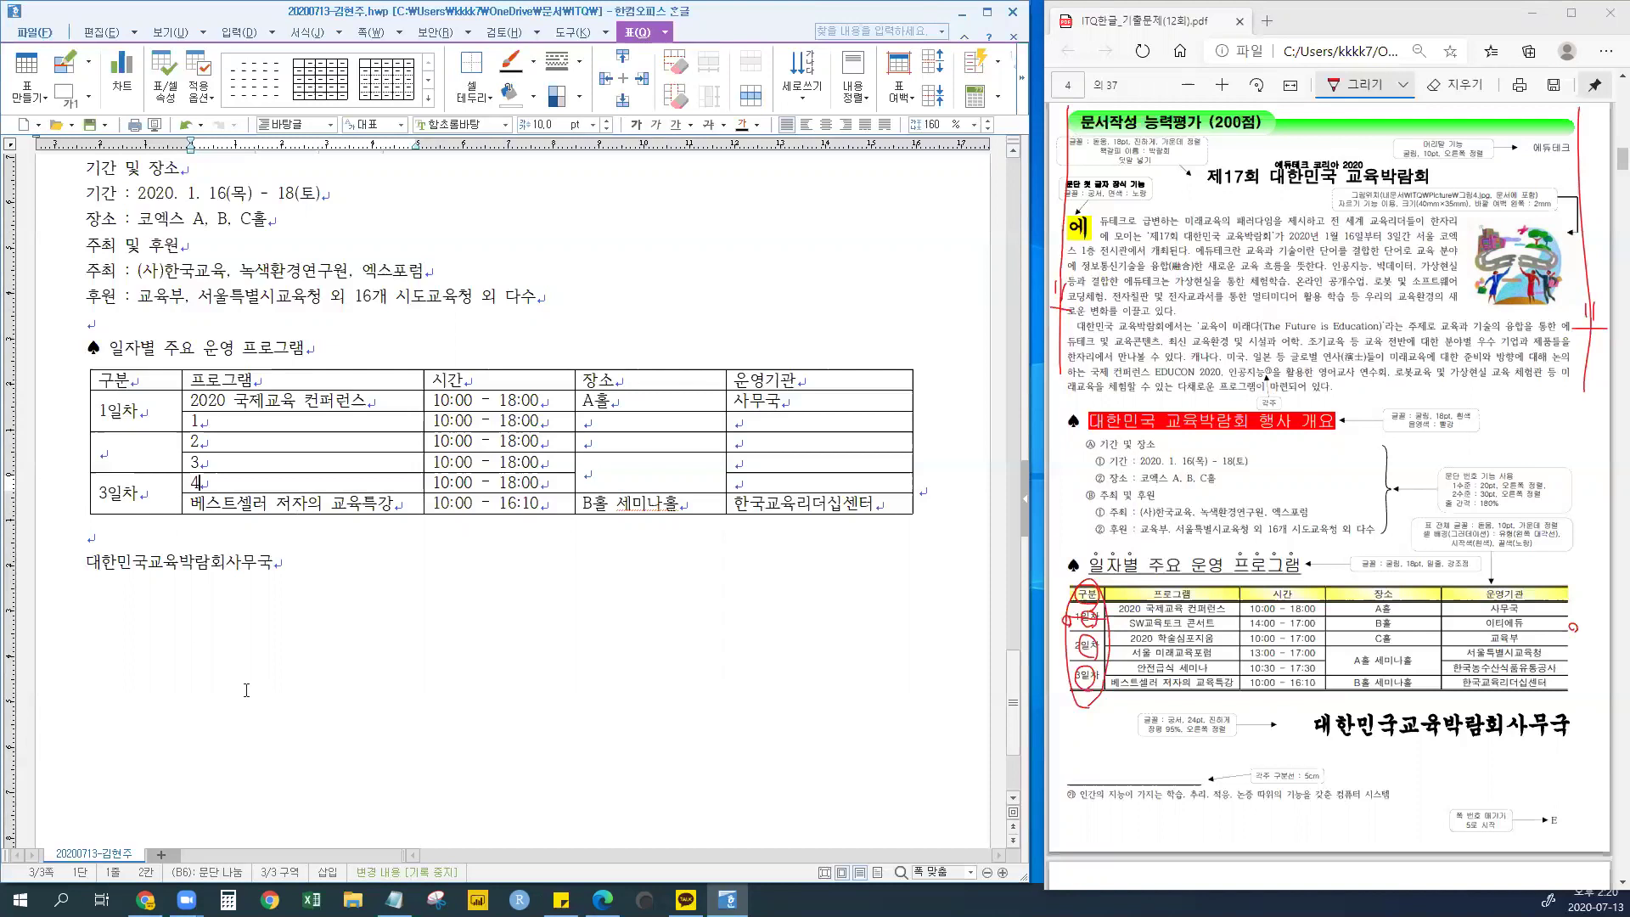
left_click(261, 483)
- Merge the third- and fourth-row cells of the 장소 column into one cell
mouse_move(627, 422)
left_mouse_down()
mouse_move(629, 442)
mouse_move(611, 424)
mouse_move(612, 442)
left_mouse_up()
left_click(602, 400)
key("m")
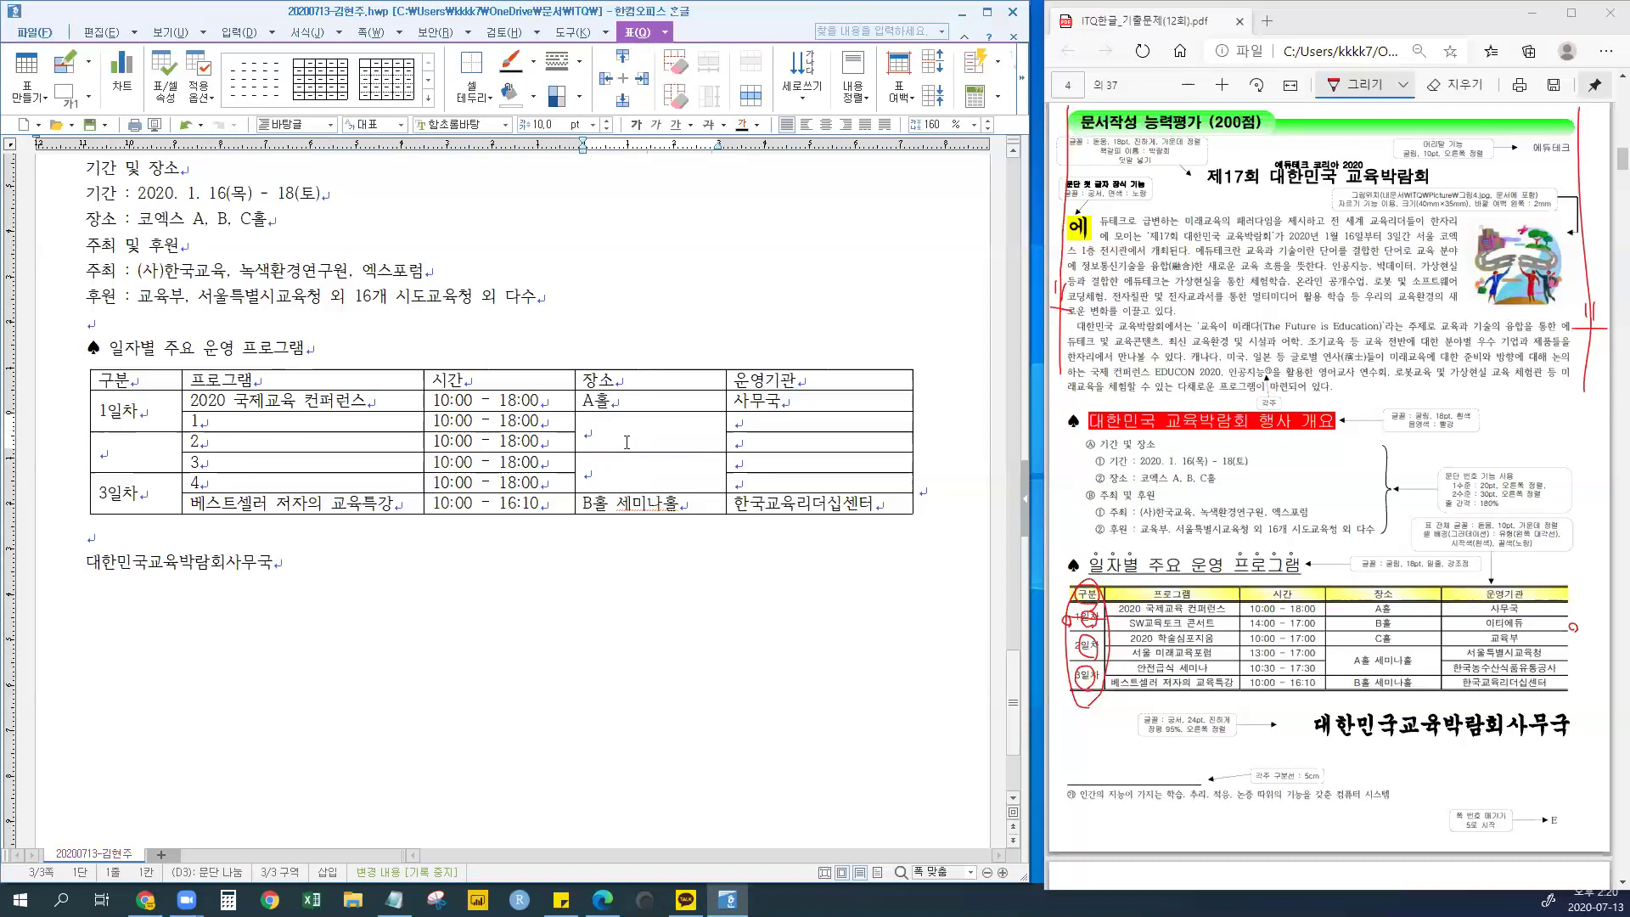
- Split the merged cell below A홀 in the 장소 column into 2 rows and 4 columns
left_click_drag(662, 432, 675, 434)
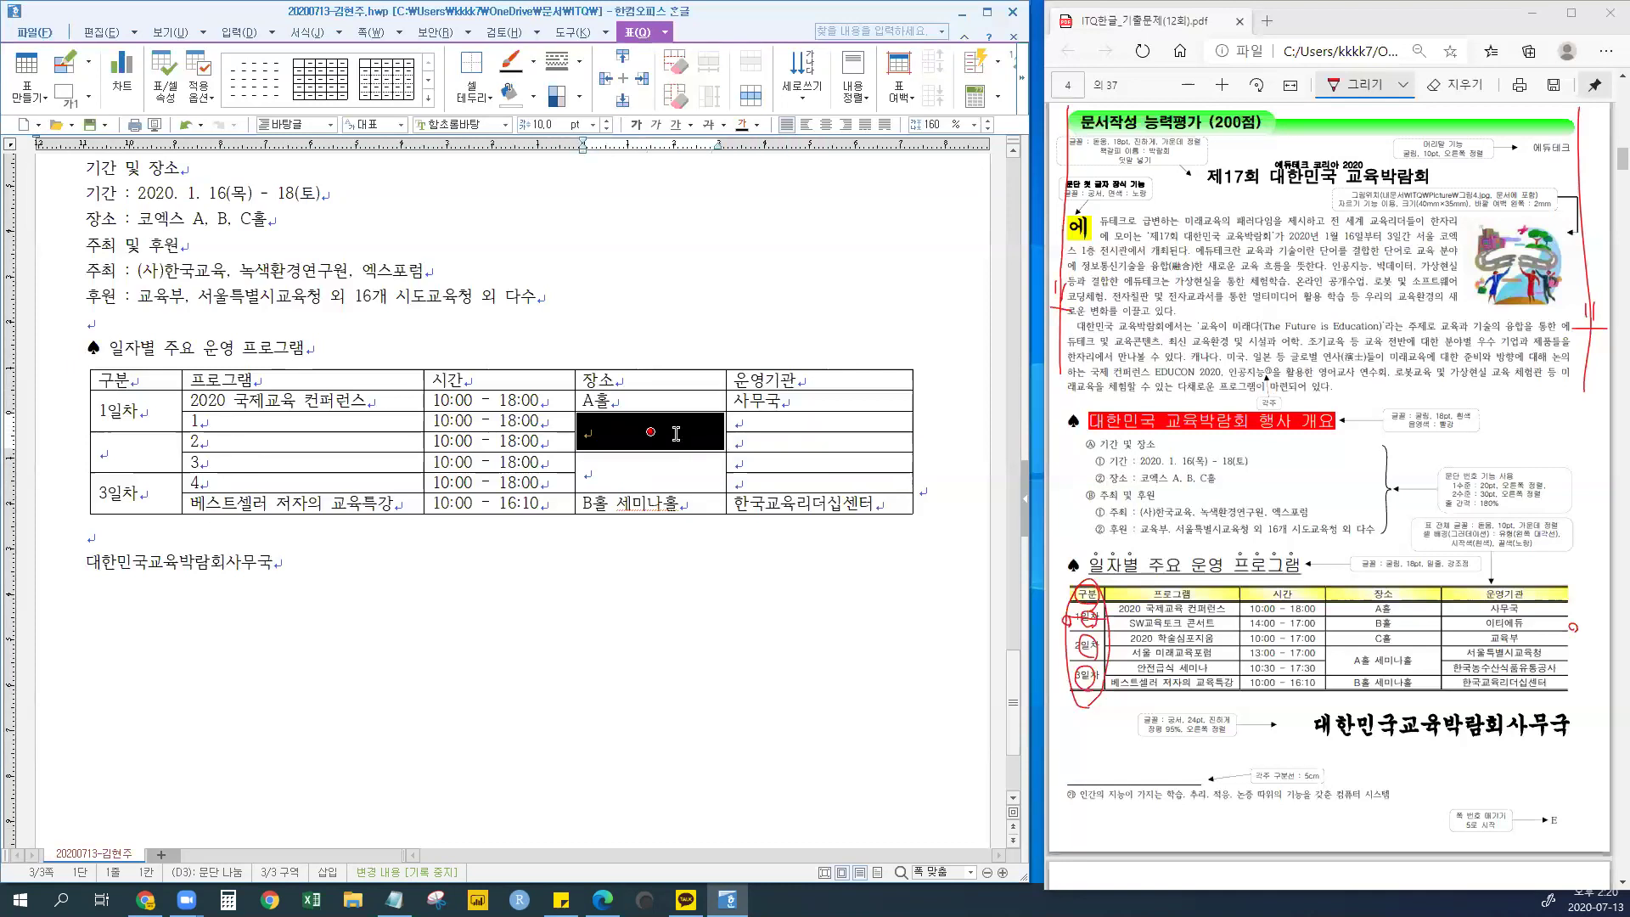
left_click(676, 433)
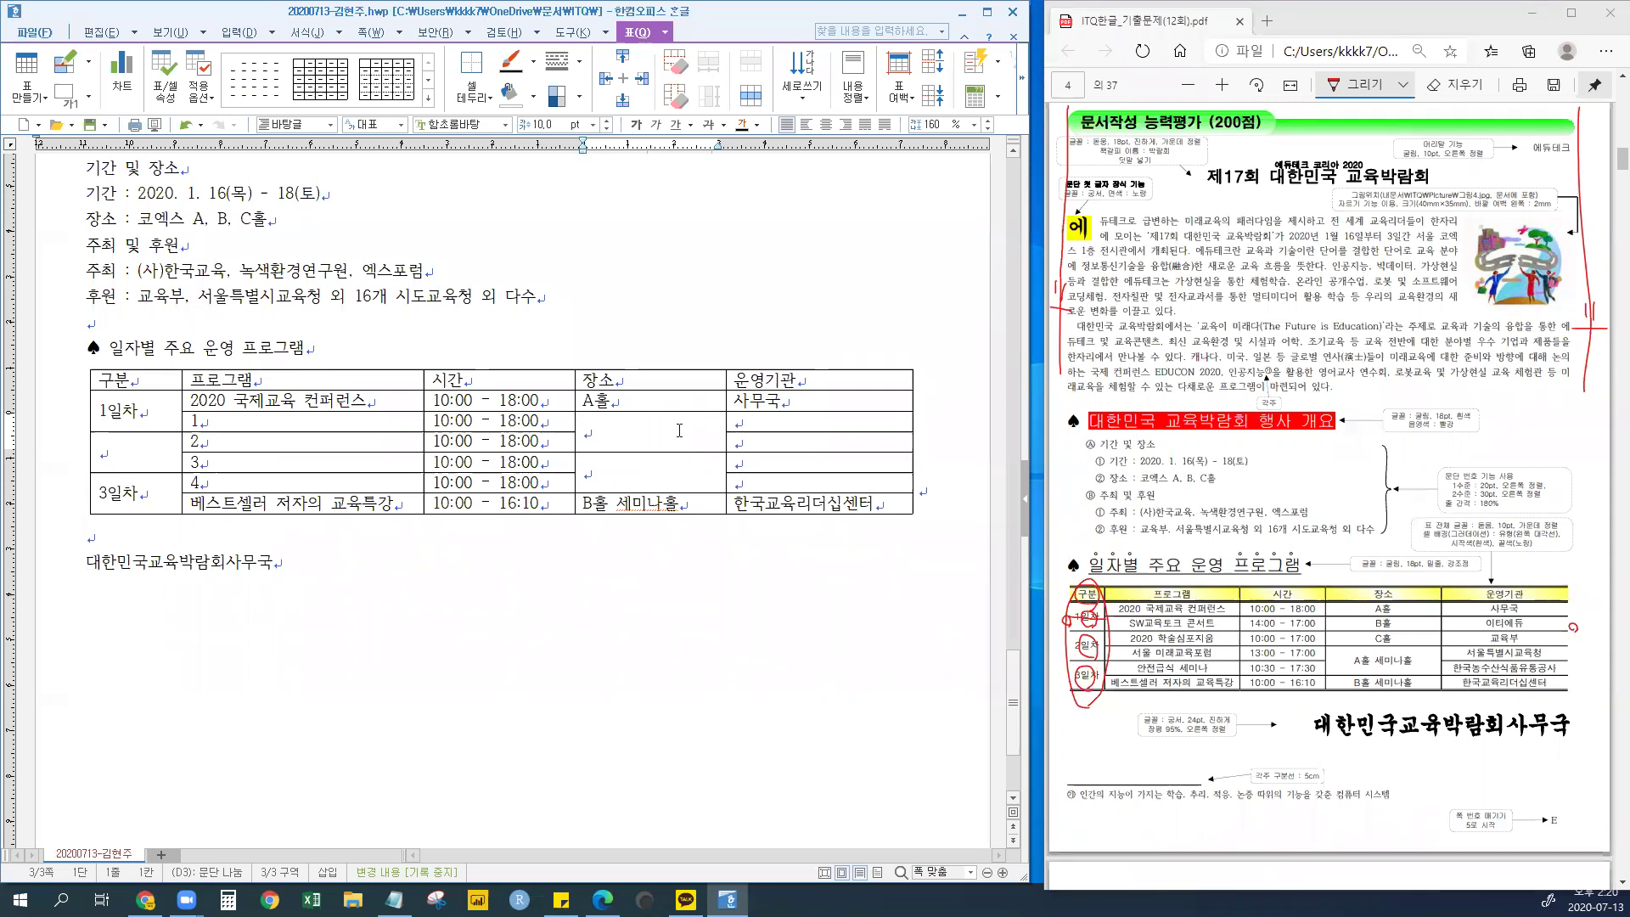
mouse_move(657, 429)
left_mouse_down()
mouse_move(764, 442)
mouse_move(847, 508)
mouse_move(843, 488)
mouse_move(650, 429)
left_mouse_up()
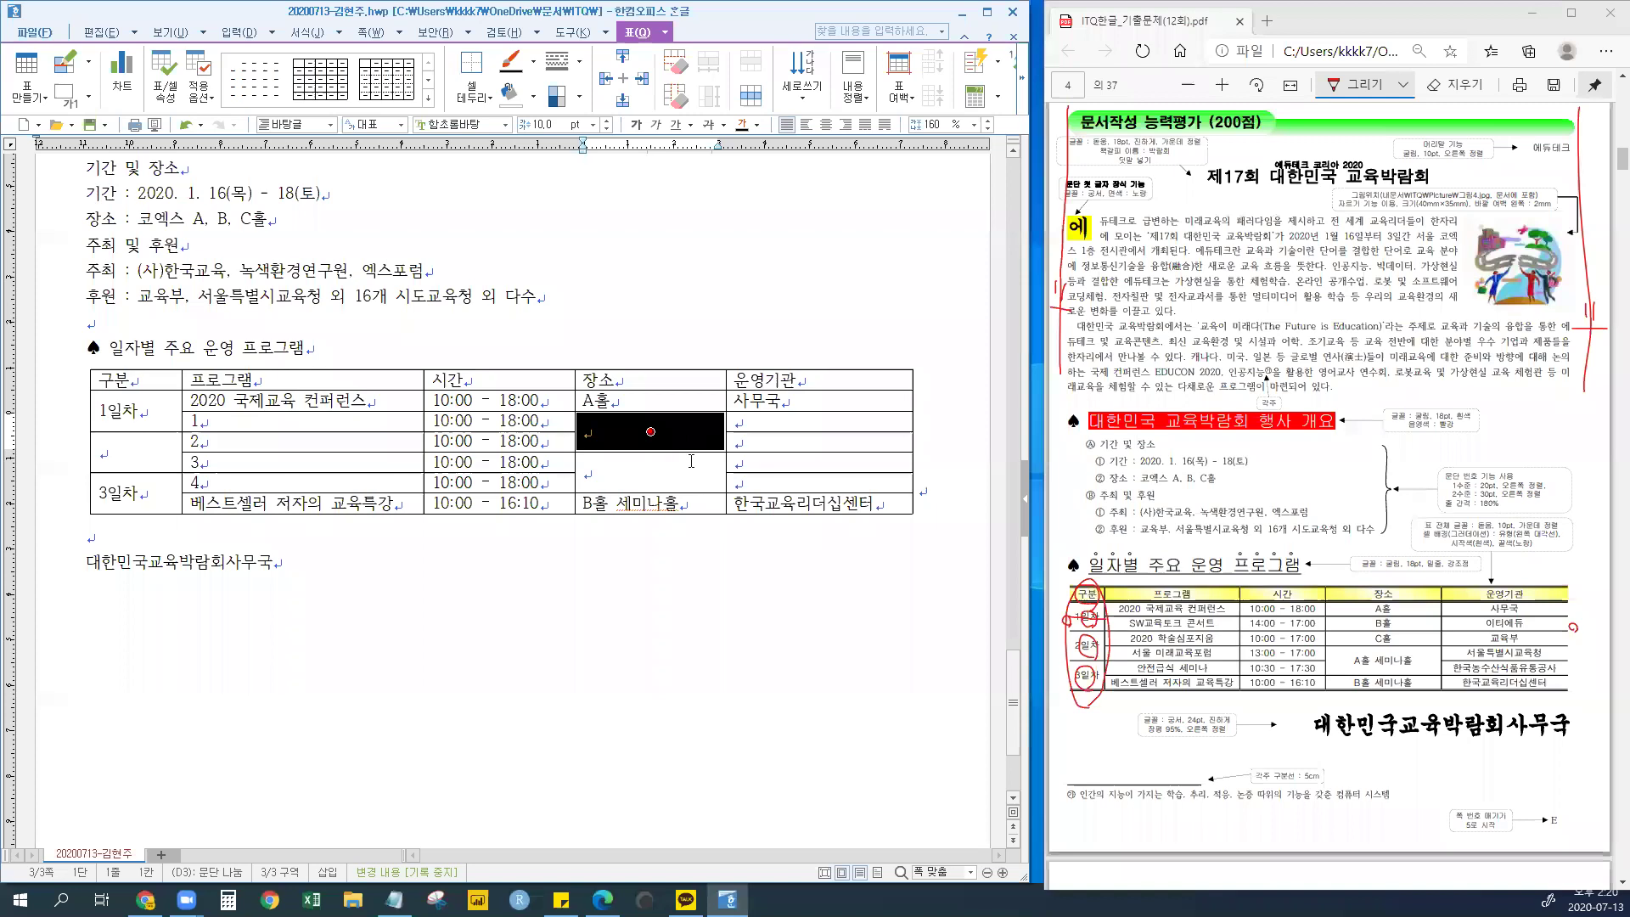
key("Escape")
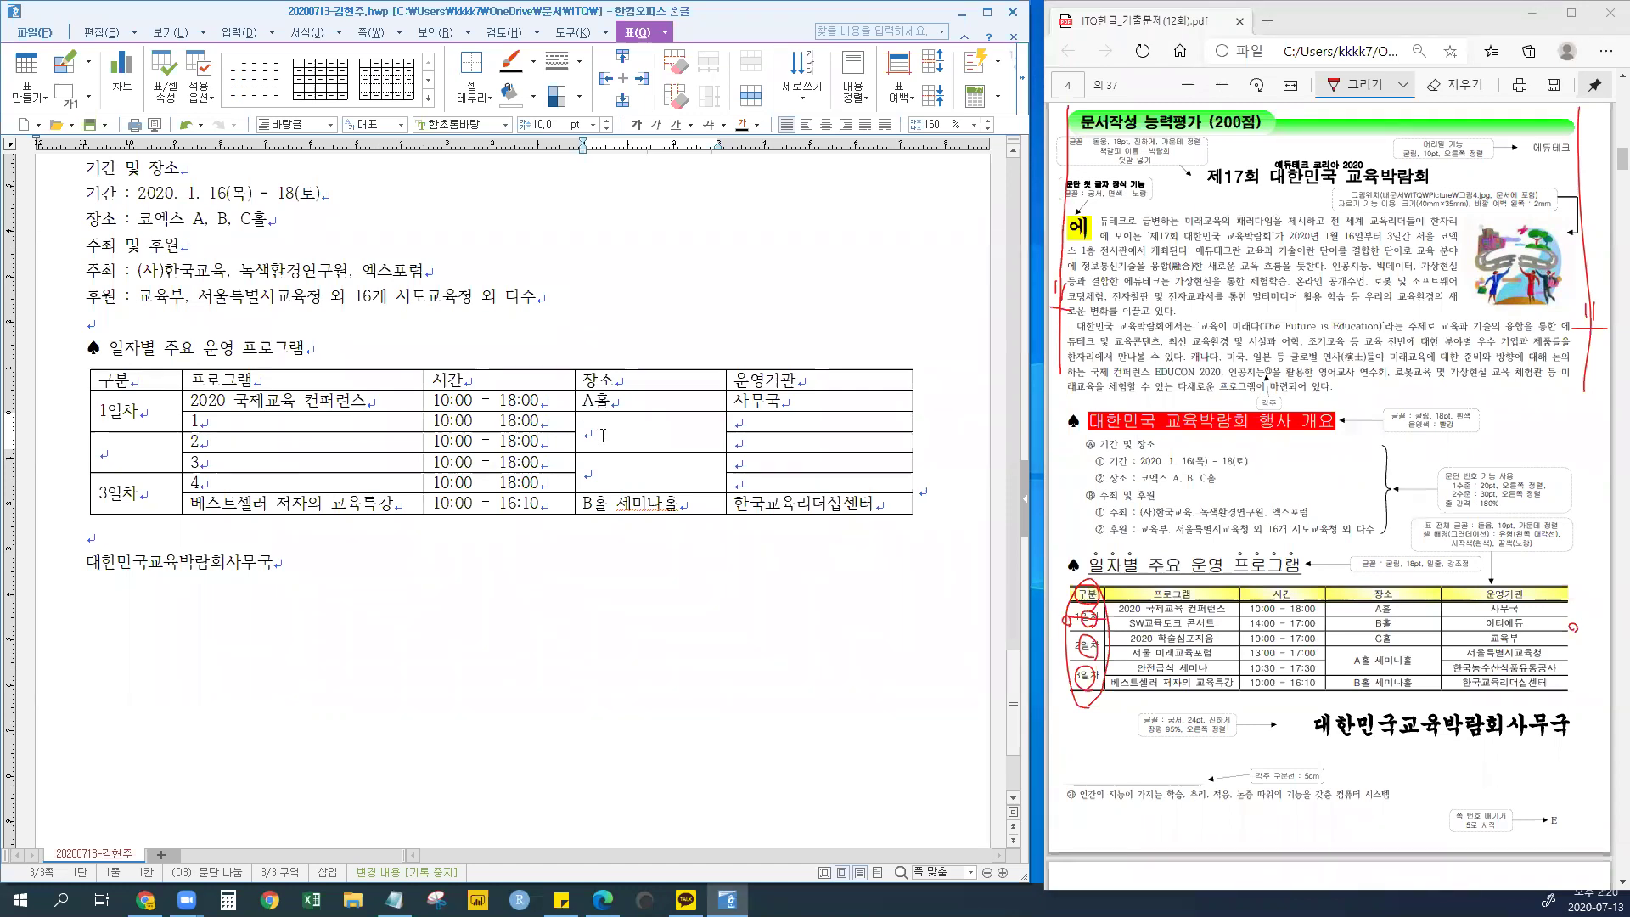
key("F5")
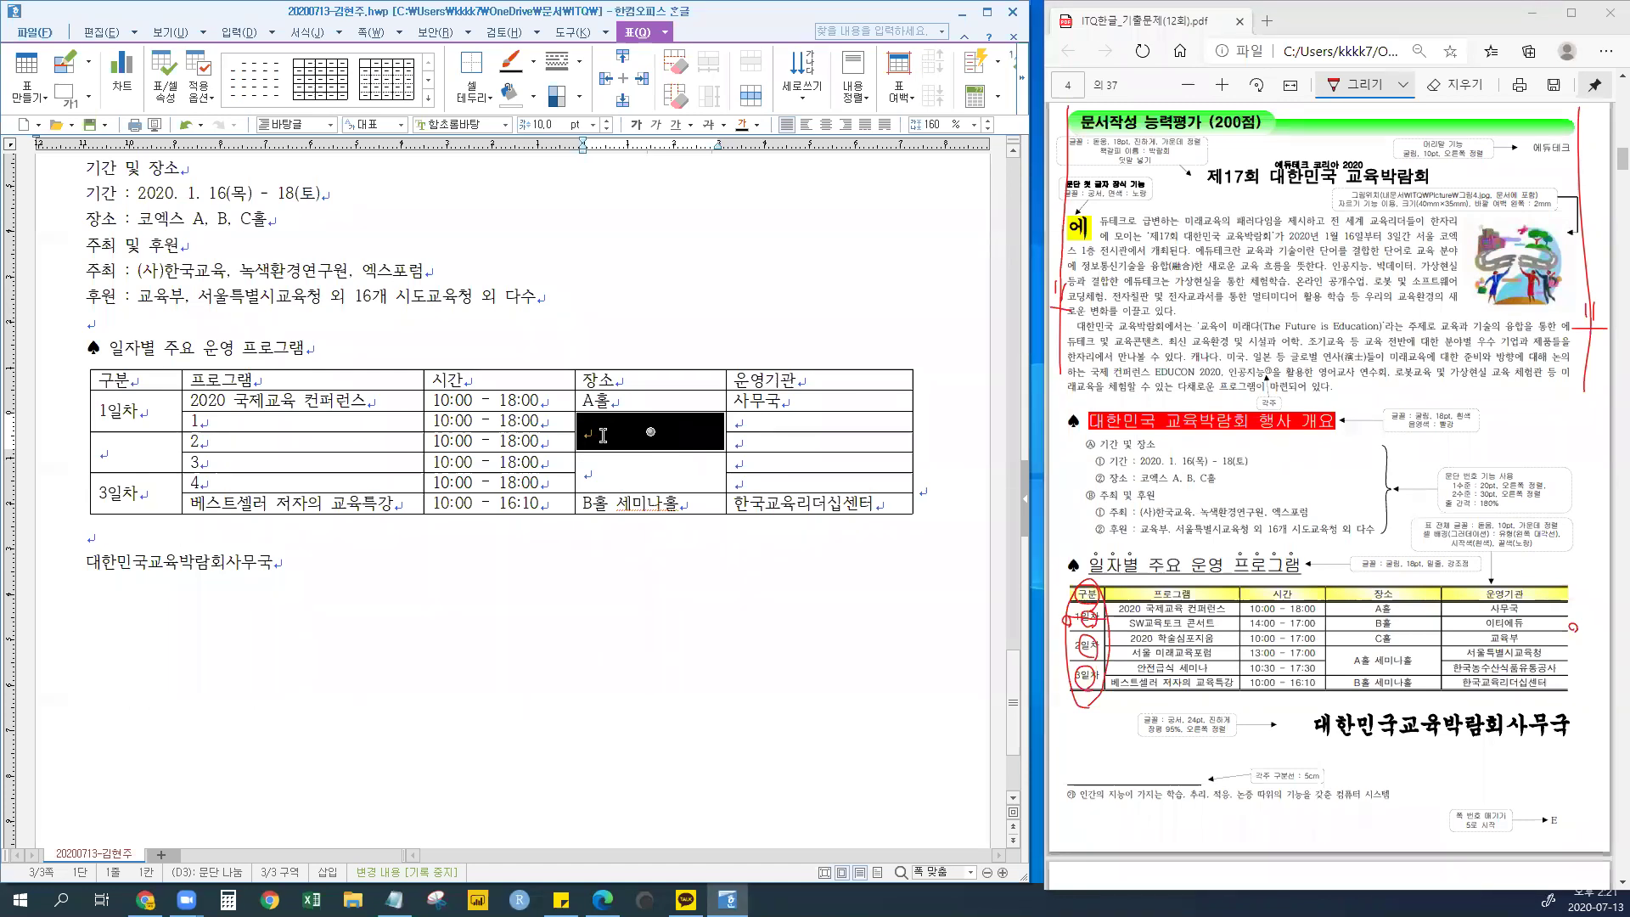
right_click(620, 428)
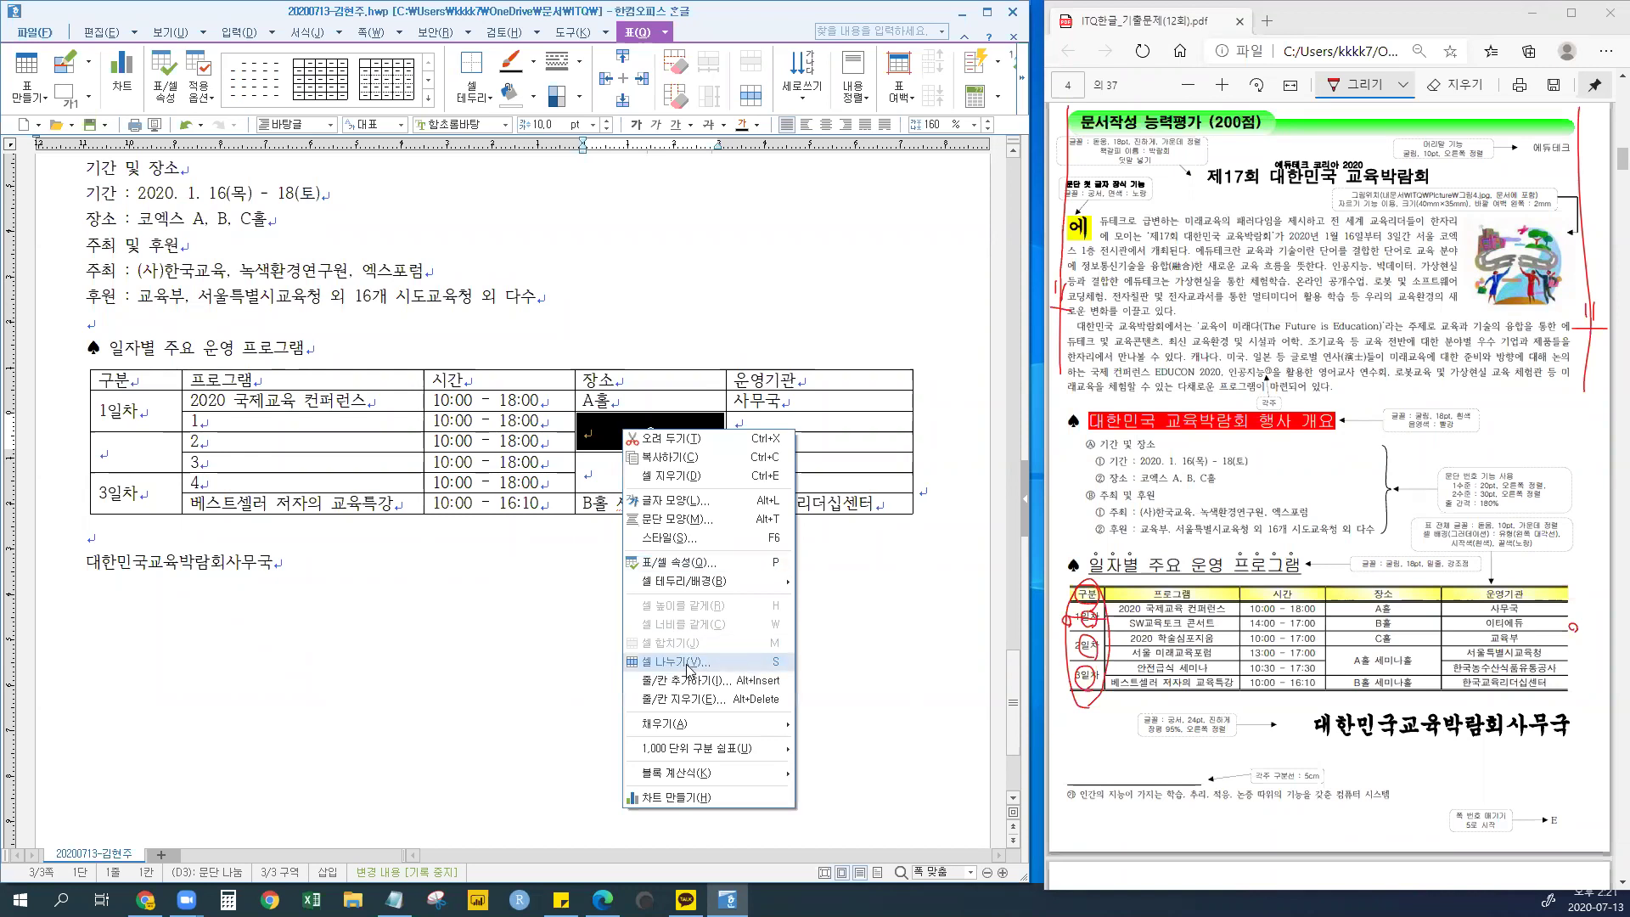
left_click(629, 31)
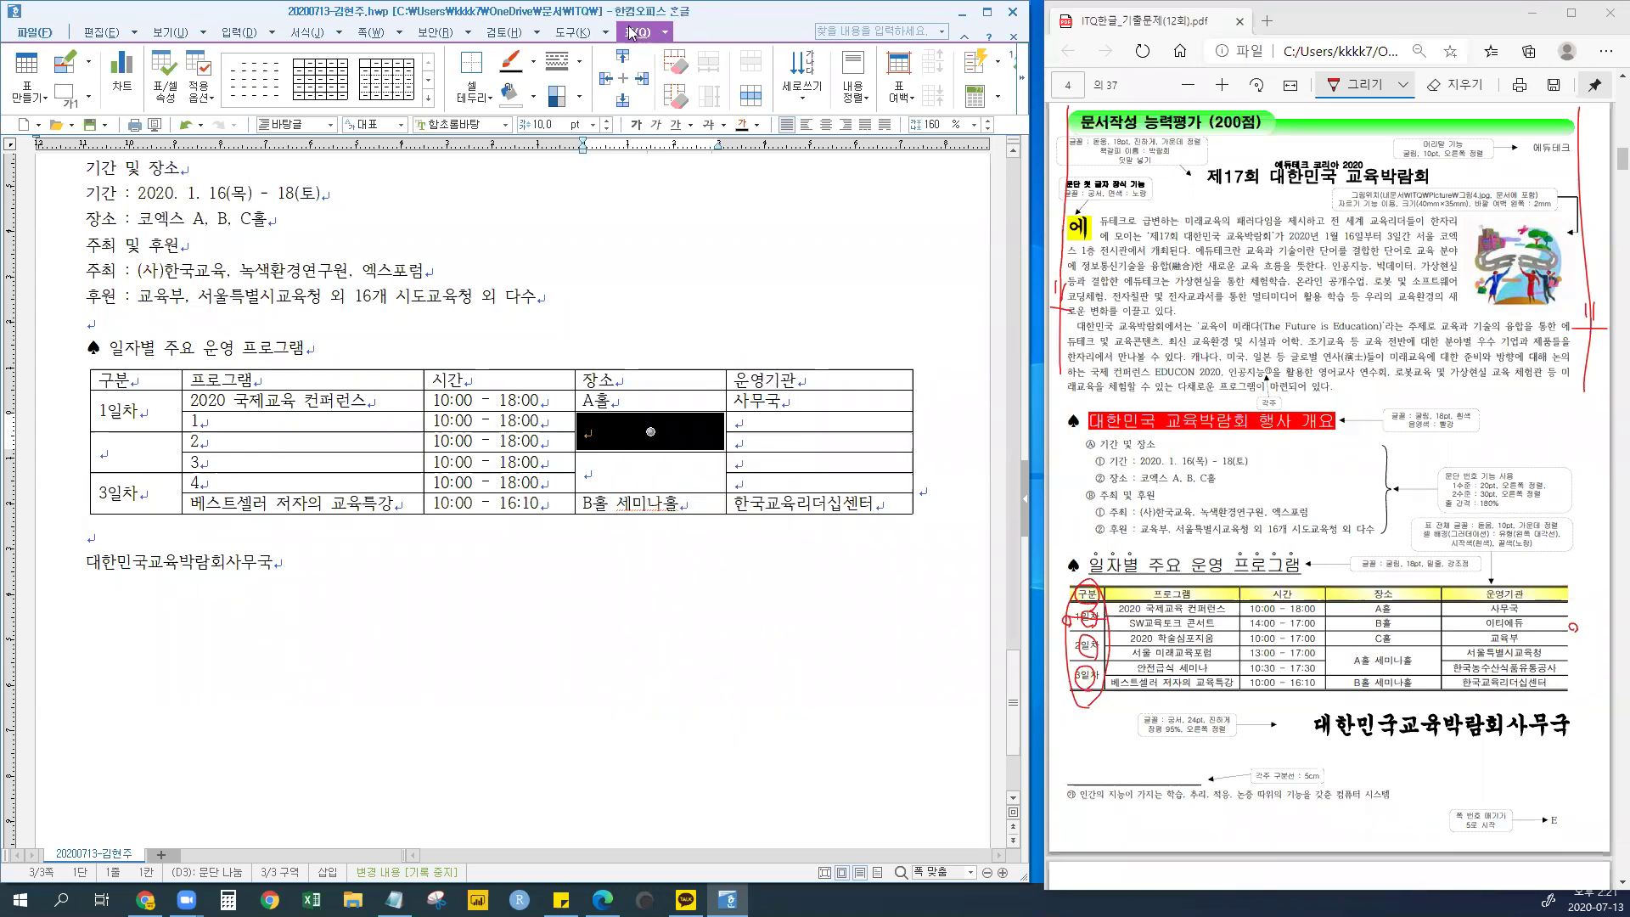
left_click(749, 102)
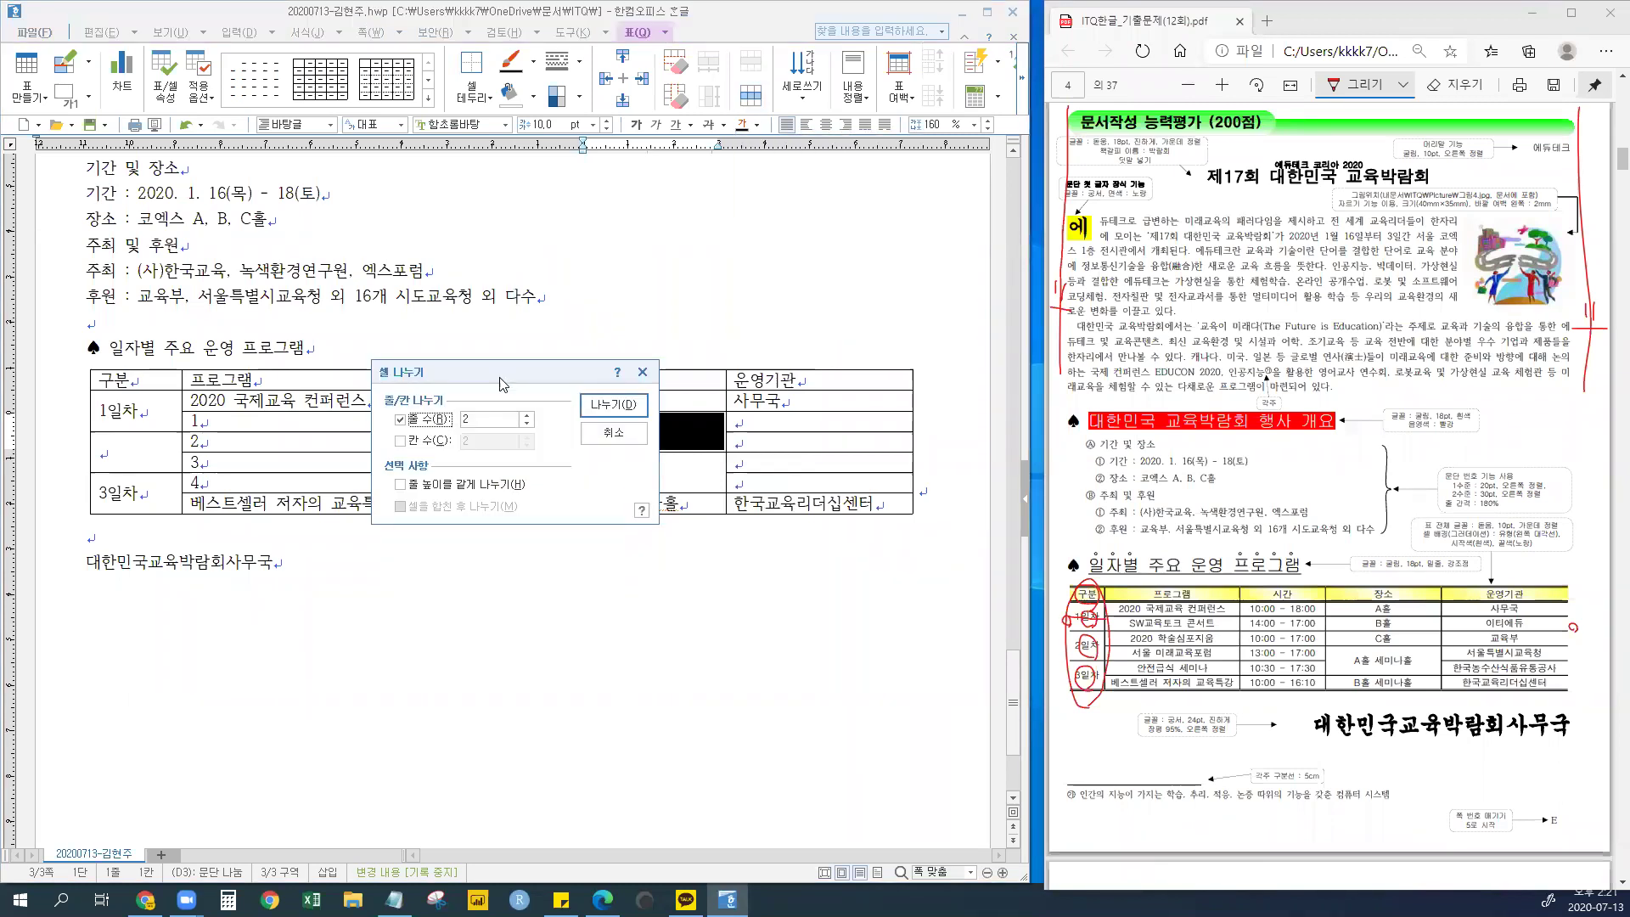
left_click_drag(499, 377, 616, 539)
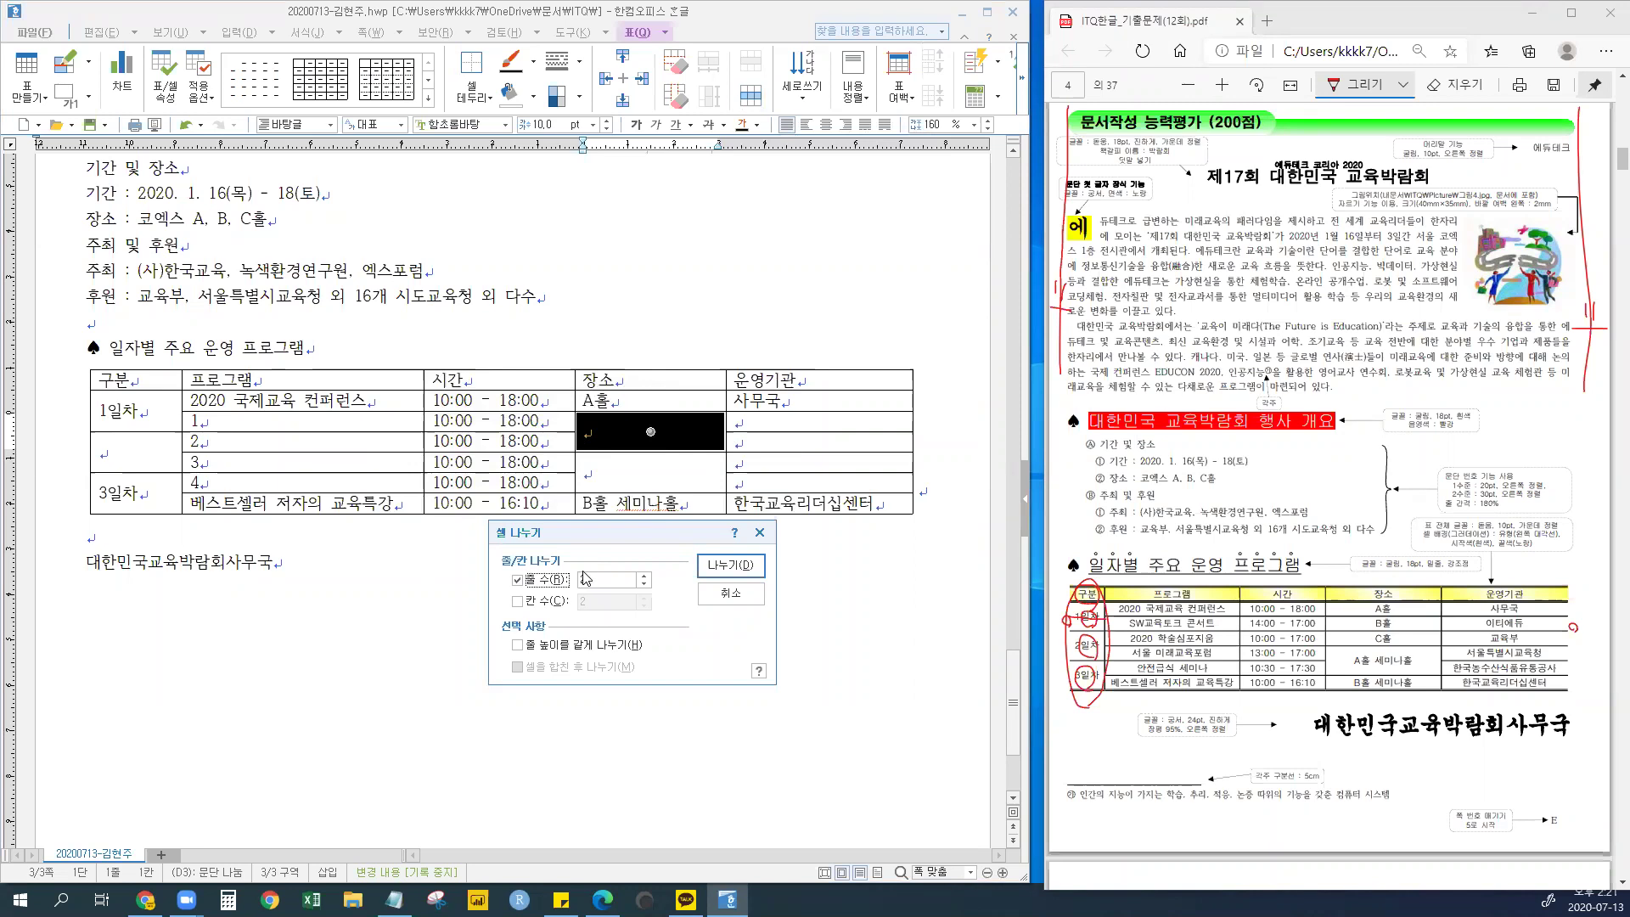
left_click(535, 603)
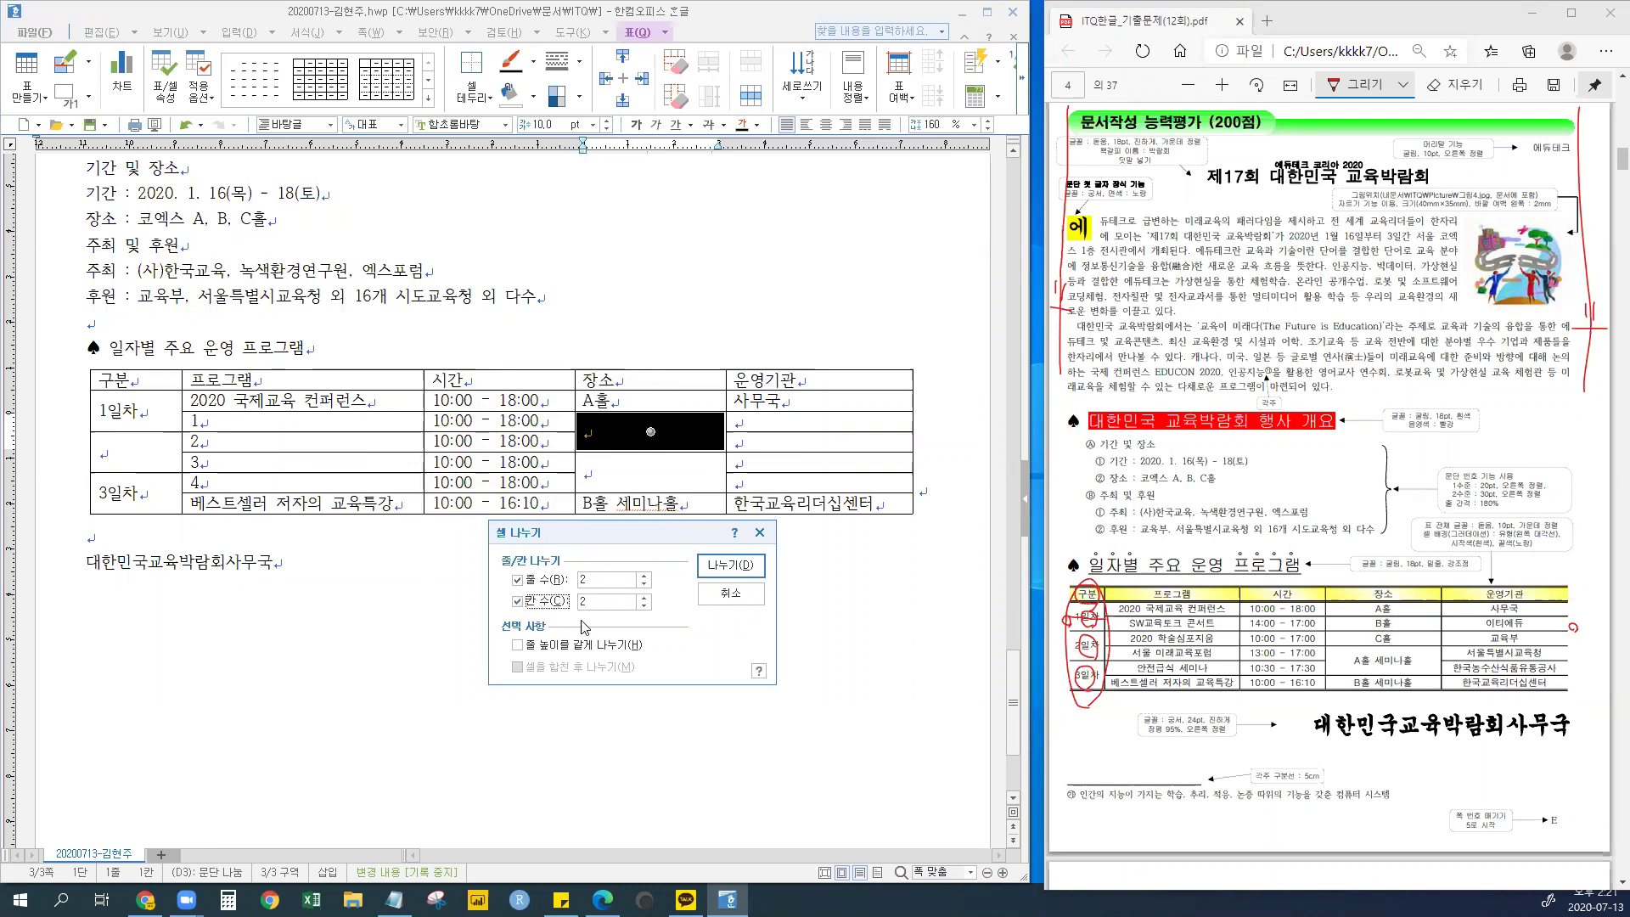
left_click(644, 577)
left_click(645, 577)
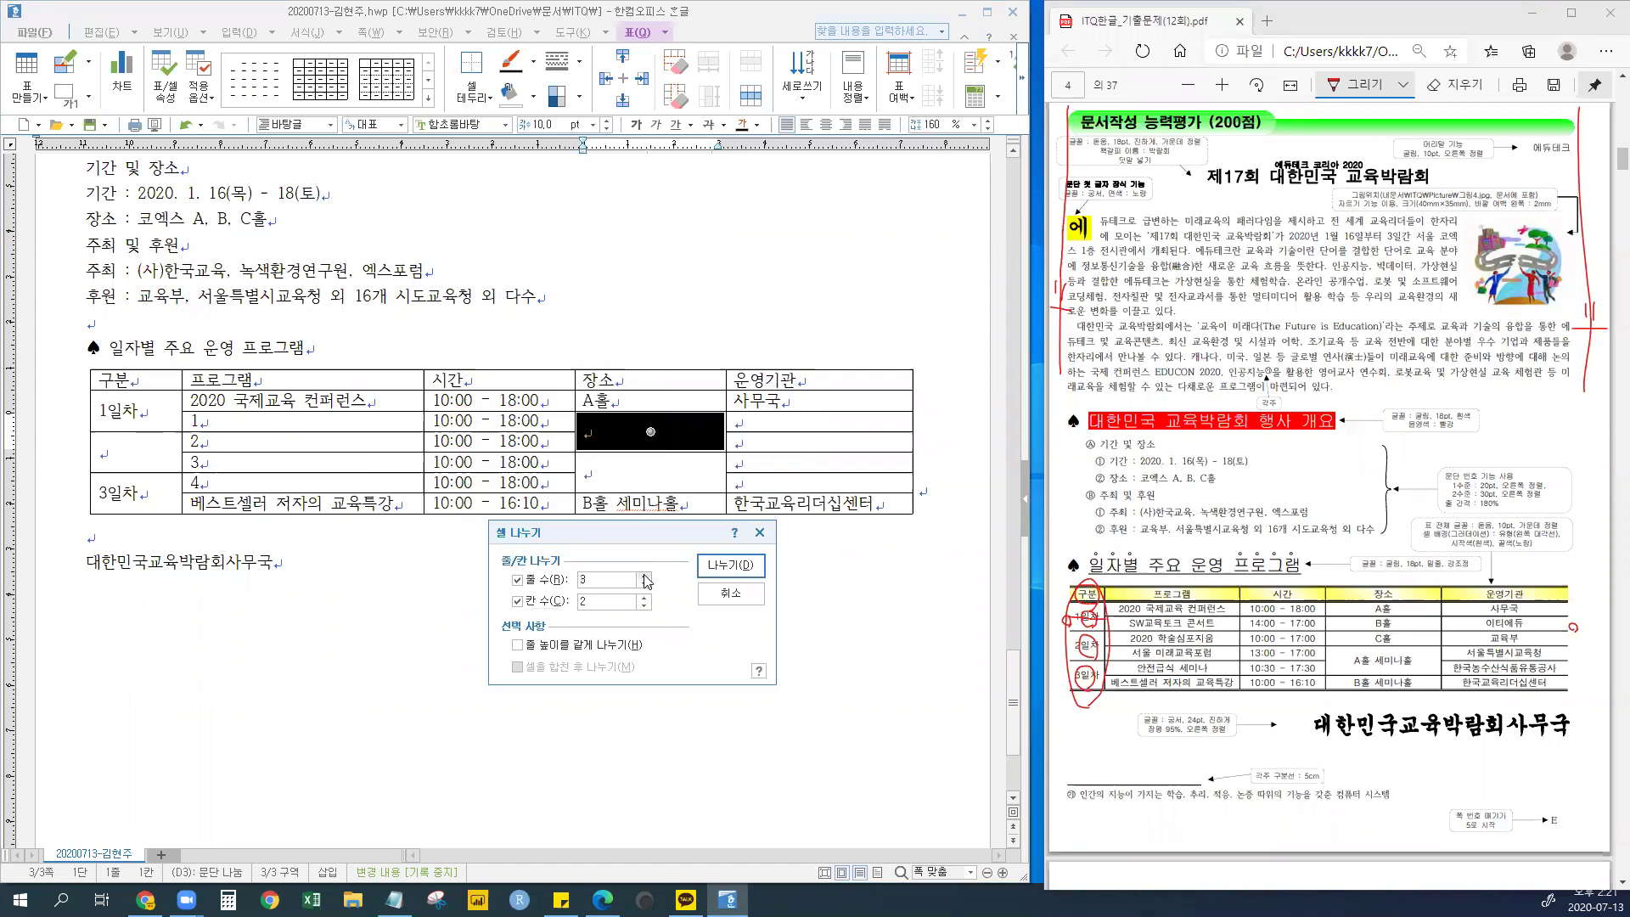
left_click(643, 583)
left_click(645, 597)
left_click(646, 597)
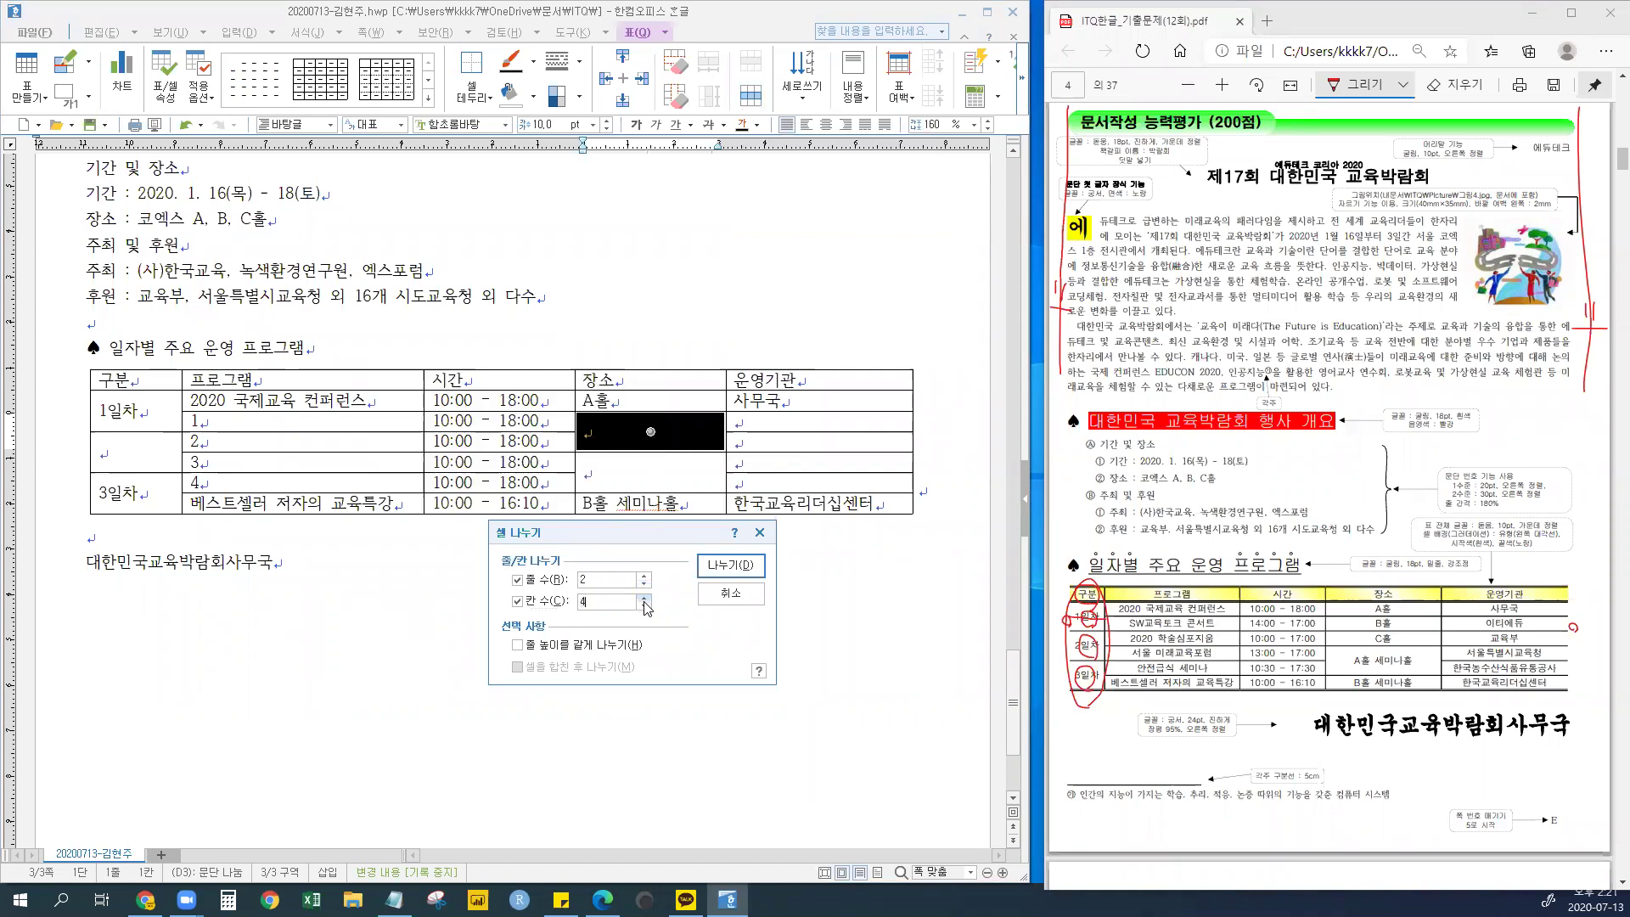
left_click(735, 566)
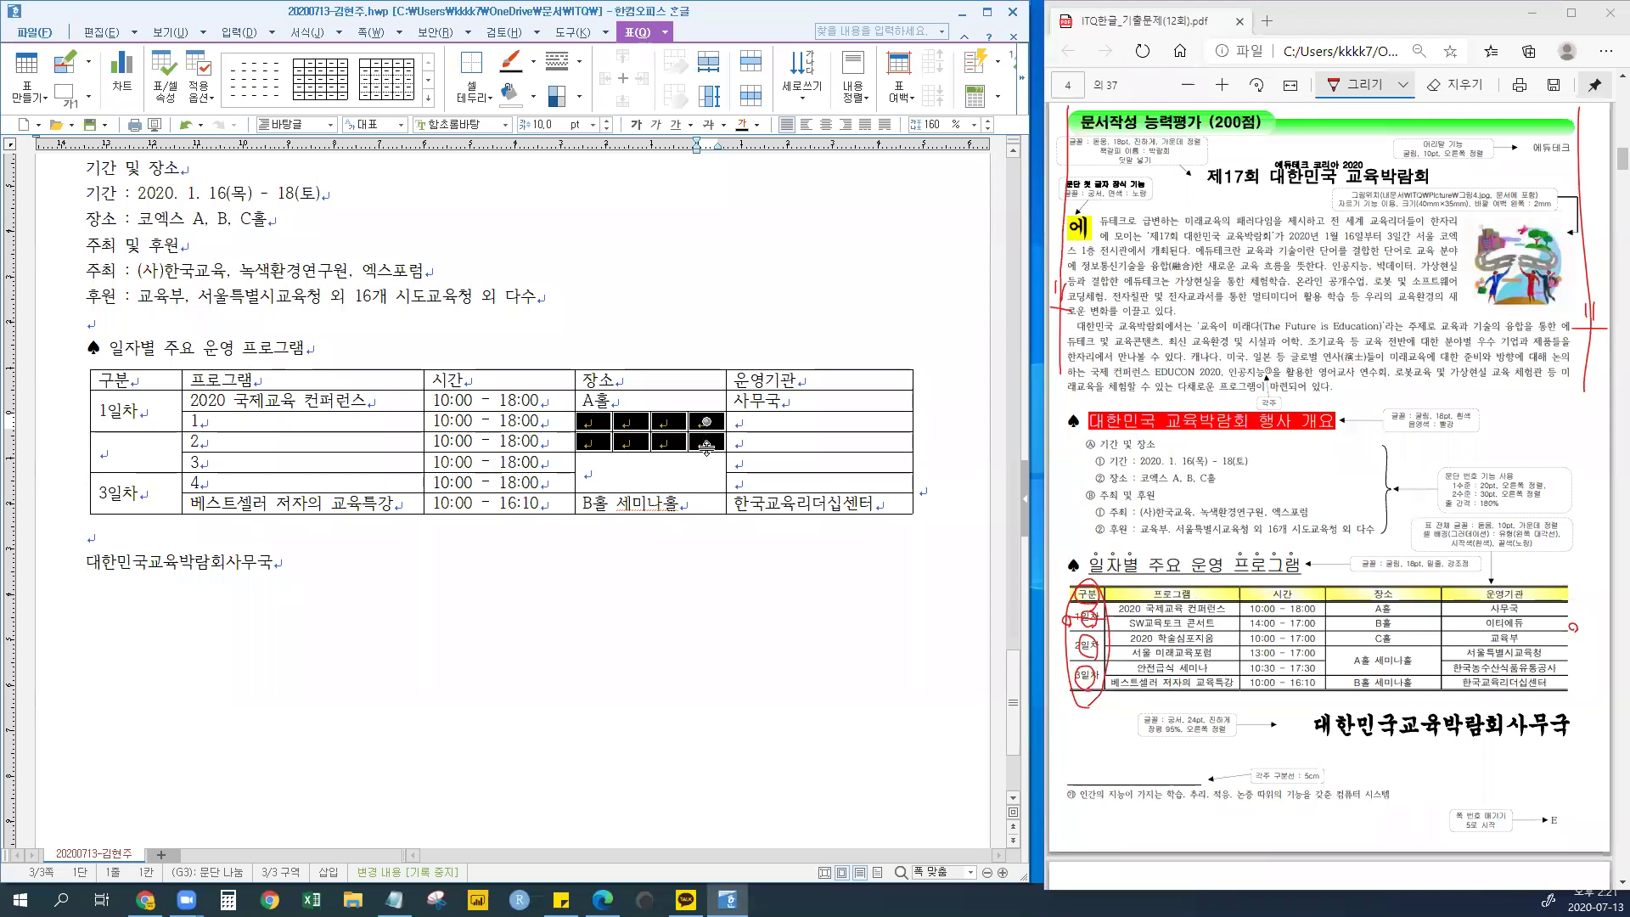
left_click(676, 592)
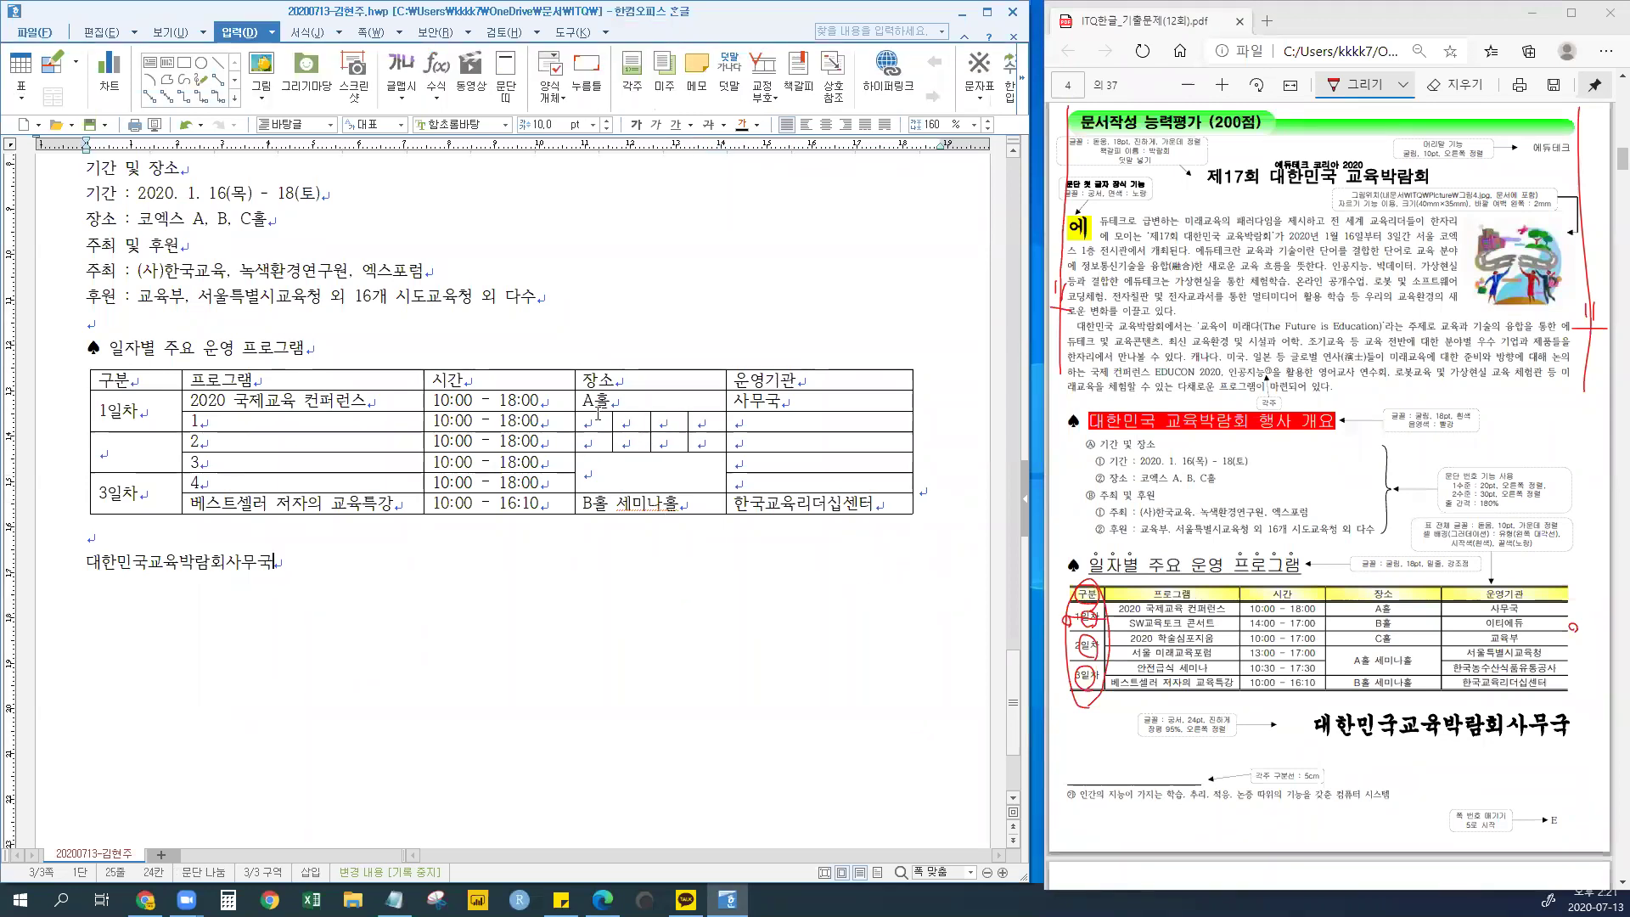
- Merge the four split 장소 cells back into a single cell in each of the third and fourth rows
left_click_drag(592, 420, 708, 422)
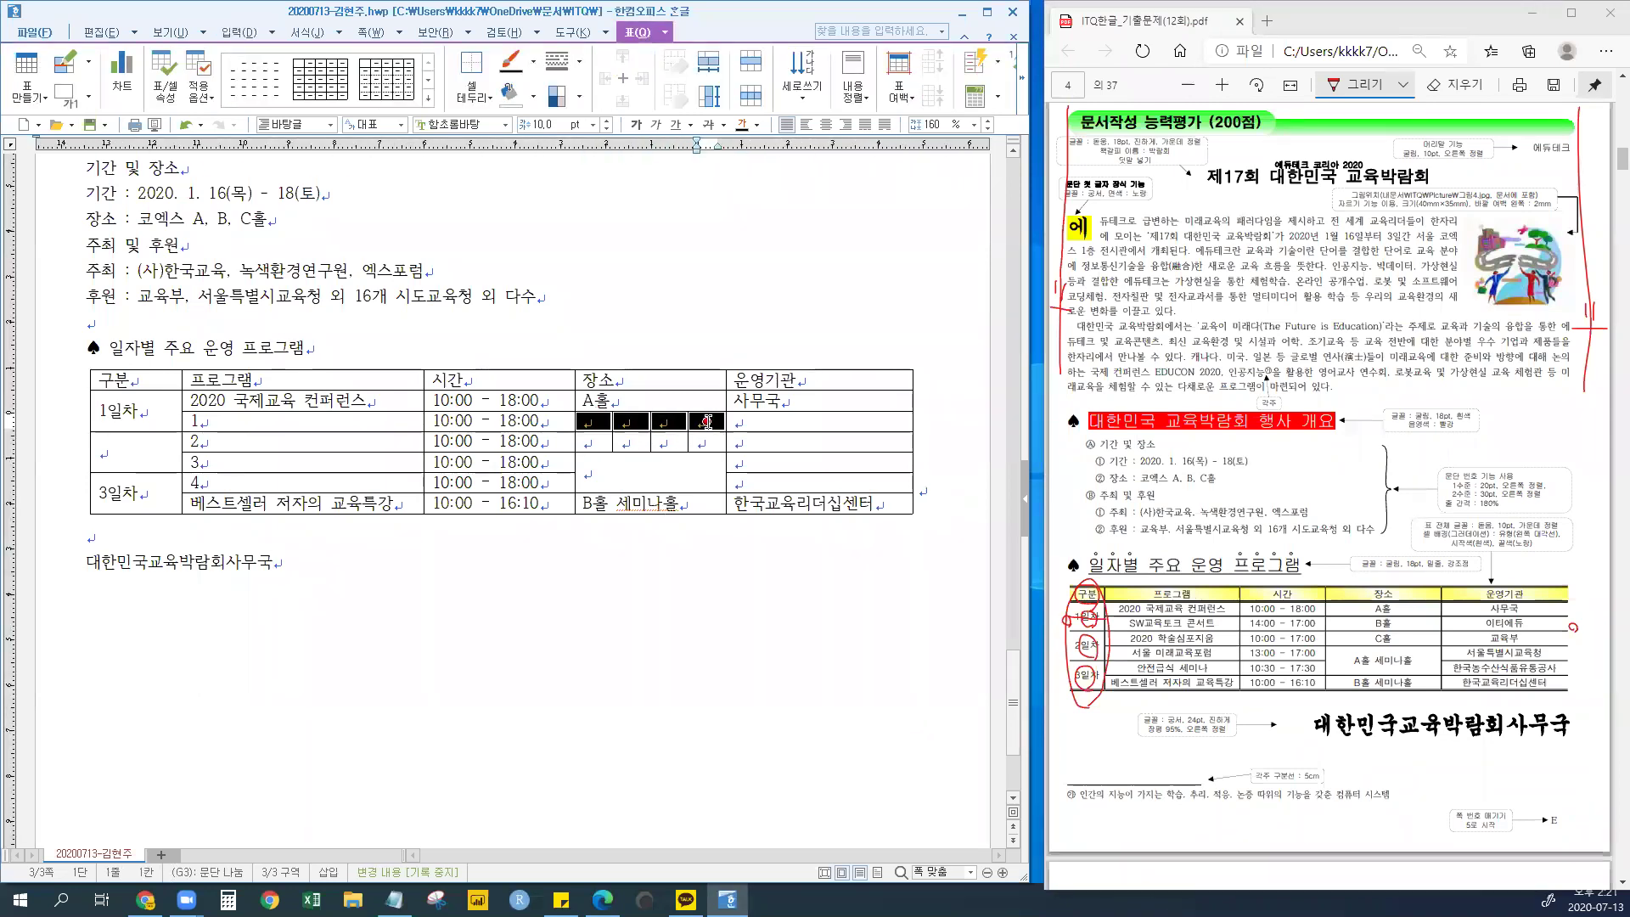
key("Escape")
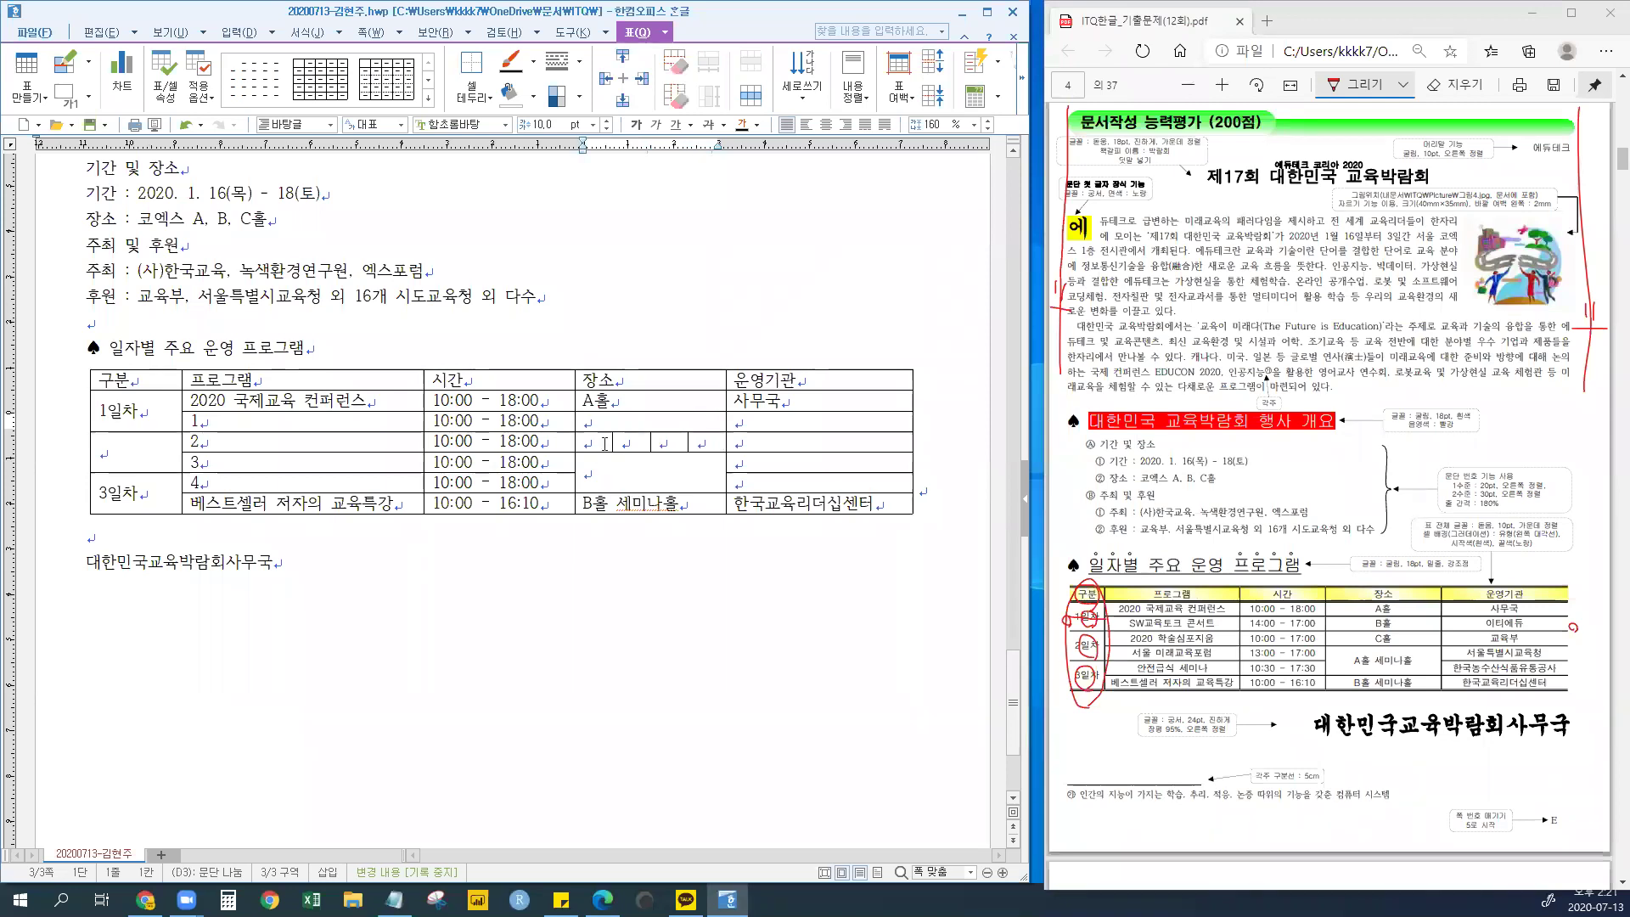
mouse_move(603, 443)
left_mouse_down()
mouse_move(713, 442)
mouse_move(637, 423)
left_mouse_up()
key("m")
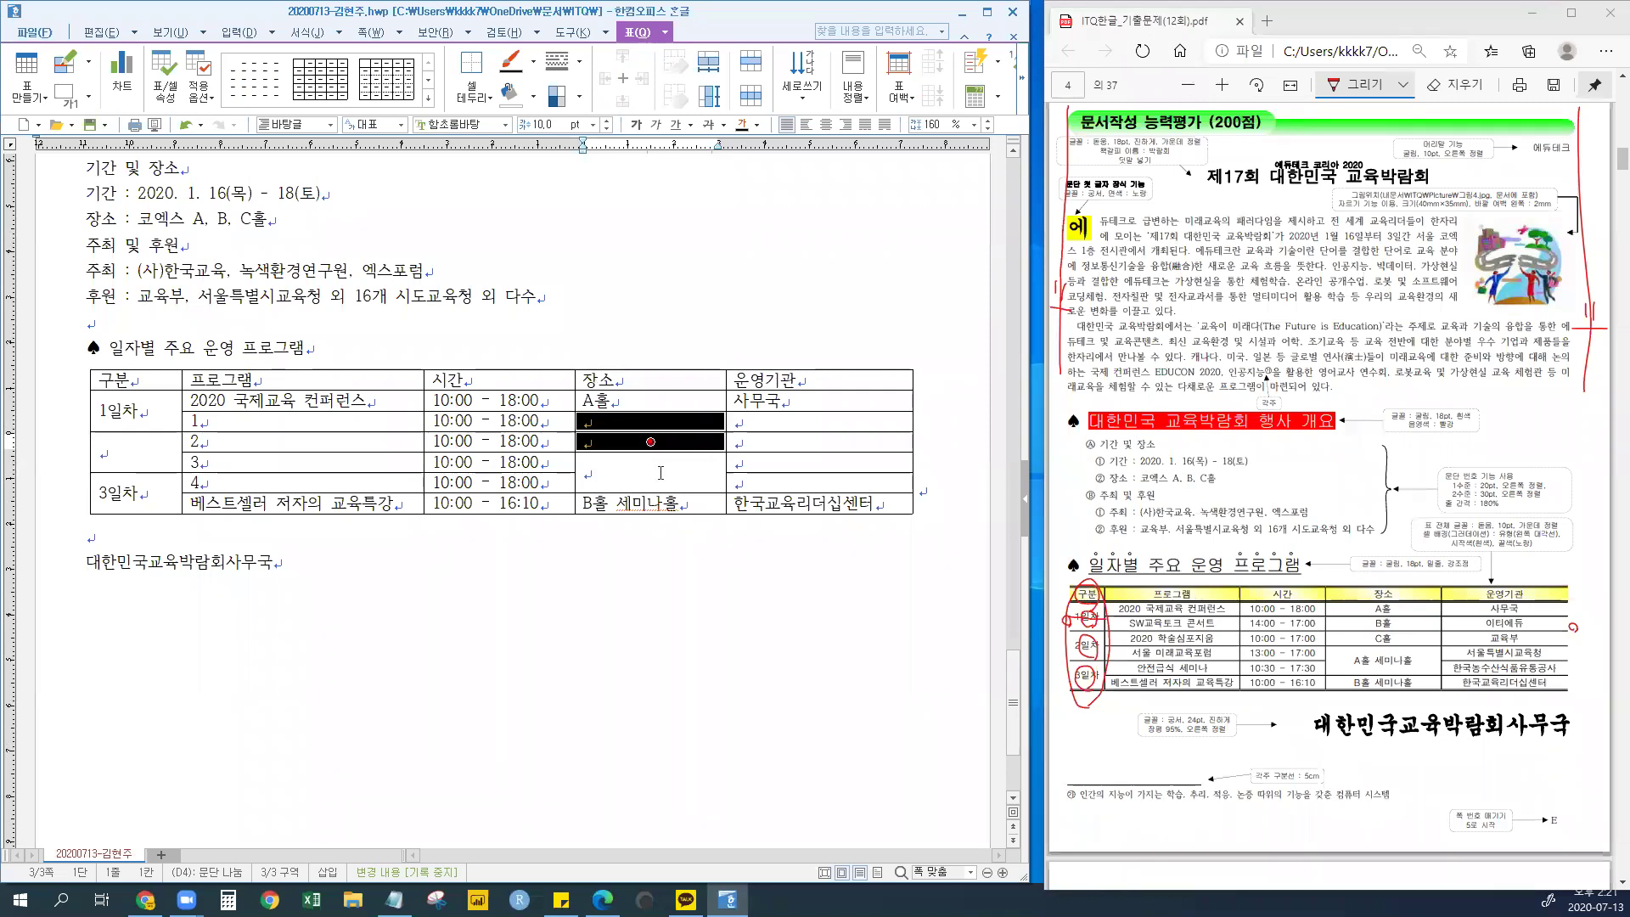
- Save the document
key("ctrl+Page_Down")
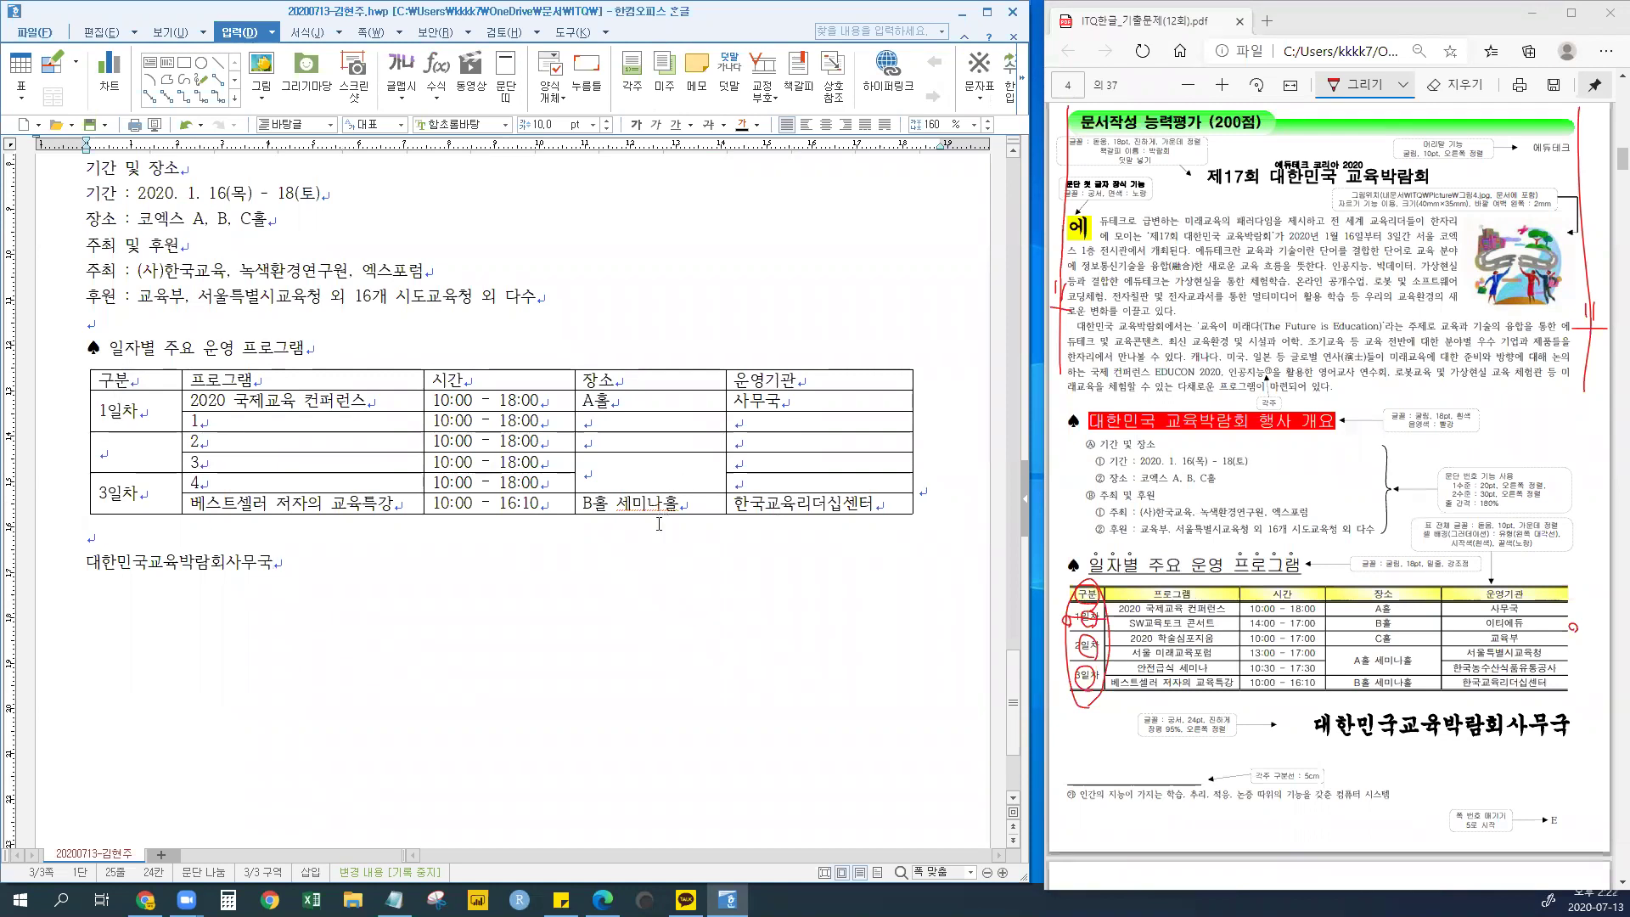
left_click(89, 127)
scroll(512, 429, "up", 6)
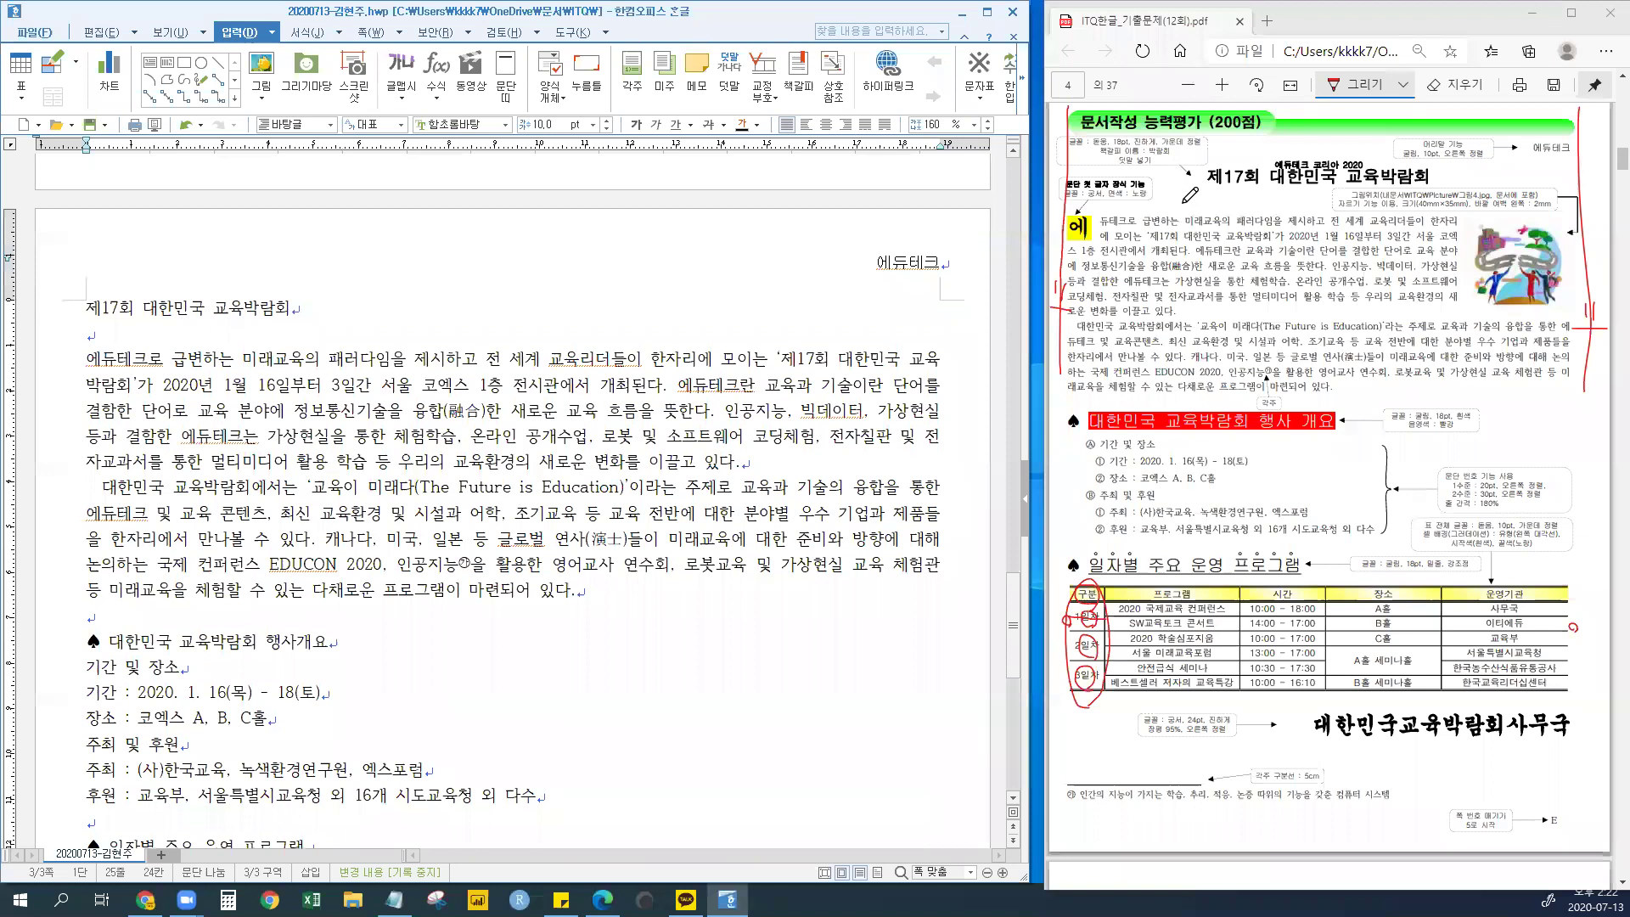
- Erase all the red pen marks from the exam sheet PDF, around the body text and the schedule table
left_click(1454, 85)
left_click(1072, 174)
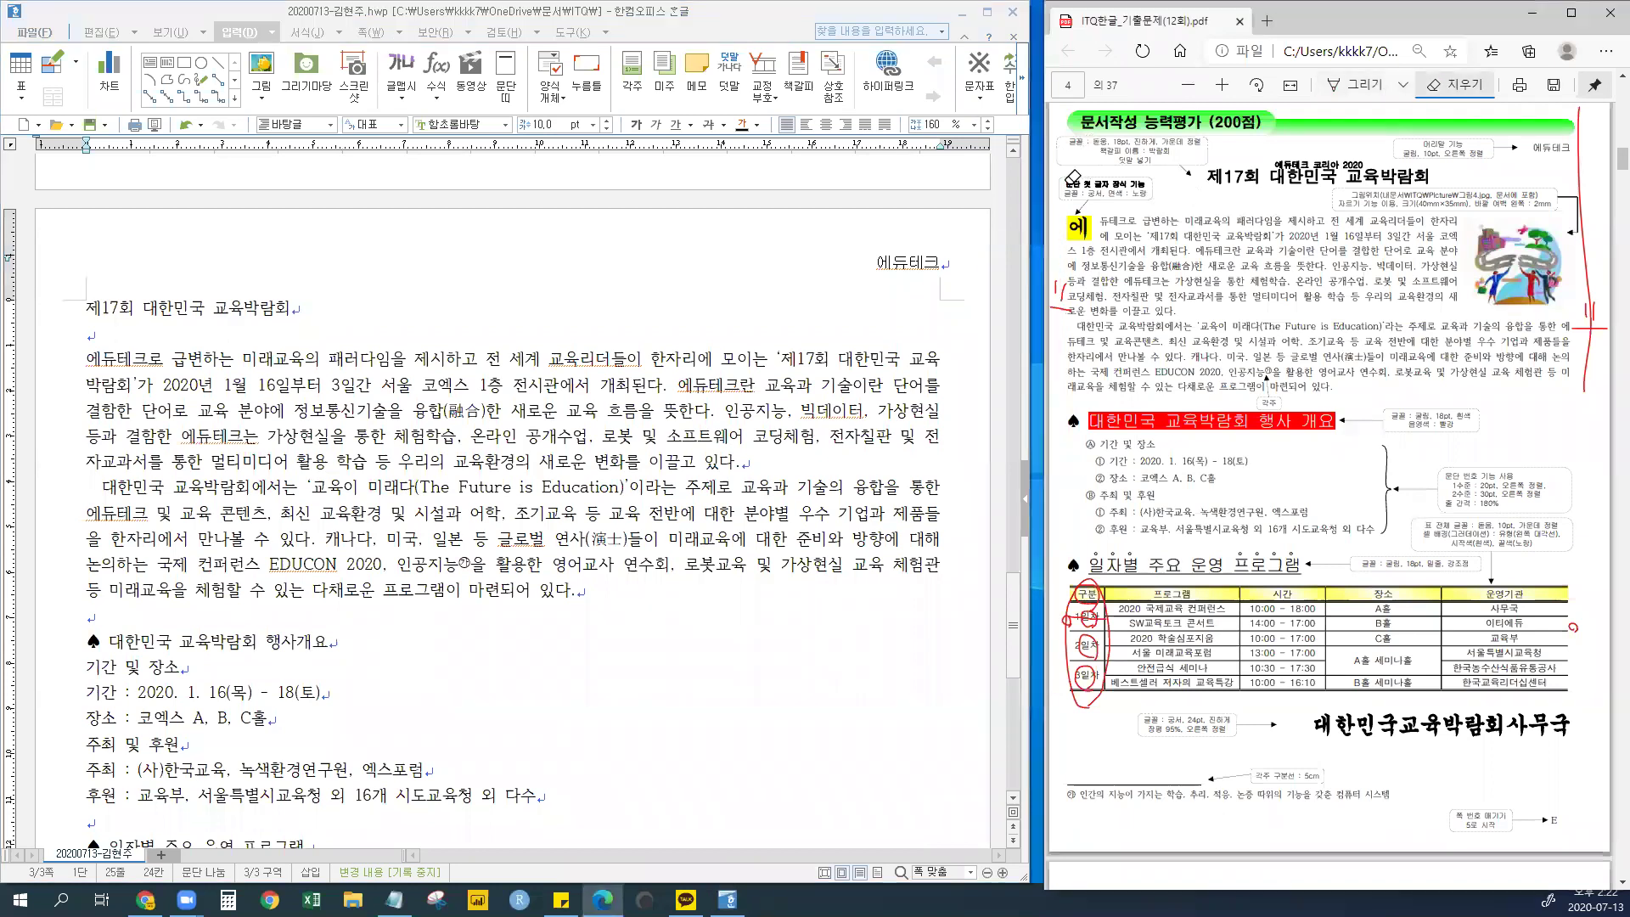
left_click(1056, 297)
left_click(1063, 305)
left_click(1088, 642)
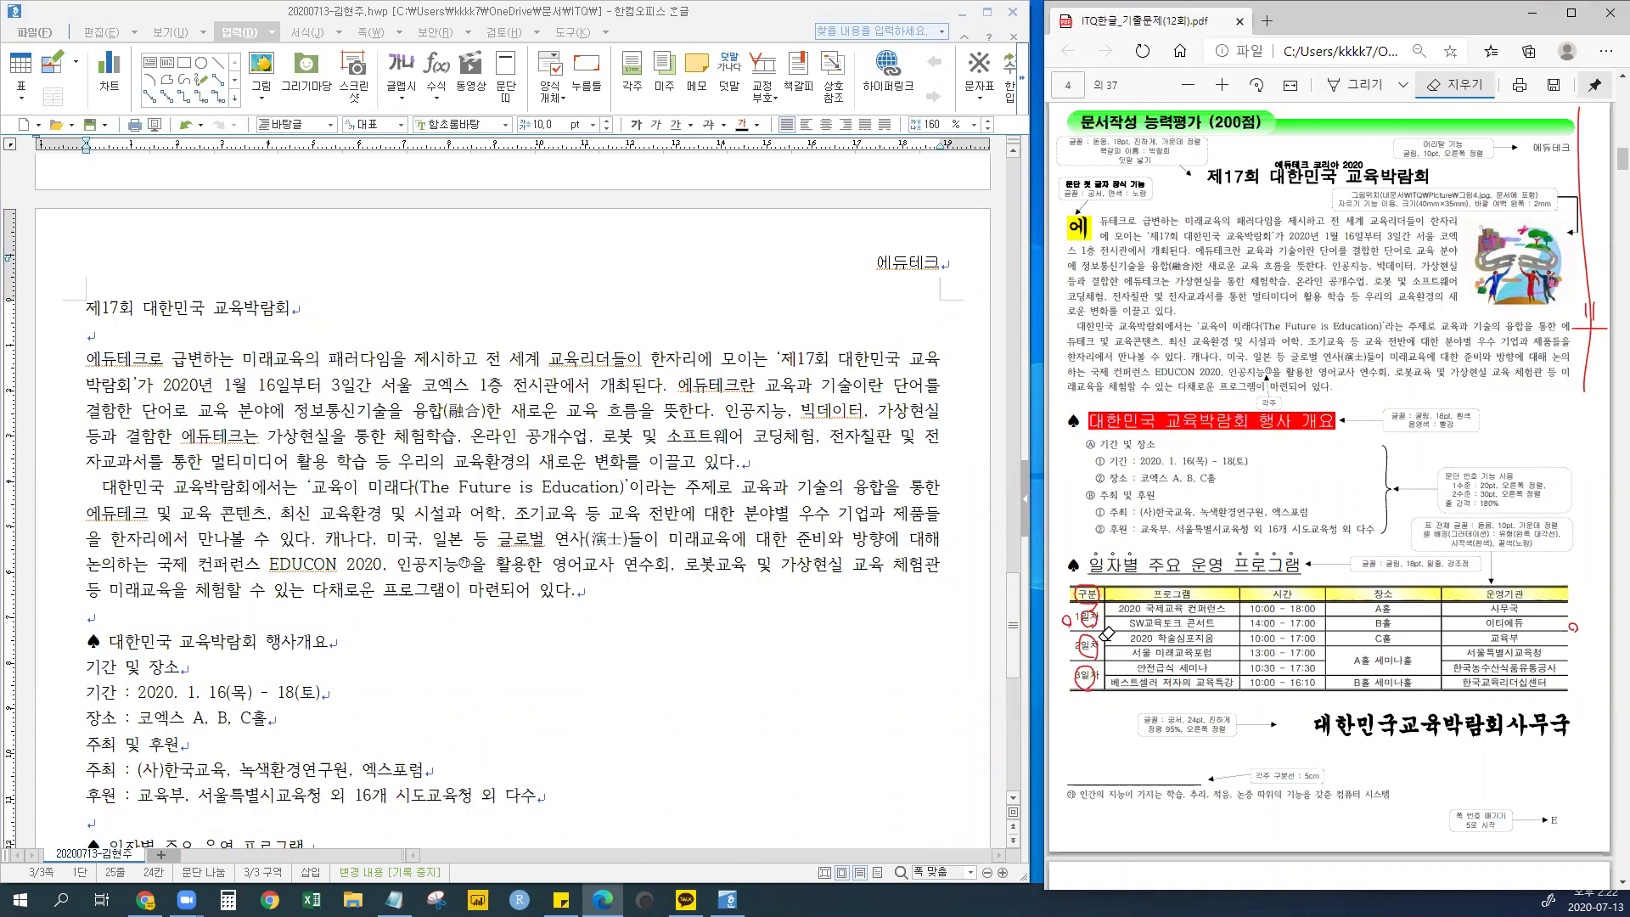
left_click_drag(1091, 713, 1081, 569)
left_click(1070, 619)
left_click(1592, 344)
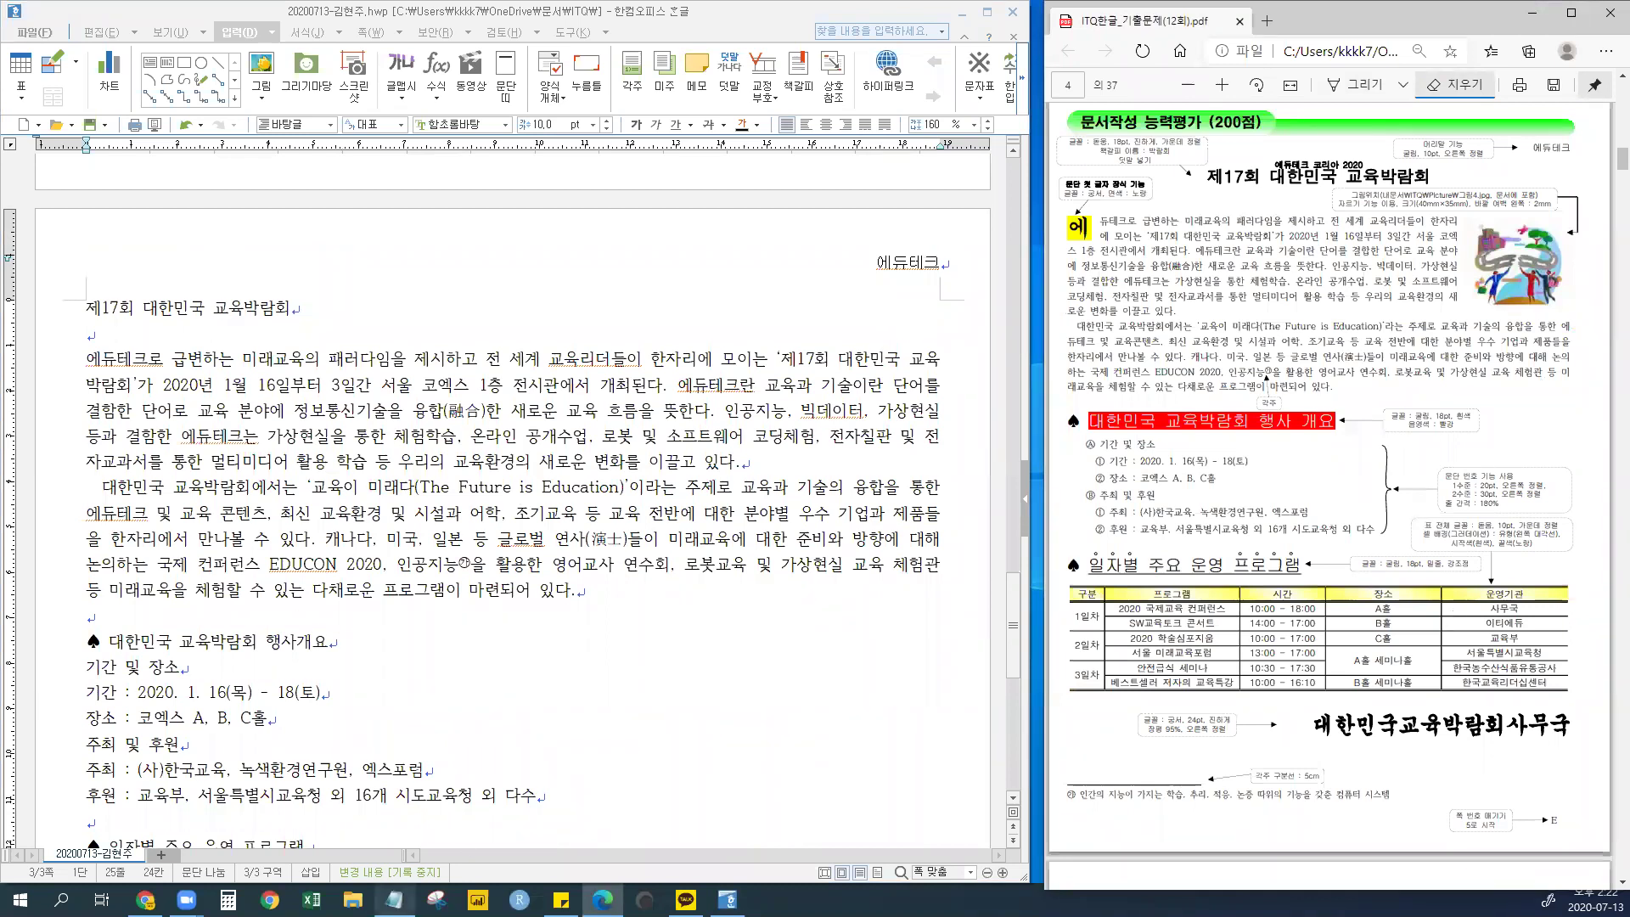
- Switch to Notepad and start a numbered procedure list below the existing notes with "1. 저장" and "2. 여백"
left_click(395, 899)
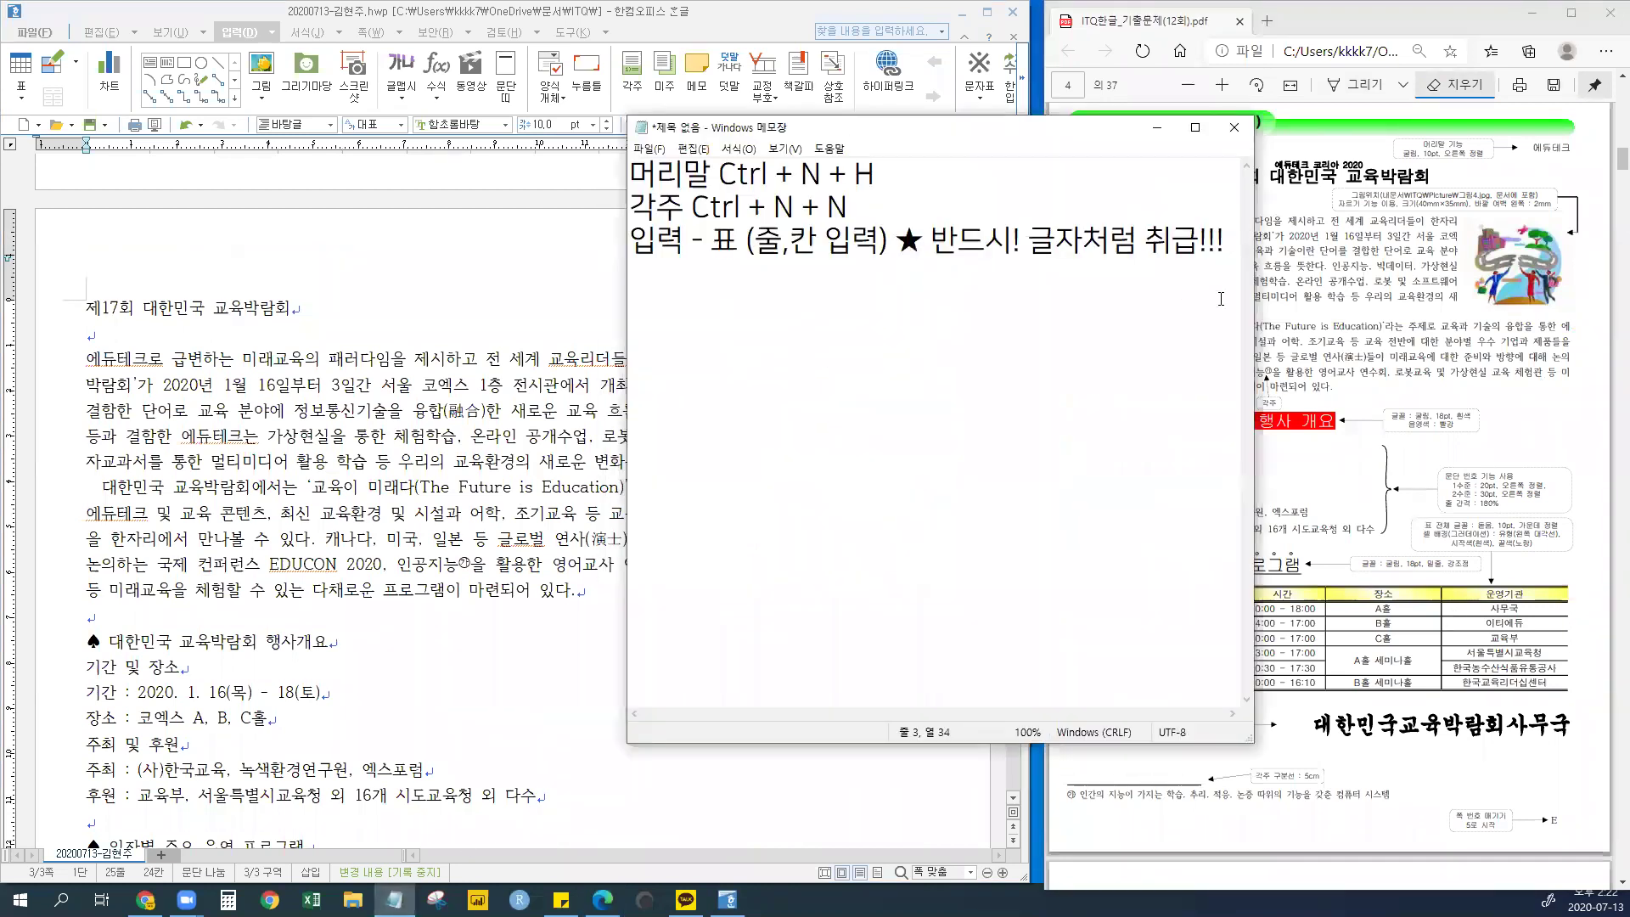
key("Return")
key("Return")
type("1. 저장")
key("Return")
type("2. 여백")
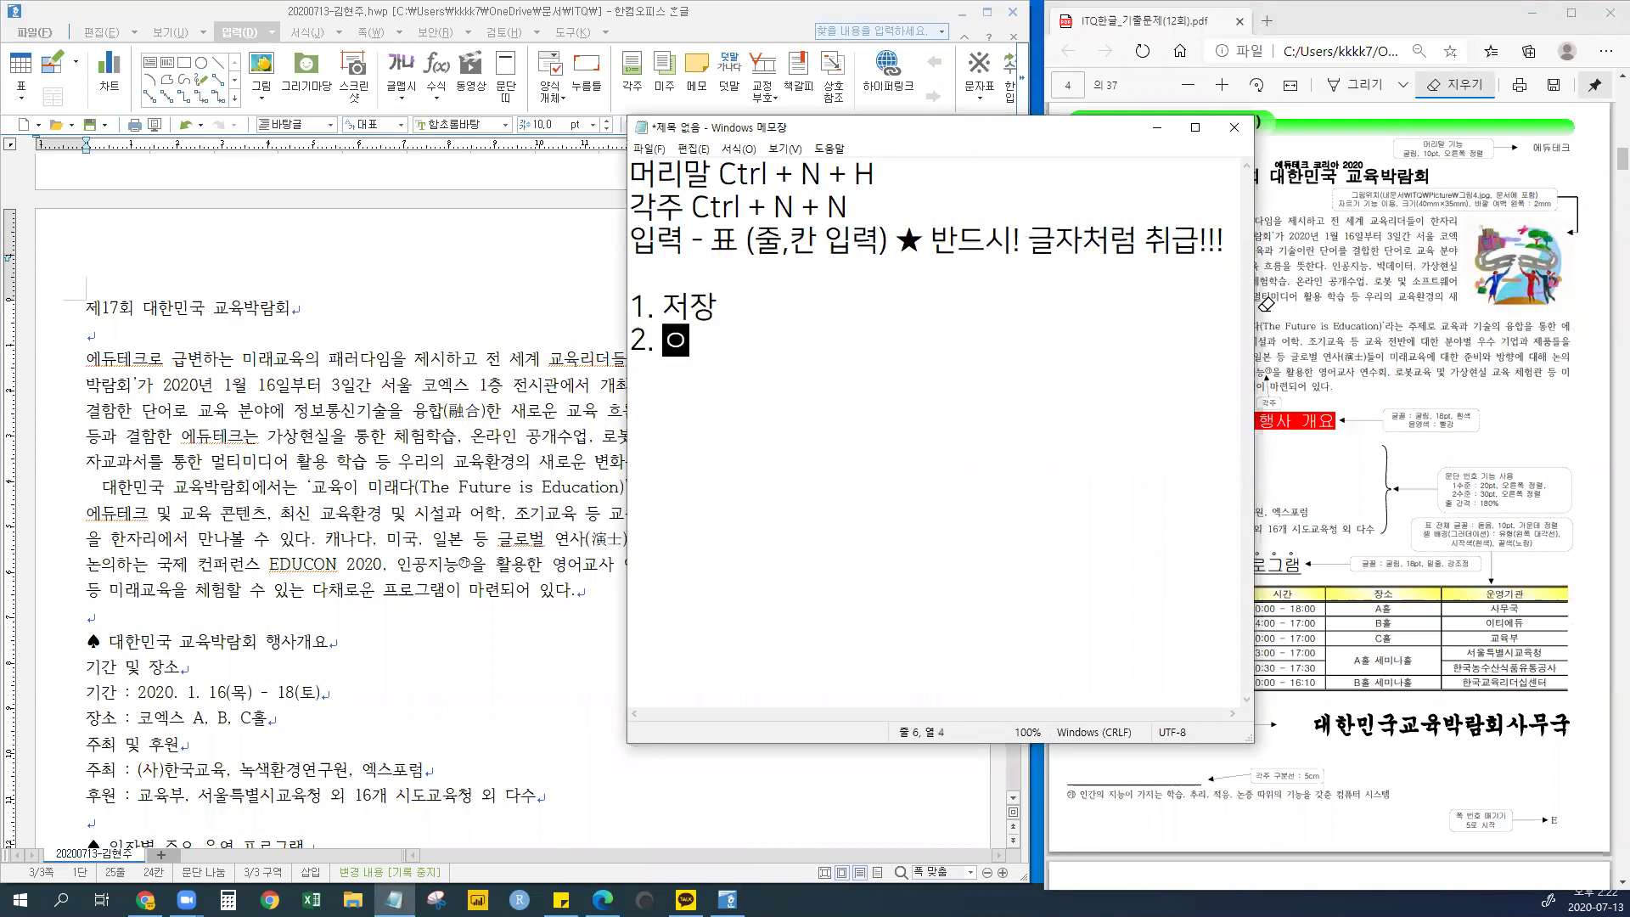
- Add the third list item "3. 문제번호 페이지 나누기 alt + shift + enter" to the notes
key("Return")
type("3. ")
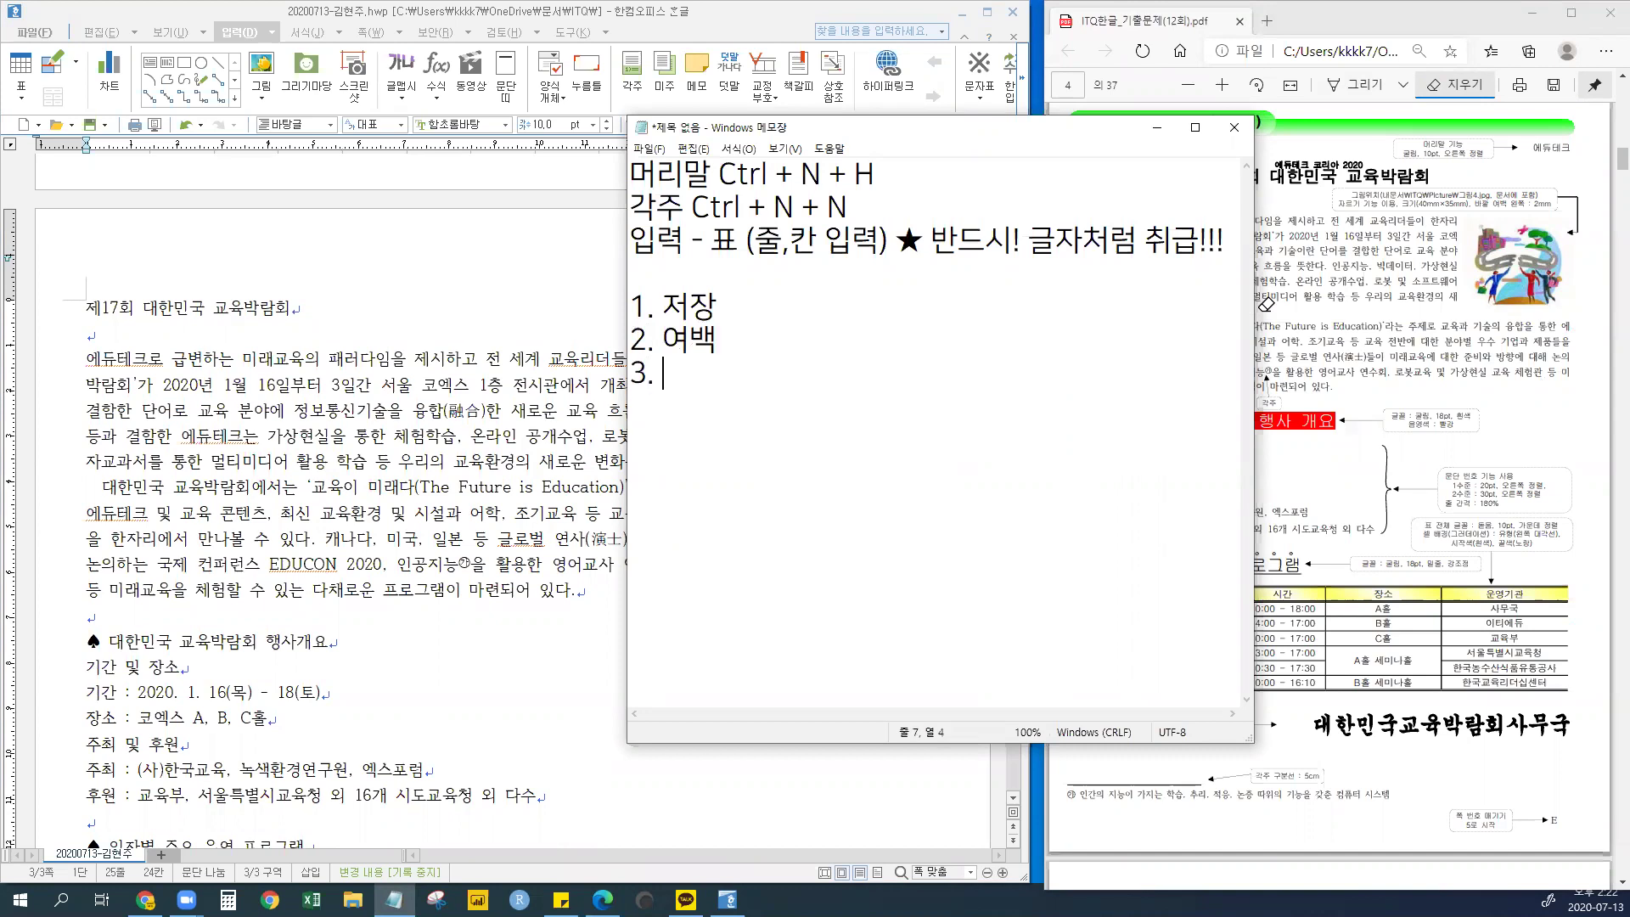
type("문제번호 ")
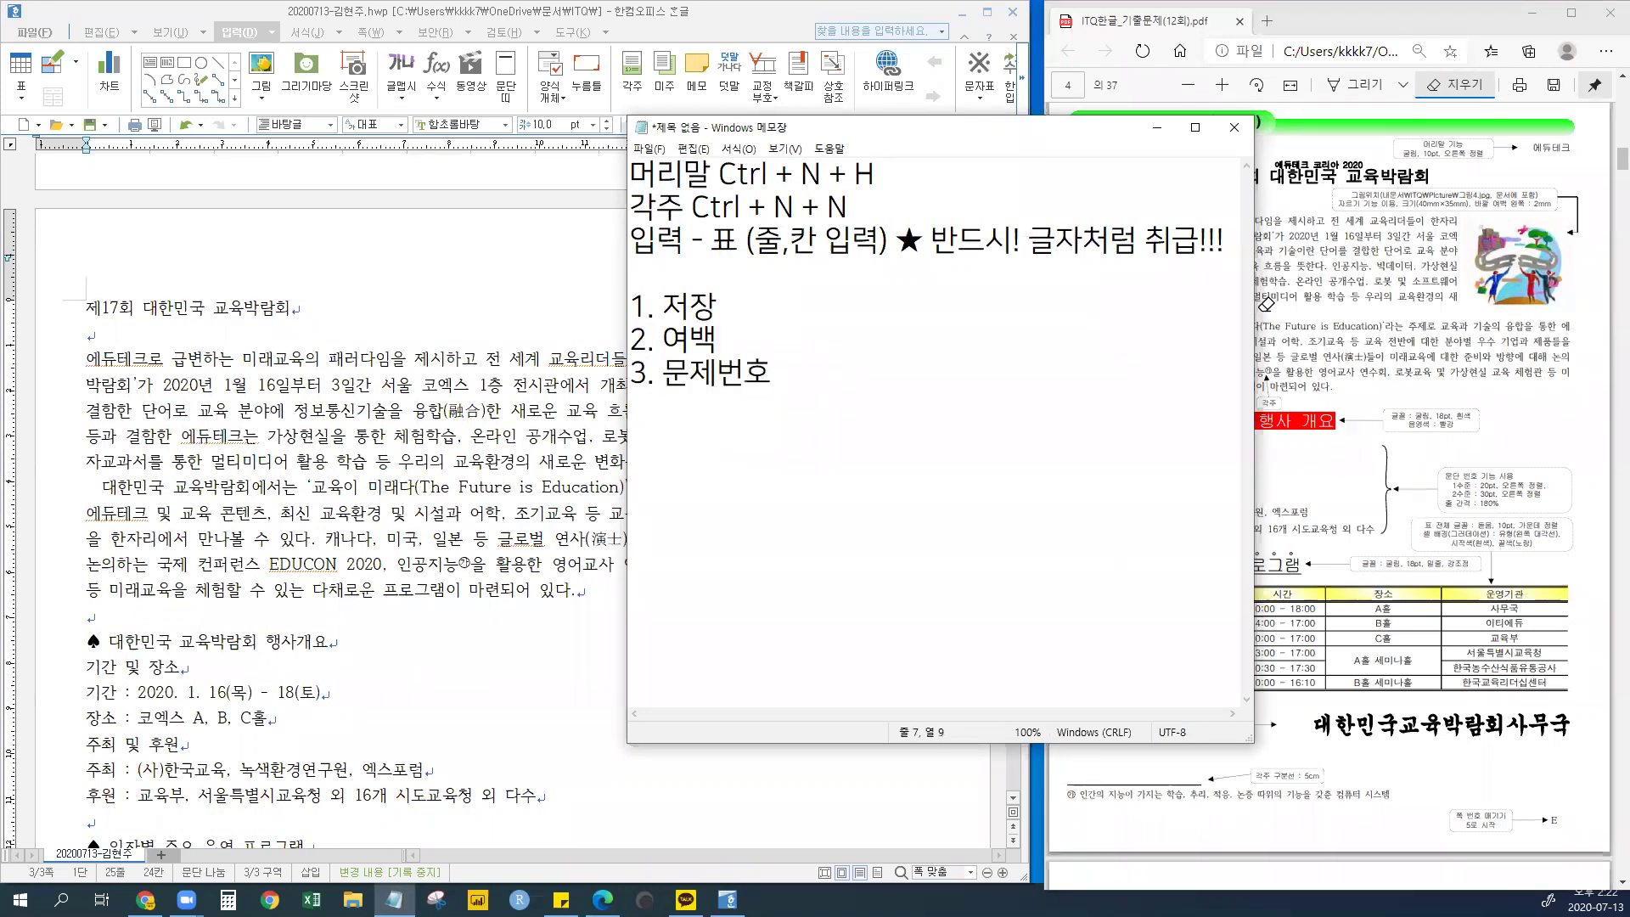
type("페이지 나누기 aLT")
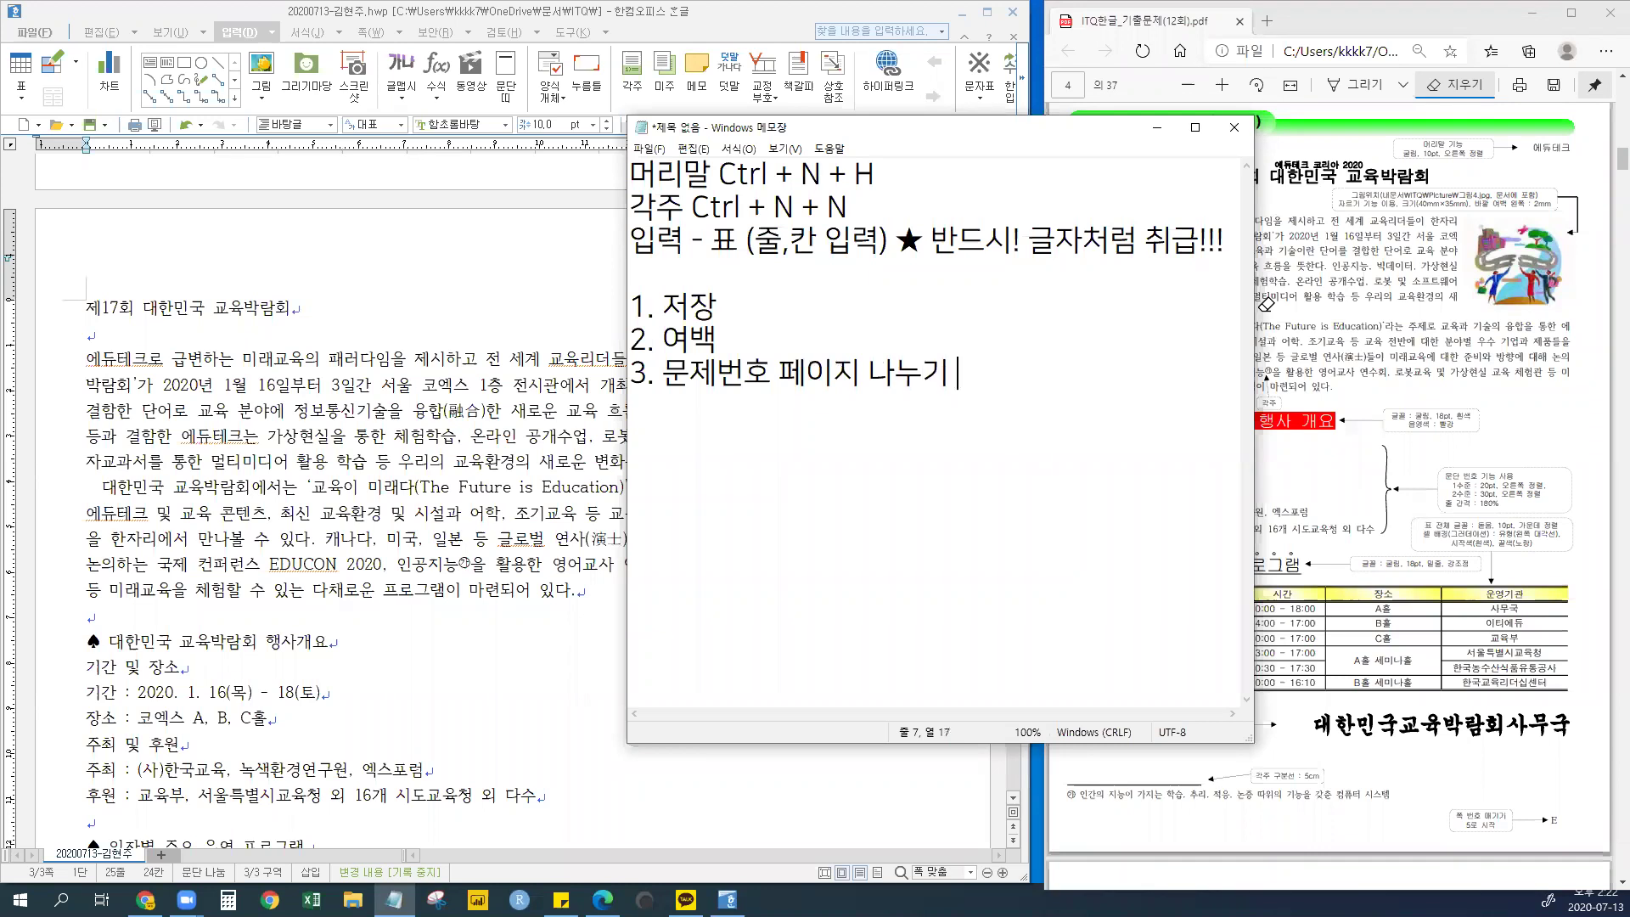
key("BackSpace")
key("BackSpace")
key("BackSpace")
type("a")
key("BackSpace")
type("a")
key("BackSpace")
type("alt + shift +ent")
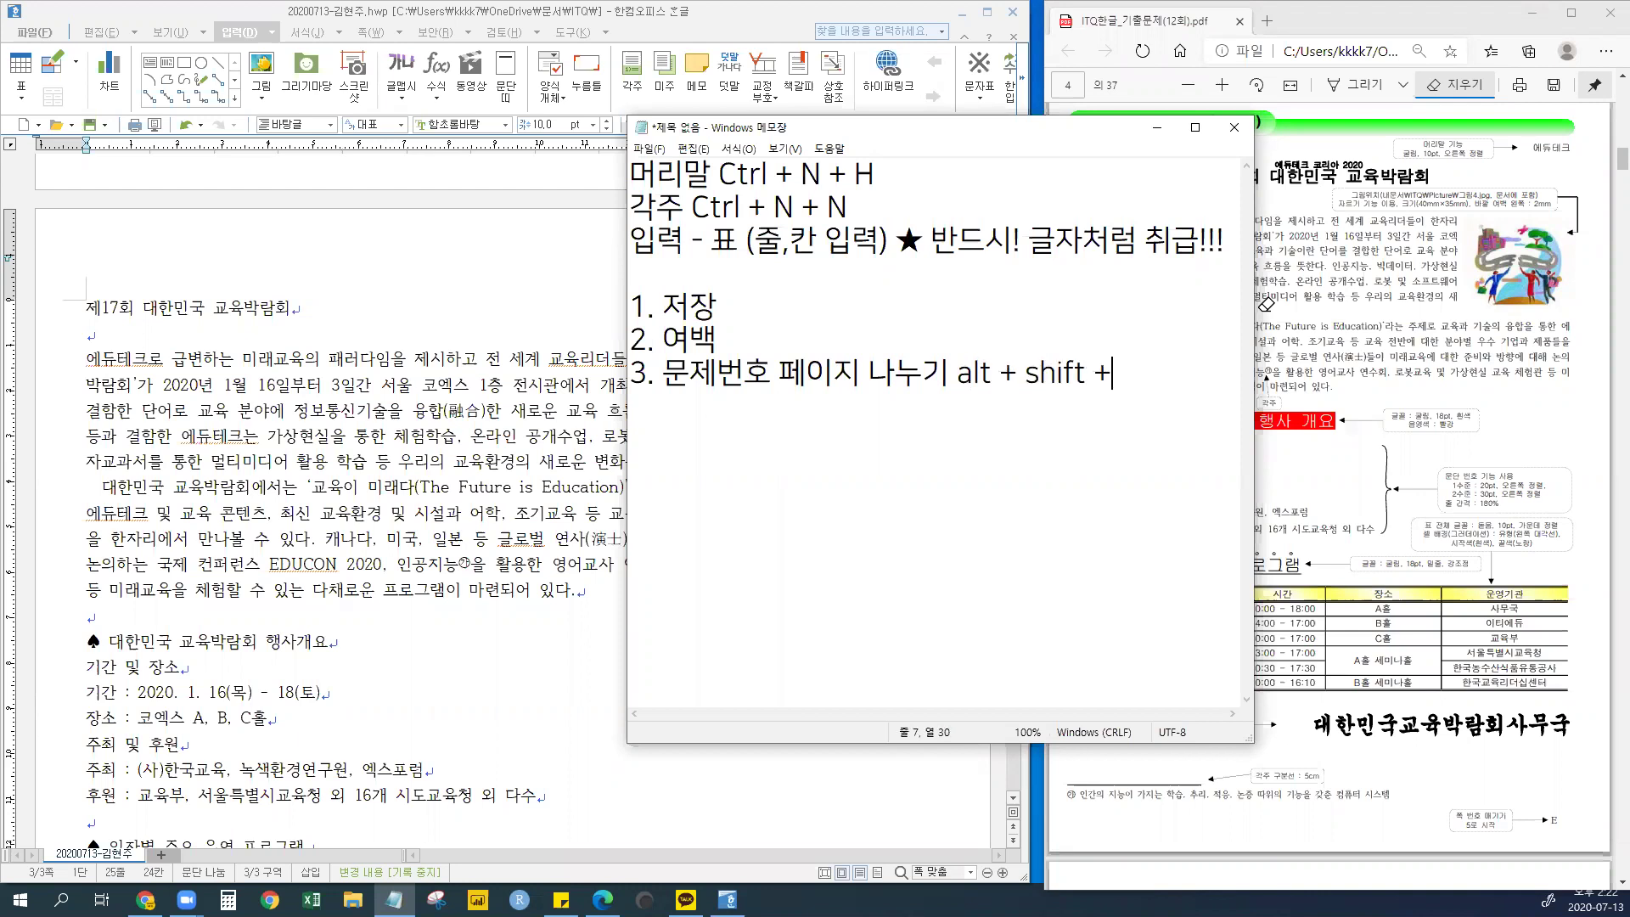
key("BackSpace")
key("BackSpace")
key("BackSpace")
type("enter")
- Add the fourth list item "4. 3쪽 문서작성능력평가 타이핑!~~" to the notes
key("Return")
type("4. ")
type("3Whrd")
key("BackSpace")
key("BackSpace")
key("BackSpace")
key("BackSpace")
type("쪽 문서작성능력평가")
type("타이")
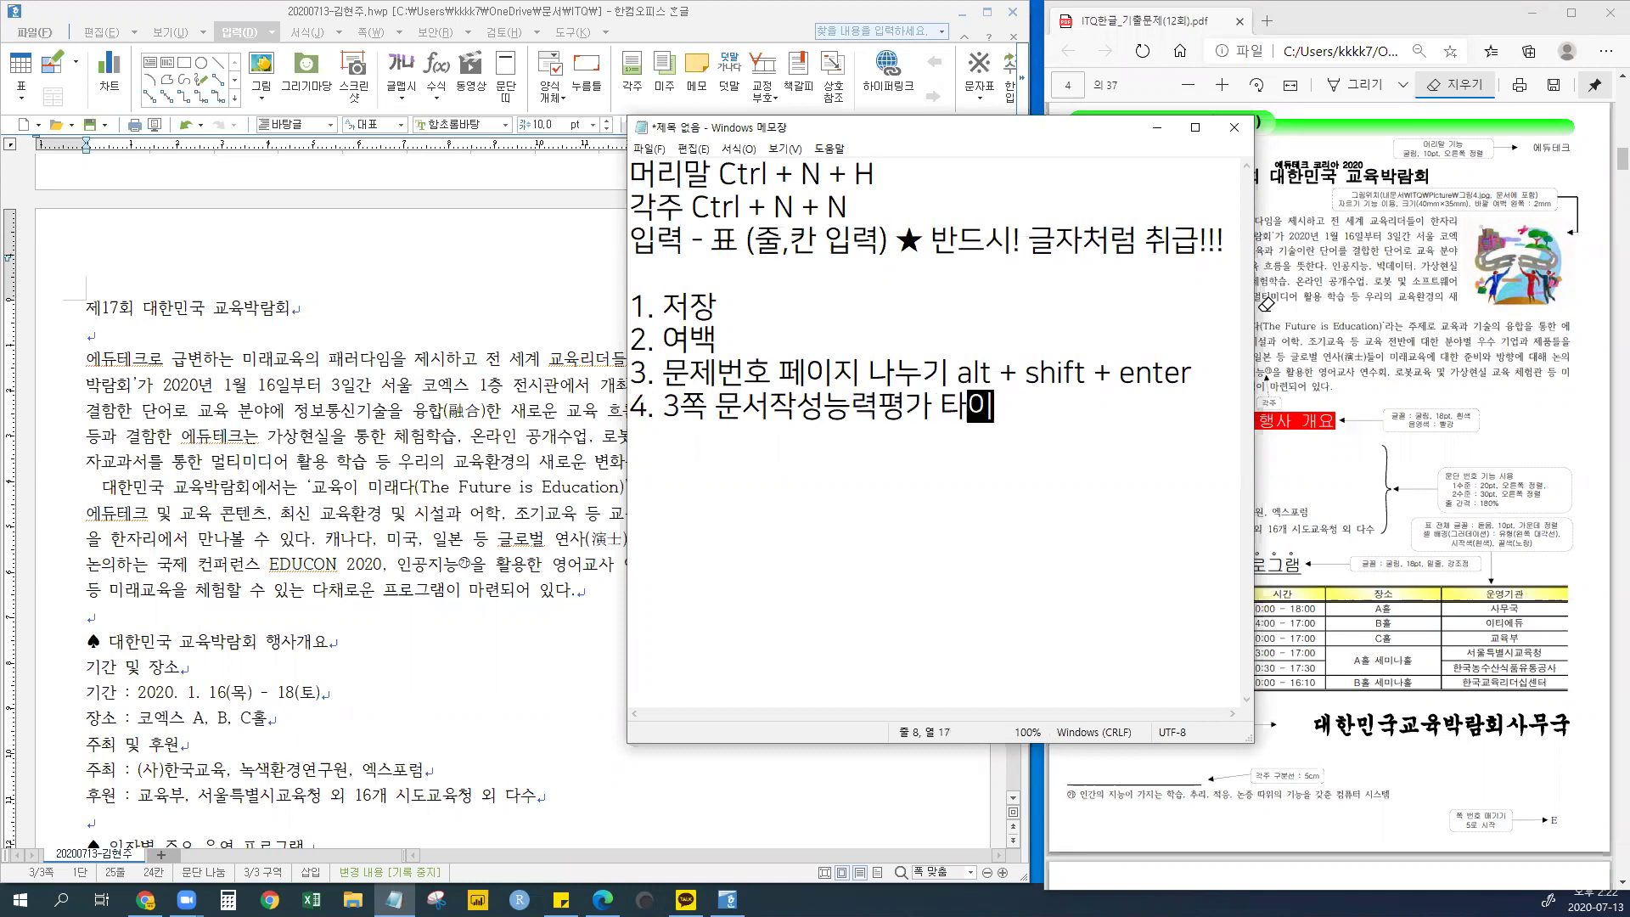
type("핑!~~")
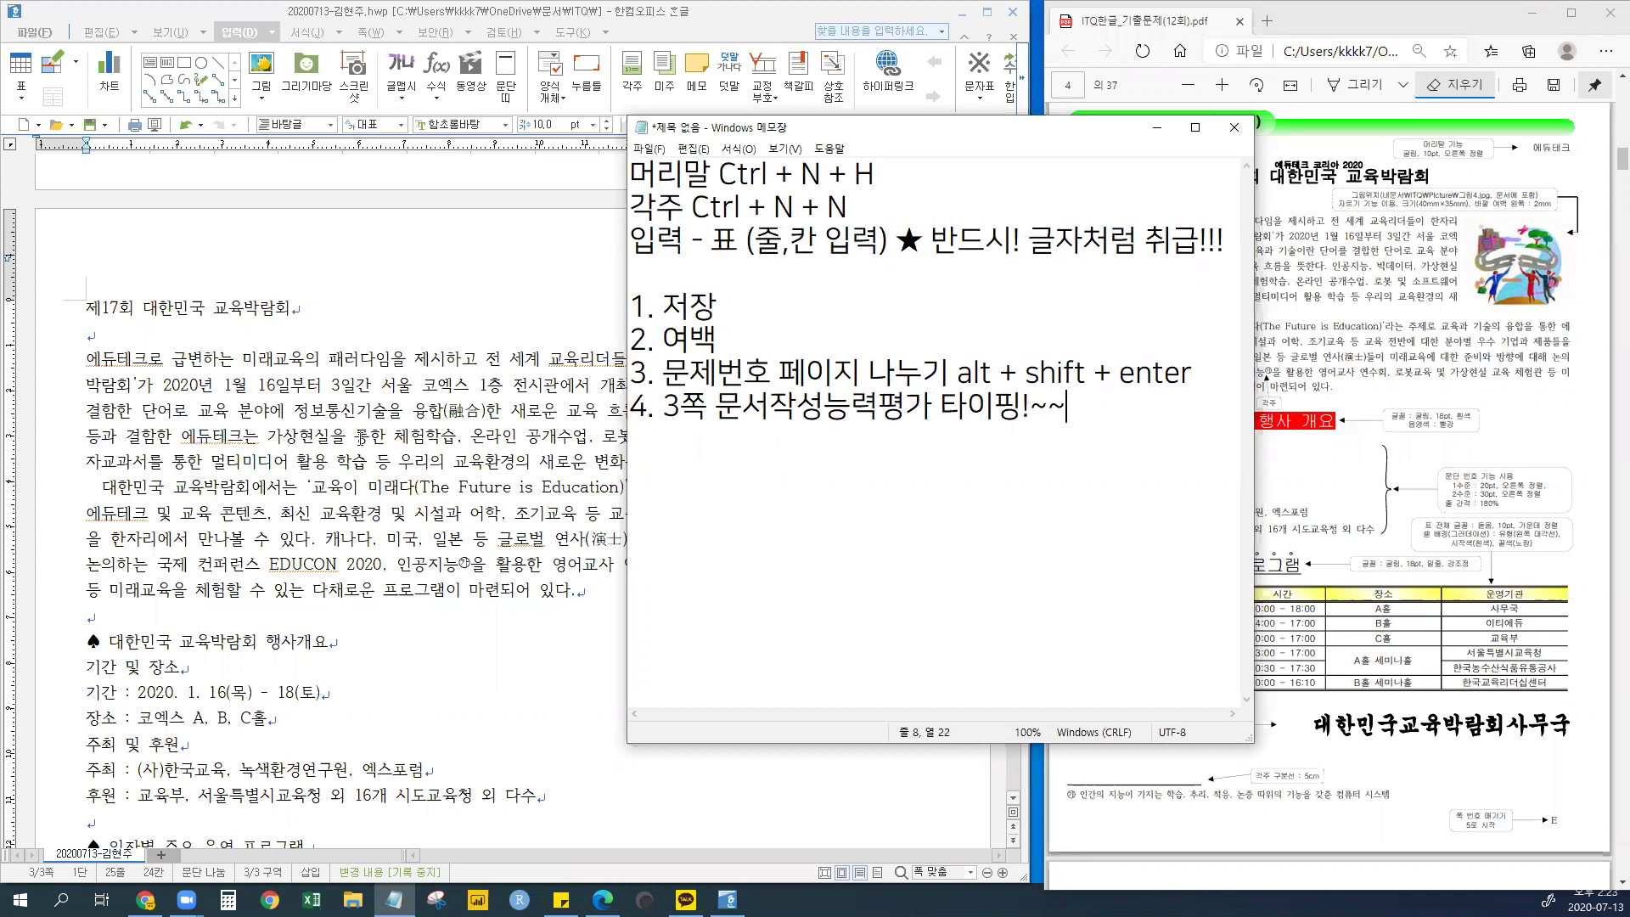
- Review the document's body paragraphs alongside the header and footnote shortcut notes in Notepad
left_click(360, 436)
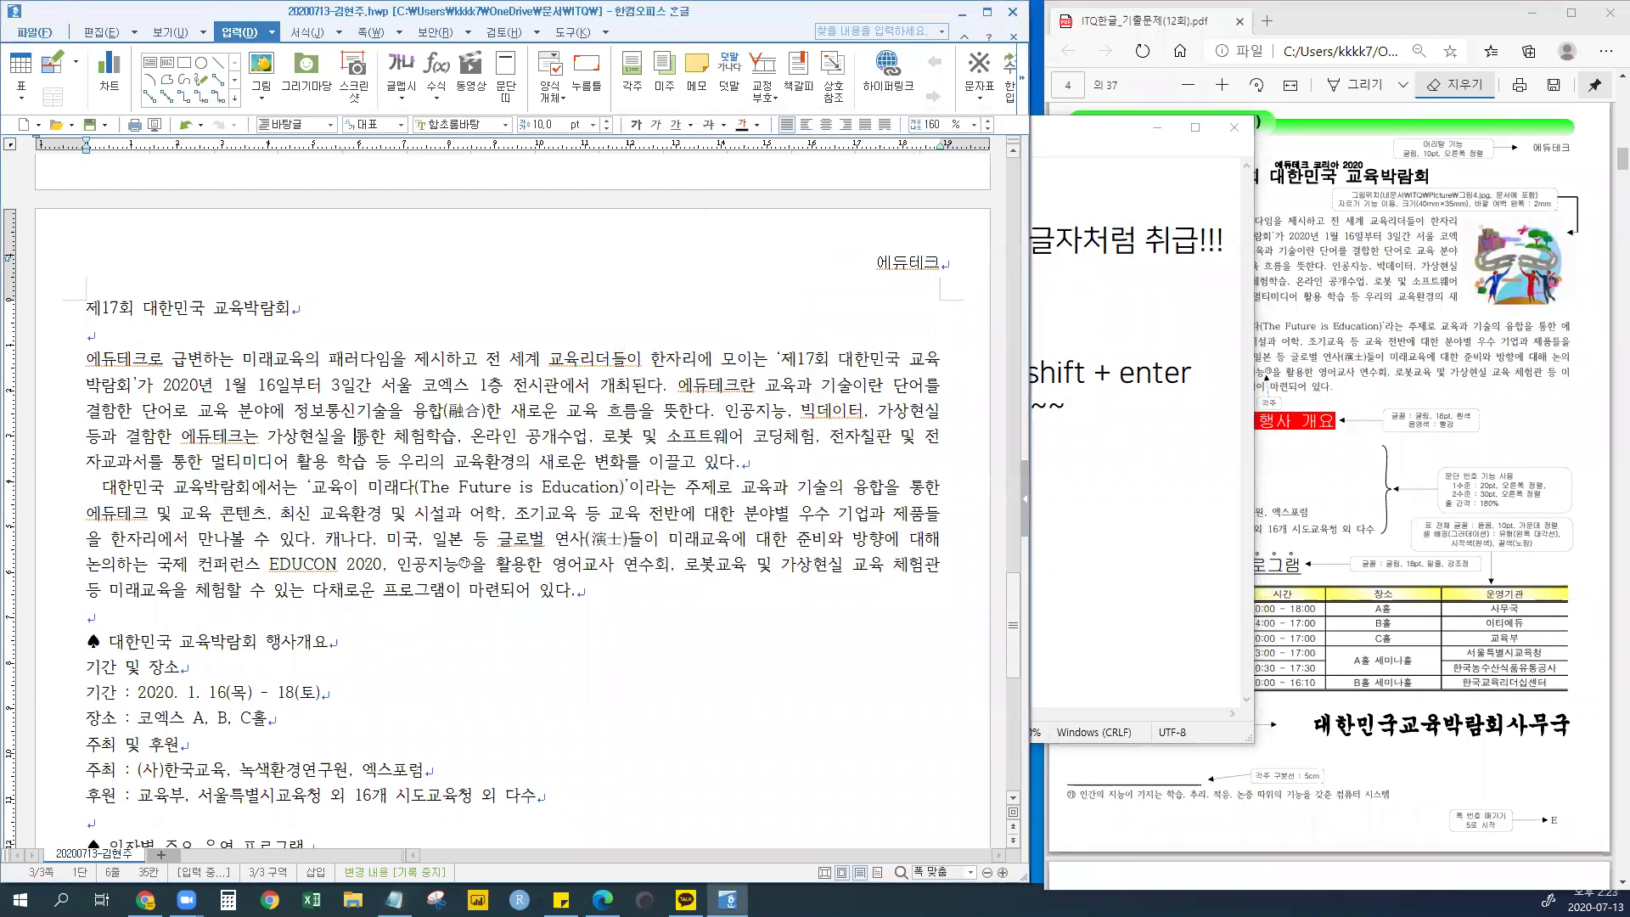
left_click(299, 436)
key("alt+Tab")
left_click_drag(897, 179, 630, 175)
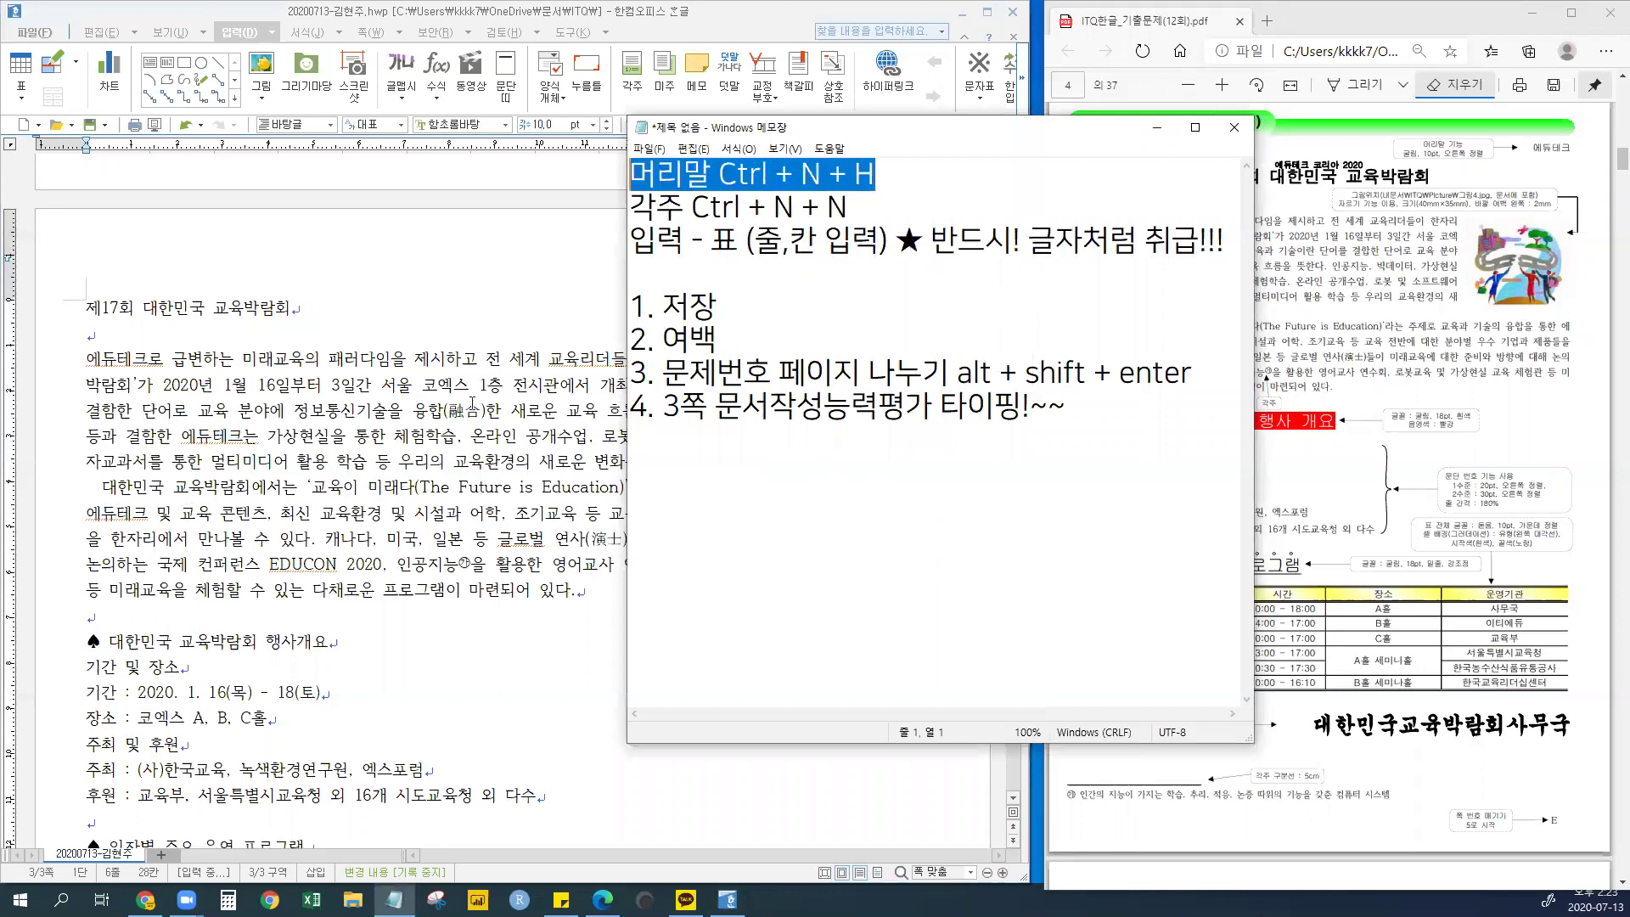
left_click(428, 418)
left_click_drag(224, 394, 584, 525)
left_click(589, 533)
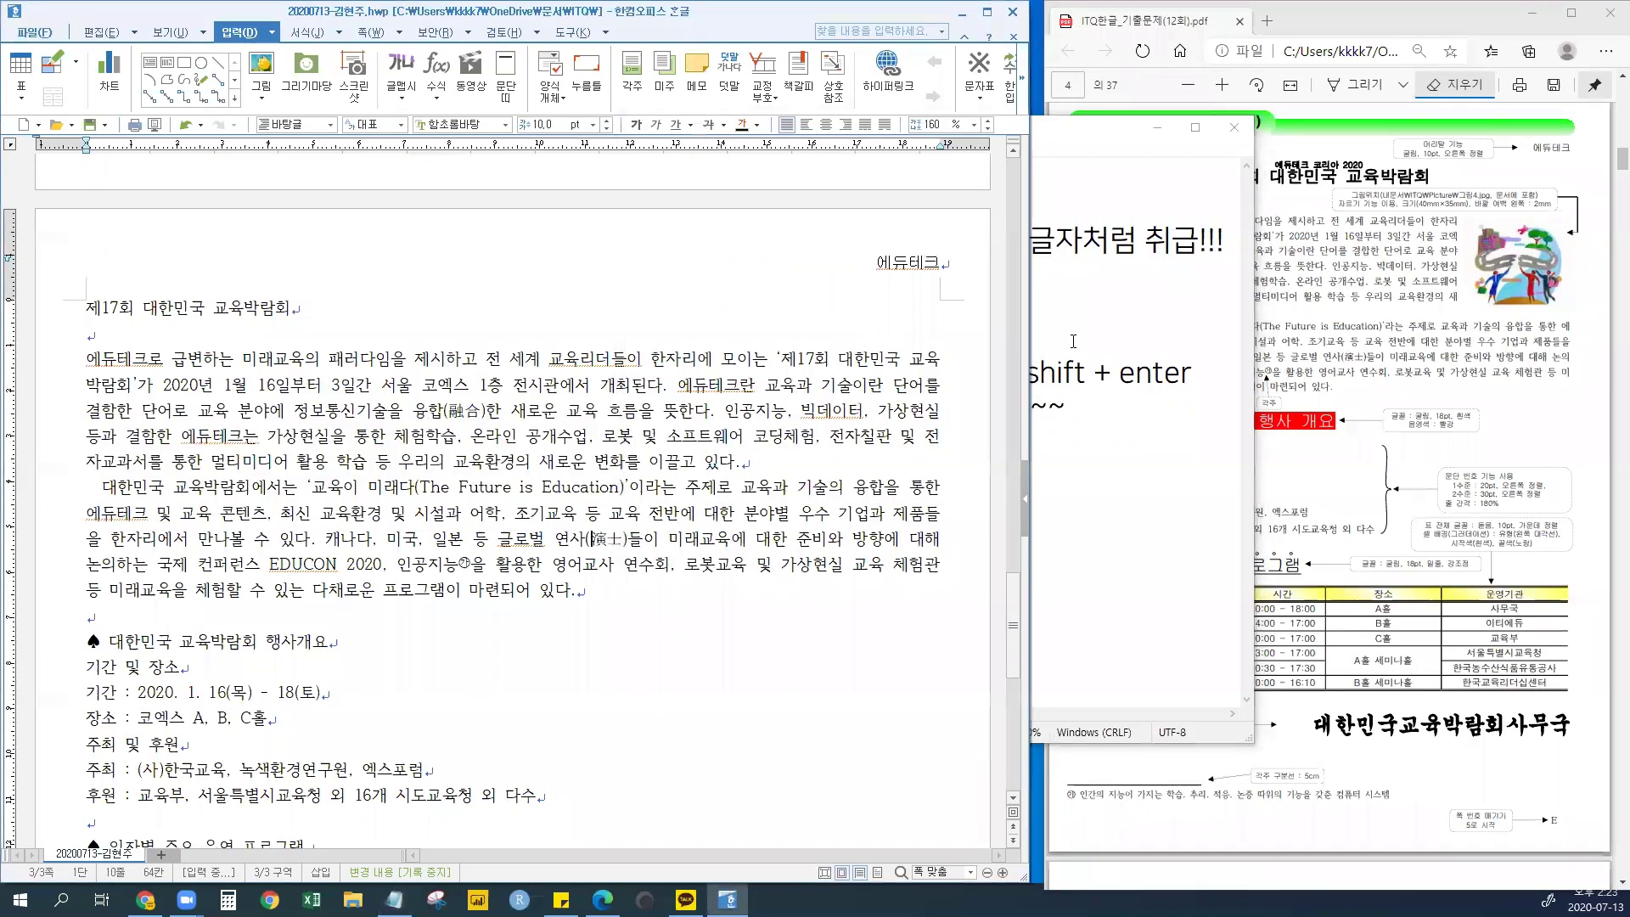
left_click(1073, 340)
left_click_drag(630, 207, 849, 208)
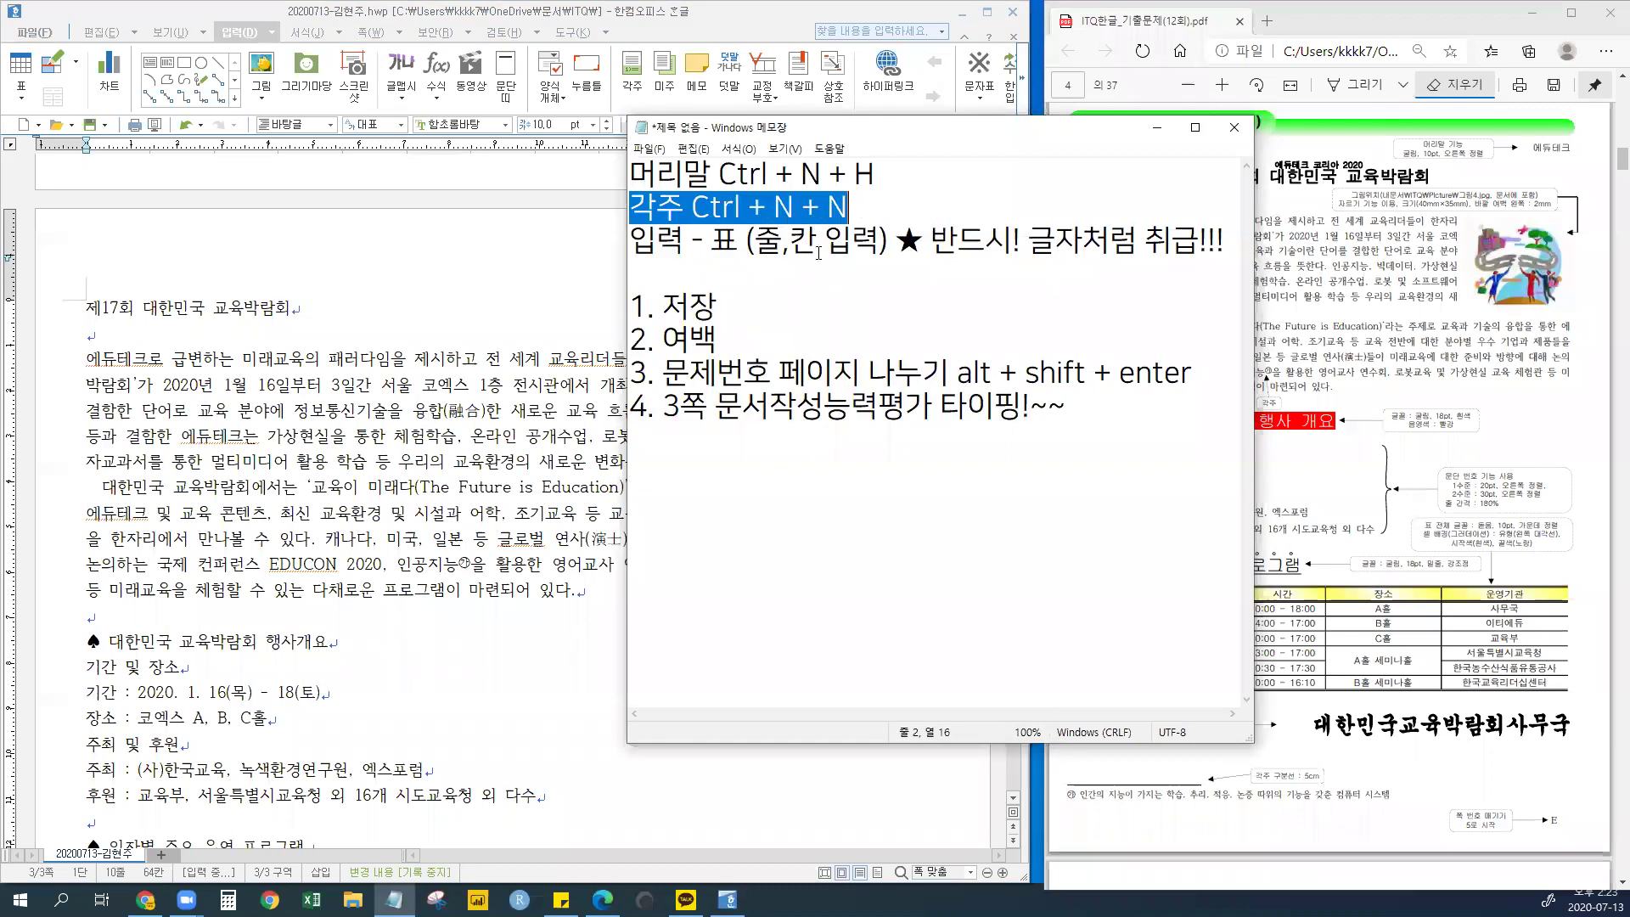
left_click(316, 462)
left_click_drag(426, 628, 429, 639)
scroll(475, 509, "down", 1)
left_click(397, 494)
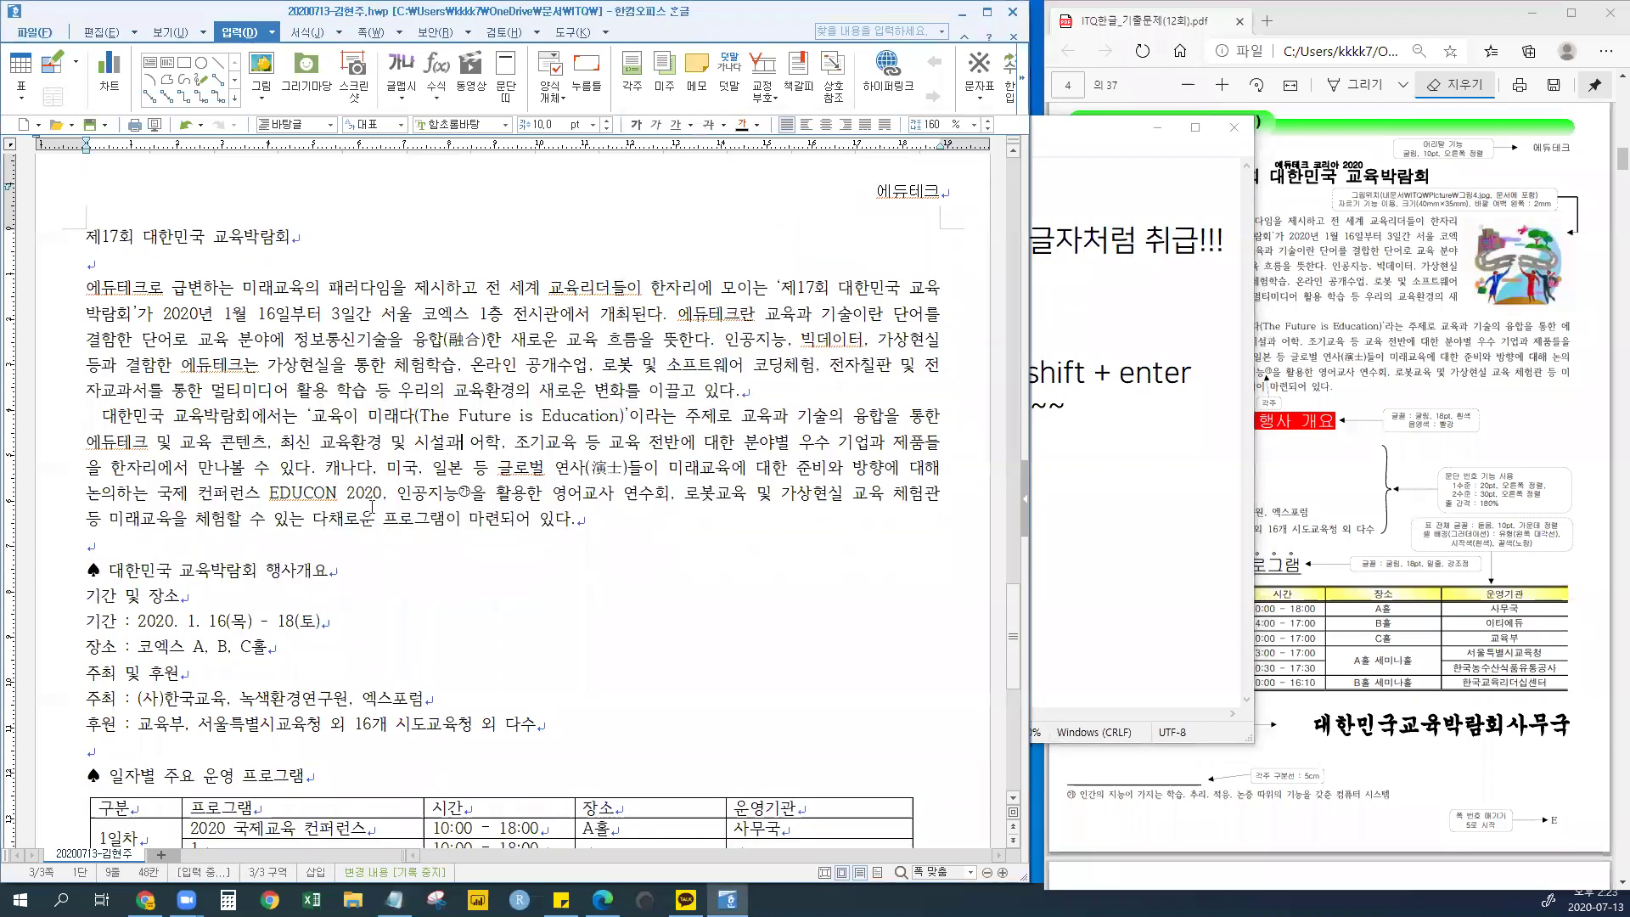
- Review the event overview, schedule table and closing line in the document alongside the note on treating the table as a character
scroll(371, 509, "down", 2)
left_click_drag(86, 427, 379, 559)
left_click(128, 476)
left_click(226, 504)
scroll(246, 475, "down", 2)
key("Down")
key("Down")
key("Down")
key("Down")
scroll(246, 429, "down", 2)
scroll(208, 365, "up", 1)
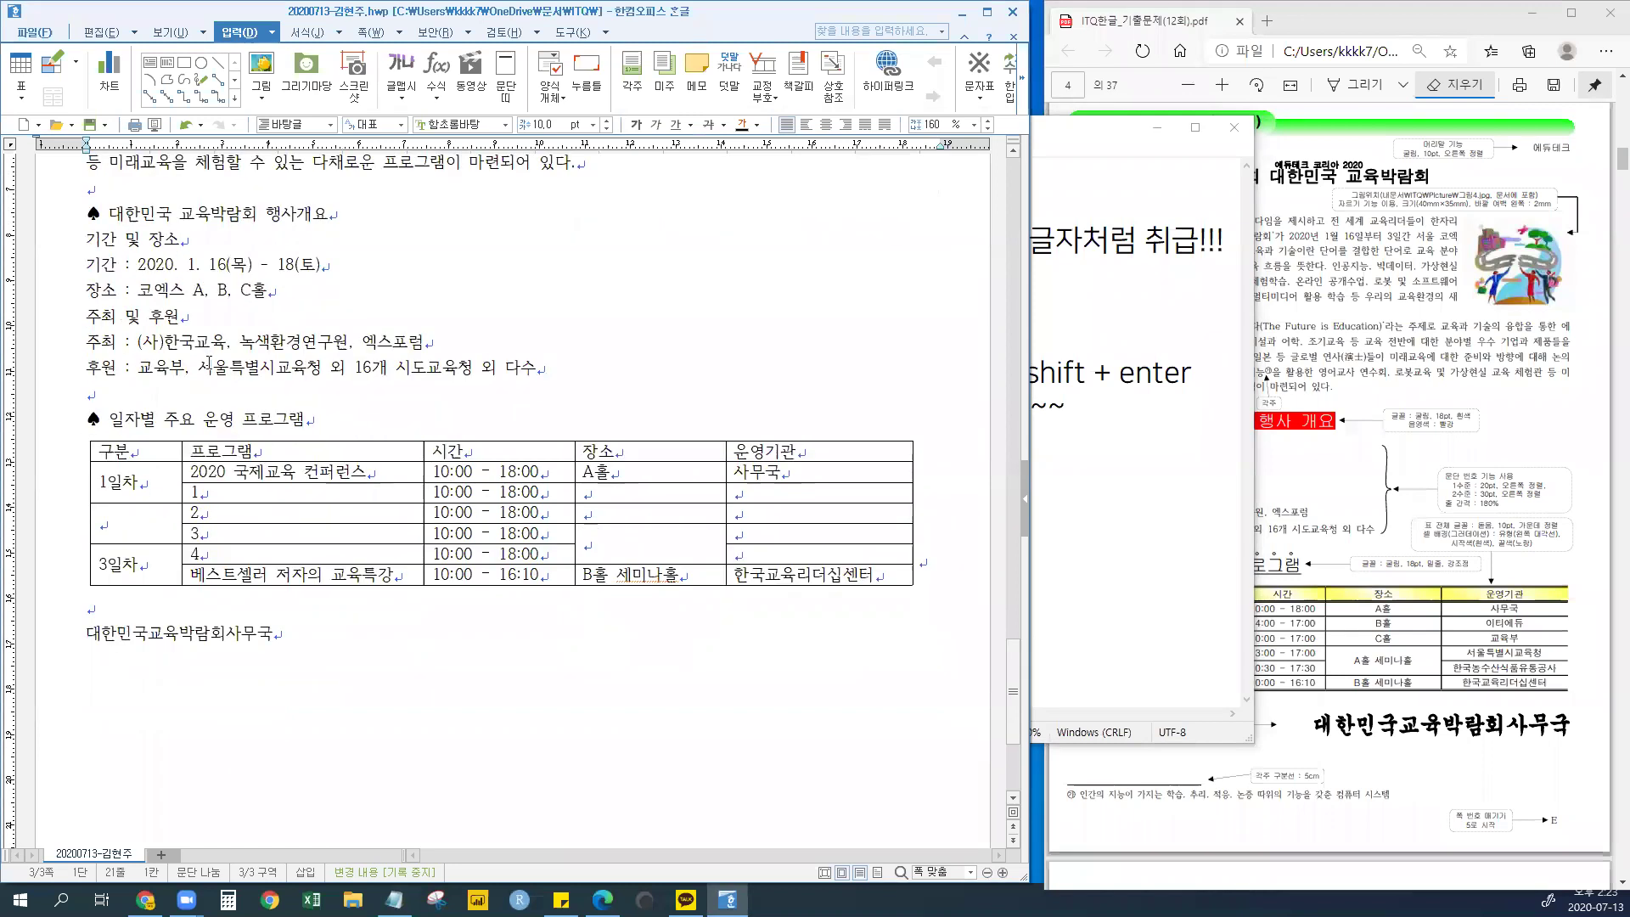
key("Down")
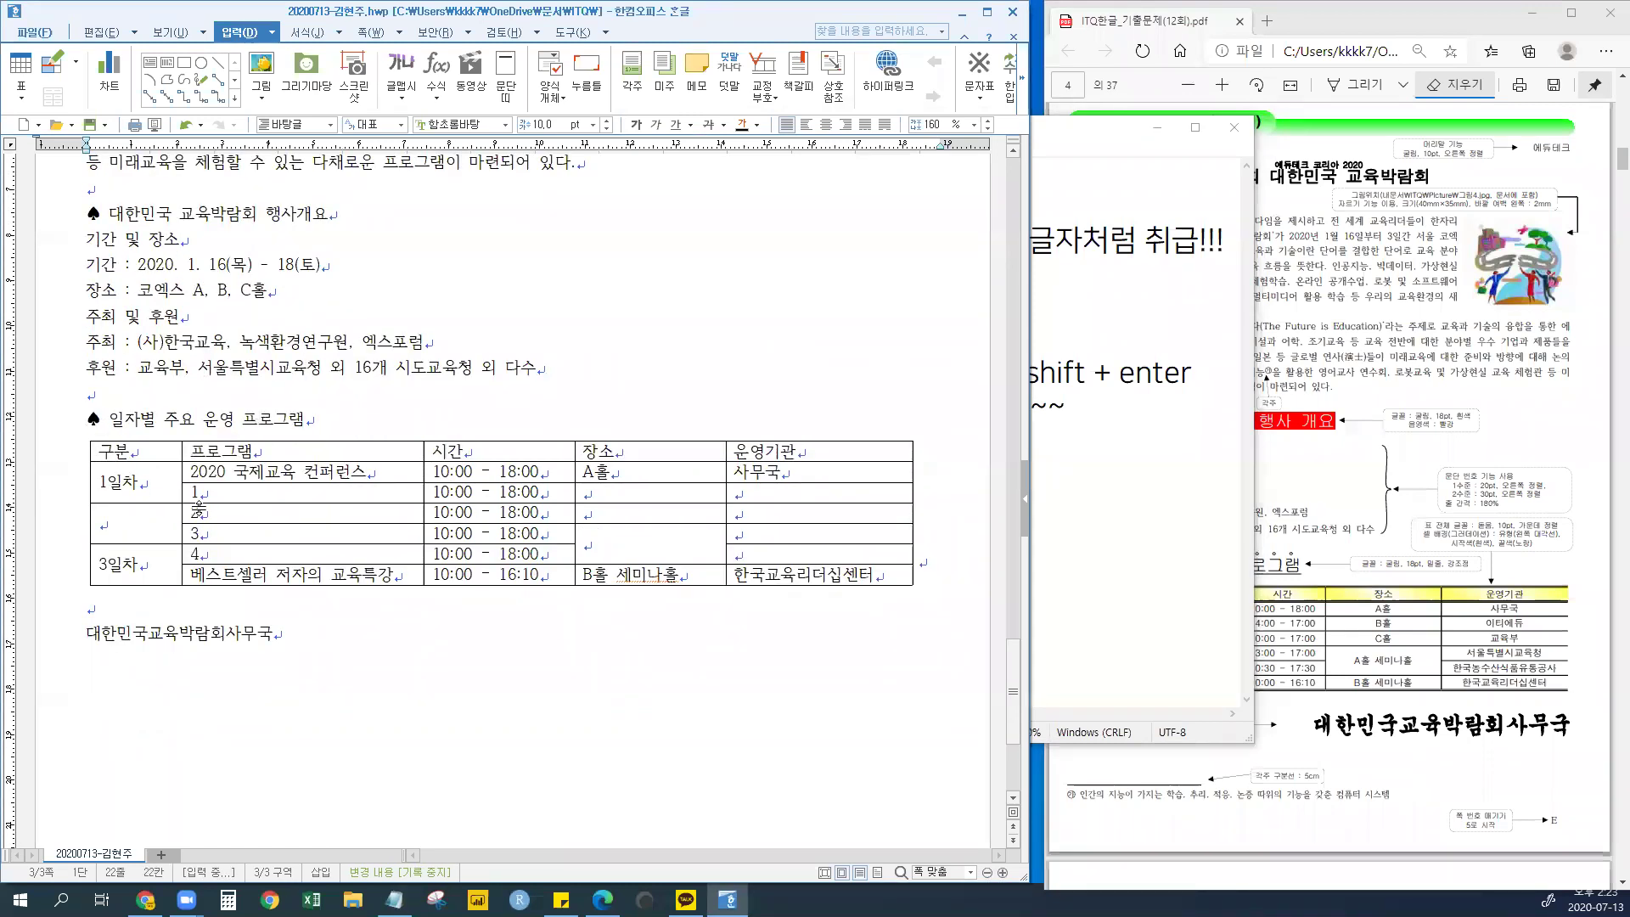
left_click(199, 507)
left_click(1229, 239)
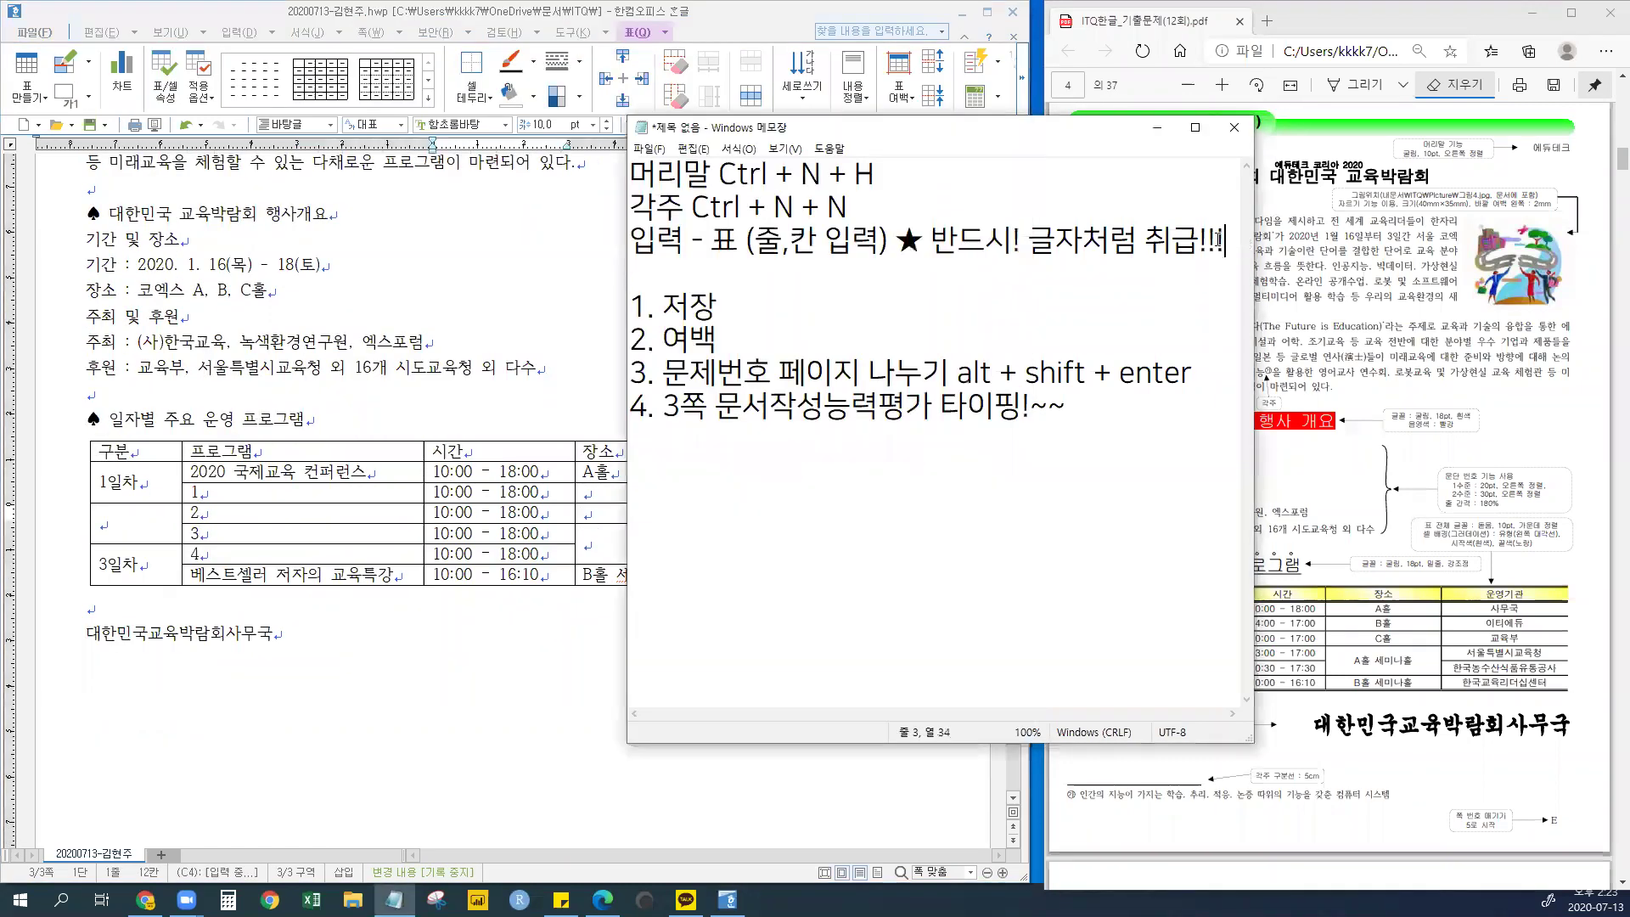
left_click_drag(1219, 241, 852, 241)
left_click(319, 400)
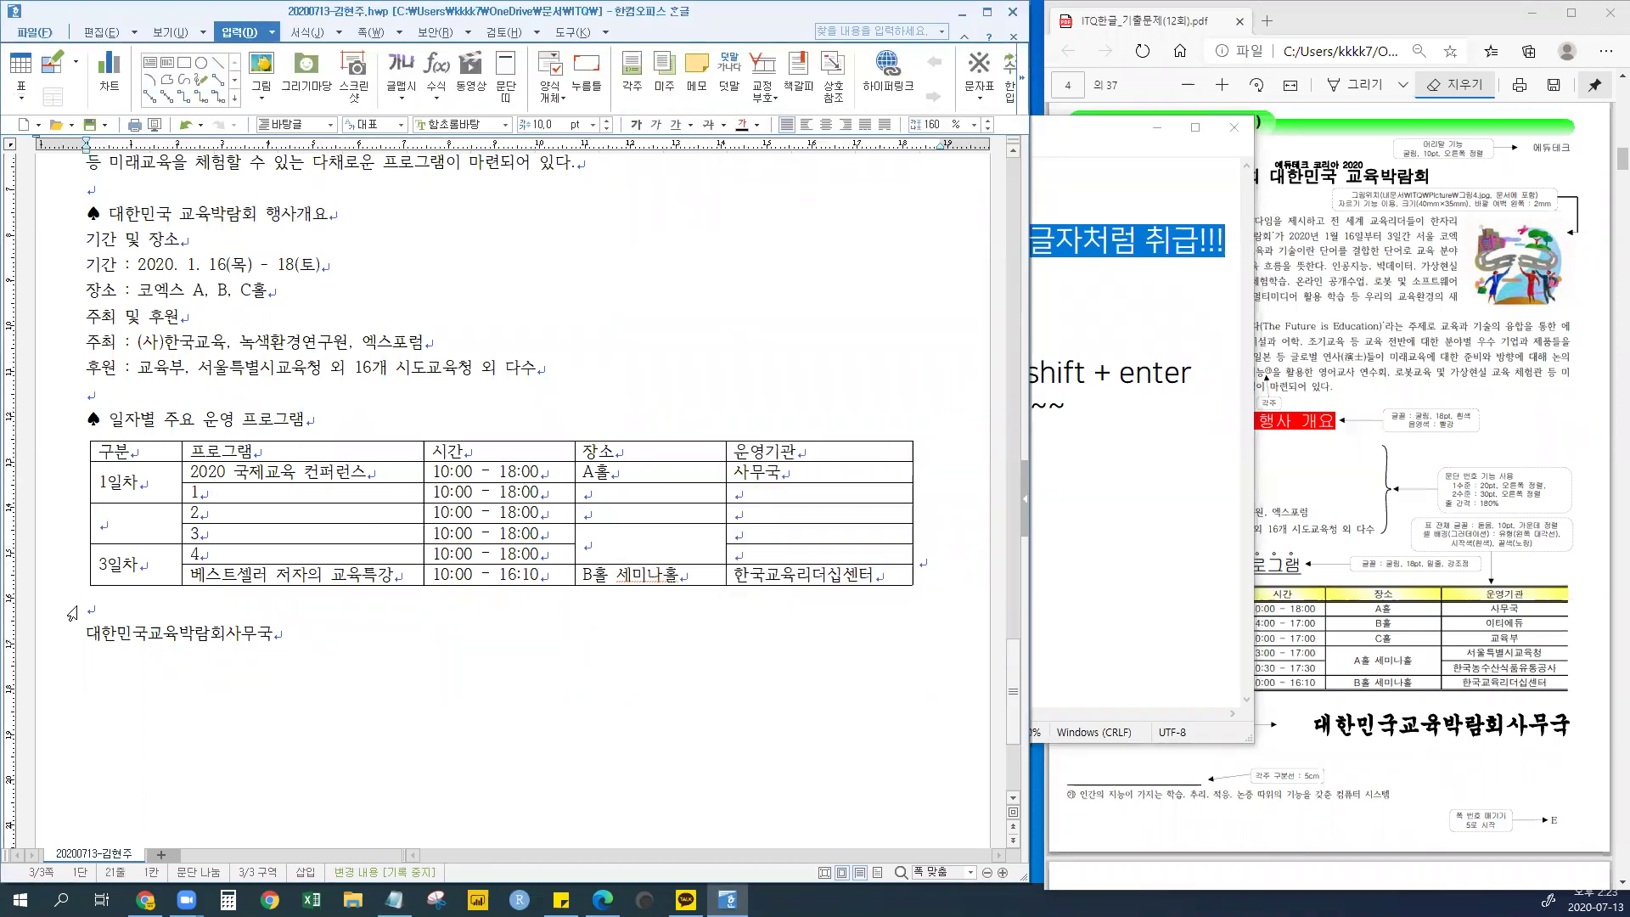
left_click(312, 641)
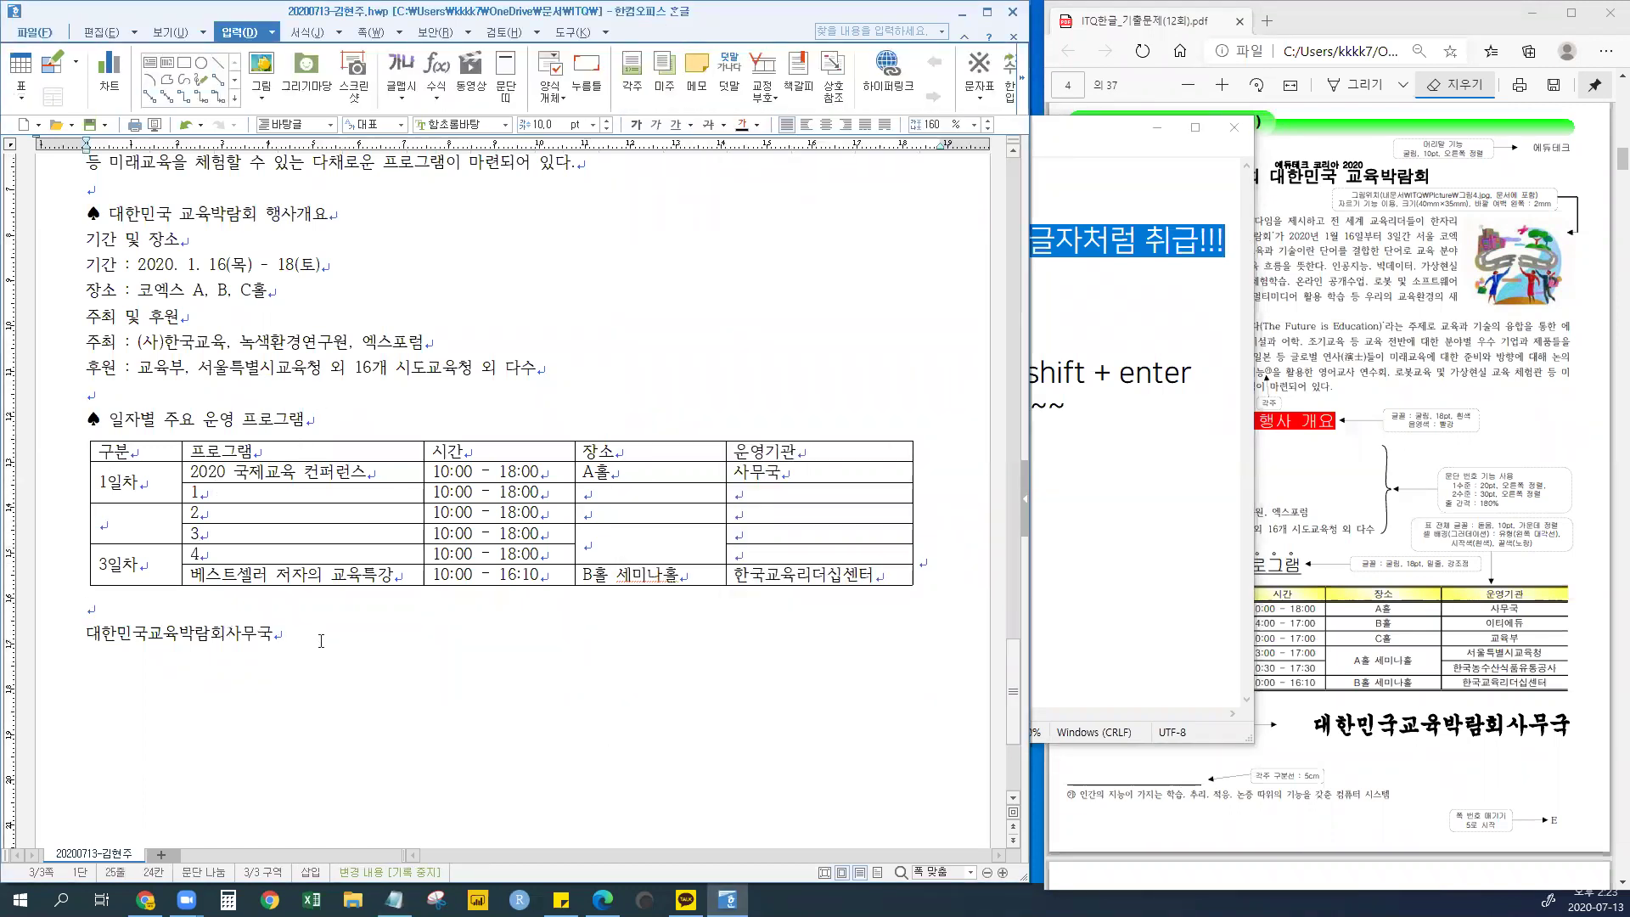
- Add the time estimate "10 ~ 15분 정도" below the numbered list in Notepad, leaving a blank line between them
left_click(1144, 411)
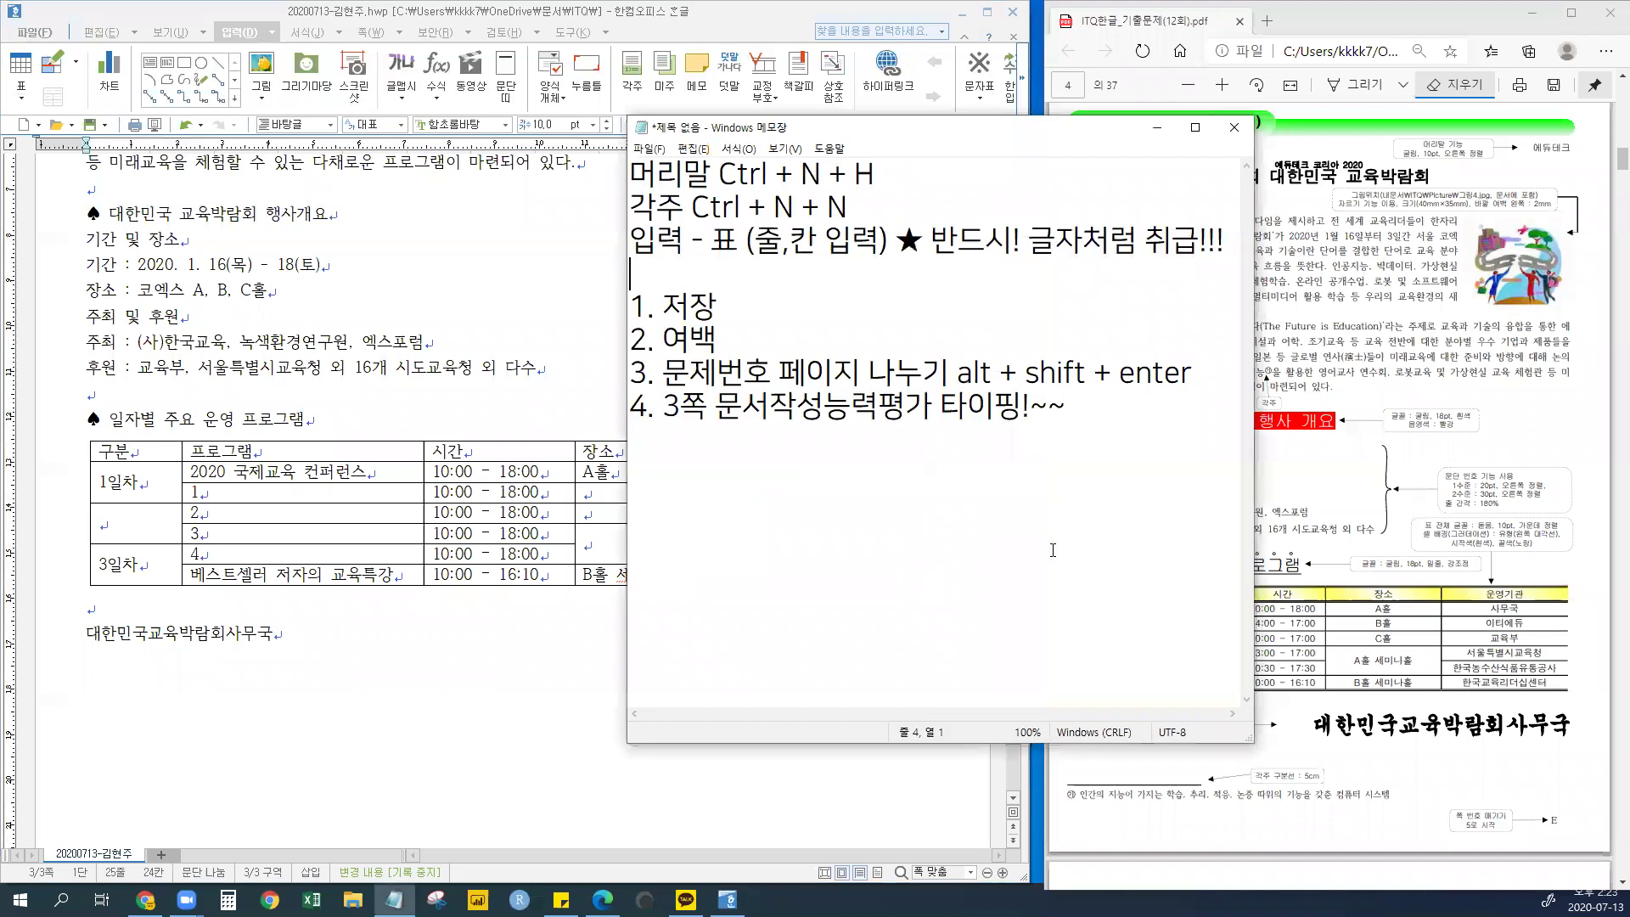
key("Return")
key("Return")
type("15분")
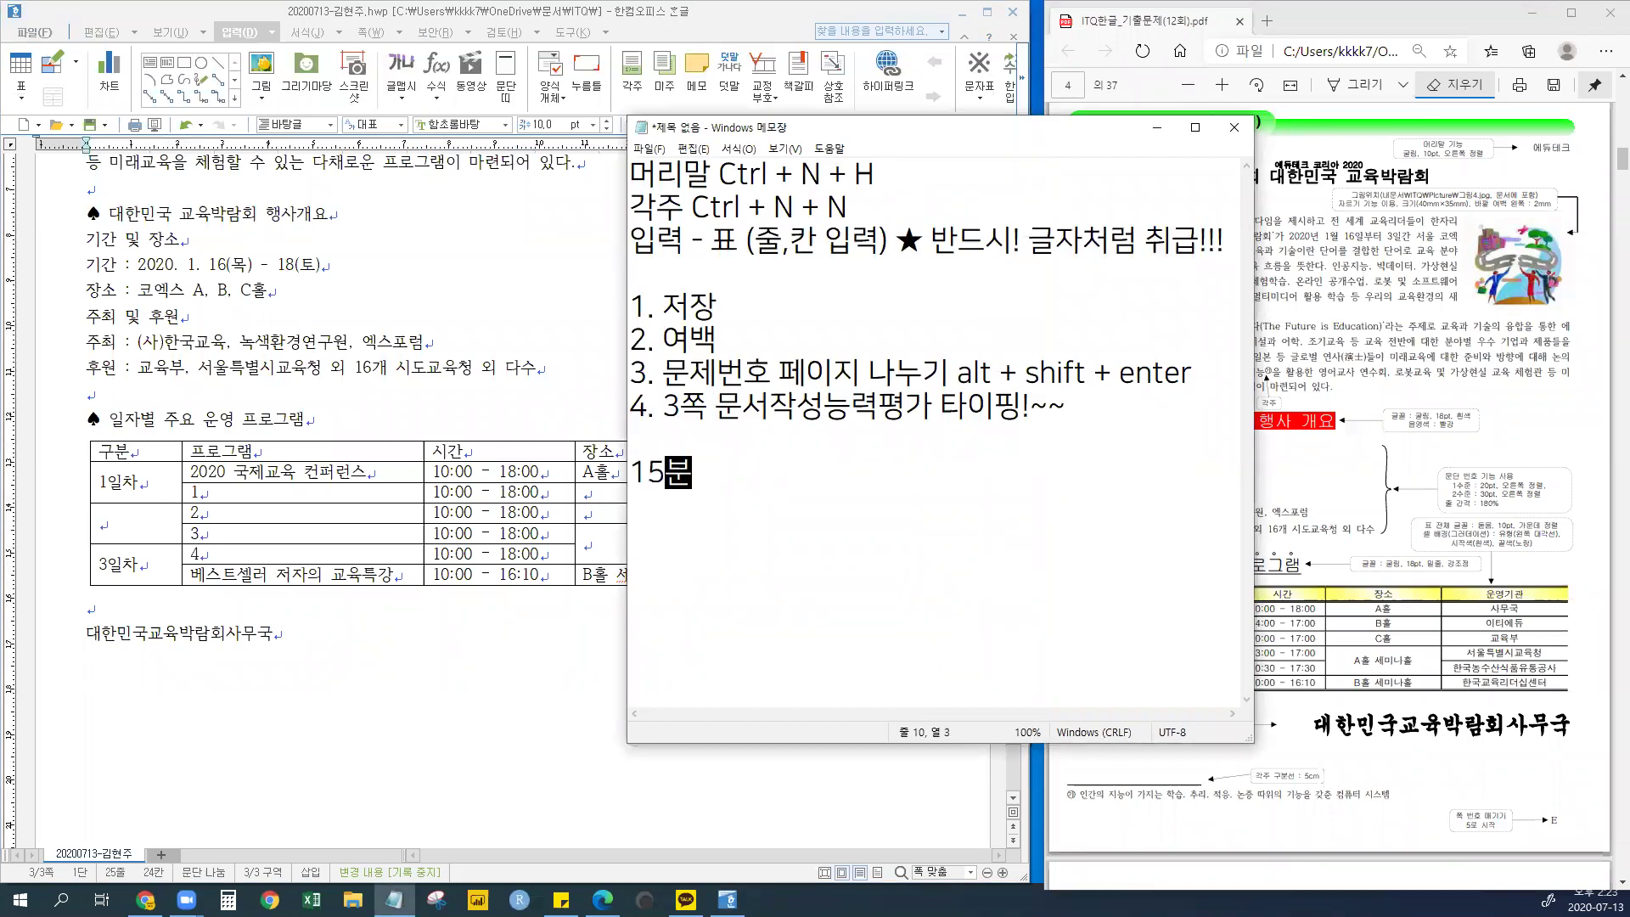
key("BackSpace")
key("BackSpace")
key("BackSpace")
key("BackSpace")
type("0~ 15분 정도")
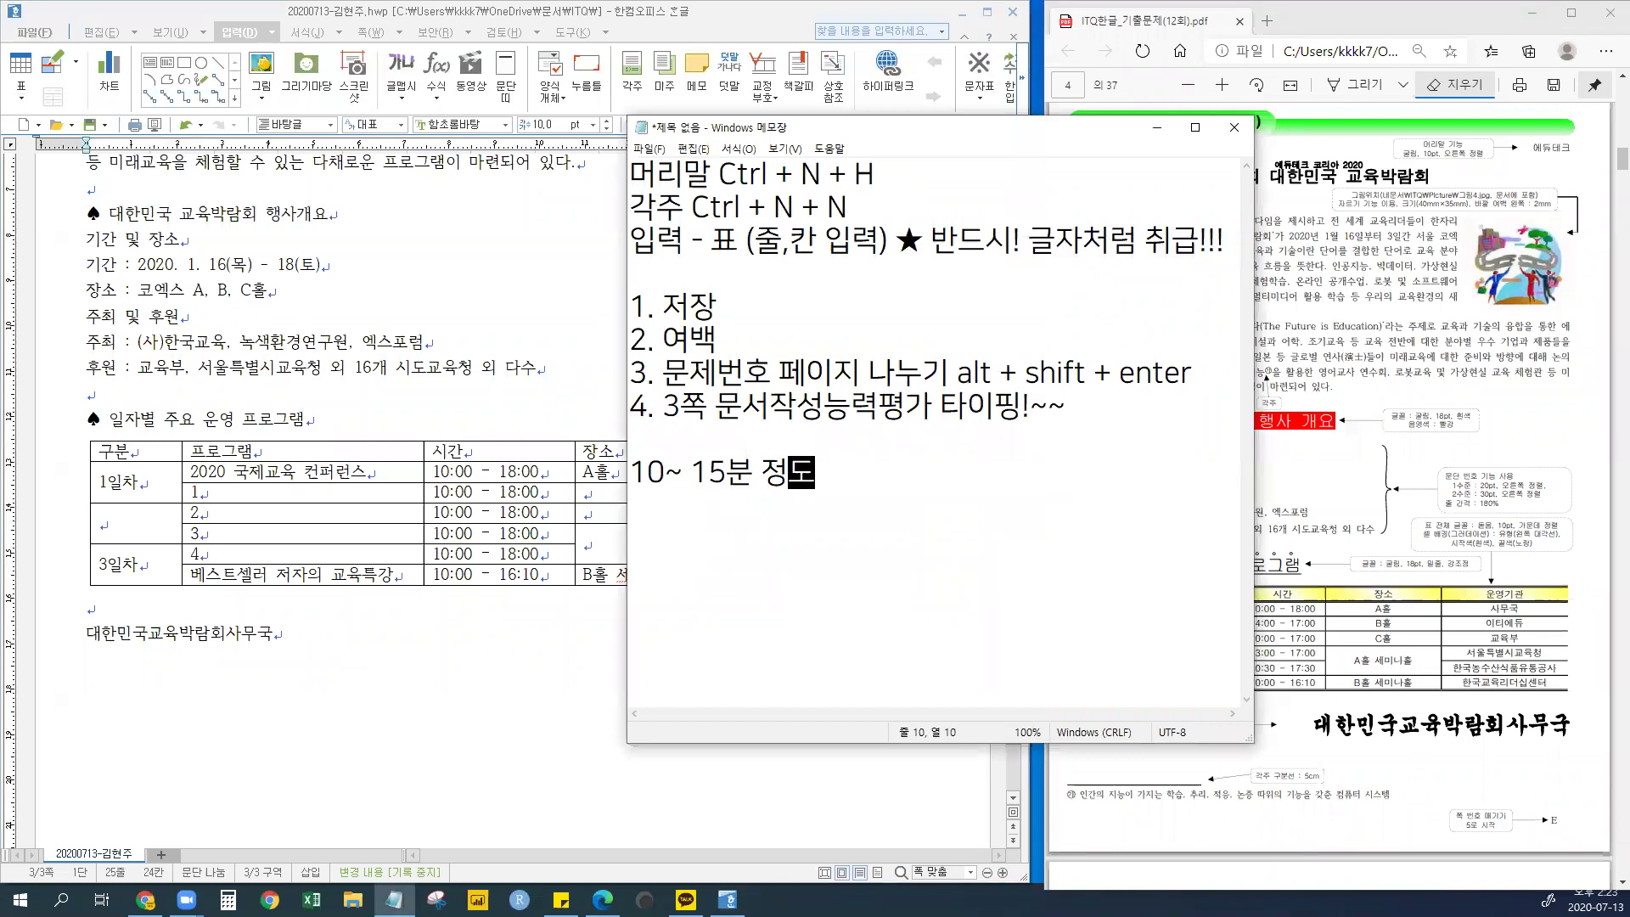
key("Left")
key("Left")
key("Left")
key("Left")
key("Left")
key("Left")
key("End")
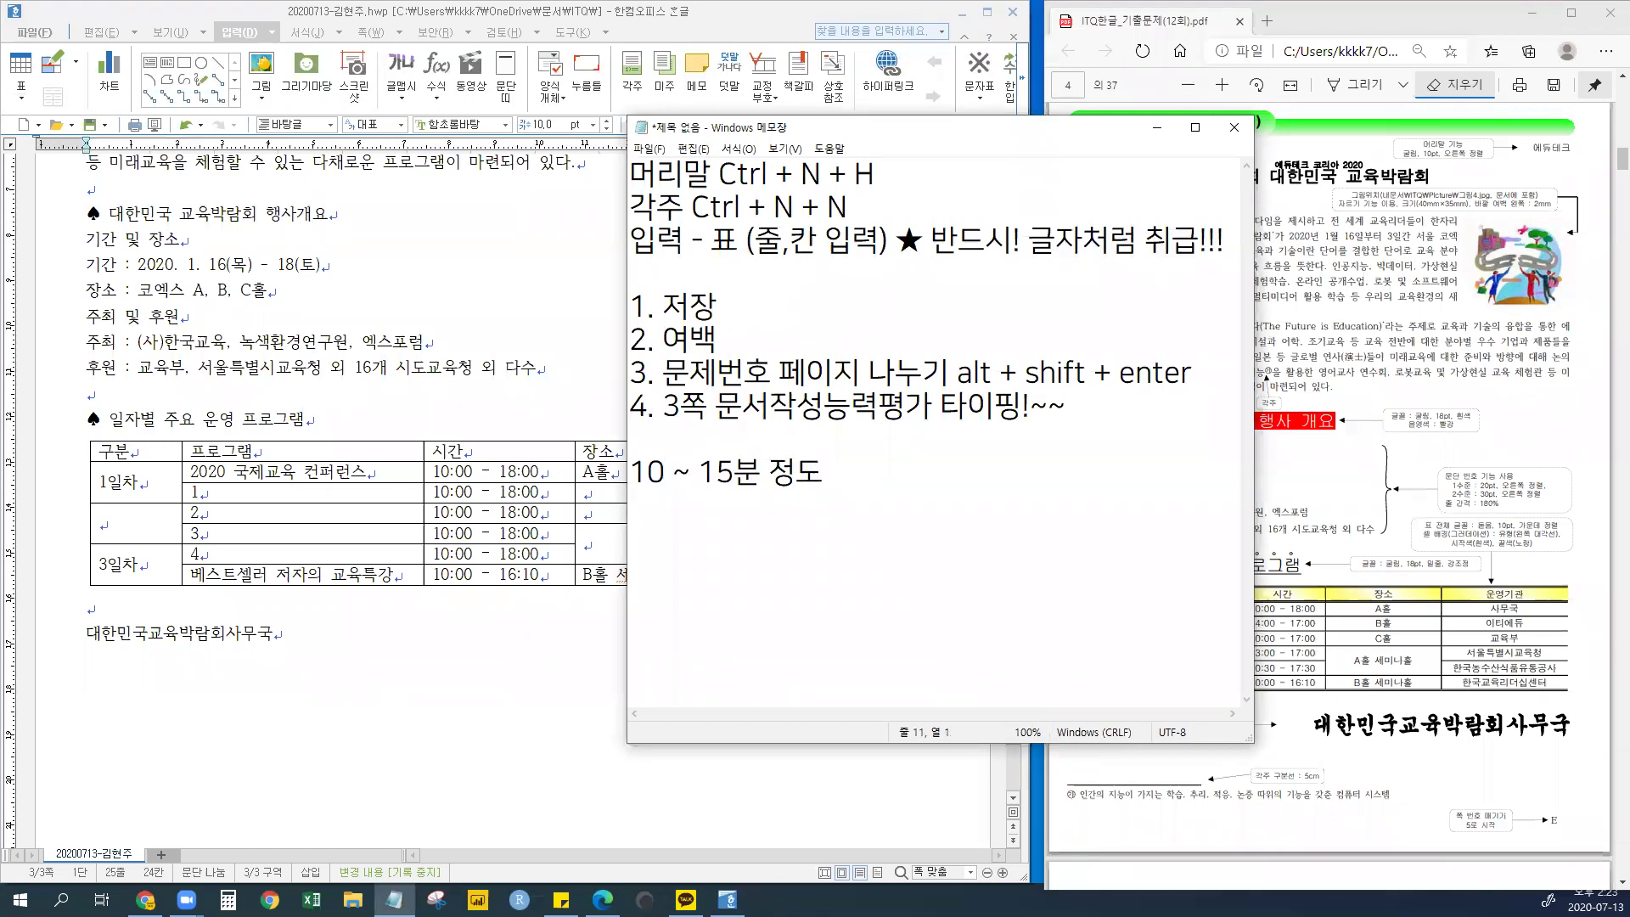
- Add the line "10분 : 서식 꾸미기" below the typing time estimate
type("10분 : 서식 꾹")
key("BackSpace")
type("미기")
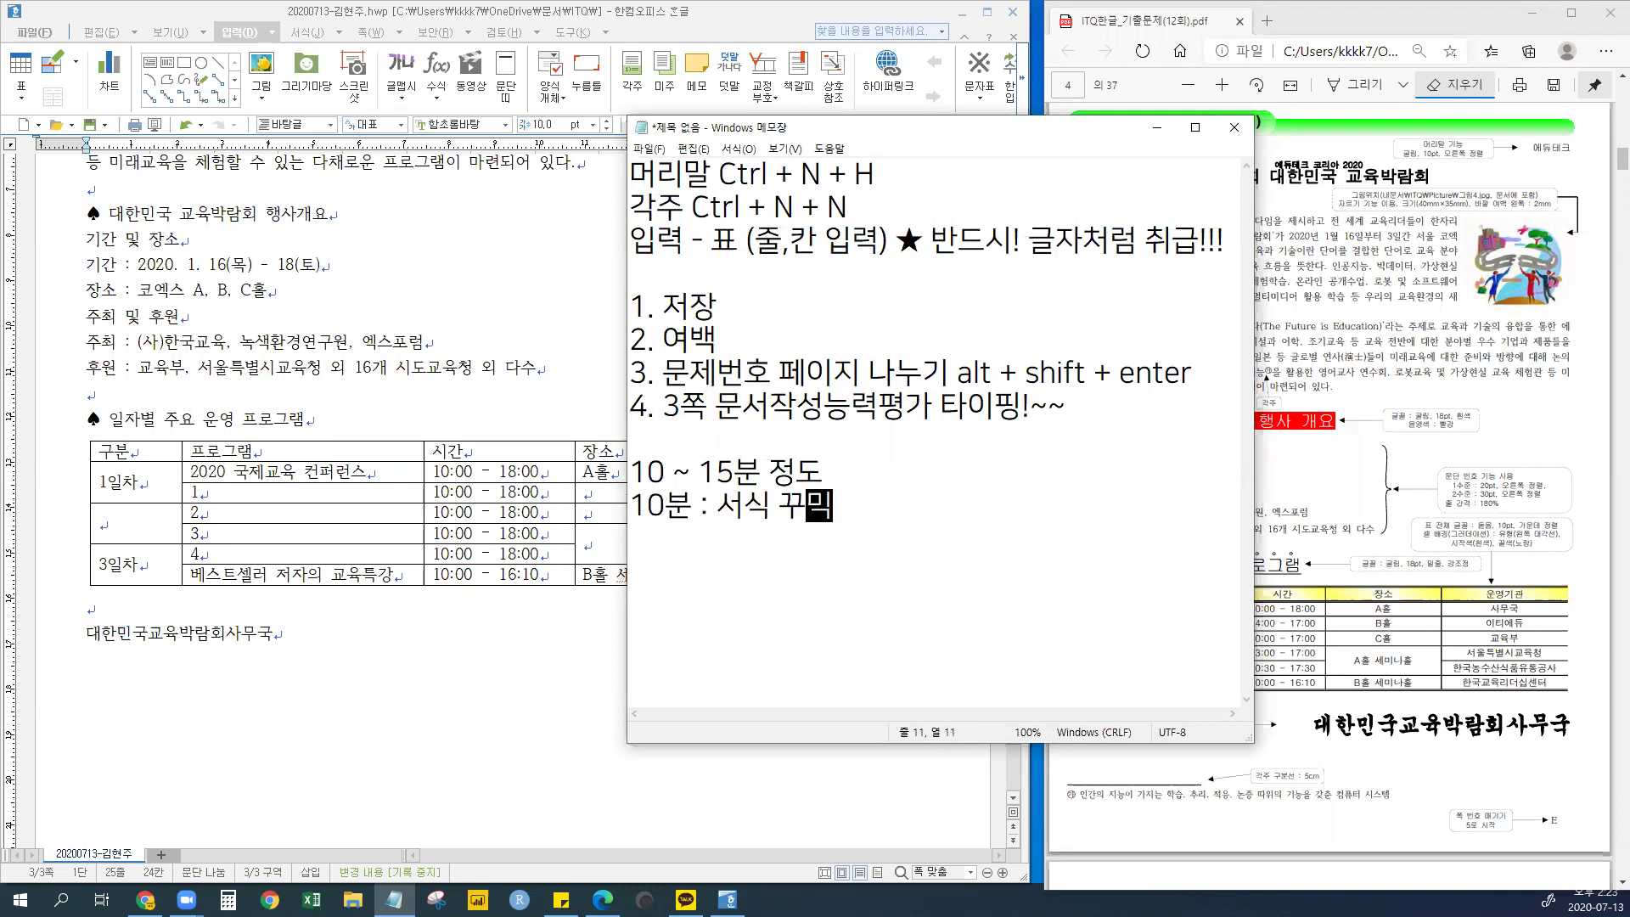
- Add the page 1 score line "1쪽 : 1번(50점) 2번(100점)" after a blank line in the notes
key("Return")
type("1쪽 : ")
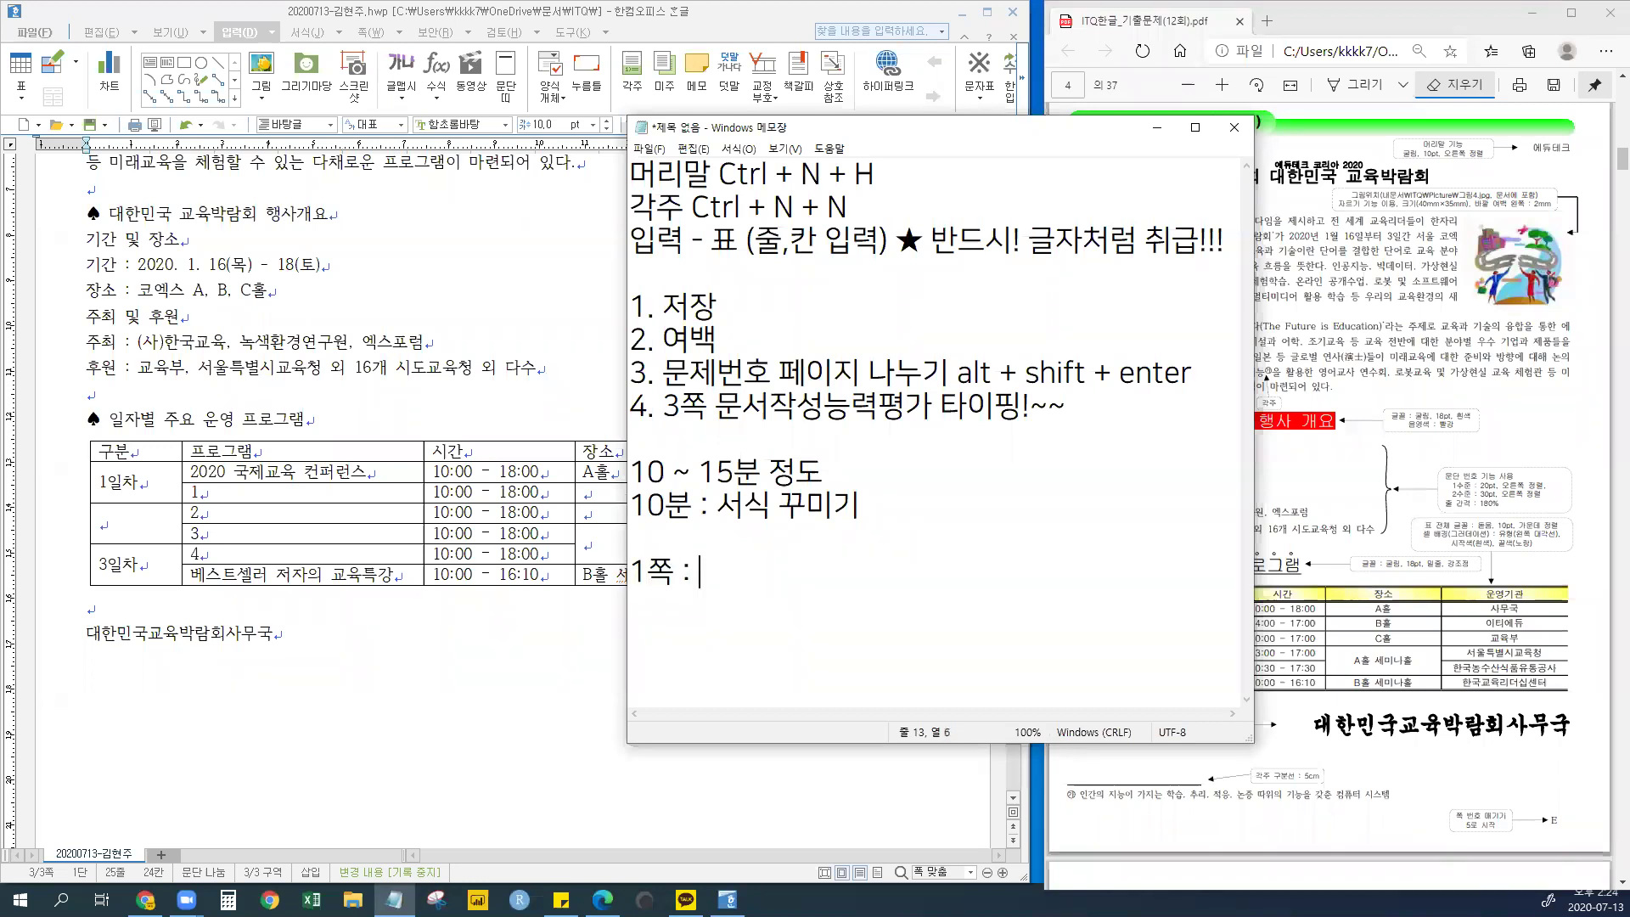
type("1ㅂ번(50점)")
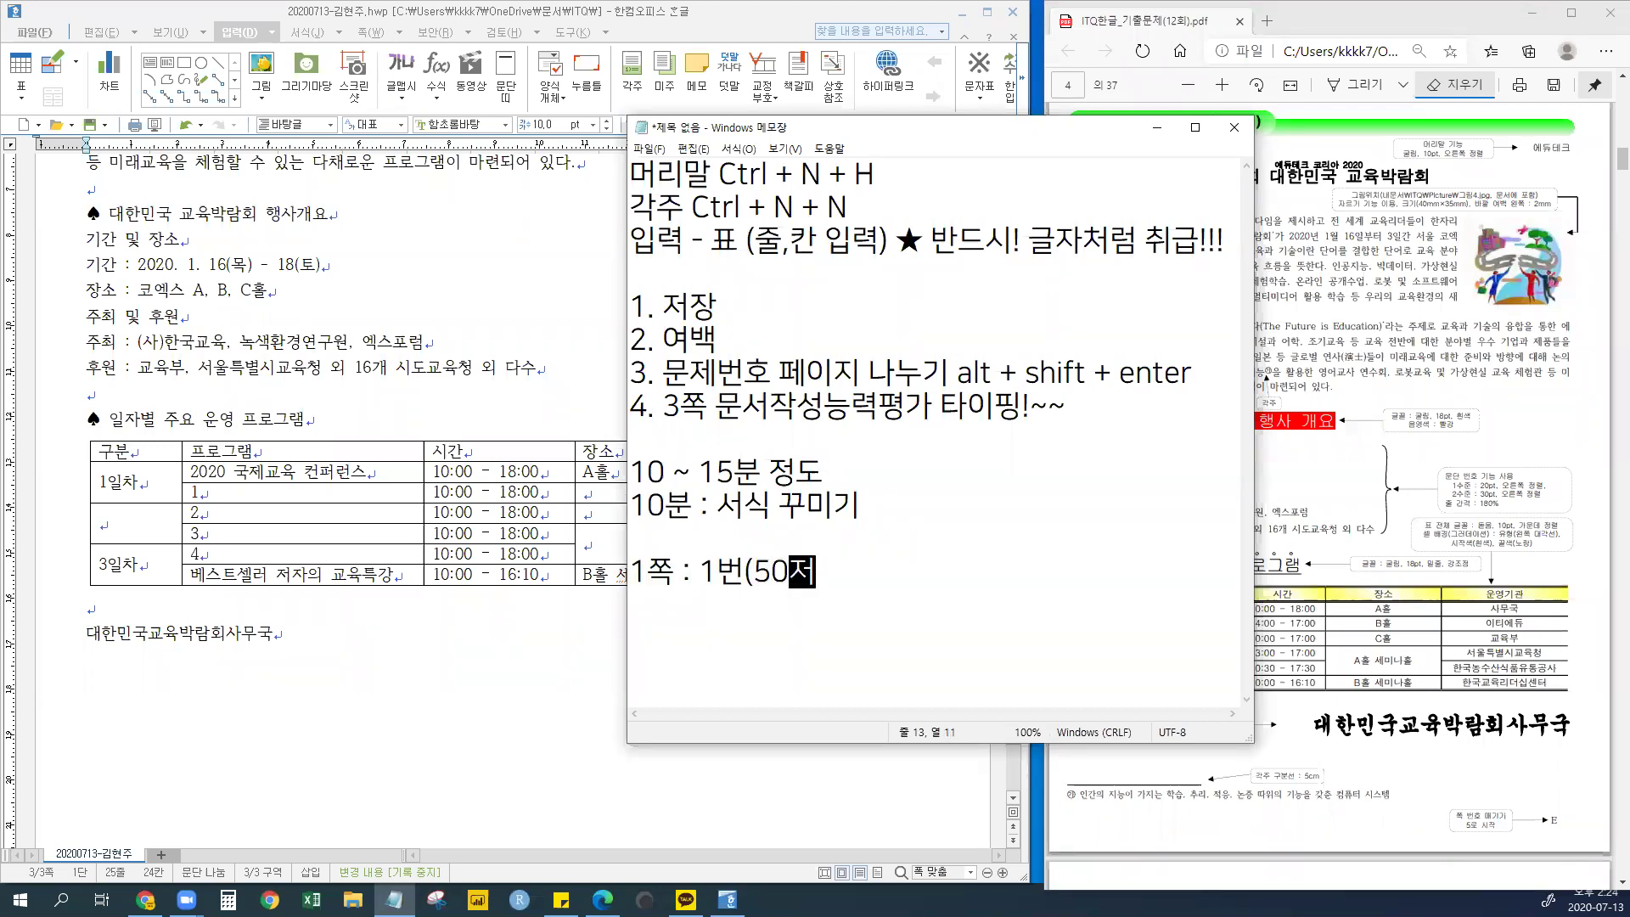
type(" + 2ㅂ")
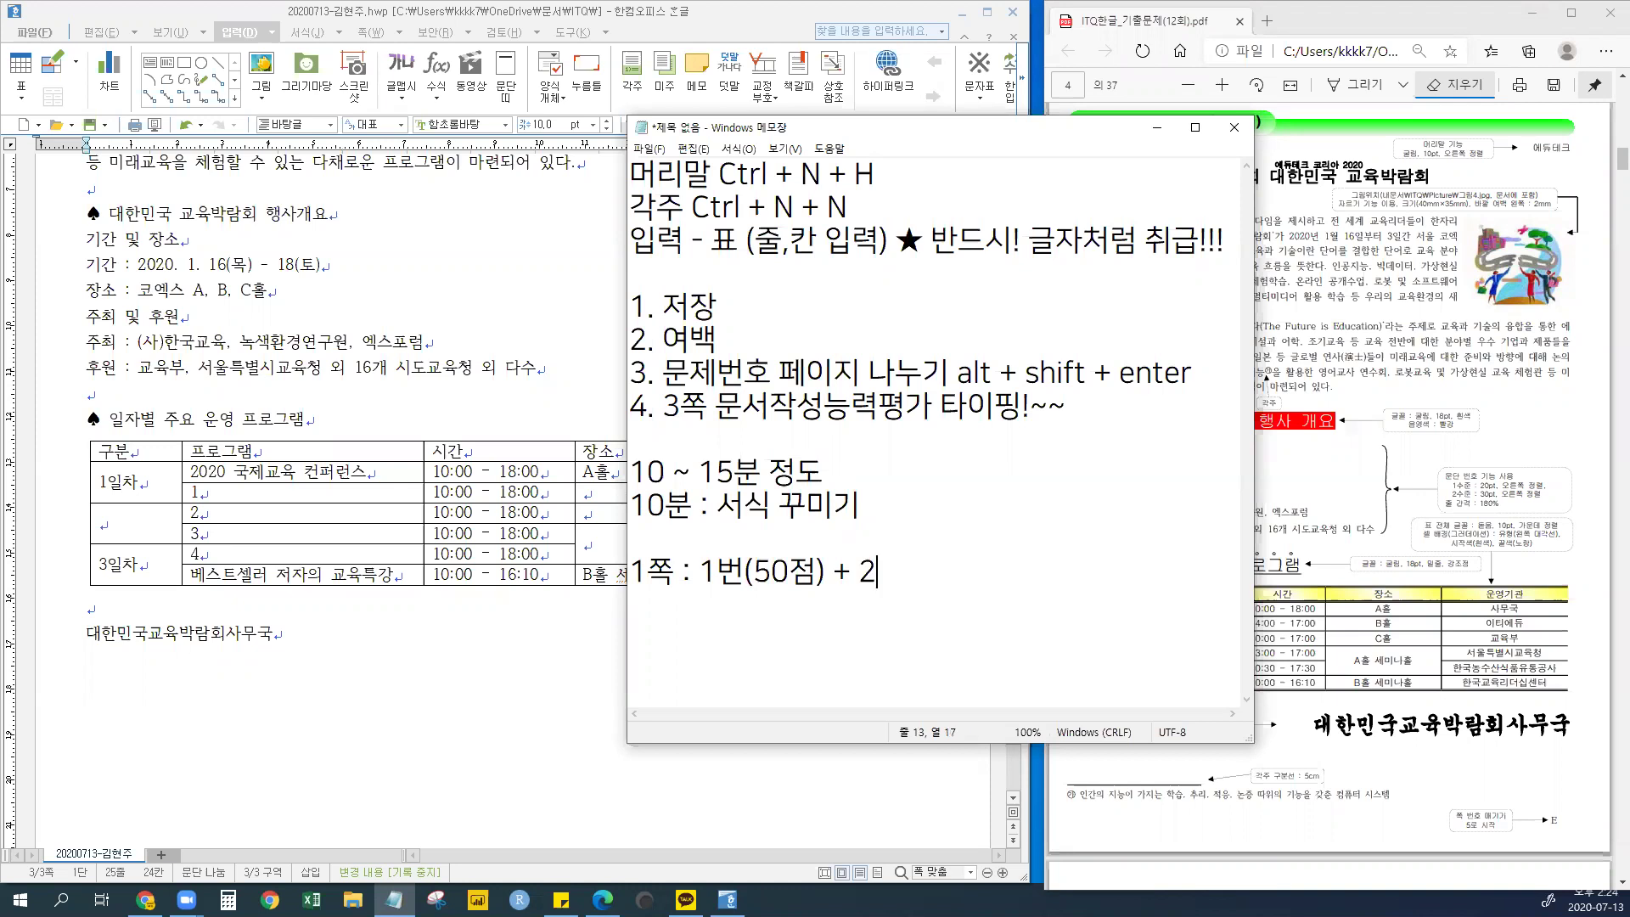
key("BackSpace")
key("BackSpace")
key("BackSpace")
key("BackSpace")
key("BackSpace")
type("2번(100점)")
- Add the page 2 score line "2쪽 : 3번(40점) 4번(110점)" to the notes
key("Return")
type("2")
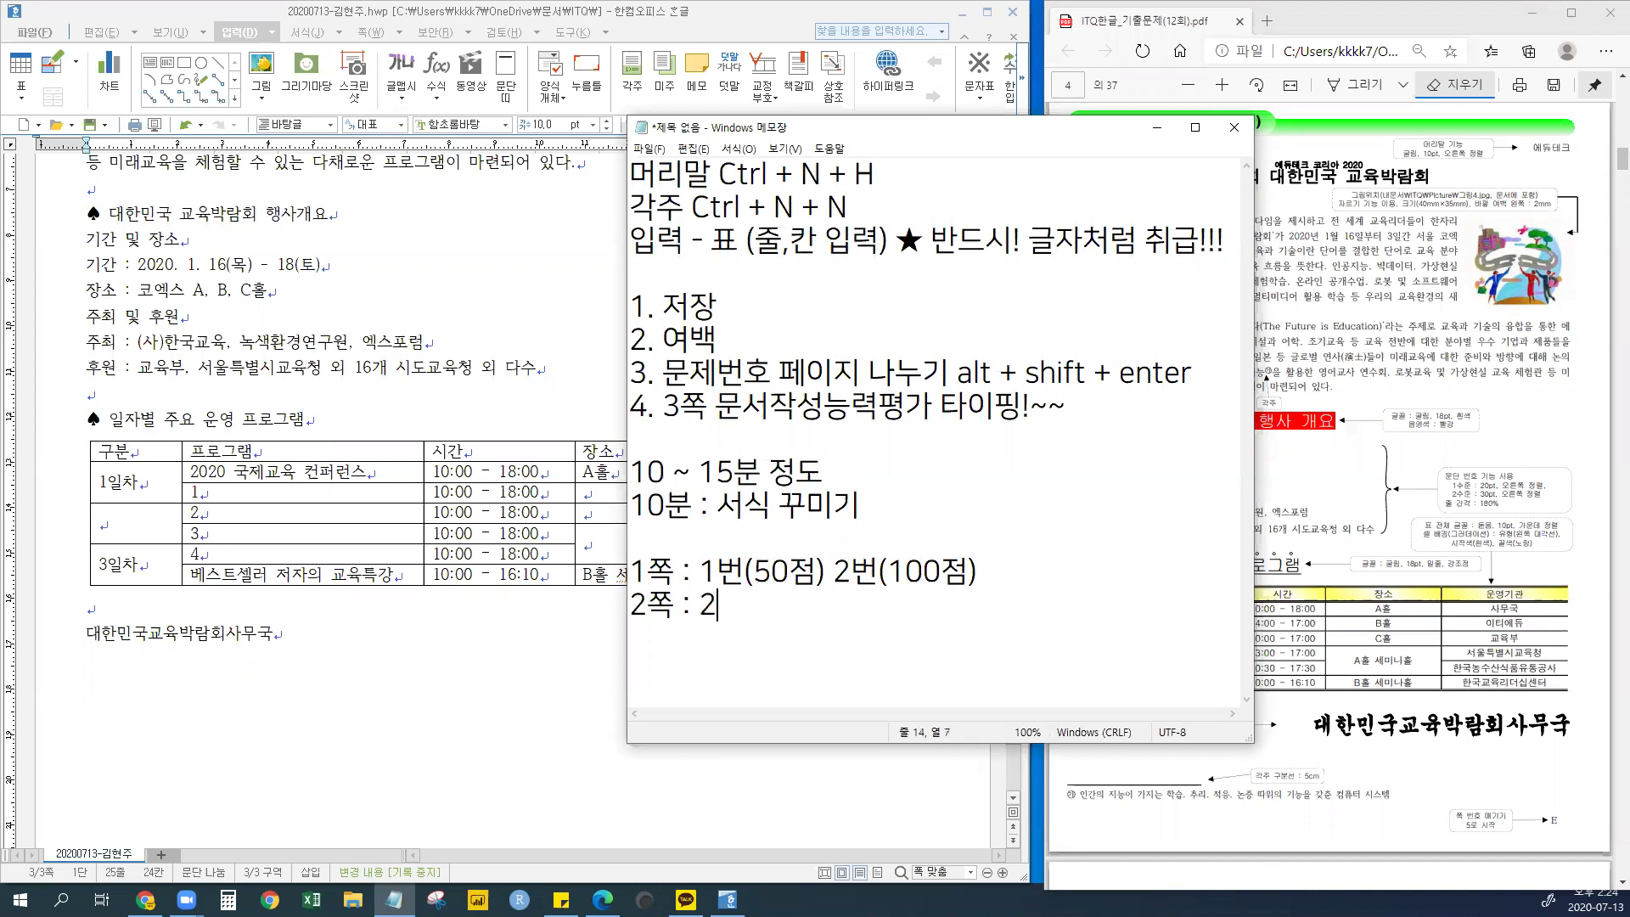
type("쪽 : 3번(40점")
type(") 4번(110")
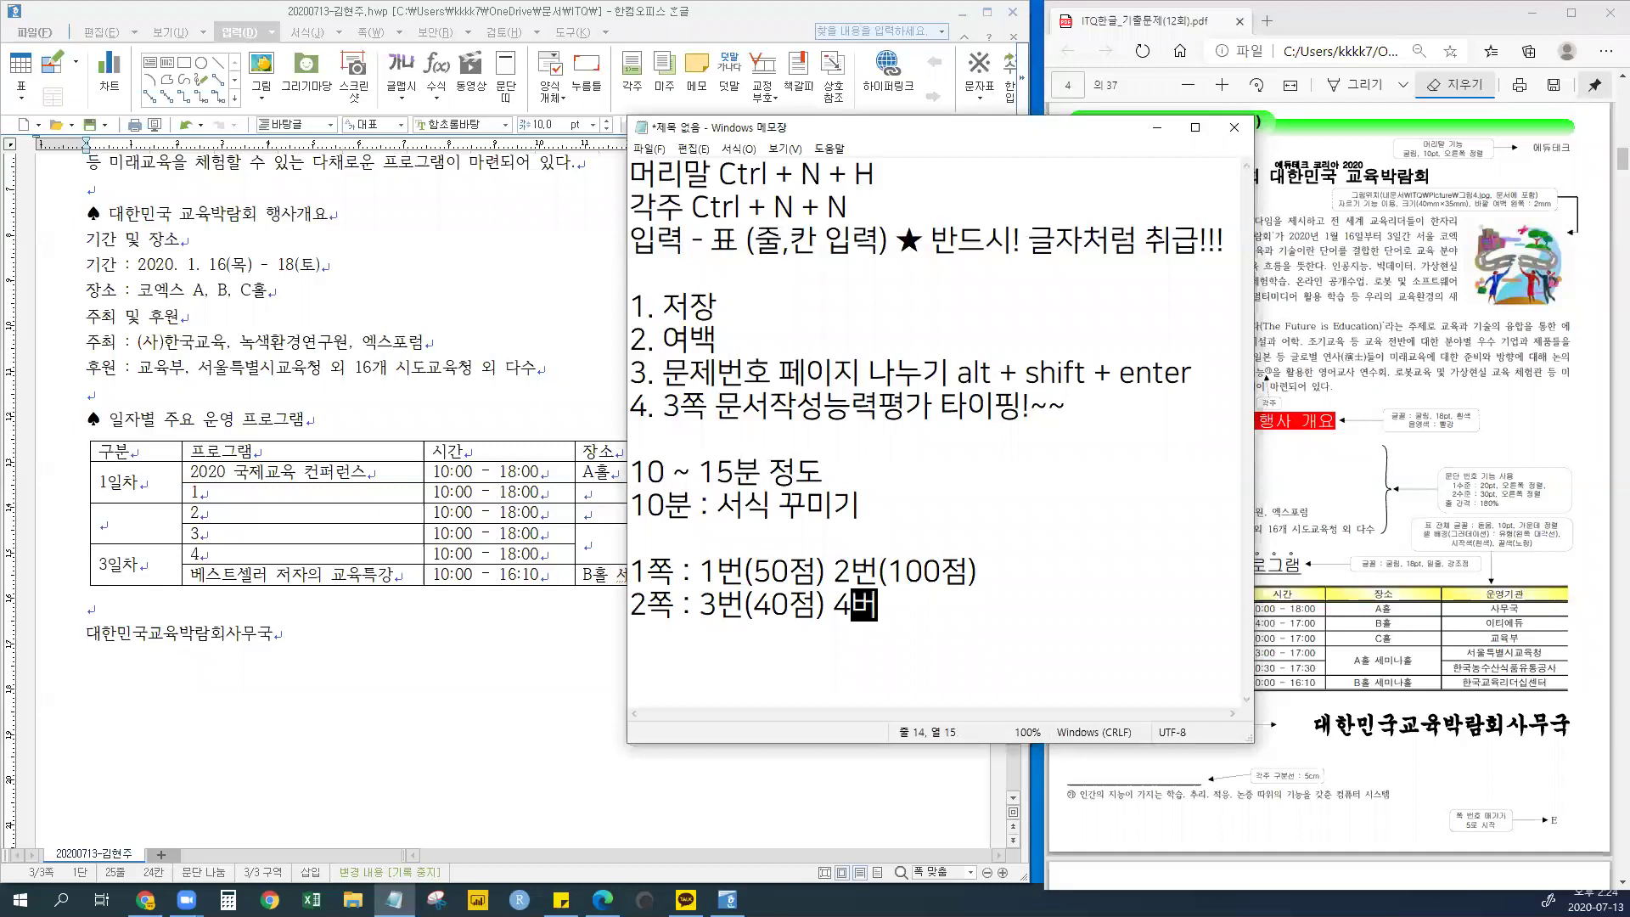
type("점)")
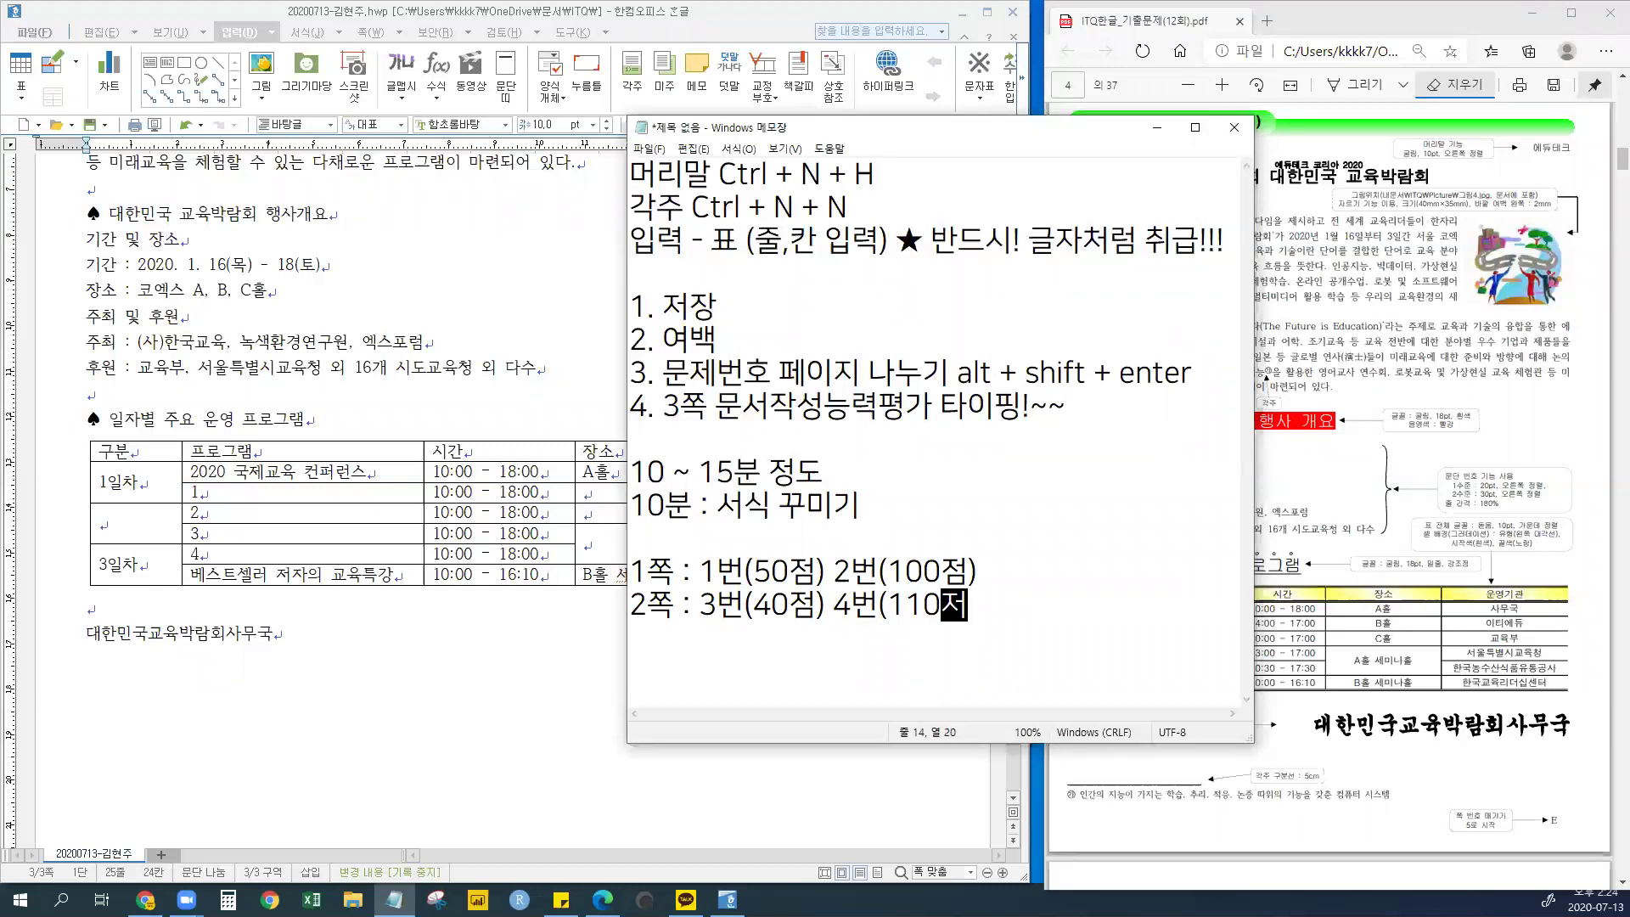
- Add the line "3쪽 : 문서작성능력평가 (200점) 25분" and append "20분" to the 2쪽 line
key("Return")
type("3쪽")
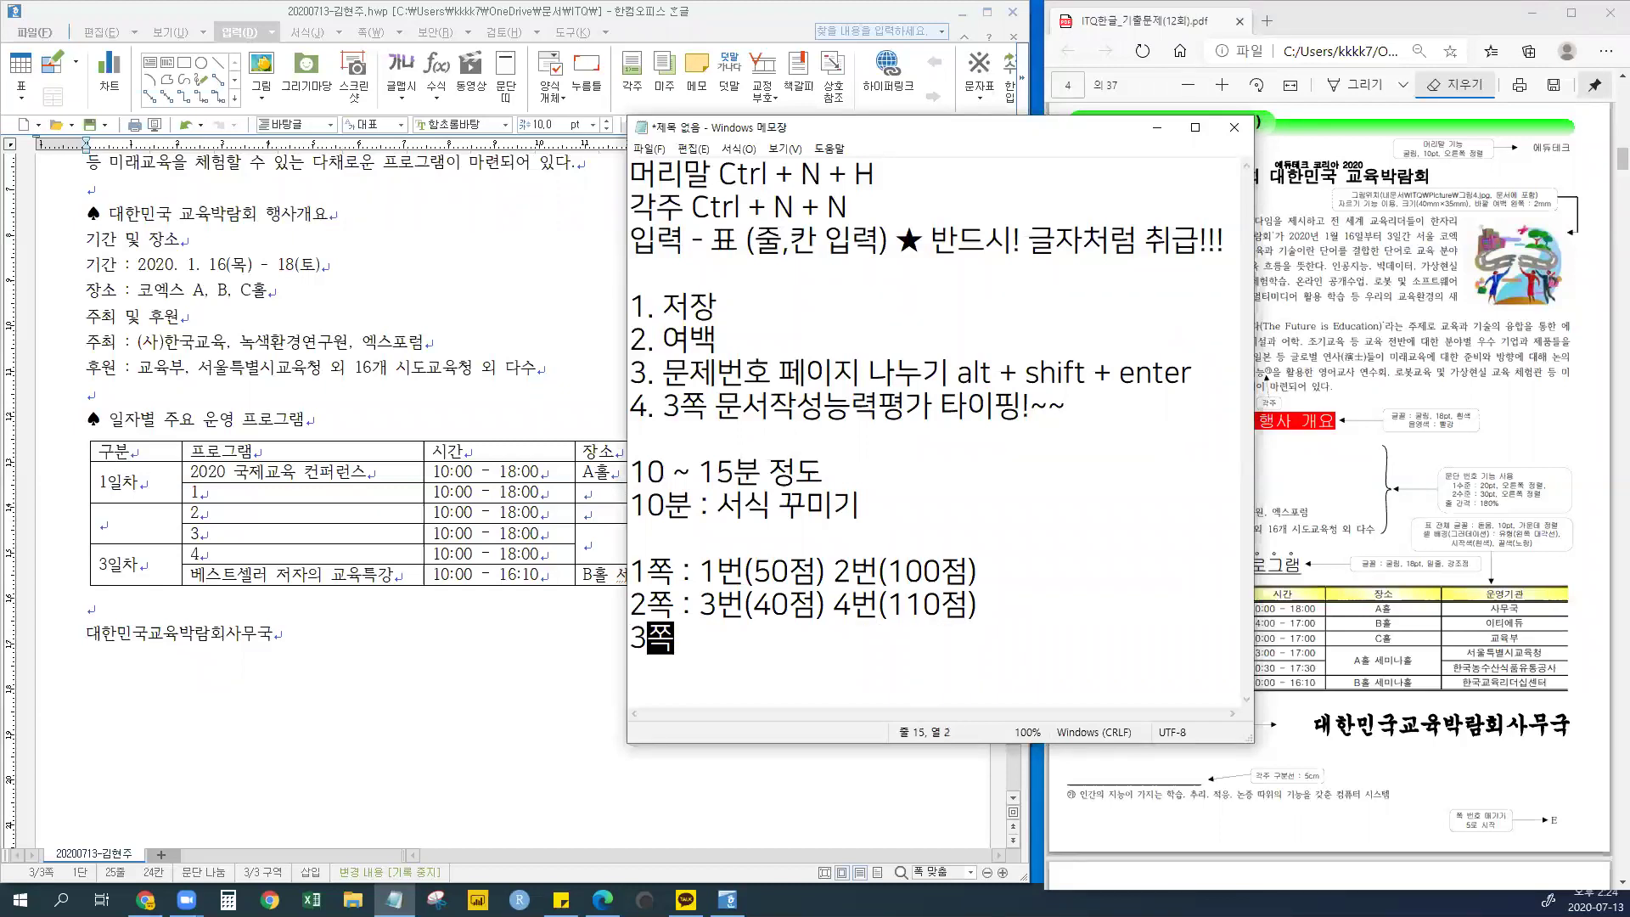
type(" : ㅁㅜㄴ서작성능력펴")
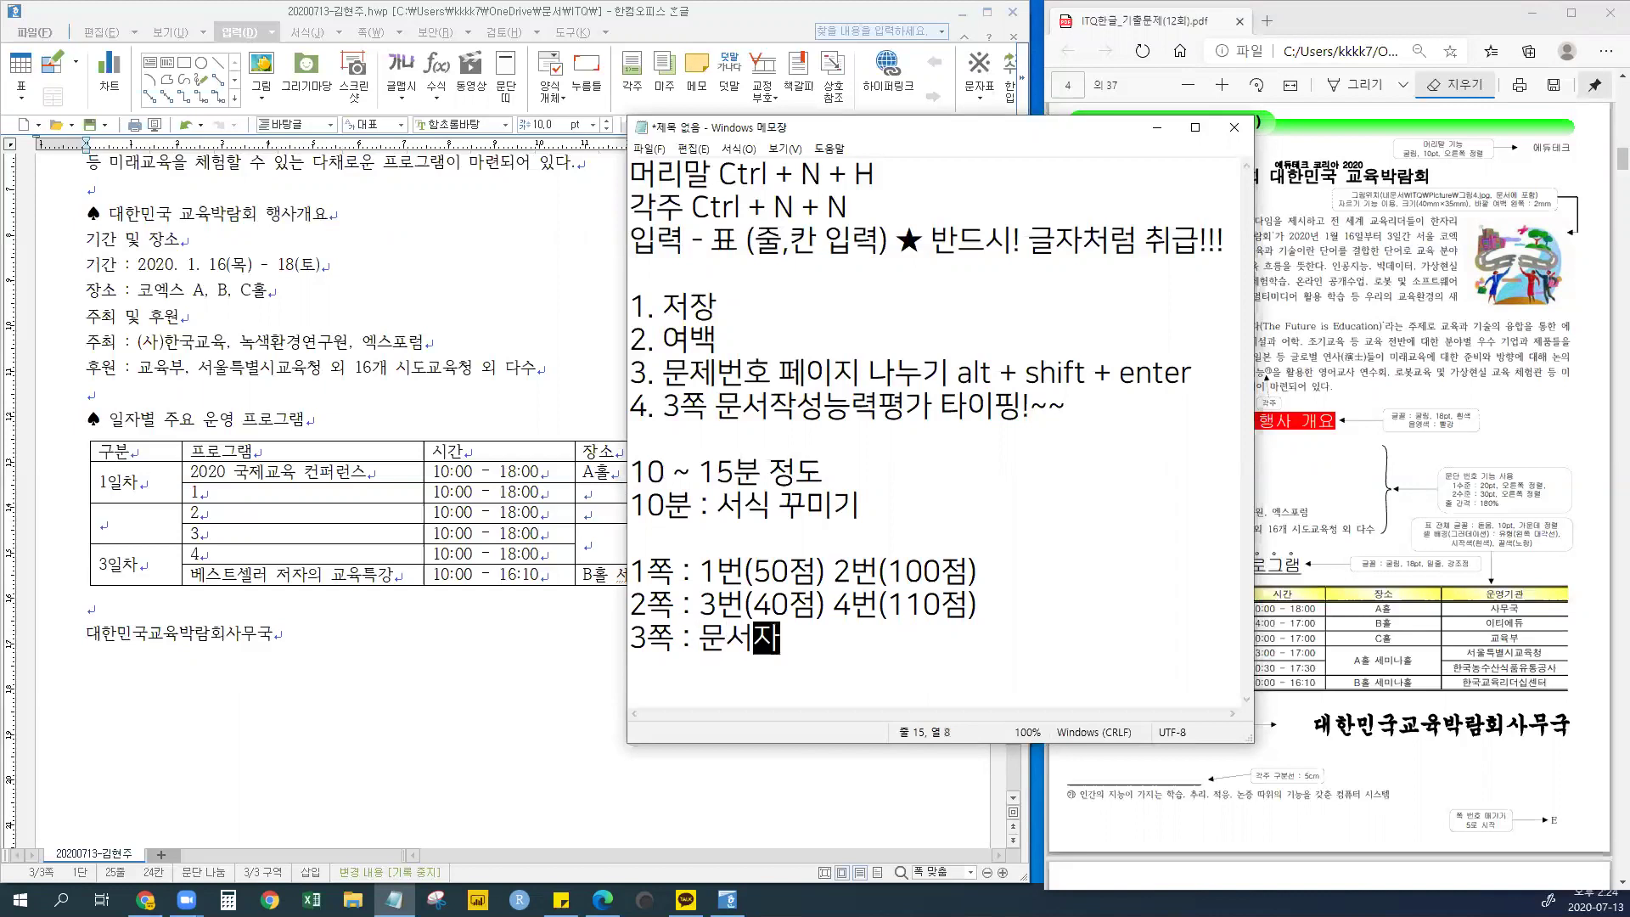
type("ㅇ가 ")
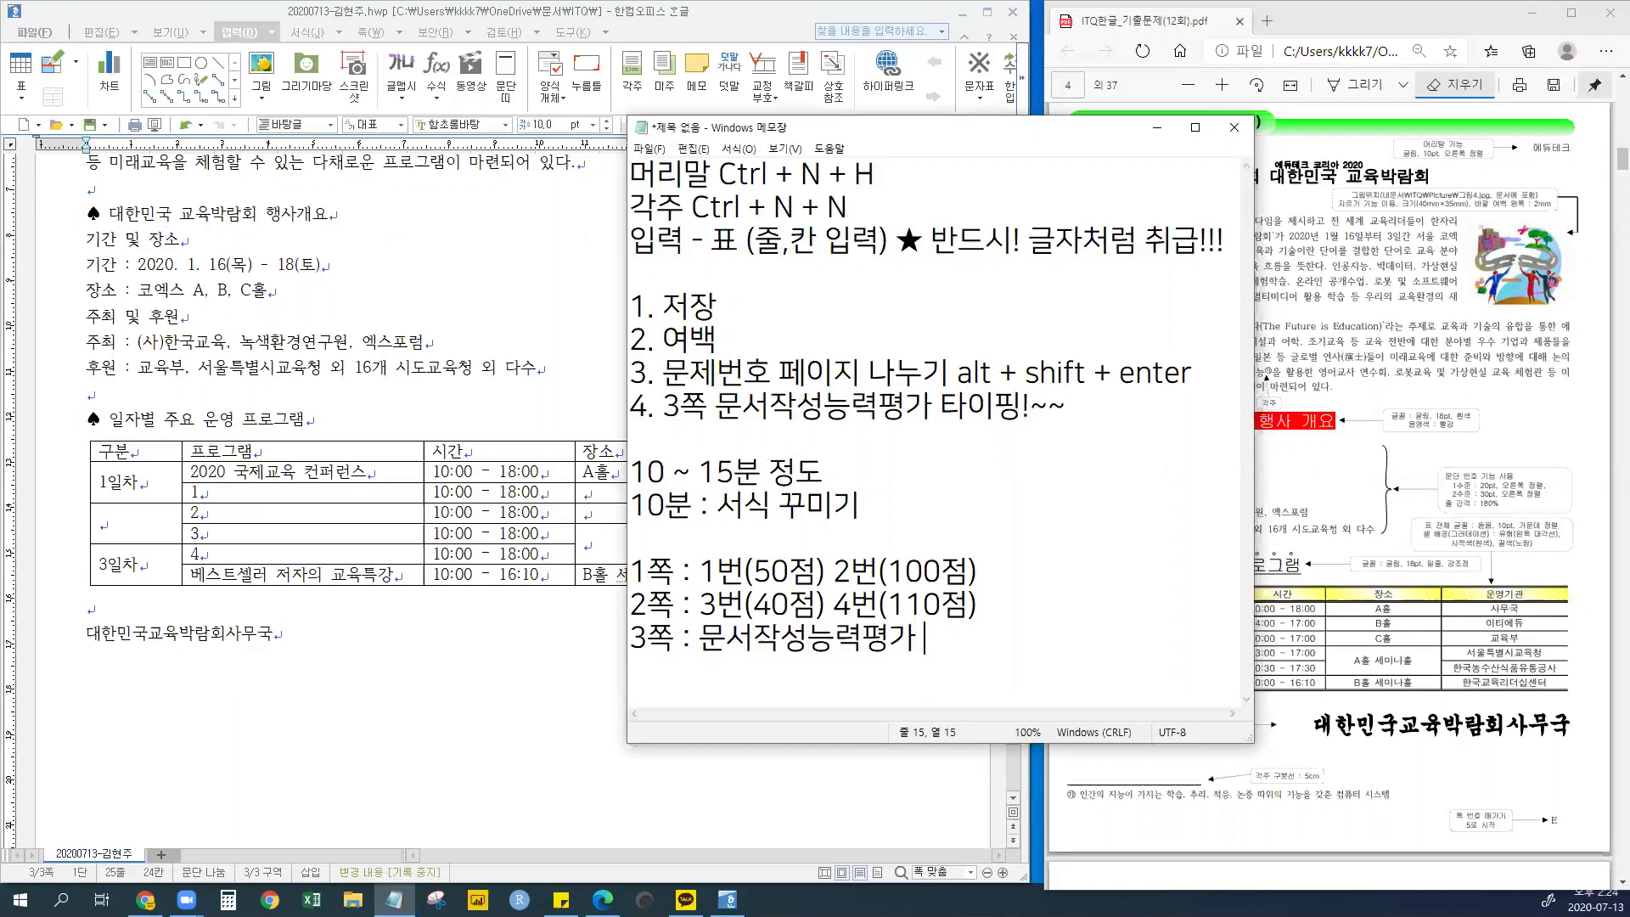
type("(200점)")
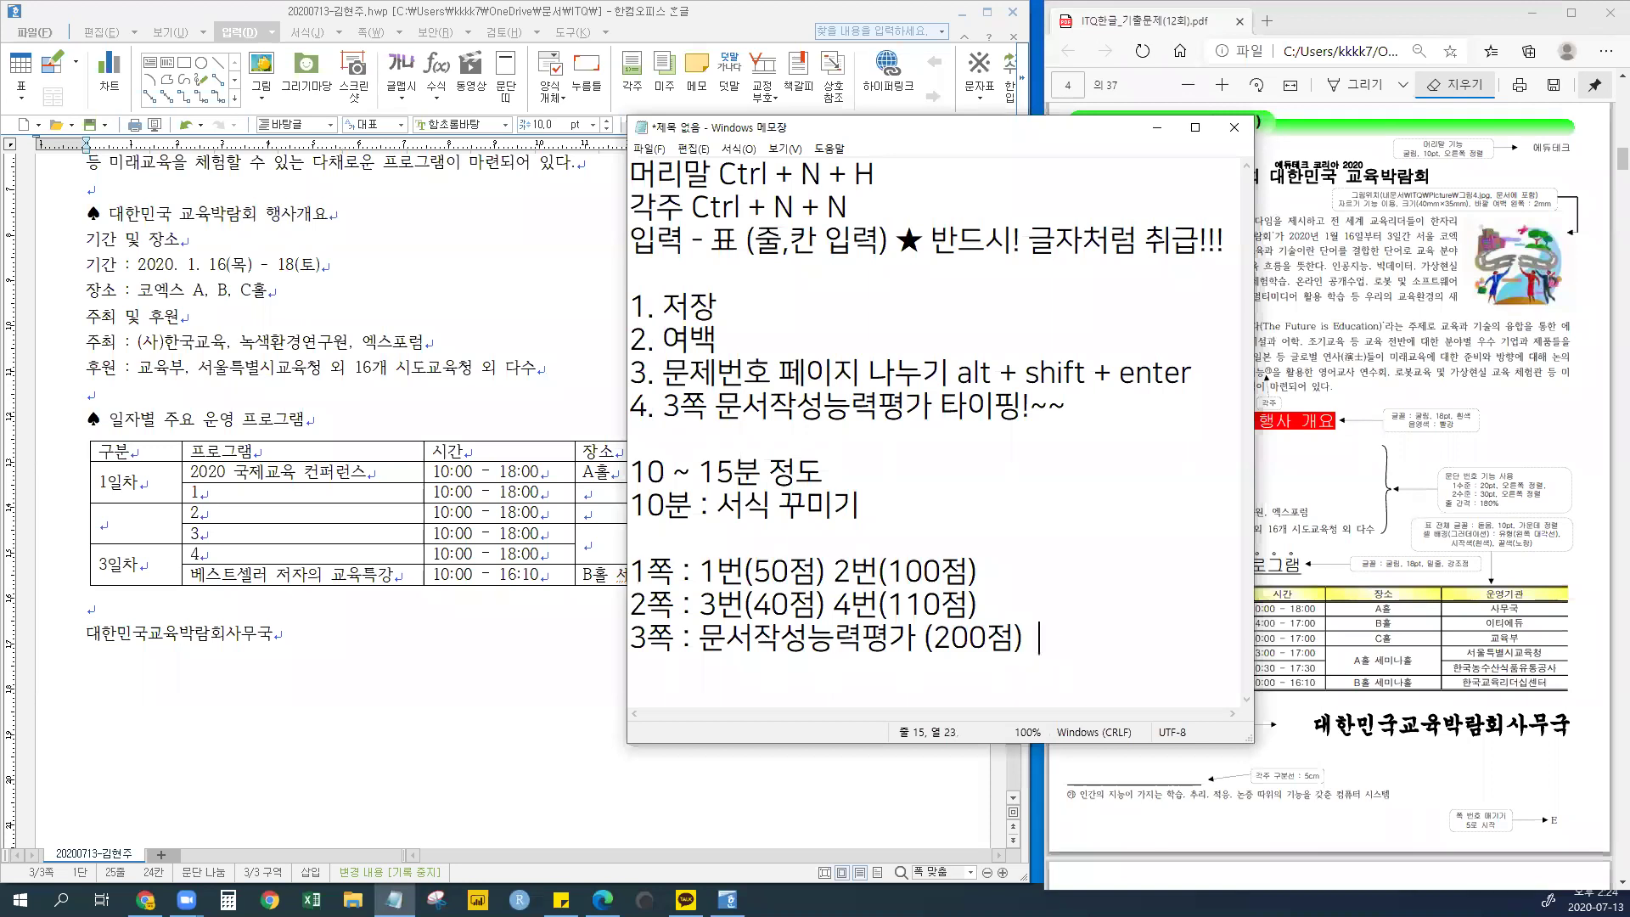
type("  25분")
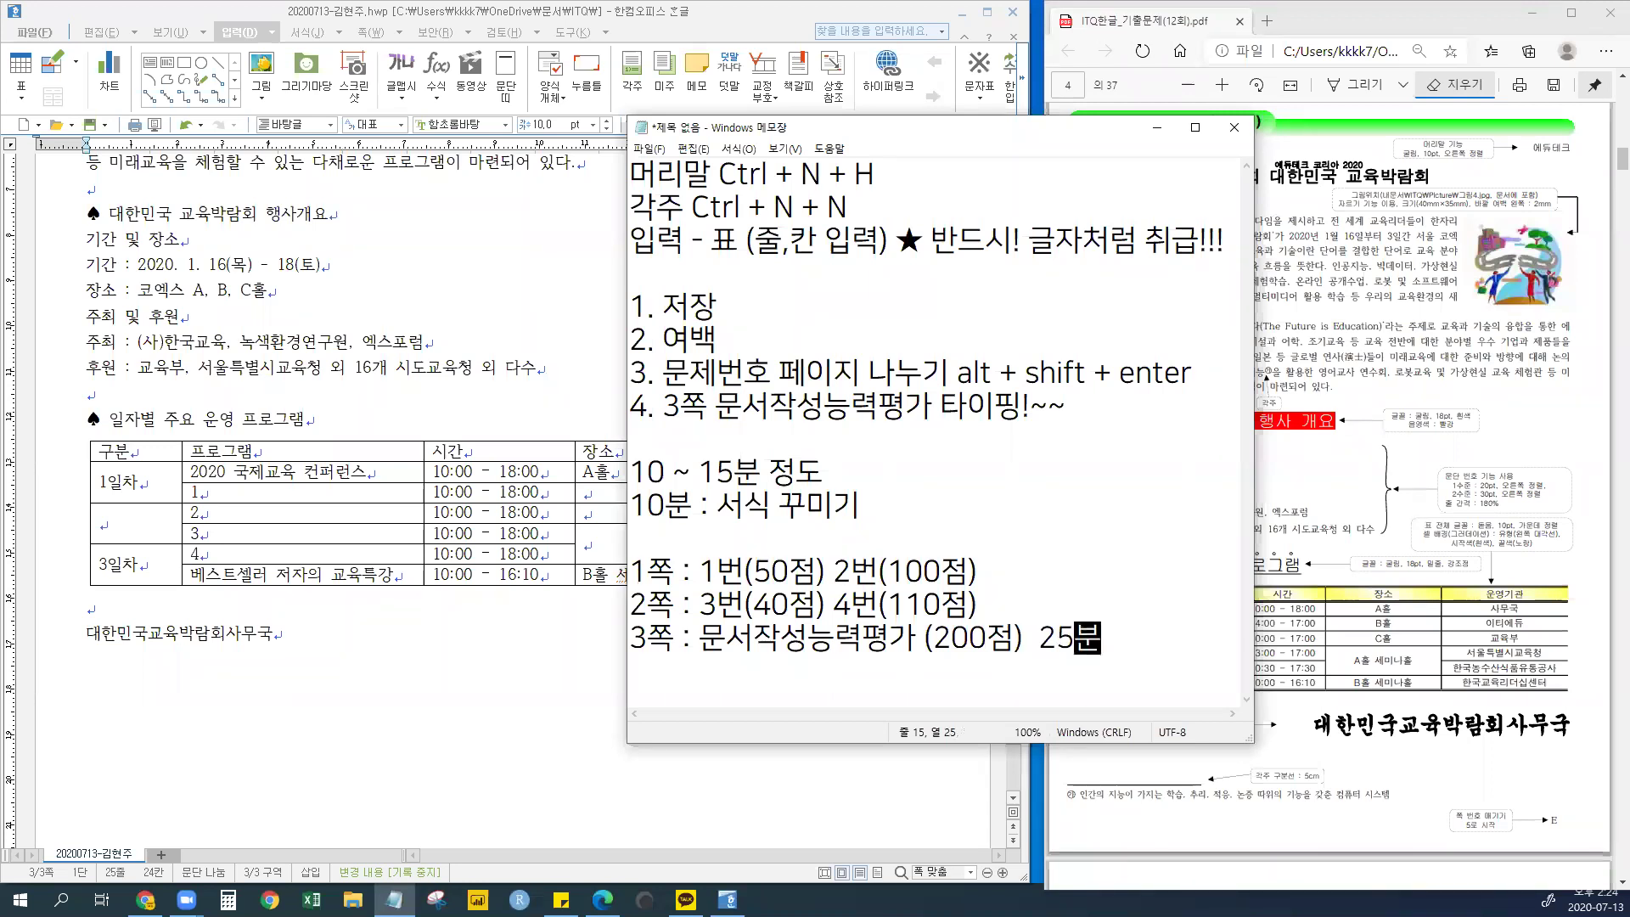
key("Up")
type("20분")
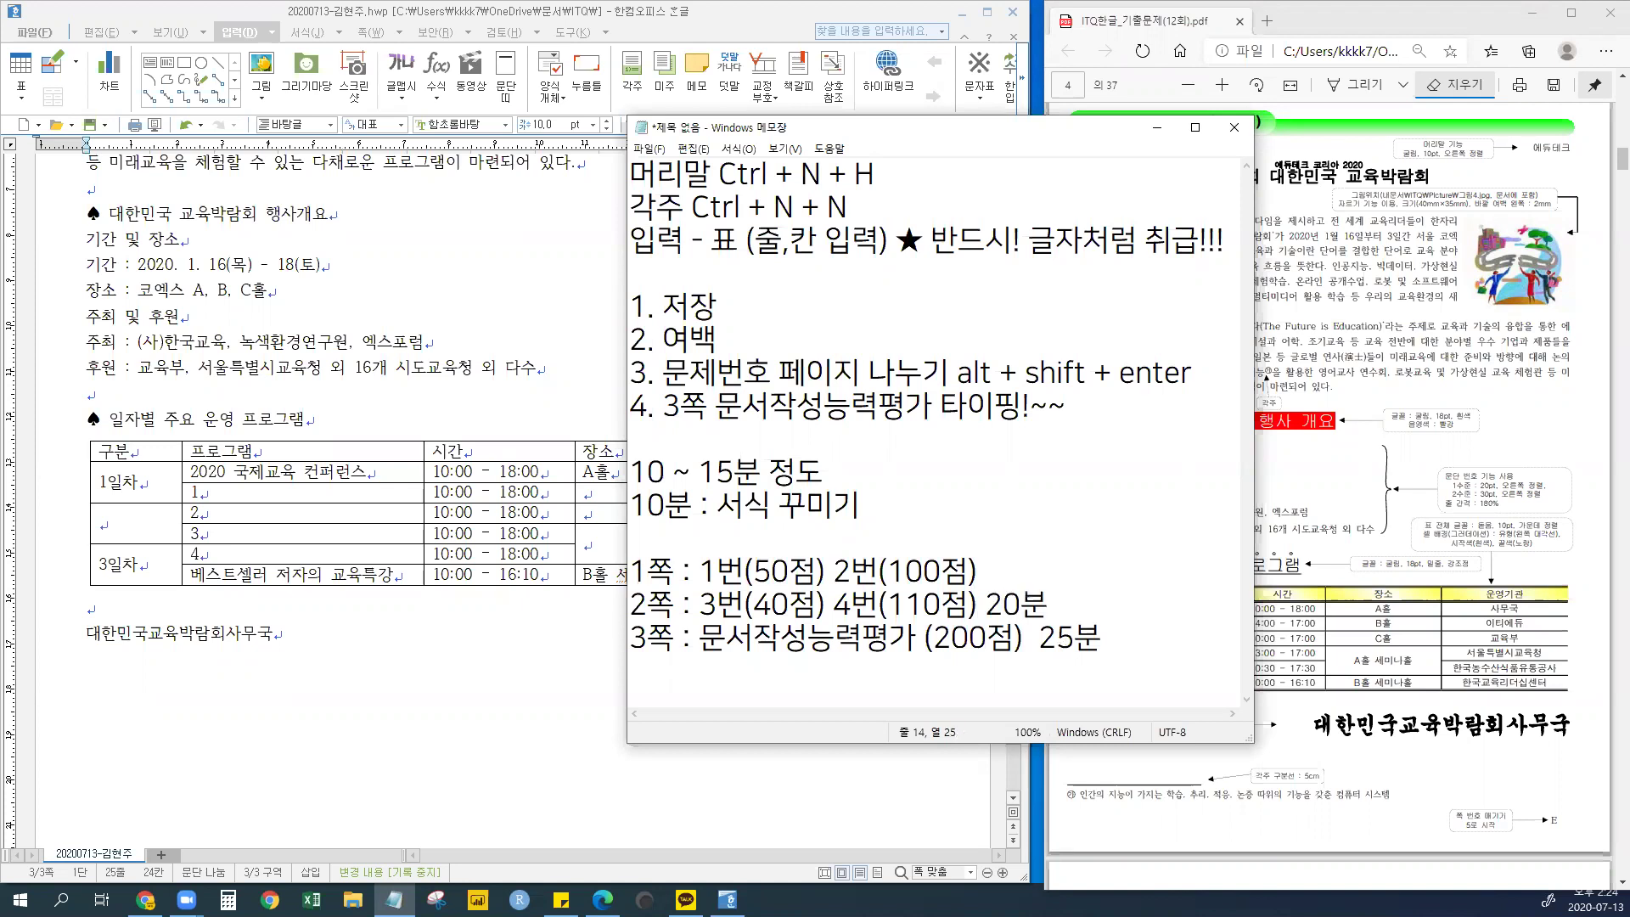
- Append the time allotment "12~3분" to the end of the 1쪽 line in the notes
key("Up")
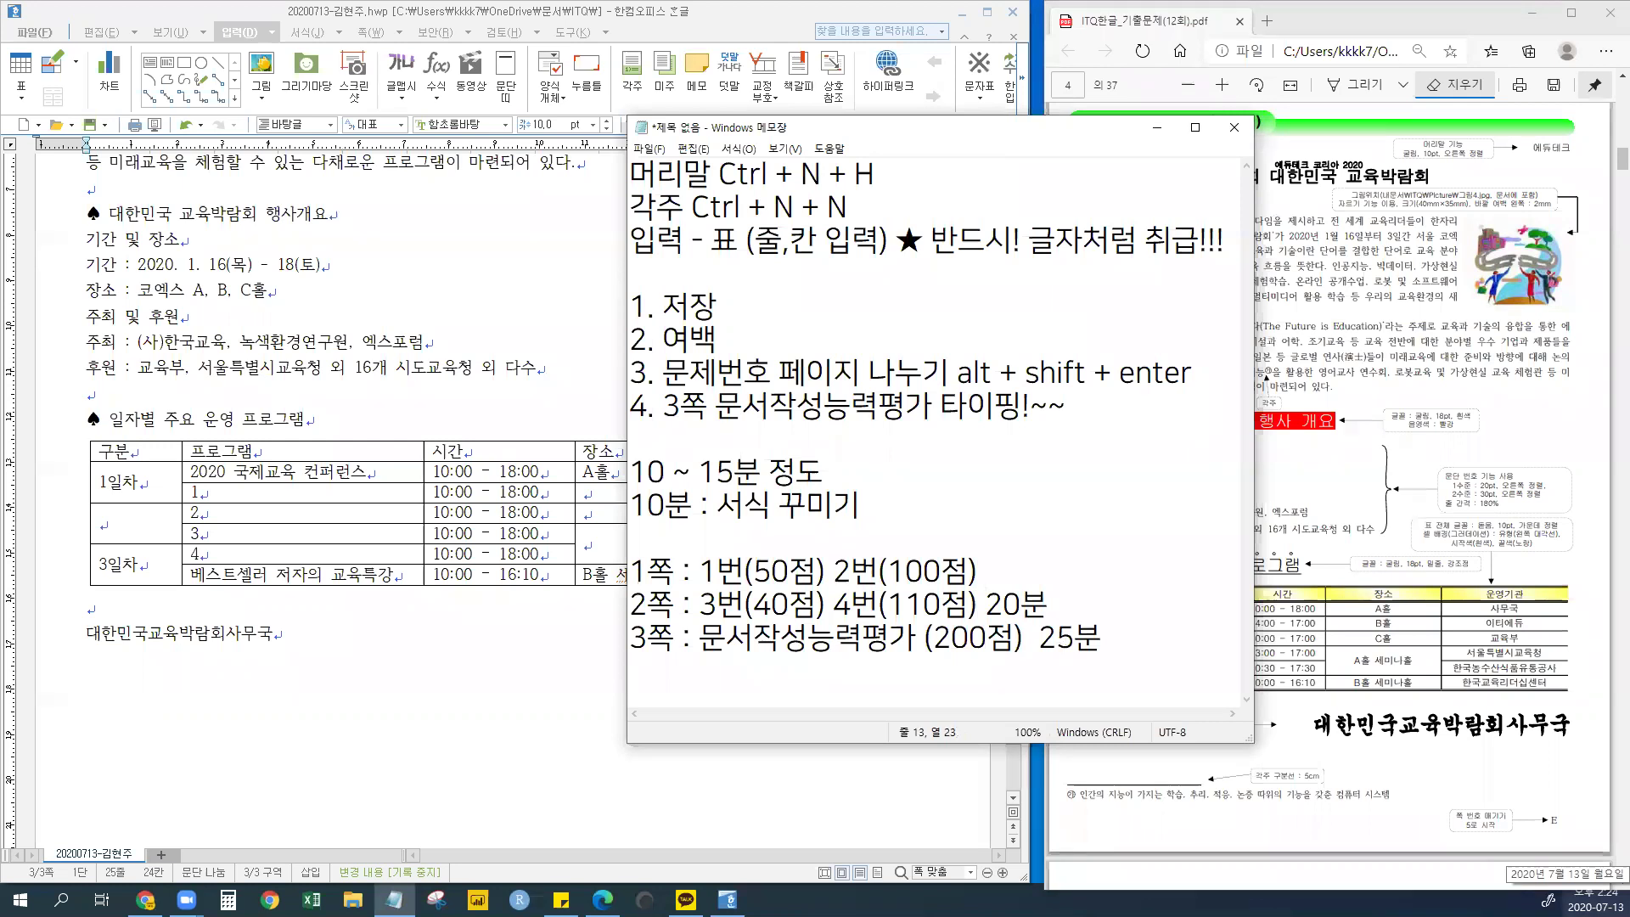
type("15분")
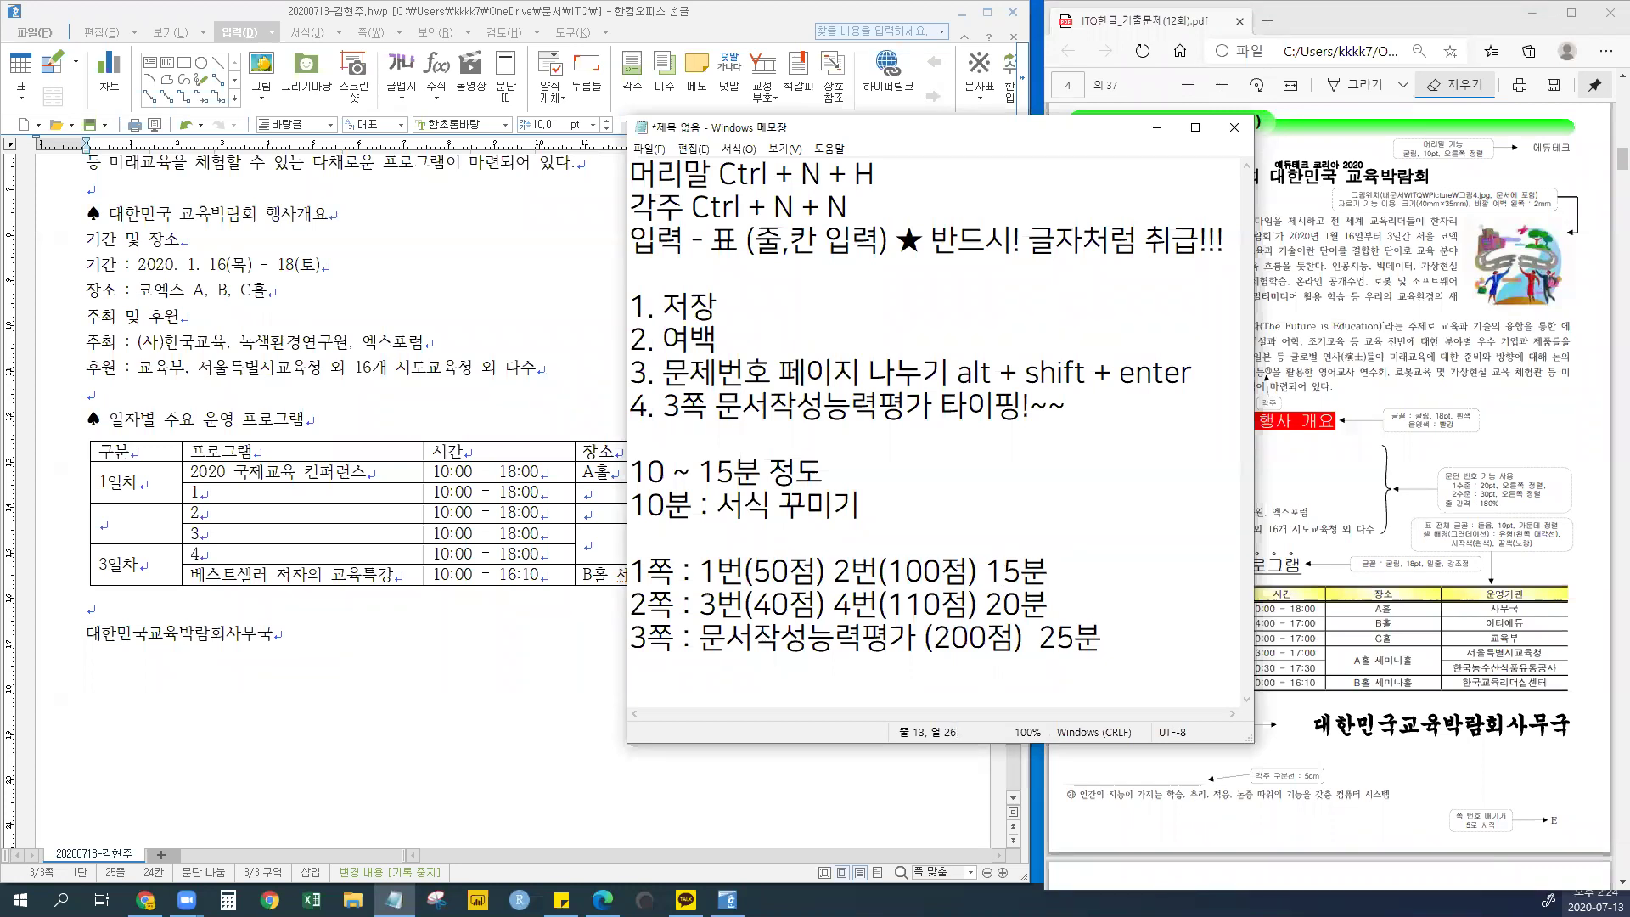
left_click(1021, 571)
key("BackSpace")
type("2~3")
- Add the line "60분 500점 만점 400점 이상" after a blank line at the end of the notes
key("Down")
key("Down")
key("End")
key("Return")
key("Return")
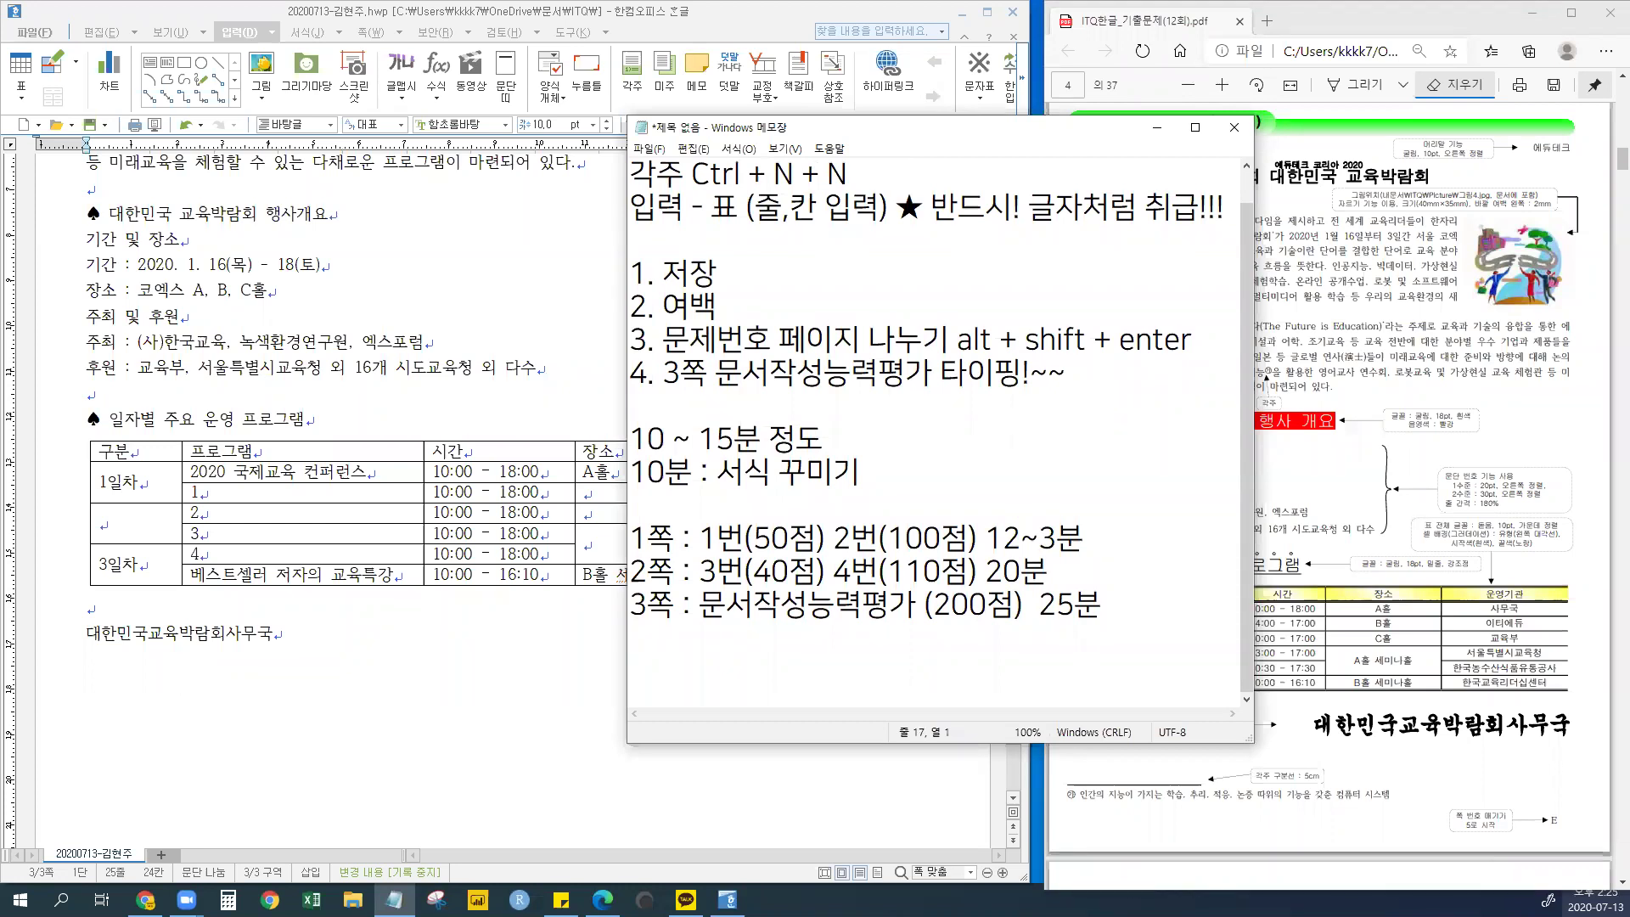
type("60분 ")
type("500점 ")
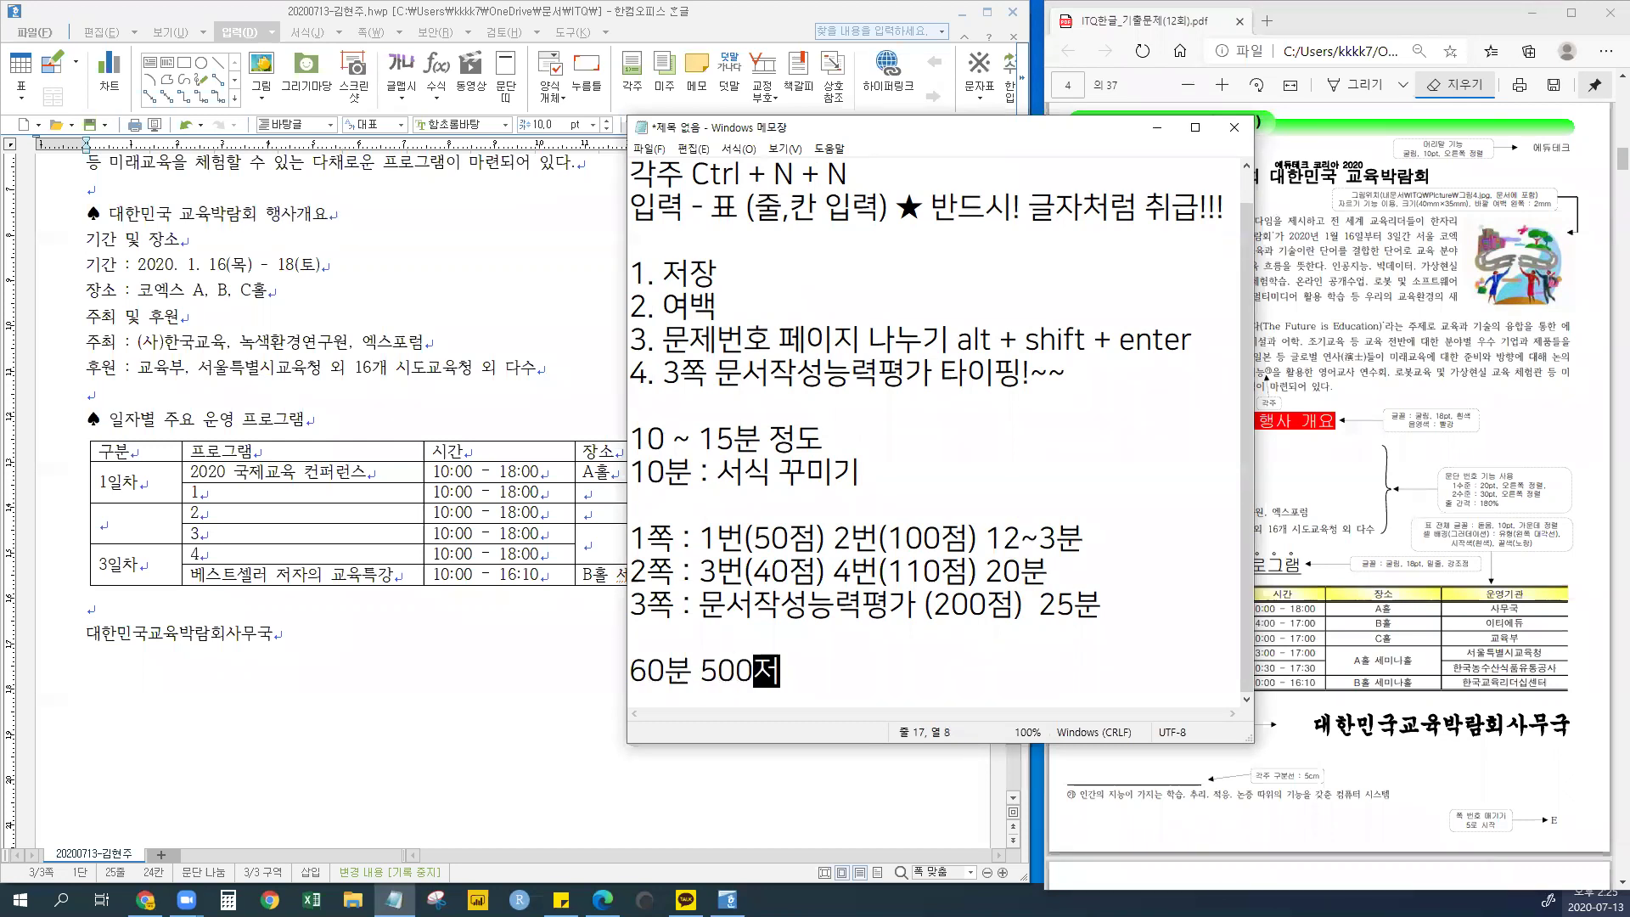
type("만점 ")
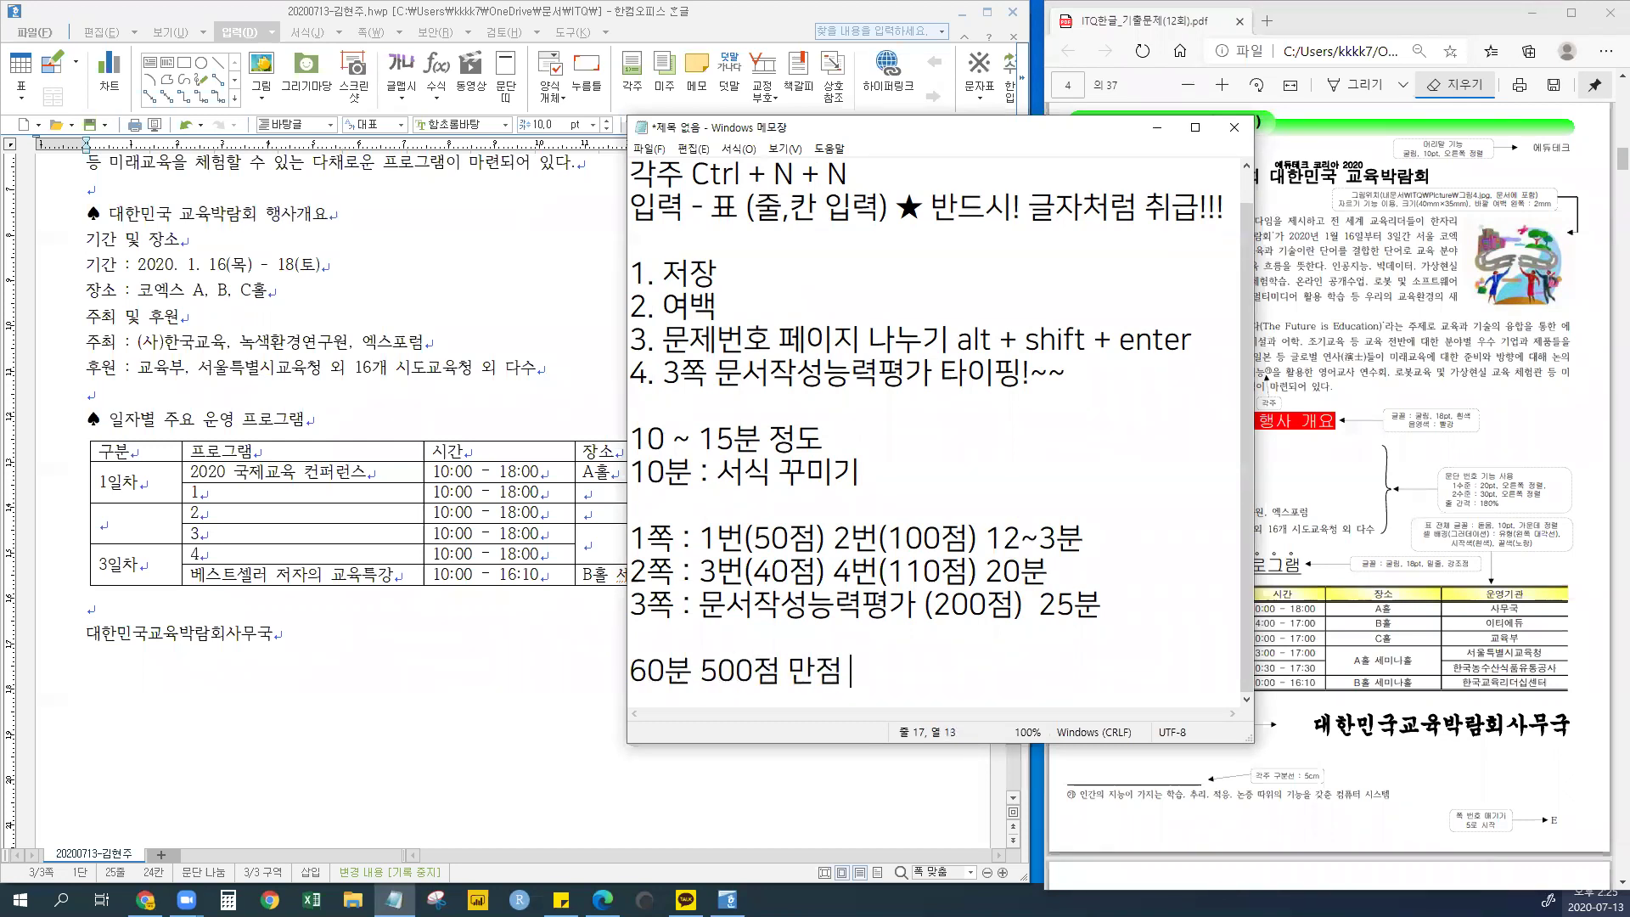
type("400점 잇")
type("상")
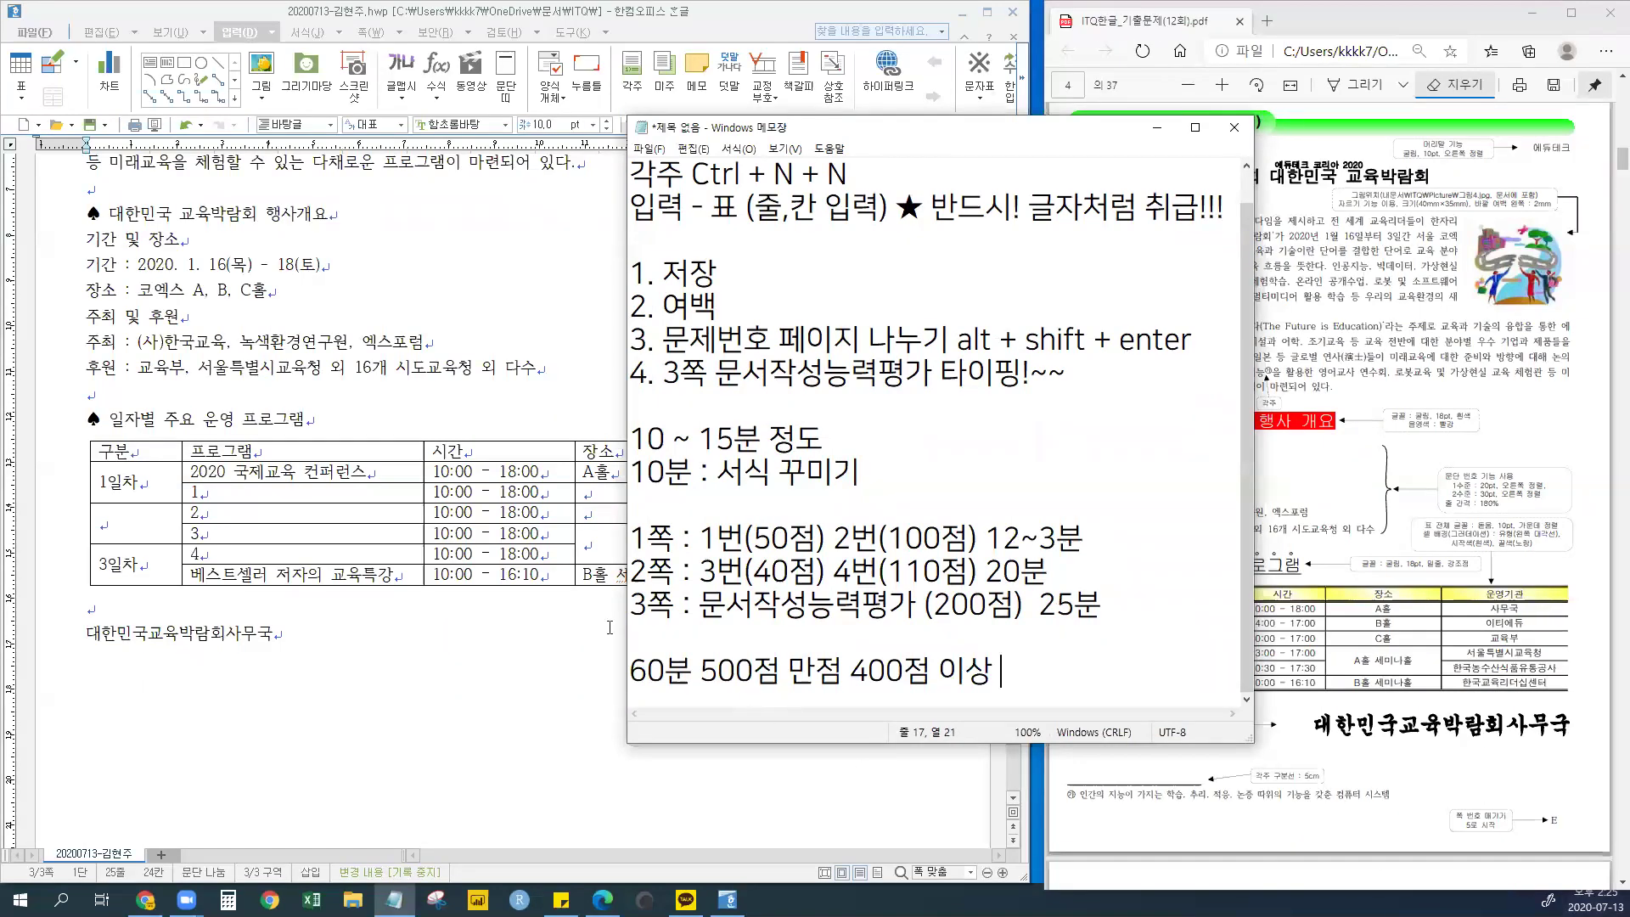
- Go over the 3쪽 line and its 25분 allotment in the notes alongside the exam PDF page
left_click_drag(631, 605, 1100, 604)
left_click(970, 603)
left_click_drag(933, 604, 1103, 608)
left_click(1101, 605)
left_click(1290, 358)
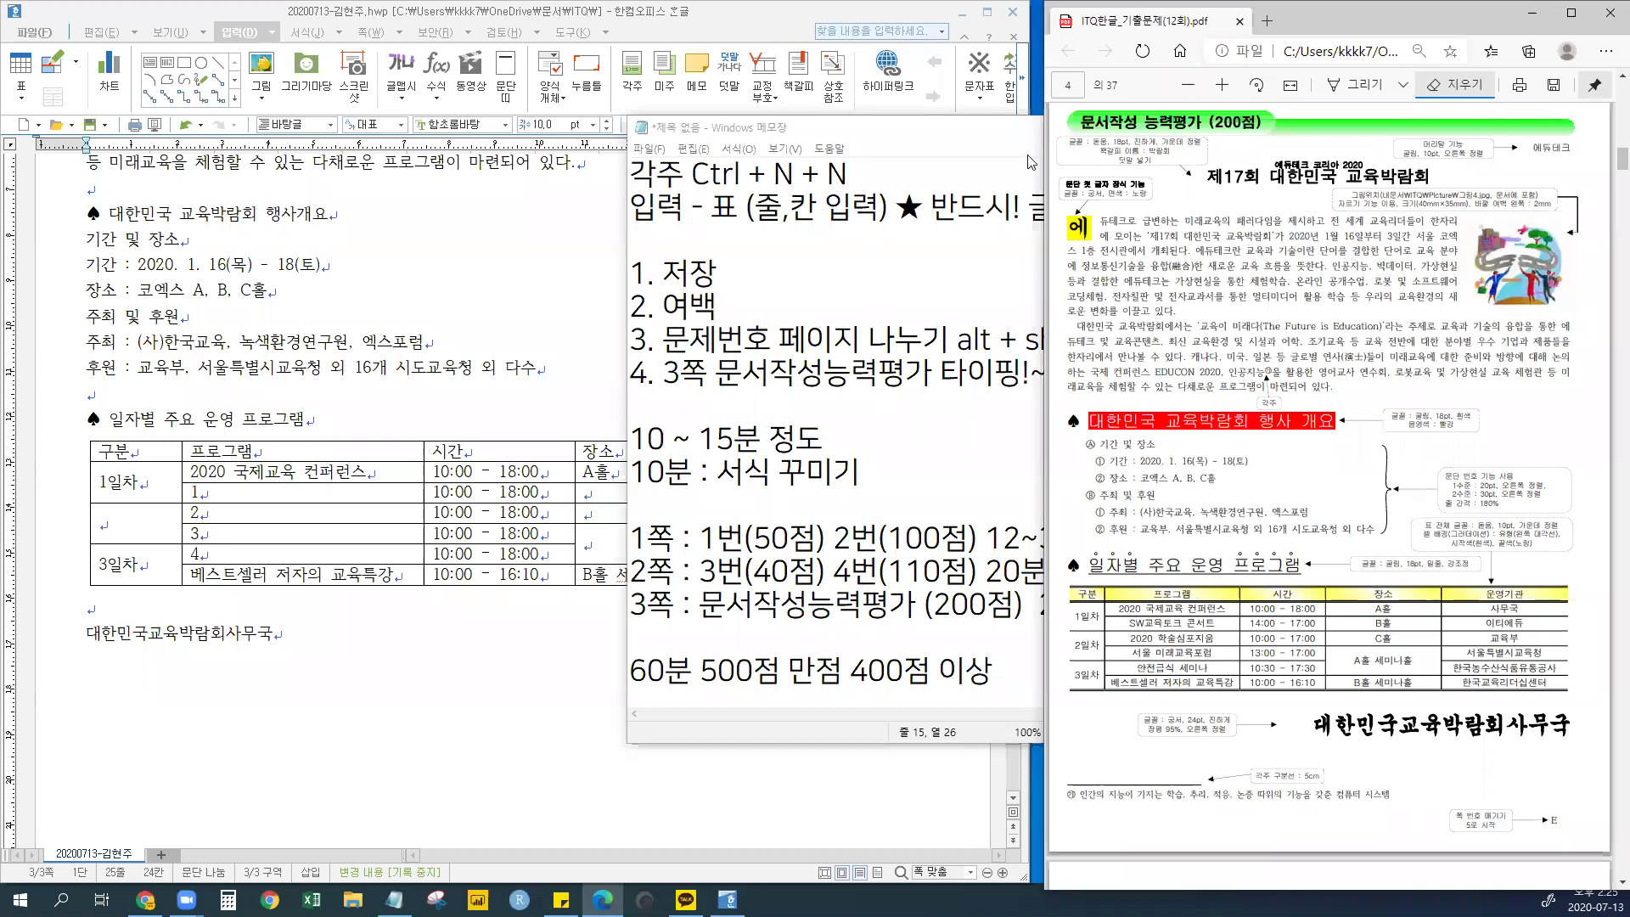
left_click(970, 149)
left_click_drag(1102, 608, 1039, 607)
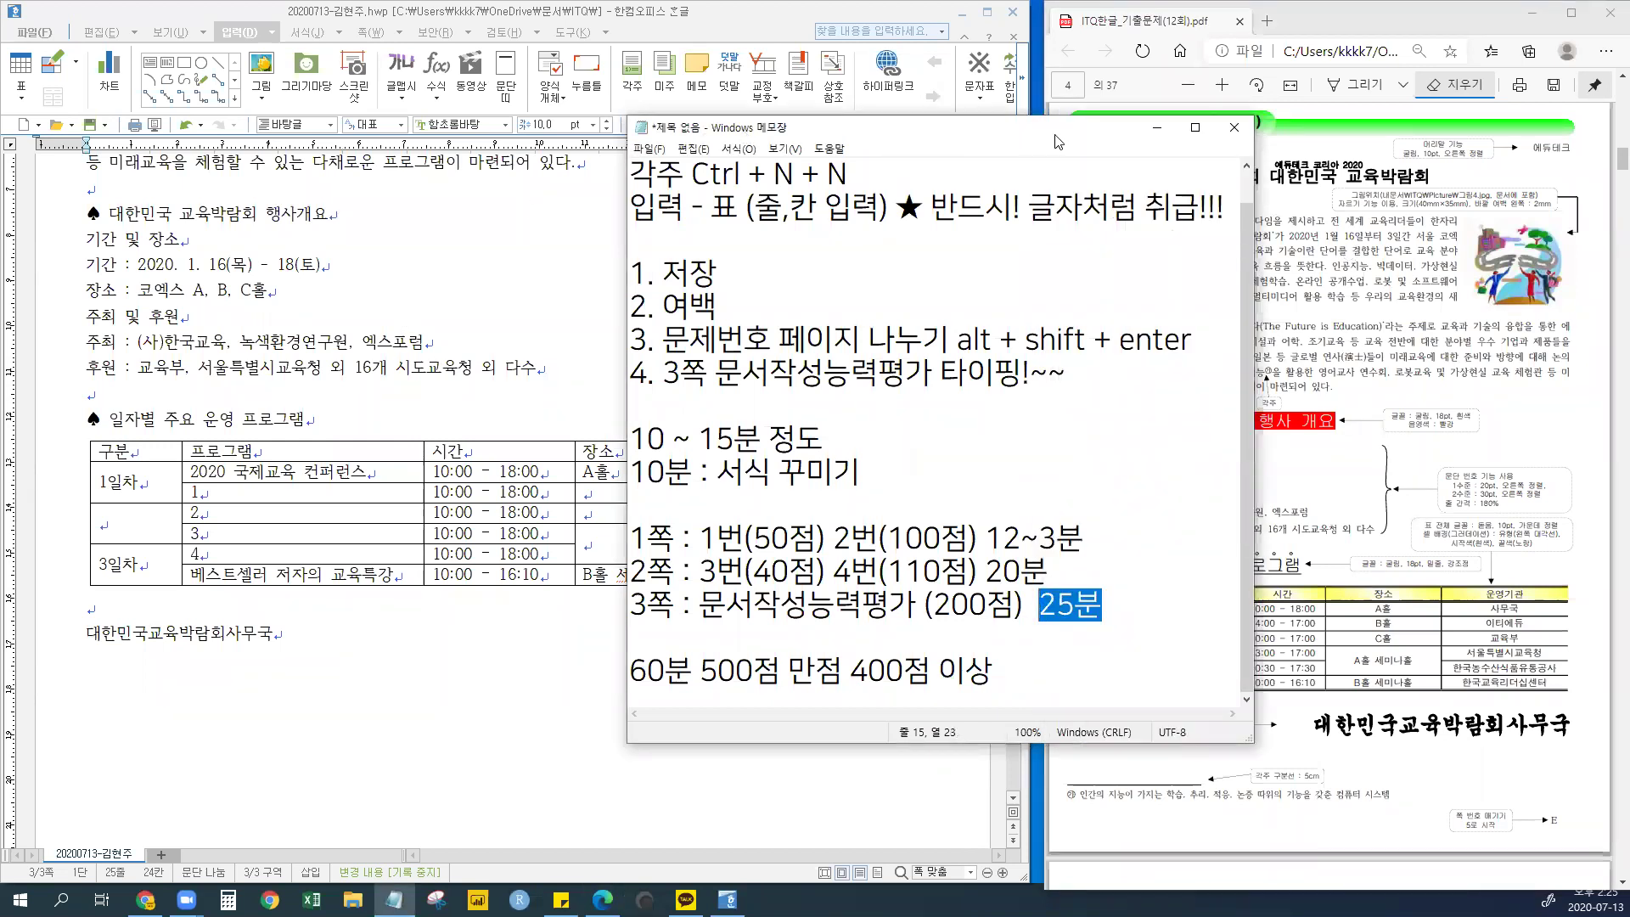
- Move the notes window aside and review the work order and typing time estimate against the typed third page in Hangul
left_click_drag(1055, 134, 1385, 135)
left_click(409, 289)
scroll(408, 343, "up", 5)
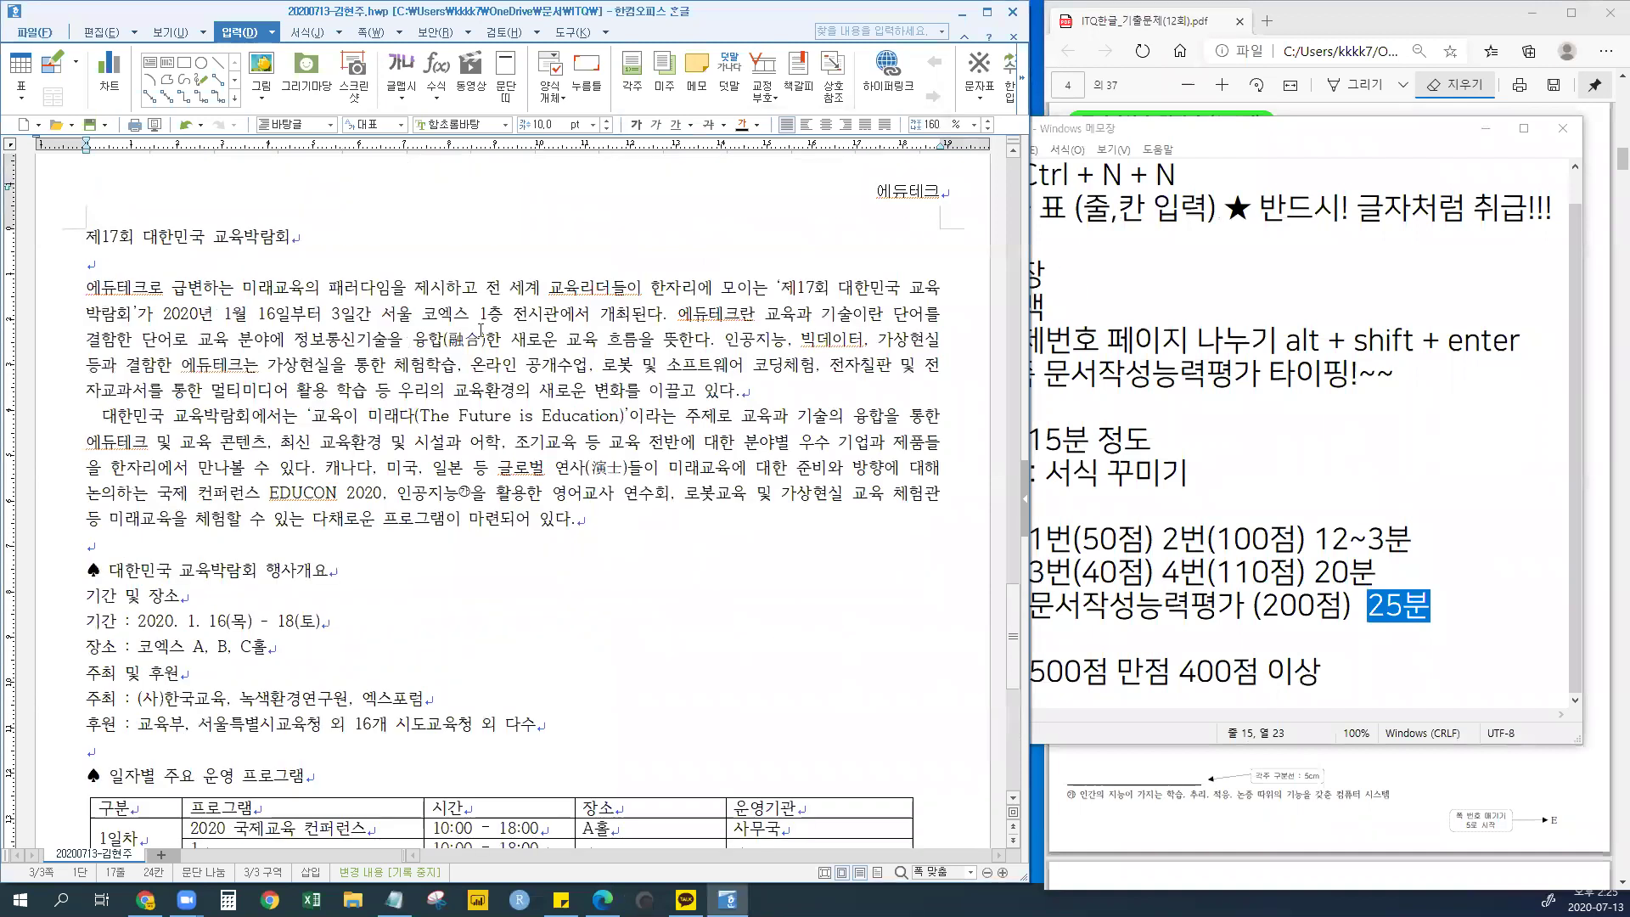
scroll(410, 343, "up", 4)
scroll(413, 314, "down", 2)
left_click(1198, 338)
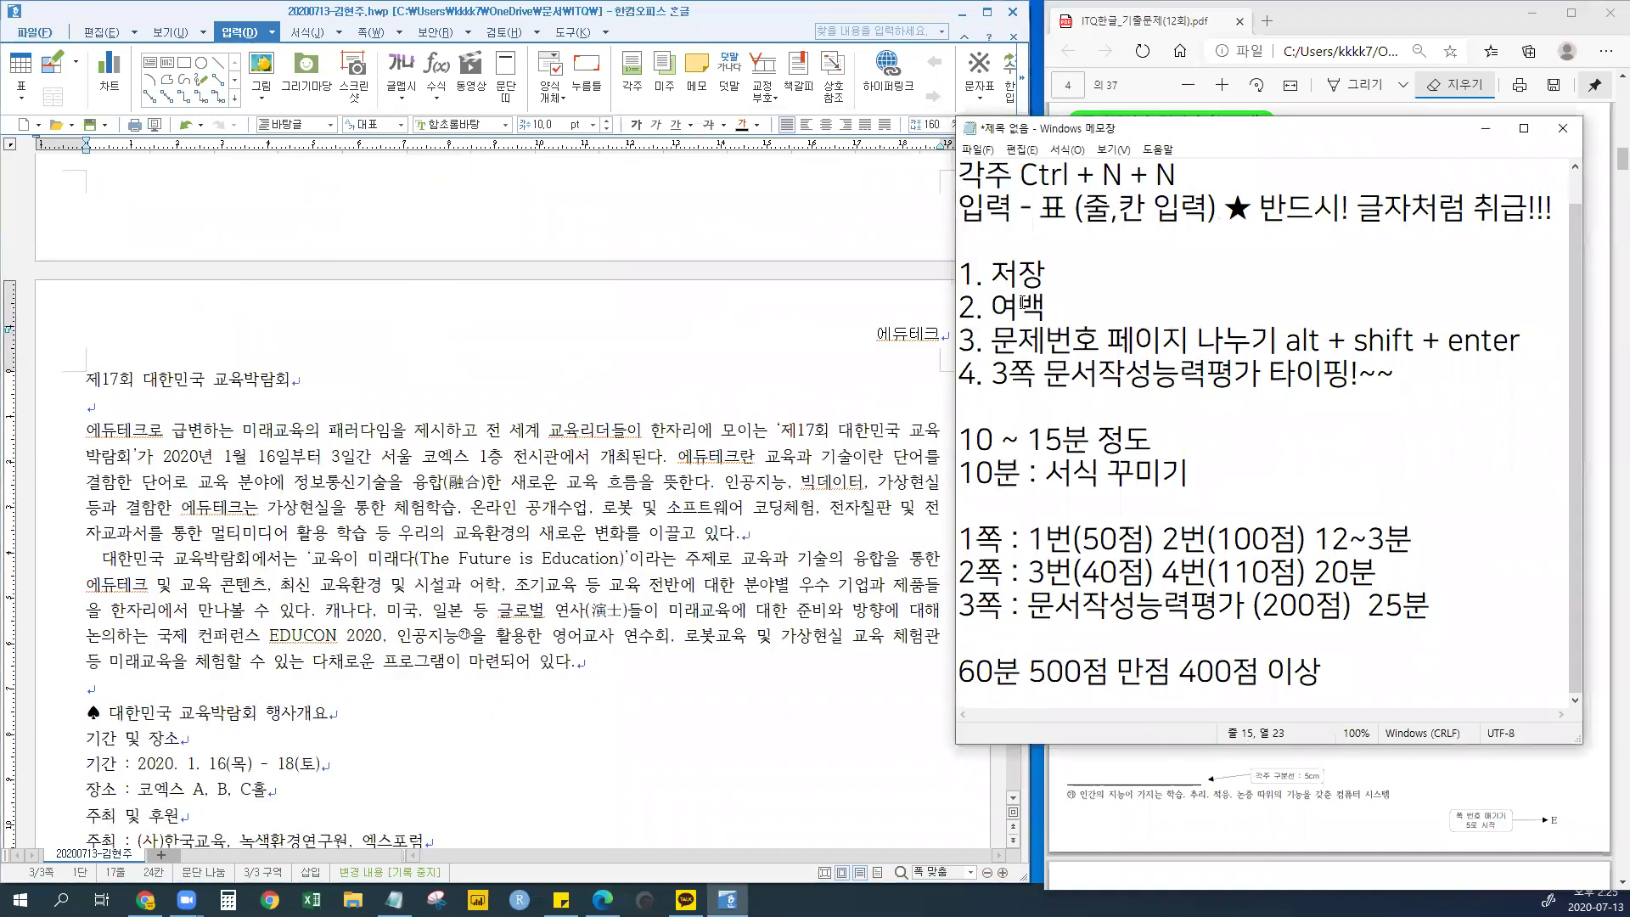
left_click_drag(960, 273, 1047, 306)
left_click(1098, 372)
left_click(462, 407)
scroll(461, 468, "down", 5)
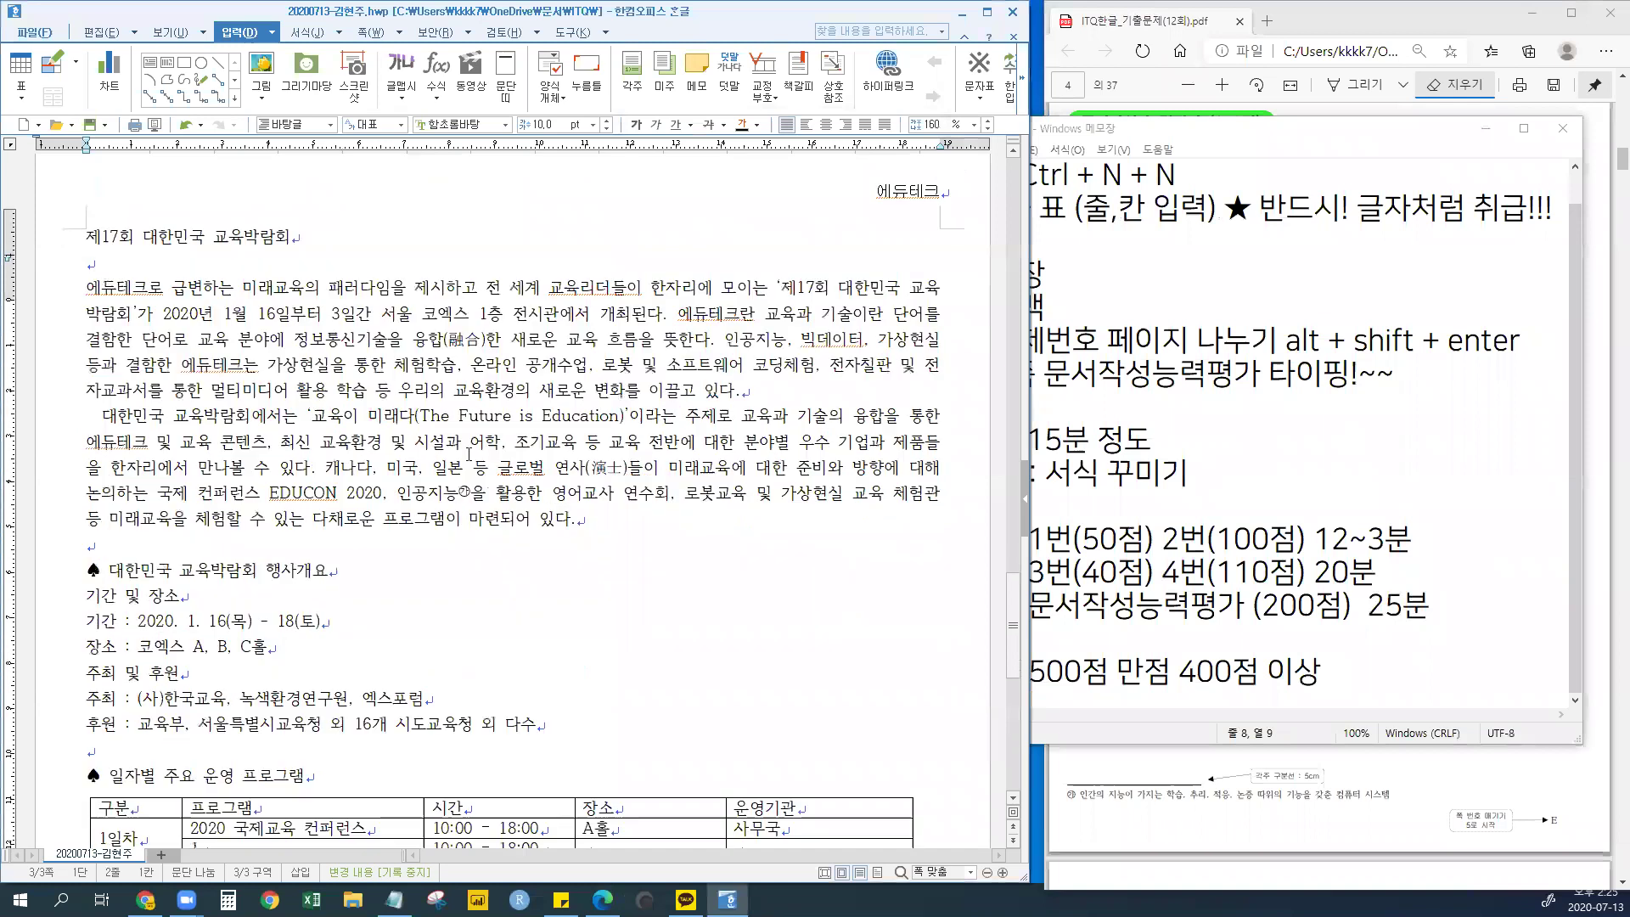
scroll(349, 588, "down", 3)
left_click(304, 573)
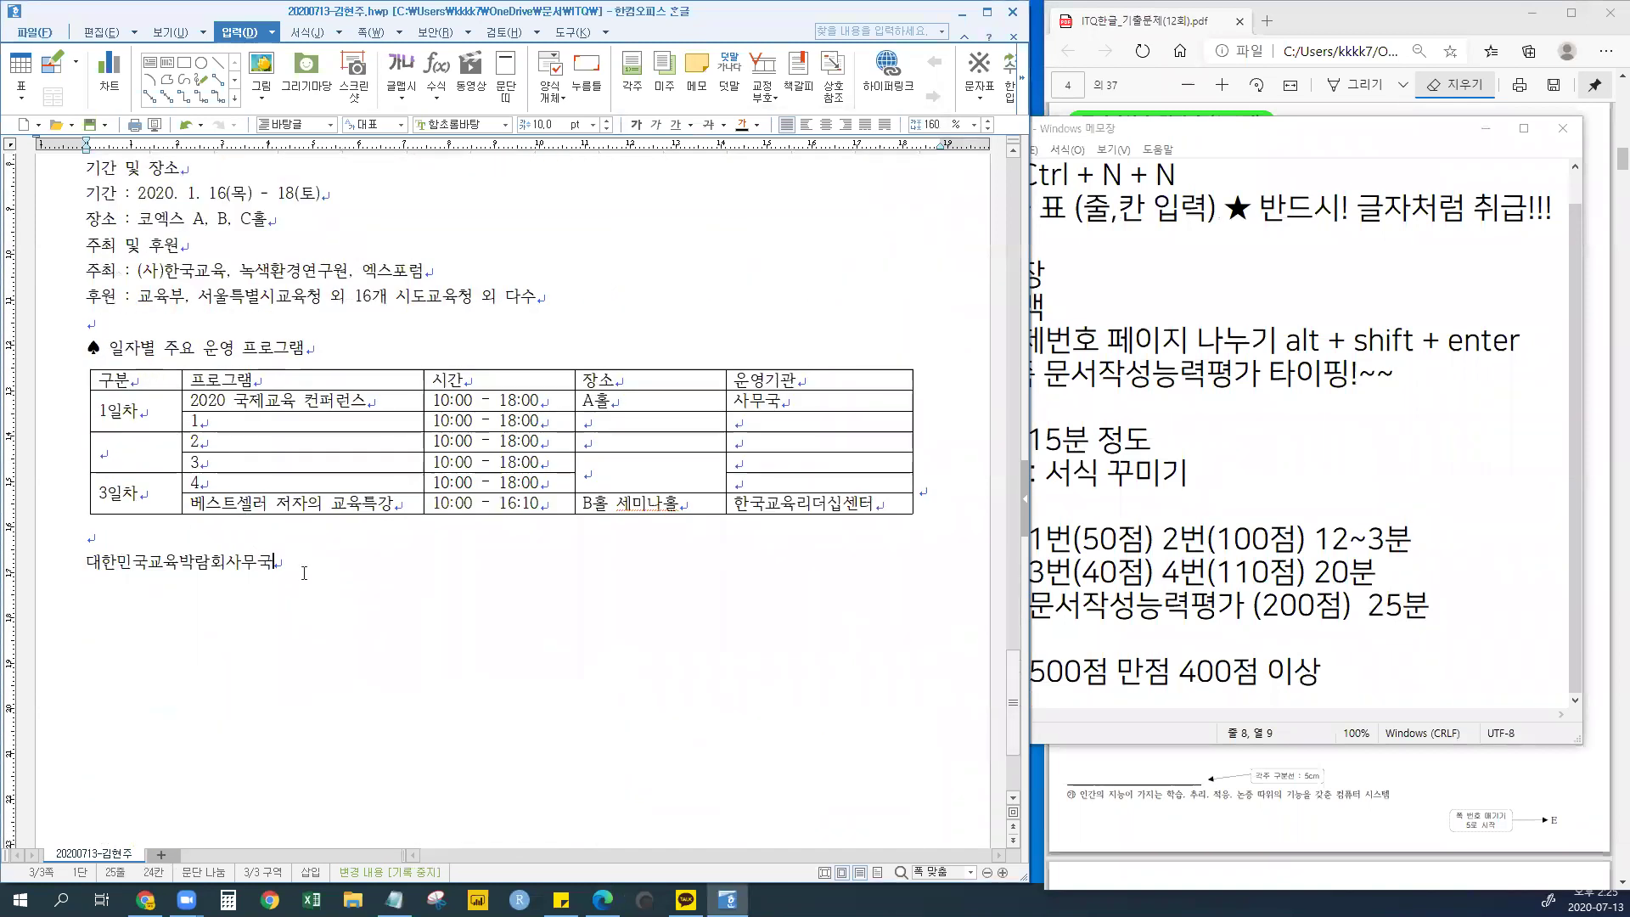
left_click(1302, 479)
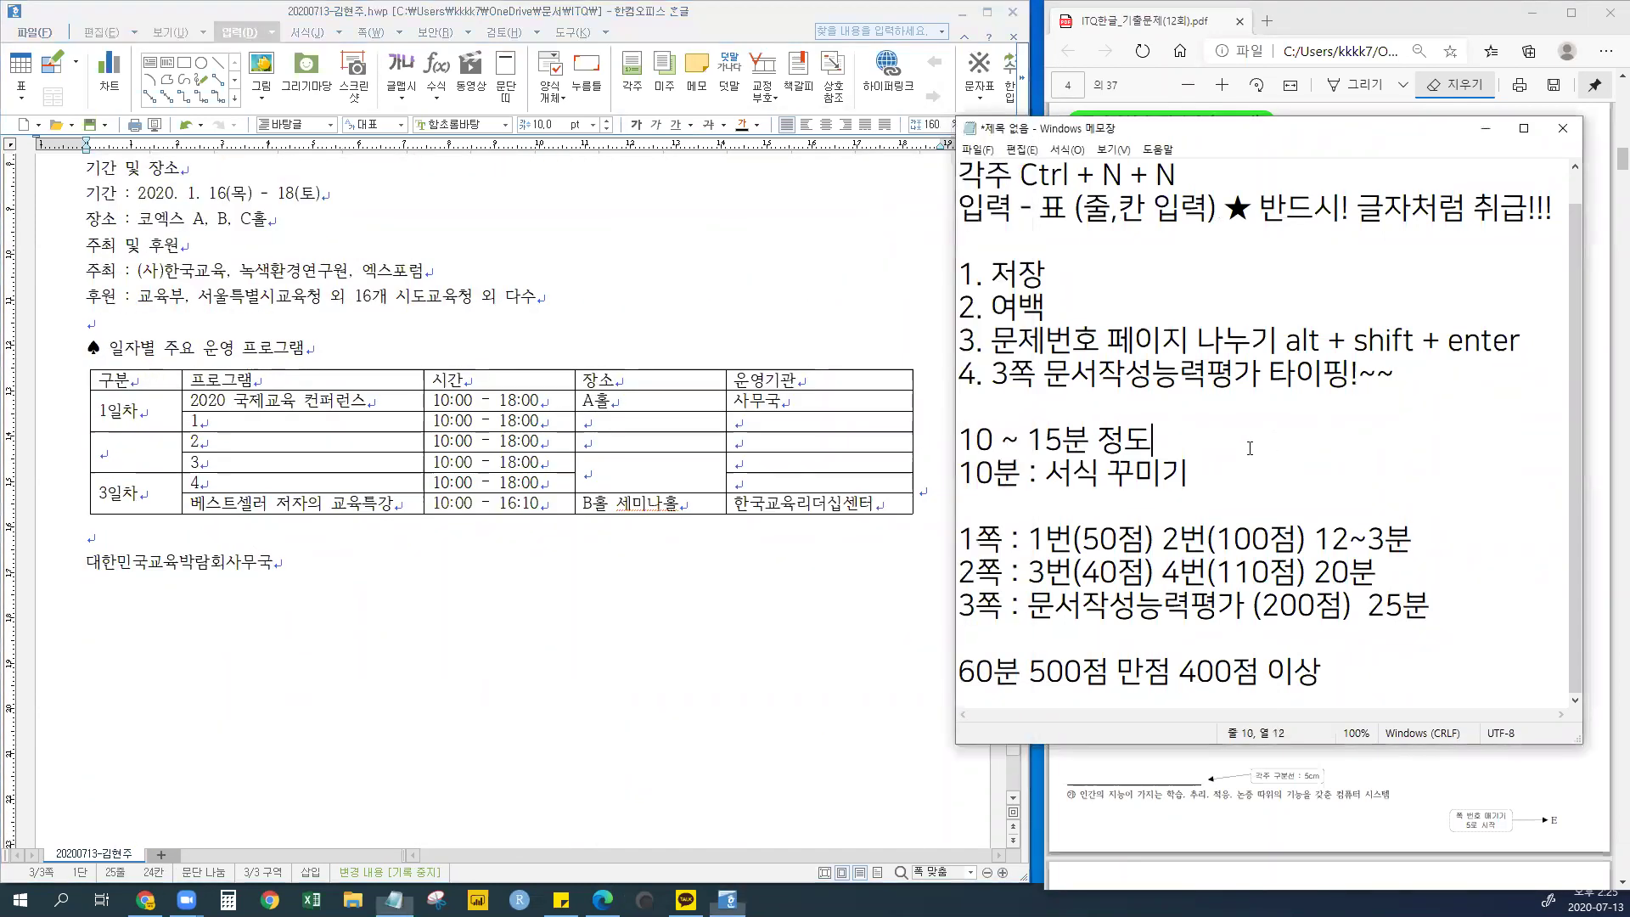
left_click_drag(959, 439, 1062, 439)
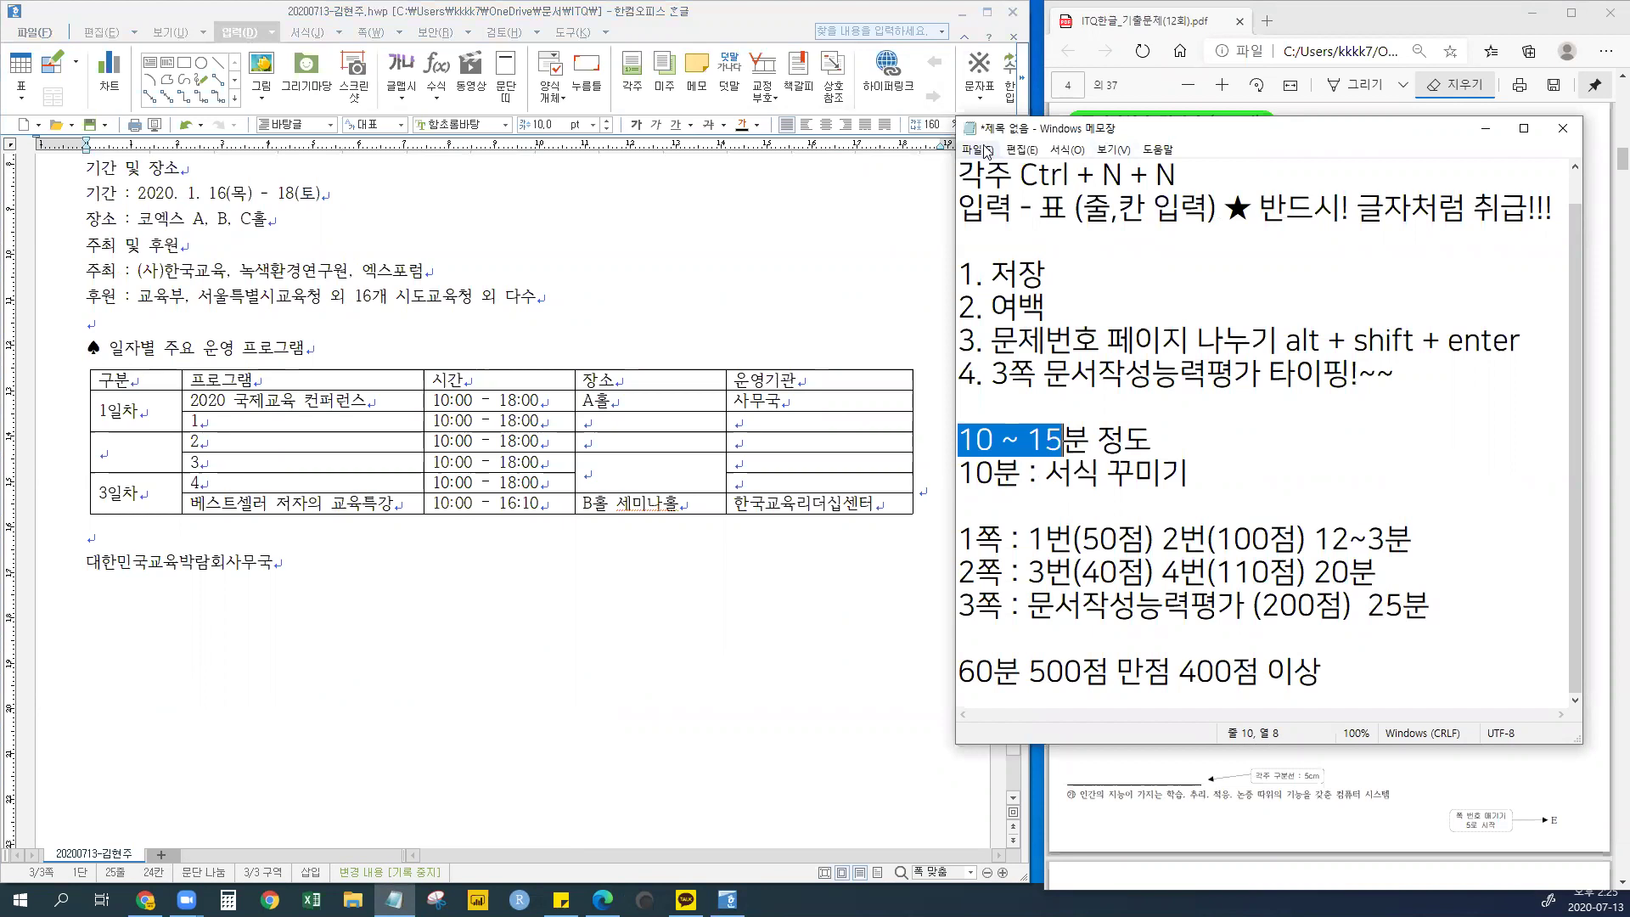
- Minimize the notes window to uncover the exam PDF and return to the start of the typed third page
left_click_drag(955, 143, 747, 145)
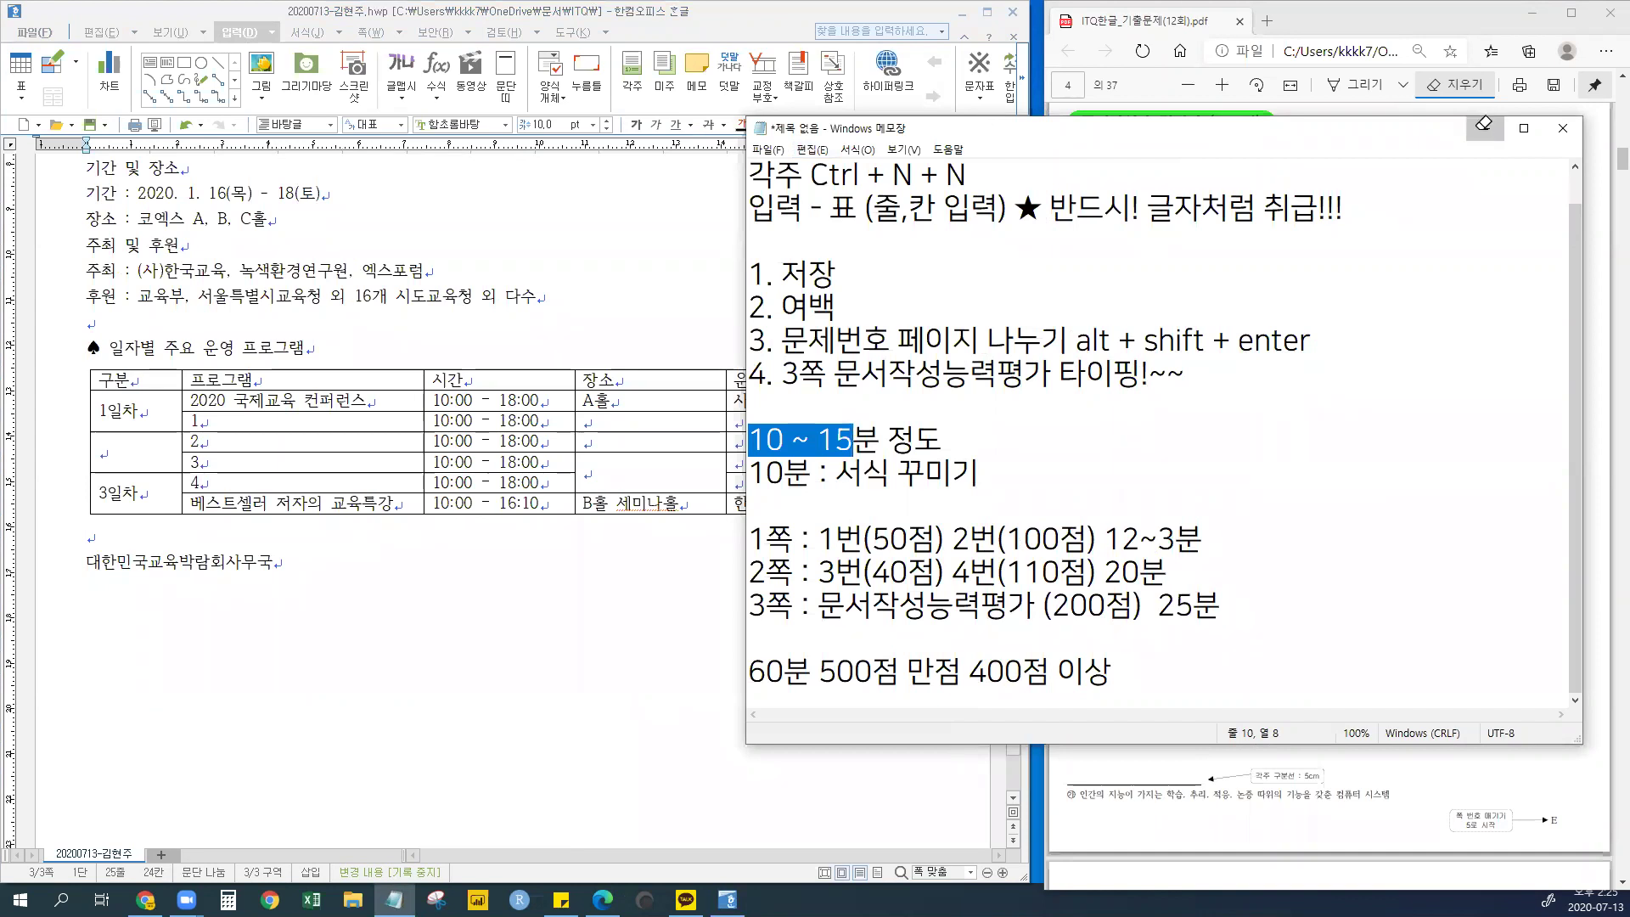
left_click(1484, 134)
scroll(586, 638, "up", 6)
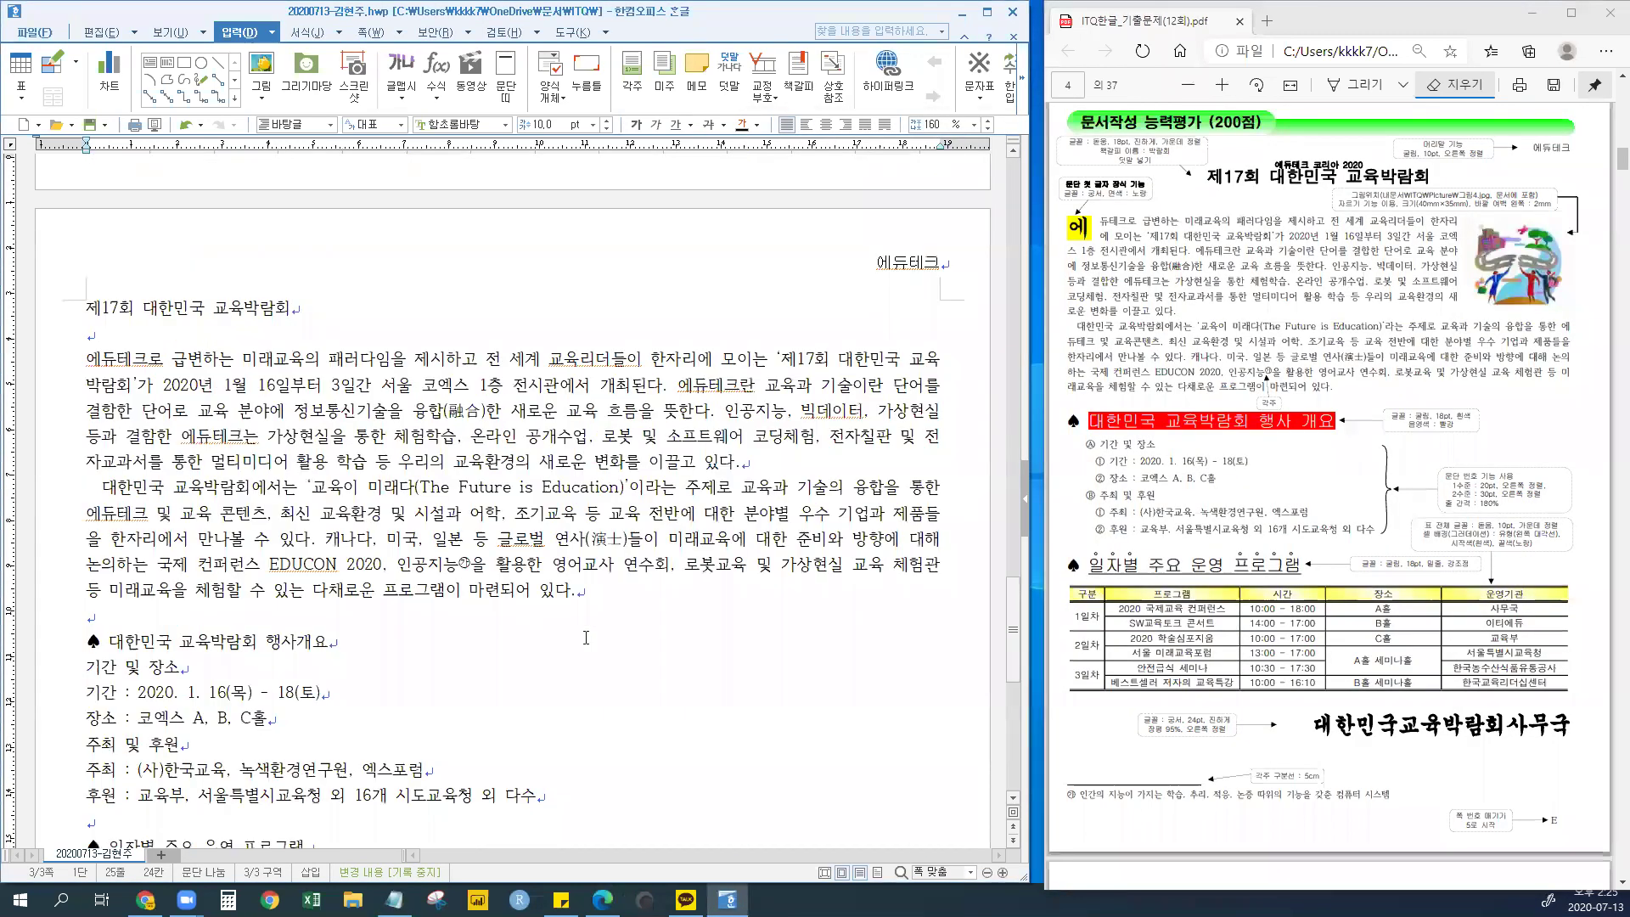
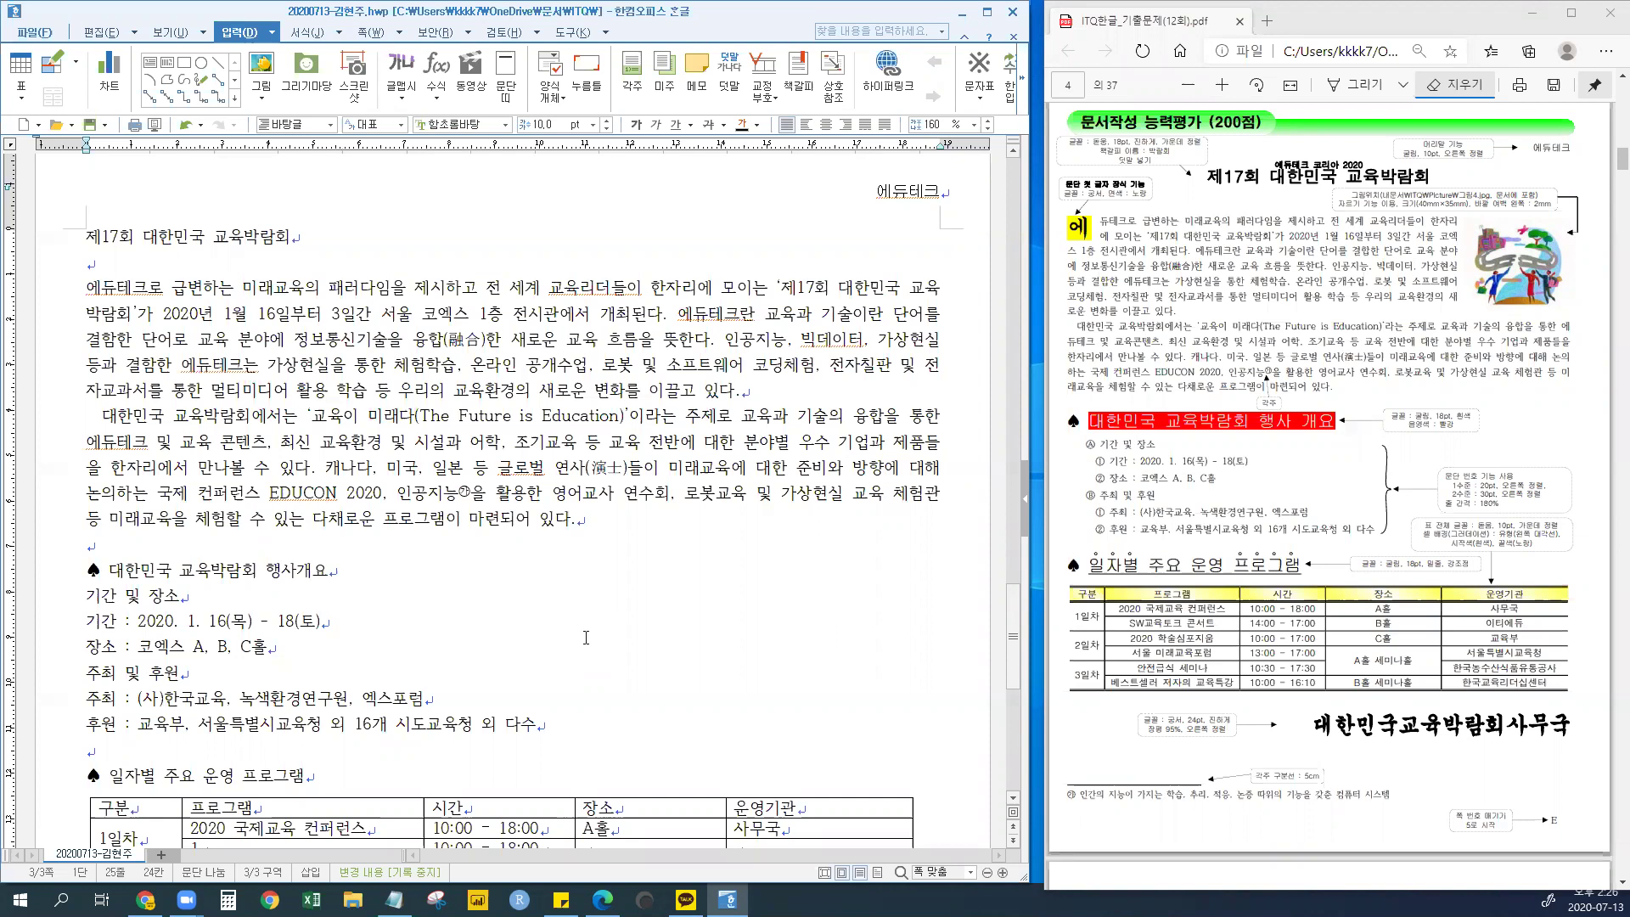
scroll(586, 637, "down", 6)
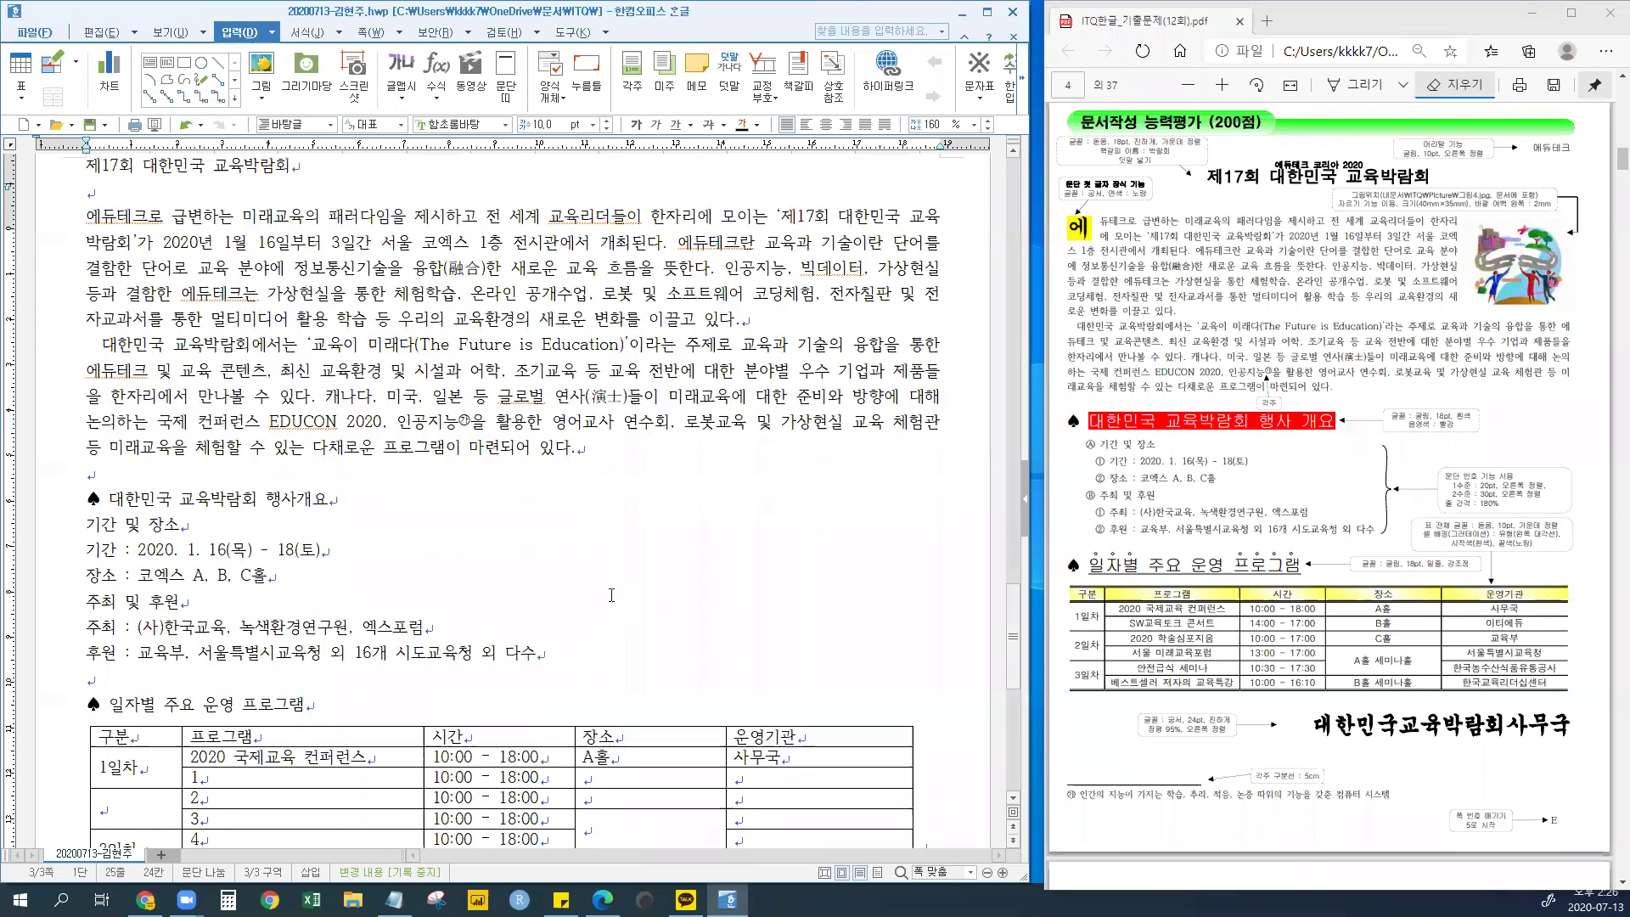
scroll(611, 594, "up", 4)
scroll(611, 594, "up", 4)
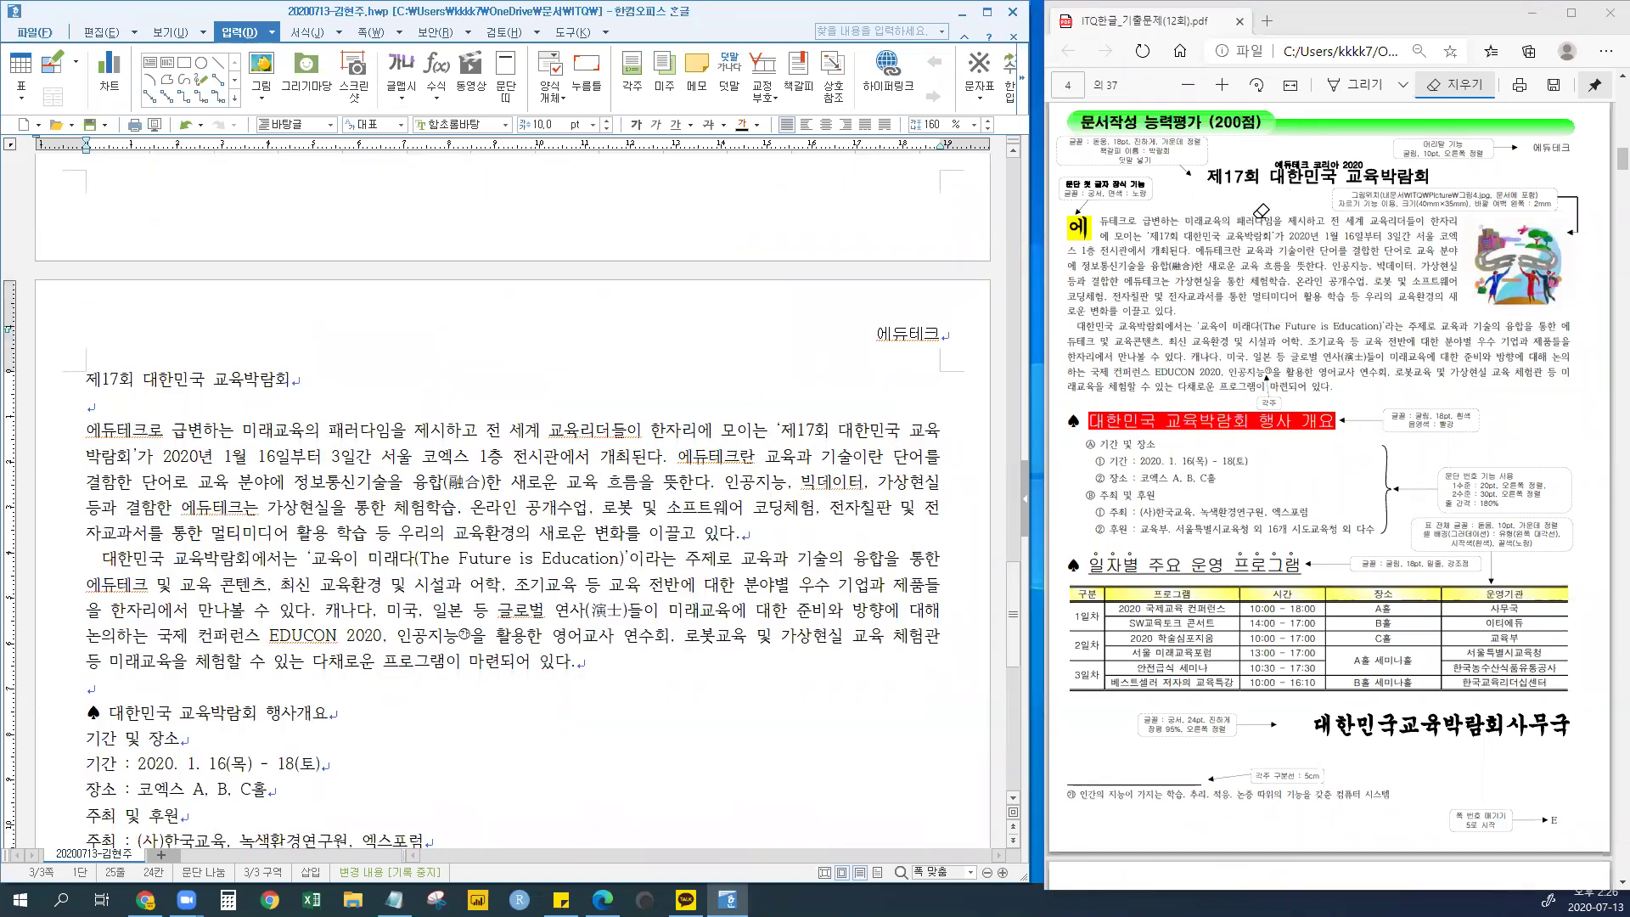
- Mark the header instruction callout (머리말 기능) in the exam PDF with a handwritten red circled 1
left_click(1339, 88)
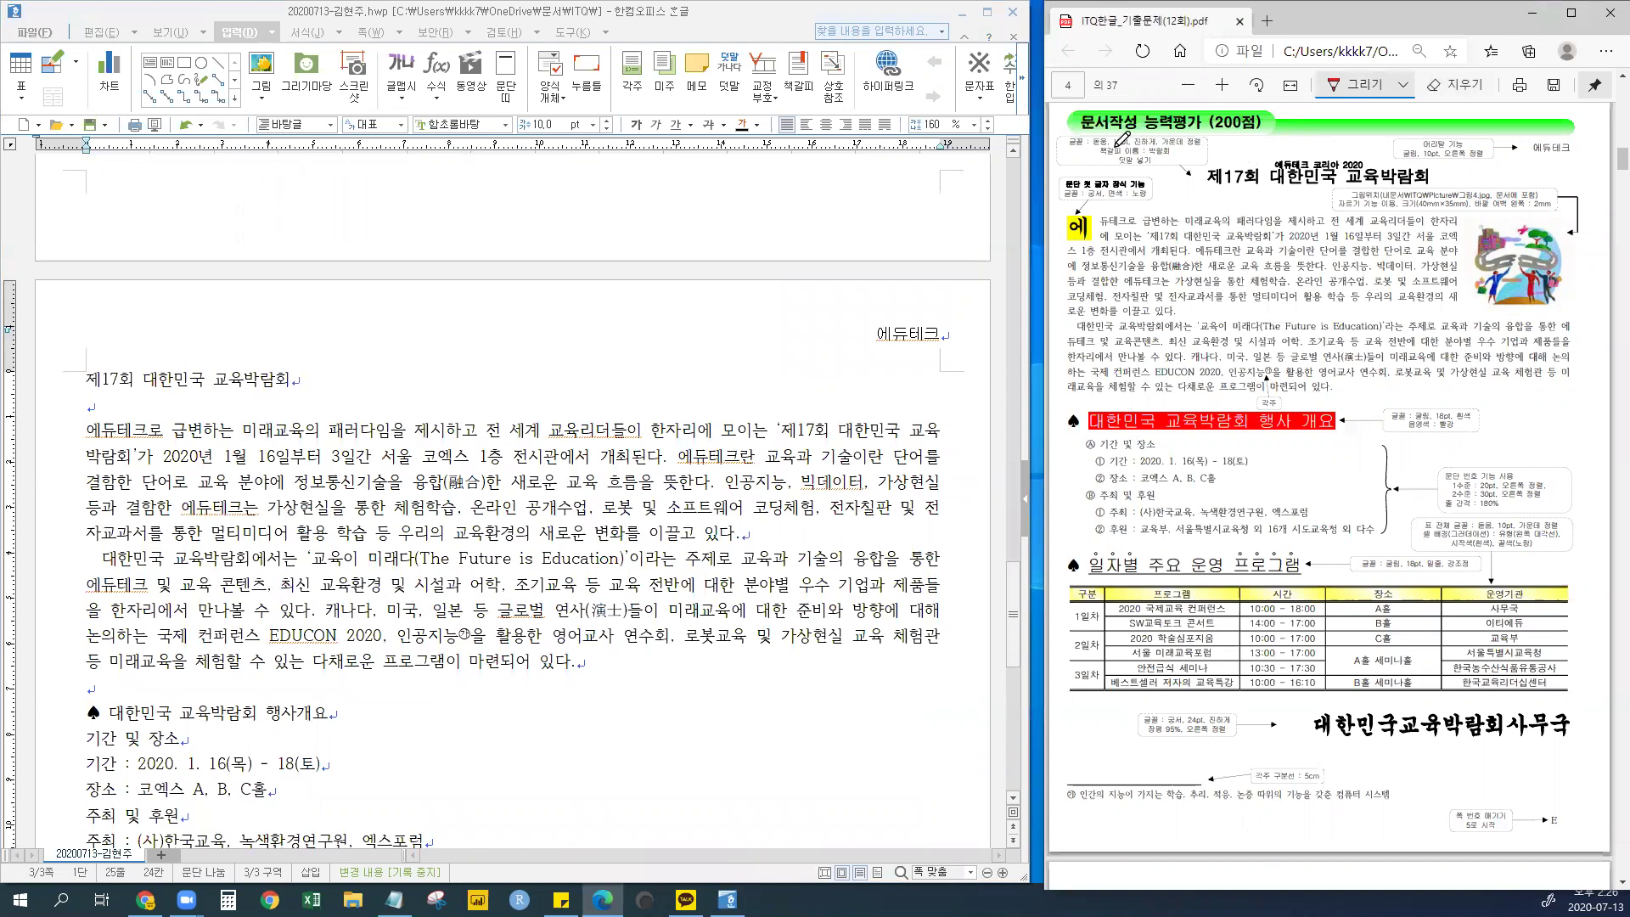
left_click_drag(1397, 134, 1398, 154)
scroll(1274, 254, "up", 3)
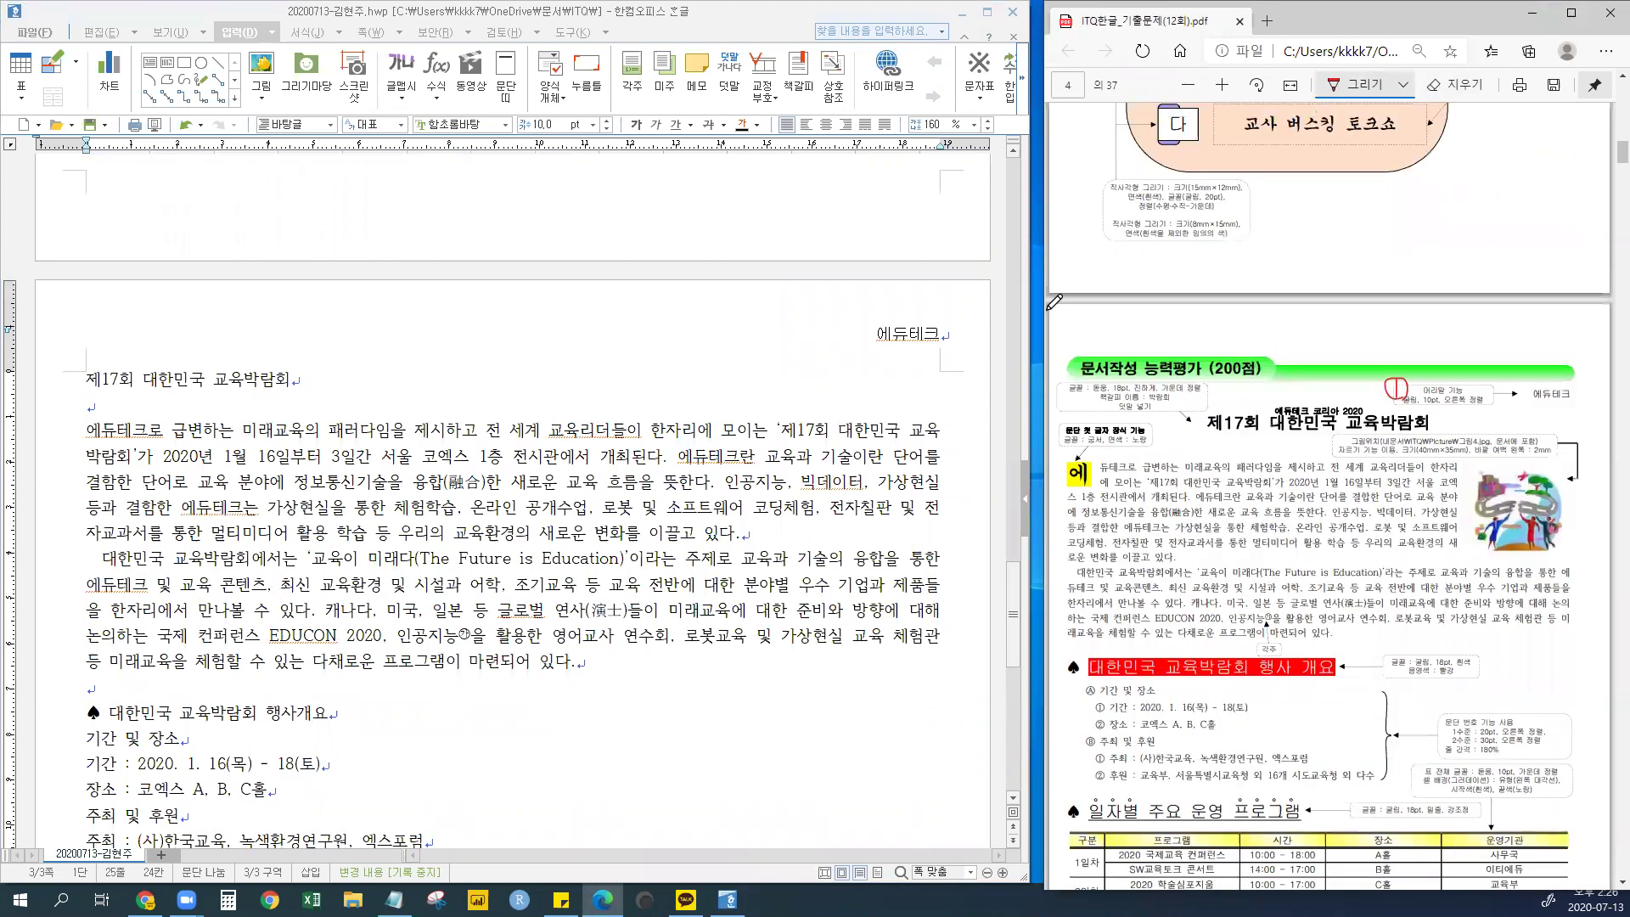
mouse_move(1066, 319)
left_mouse_down()
mouse_move(1068, 338)
mouse_move(1066, 308)
mouse_move(1071, 333)
mouse_move(1078, 311)
mouse_move(1082, 323)
left_mouse_up()
left_click(1457, 85)
left_click(1073, 327)
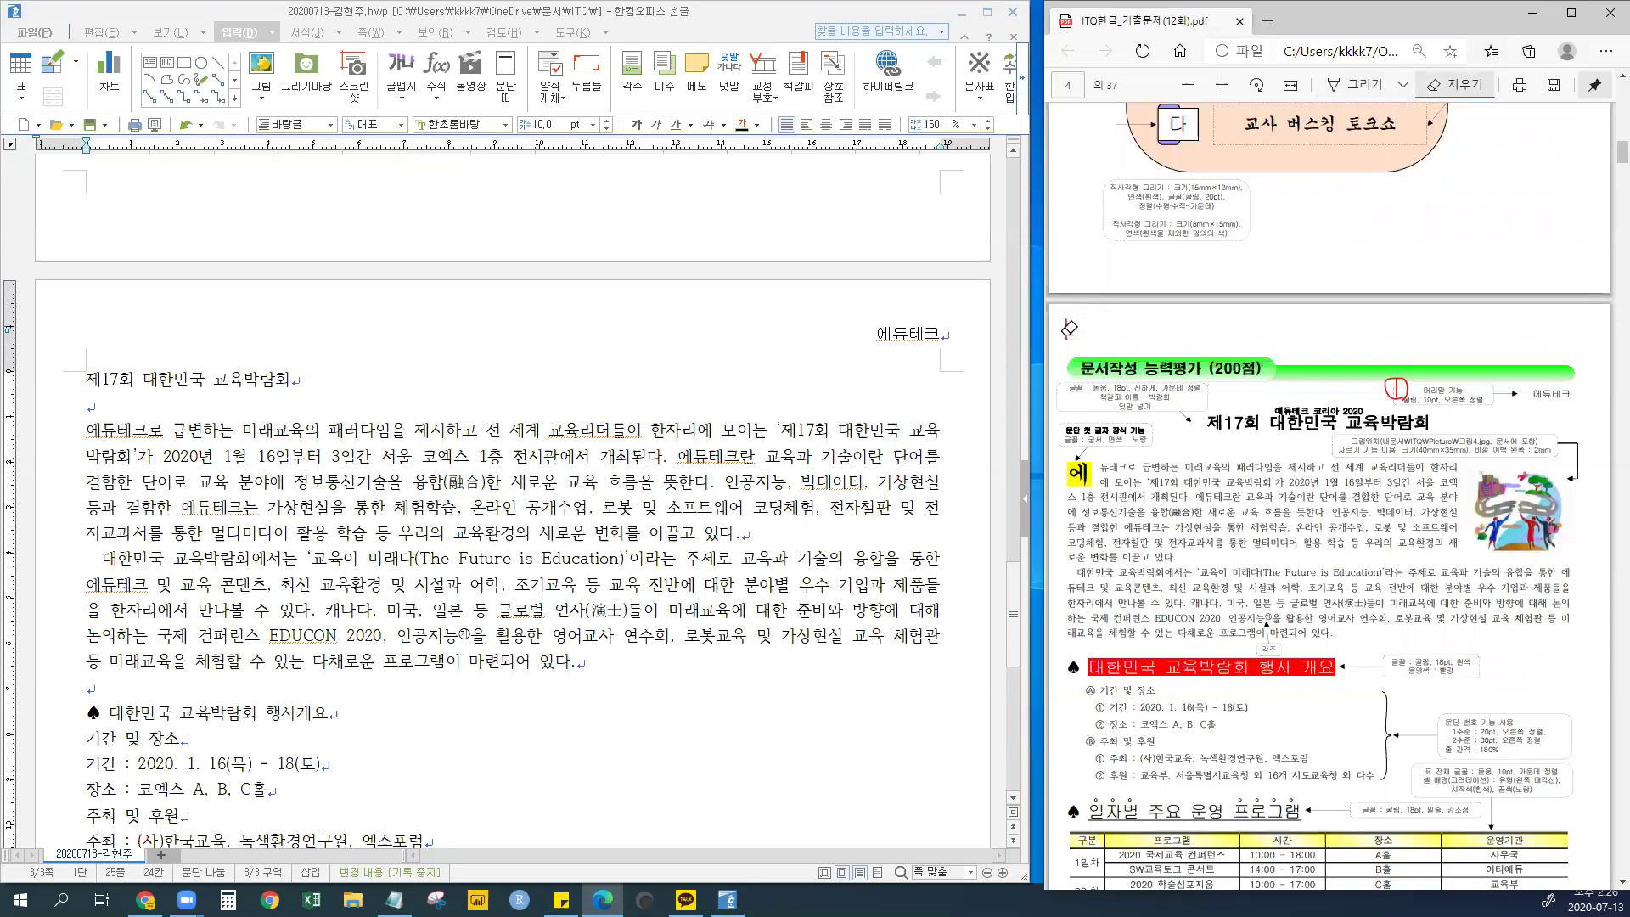
- Handwrite "① 타이핑" with "10-15" above the PDF's page heading, and a circled 2 beside the title formatting callout
left_click(1363, 85)
mouse_move(1067, 326)
left_mouse_down()
mouse_move(1073, 345)
mouse_move(1102, 325)
mouse_move(1109, 339)
mouse_move(1117, 316)
mouse_move(1119, 340)
mouse_move(1147, 319)
mouse_move(1152, 347)
mouse_move(1106, 315)
mouse_move(1144, 306)
left_mouse_up()
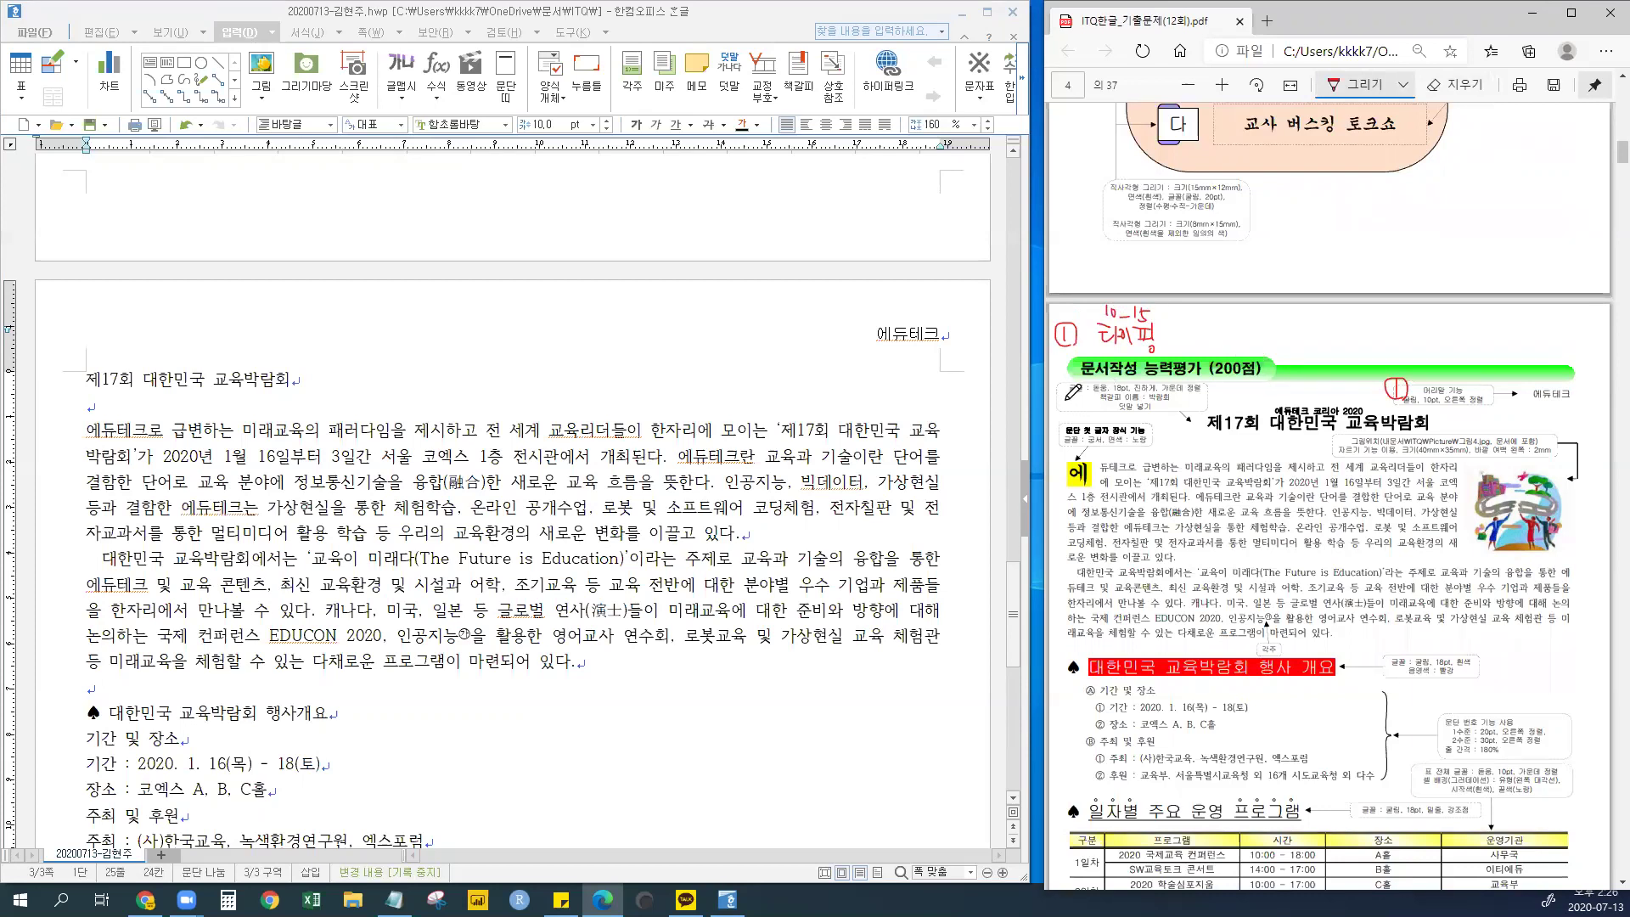
scroll(1063, 386, "down", 3)
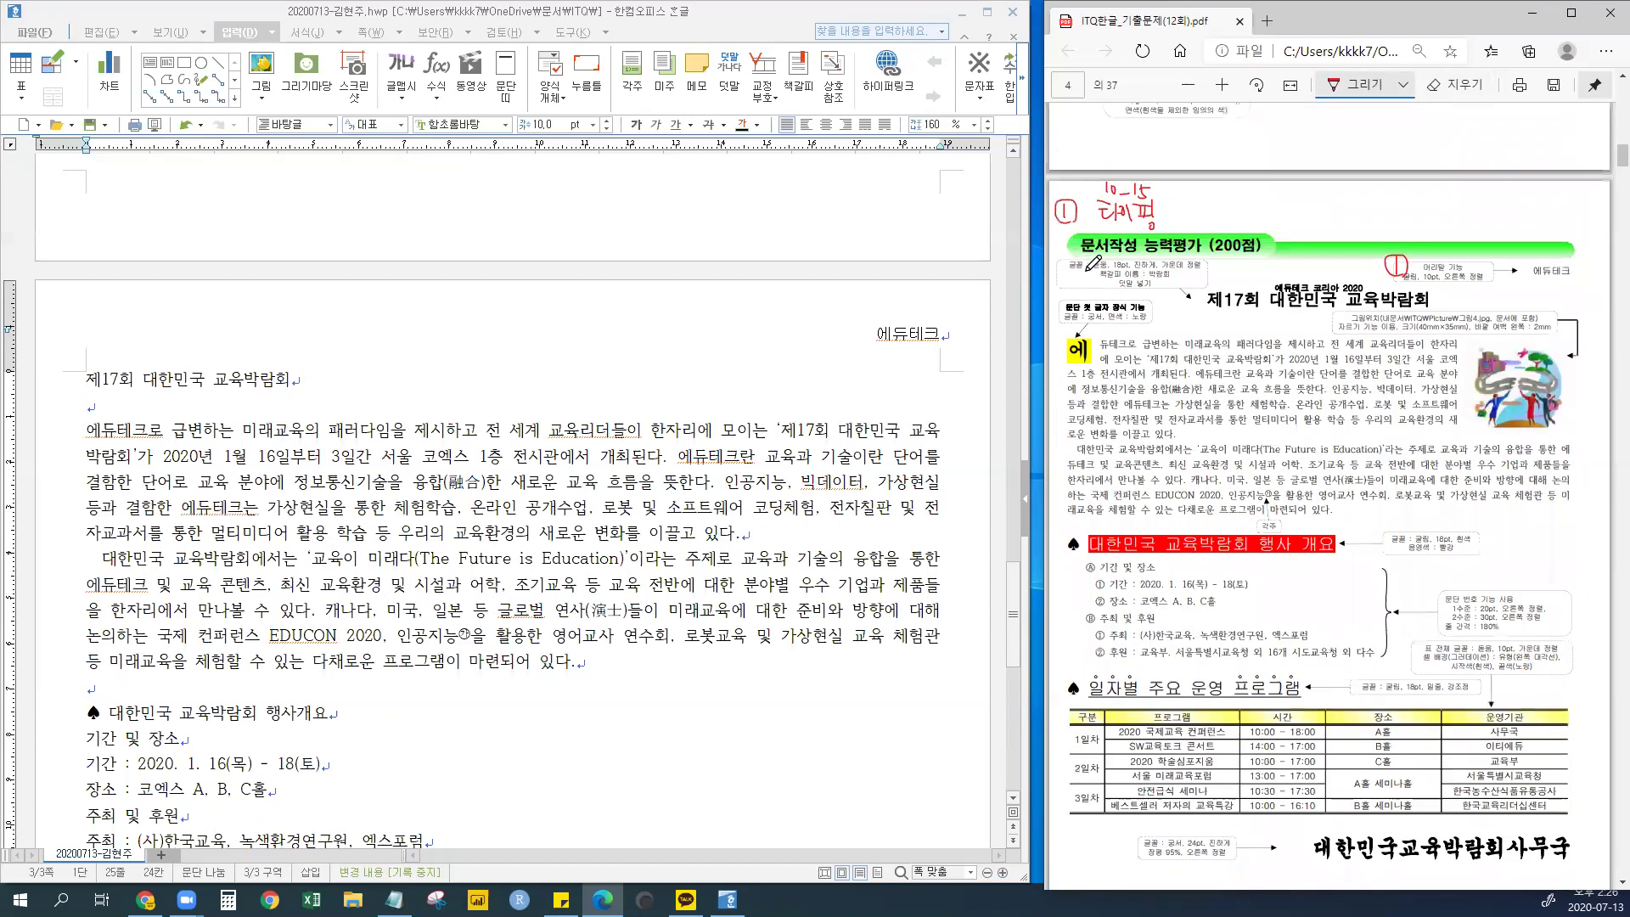
mouse_move(1061, 273)
left_mouse_down()
mouse_move(1067, 289)
mouse_move(1076, 273)
left_mouse_up()
- Set the font of the title "제17회 대한민국 교육박람회" to 돋움
left_click(124, 384)
left_click_drag(86, 384, 290, 384)
scroll(297, 375, "down", 1)
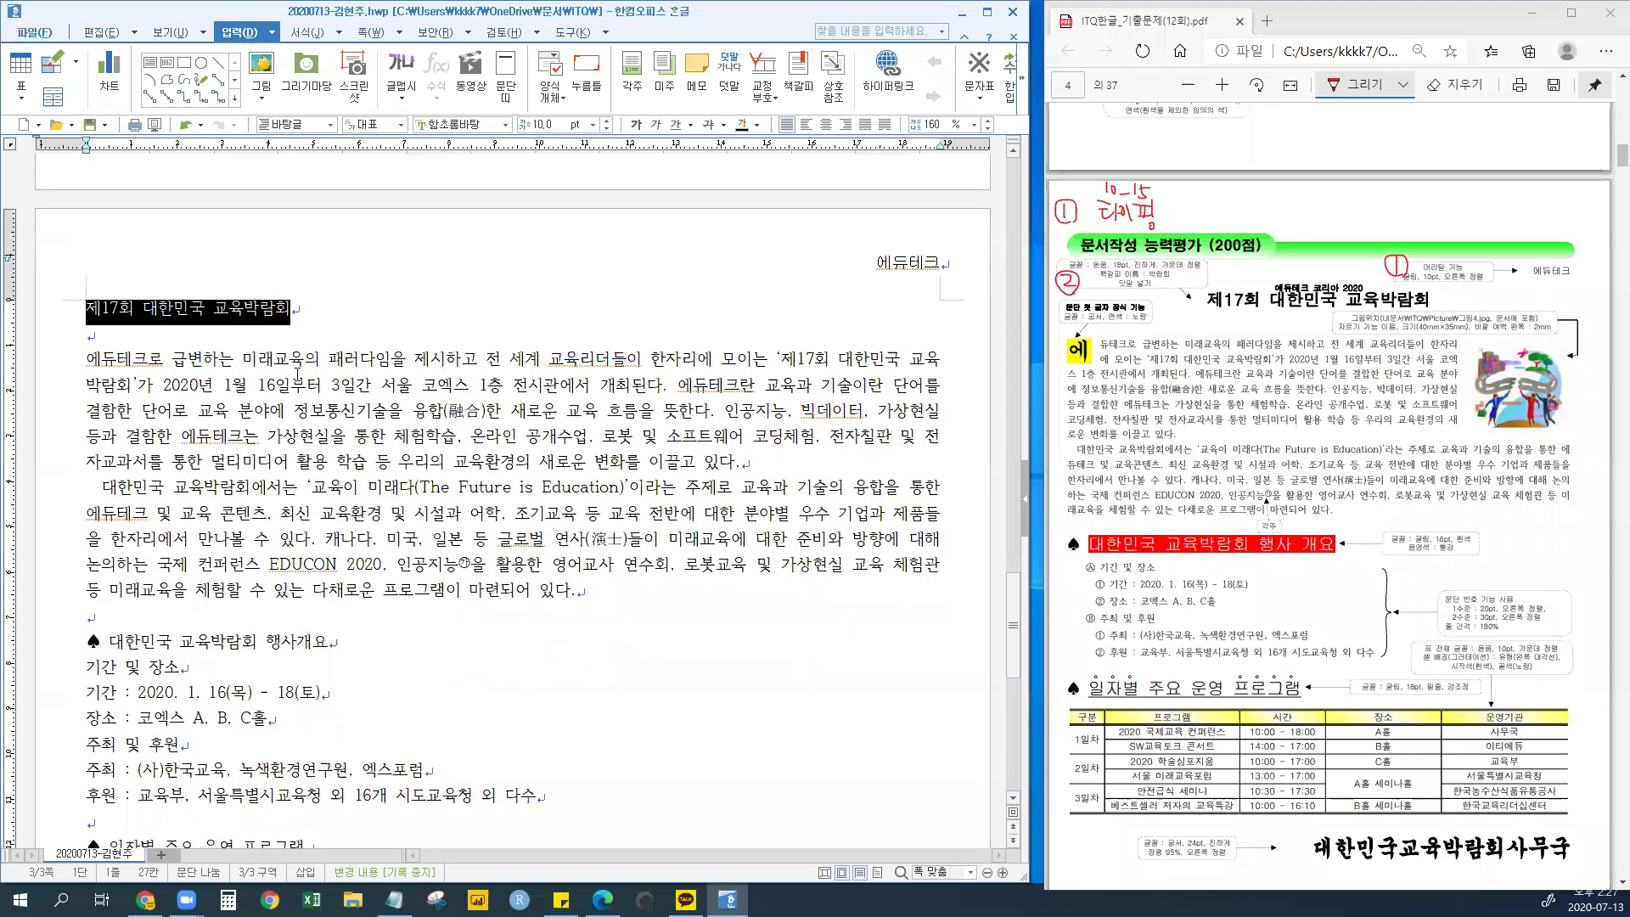
left_click(213, 308)
left_click_drag(86, 312, 285, 310)
left_click(472, 125)
type("돋움")
key("Return")
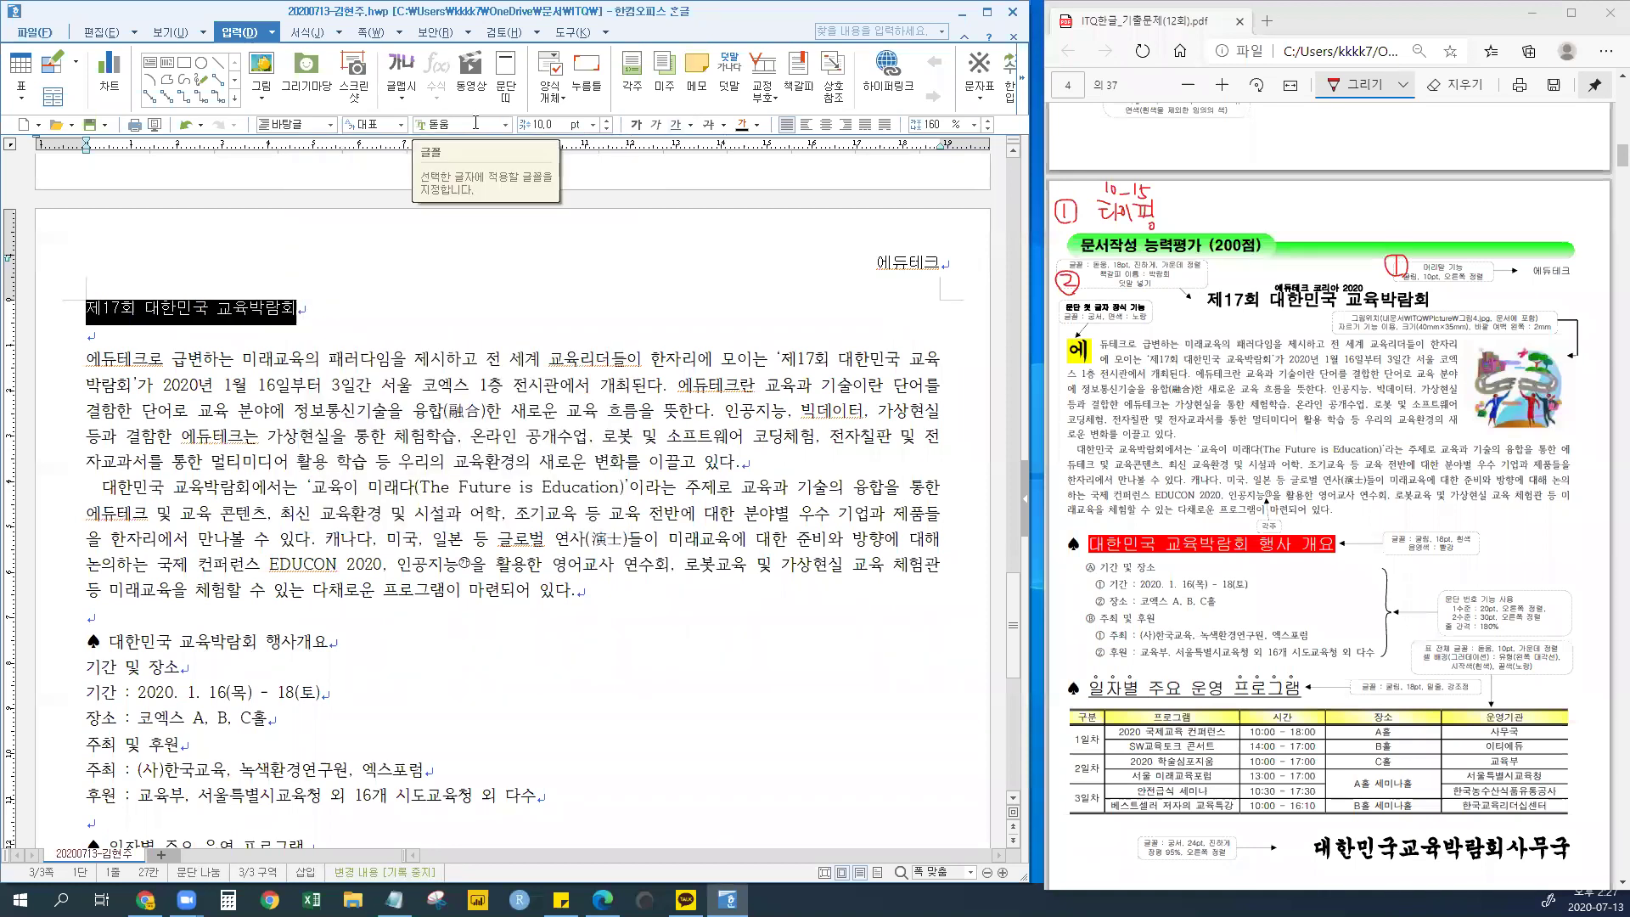
- Format the document title as 18 pt, bold and centre-aligned
left_click(553, 126)
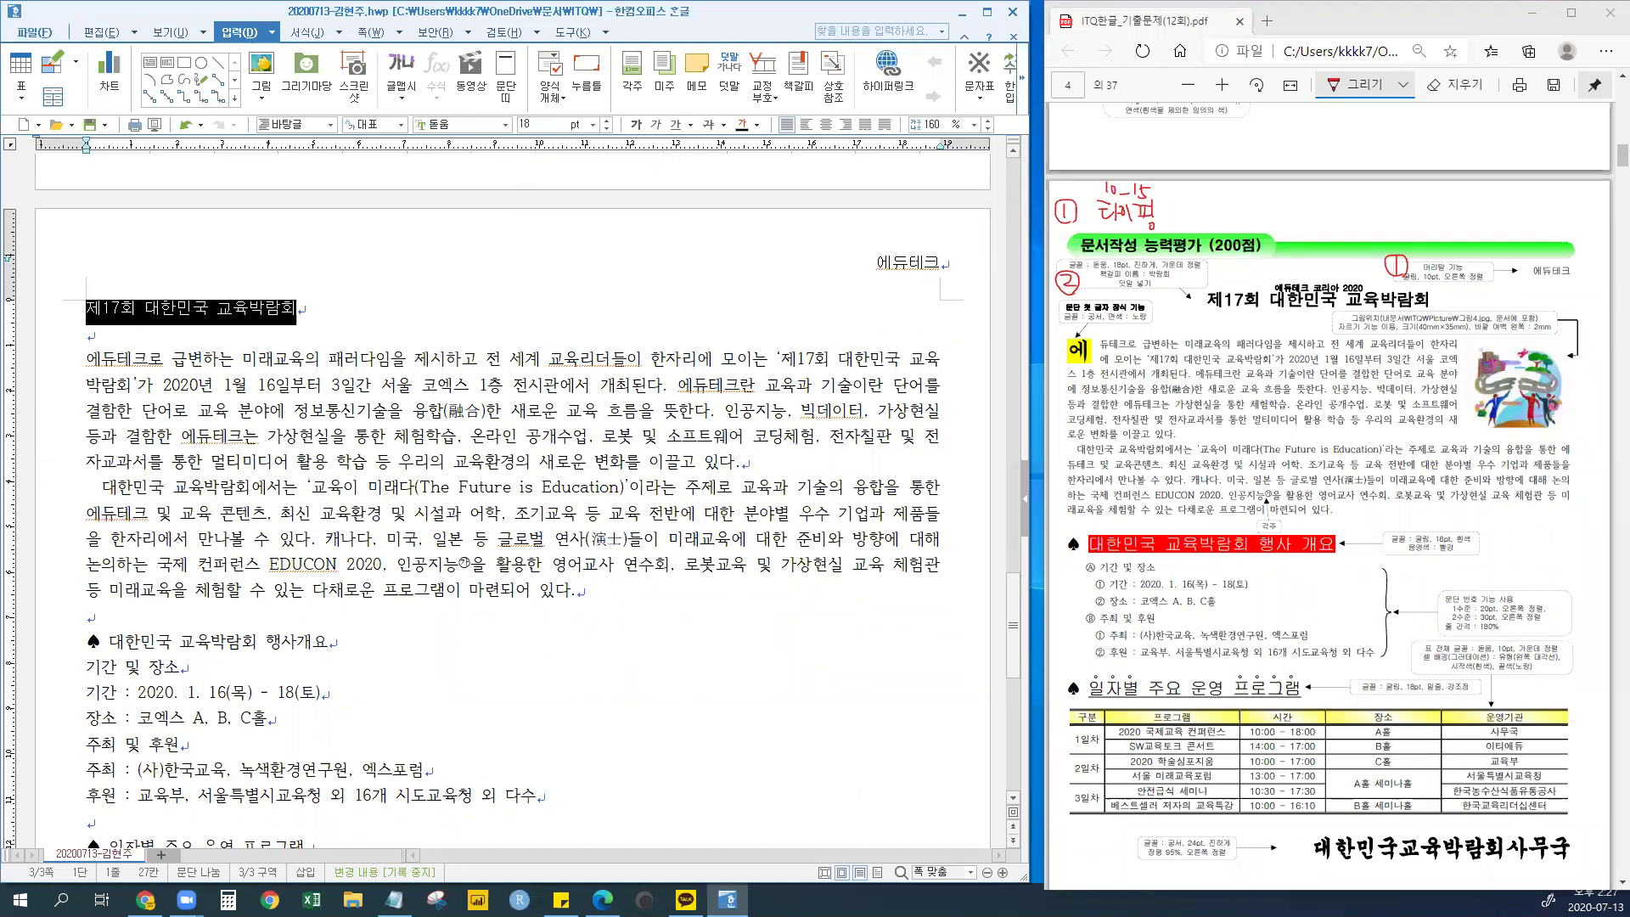
key("Return")
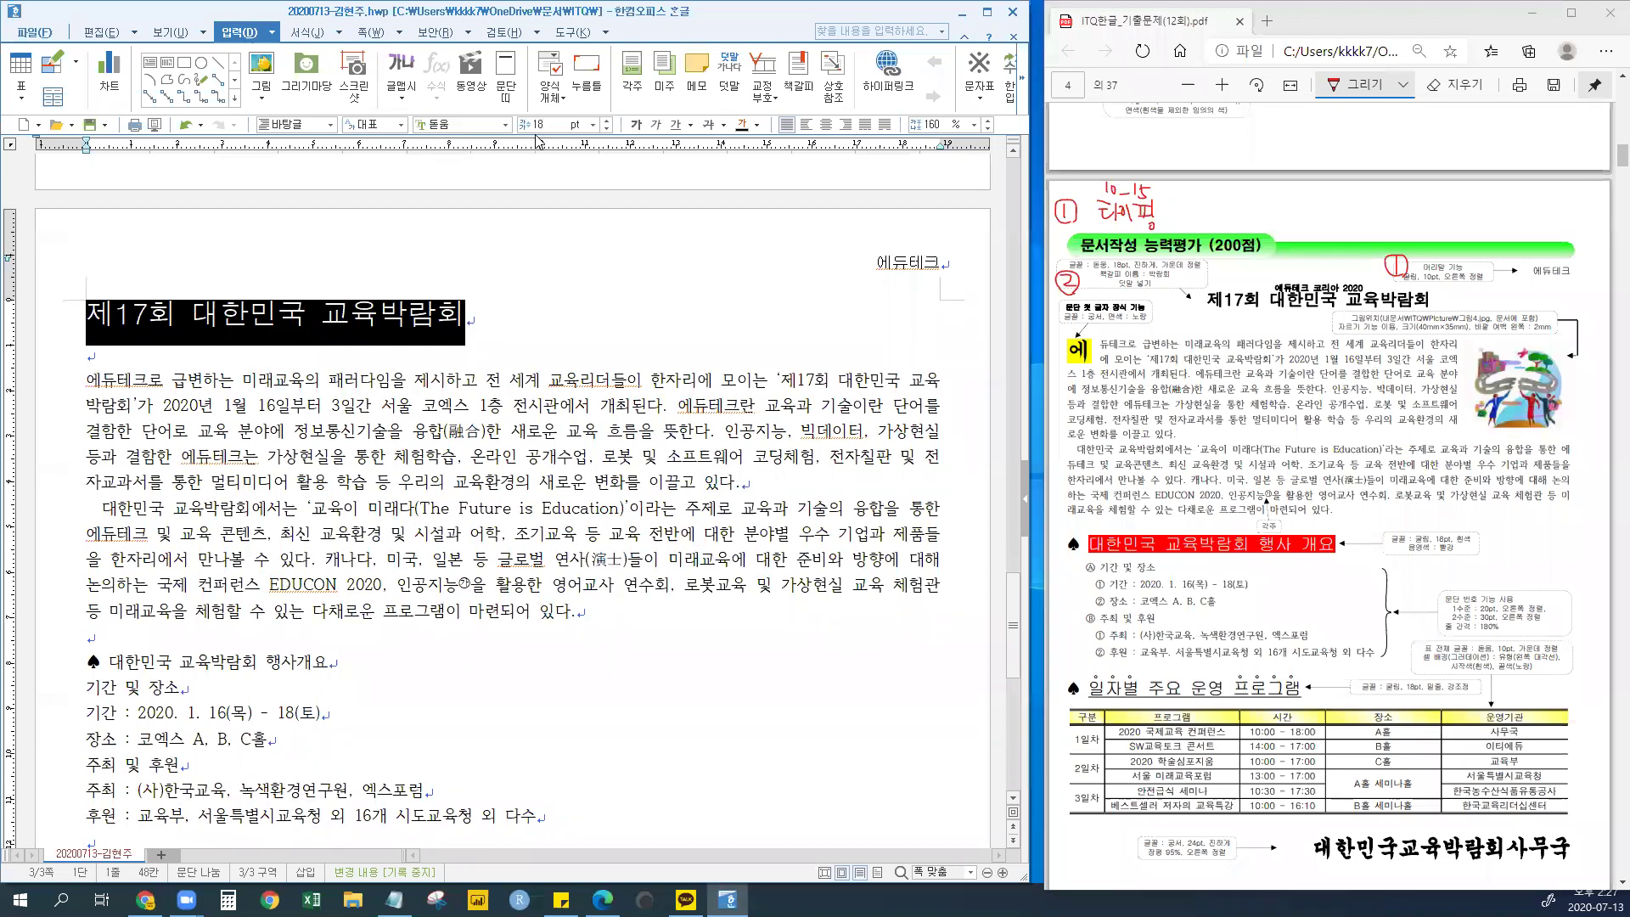
left_click(635, 127)
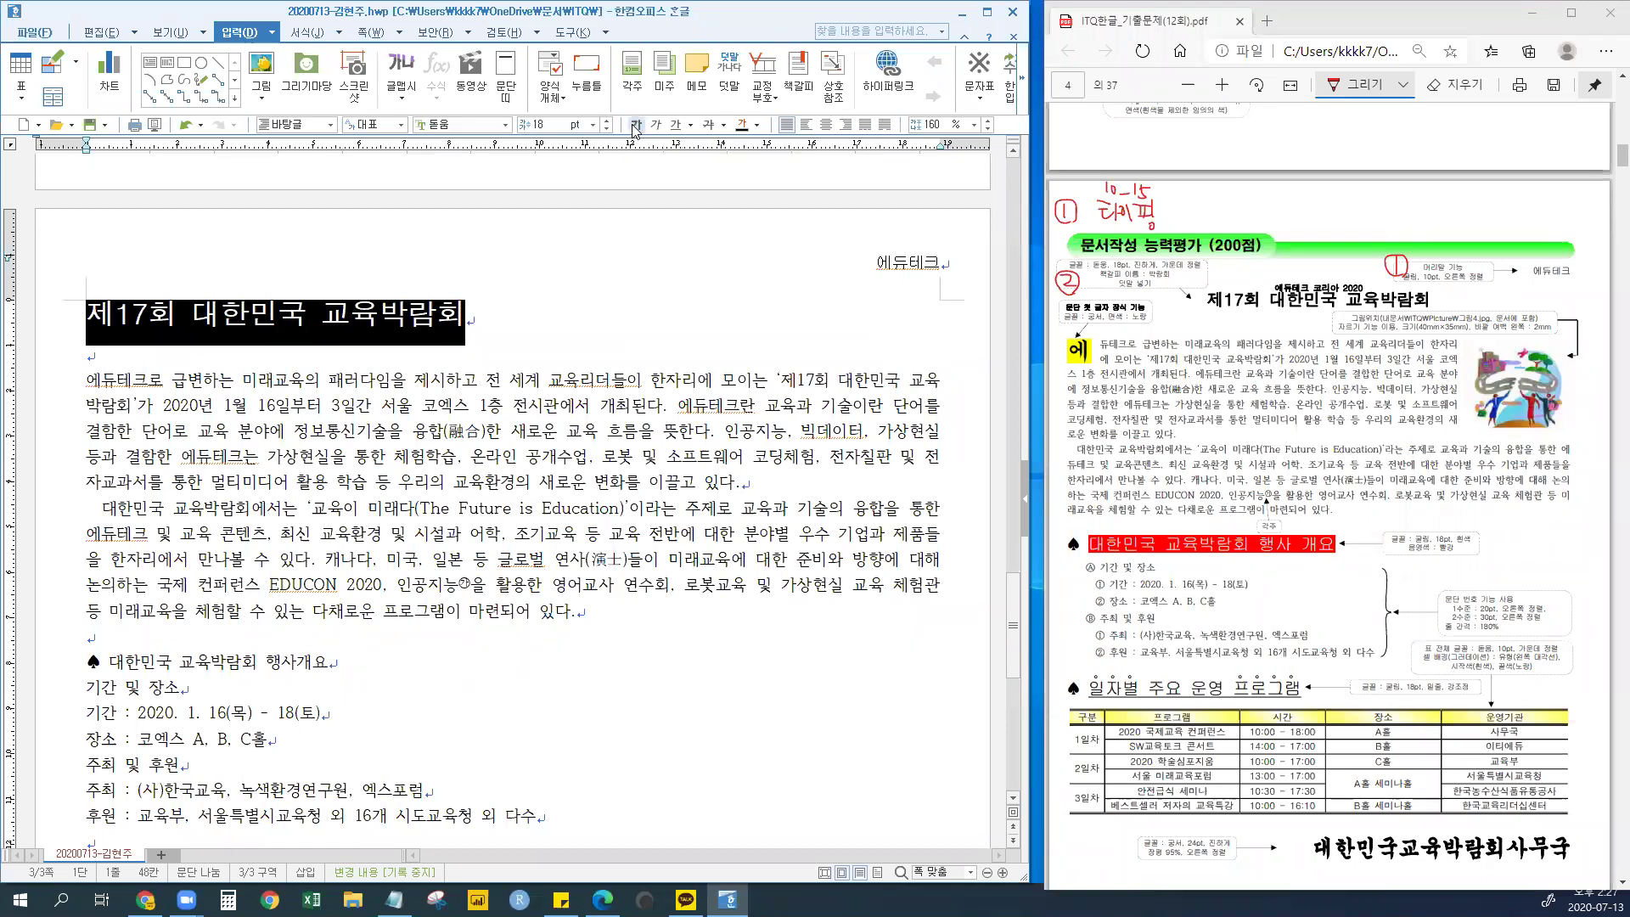
left_click(826, 127)
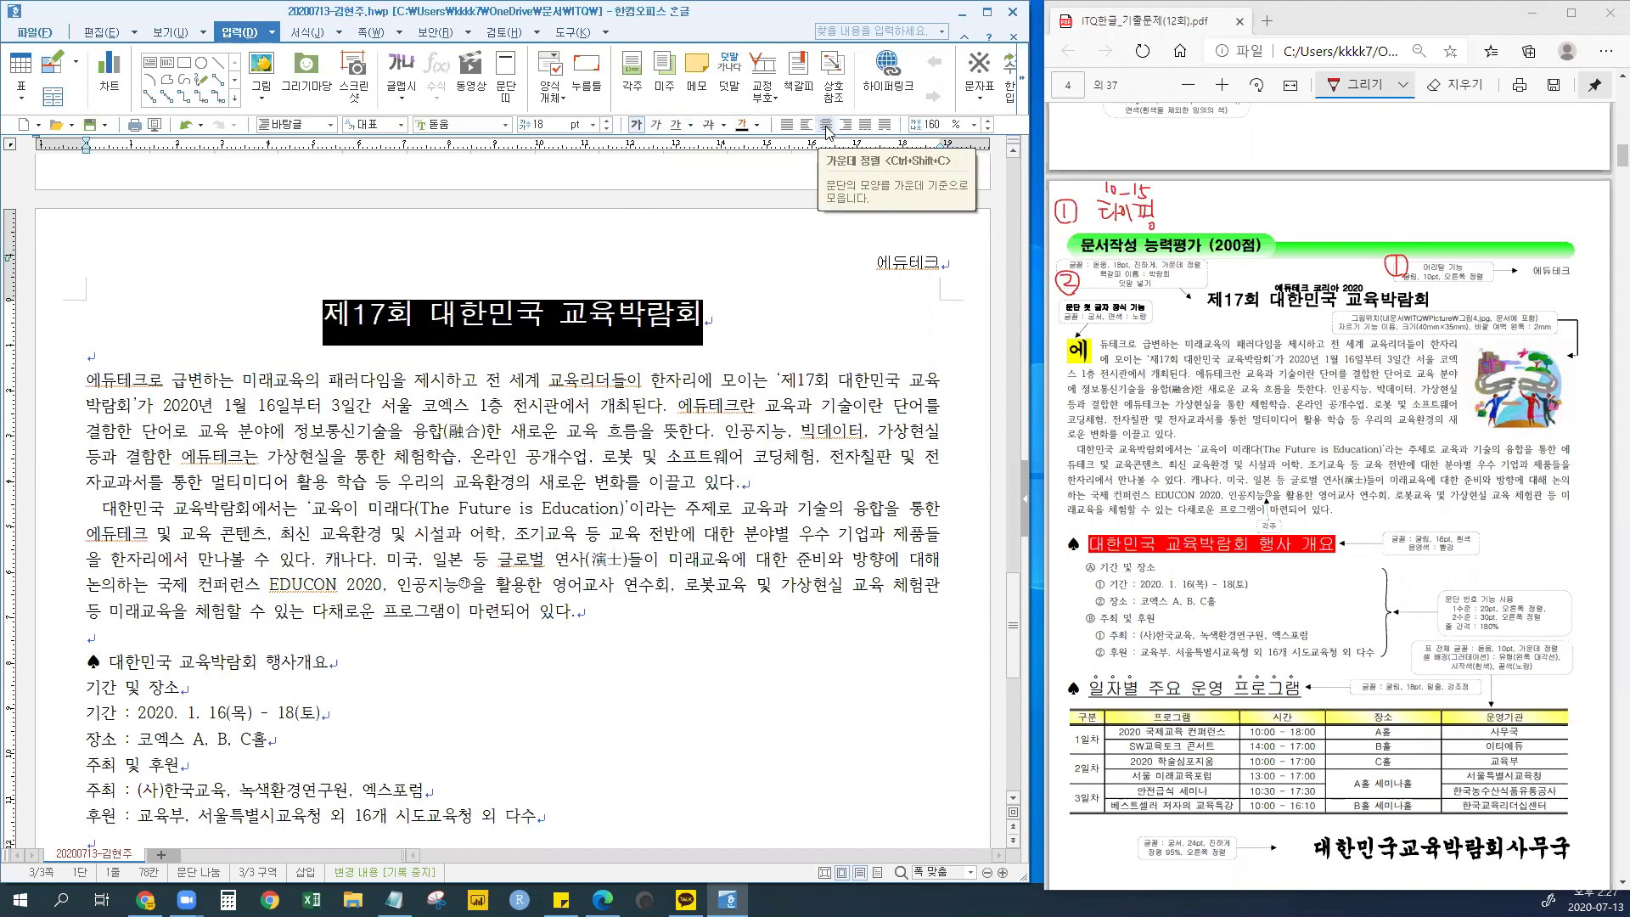
- Underline the title formatting requirements and 덧말 넣기 in the PDF callout, and circle "에듀테크 코리아 2020" above the title
left_click(1100, 265)
left_click_drag(1174, 265, 1204, 261)
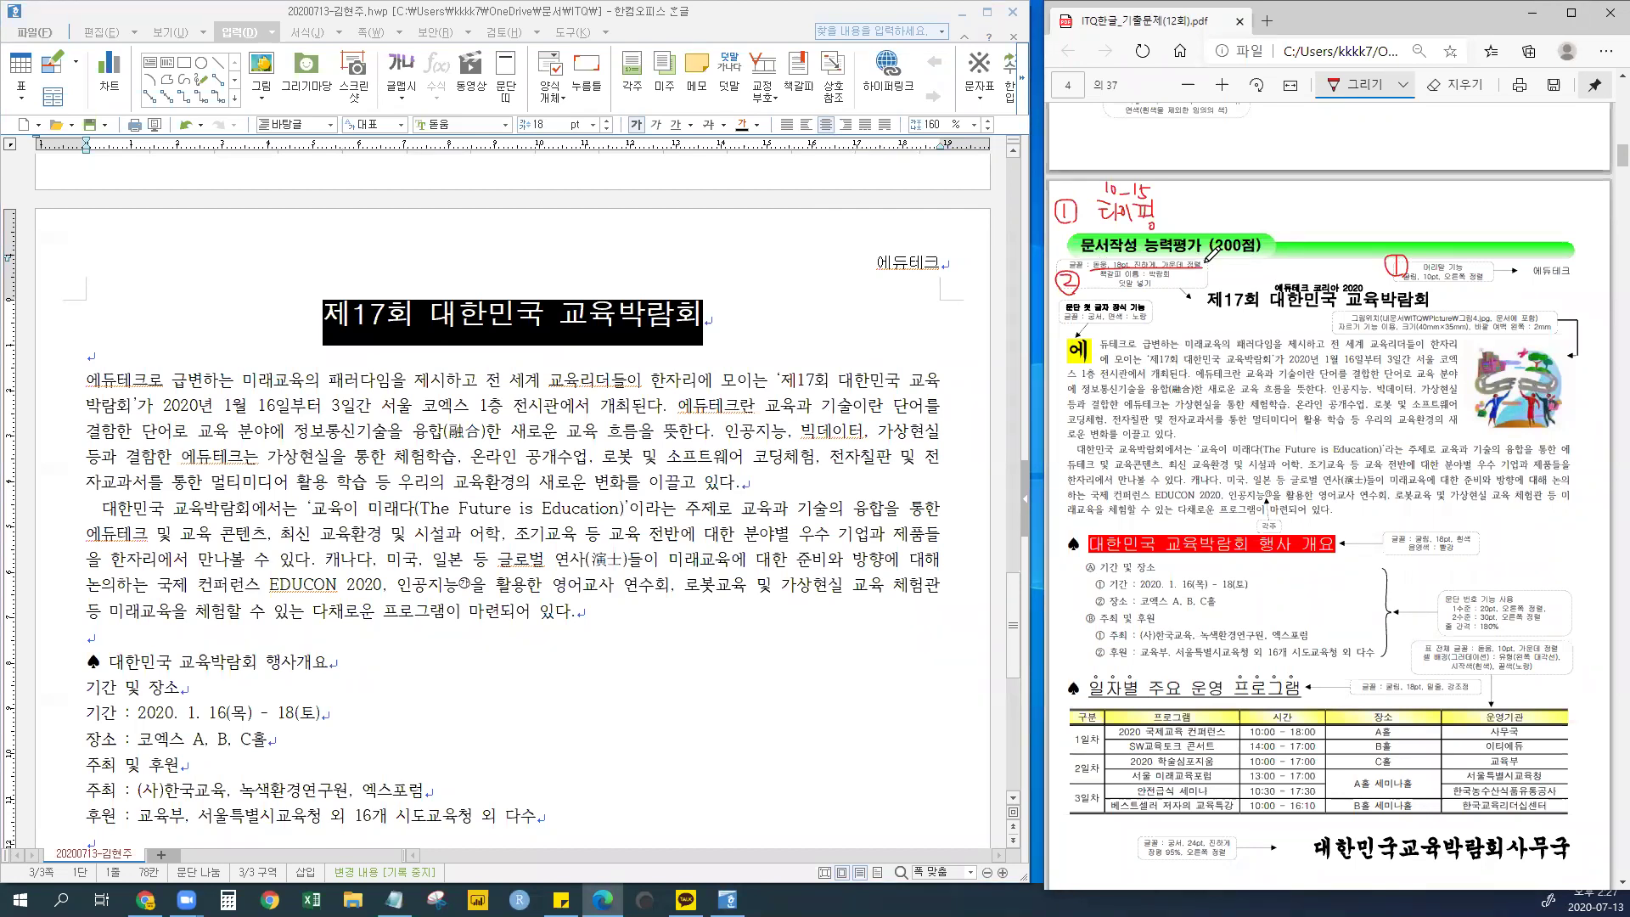
left_click_drag(1119, 287, 1152, 286)
mouse_move(1271, 290)
left_mouse_down()
mouse_move(1368, 280)
mouse_move(1271, 287)
left_mouse_up()
- Add the ruby text (덧말) "에듀테크 코리아 2020" above the title "제17회 대한민국 교육박람회", with no style applied
left_click(355, 325)
left_click_drag(325, 321, 703, 321)
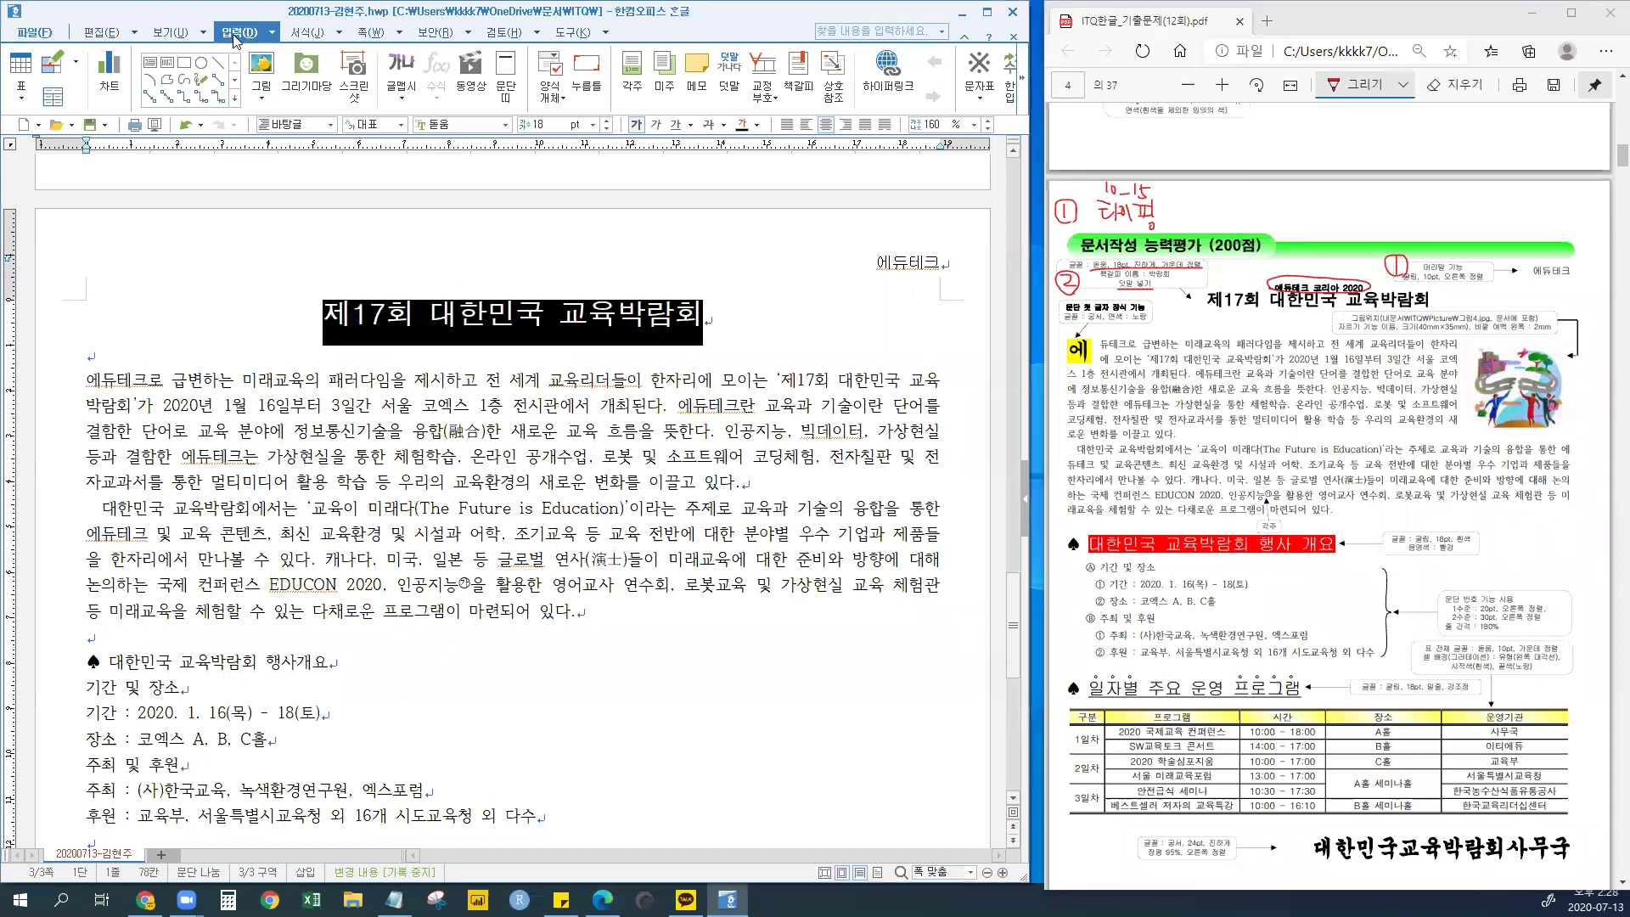
left_click(731, 82)
left_click_drag(523, 358, 728, 408)
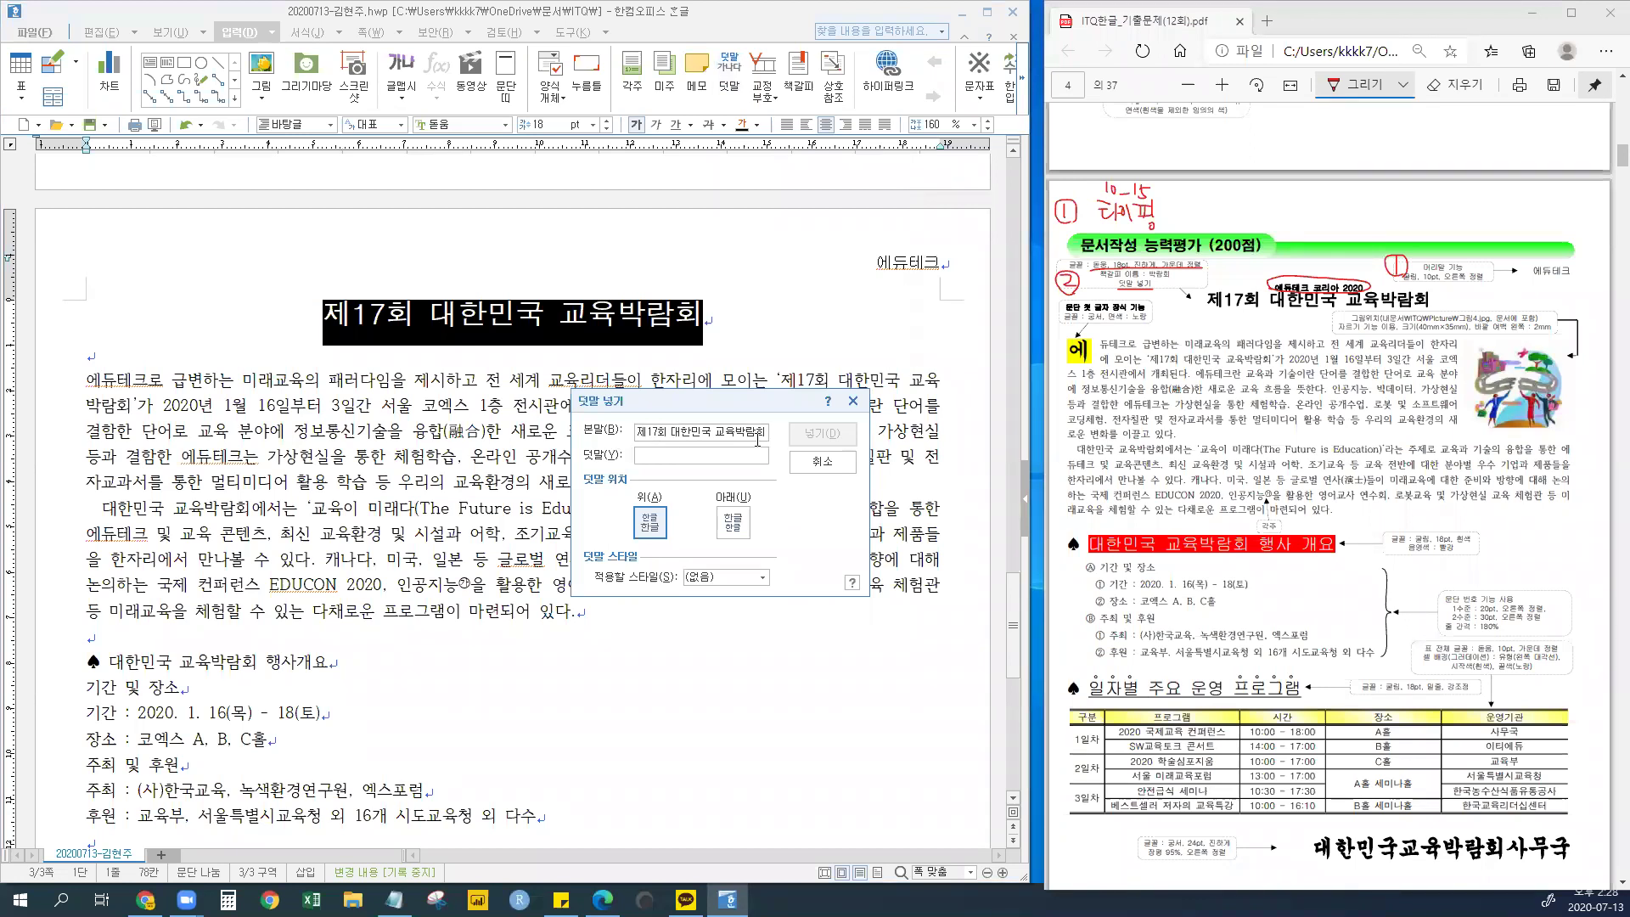
type("에듀테크 코리아 2020")
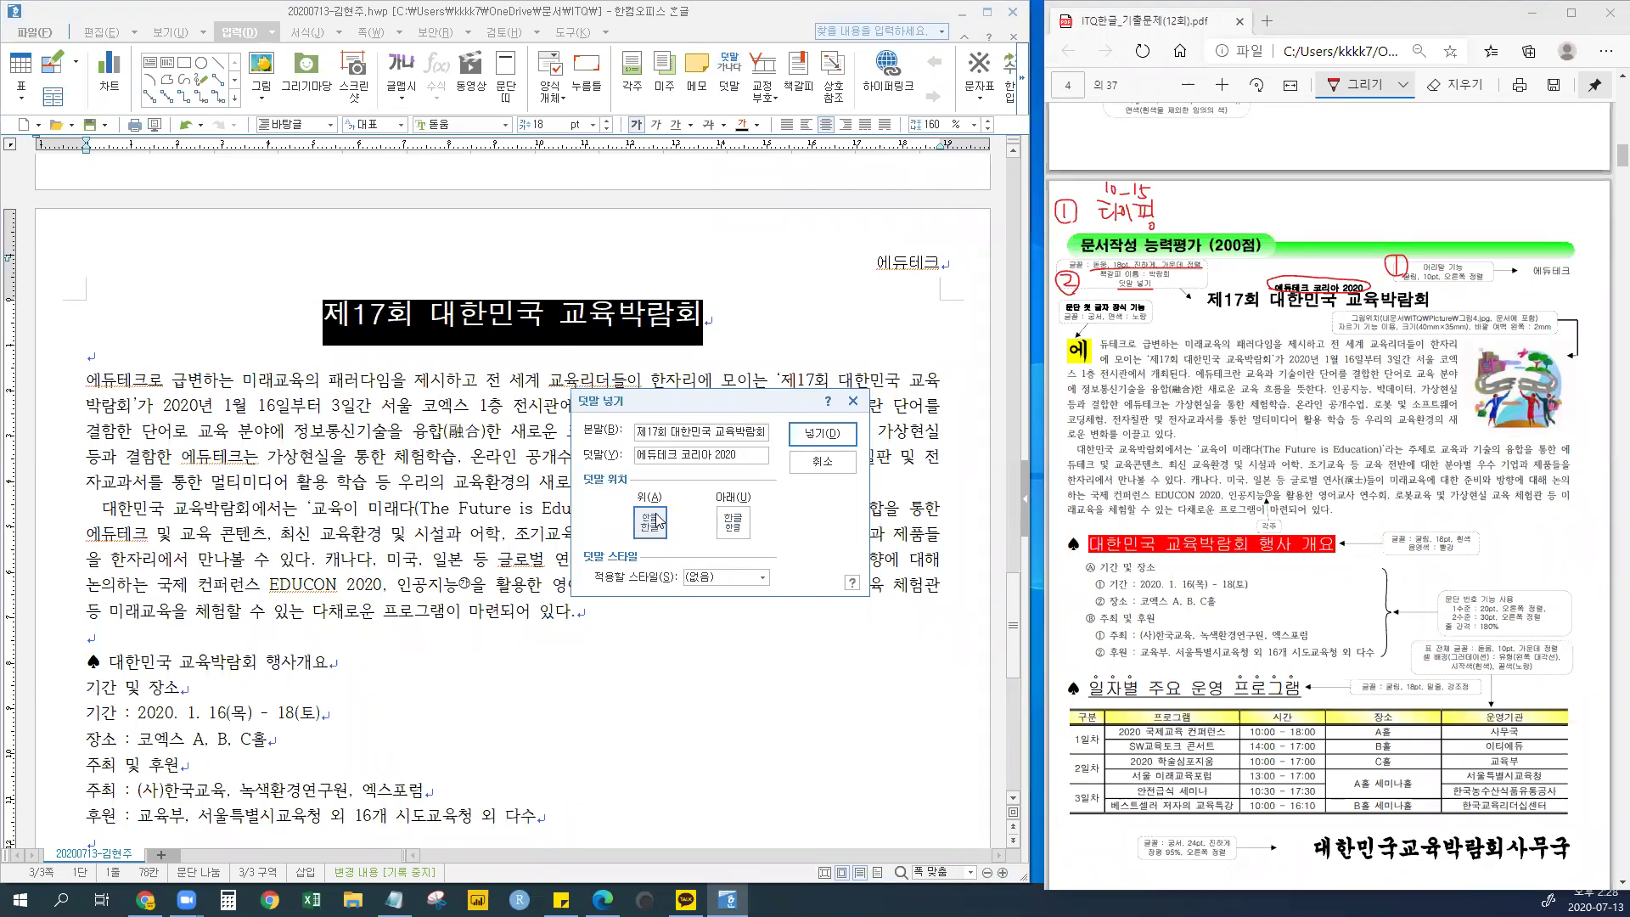
left_click(752, 578)
left_click(749, 583)
left_click(749, 583)
left_click(721, 592)
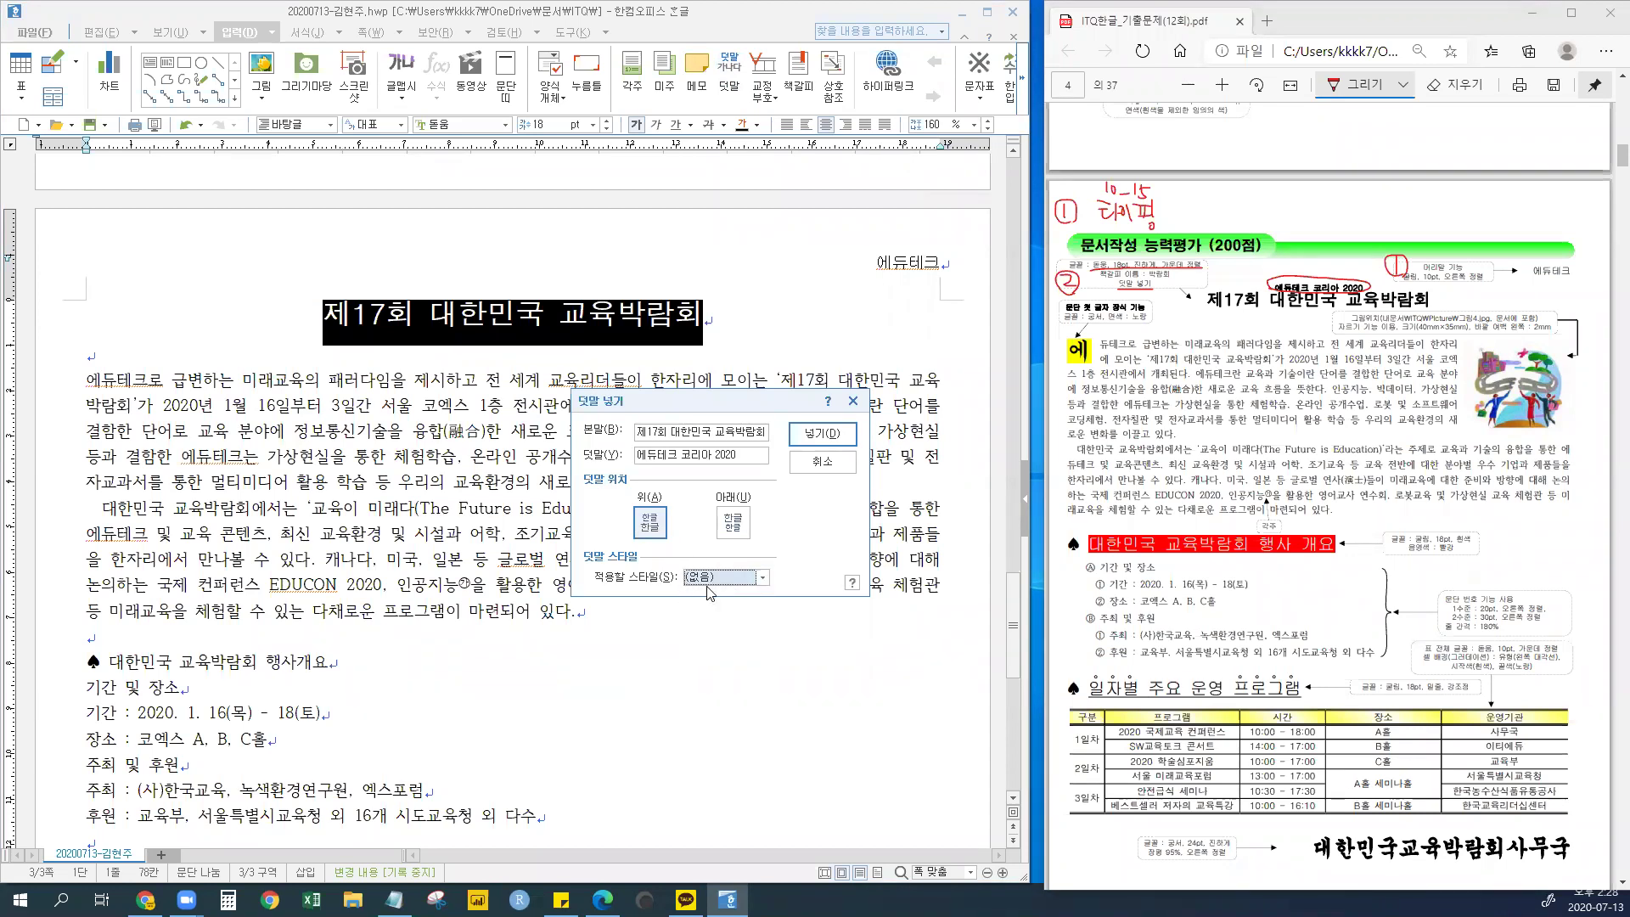
left_click(820, 434)
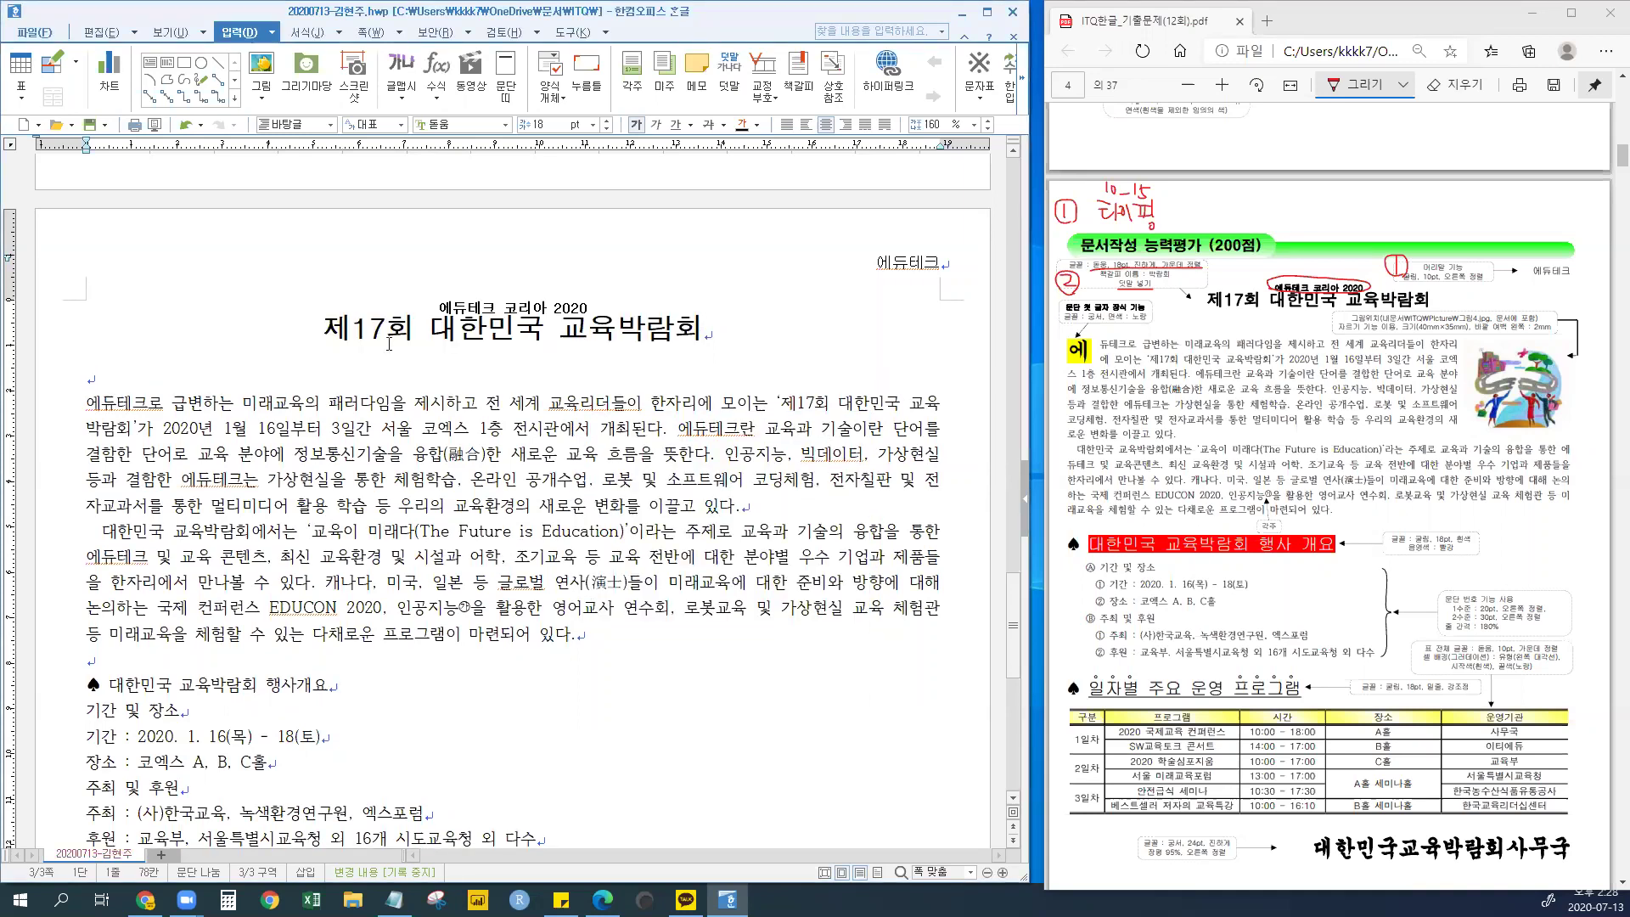
- Draw a star beside the 책갈피 이름 requirement in the PDF's title callout and set the text cursor before the title's first character
left_click(326, 330)
key("shift+End")
key("End")
left_click(1087, 259)
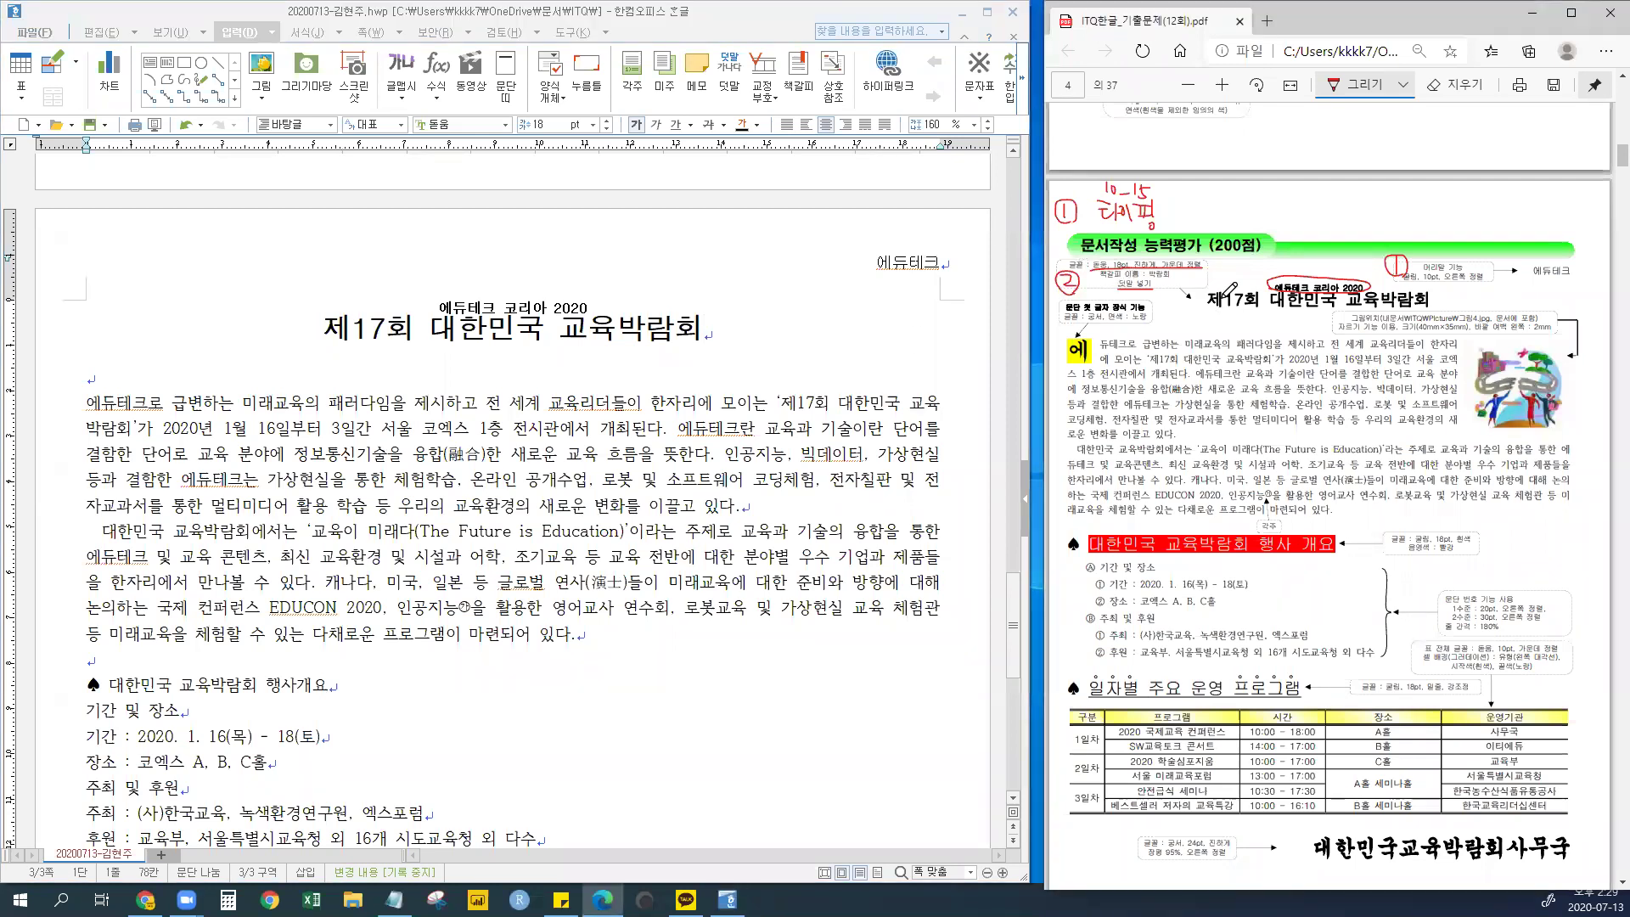
mouse_move(1101, 275)
left_mouse_down()
mouse_move(1091, 287)
mouse_move(1100, 261)
mouse_move(1112, 286)
mouse_move(1087, 272)
left_mouse_up()
left_click(323, 325)
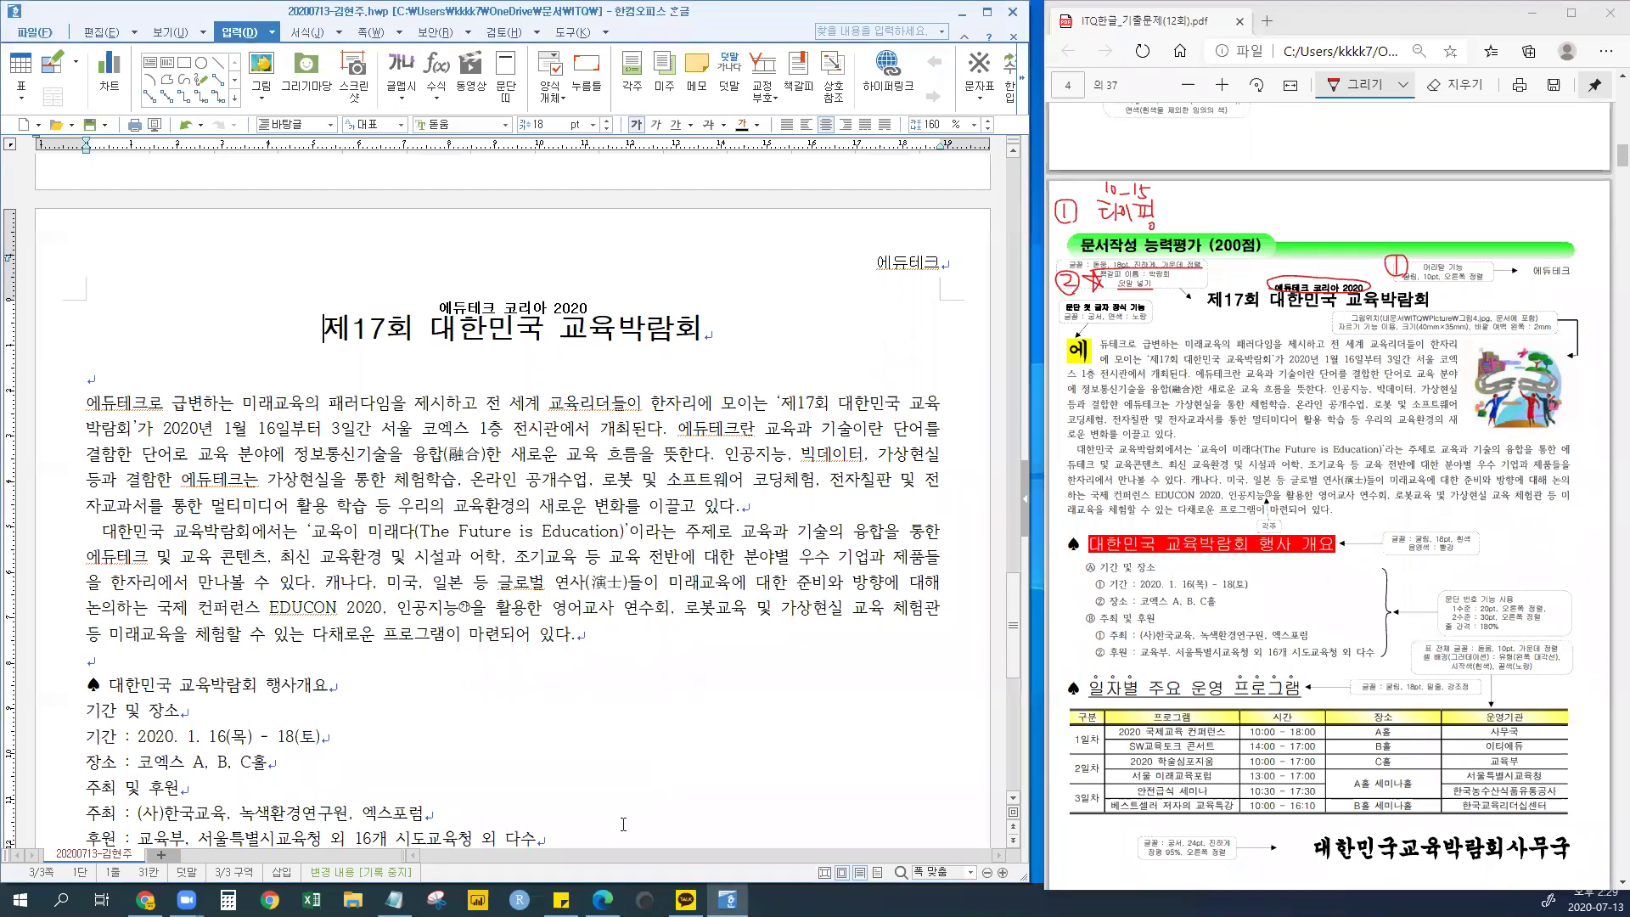
- Switch to the Notepad notes and insert three blank lines below the 입력 - 표 note
left_click(394, 899)
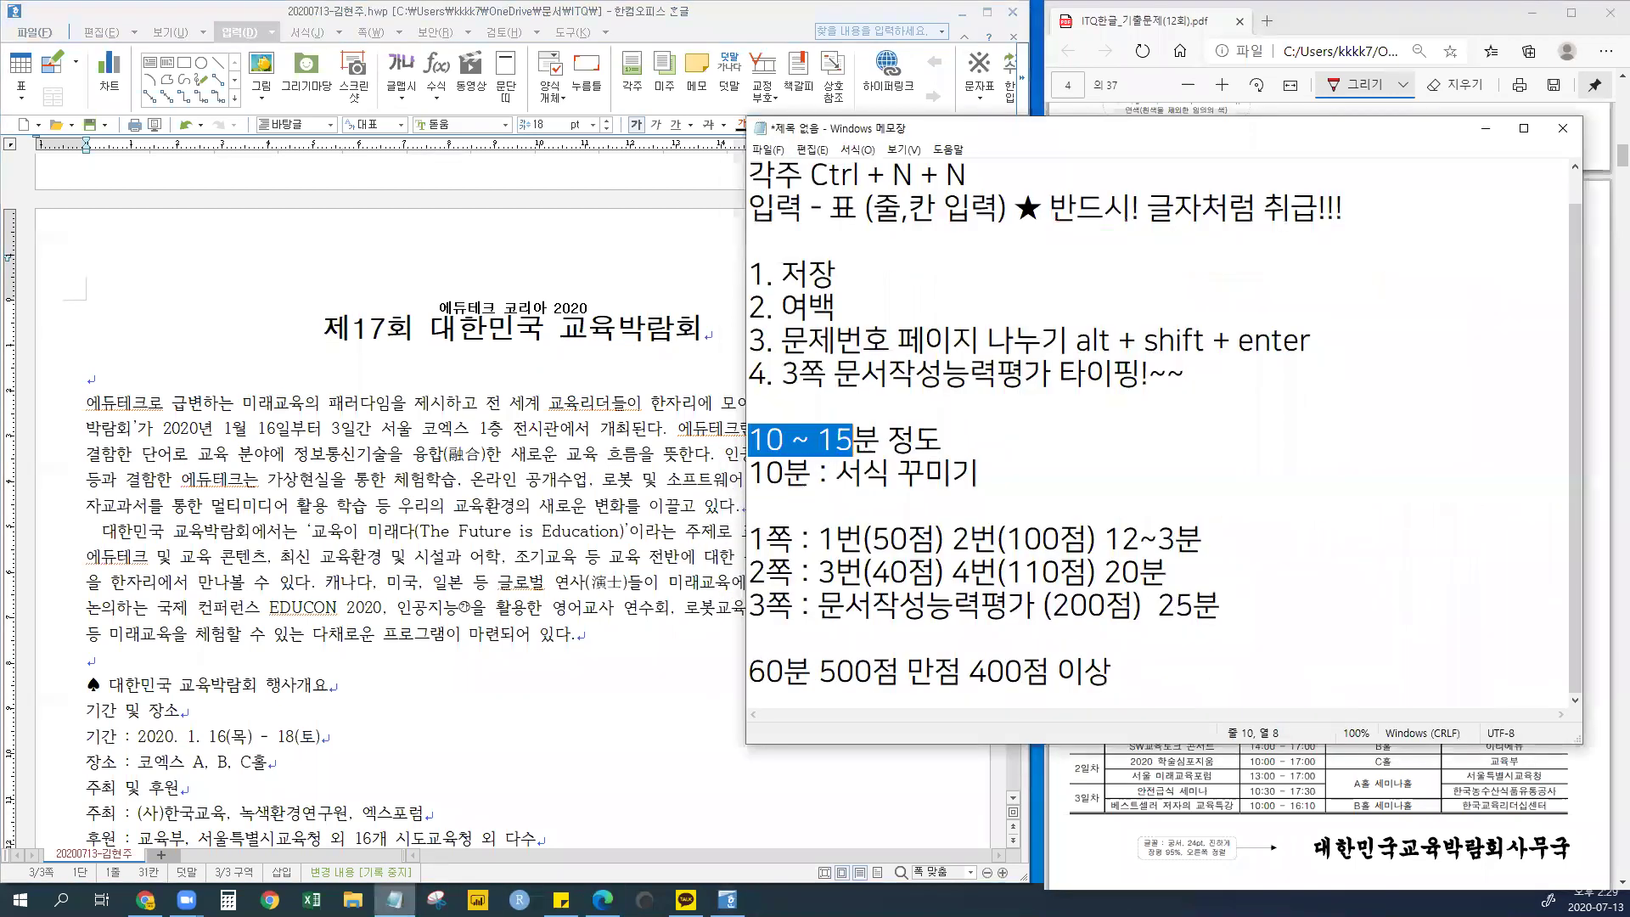
left_click(1238, 494)
left_click(776, 402)
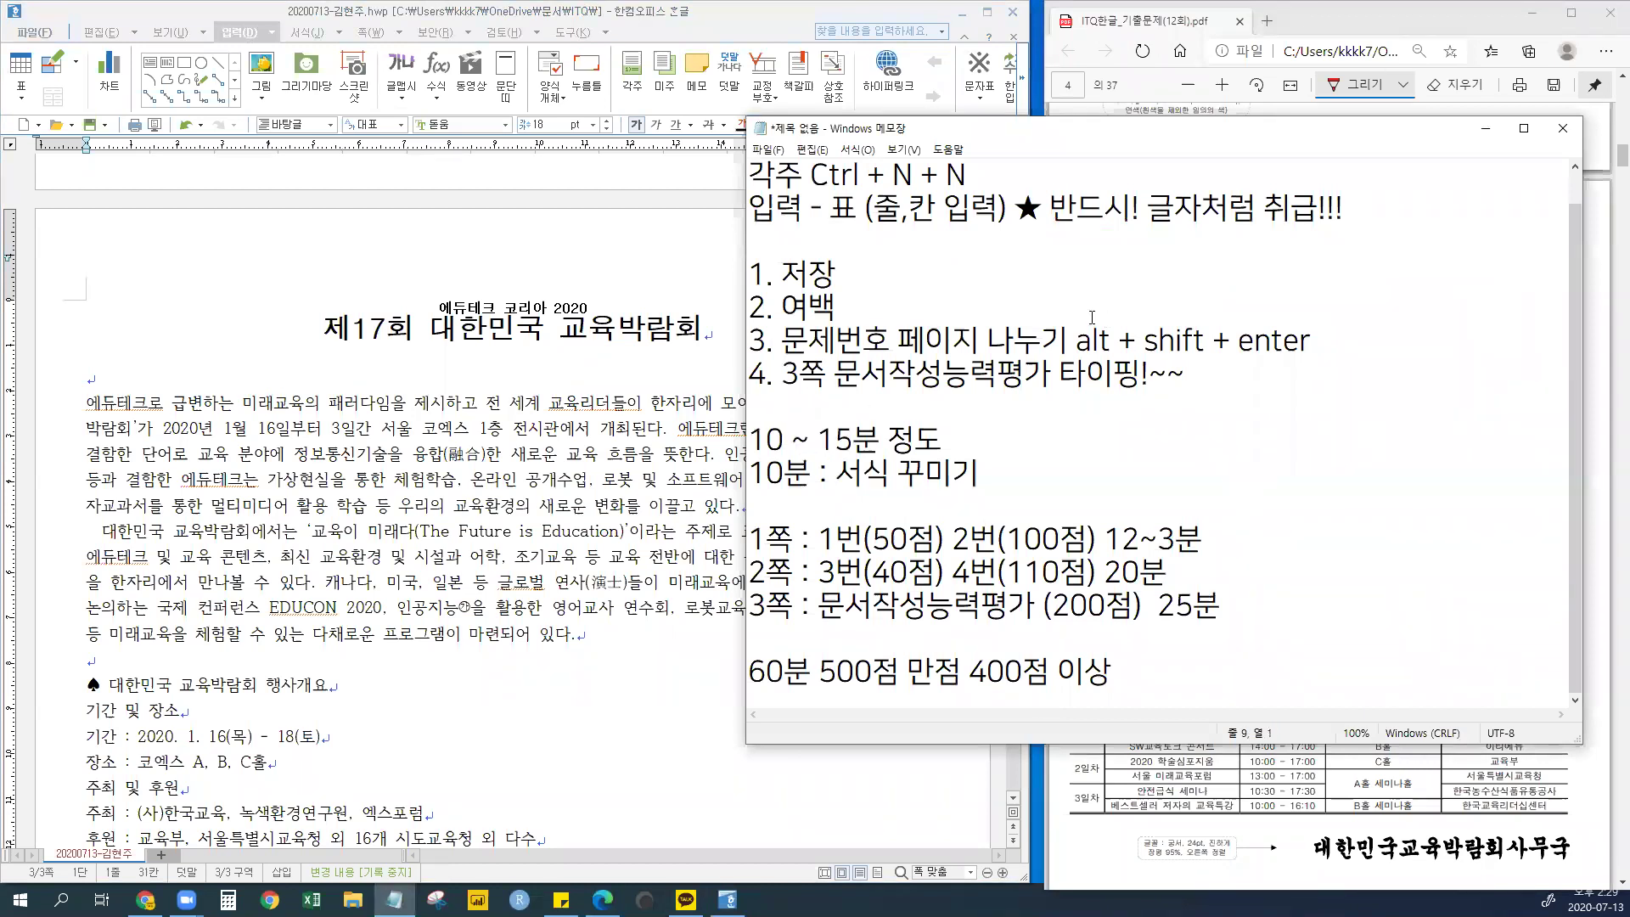
left_click(815, 236)
scroll(808, 241, "up", 1)
key("Return")
key("Return")
key("Return")
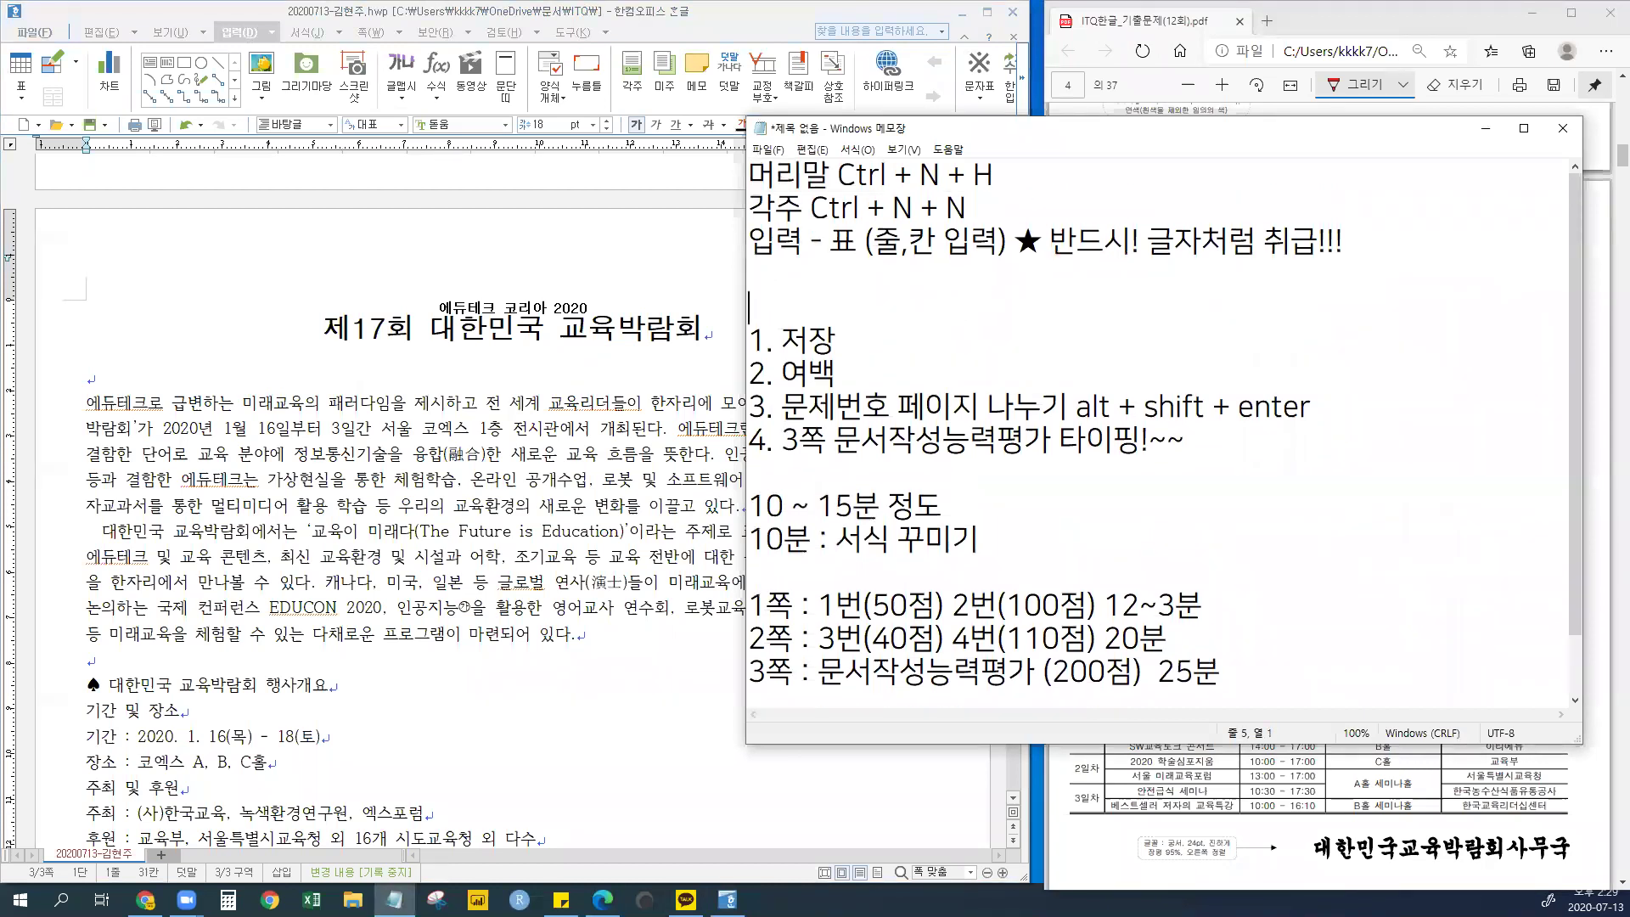
- Write the note "책갈피 - 블럭을 잡지않고 첫글자 앞에 커서 두고 작업" directly under the 입력 - 표 note
key("Up")
key("Up")
key("Up")
type("채ㄱ갈피 - ")
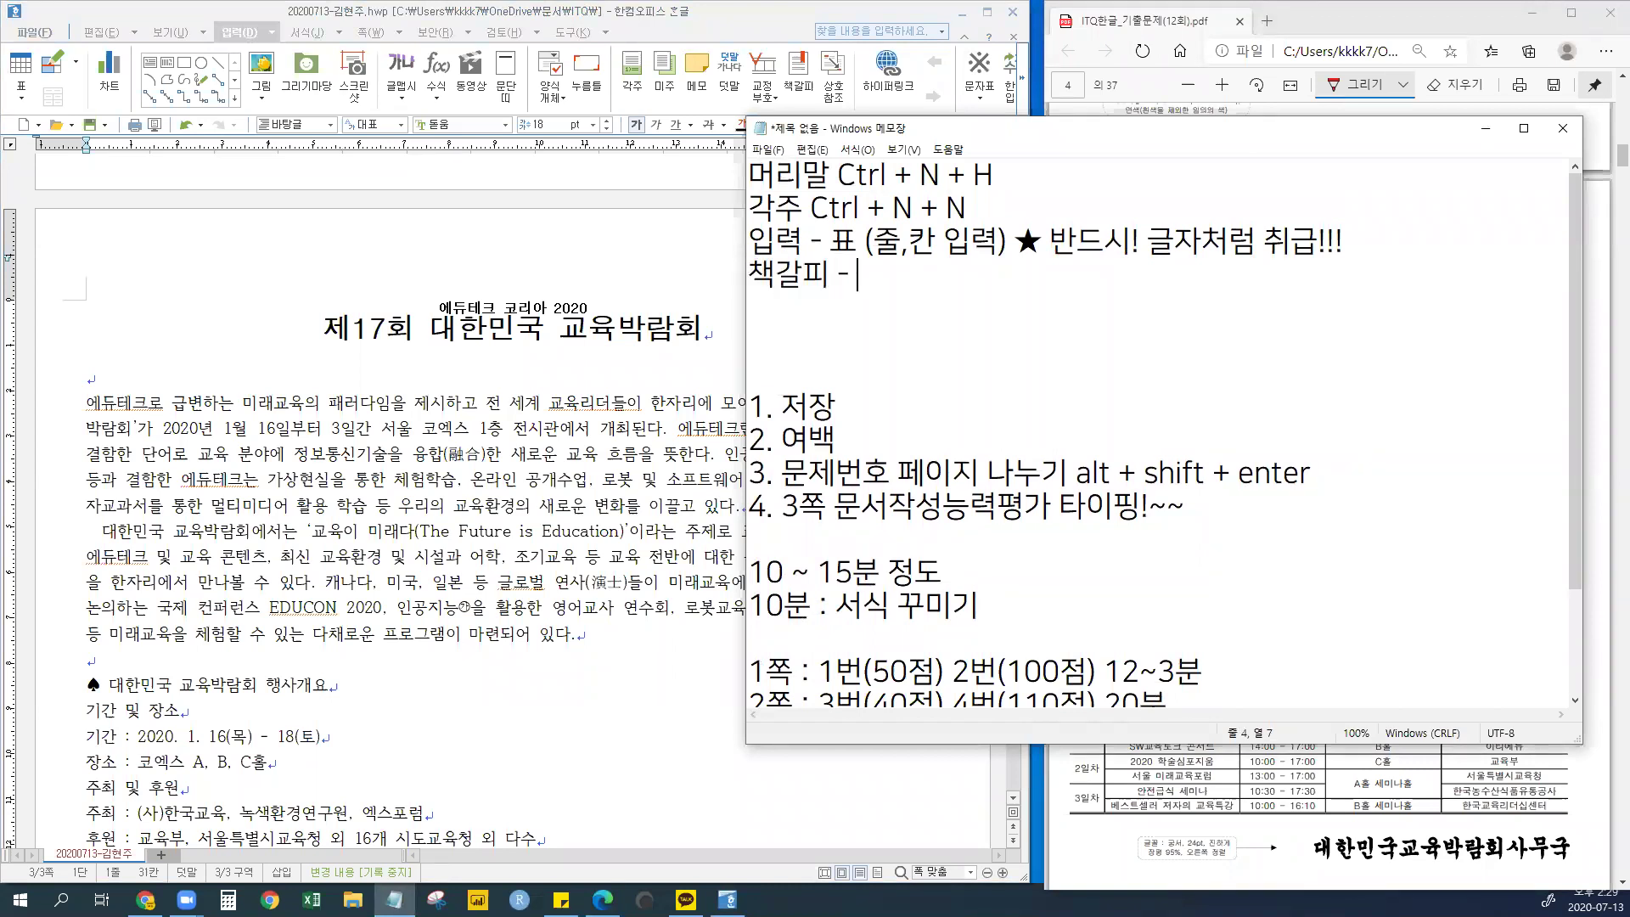
type("블럭을 잡")
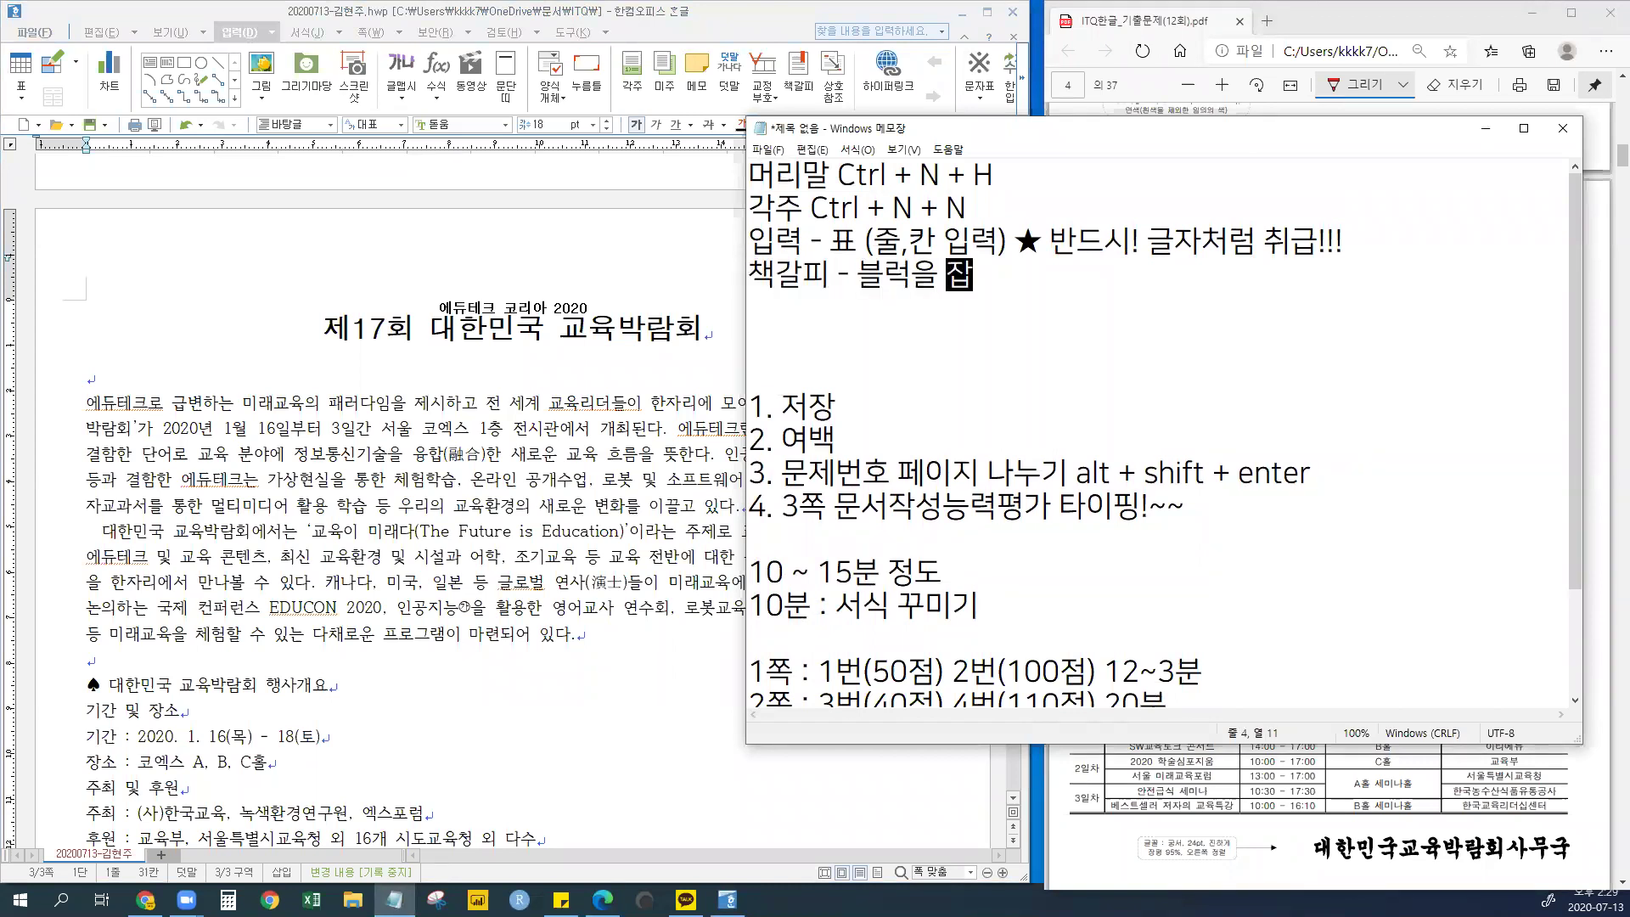
type("지않고 첫글자")
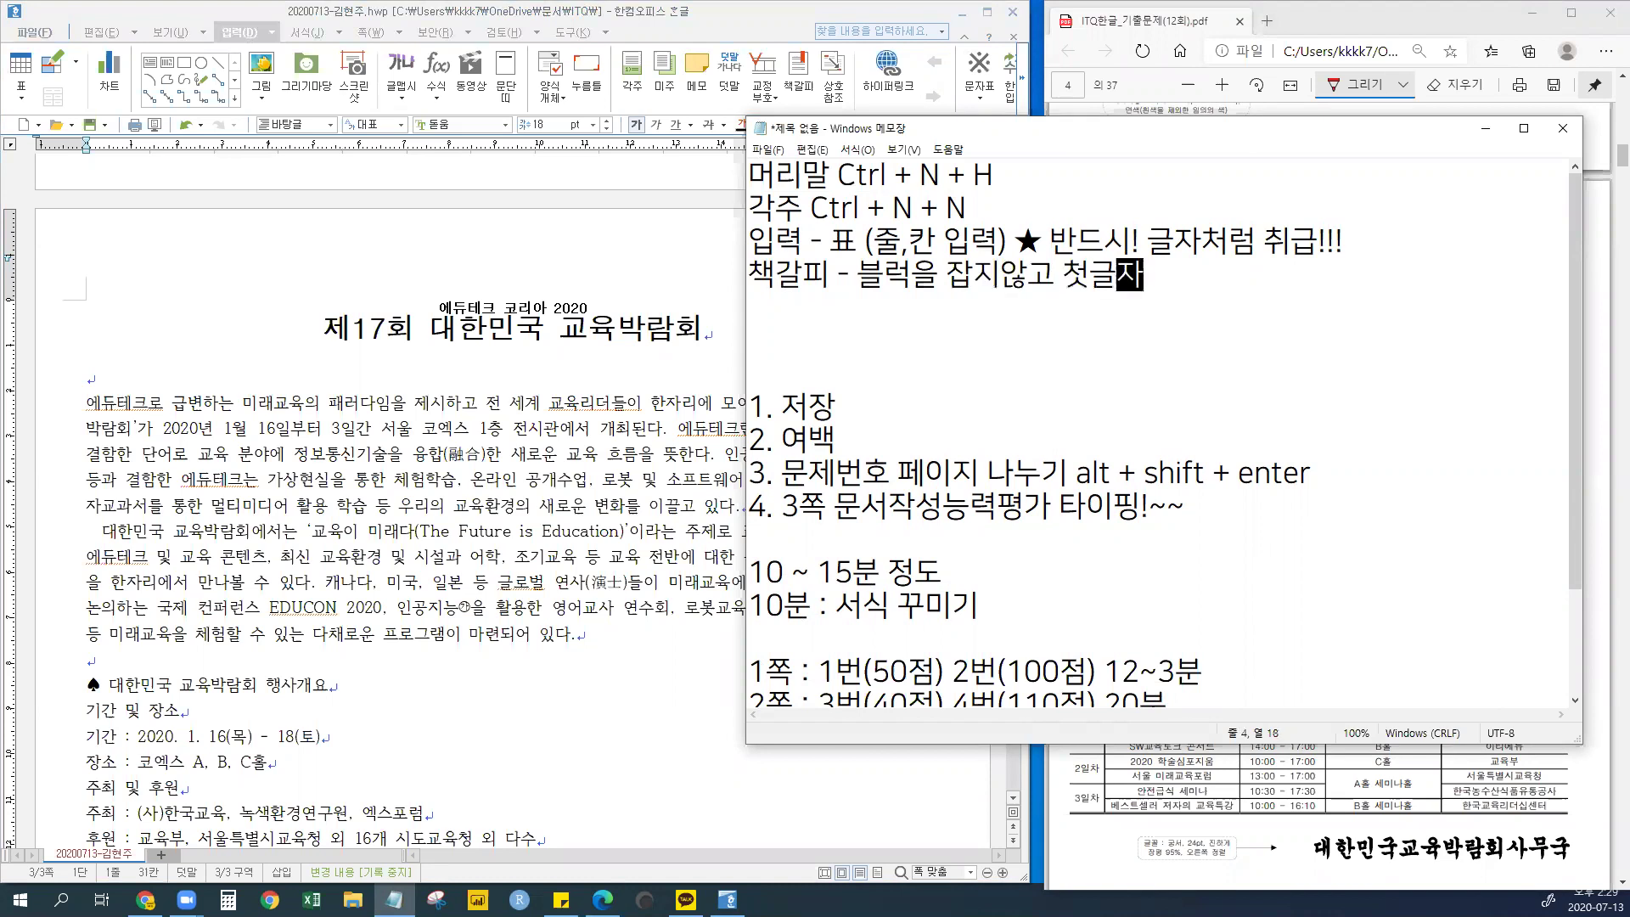
type(" 앞에 커서 ")
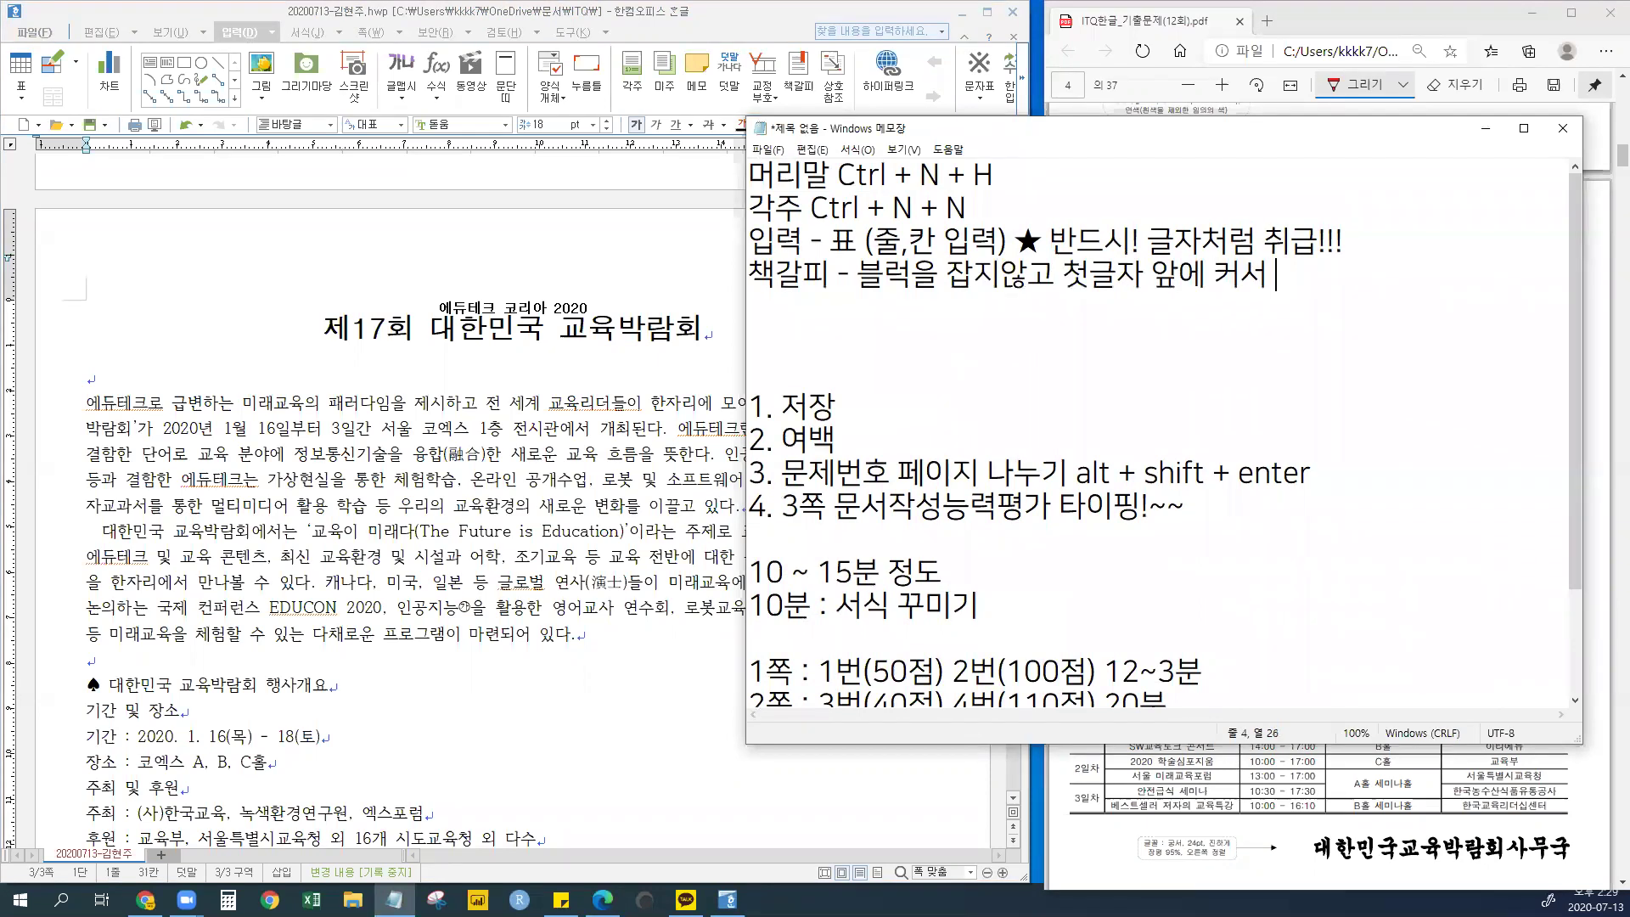
type("두고 작업")
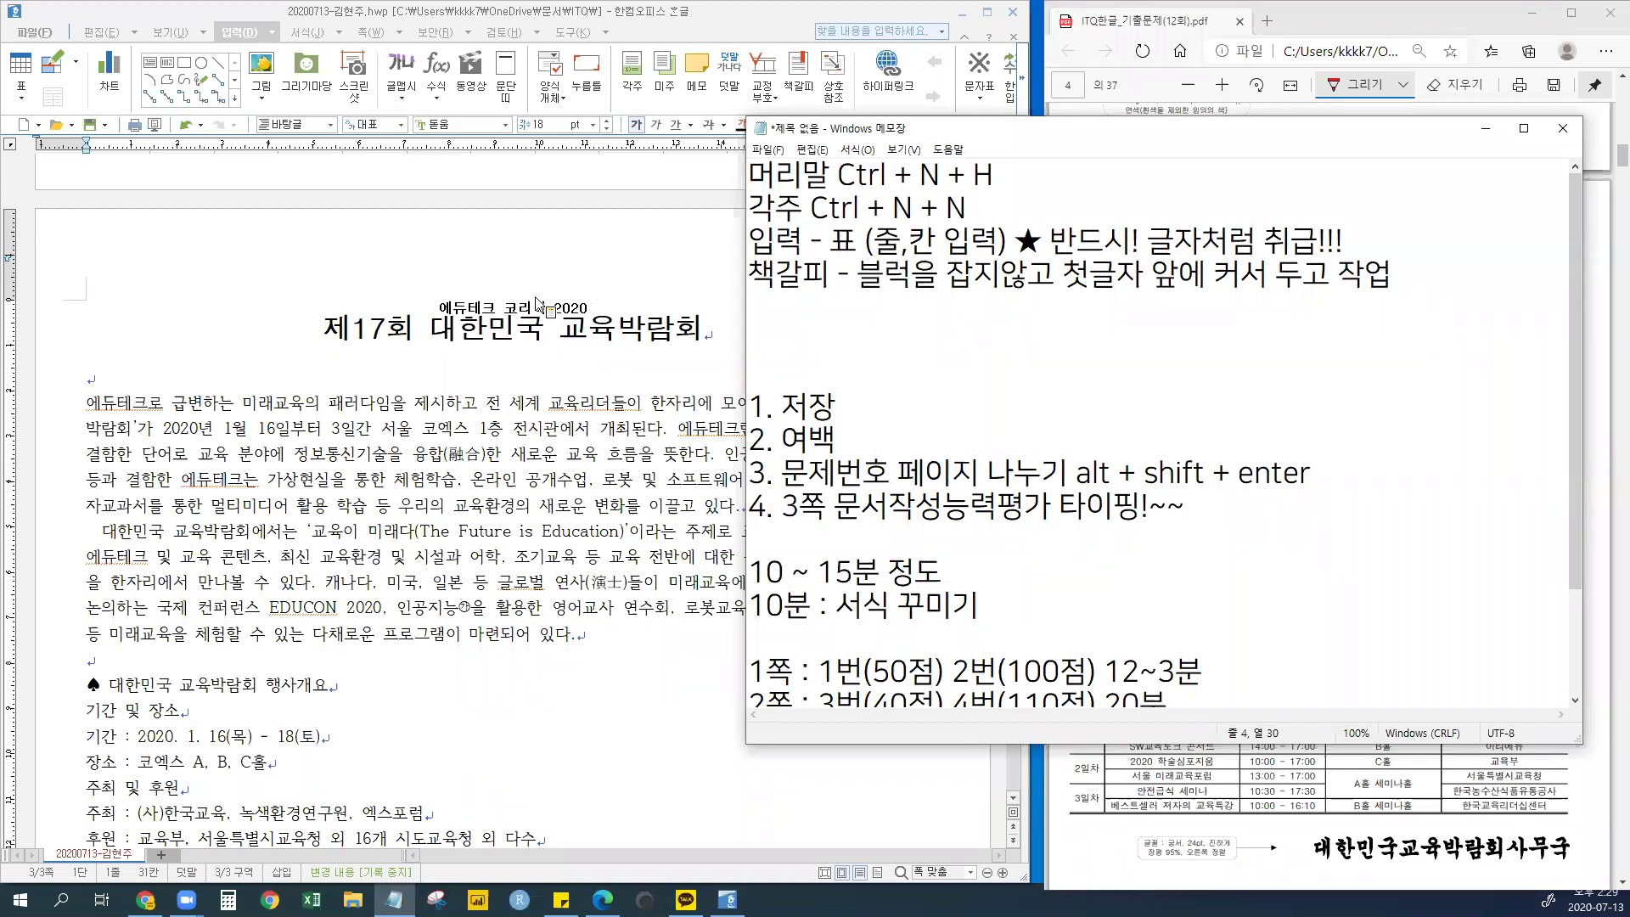
- Return to the Hangul document, place the cursor before "제" in the title without selecting text, and minimise the Notepad notes
left_click(320, 337)
left_click_drag(382, 330, 443, 342)
left_click(323, 329)
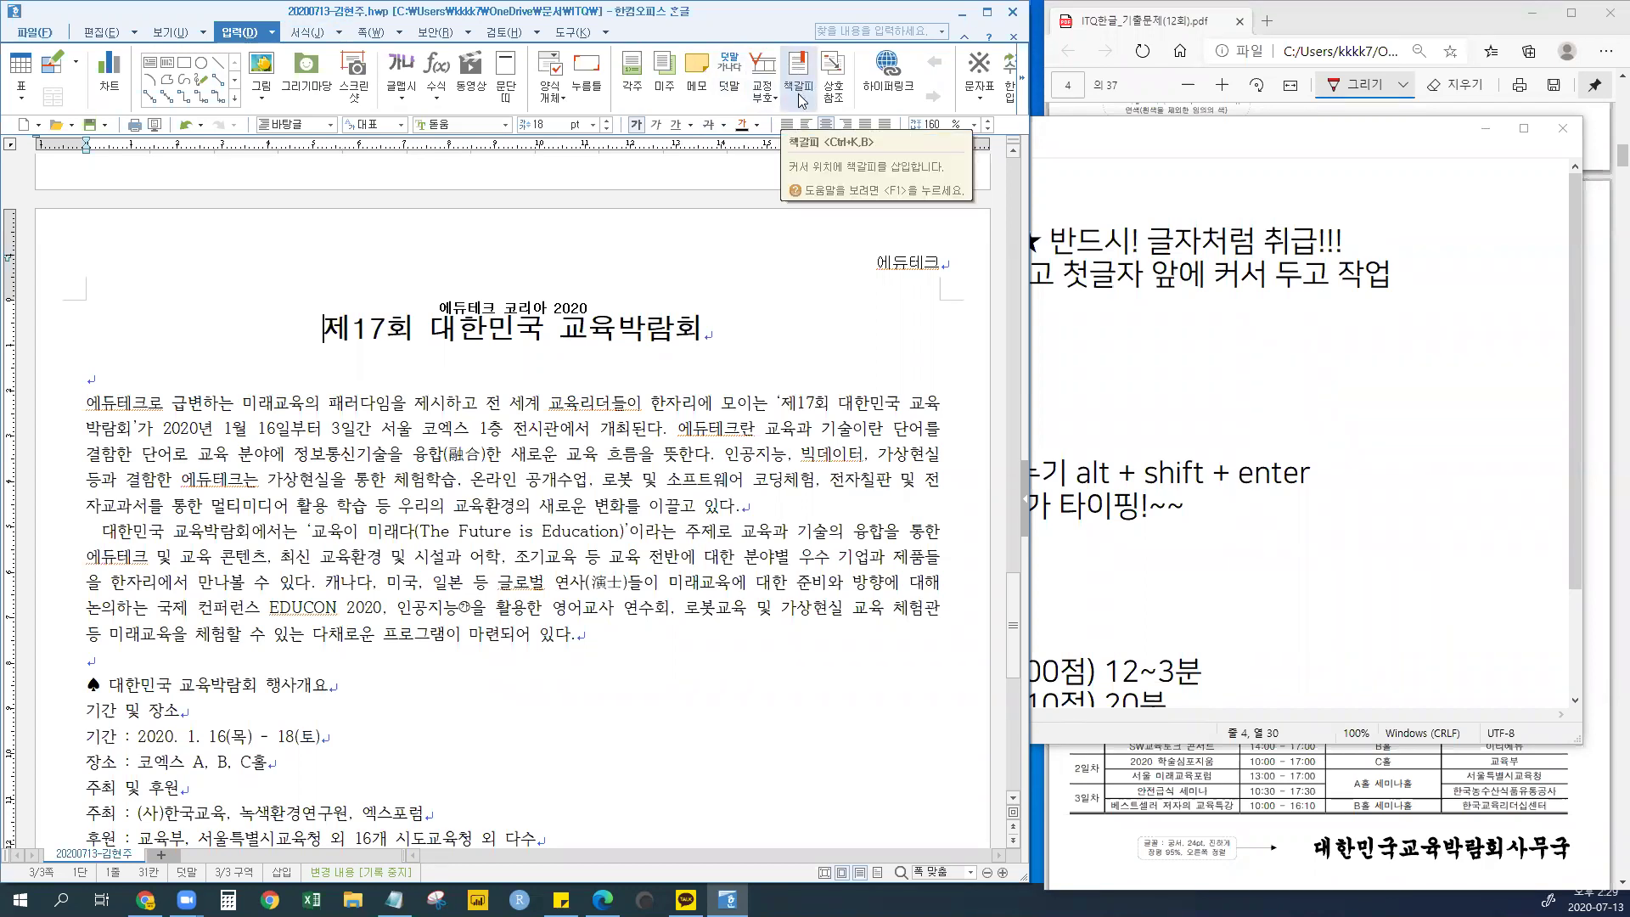
left_click(1486, 129)
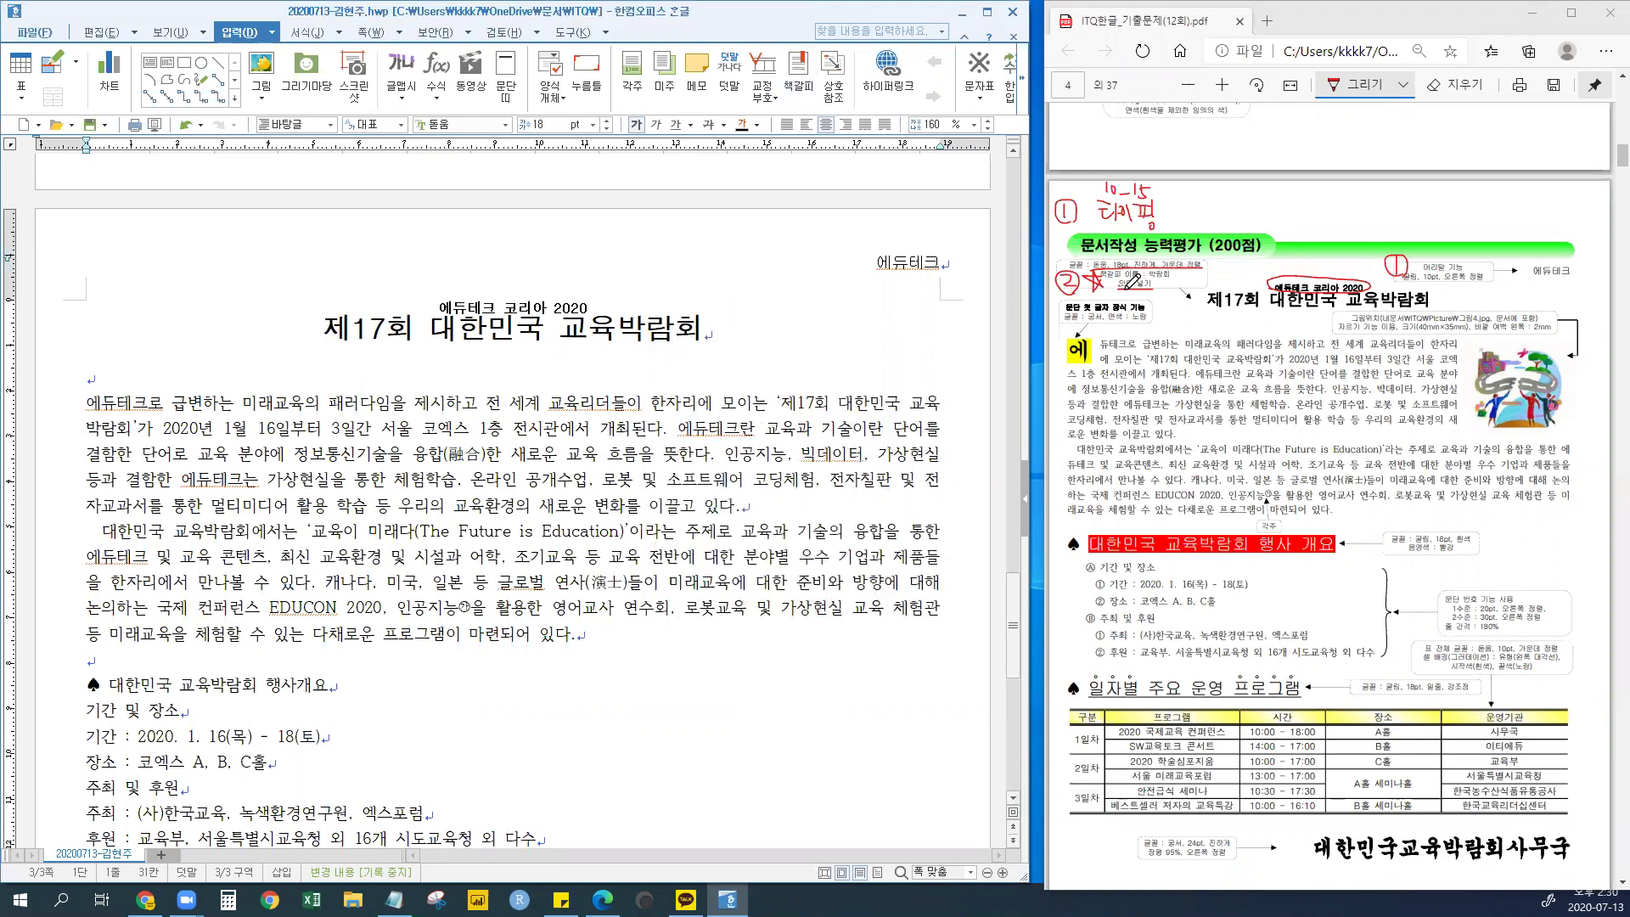
- Circle and shade the ABC주식회사 logo in the PDF's question 4, and underline the hyperlink and 책갈피 requirements in its callout
scroll(1330, 348, "up", 10)
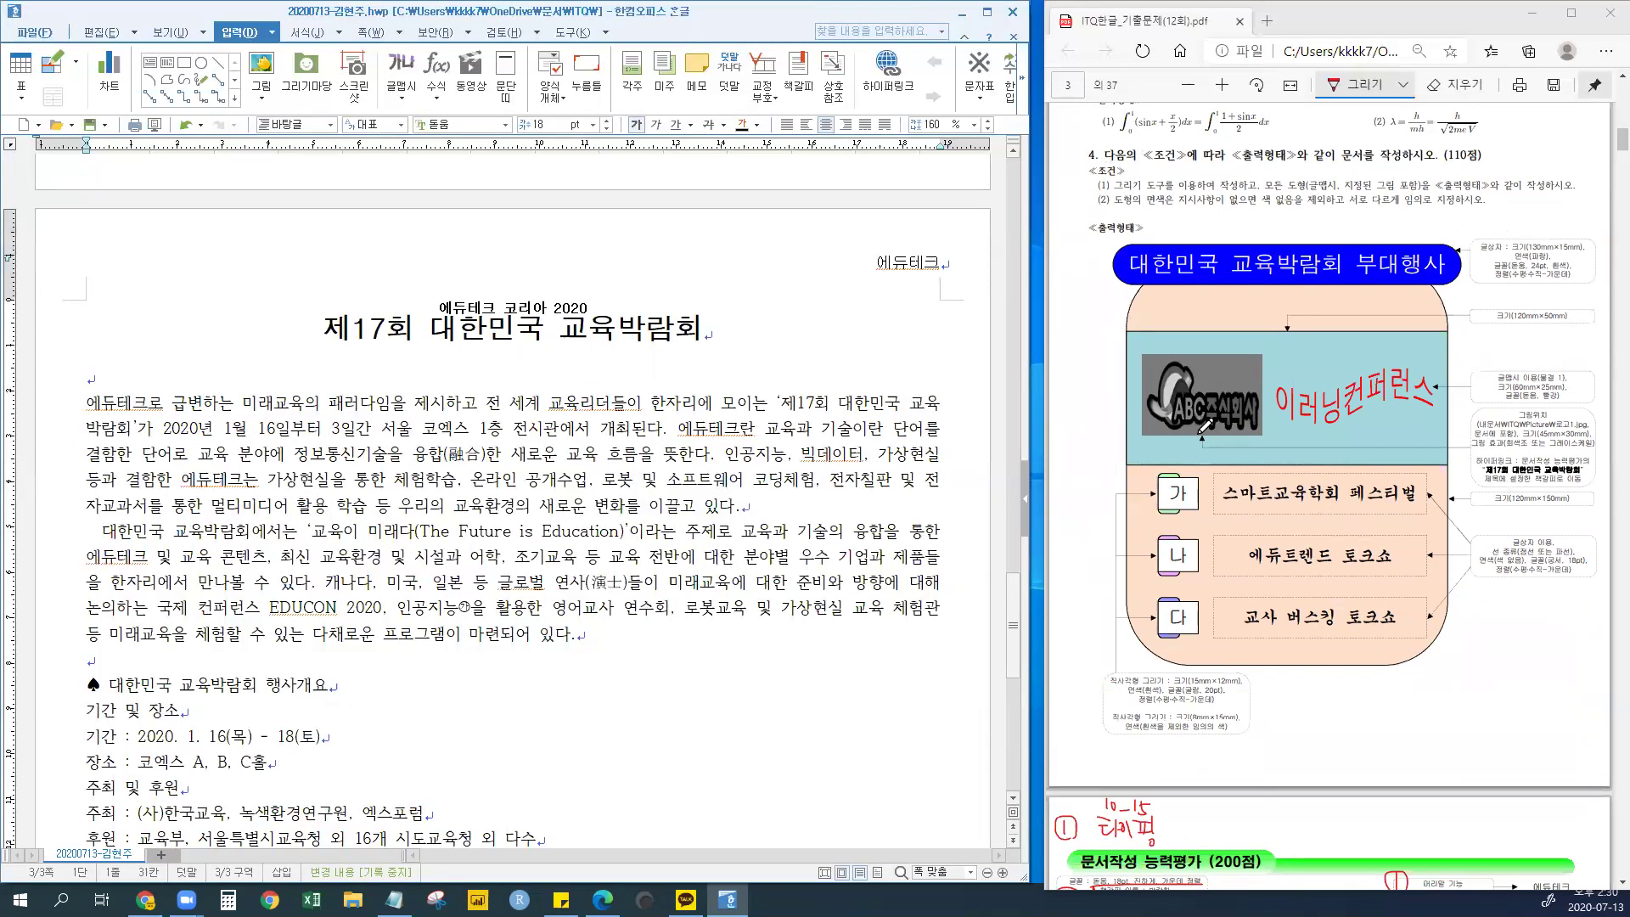
mouse_move(1167, 424)
left_mouse_down()
mouse_move(1236, 434)
mouse_move(1166, 349)
mouse_move(1175, 435)
mouse_move(1186, 420)
left_mouse_up()
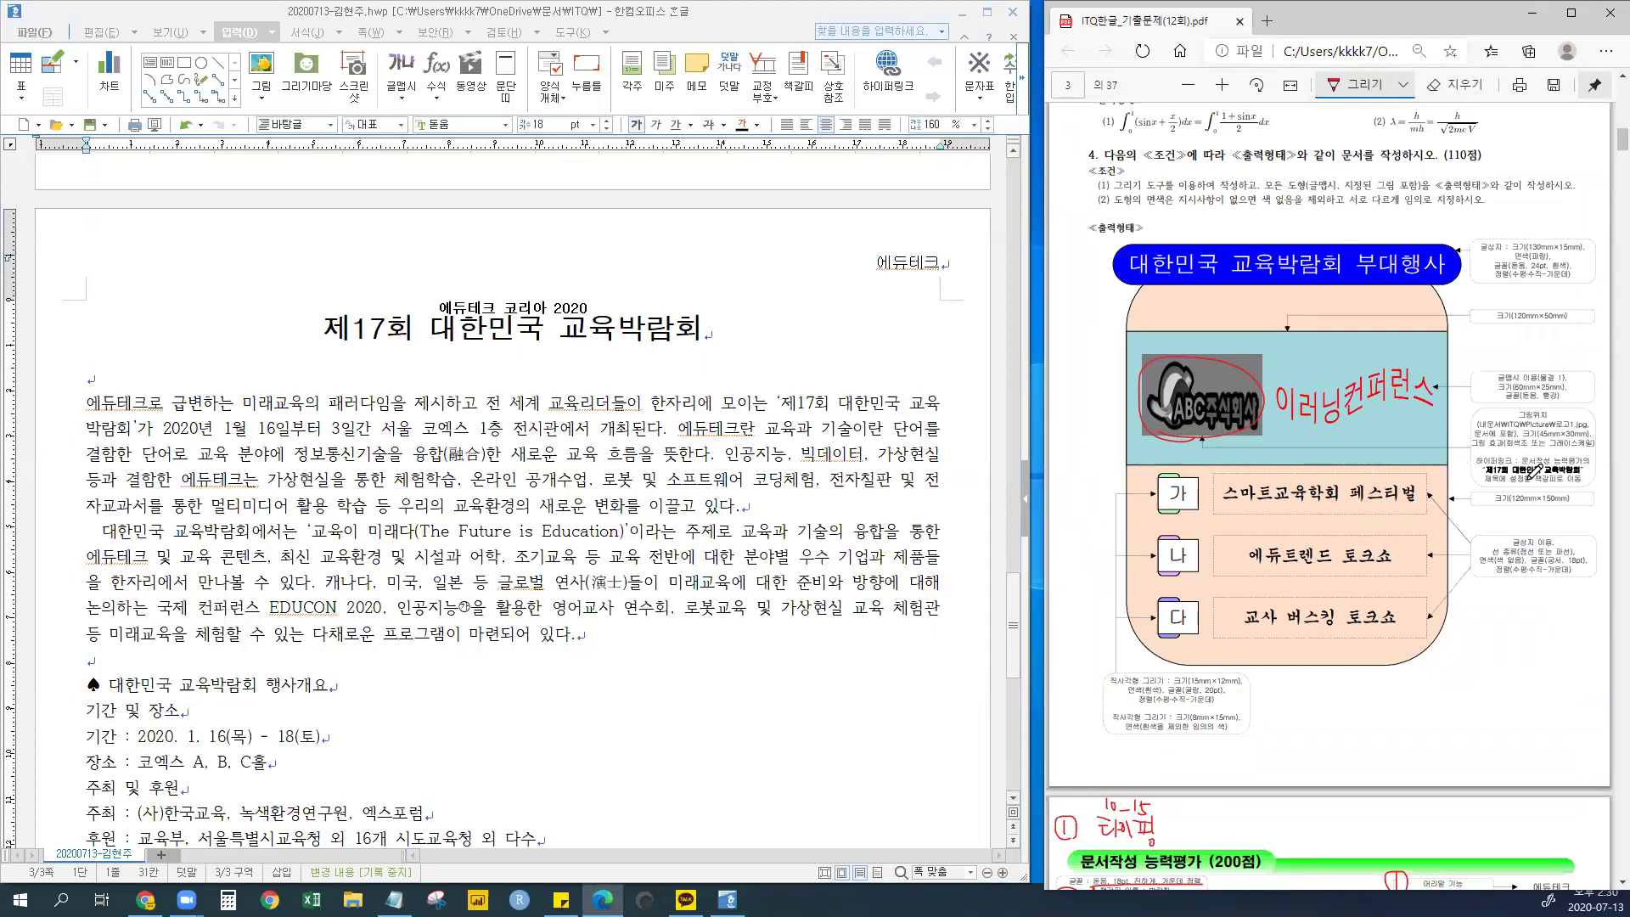
left_click_drag(1479, 464, 1596, 465)
mouse_move(1486, 472)
left_mouse_down()
mouse_move(1595, 472)
mouse_move(1487, 480)
mouse_move(1498, 489)
left_mouse_up()
left_click_drag(401, 331, 650, 340)
left_click(303, 332)
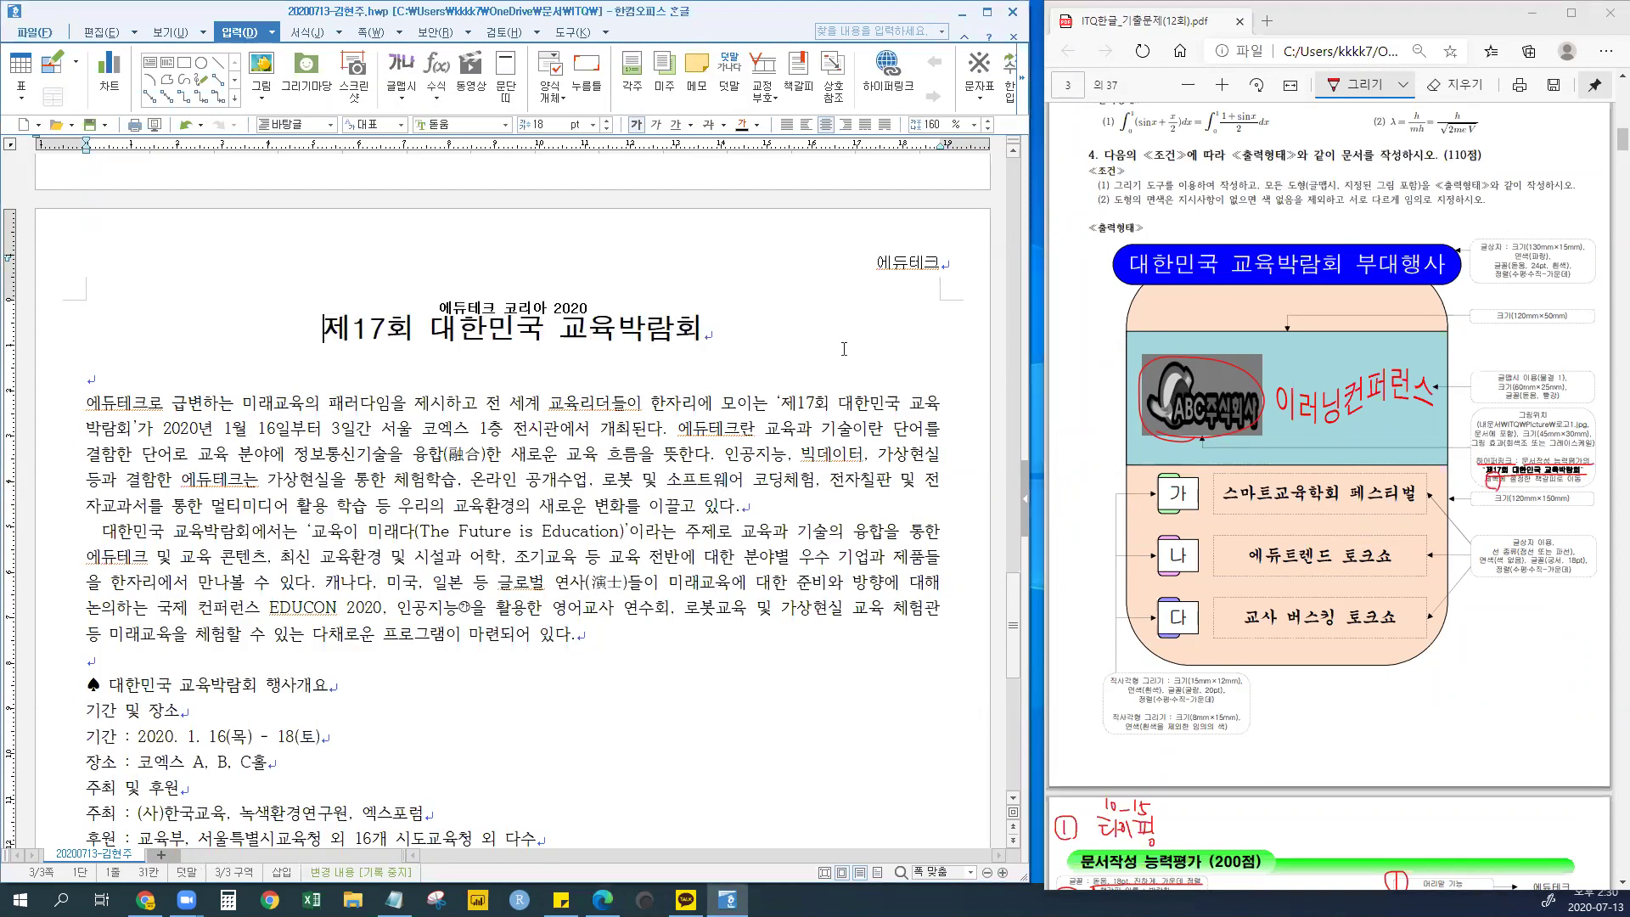
left_click(1556, 478)
left_click_drag(1528, 483, 1584, 482)
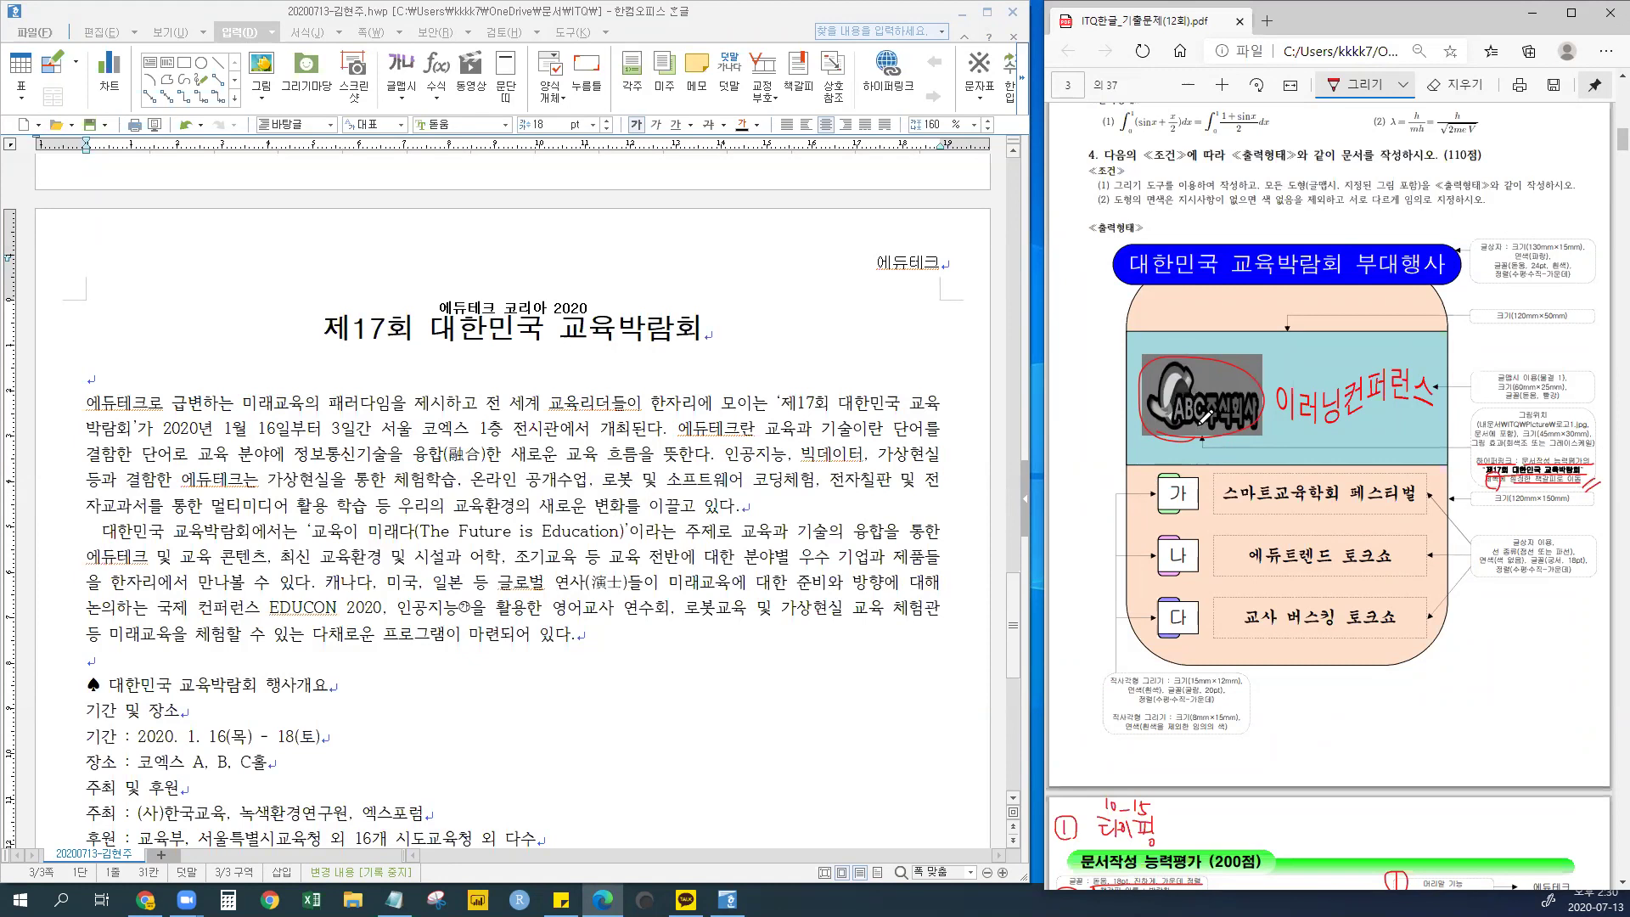
mouse_move(1190, 387)
left_mouse_down()
mouse_move(1203, 427)
mouse_move(1246, 371)
left_mouse_up()
- Circle the start of the title "제17회 대한민국 교육박람회" on the PDF's 문서작성 능력평가 page
scroll(1249, 364, "down", 10)
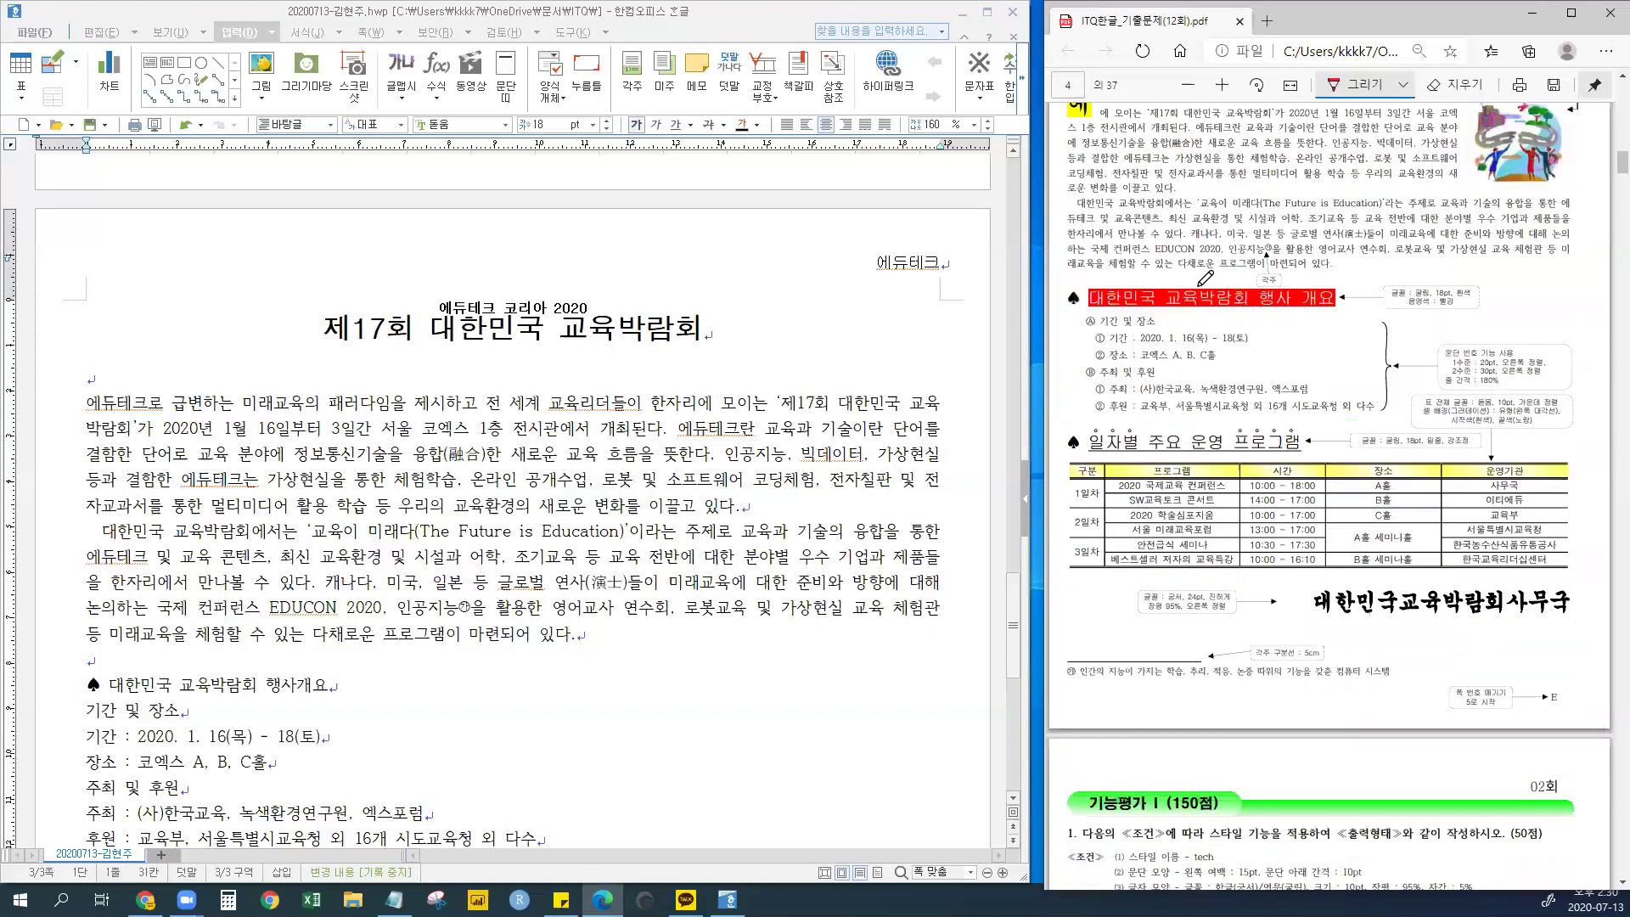
scroll(1214, 299, "up", 4)
mouse_move(1209, 306)
left_mouse_down()
mouse_move(1197, 293)
mouse_move(1212, 310)
mouse_move(1197, 297)
mouse_move(1212, 295)
left_mouse_up()
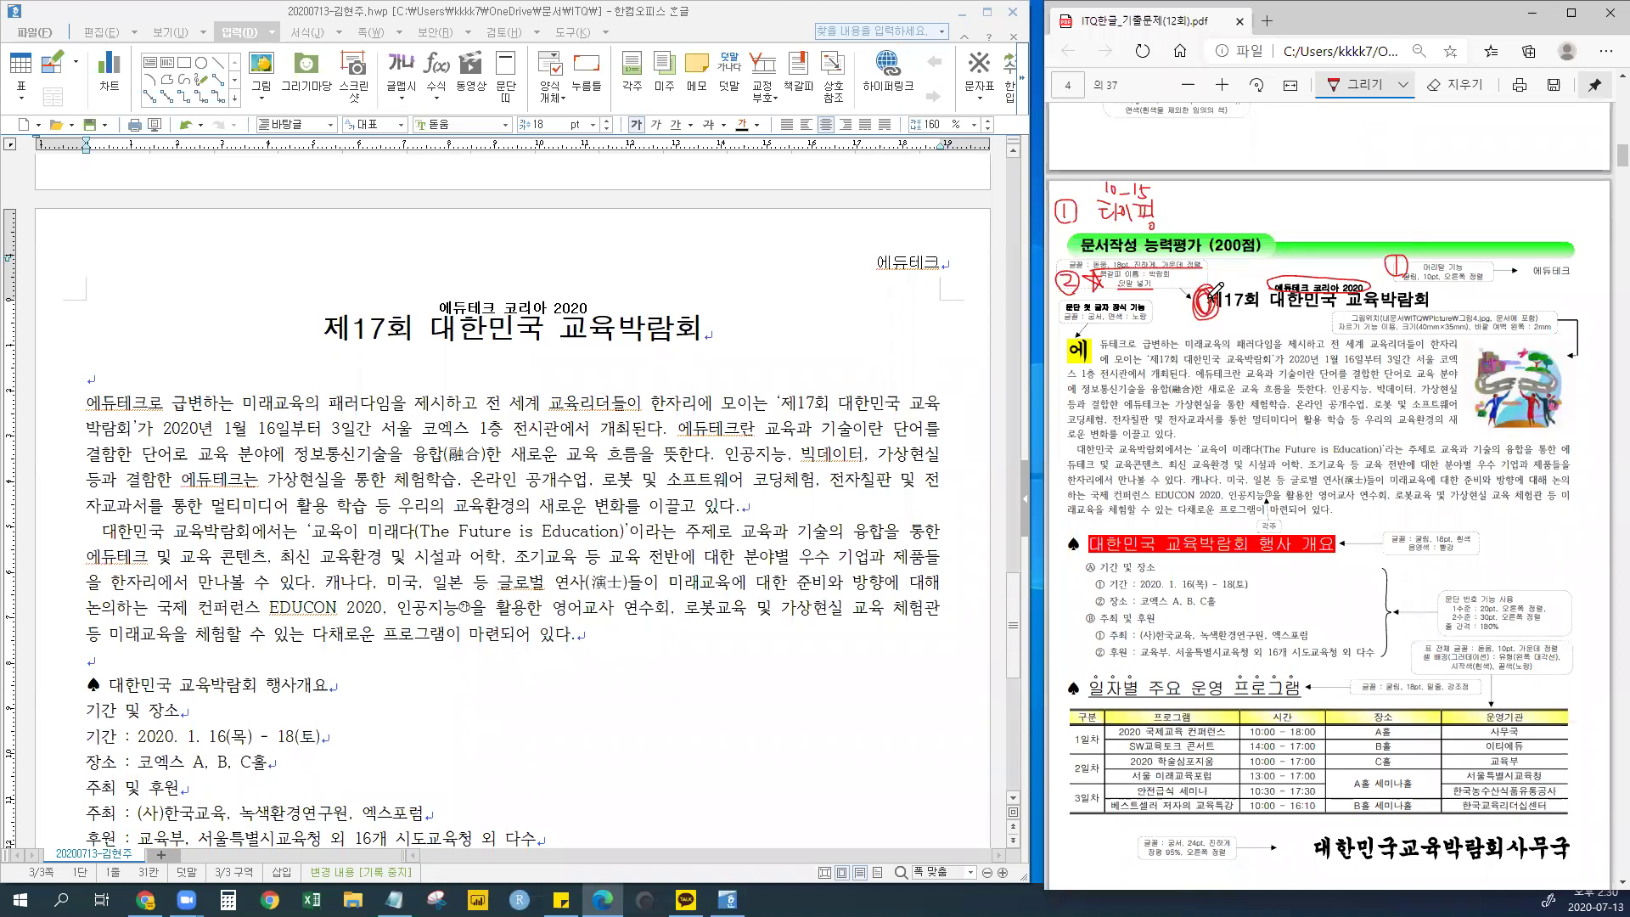
- Follow links in a new browser tab from NAVER to its news and a real-estate policy article, then go back to the exam PDF
left_click(1268, 21)
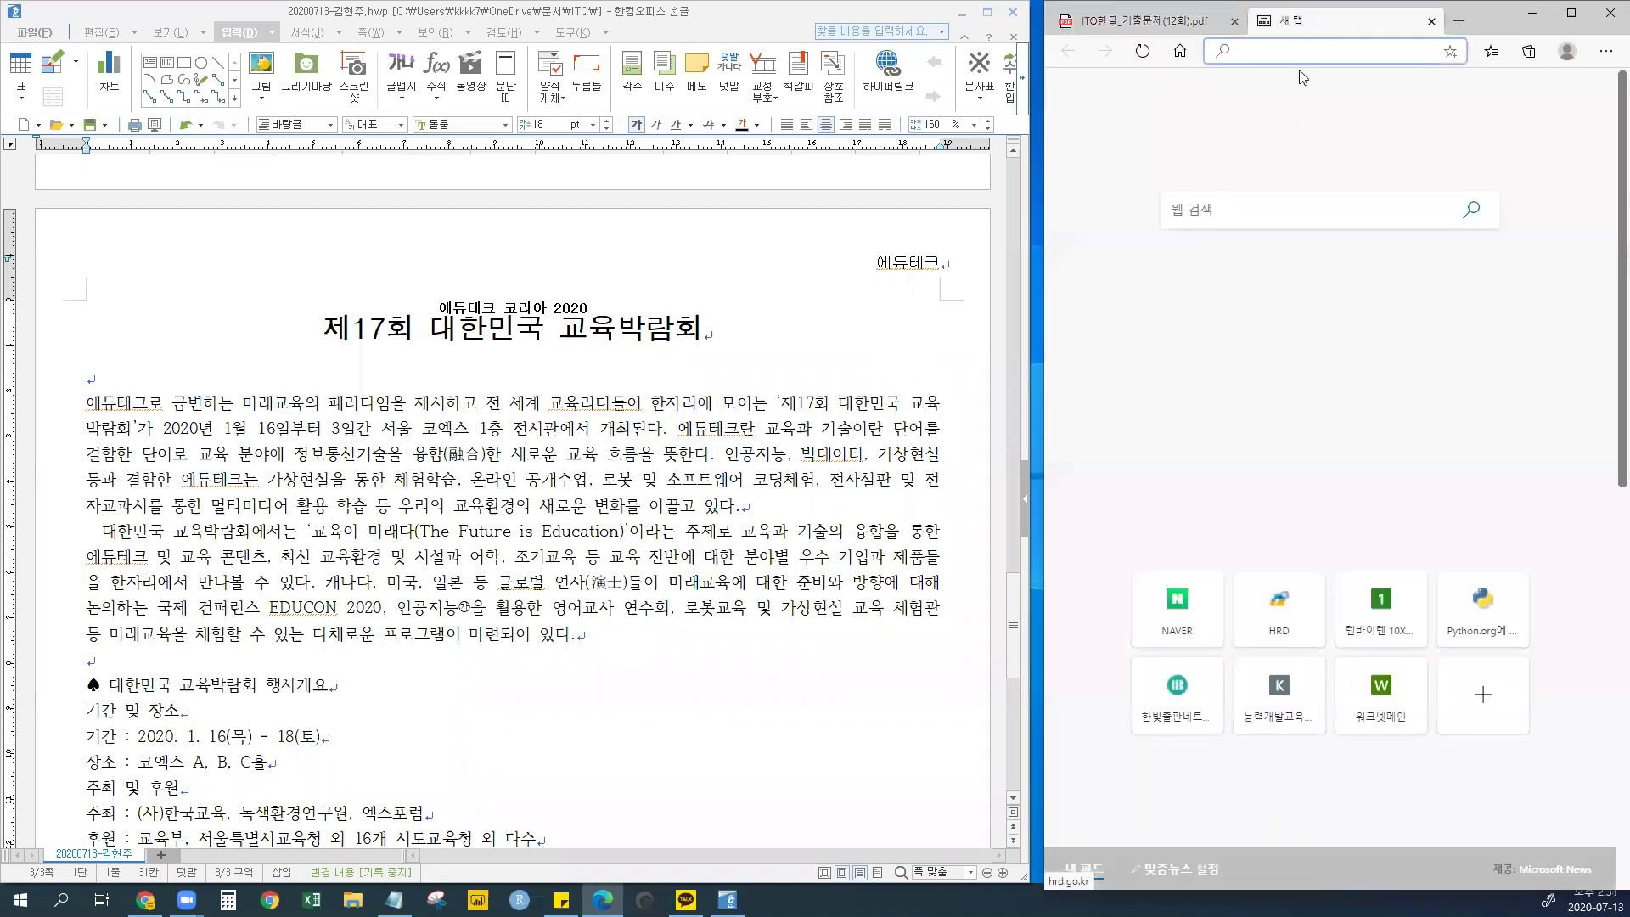
scroll(1197, 424, "down", 1)
left_click(1158, 497)
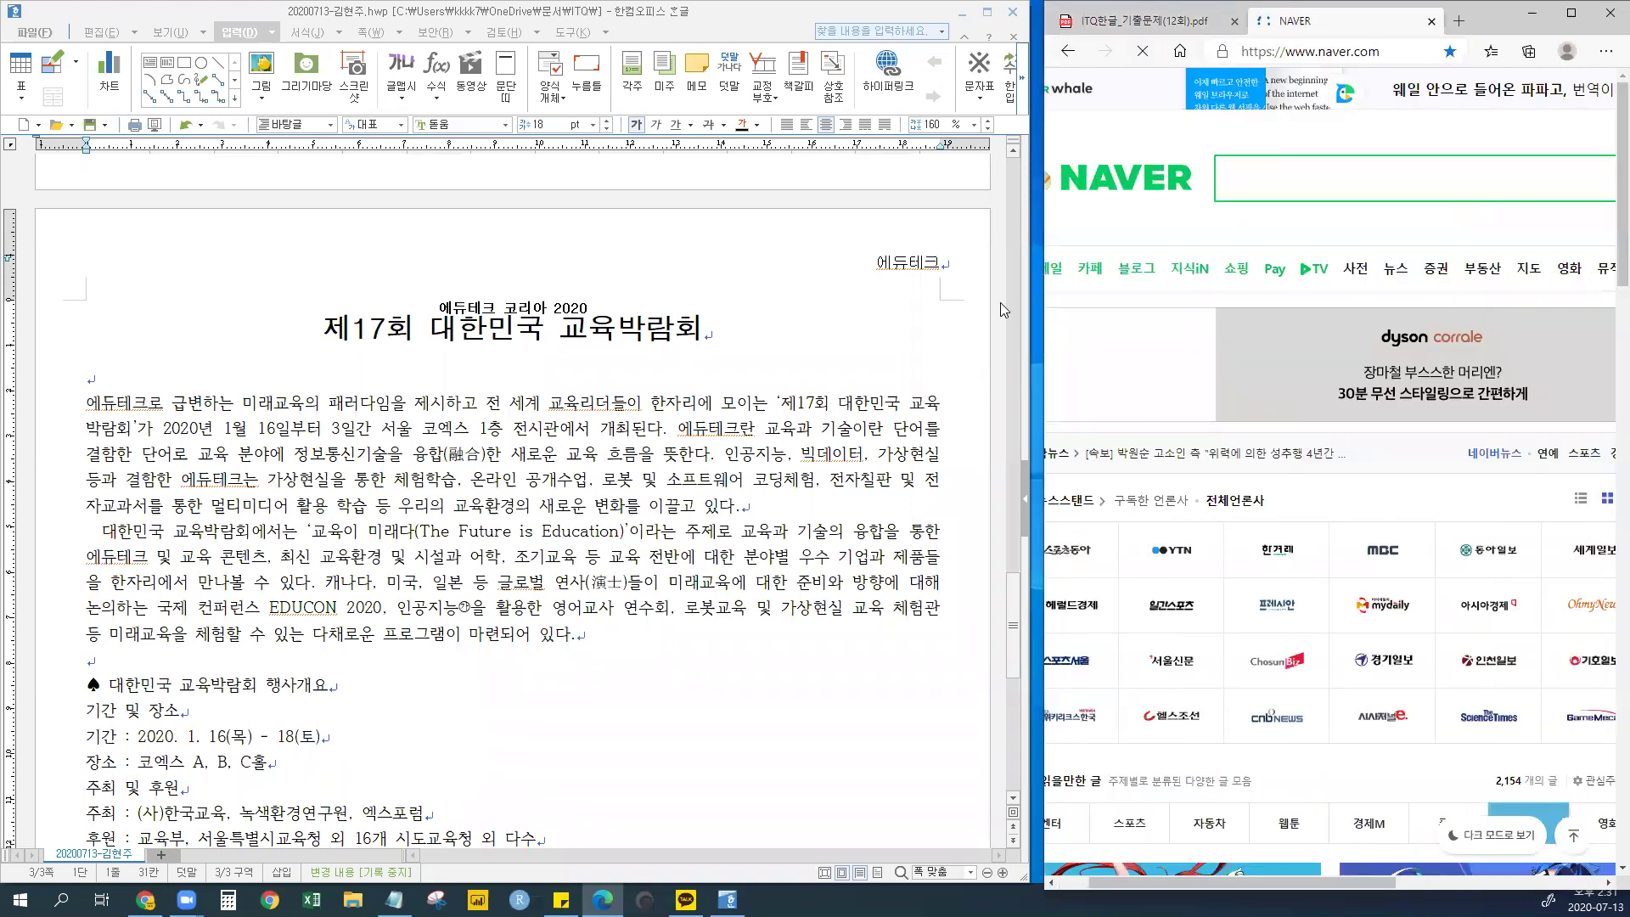
left_click_drag(1042, 307, 1003, 308)
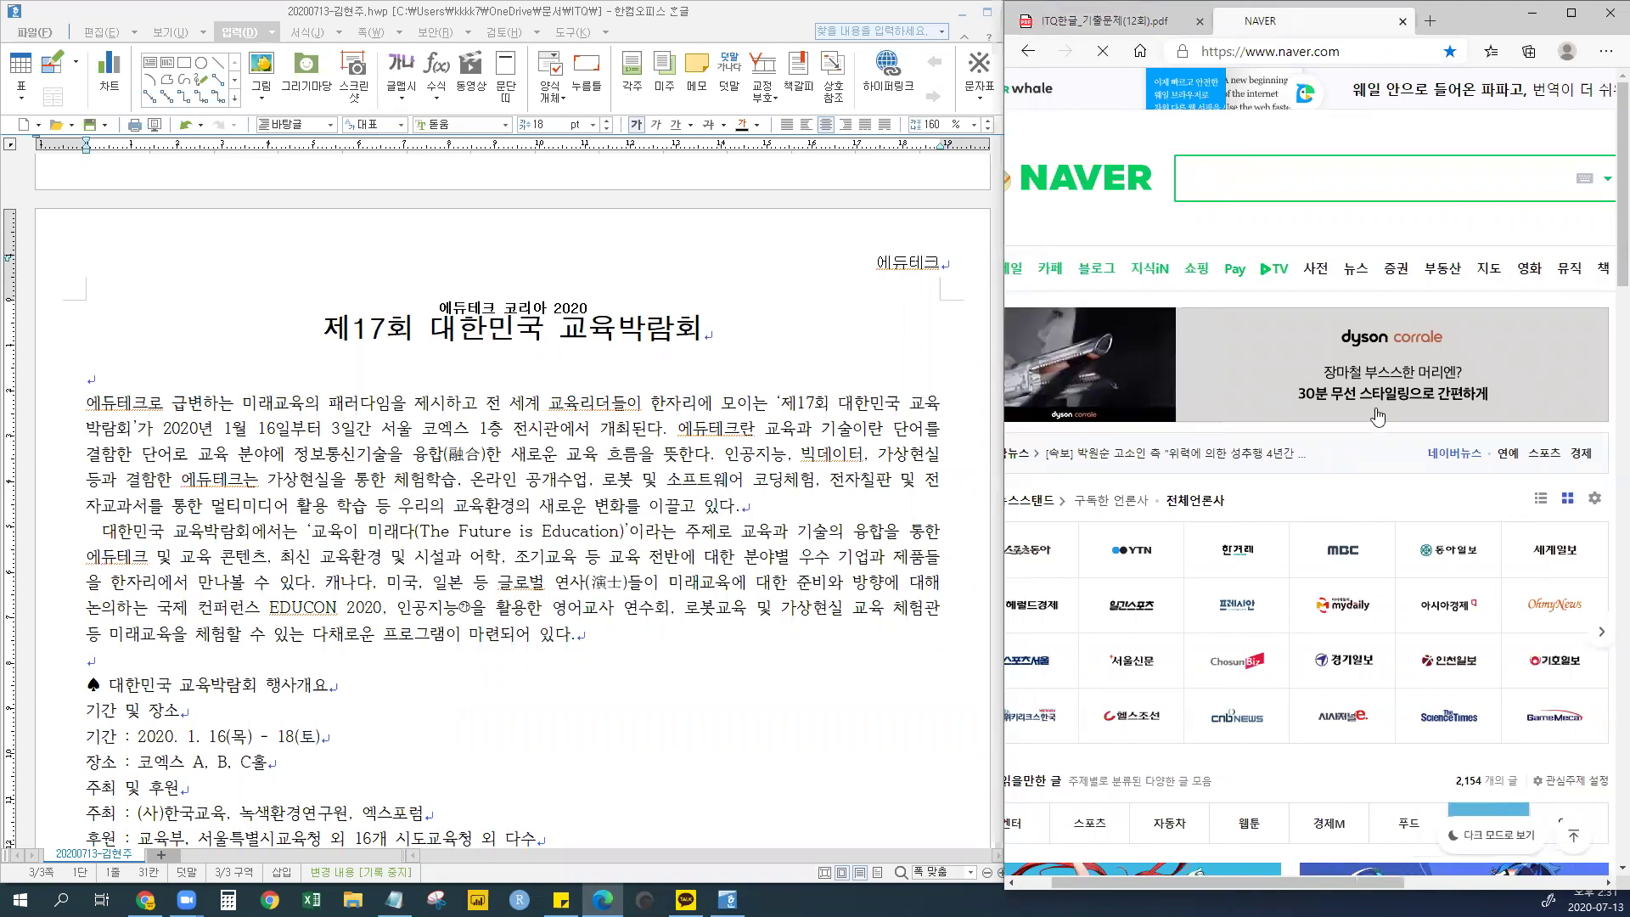
left_click(1352, 270)
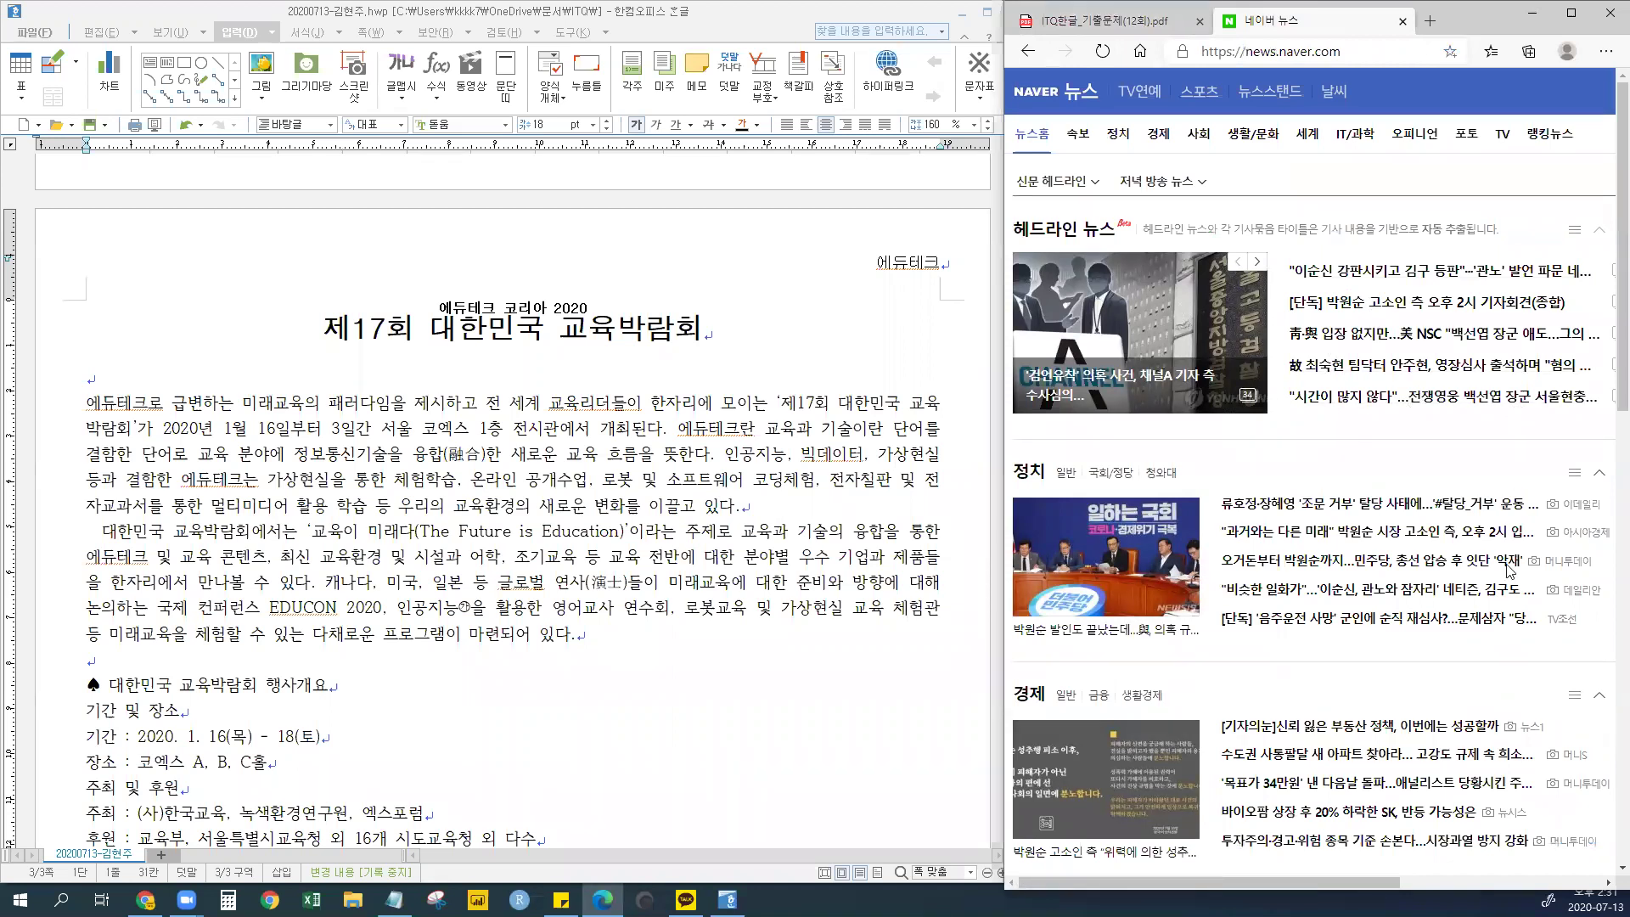
left_click(1311, 728)
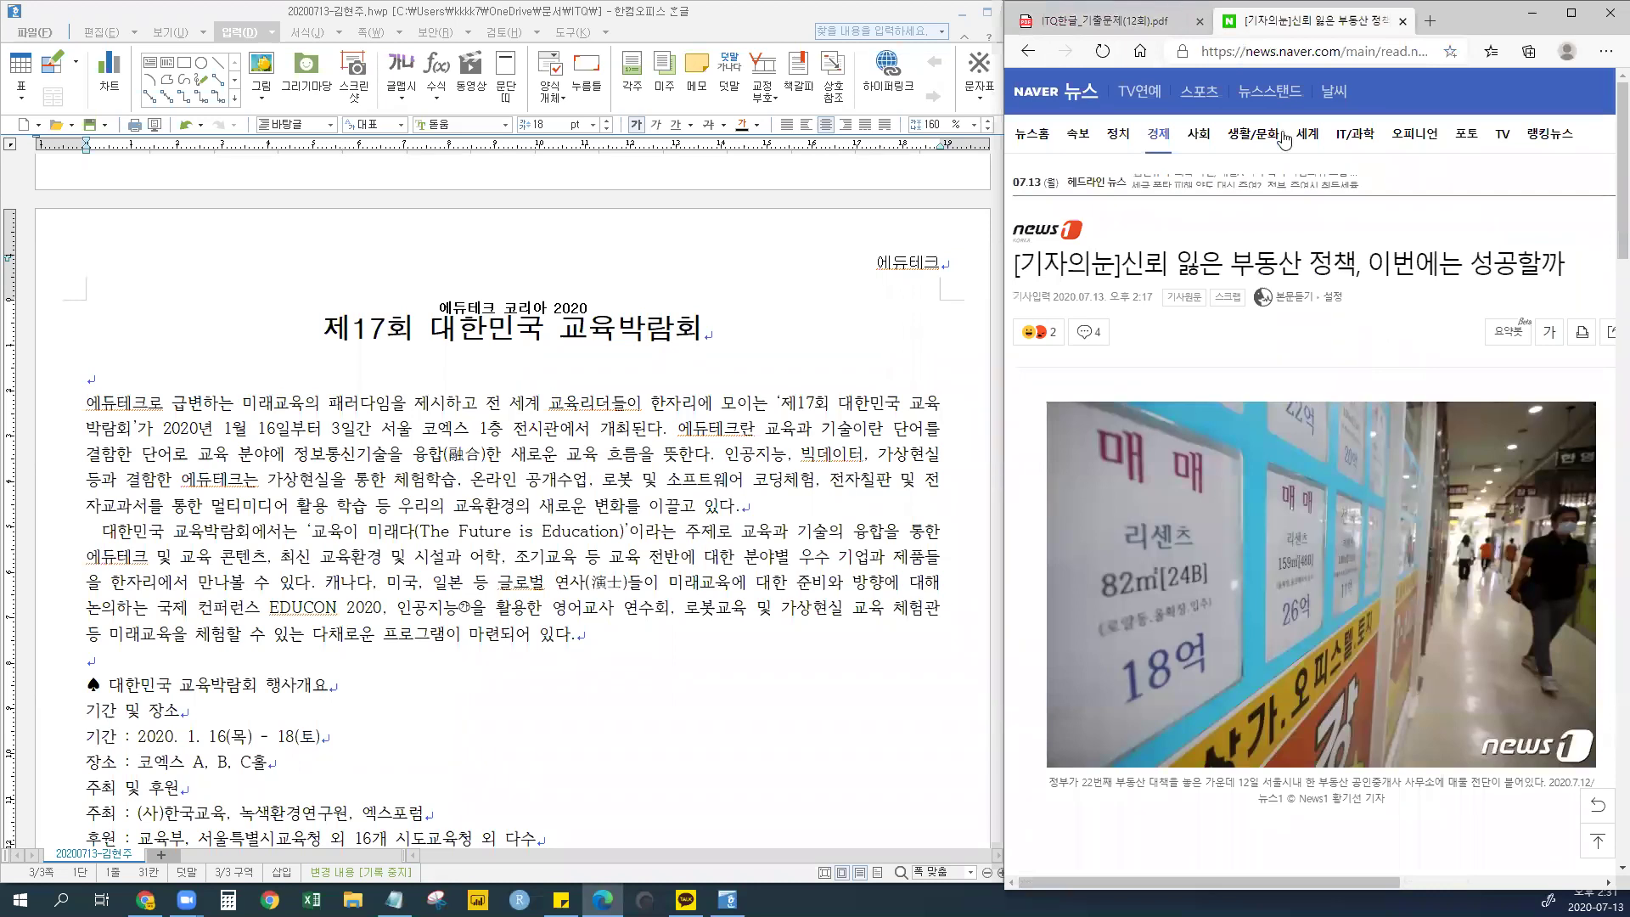
left_click(1142, 18)
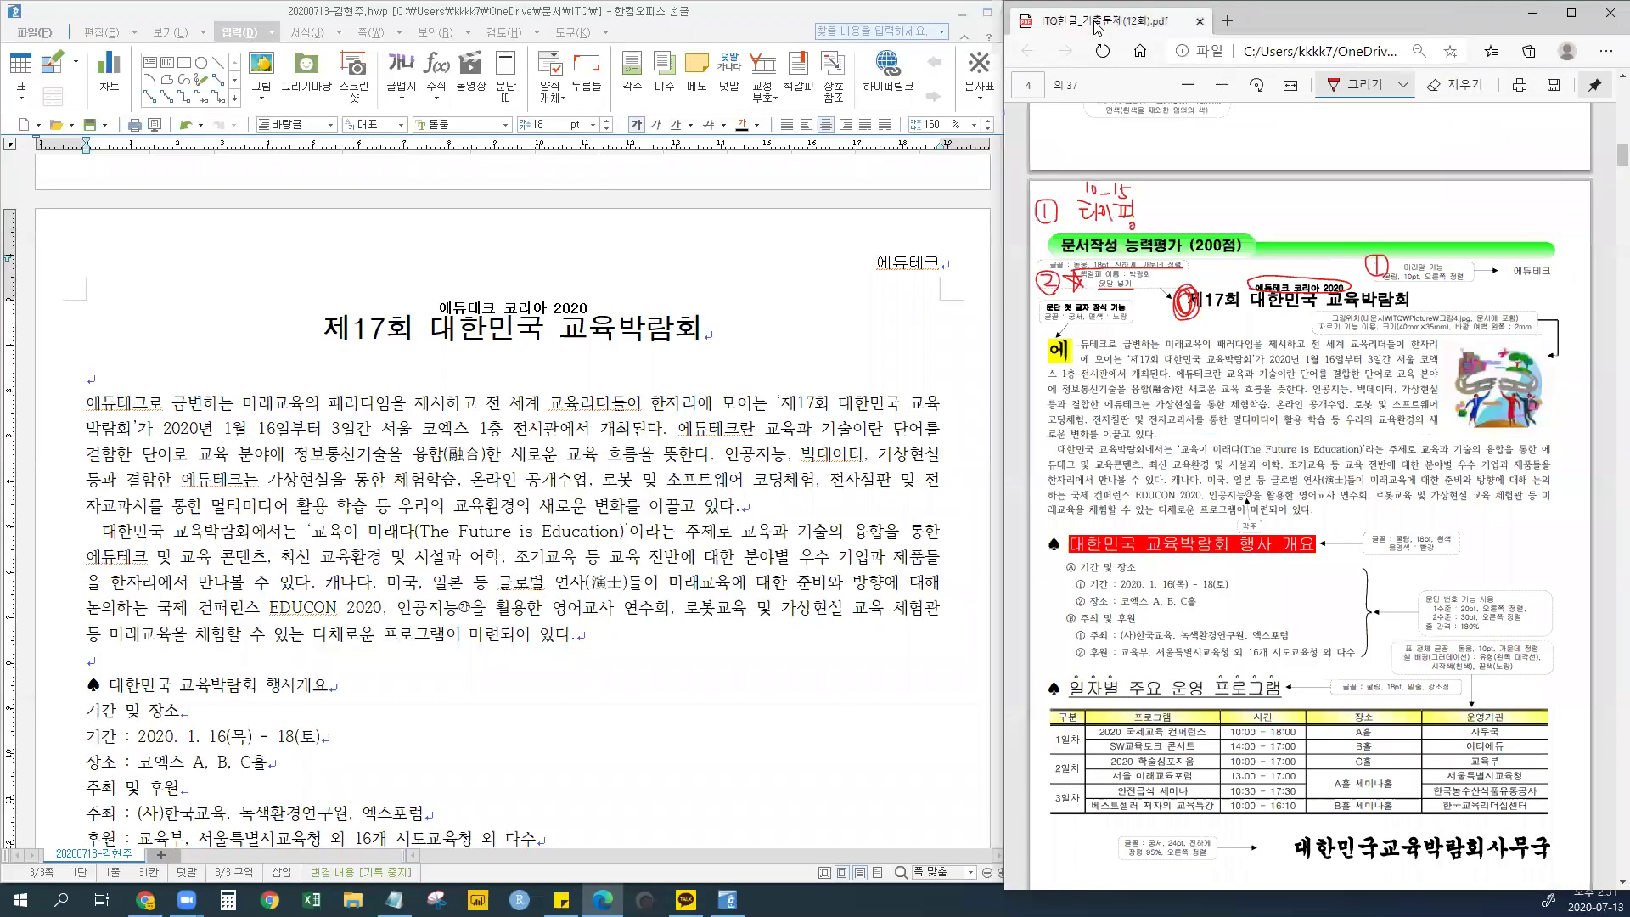
- Insert a bookmark named 박람회 before the first letter of the title "제17회 대한민국 교육박람회"
scroll(1364, 371, "up", 6)
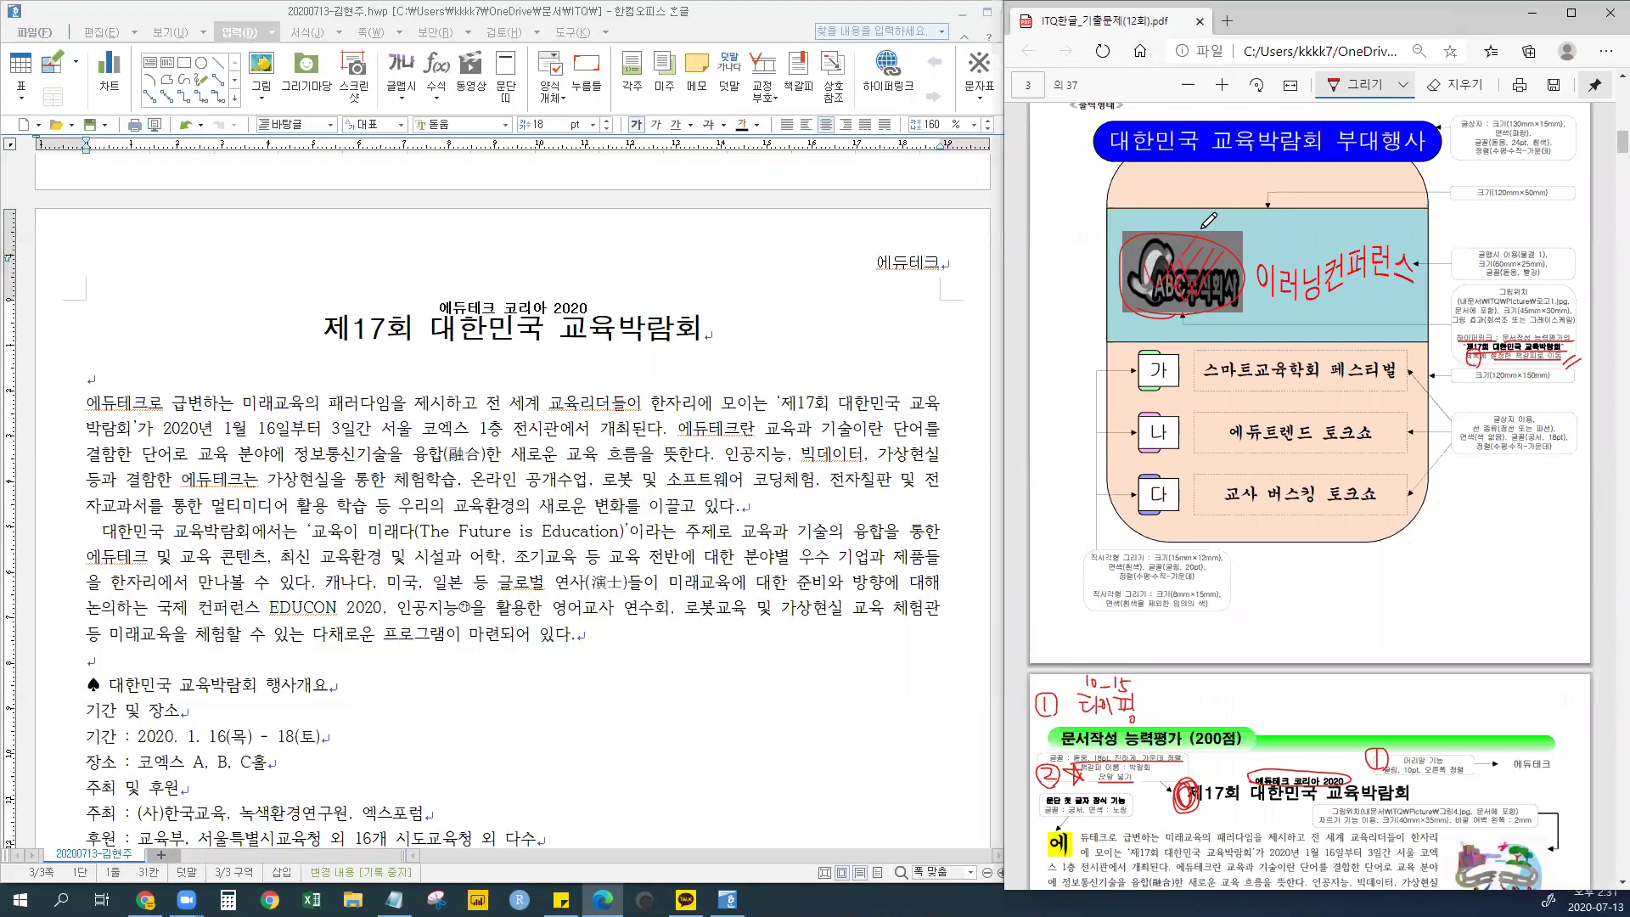
scroll(1236, 391, "down", 5)
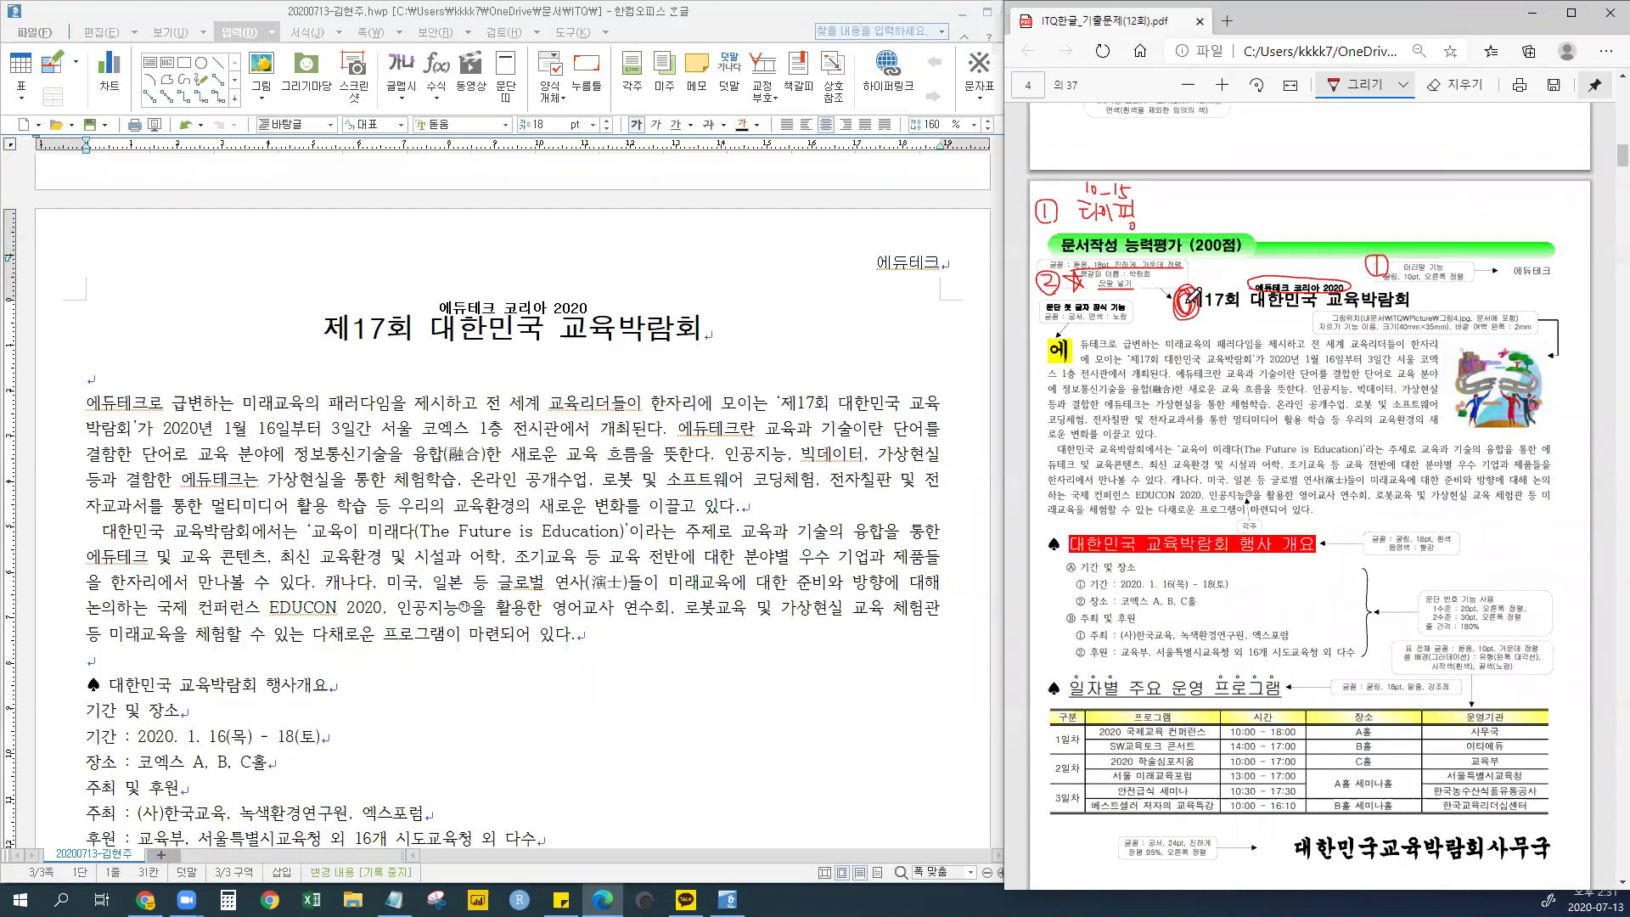
left_click(327, 332)
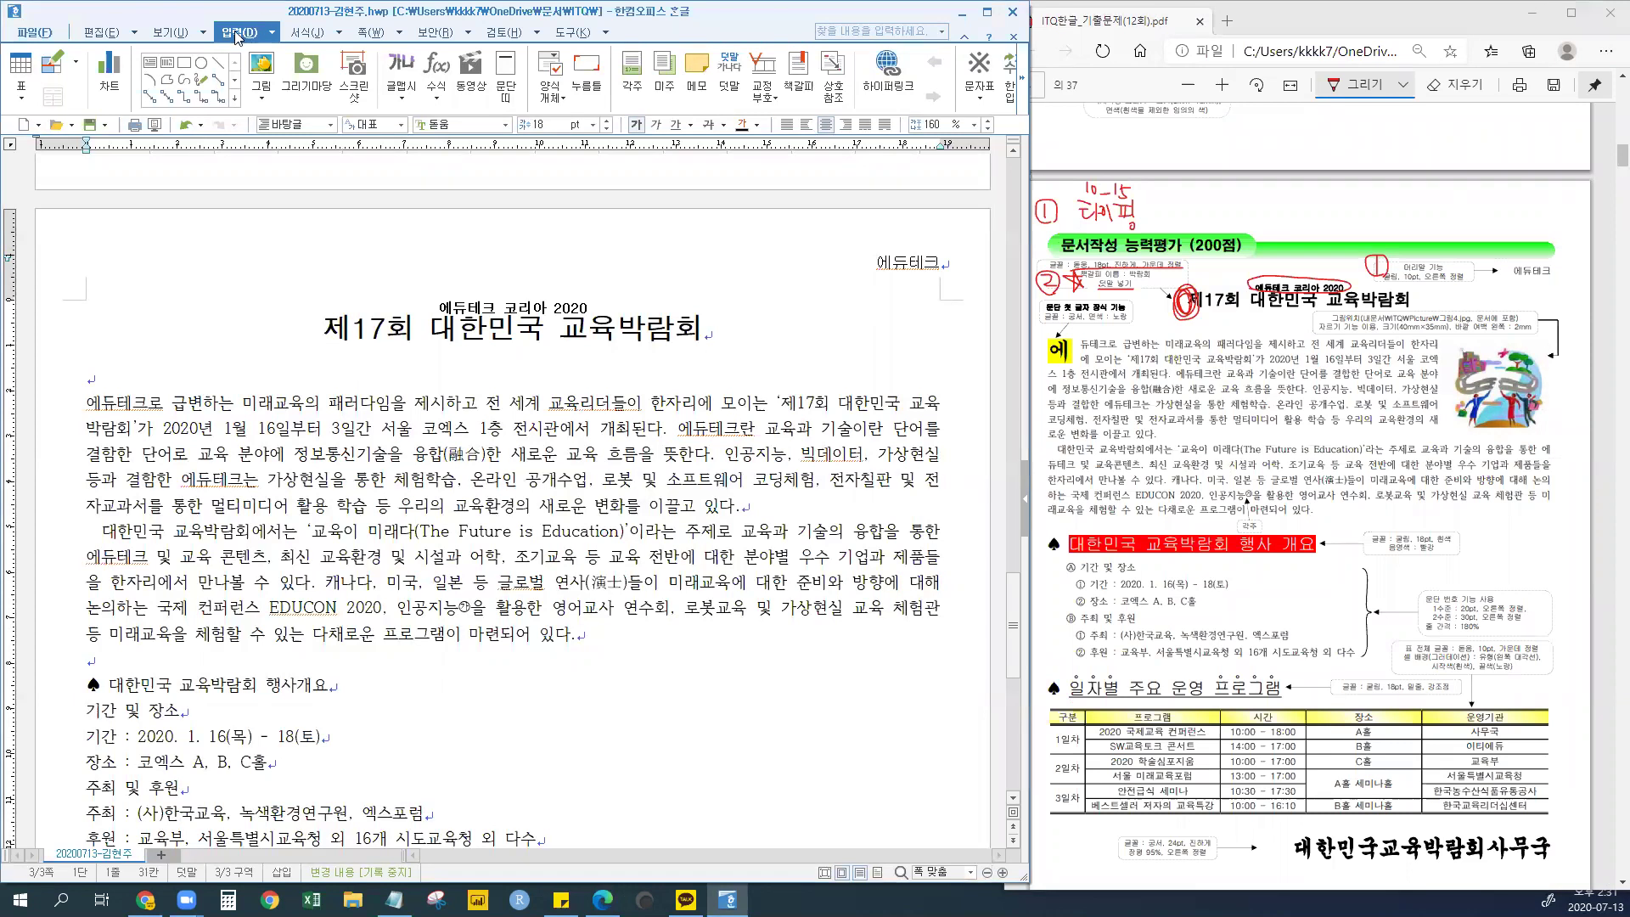
left_click(808, 91)
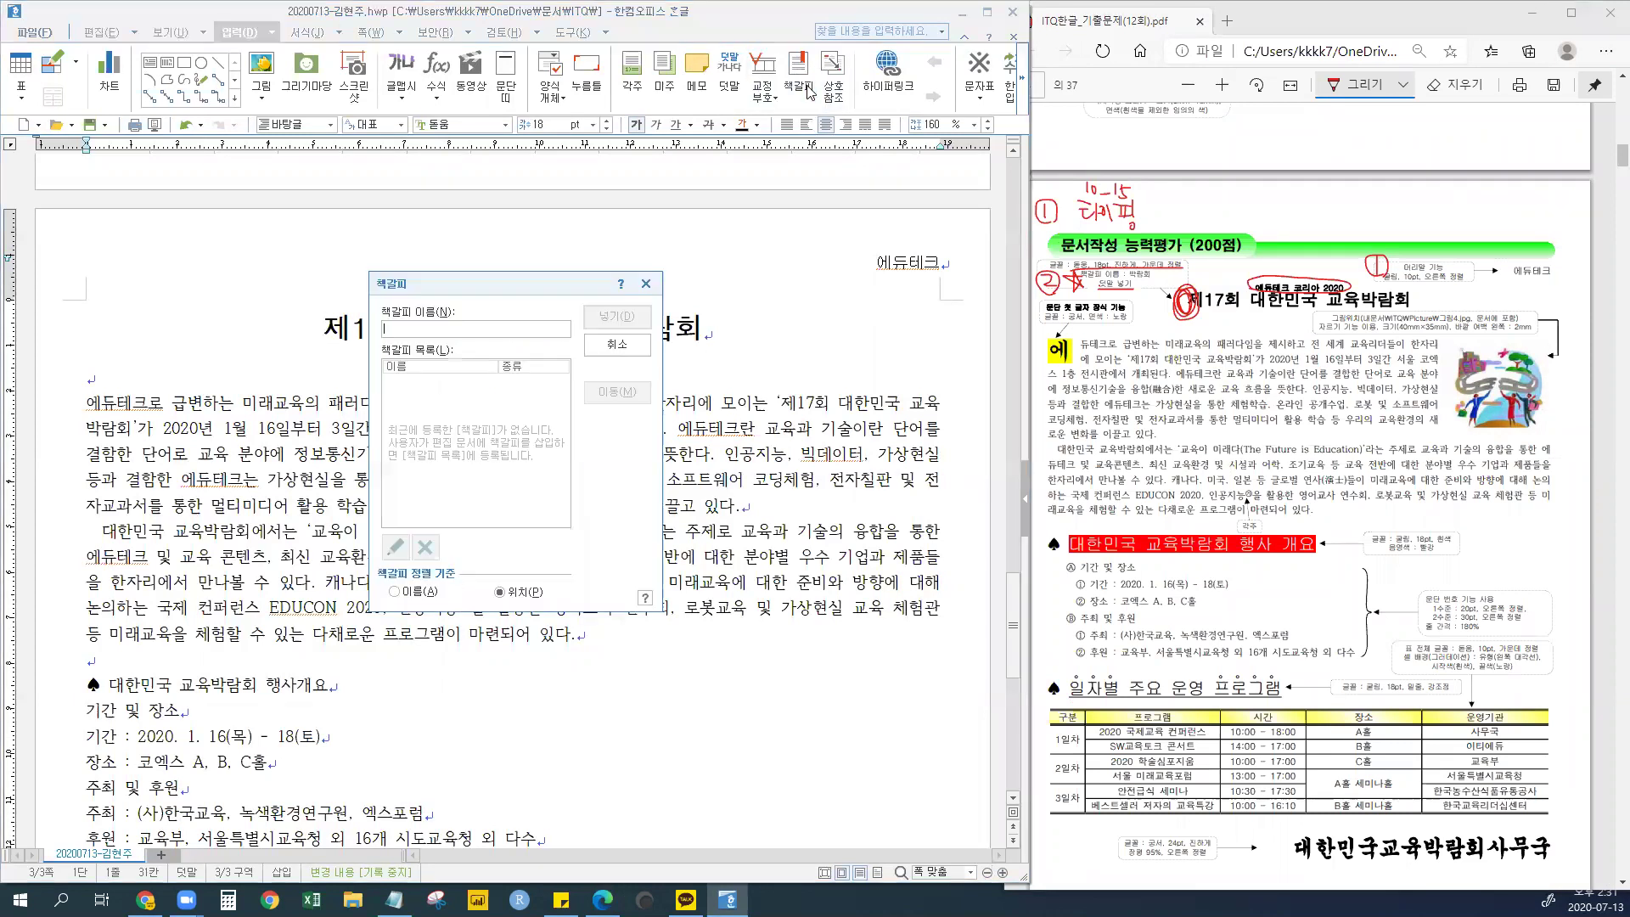
left_click_drag(481, 289, 726, 286)
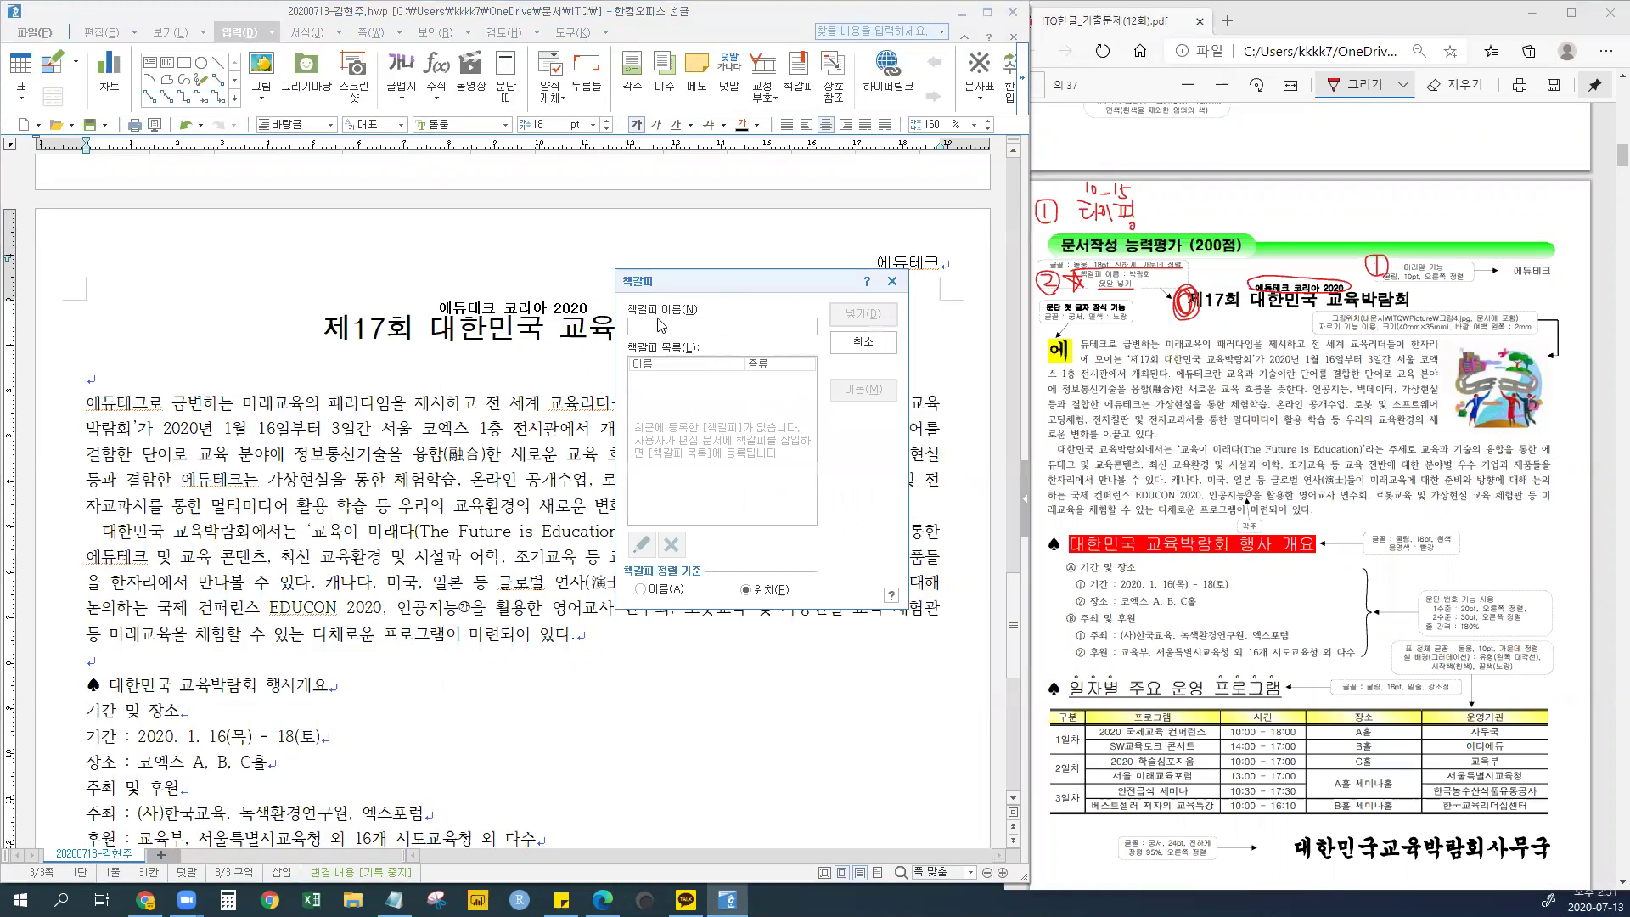
left_click(1155, 277)
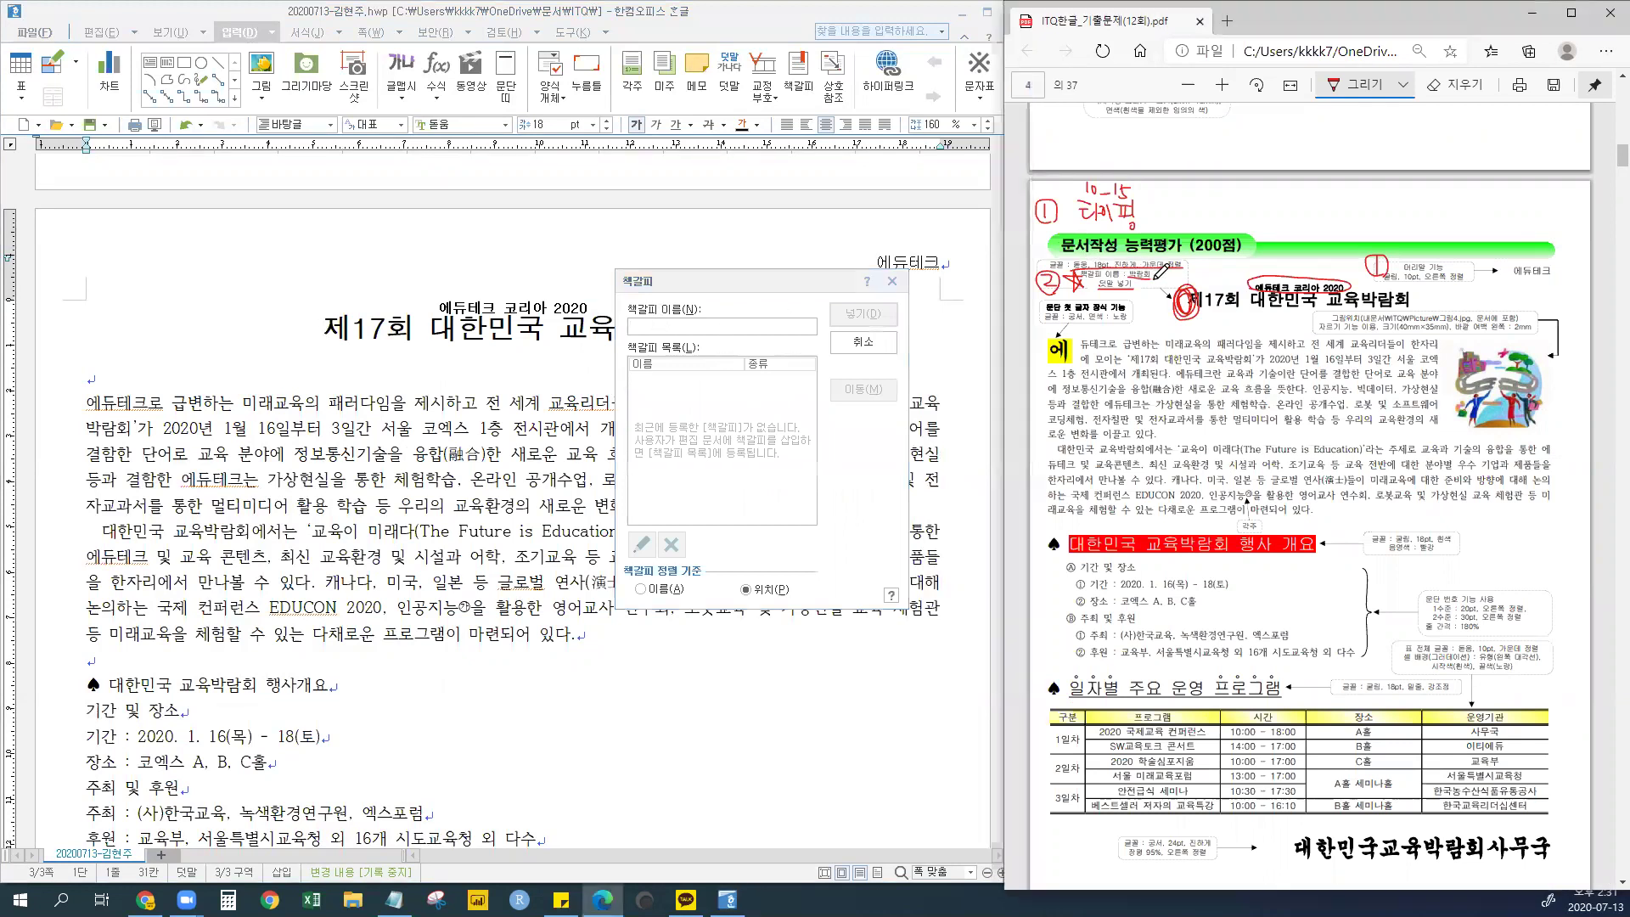
left_click(715, 327)
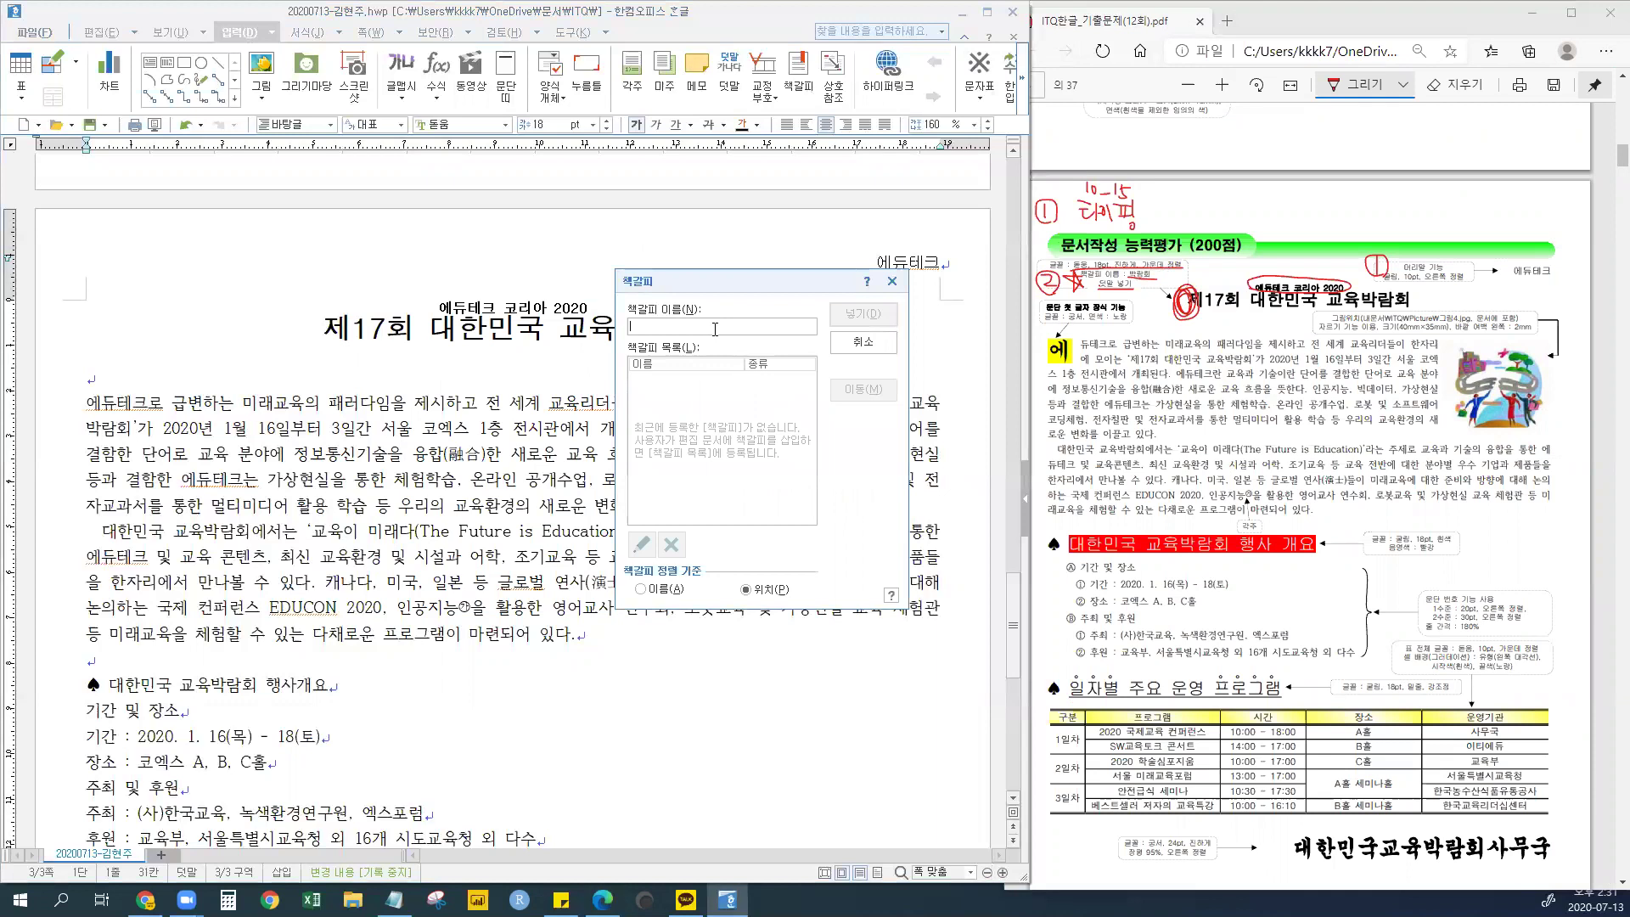
type("박람회")
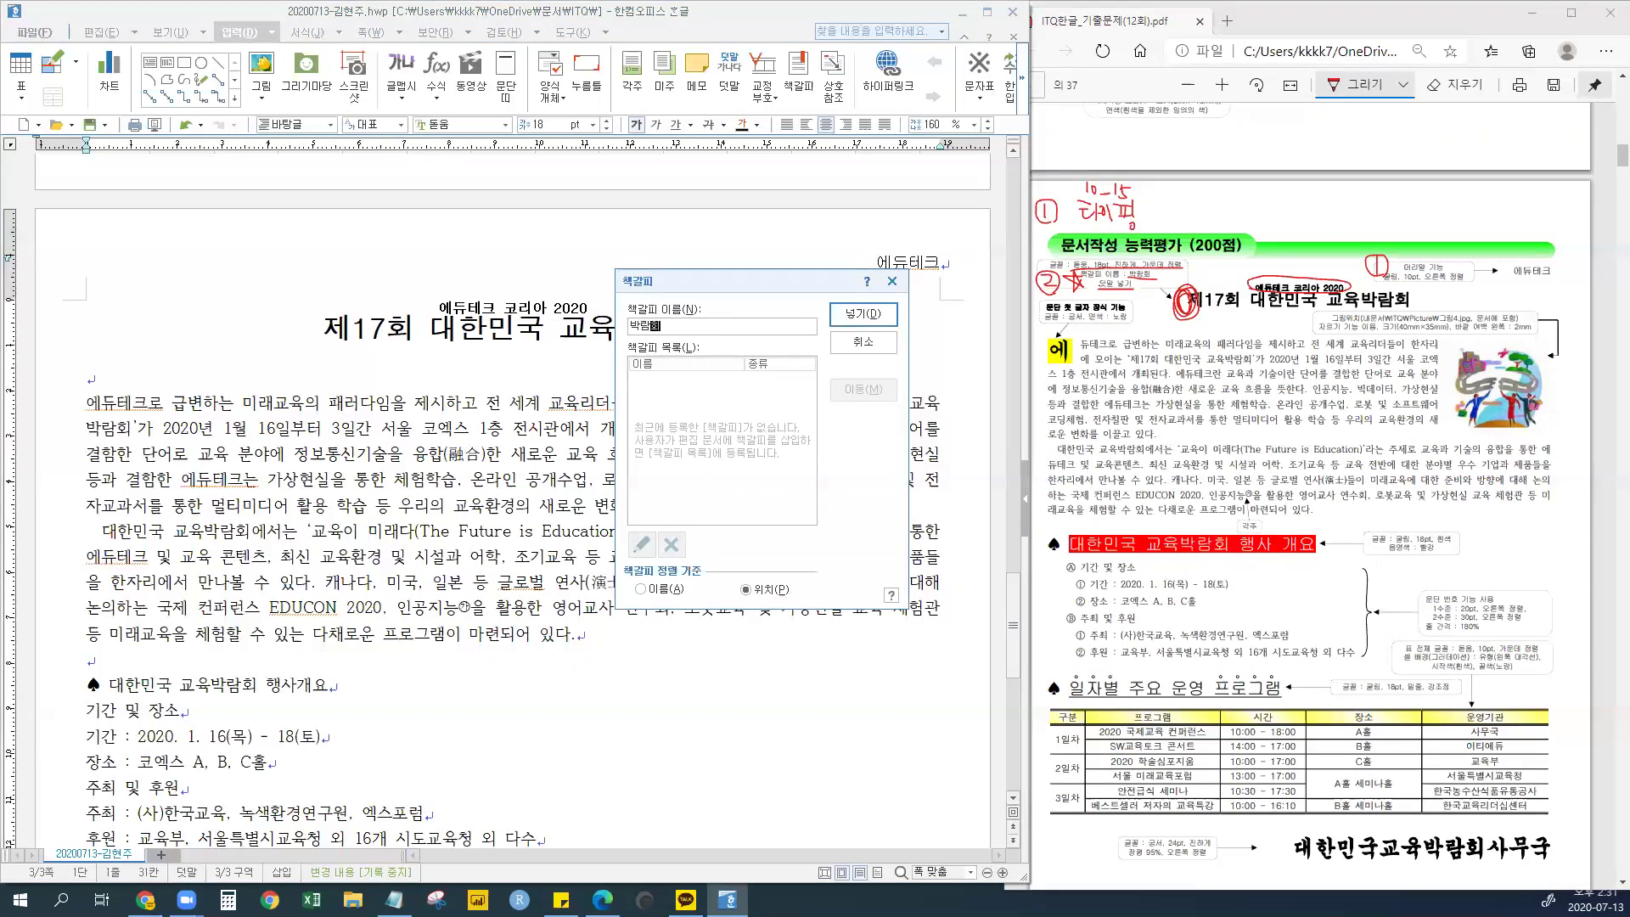
left_click(861, 314)
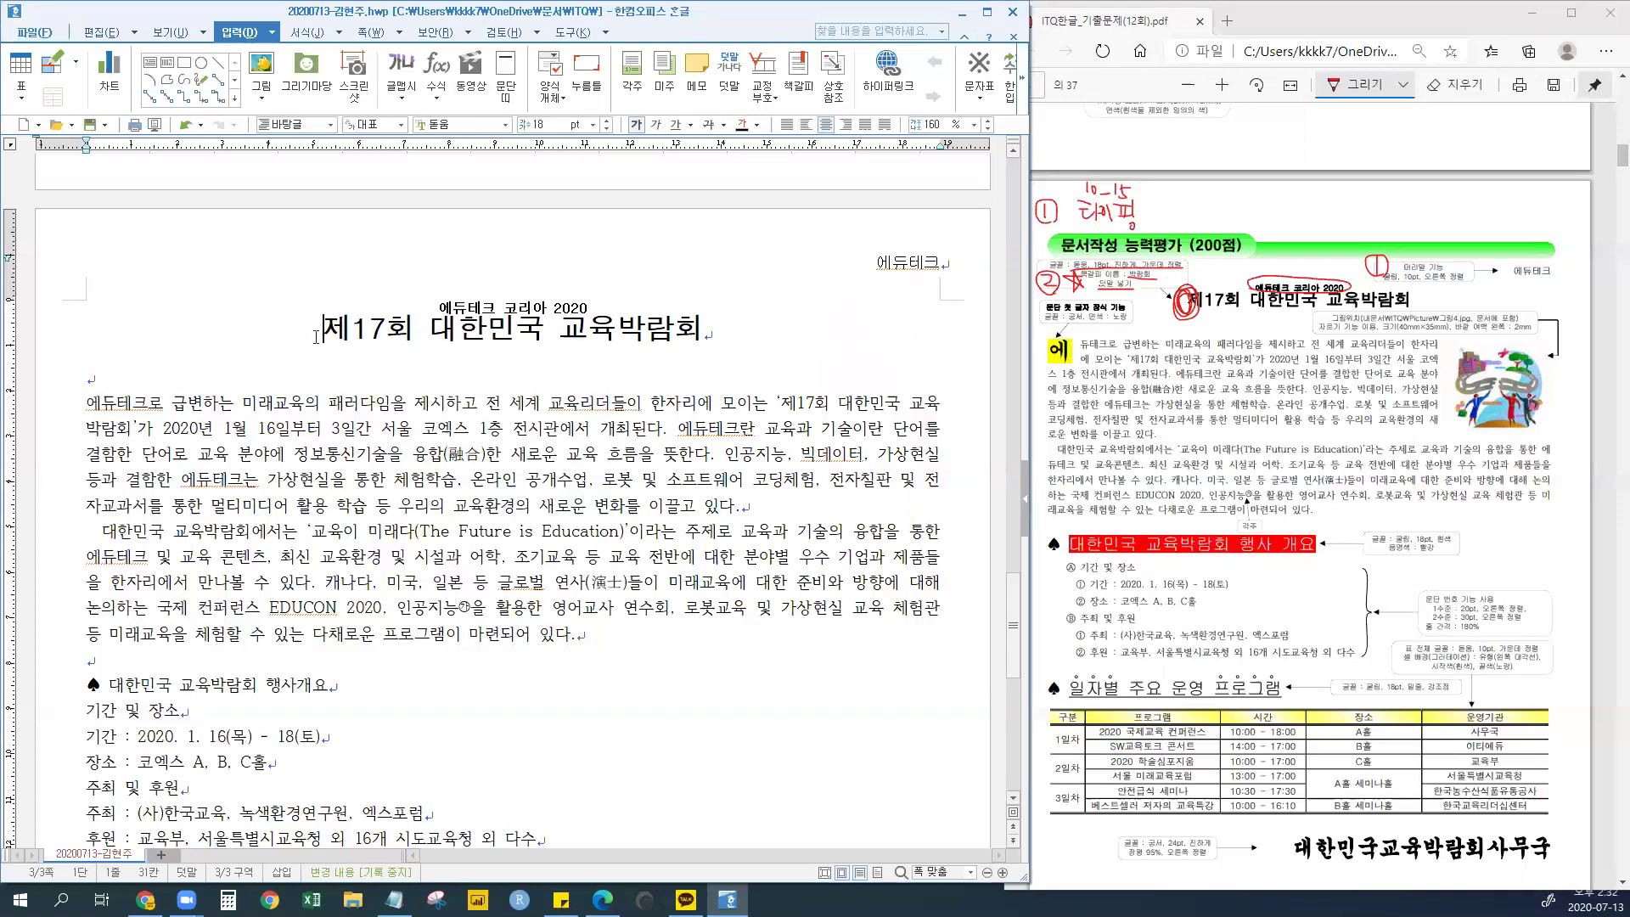
- Show the document's 조판 부호 to check the bookmark code before the title, and hide the codes again
left_click(171, 33)
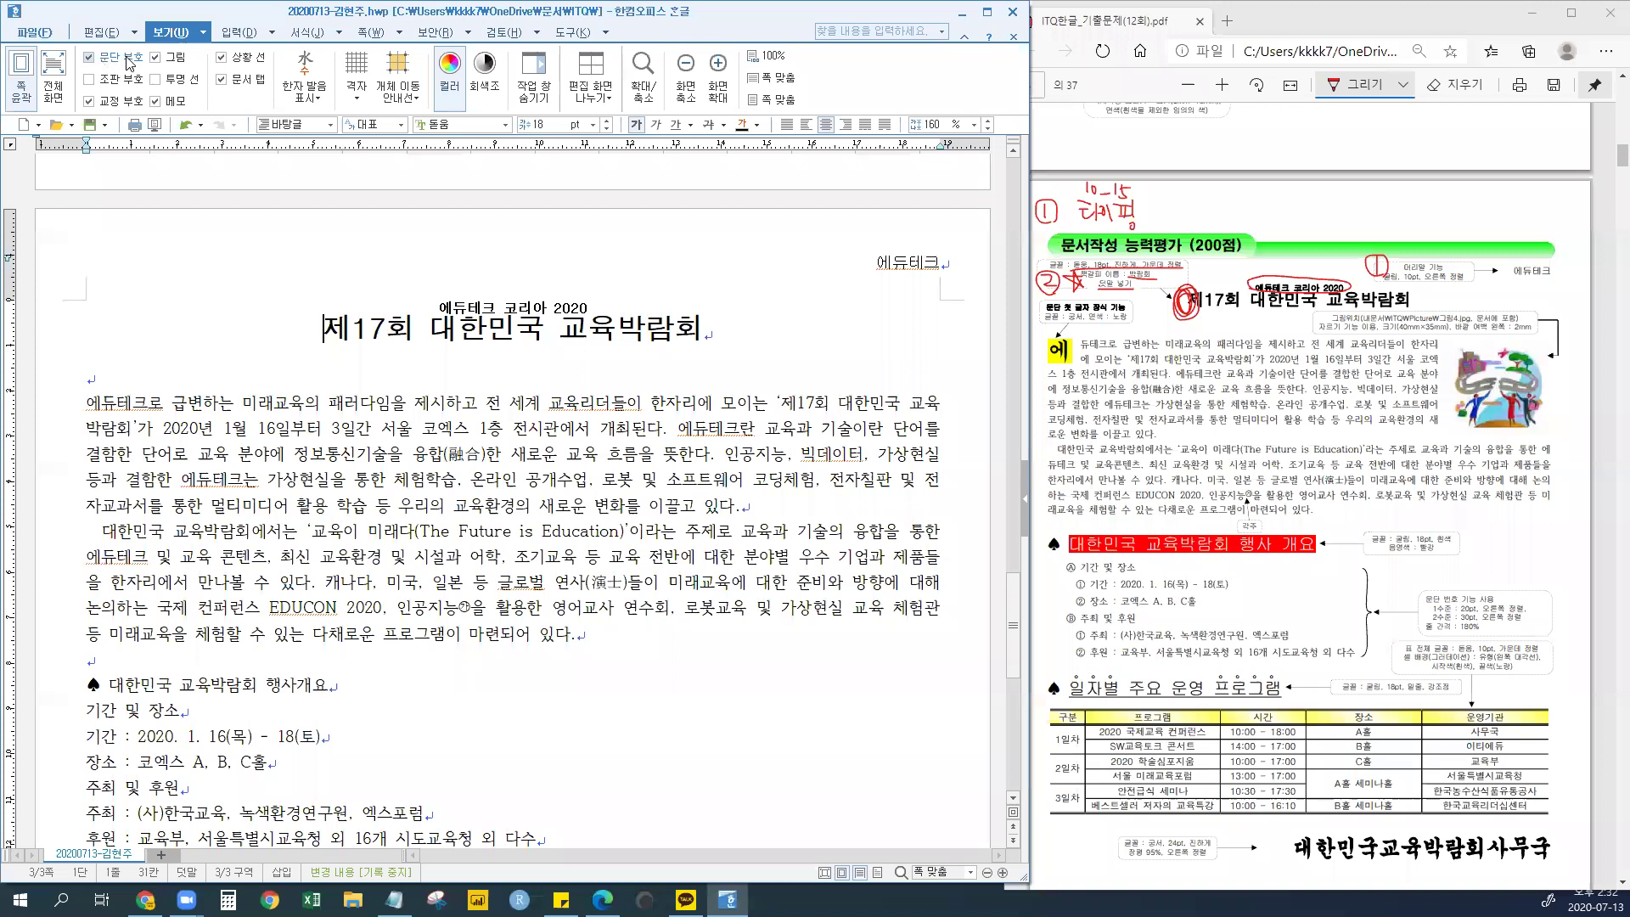
left_click(89, 79)
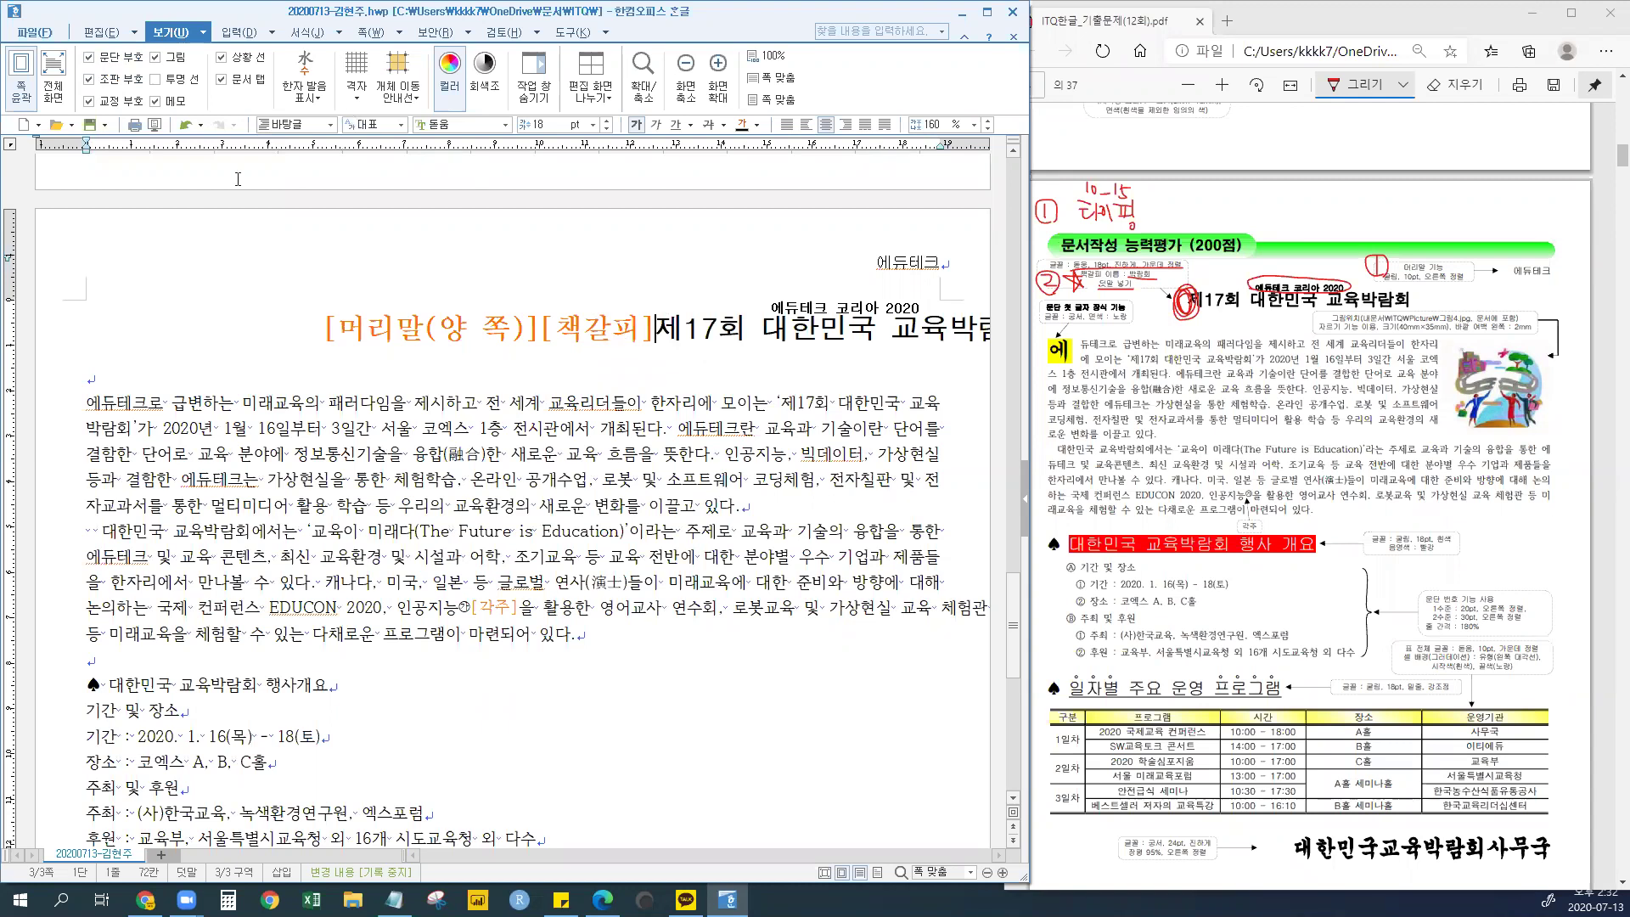
left_click(89, 80)
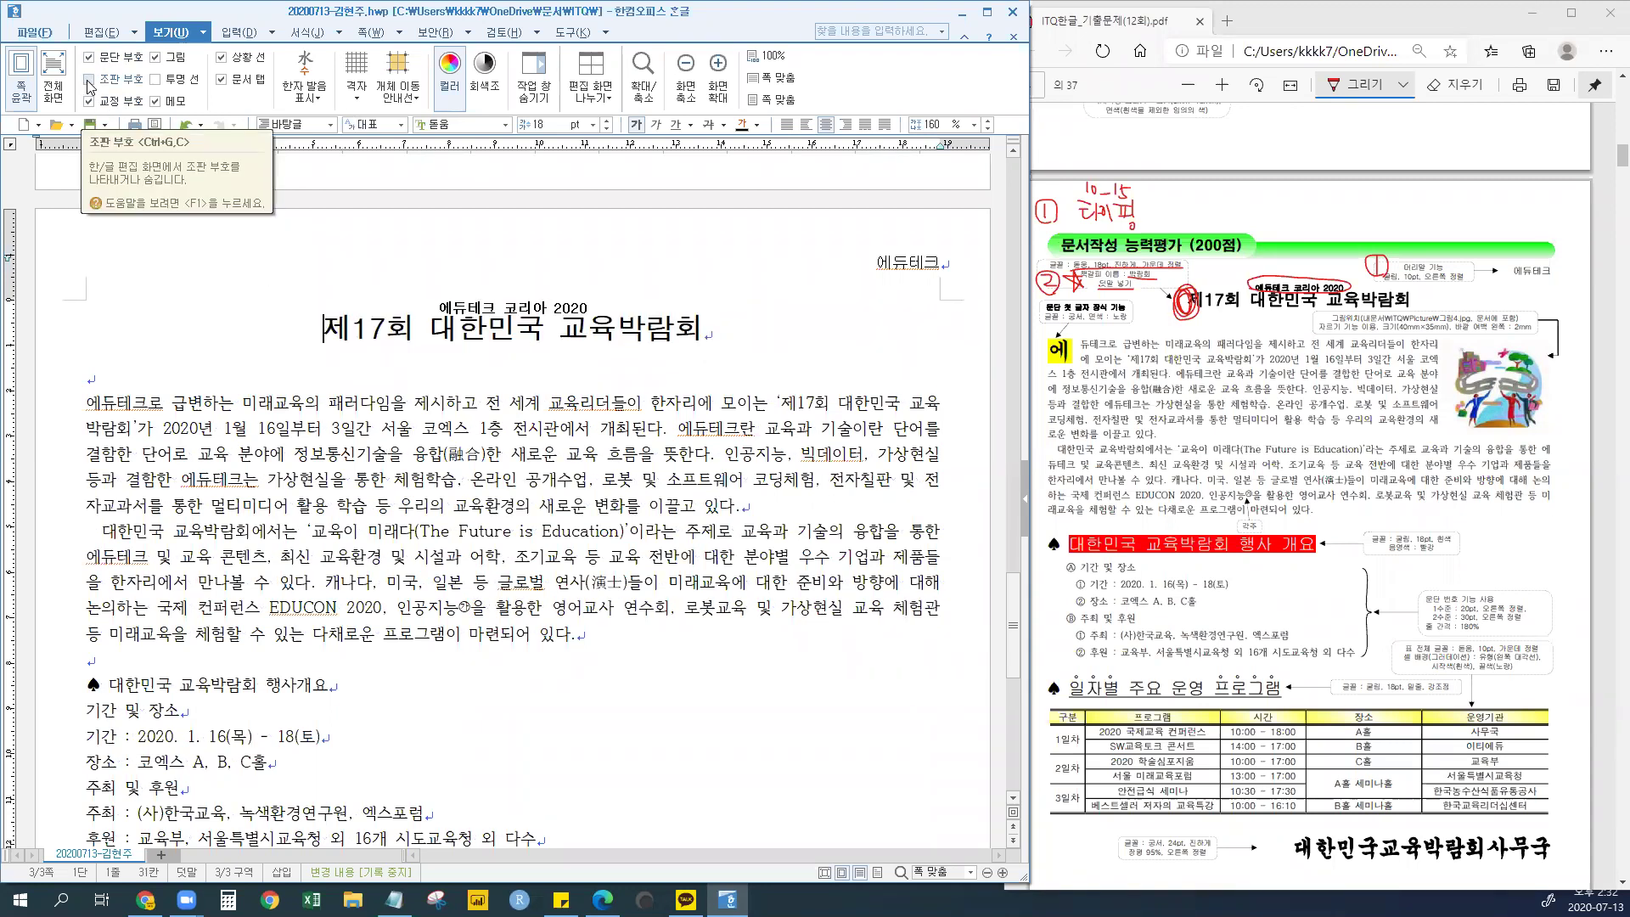
left_click(88, 82)
left_click(89, 80)
left_click(89, 80)
left_click(89, 79)
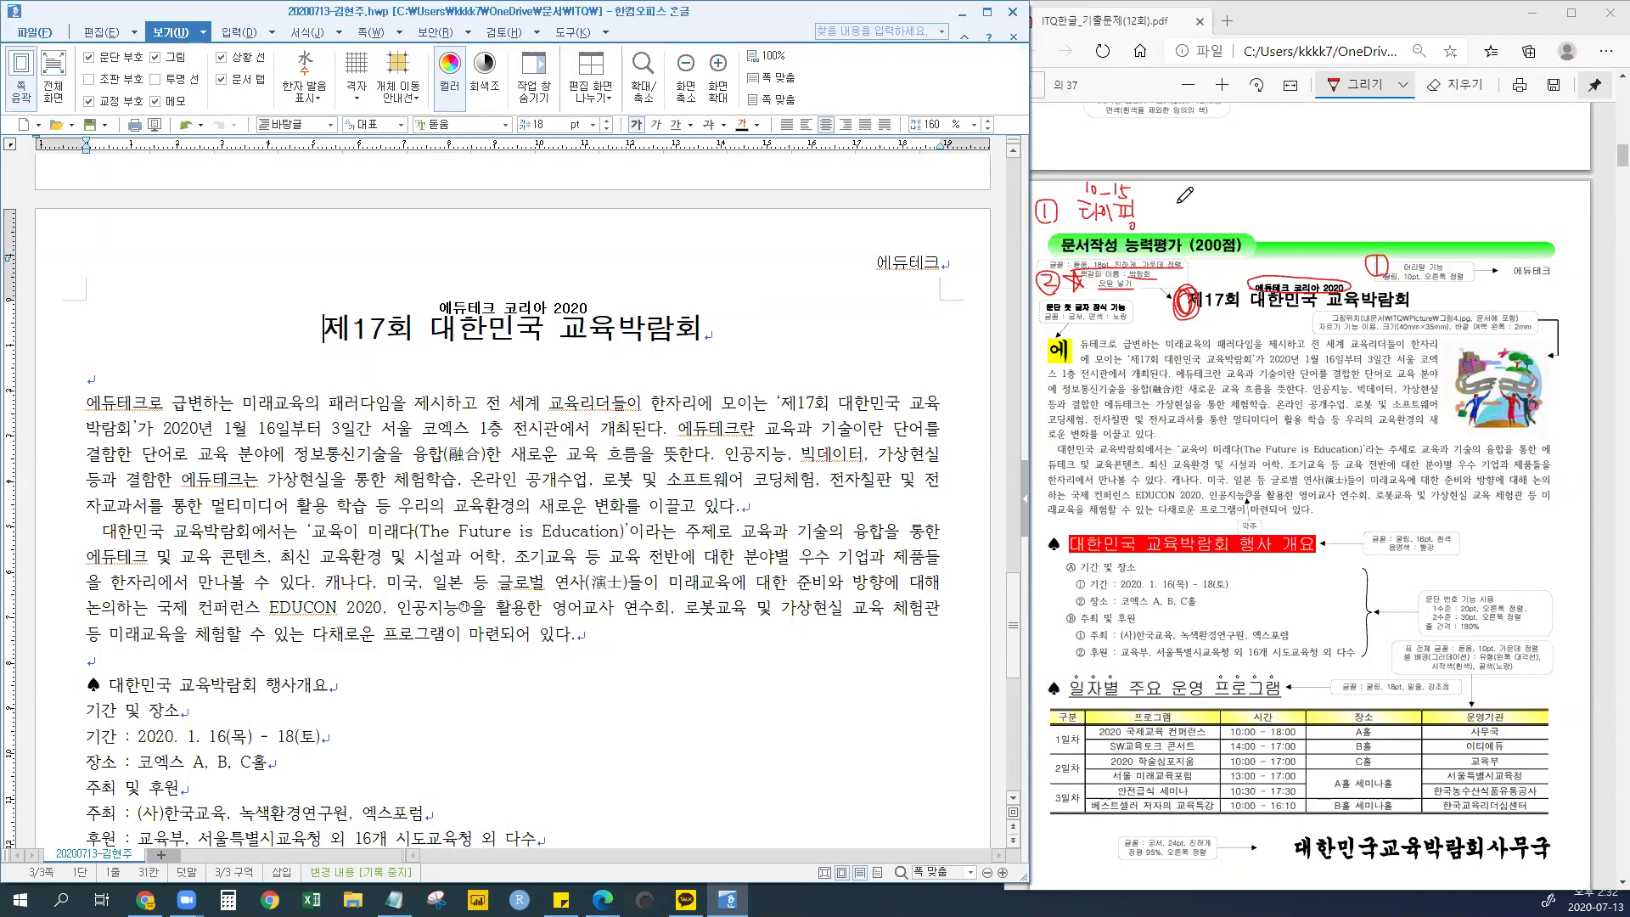
- Write circled 2 and 3 beside the 타이핑 note on the PDF, and mark the 문단 첫 글자 장식 callout and the letter "에"
mouse_move(1156, 202)
left_mouse_down()
mouse_move(1169, 214)
mouse_move(1150, 210)
mouse_move(1182, 193)
mouse_move(1175, 222)
left_mouse_up()
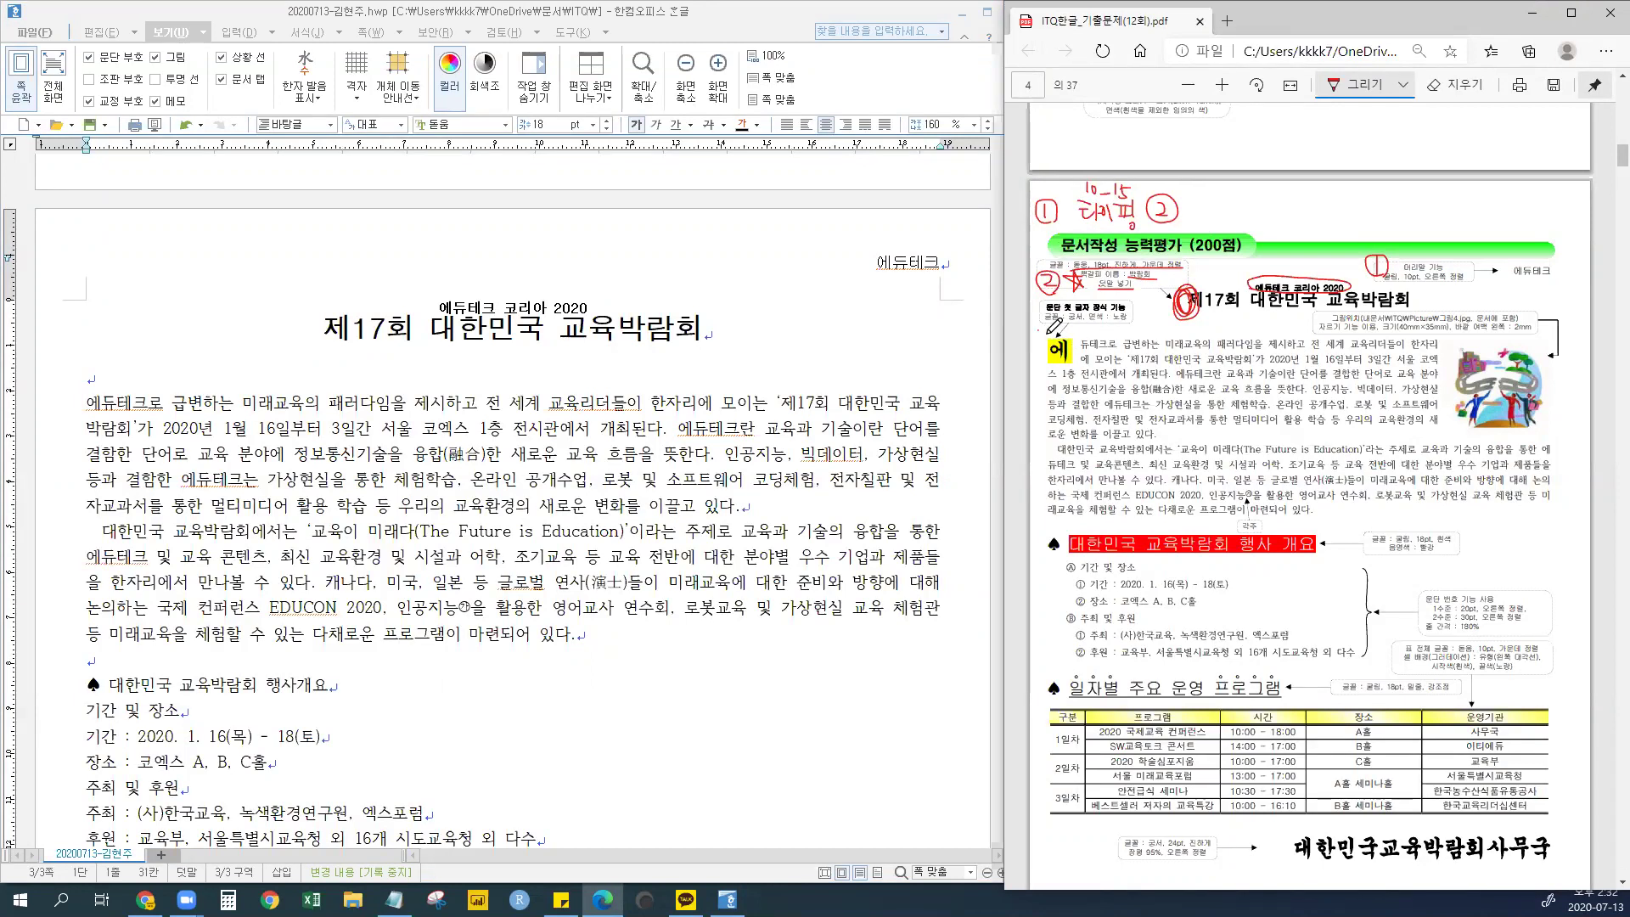
left_click_drag(1032, 331, 1033, 354)
left_click_drag(1185, 197, 1186, 220)
mouse_move(1043, 314)
left_mouse_down()
mouse_move(1138, 313)
mouse_move(1076, 328)
mouse_move(1070, 316)
mouse_move(1077, 329)
mouse_move(1114, 311)
left_mouse_up()
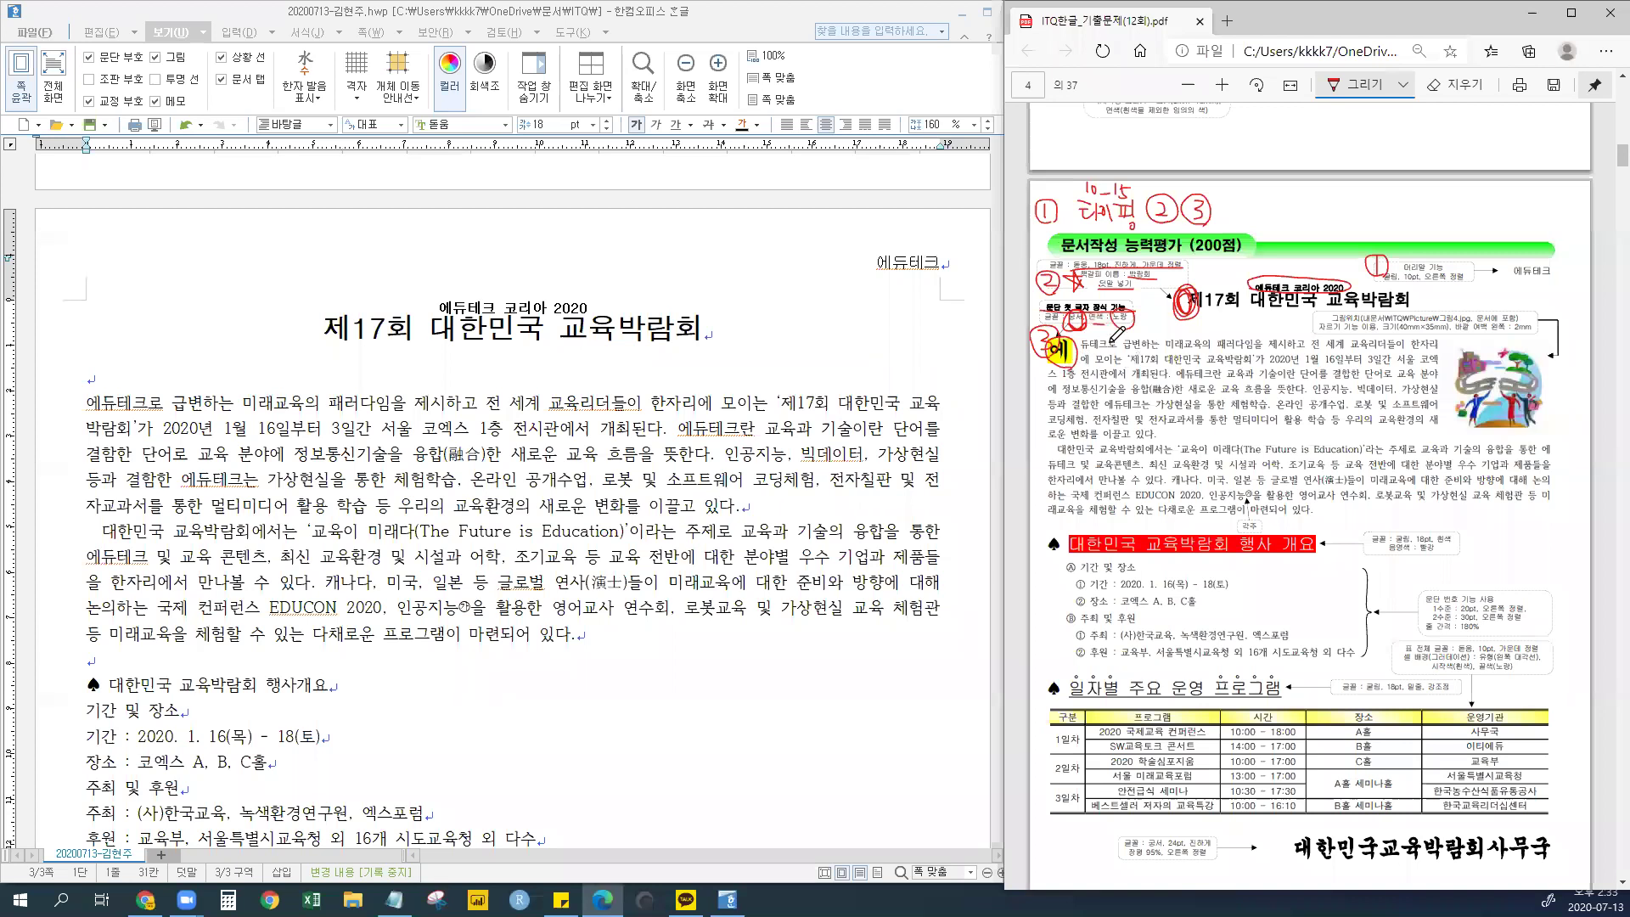
- Return to the Hangul document and place the cursor after the first letter "에" of the opening paragraph
scroll(241, 404, "down", 1)
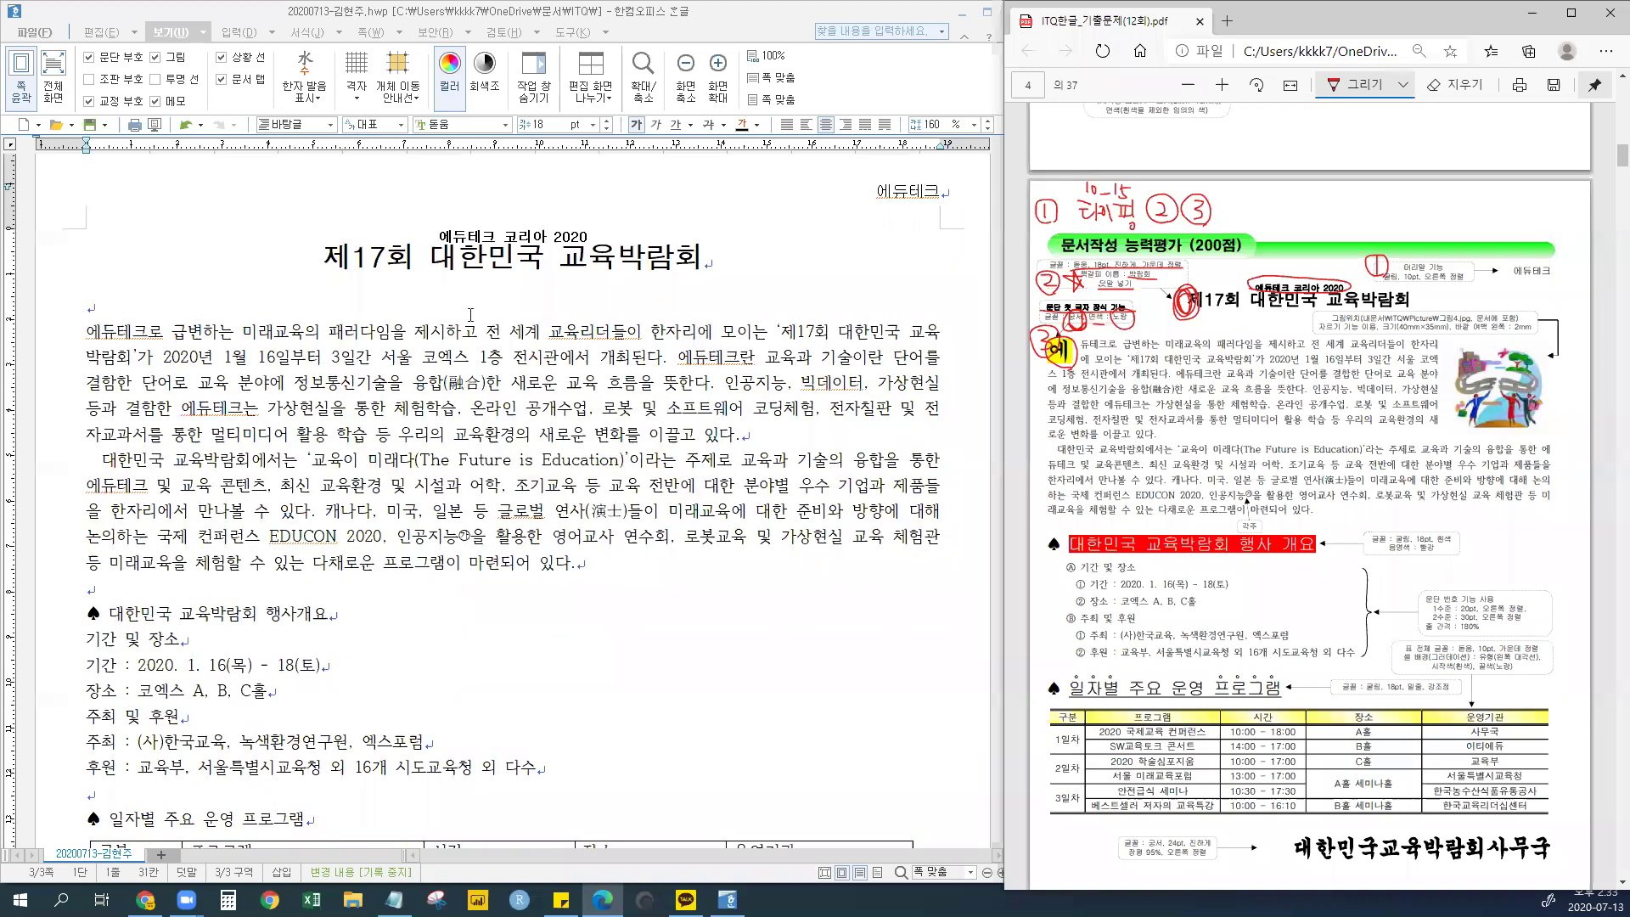
left_click(326, 256)
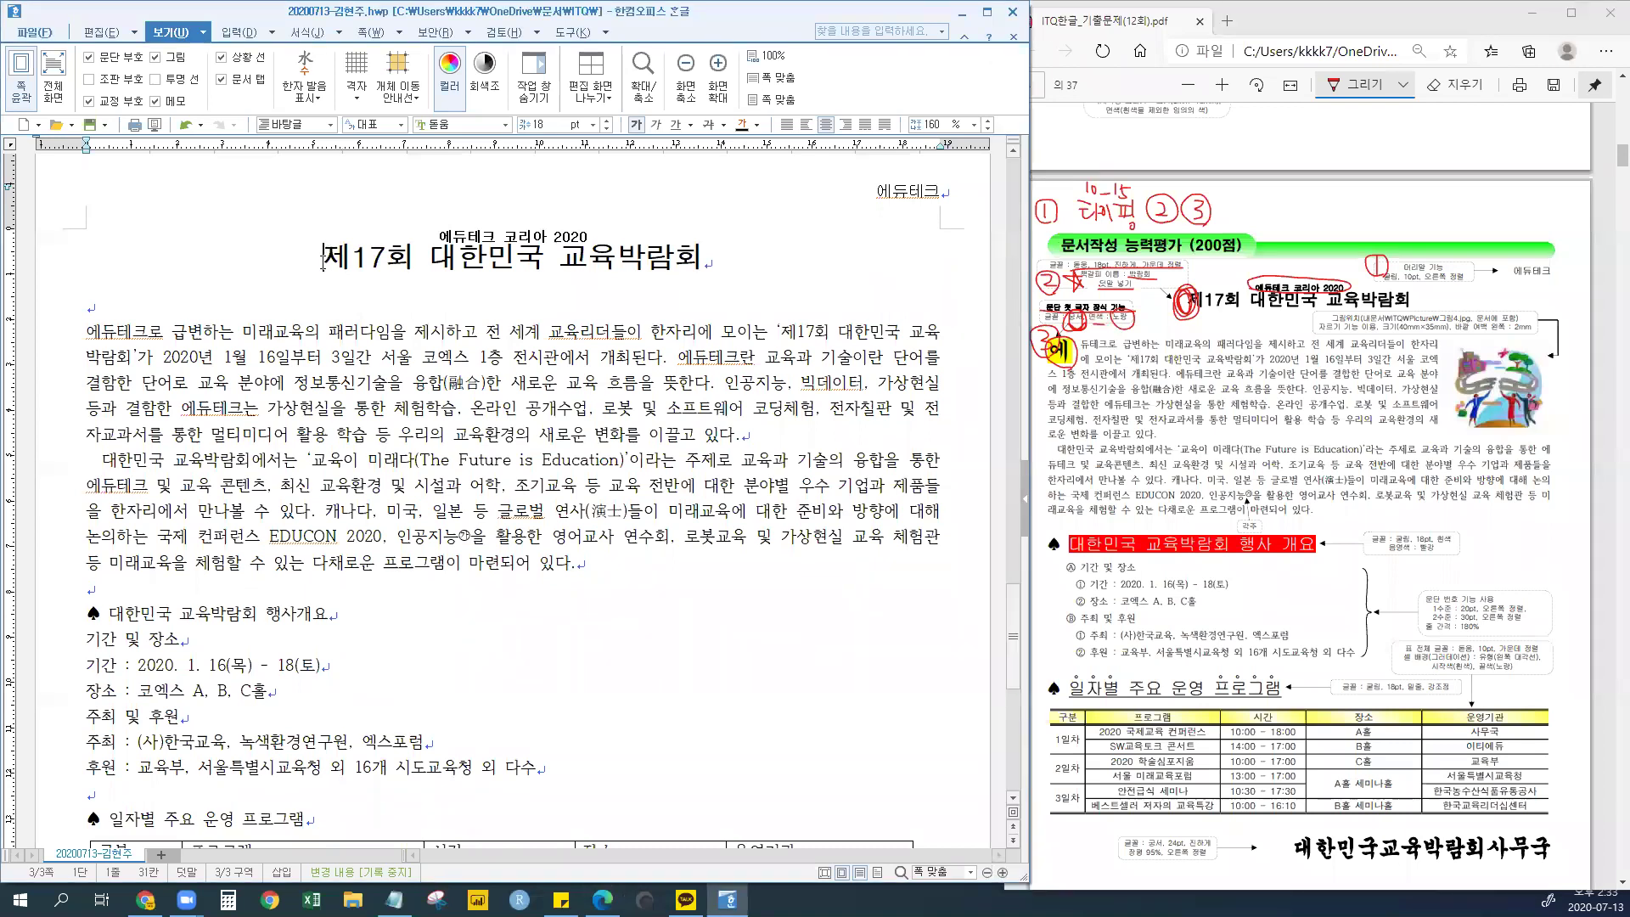
left_click(101, 337)
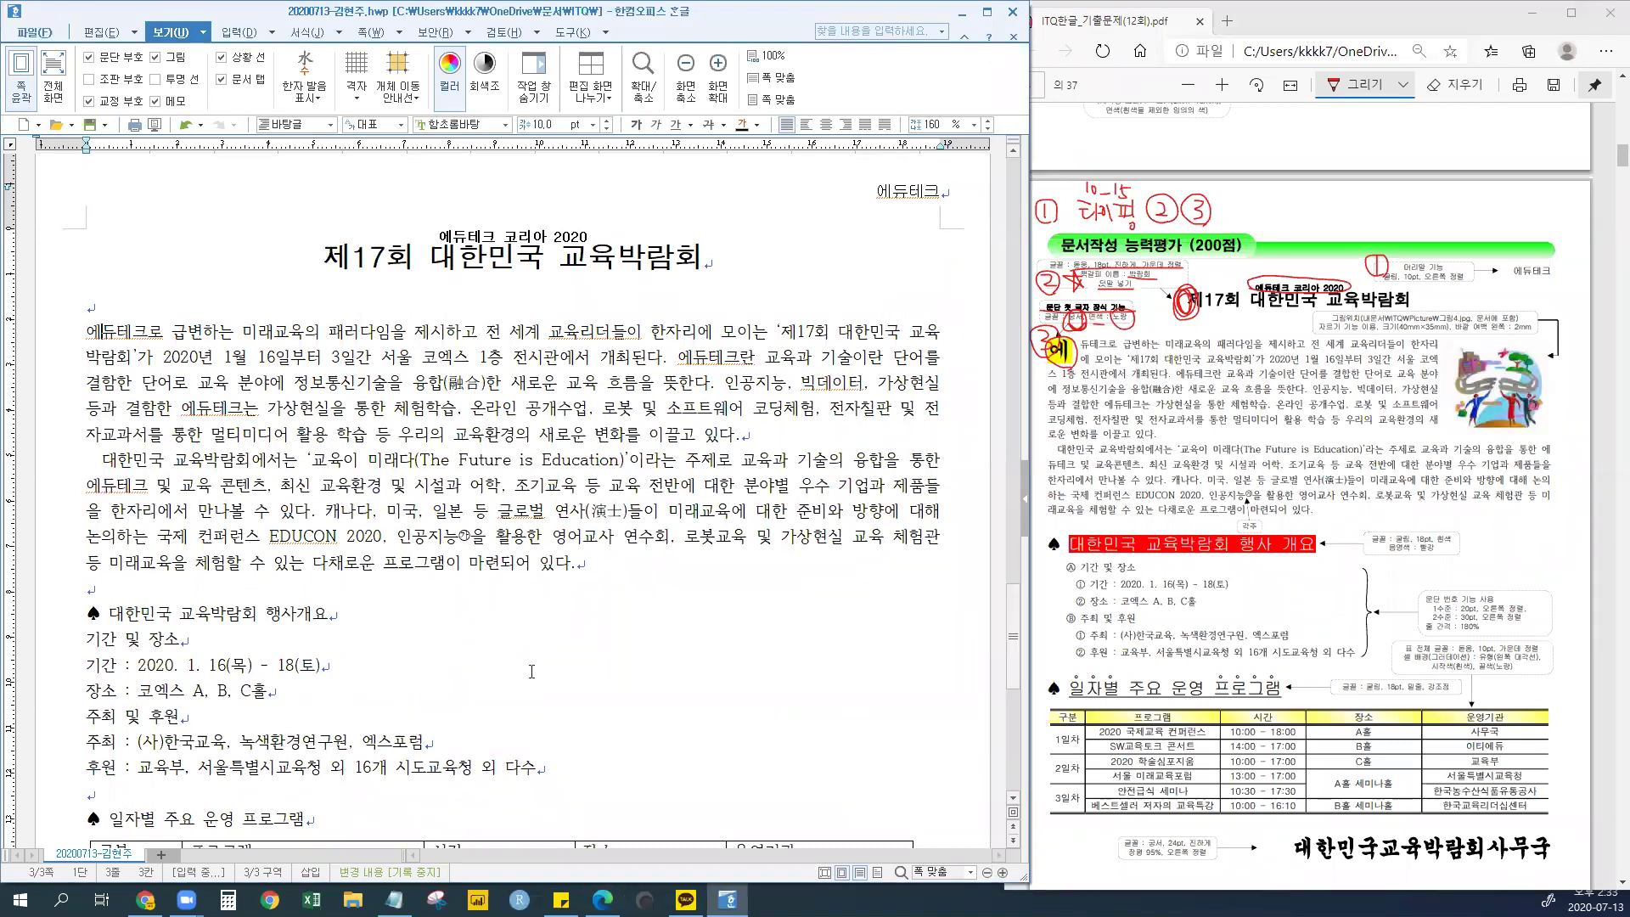
- Add the line "문단첫글자장식 - 첫글자 뒤에 커서 두고 작업" below the 책갈피 line in the Notepad notes
left_click(394, 899)
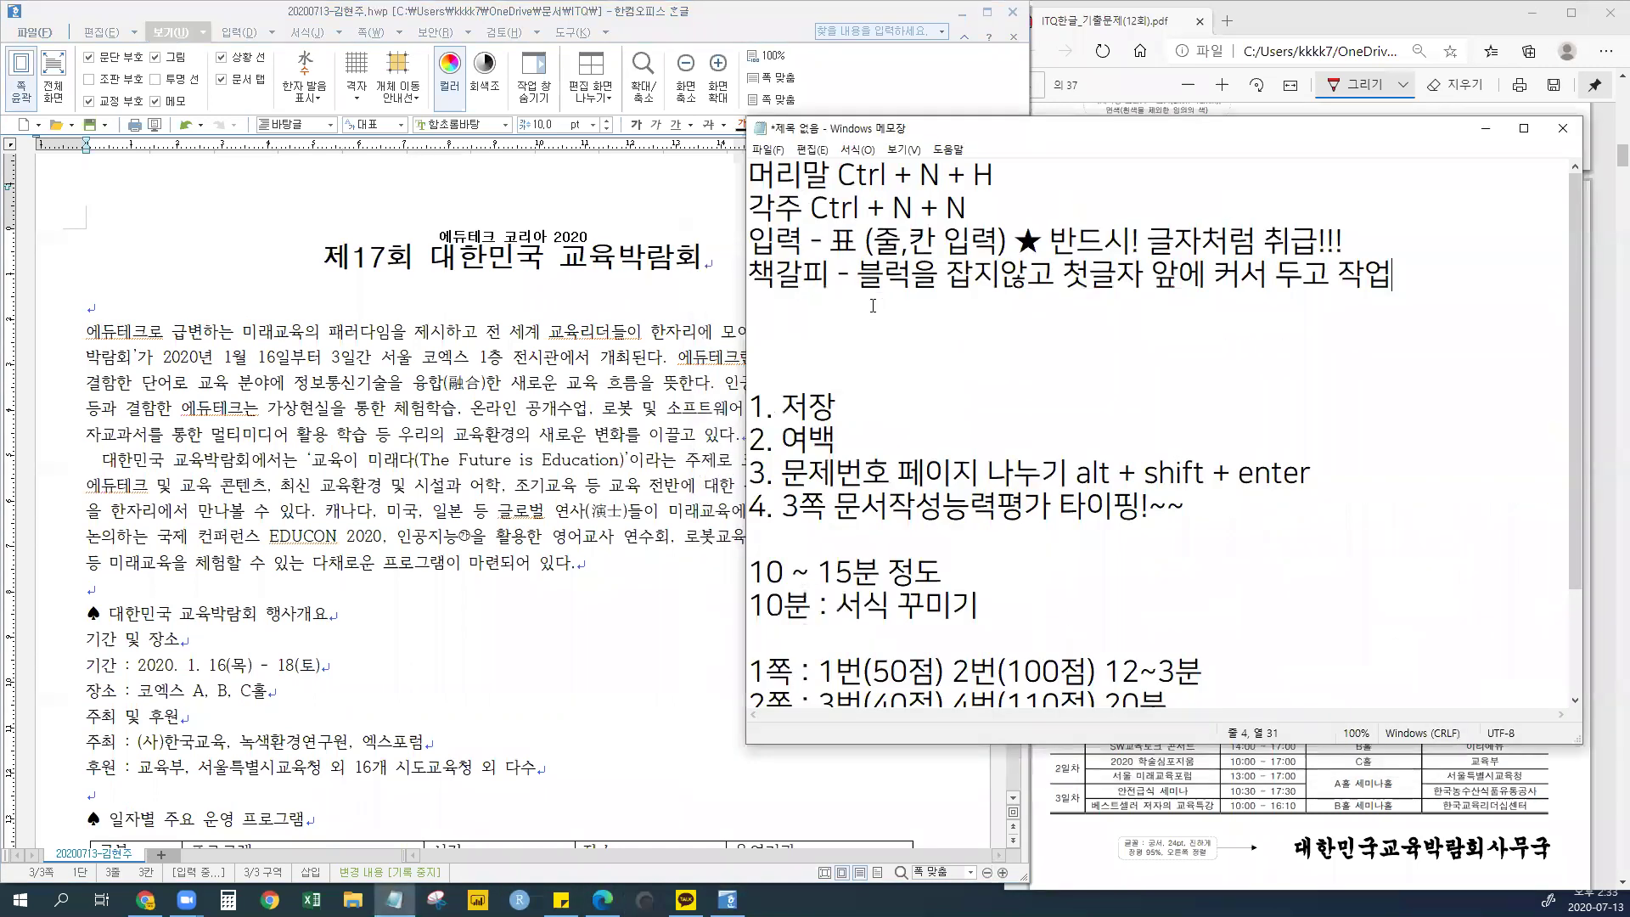
type("문단첫")
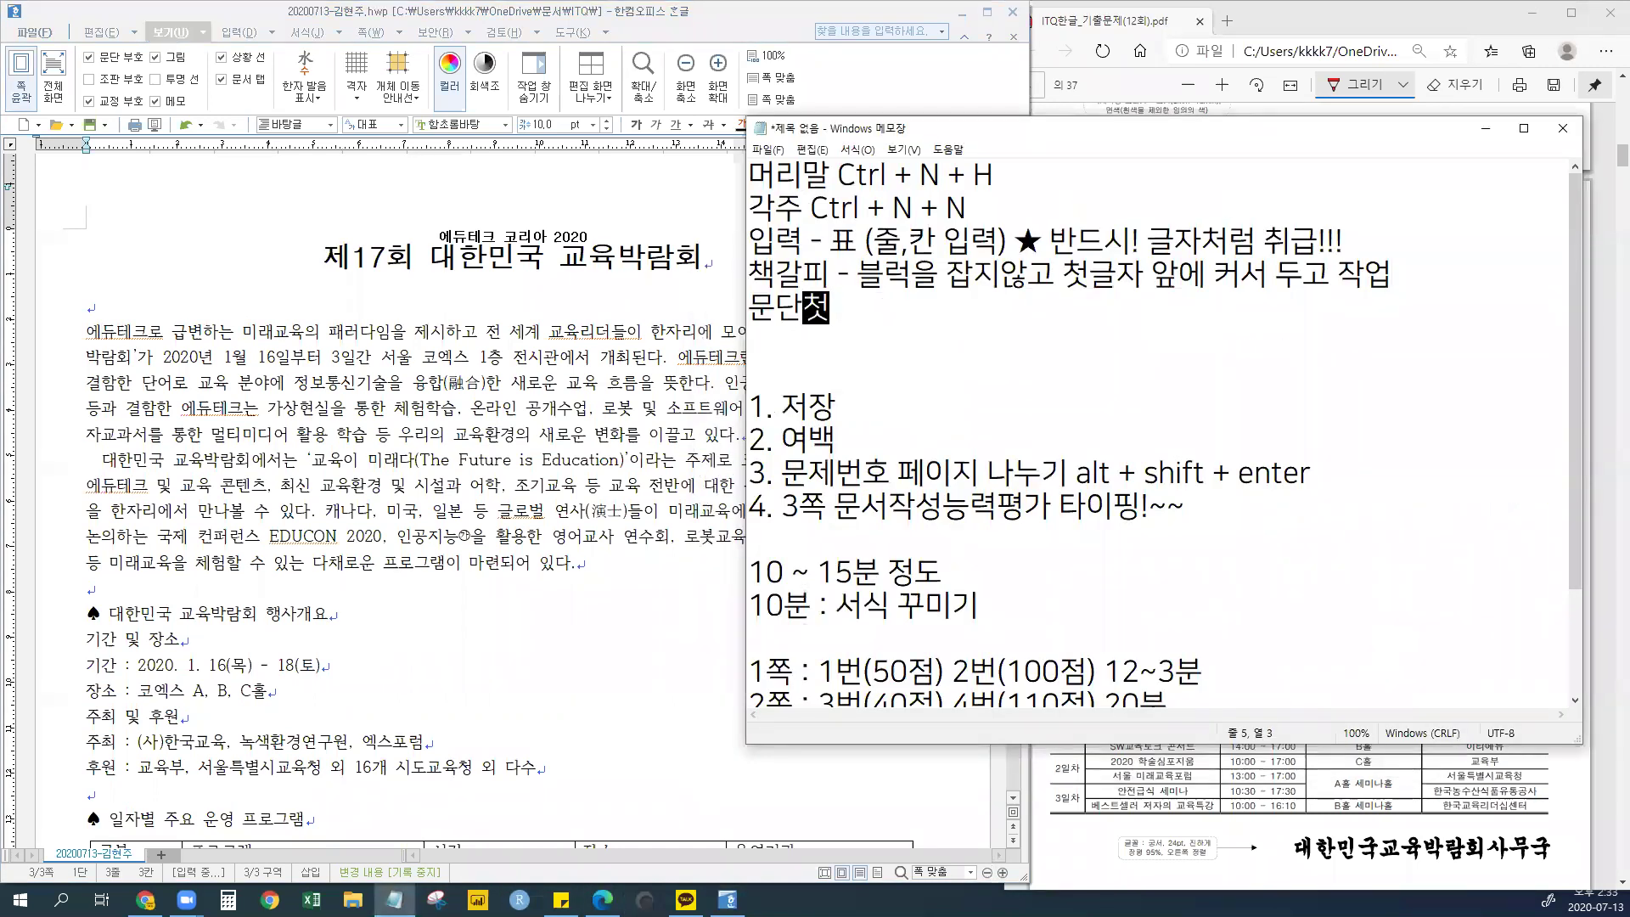
type("글자장식 -")
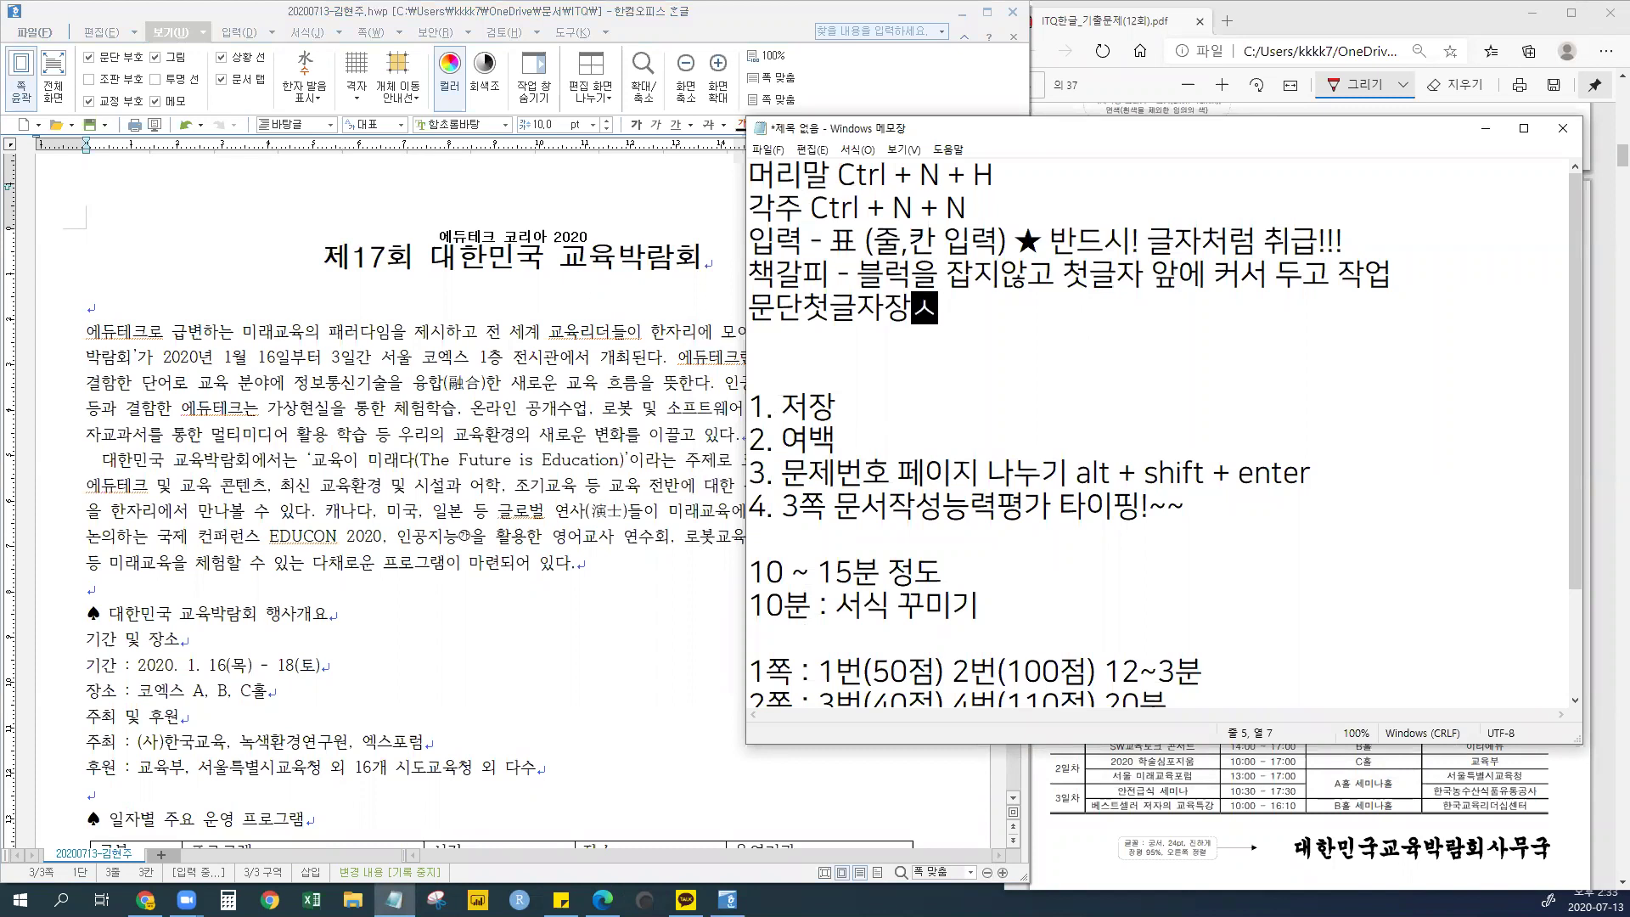
type(" 첫")
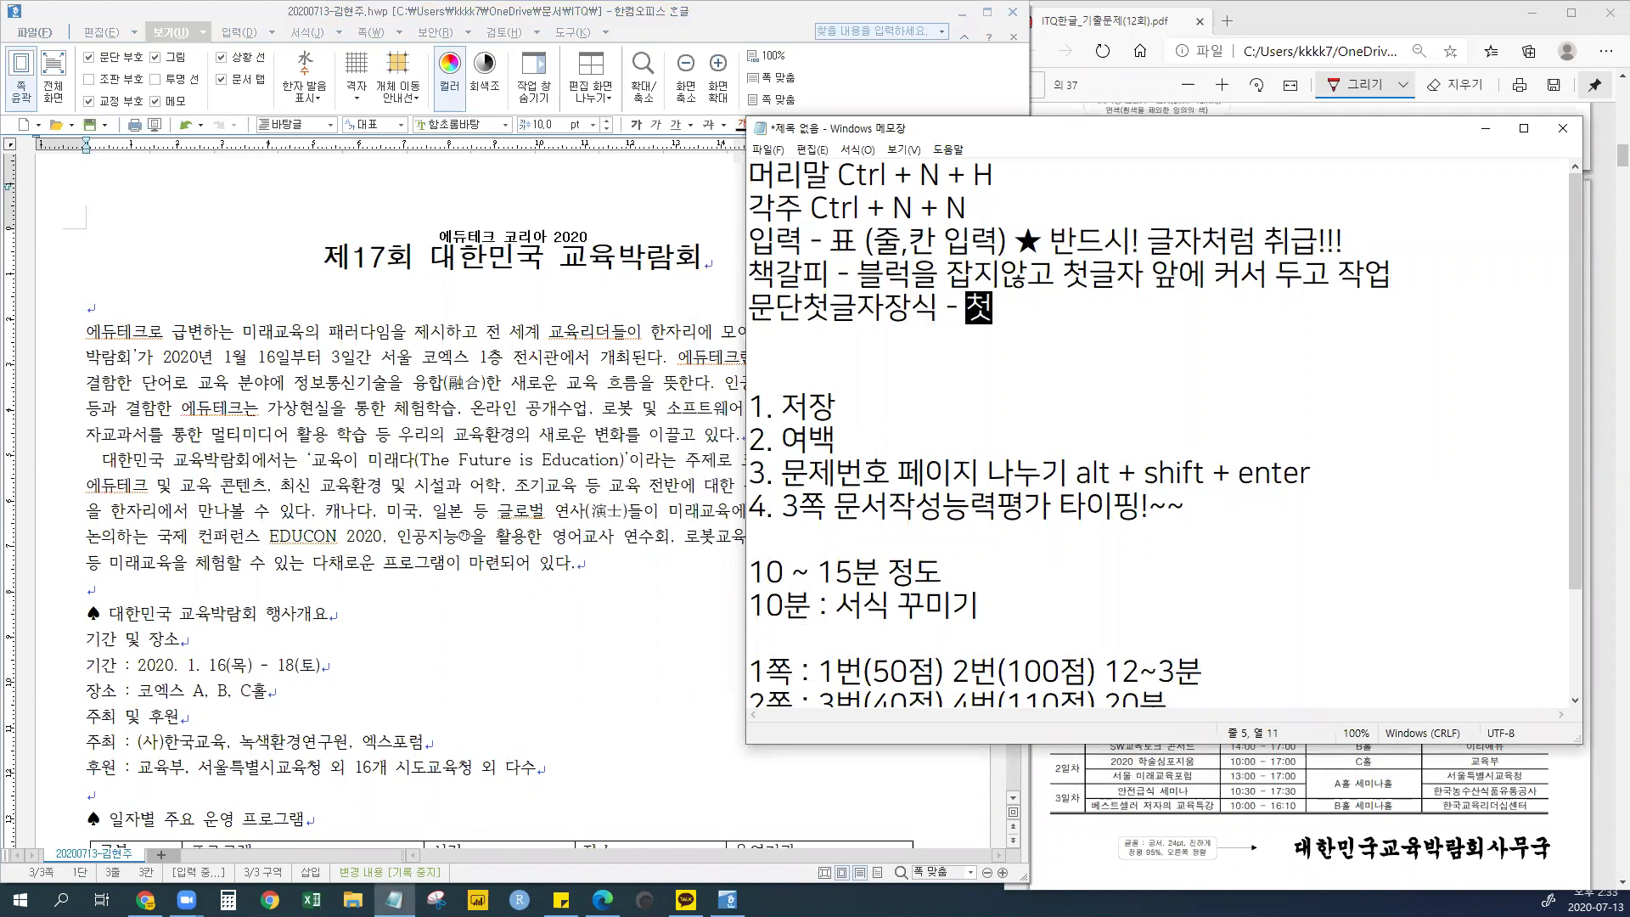
type("글자 뎅에 커")
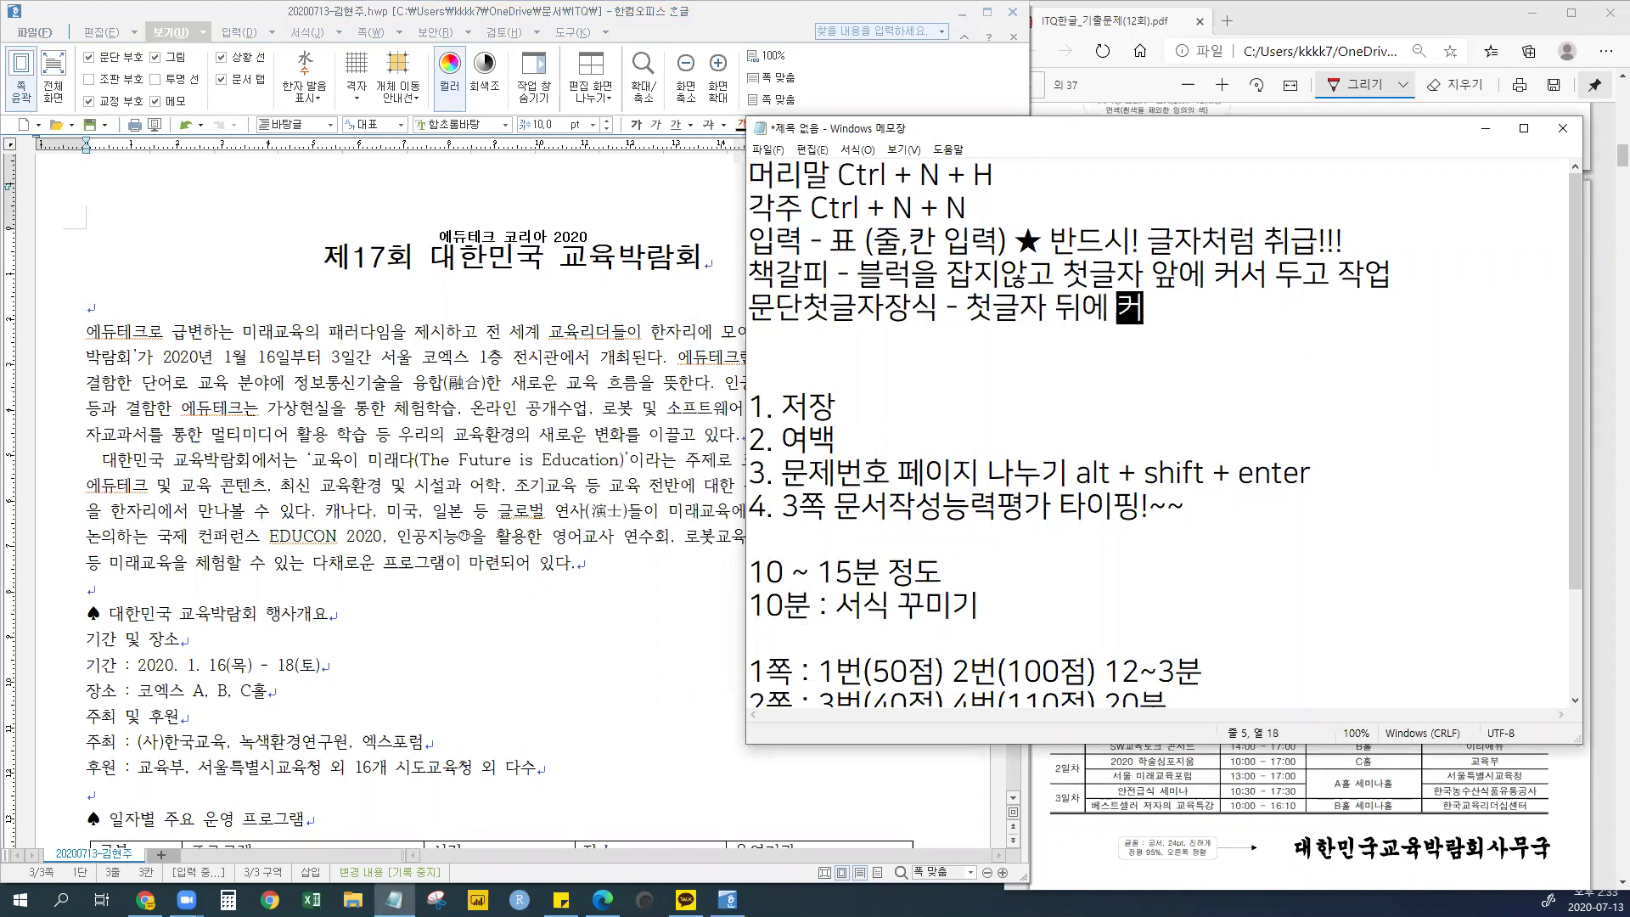
type("서 두고 작어ㅂ")
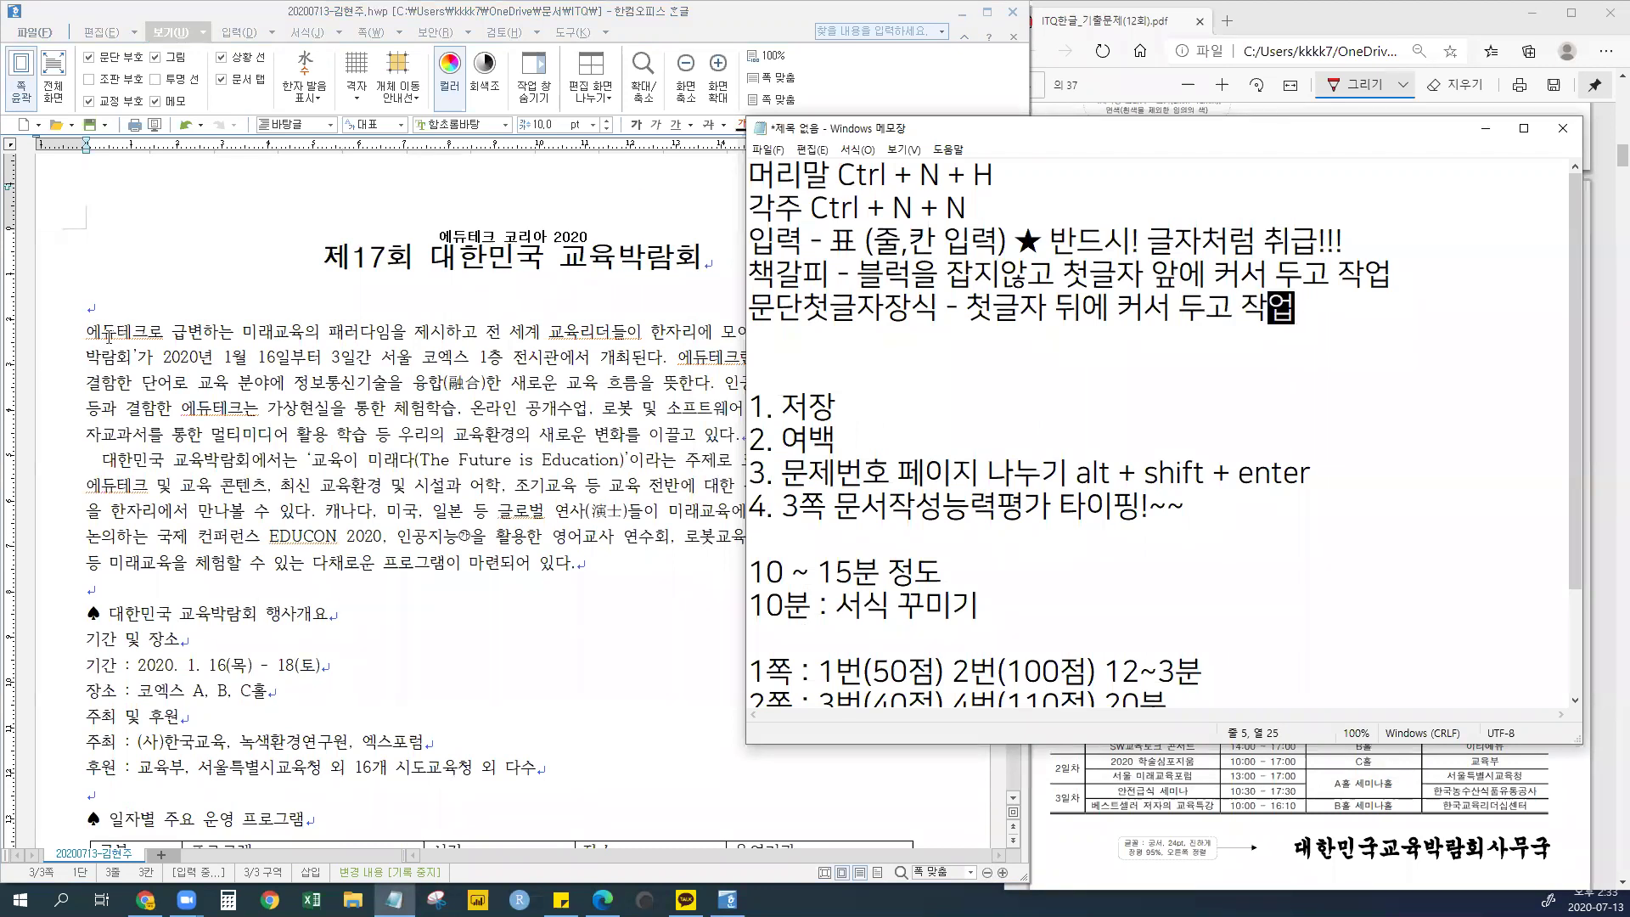
- Minimise the Notepad notes, clear the selection of "에", and put the cursor directly behind that letter in the Hangul document
left_click(91, 333)
left_click_drag(91, 332, 103, 334)
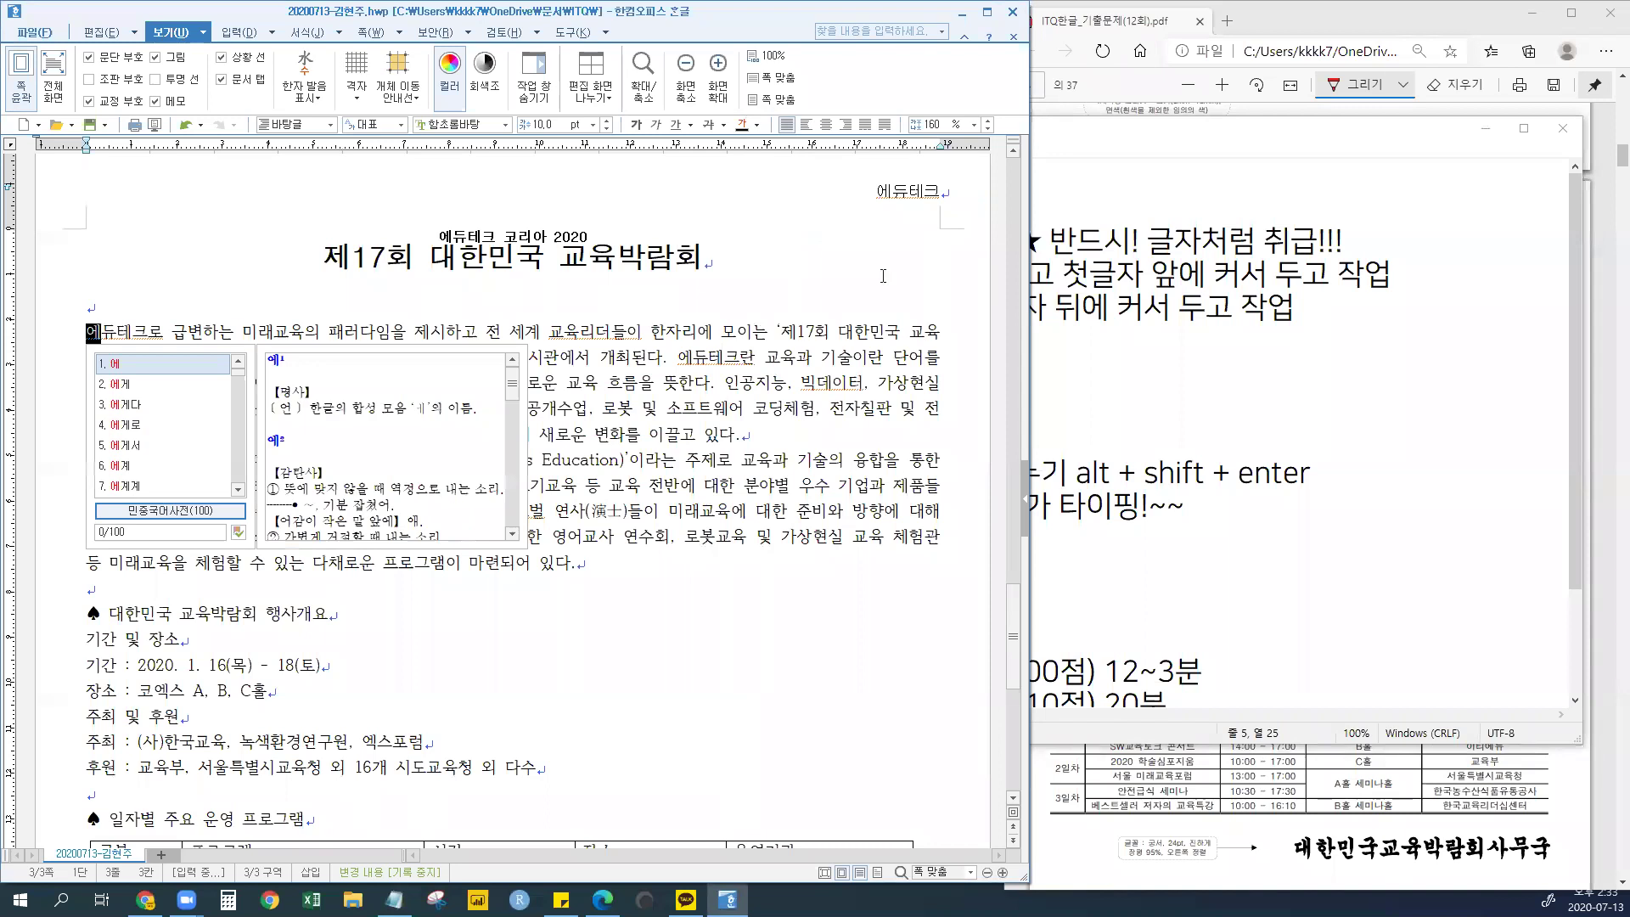
left_click(1494, 134)
left_click(1487, 127)
left_click(84, 356)
left_click(102, 332)
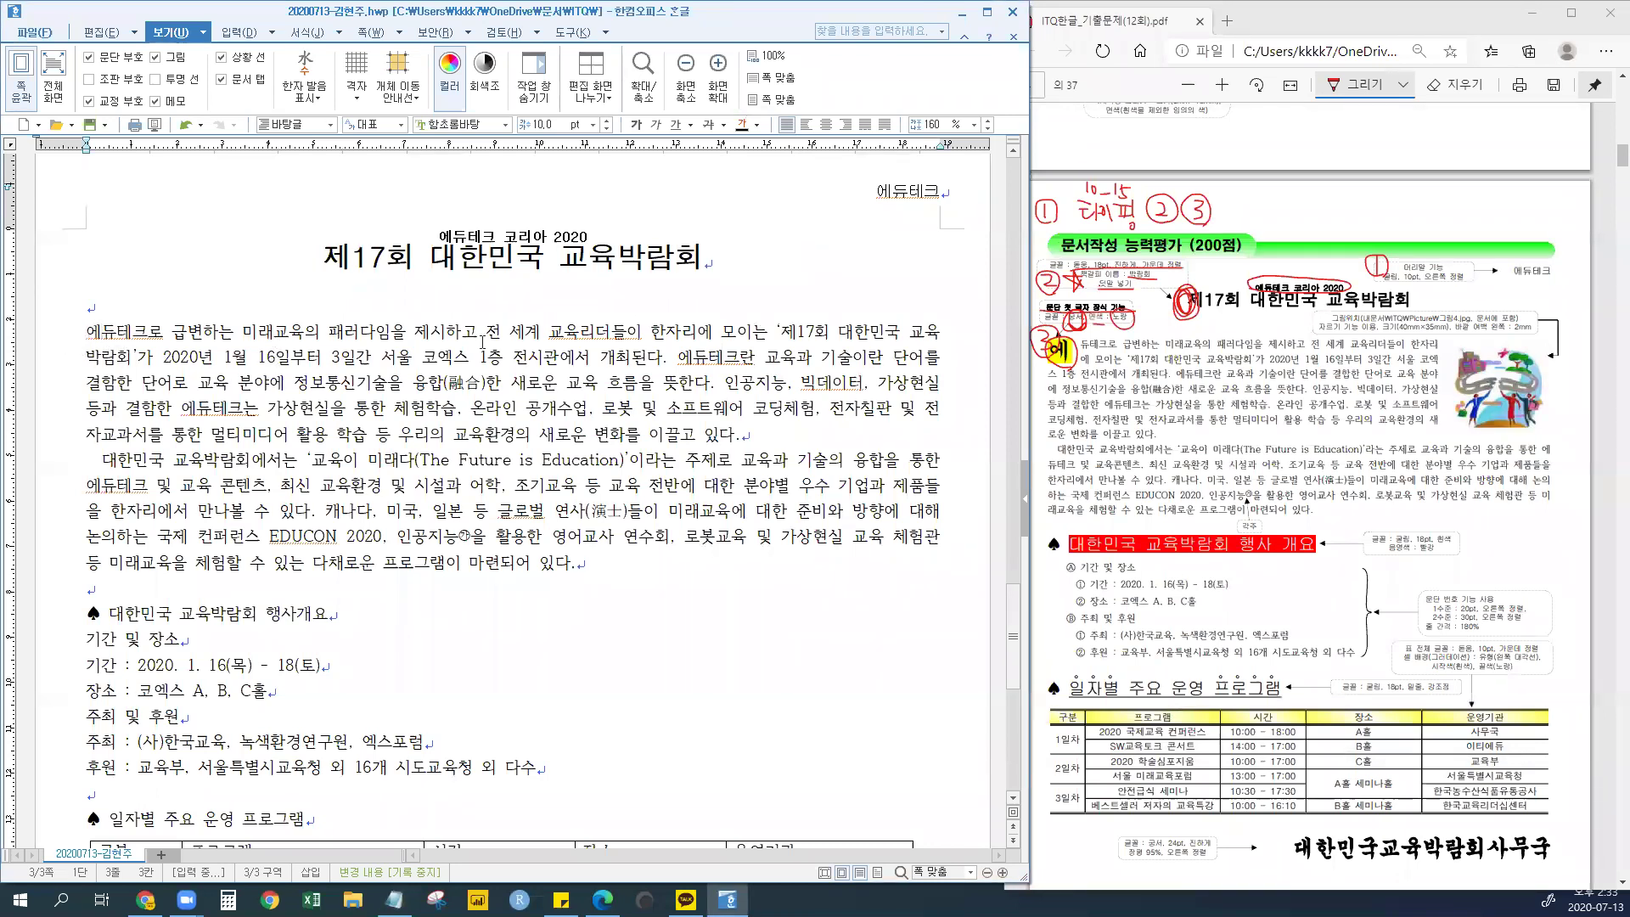
- Circle the word 문단 in the PDF's first-letter callout and highlight the whole opening body paragraph to show its extent
left_click(1066, 299)
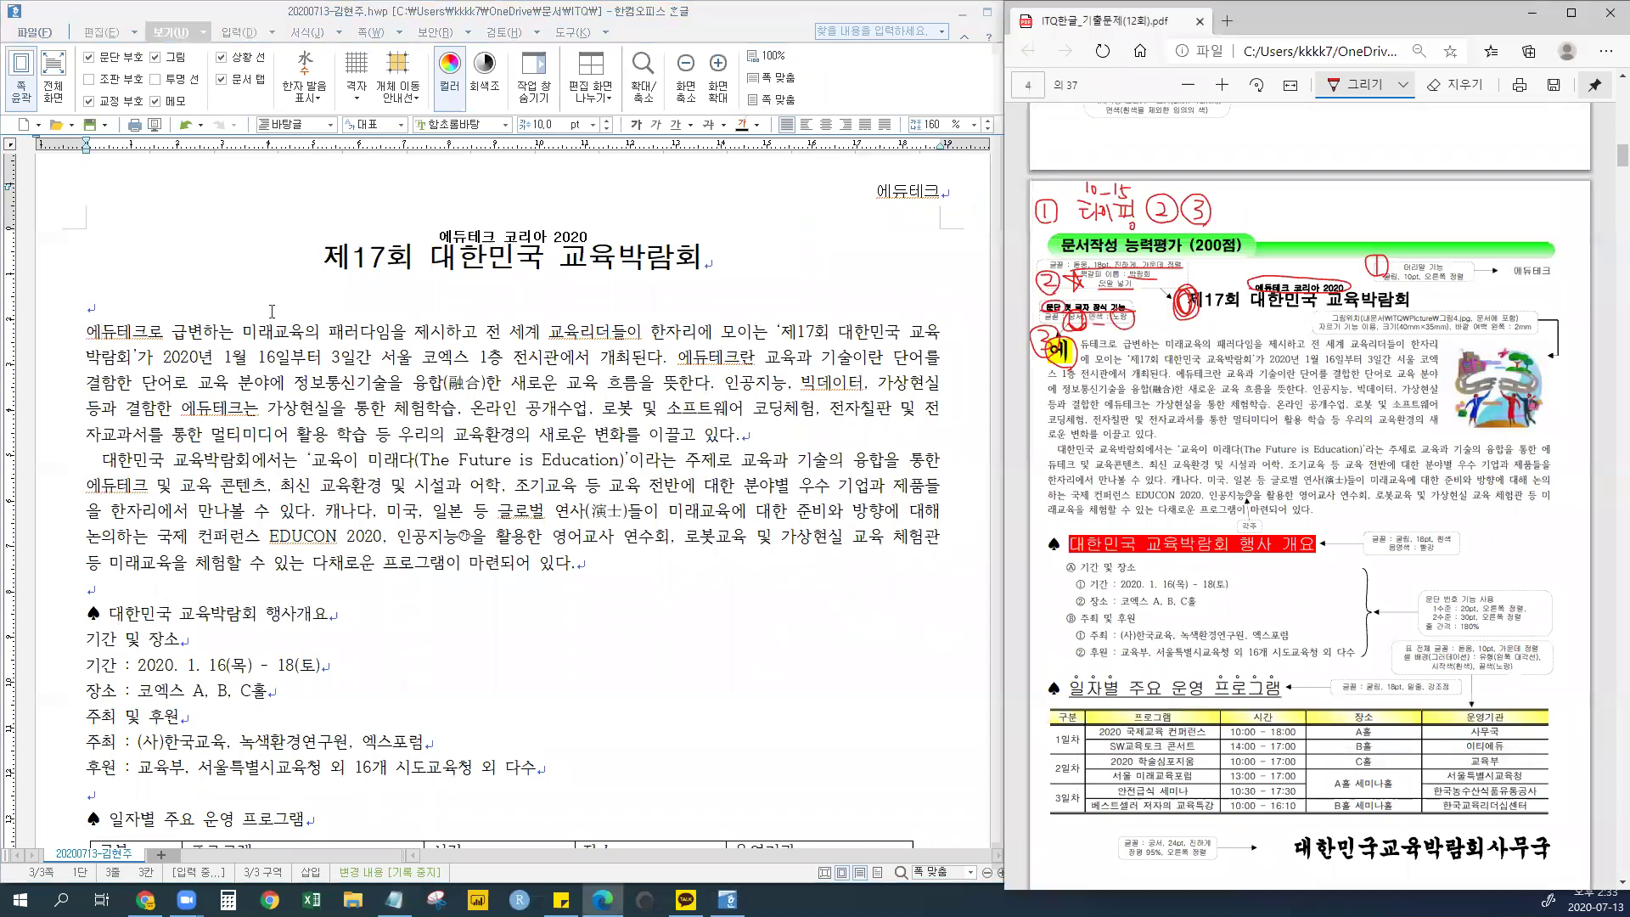
left_click_drag(86, 333, 754, 443)
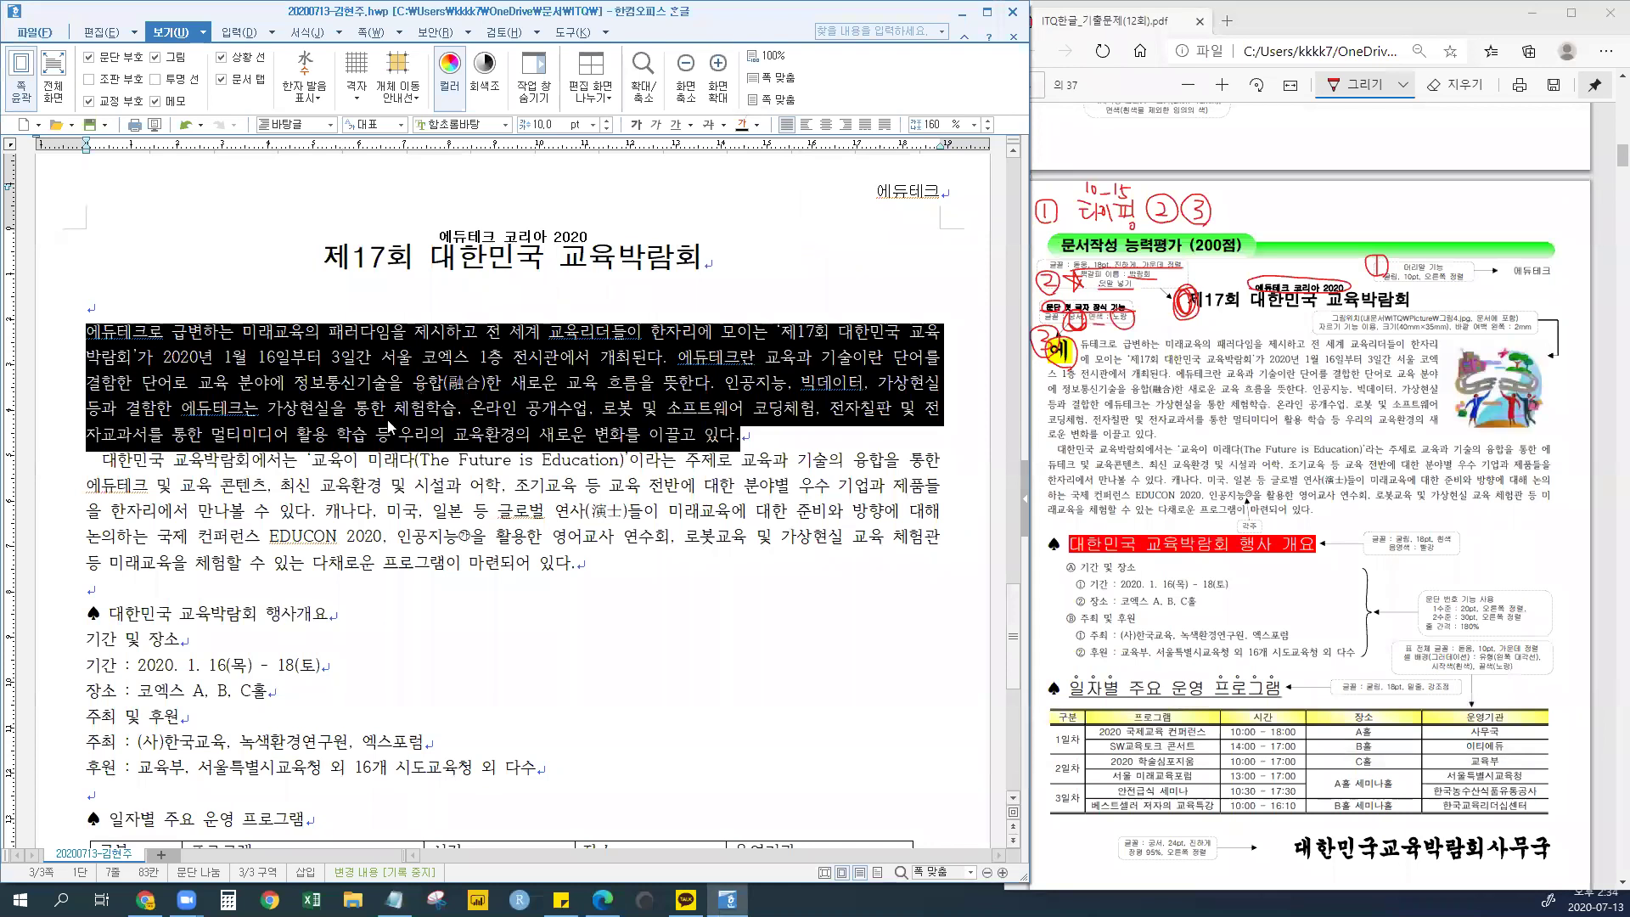
left_click(414, 357)
left_click(510, 382)
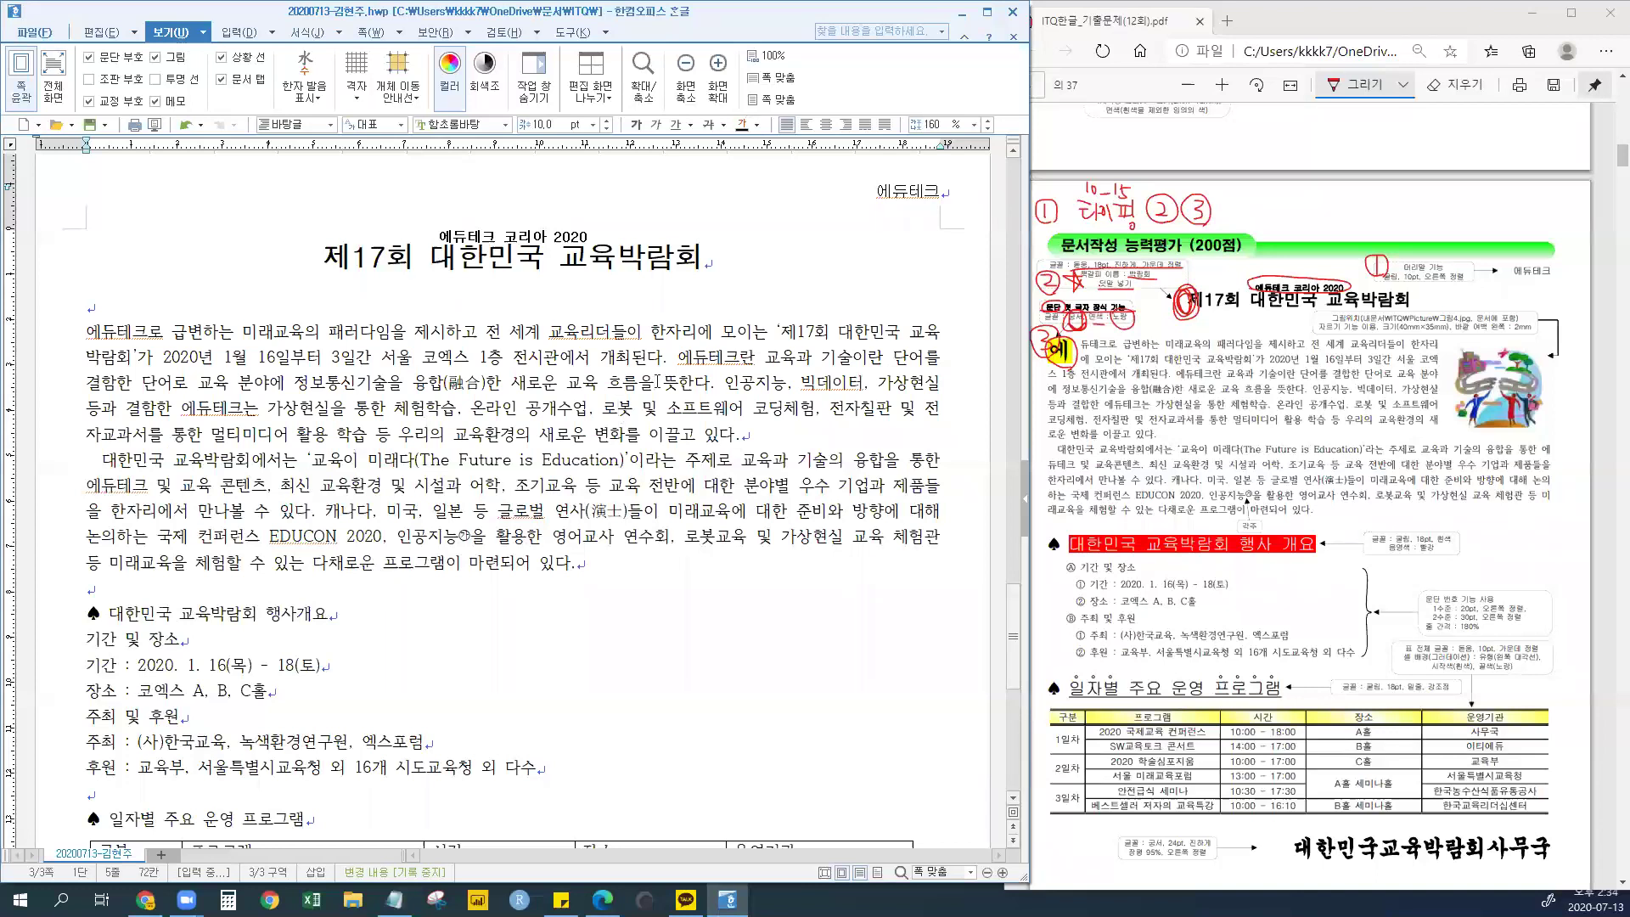
left_click(242, 332)
left_click(693, 434)
left_click(755, 357)
left_click_drag(86, 332, 823, 439)
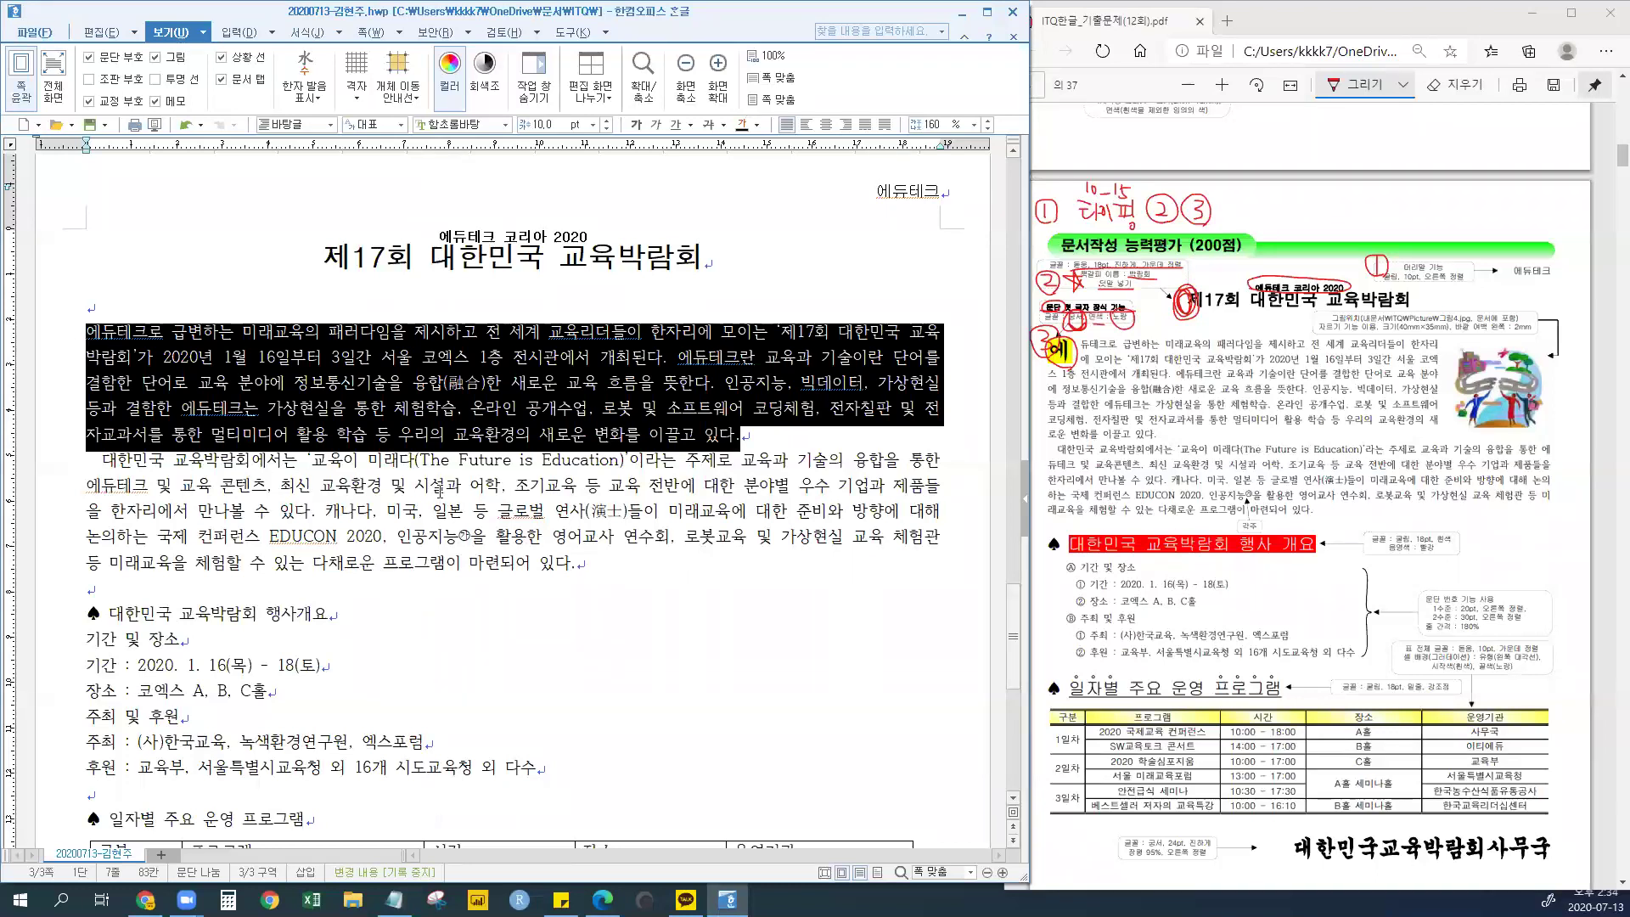
- Select the second body paragraph and the first one in turn to compare their extents, and clear the selection
left_click(341, 484)
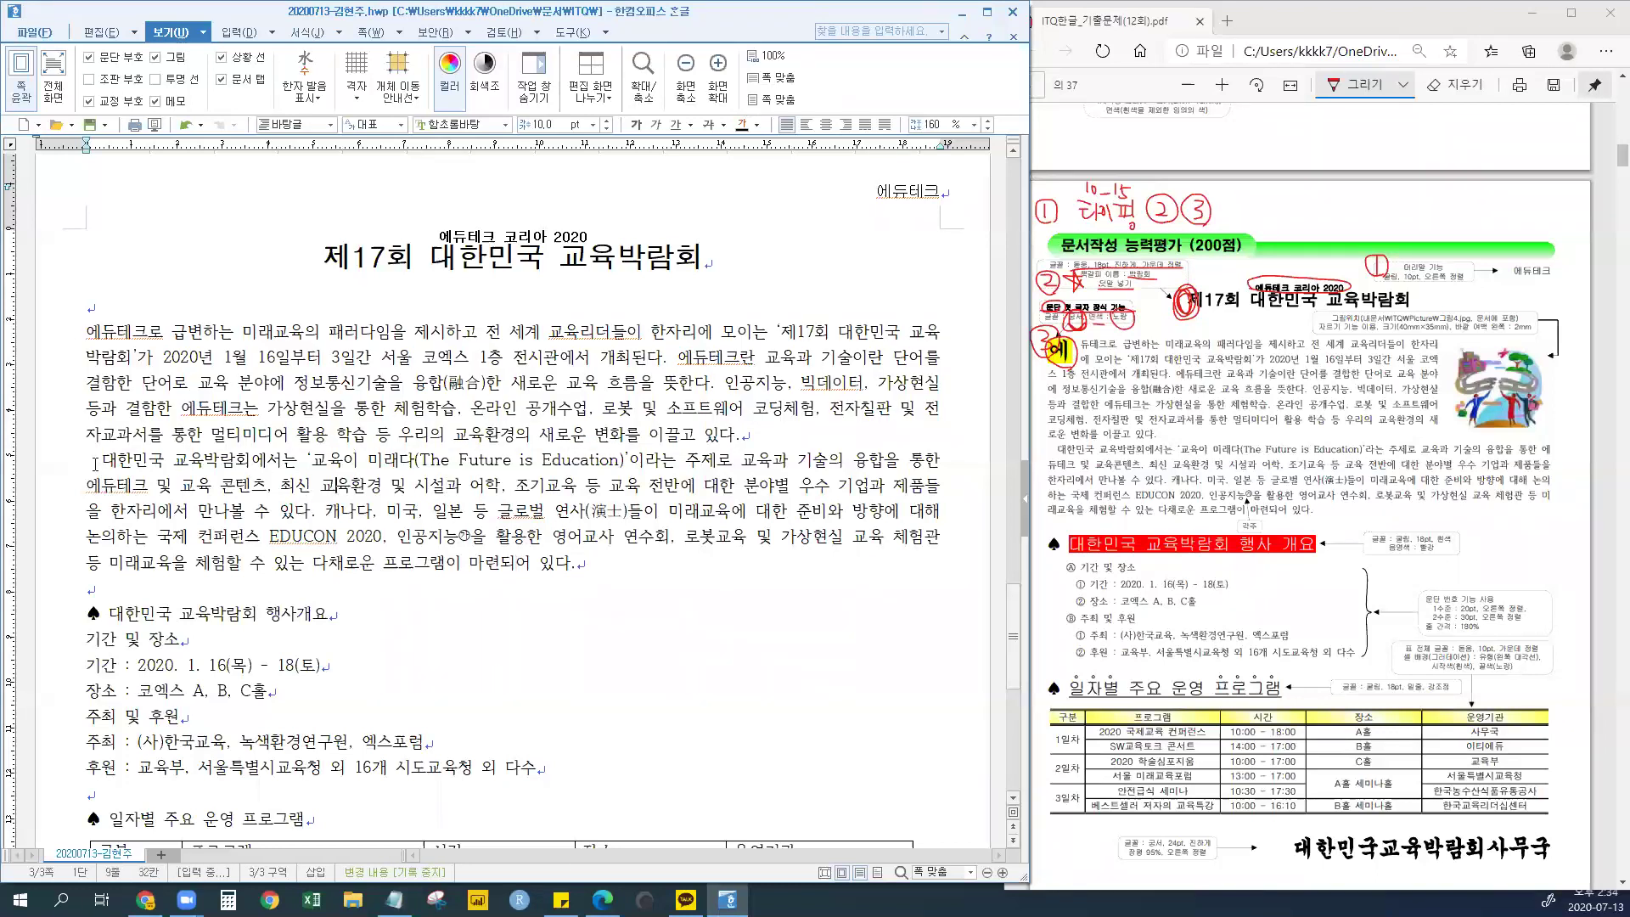
triple_click(339, 486)
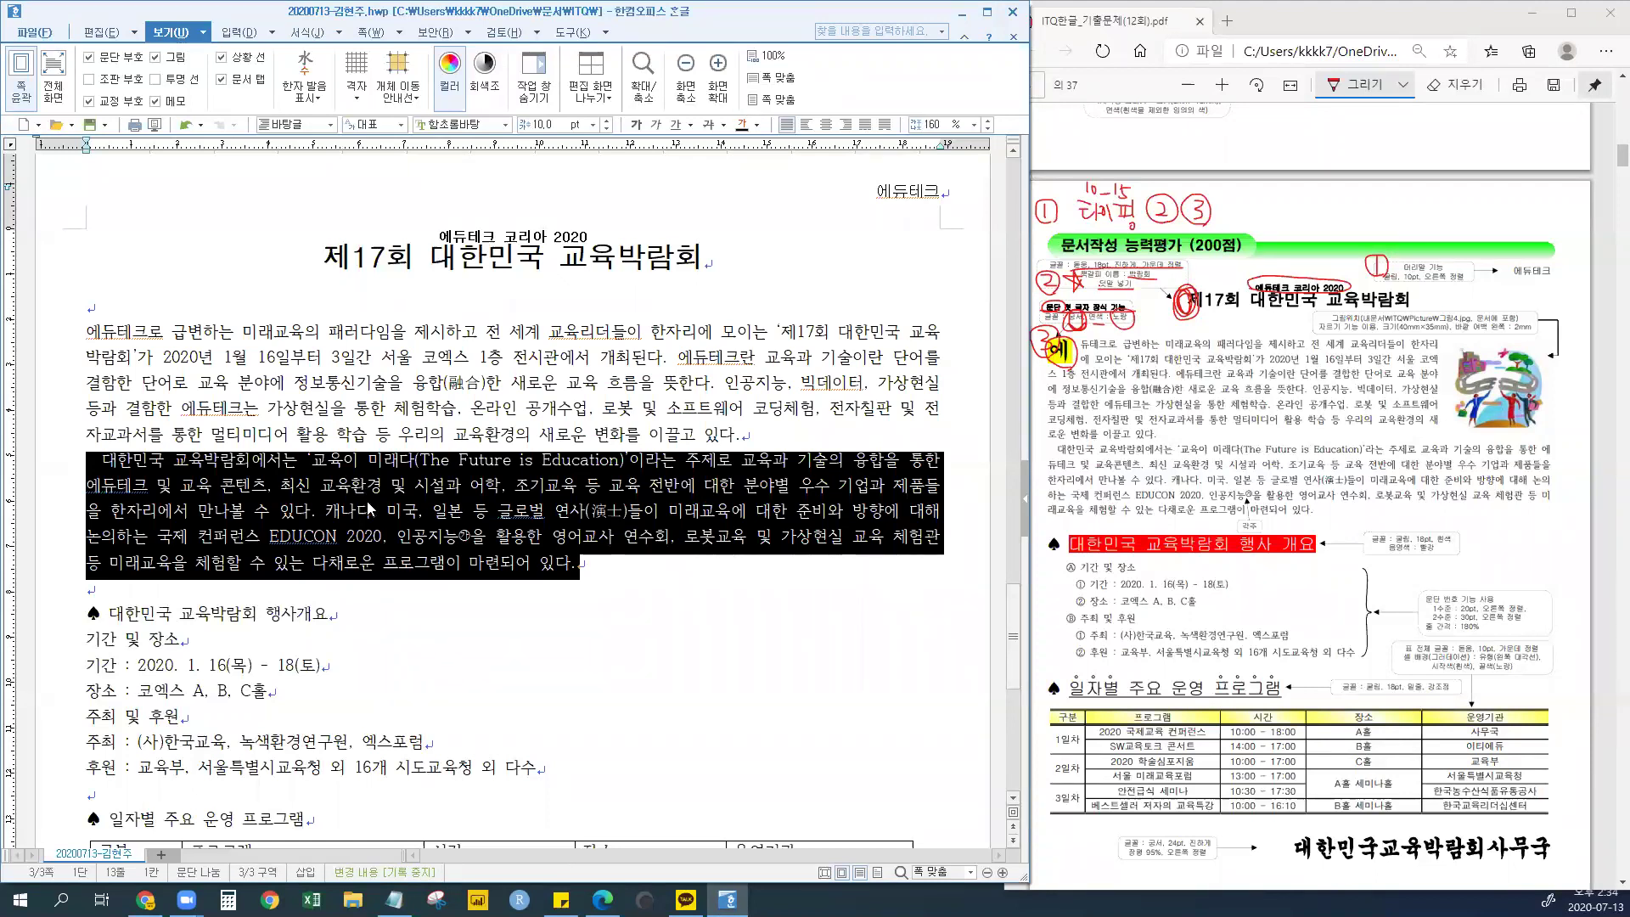
left_click(463, 510)
left_click(86, 464)
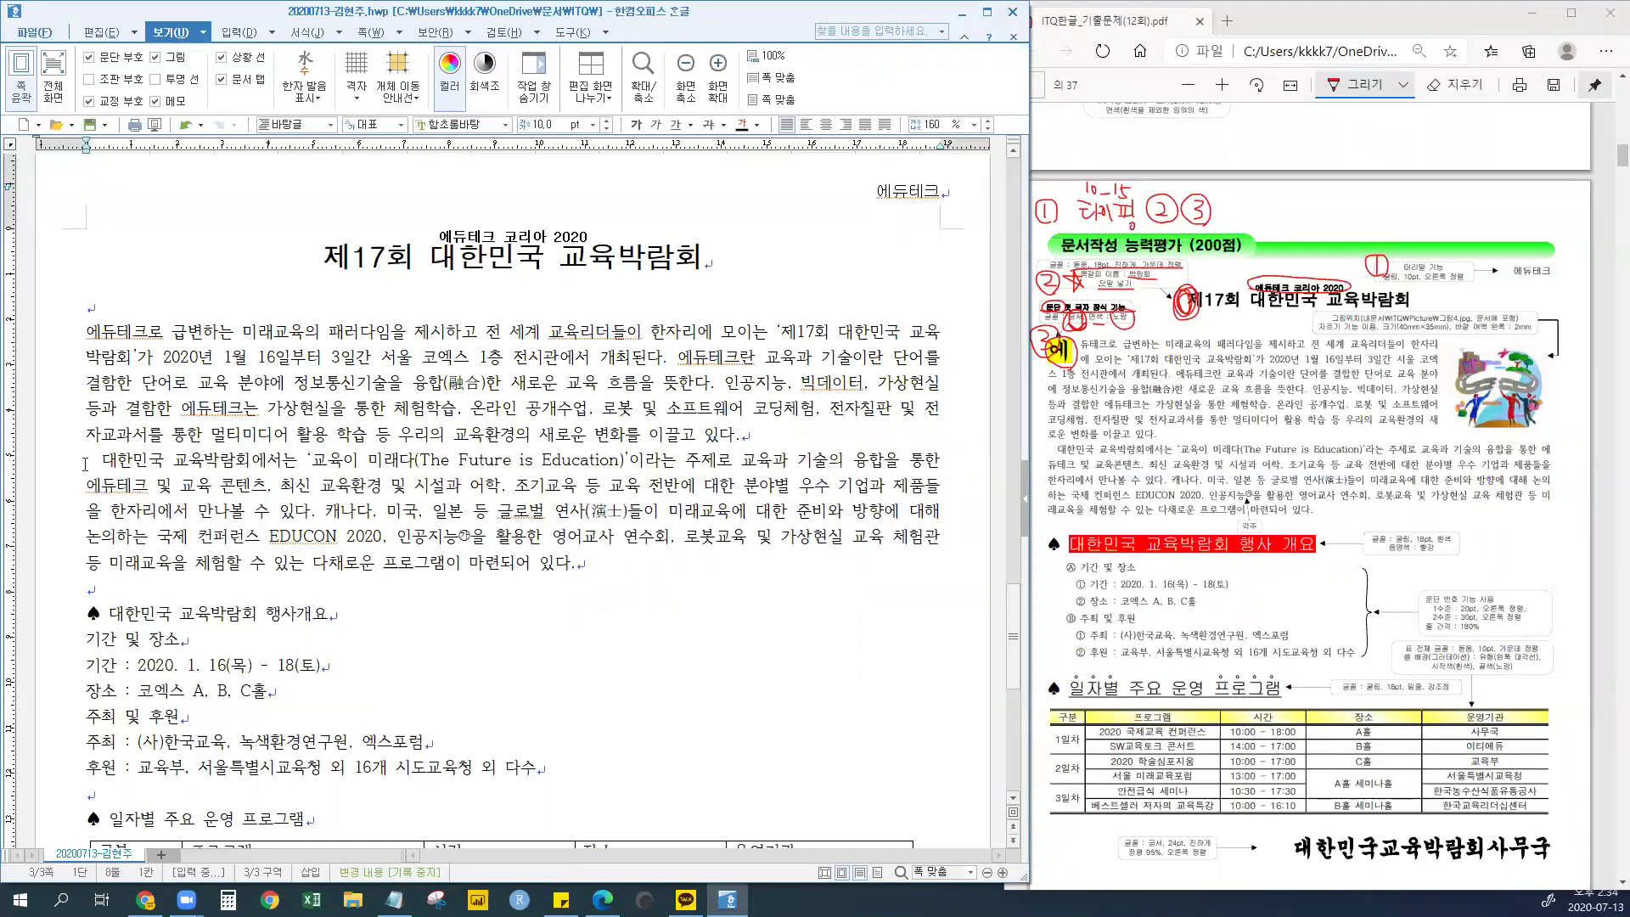
left_click_drag(82, 465, 91, 467)
left_click_drag(63, 340, 63, 442)
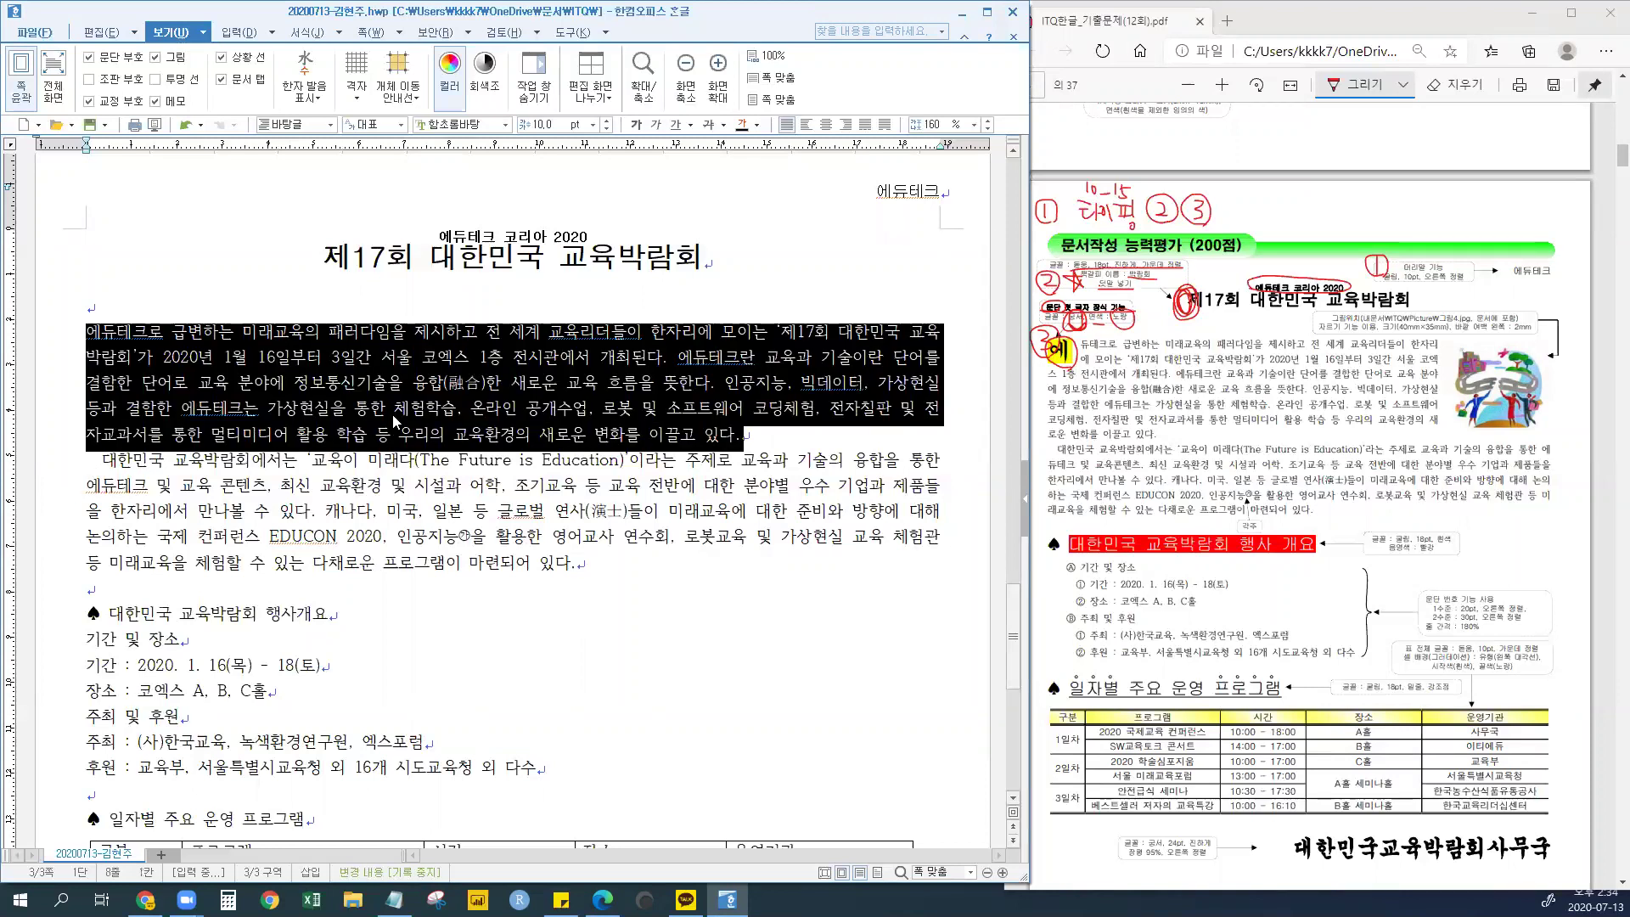
left_click(189, 382)
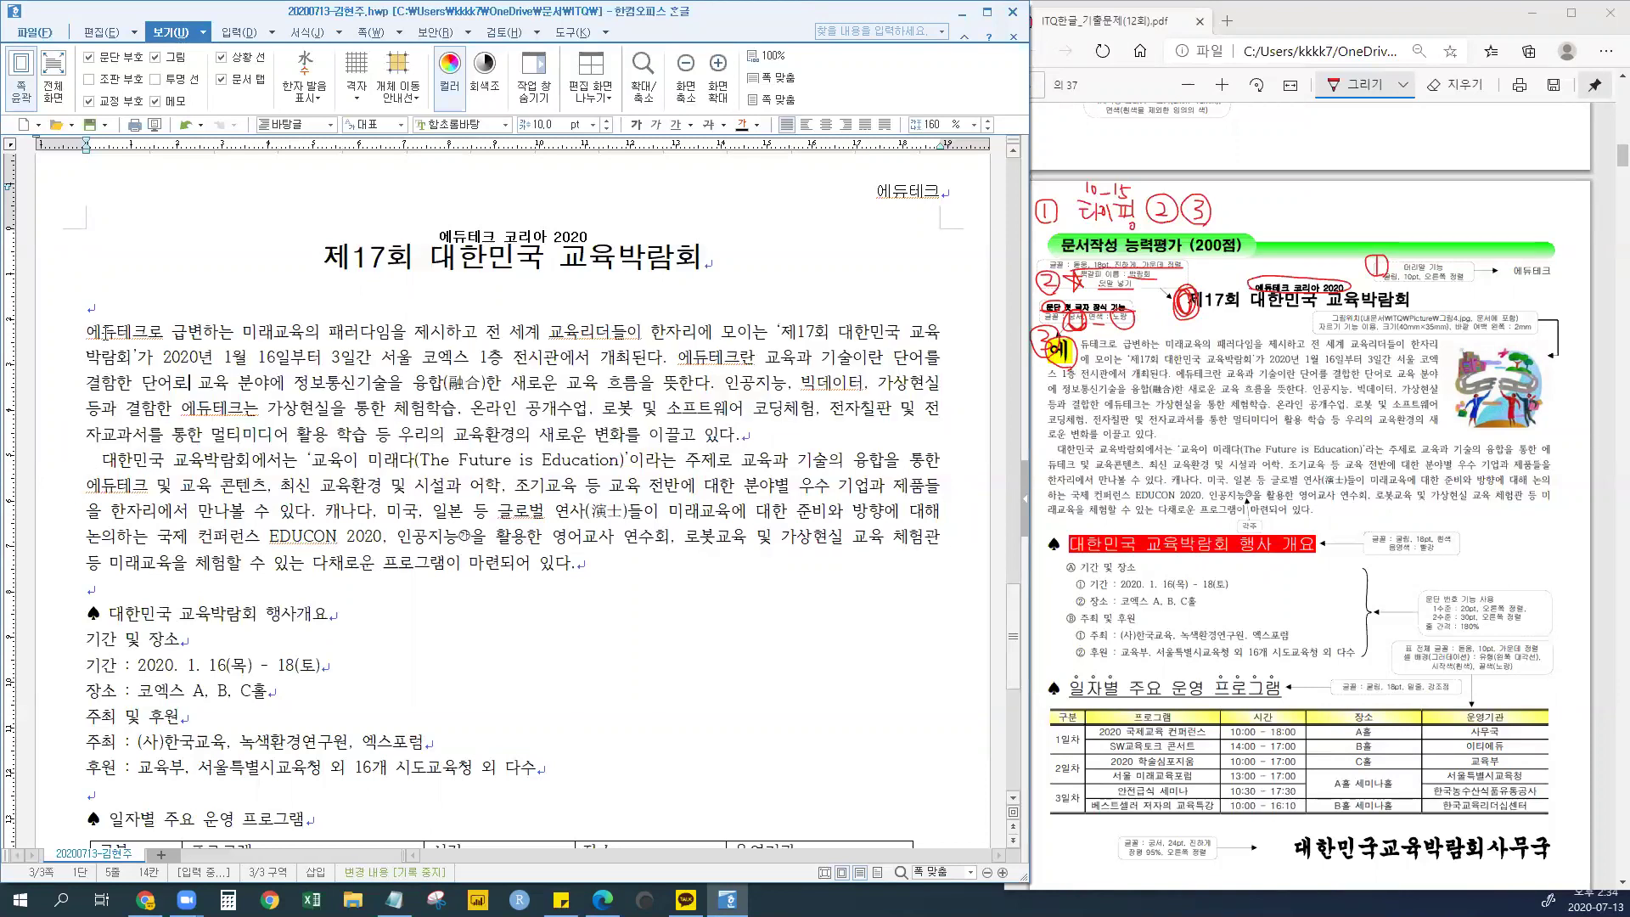
- Place the cursor inside the first body paragraph and open the paragraph first-letter decoration (문단 첫 글자 장식) settings
left_click(100, 331)
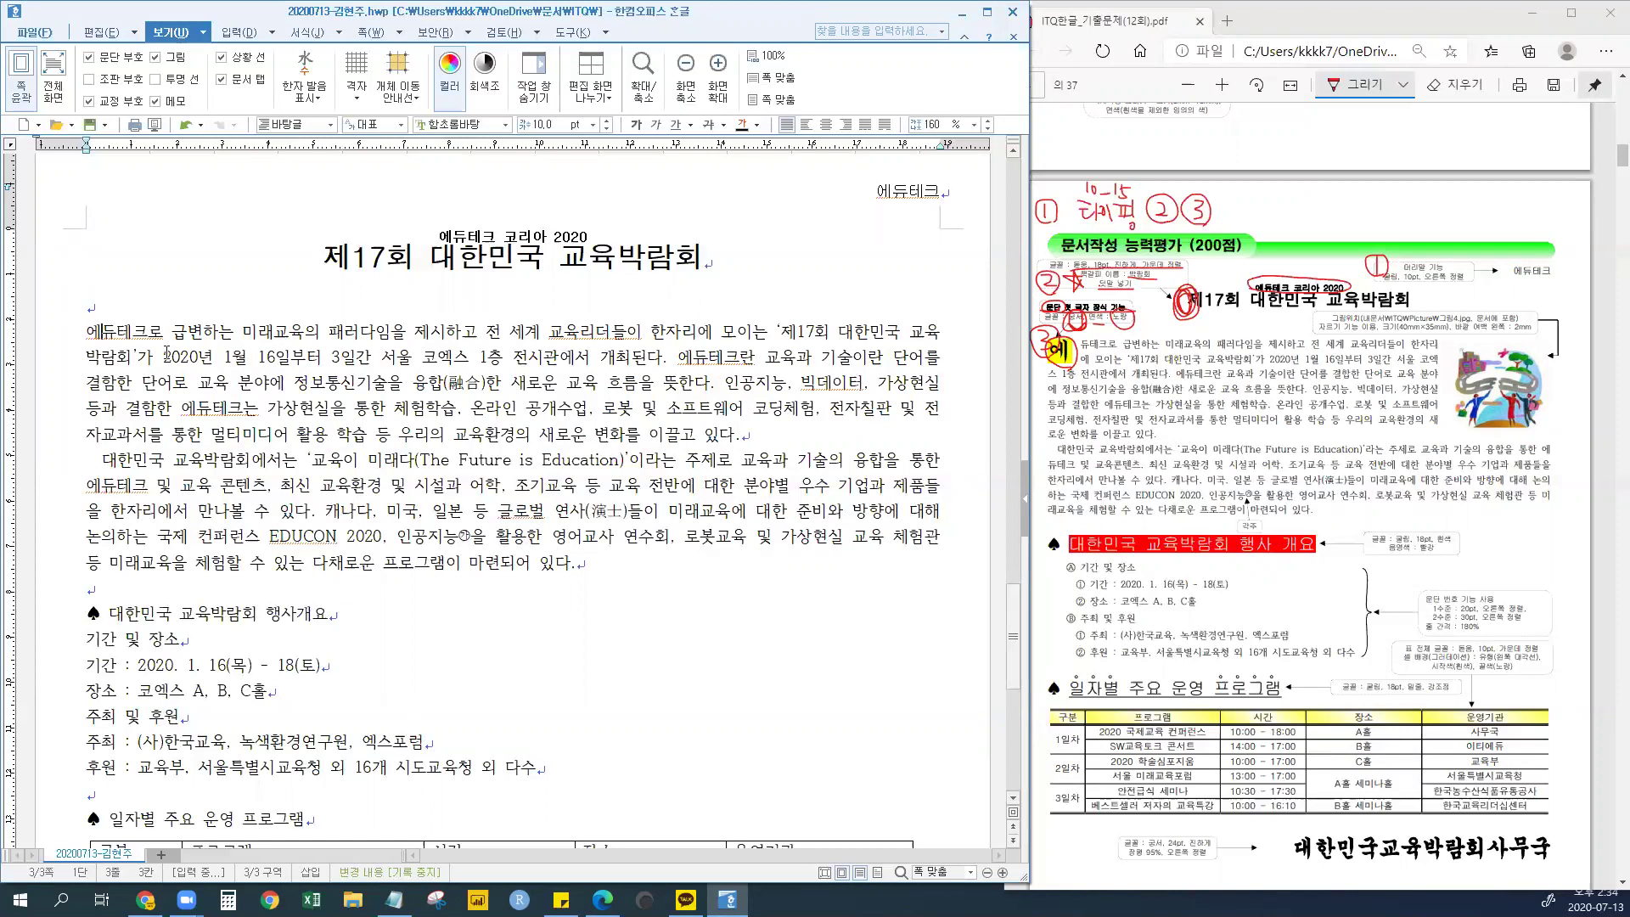
left_click(586, 408)
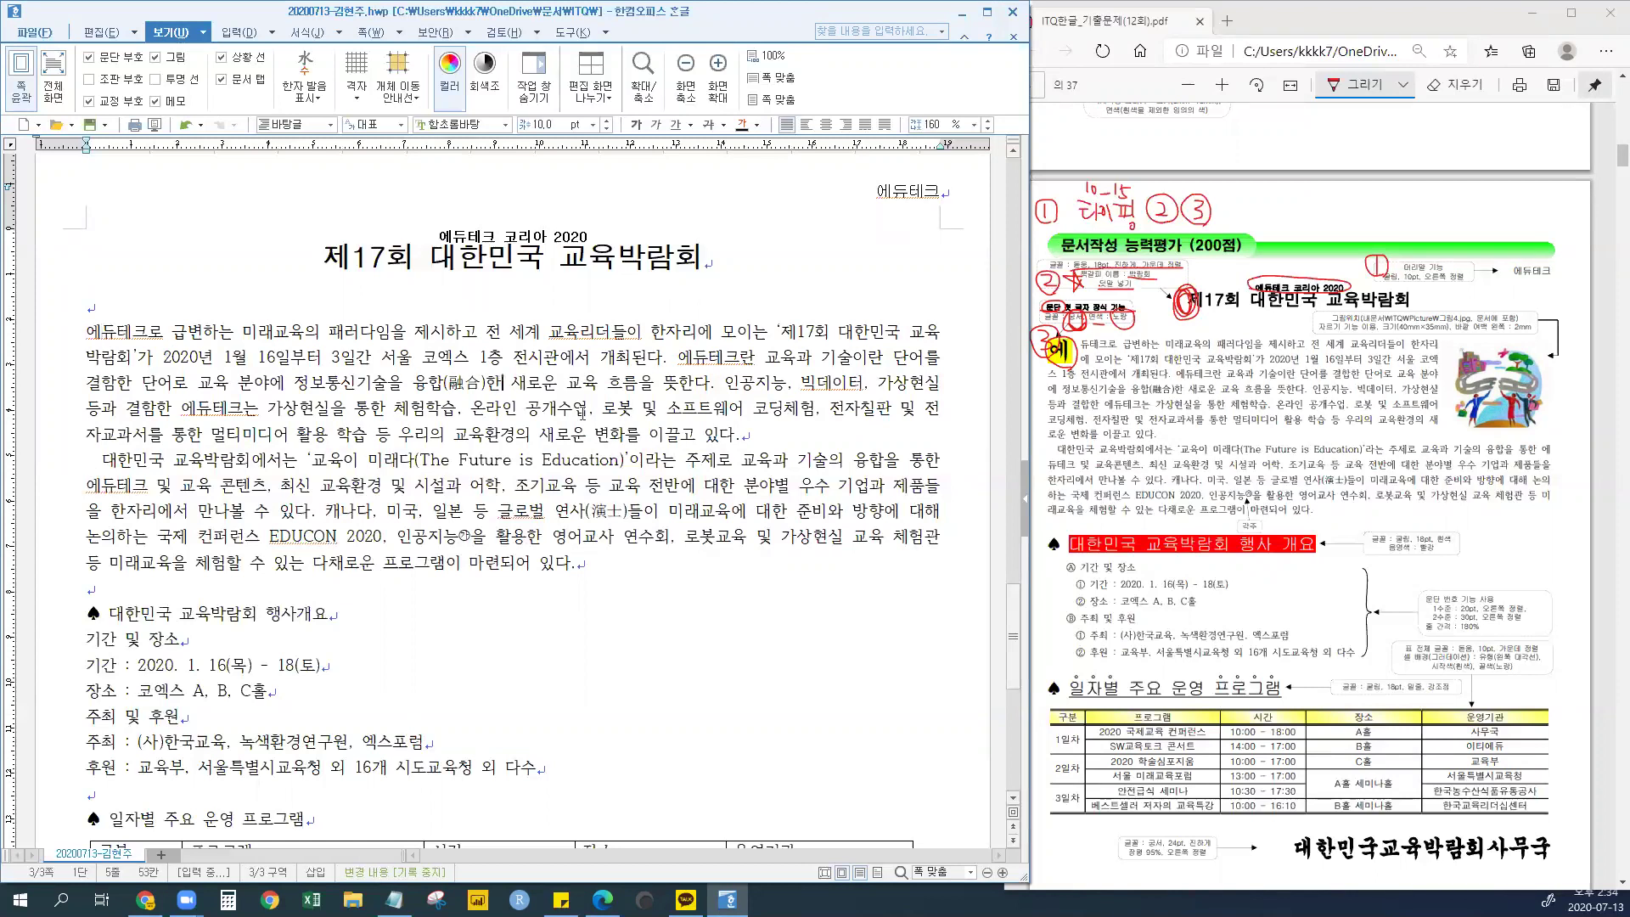
key("Right")
key("Right")
key("Right")
key("Right")
key("Right")
key("Right")
key("Right")
key("Right")
left_click(303, 34)
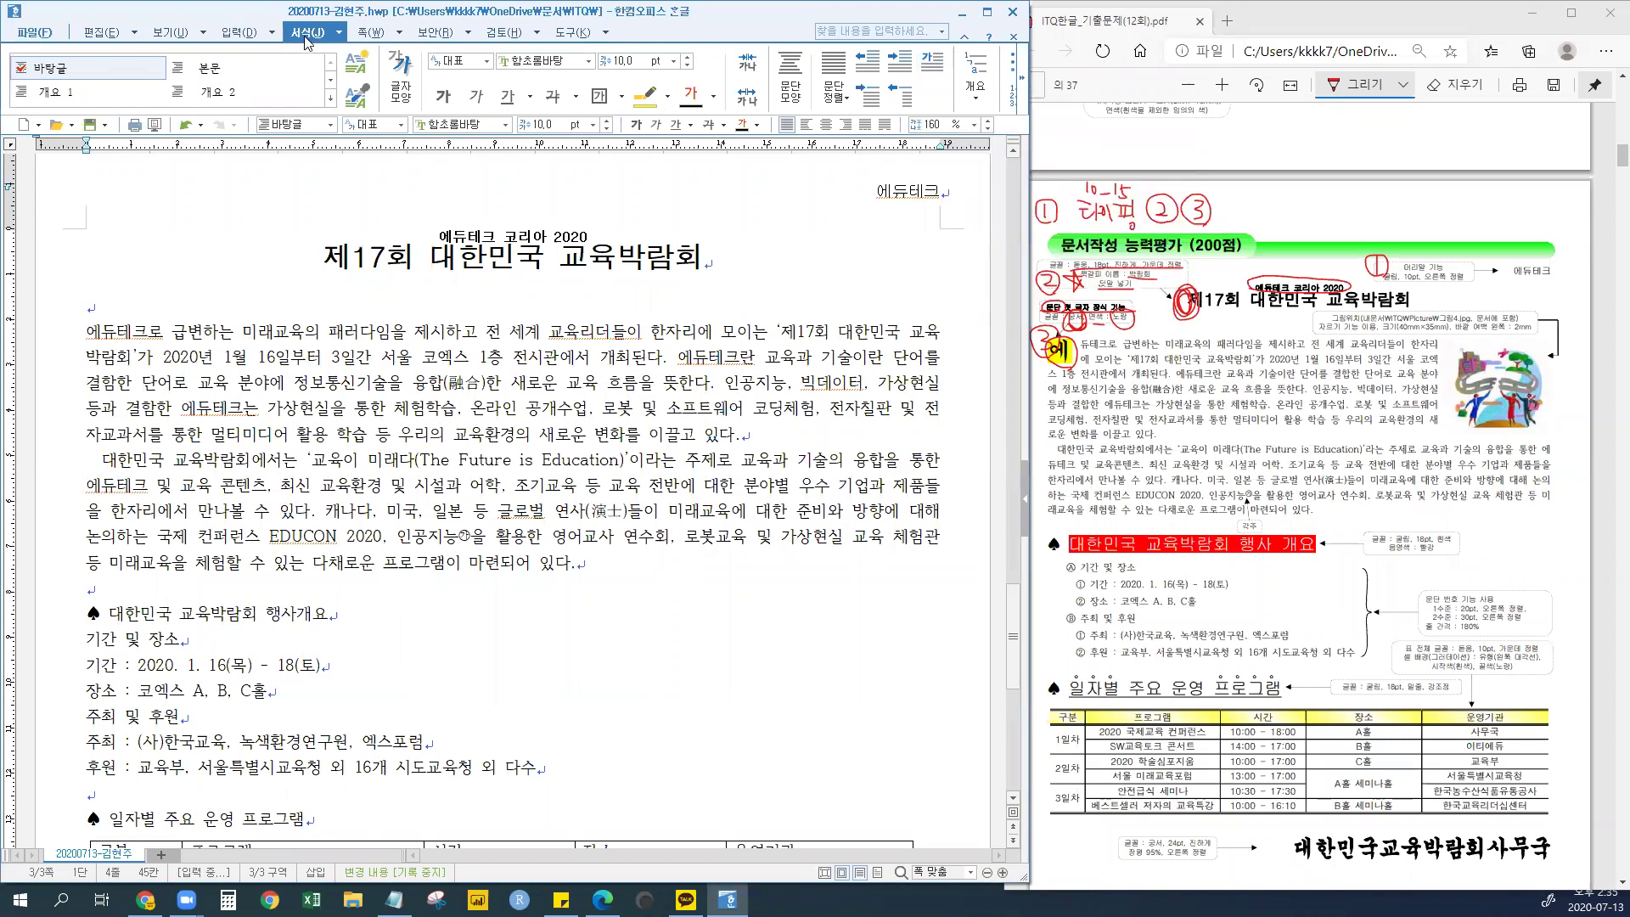
left_click(337, 35)
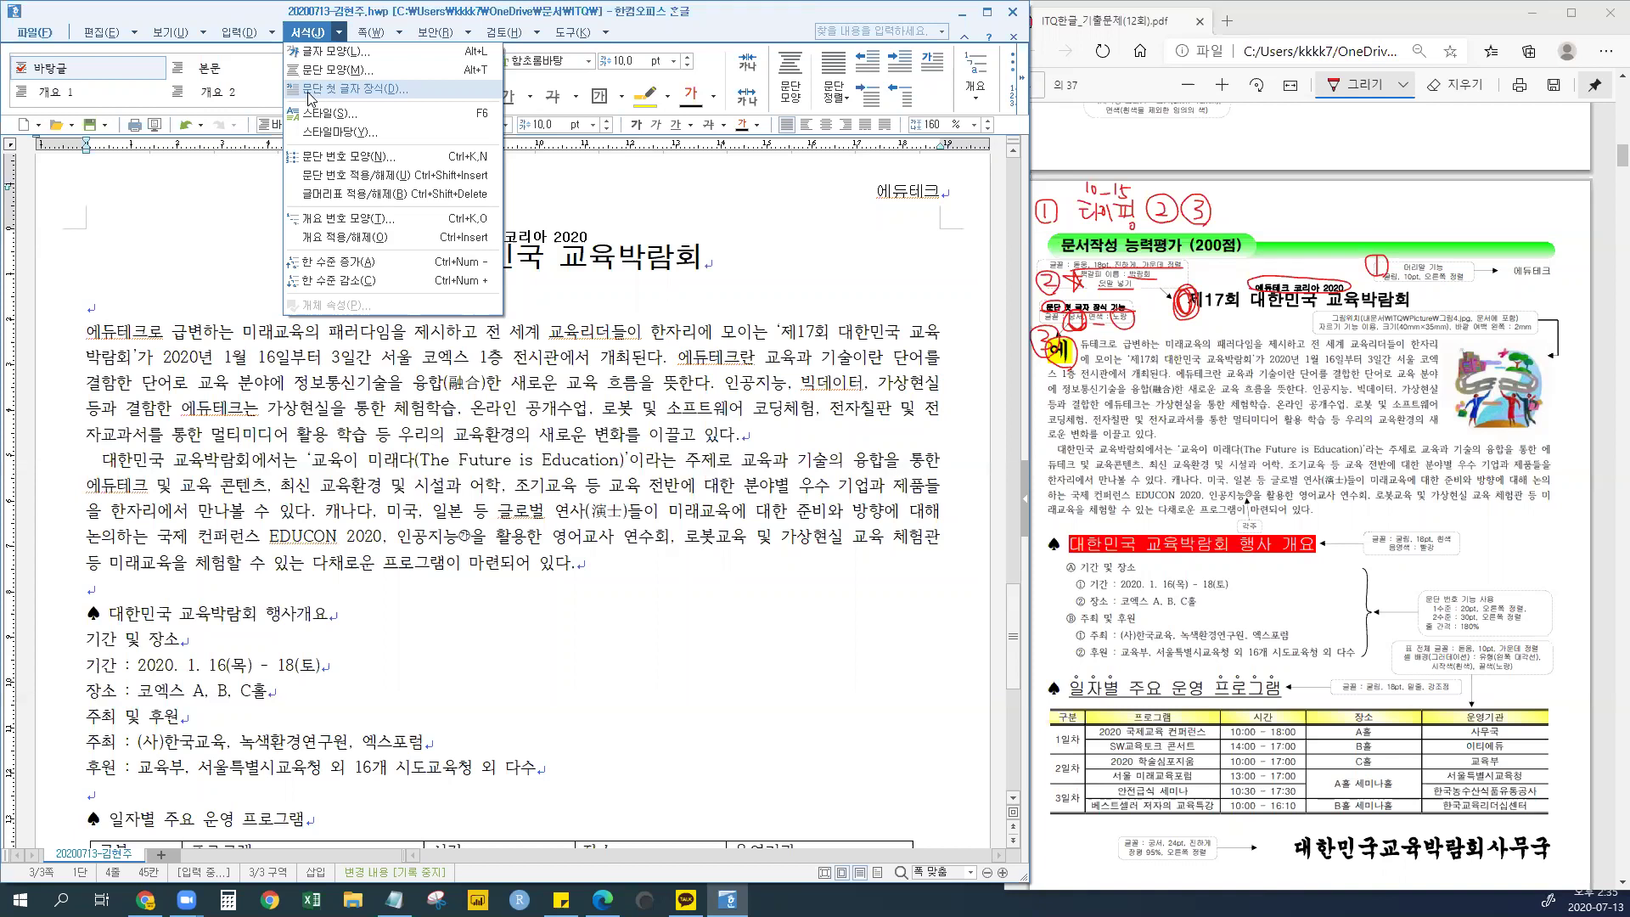
left_click(308, 38)
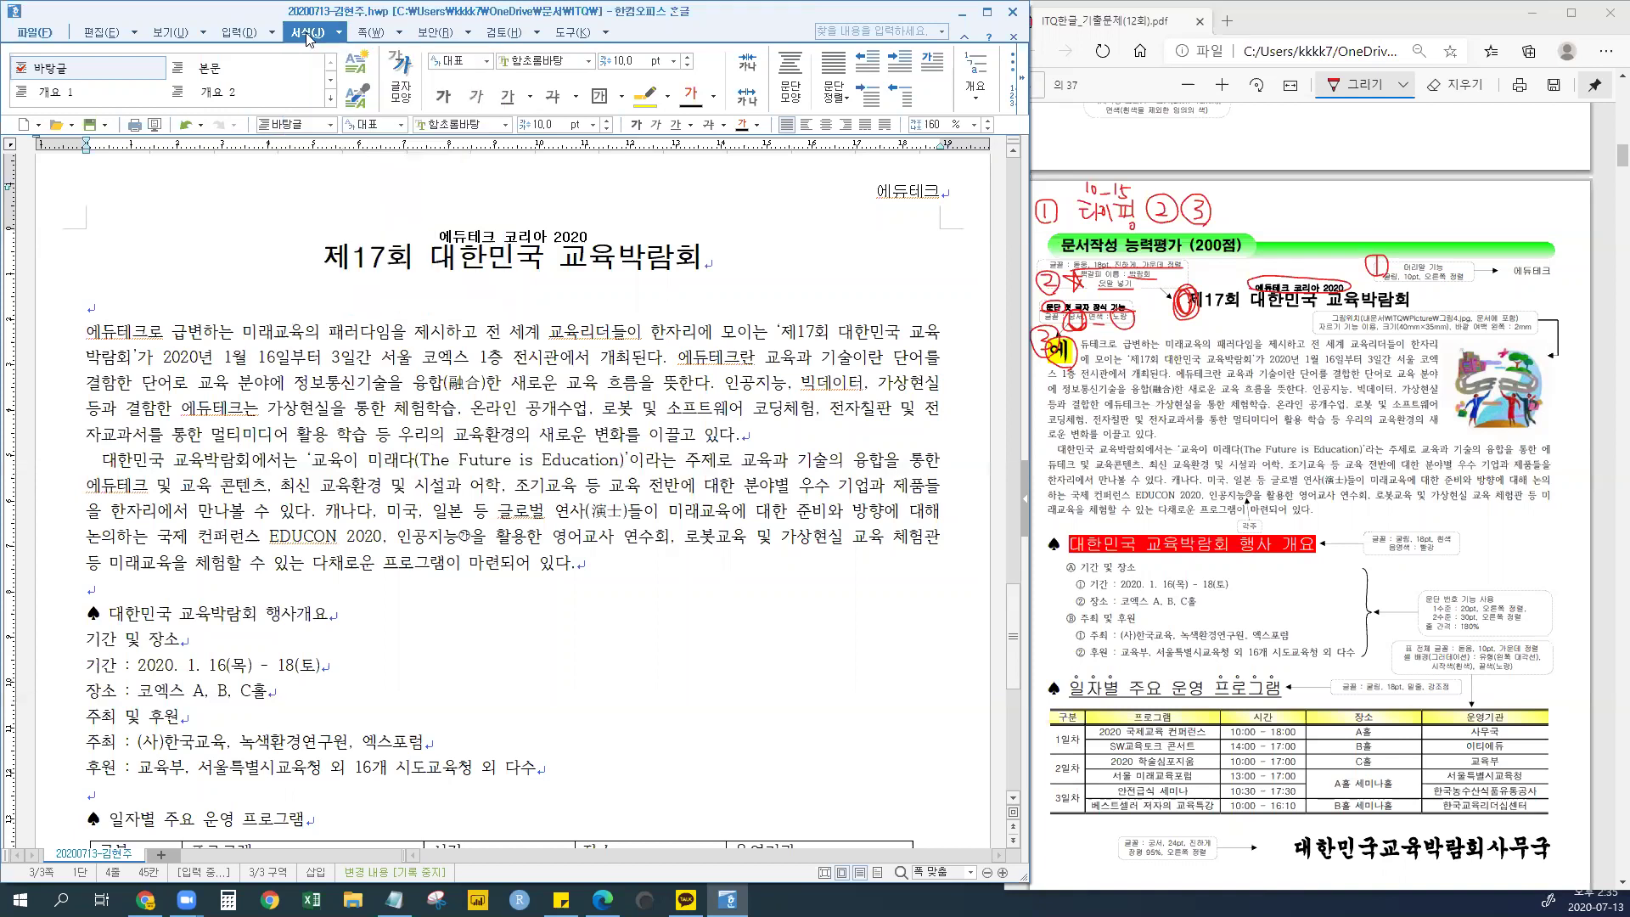
left_click(931, 64)
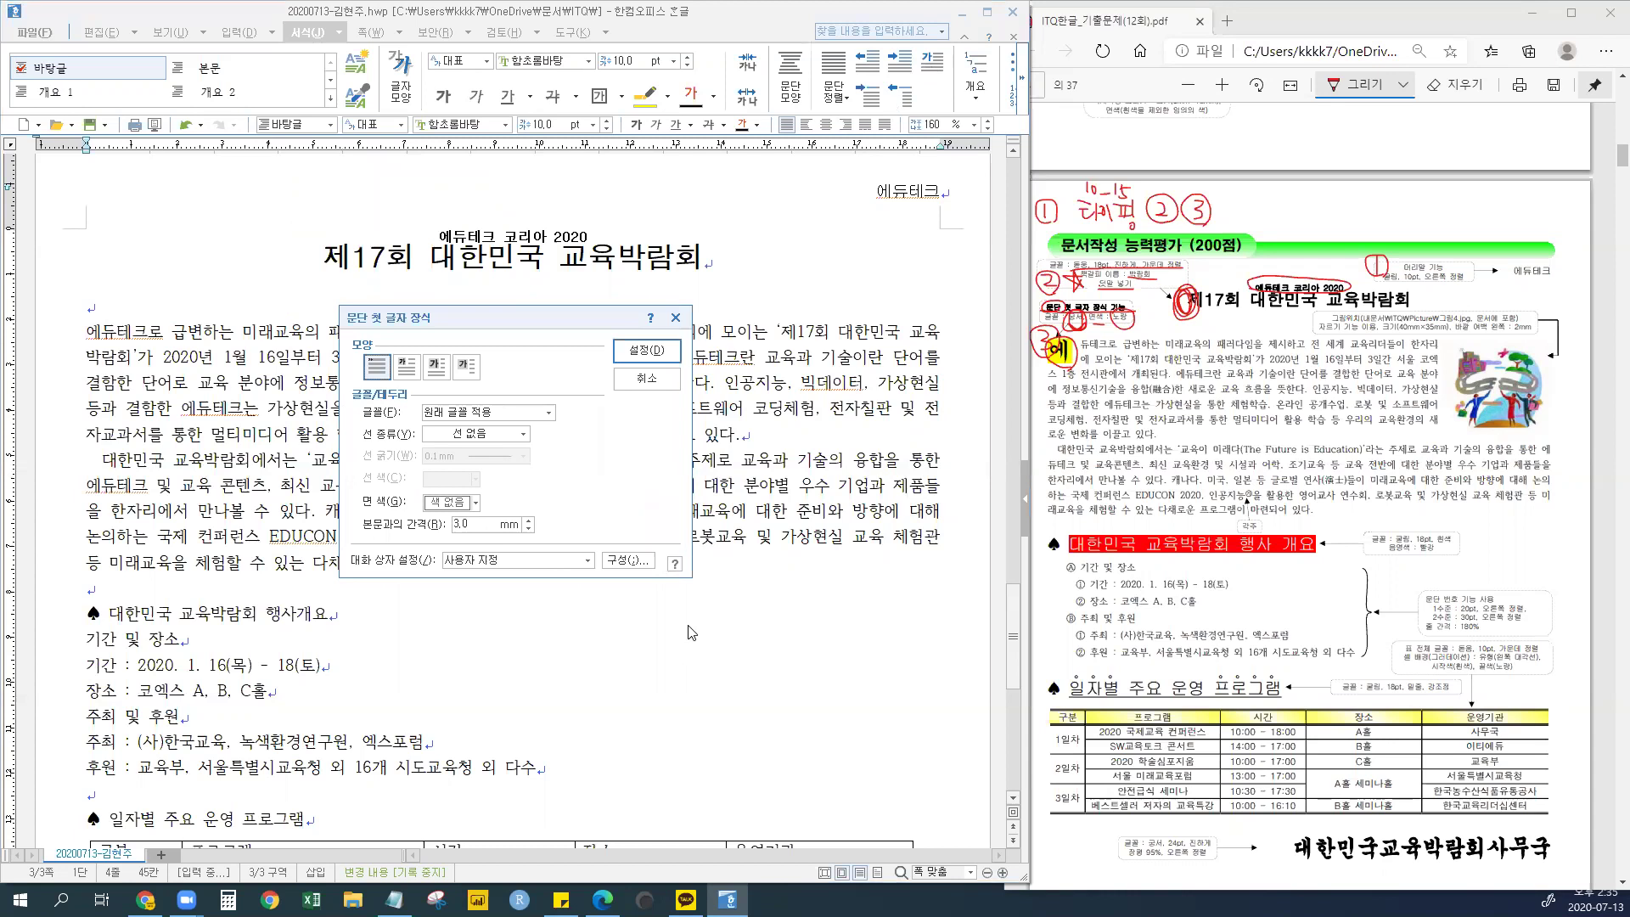
- In the Notepad notes, append "(입력 - 책갈피)" to the 책갈피 line and "(서식 - 문단첫글자장식)" to the first-letter line, then minimise the notes
left_click(394, 899)
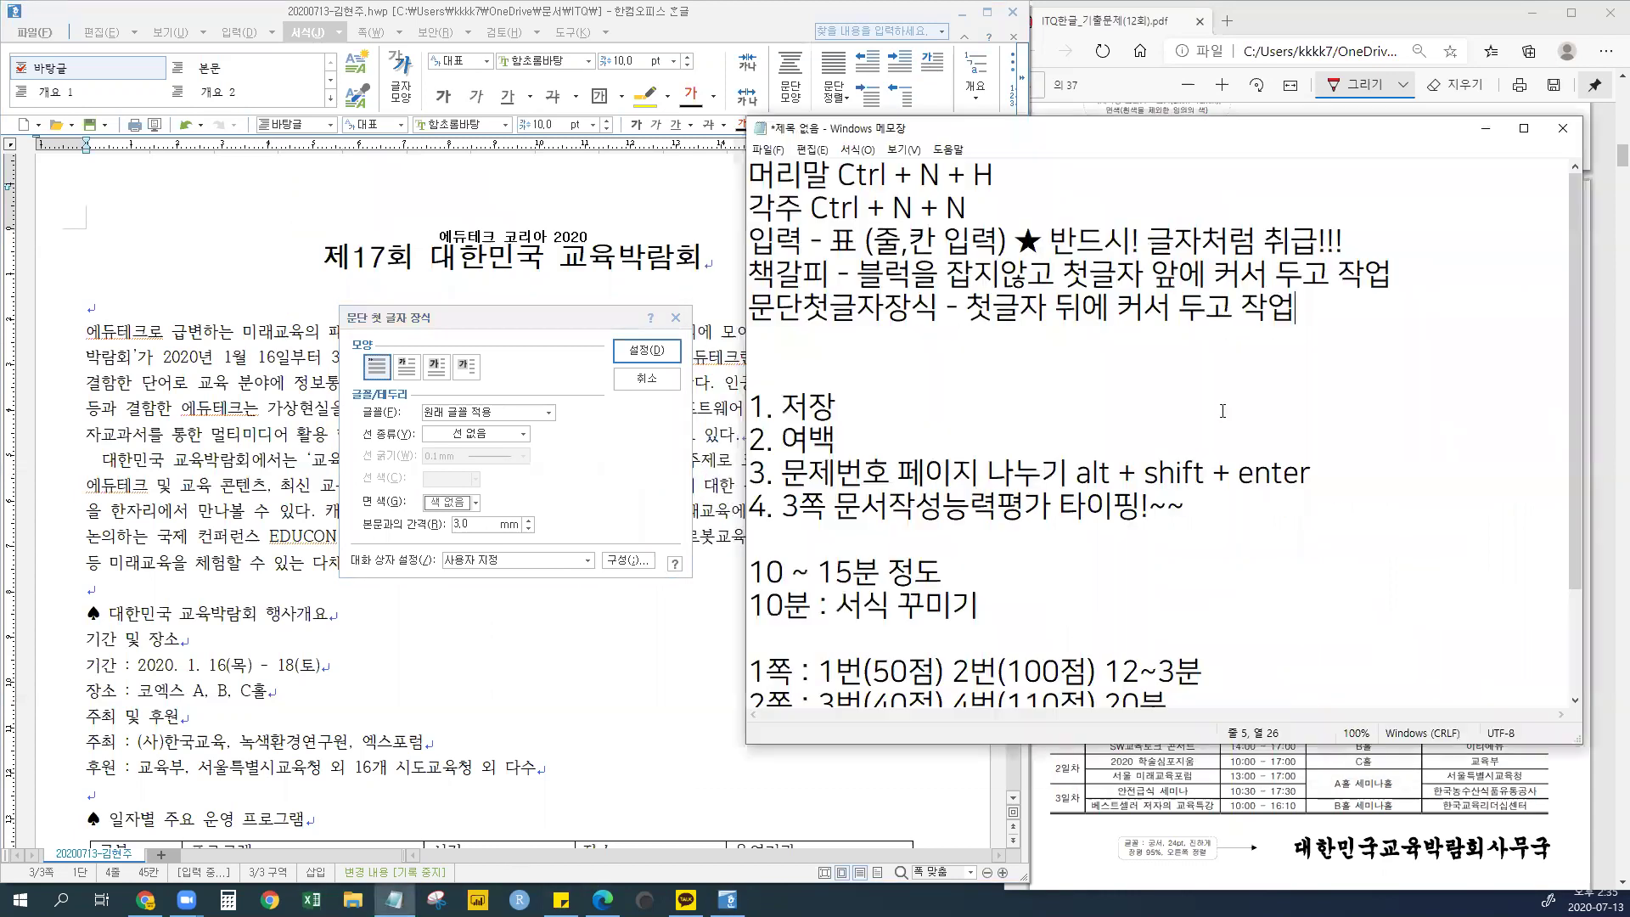
type("(입력 - 책갈피)")
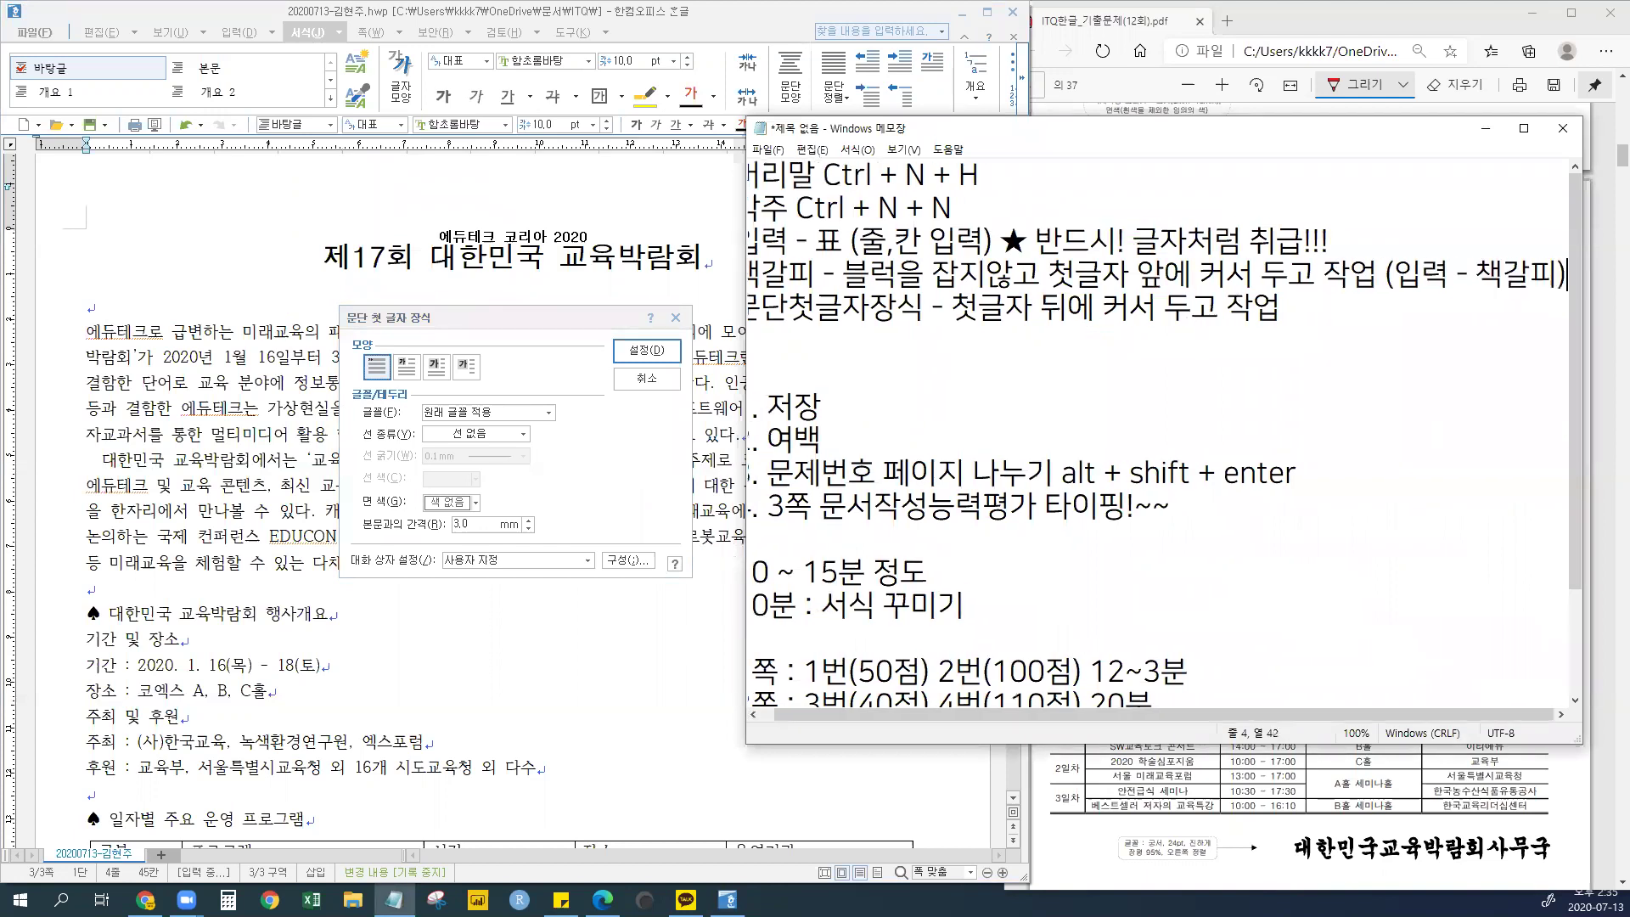
key("Down")
type("(서식 - 문단첫글자장")
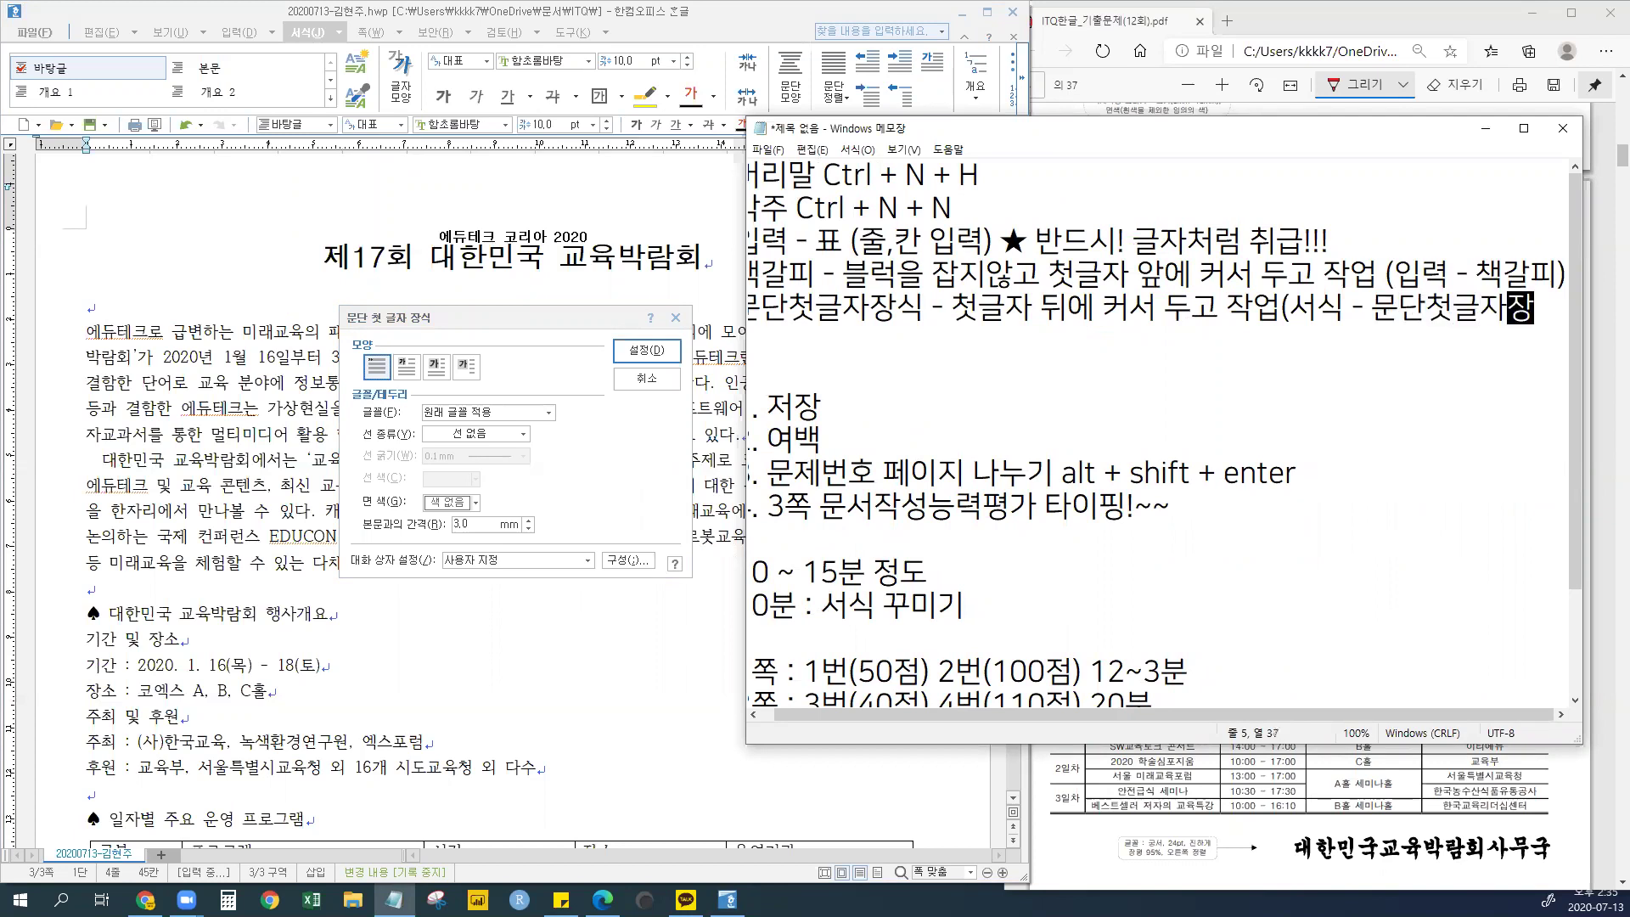
type("식)")
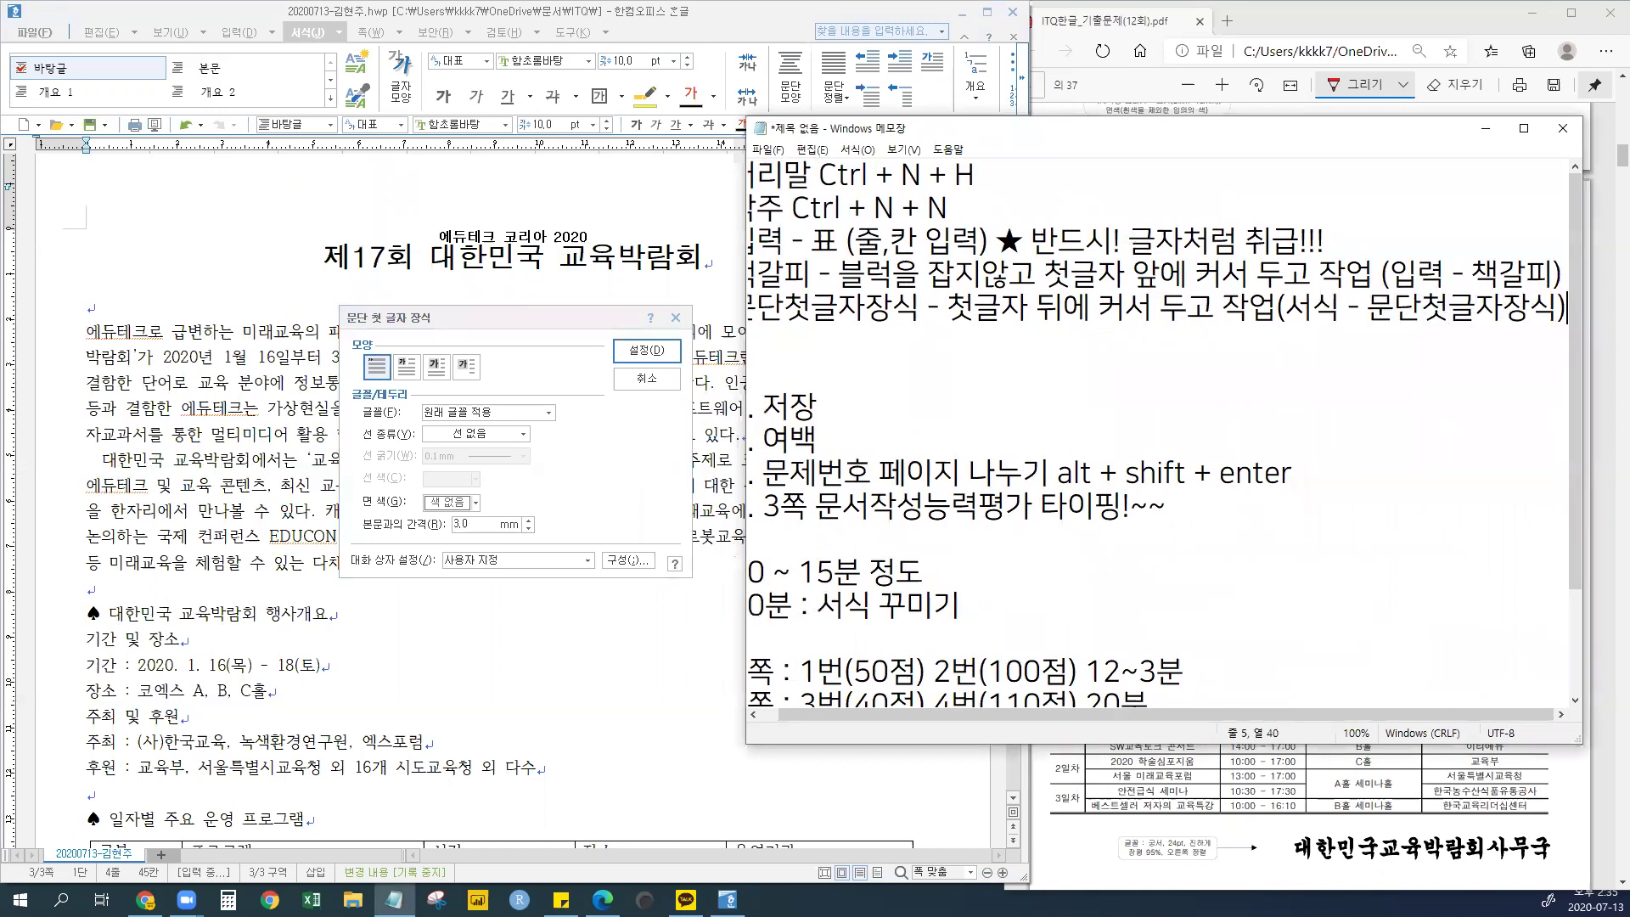
left_click(1485, 128)
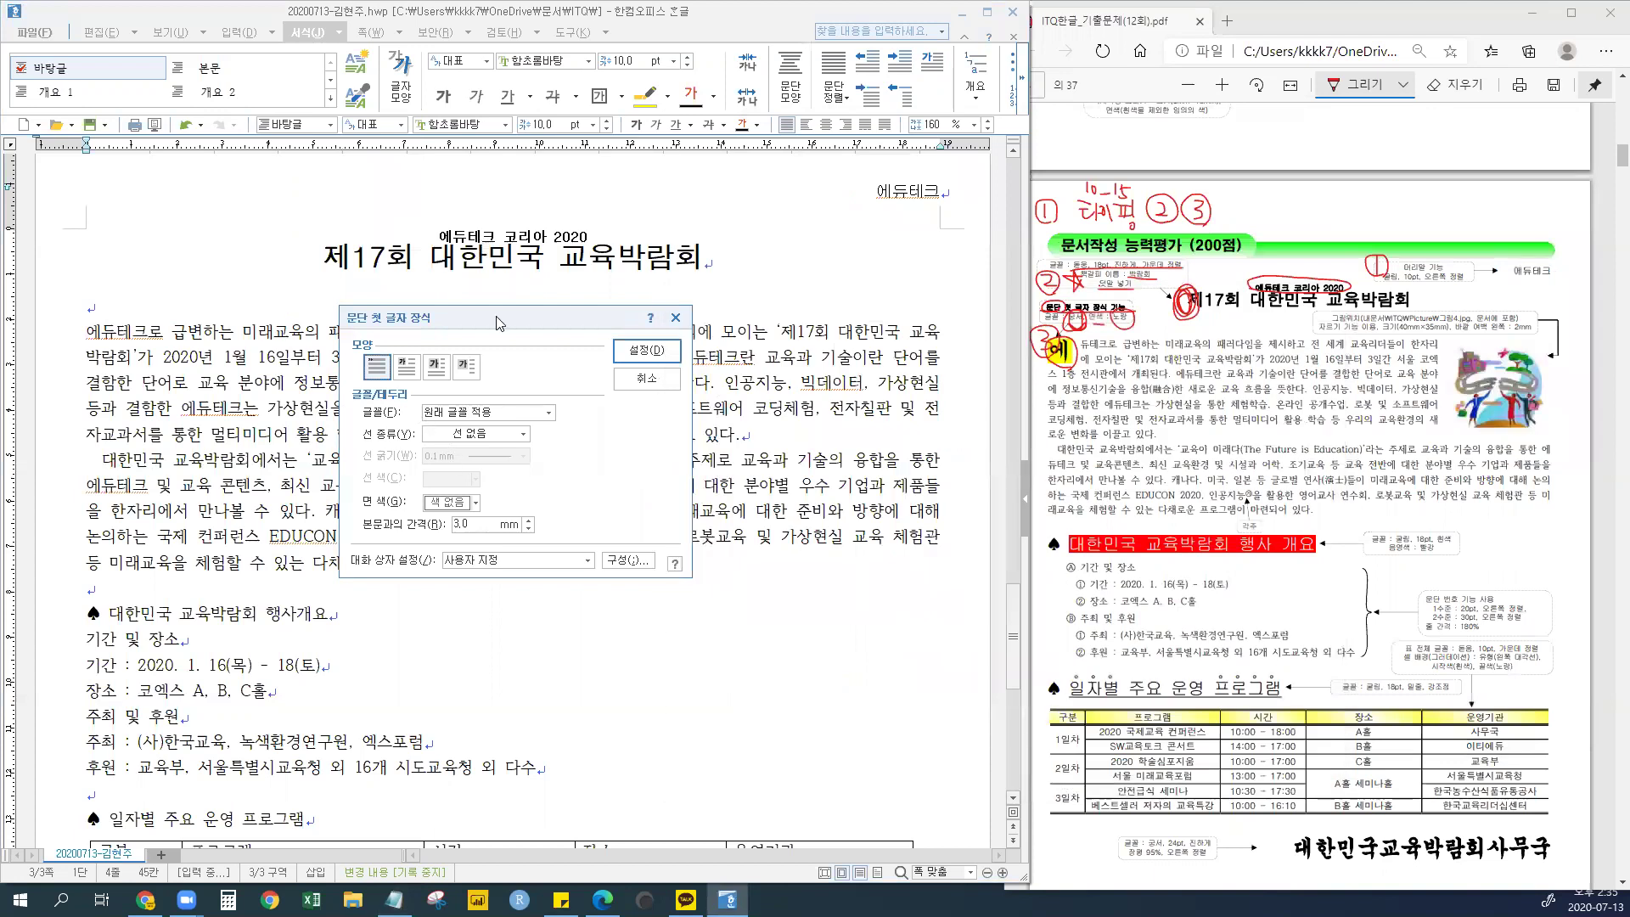
- Mark the two text lines beside the enlarged letter in the PDF and choose the two-line shape for the first-letter decoration
left_click_drag(521, 317, 566, 313)
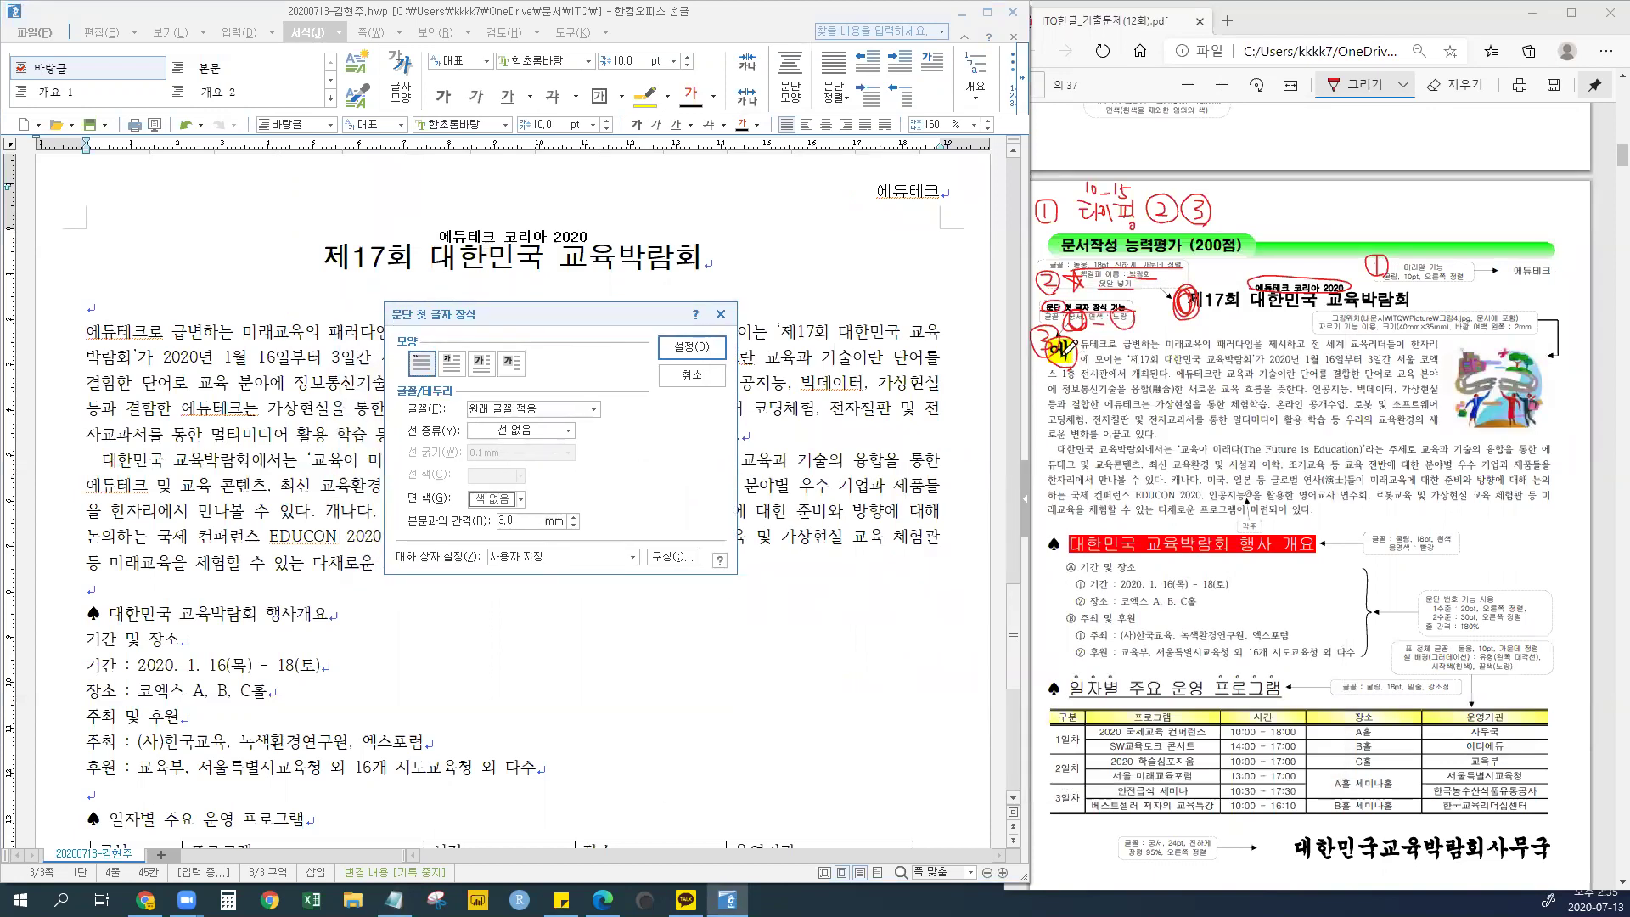
left_click(1137, 341)
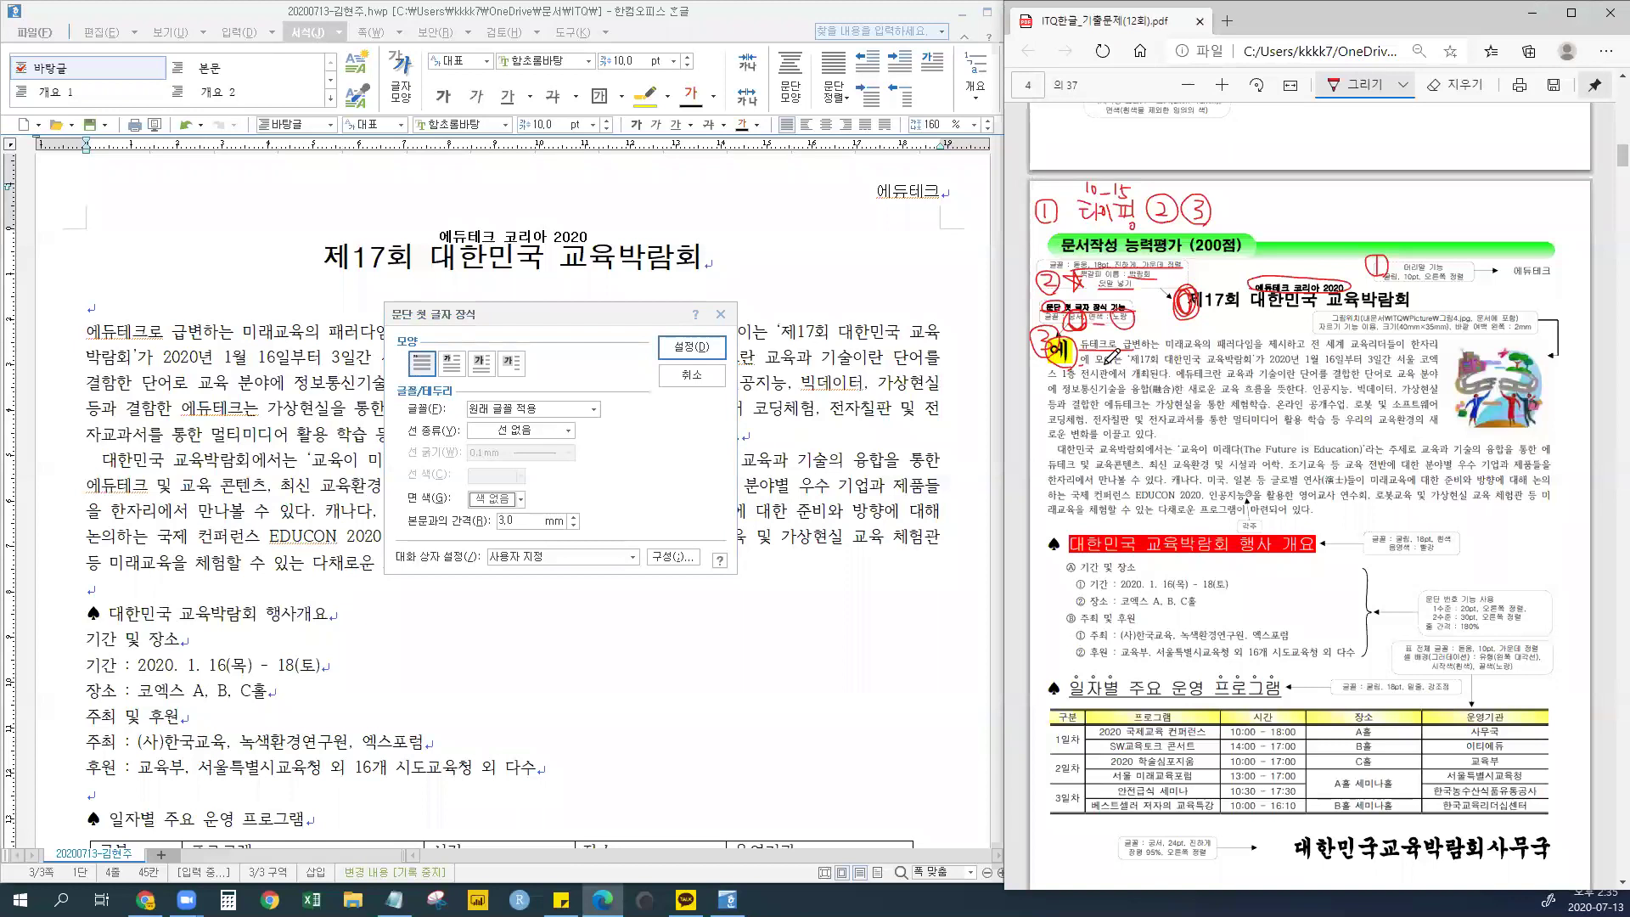
mouse_move(1082, 365)
left_mouse_down()
mouse_move(1061, 319)
mouse_move(1037, 356)
mouse_move(1071, 372)
mouse_move(1046, 365)
left_mouse_up()
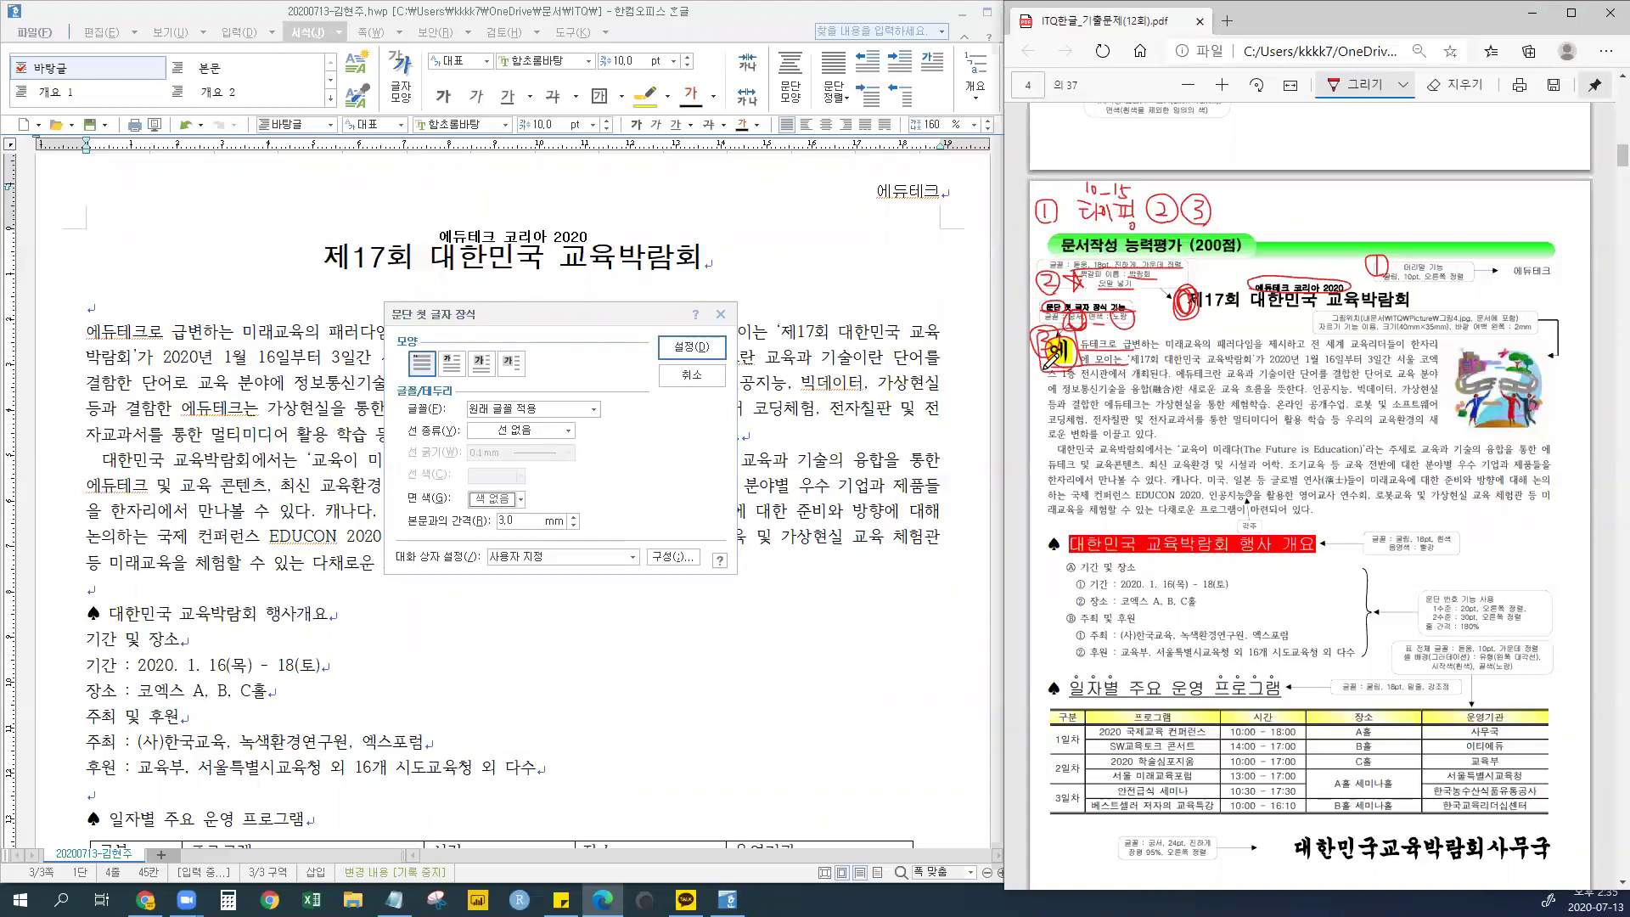
left_click(453, 364)
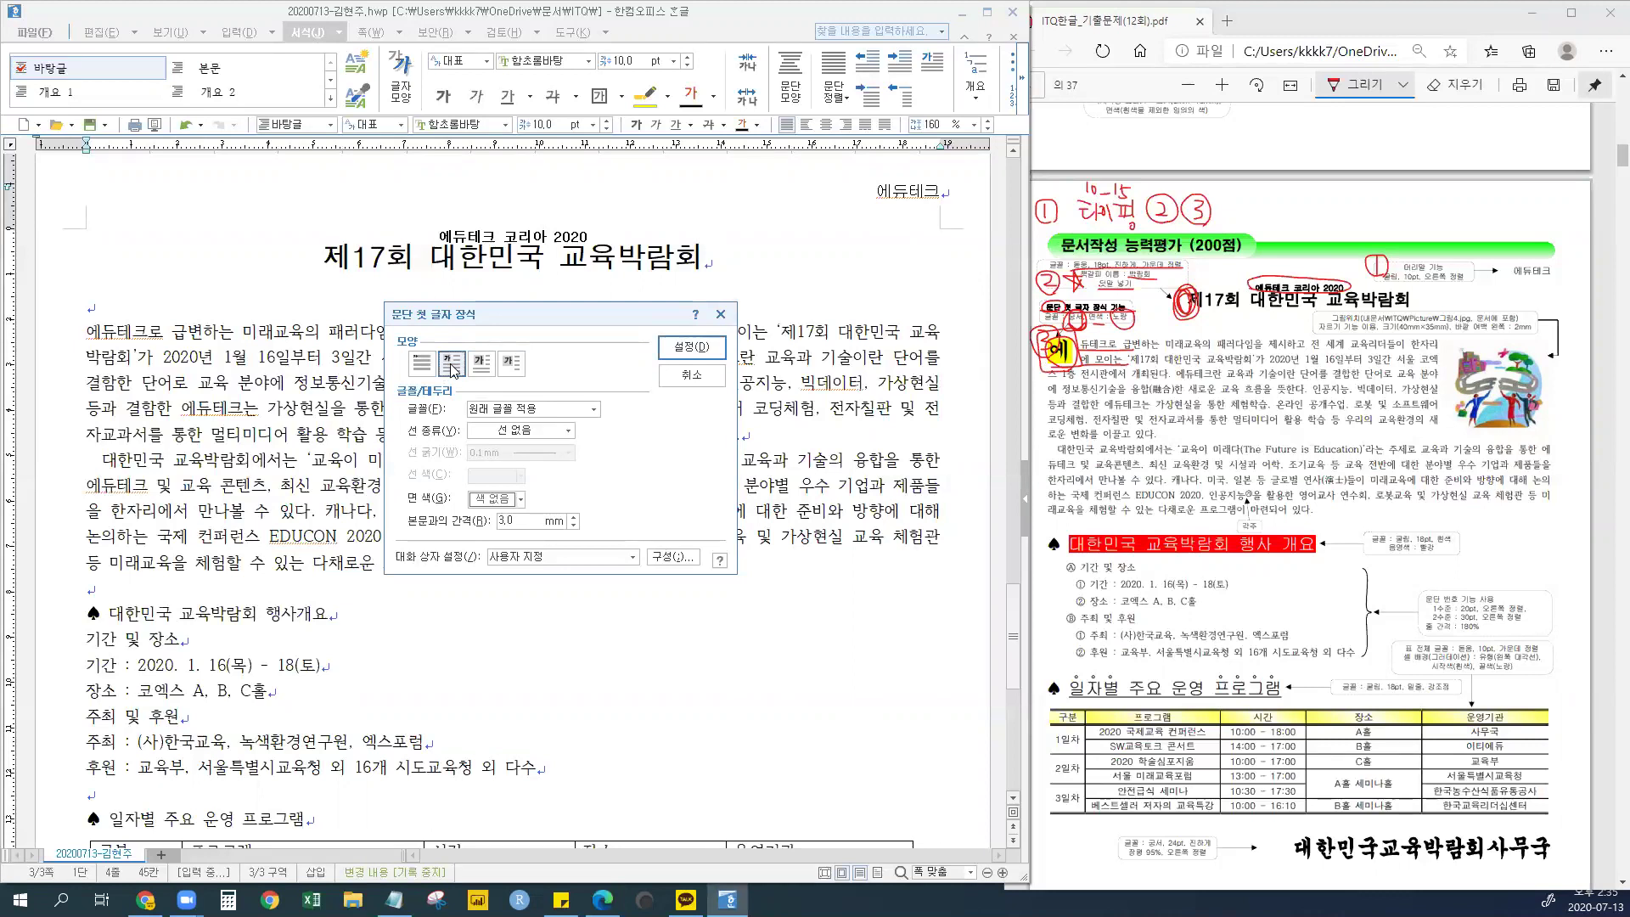
- Set the font of the first-letter decoration to 궁서
left_click(508, 416)
left_click(507, 416)
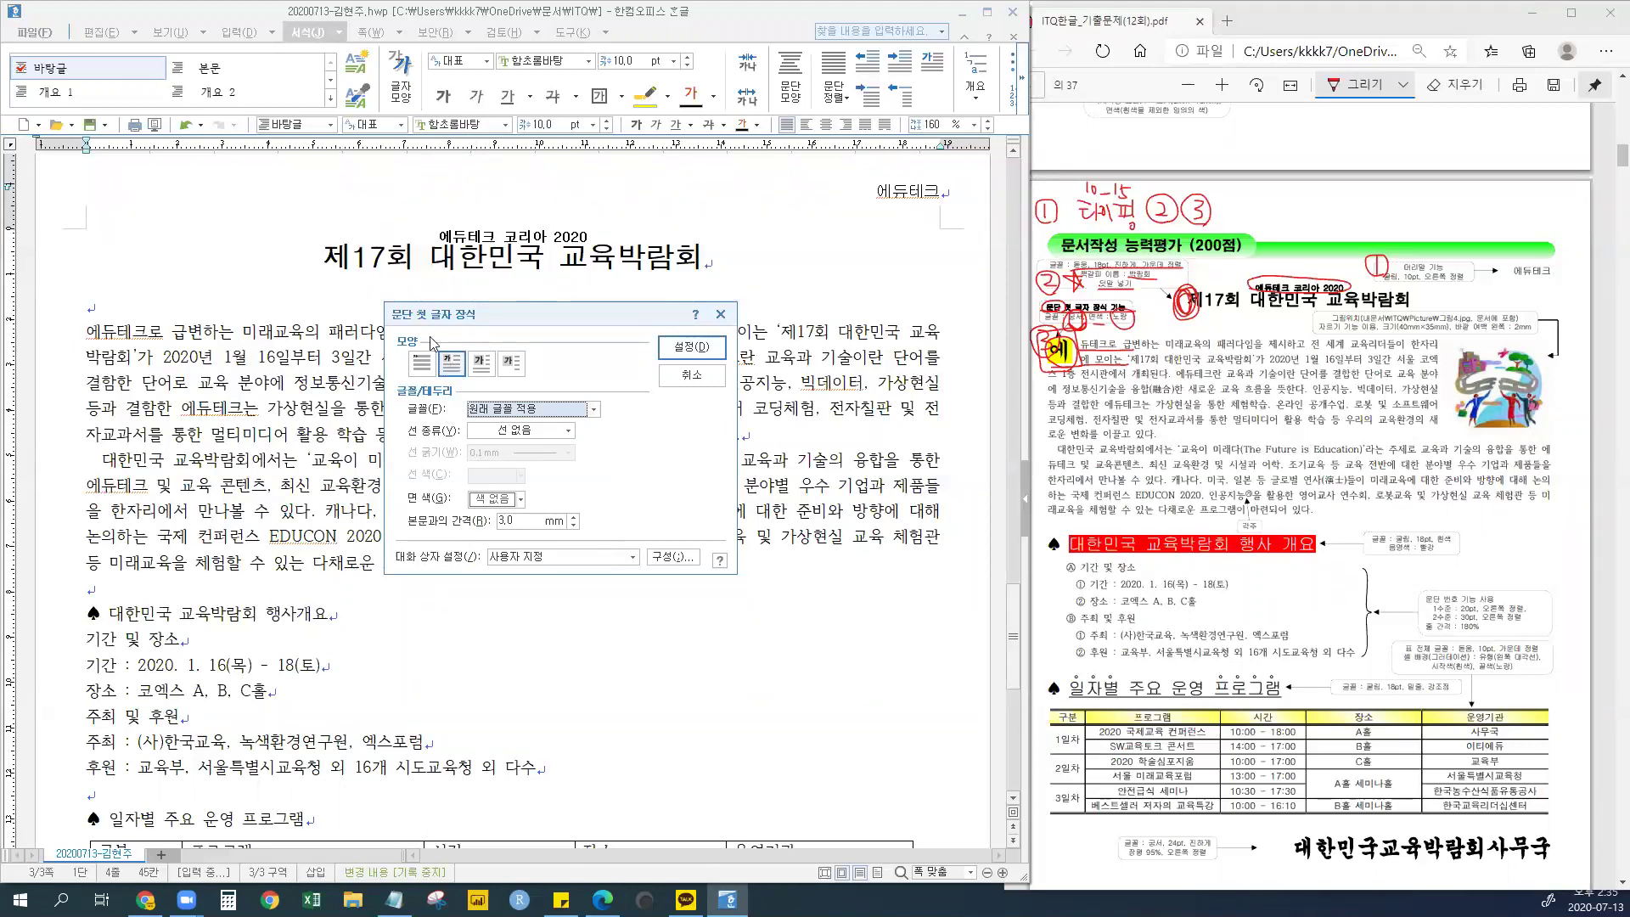
left_click(509, 411)
scroll(524, 463, "down", 6)
scroll(522, 461, "up", 5)
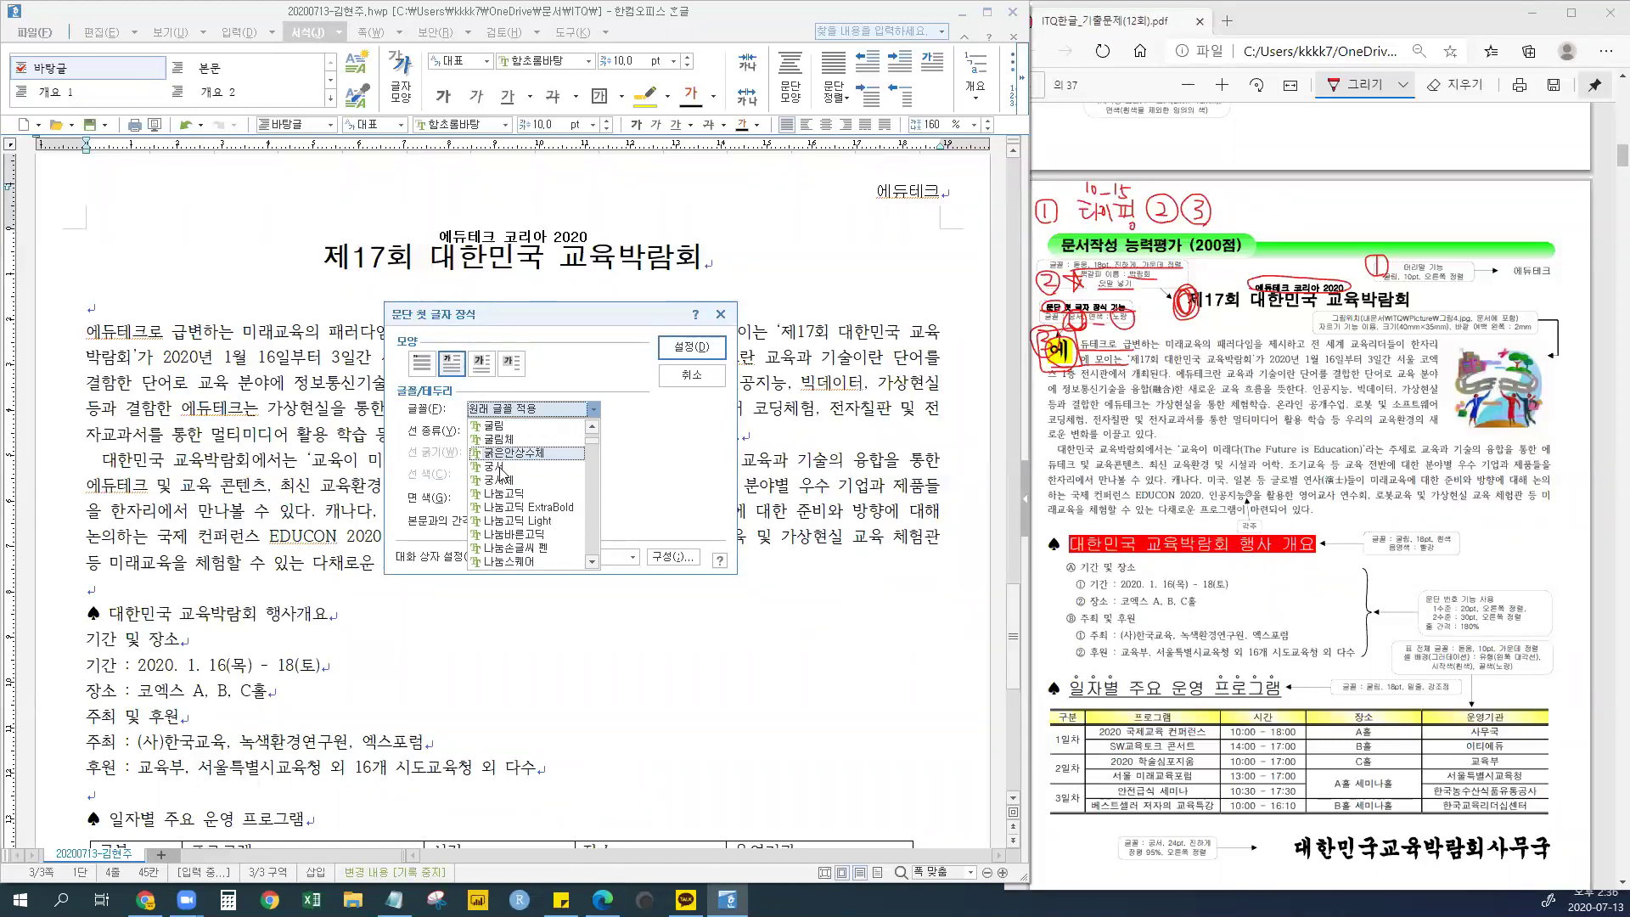
left_click(502, 468)
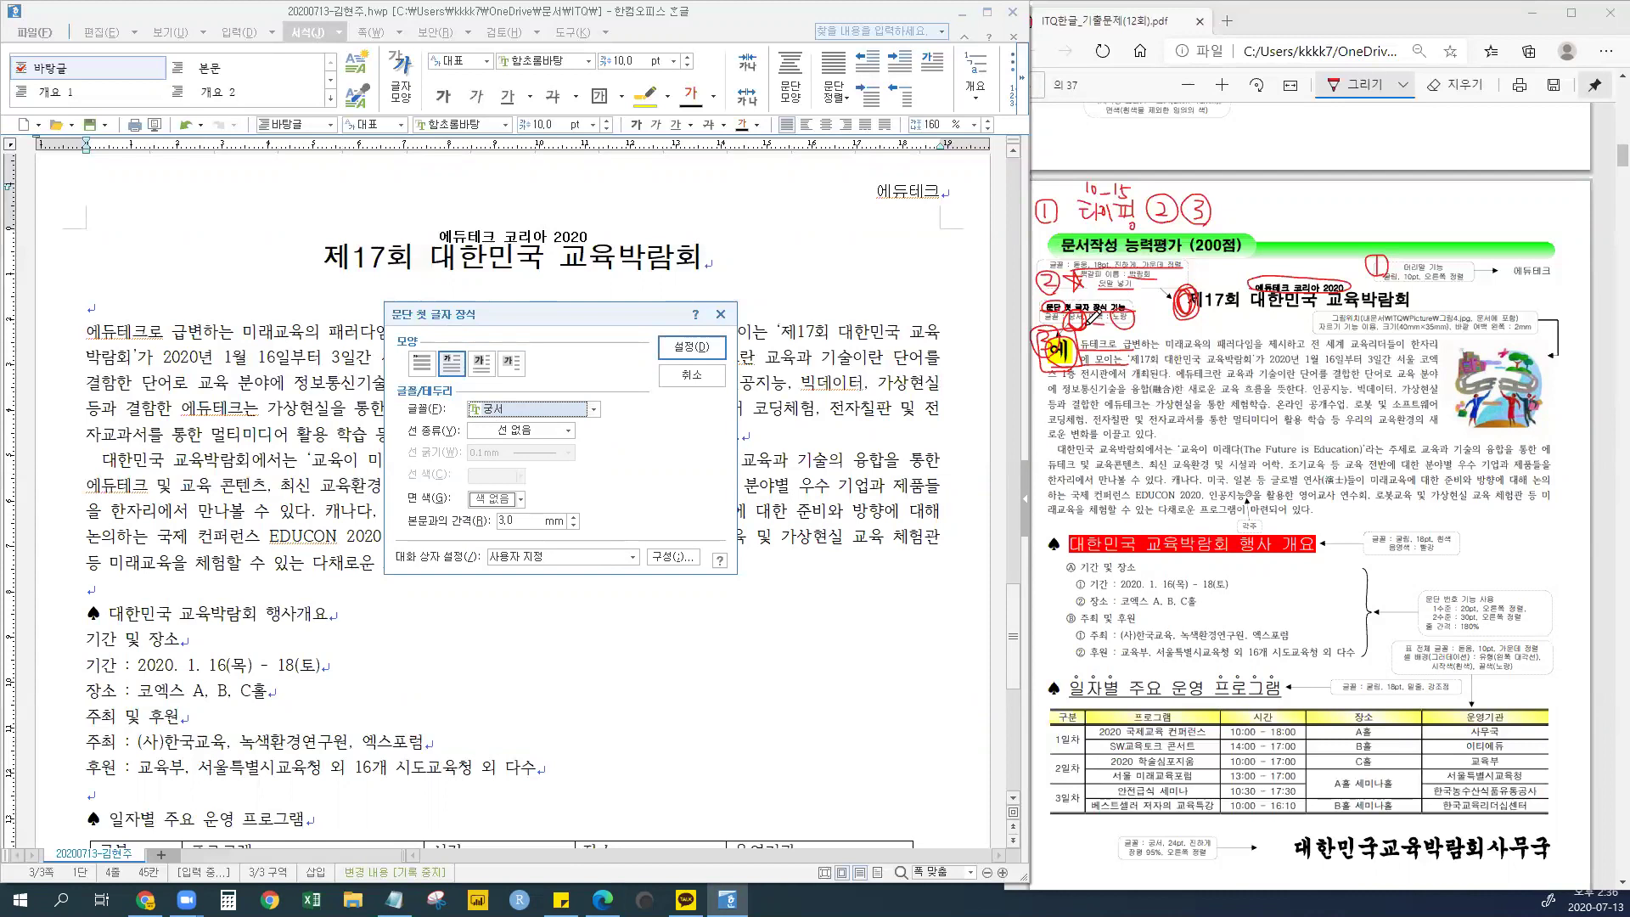
- Circle and annotate the red, blue and yellow RGB values in the 공통 부문 instructions on the PDF's first page, and return to the callout
left_click(1096, 319)
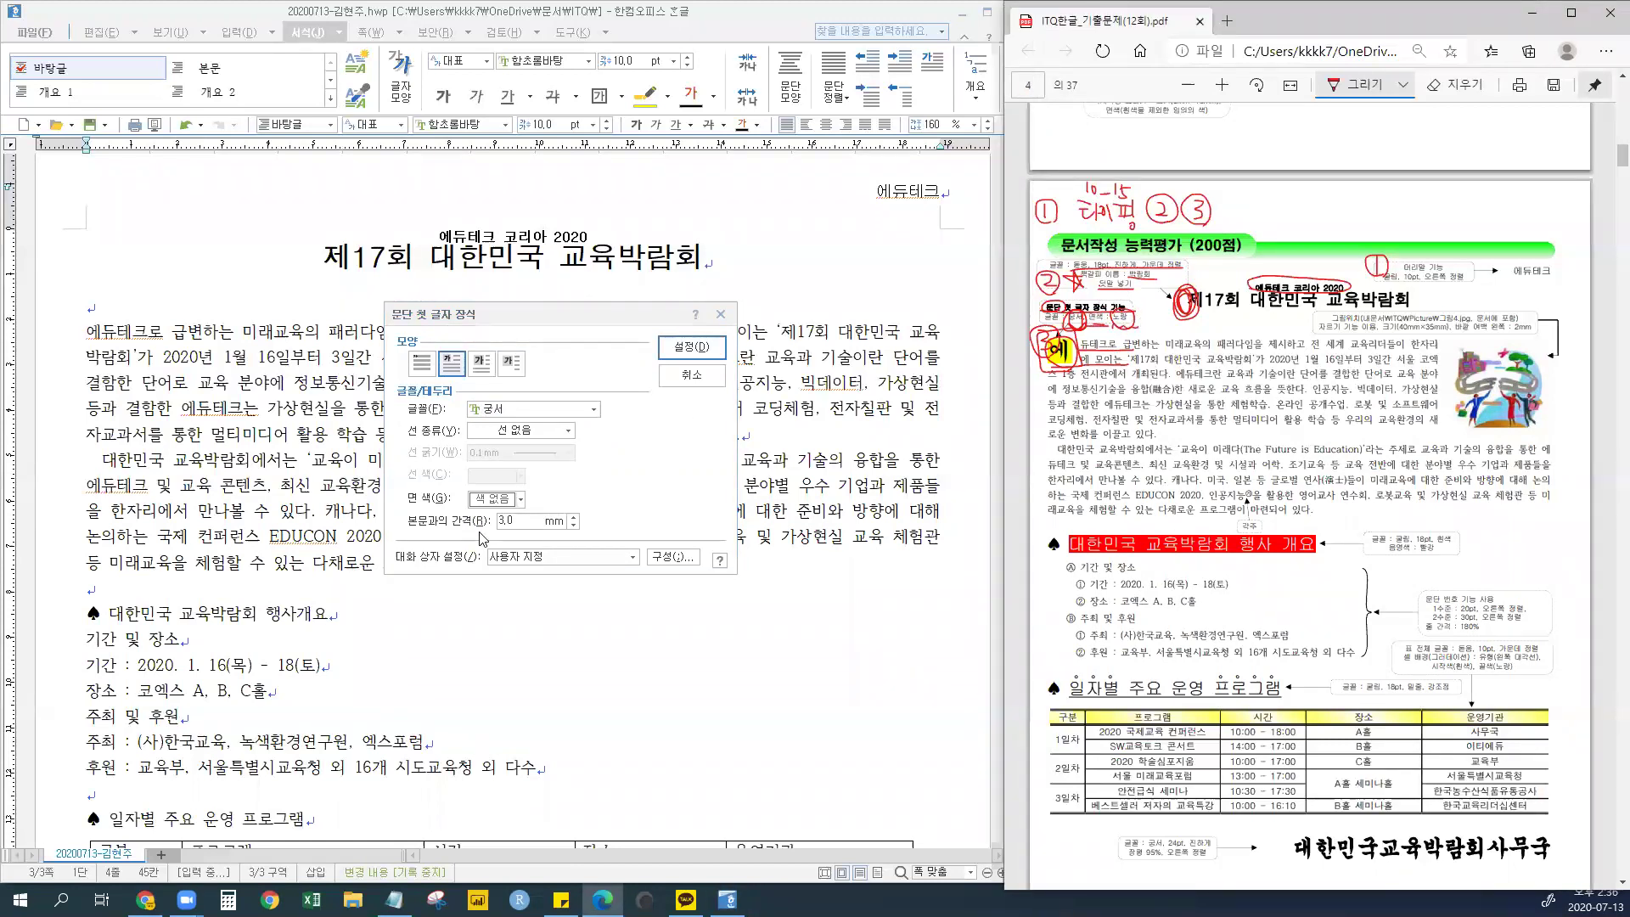
left_click(492, 500)
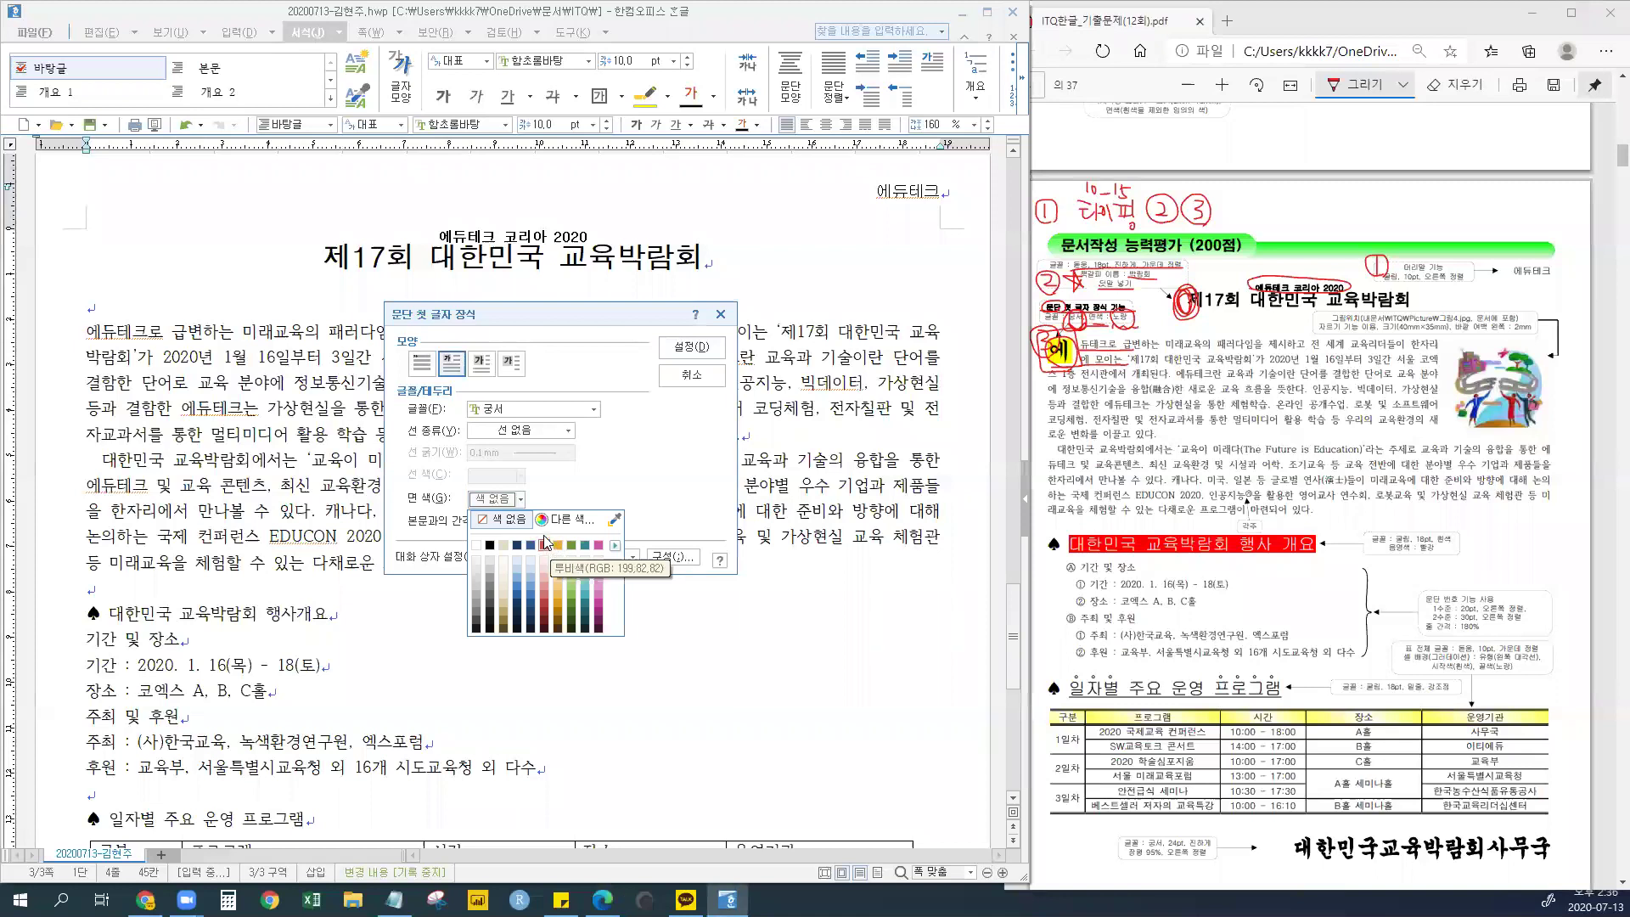
left_click(1274, 284)
scroll(1274, 284, "up", 10)
scroll(1273, 284, "up", 10)
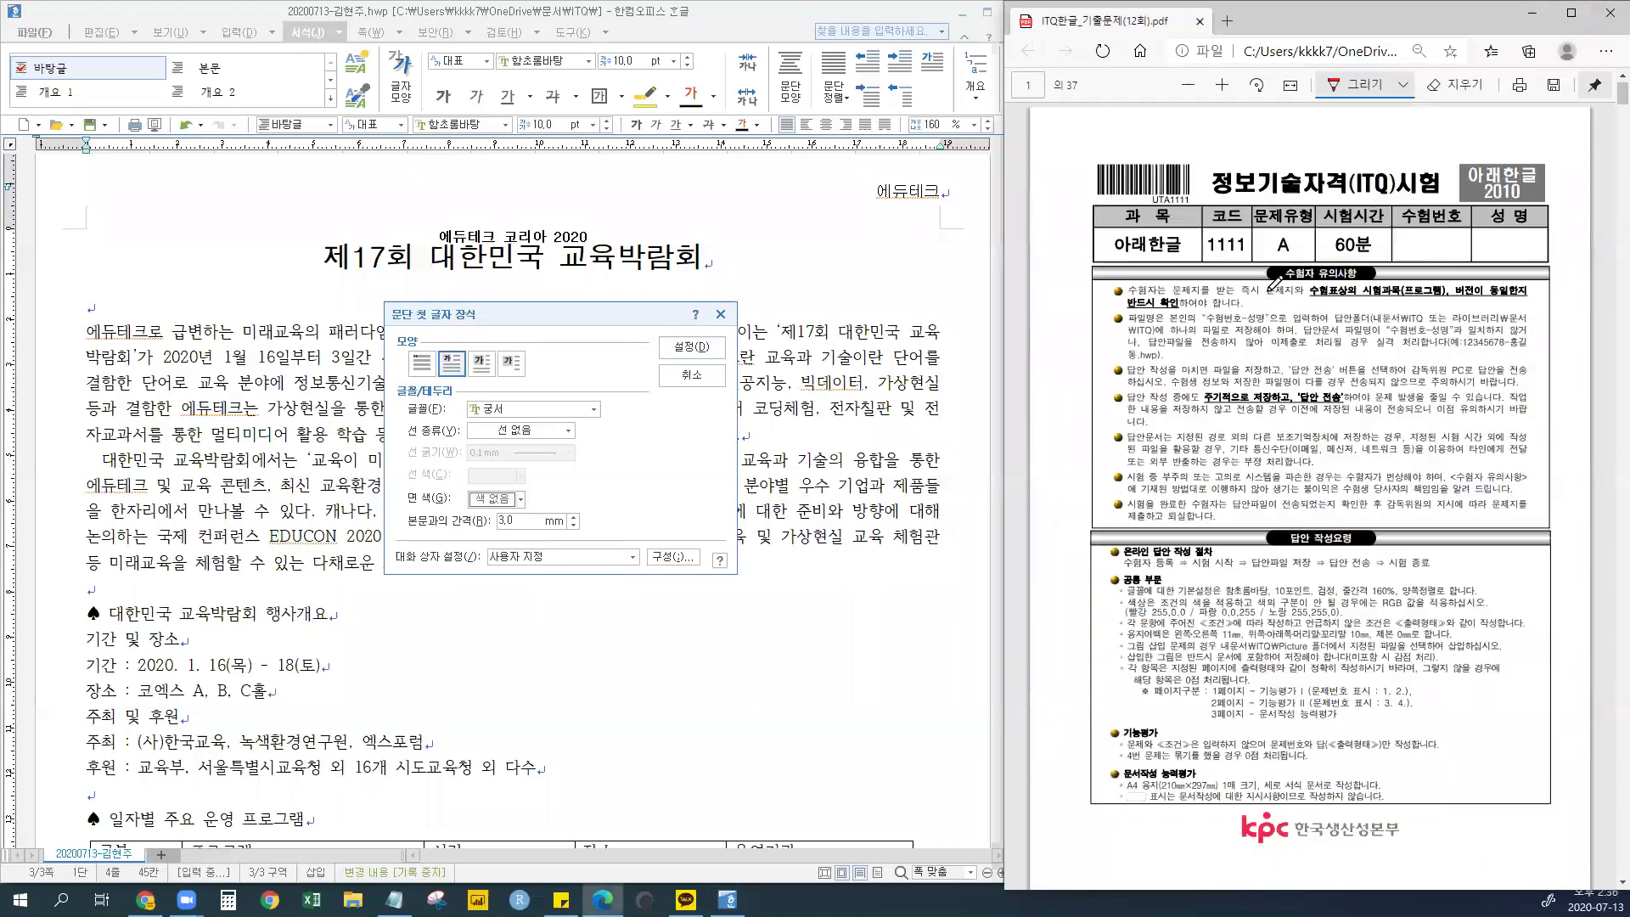
scroll(1308, 293, "down", 8)
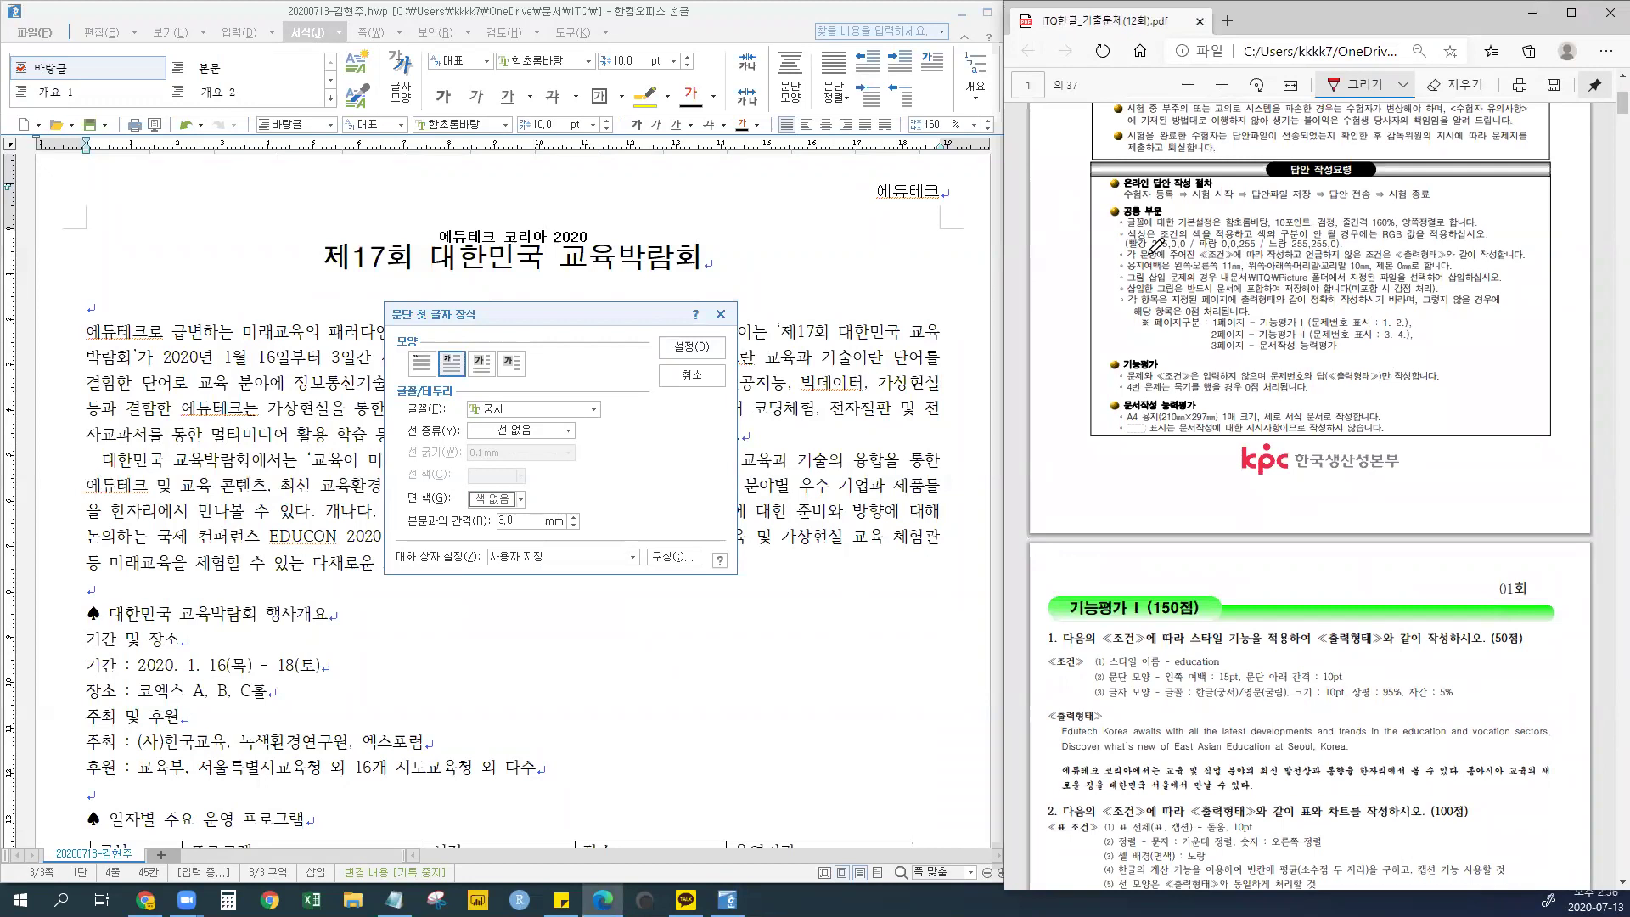
mouse_move(1126, 253)
left_mouse_down()
mouse_move(1341, 236)
mouse_move(1121, 242)
mouse_move(1292, 228)
left_mouse_up()
mouse_move(1160, 260)
left_mouse_down()
mouse_move(1161, 281)
mouse_move(1182, 285)
mouse_move(1298, 273)
left_mouse_up()
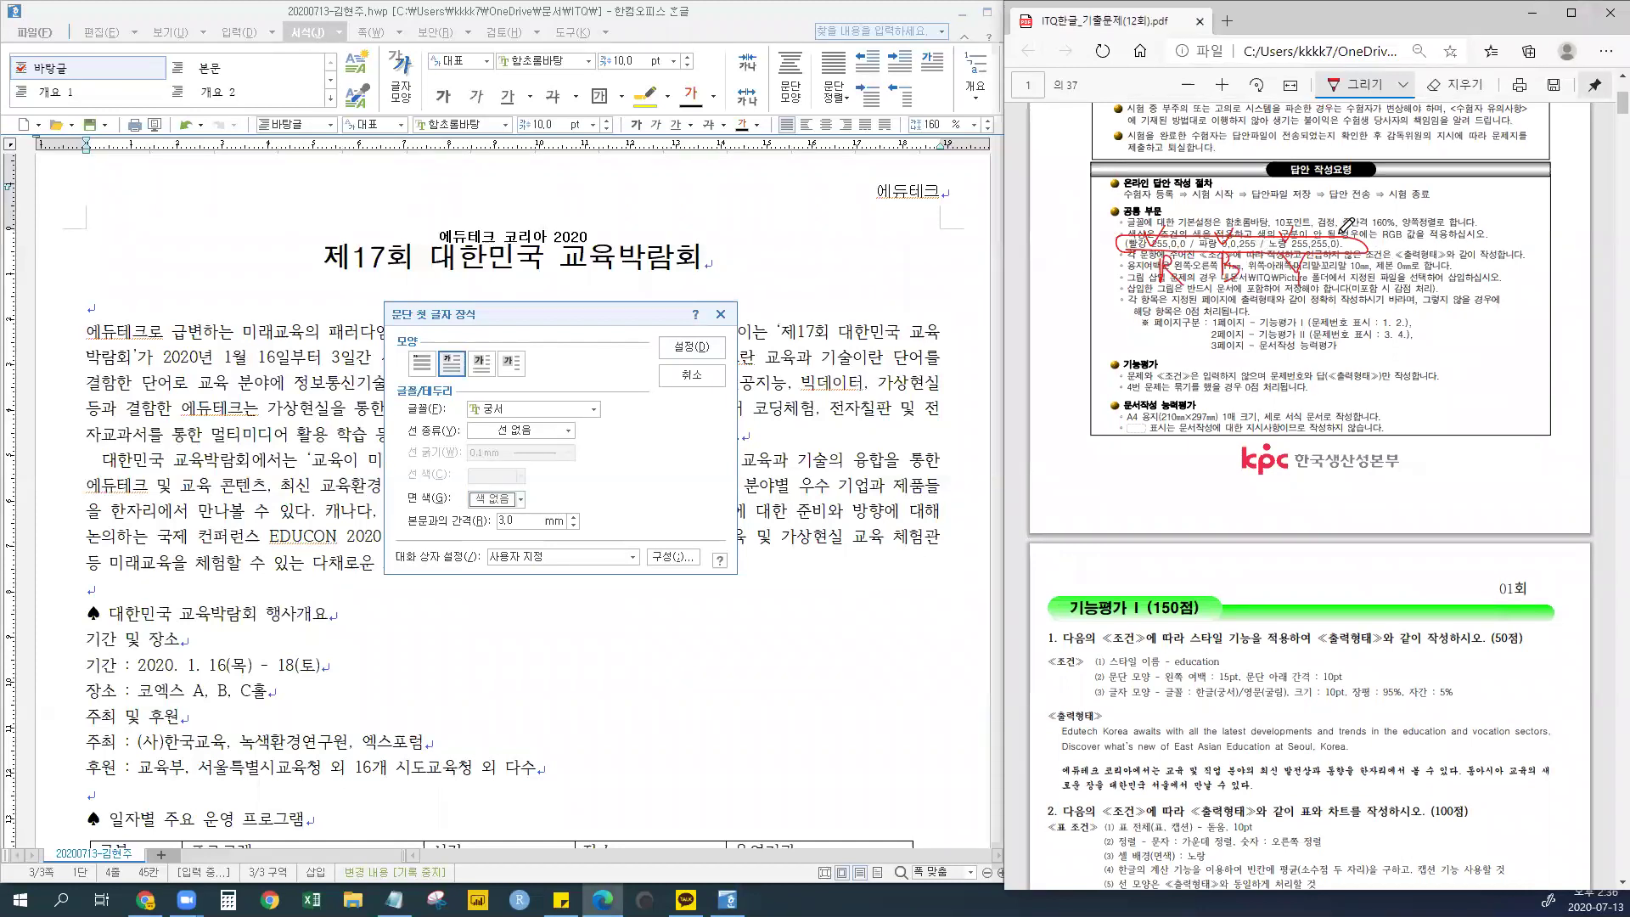
scroll(1243, 489, "down", 20)
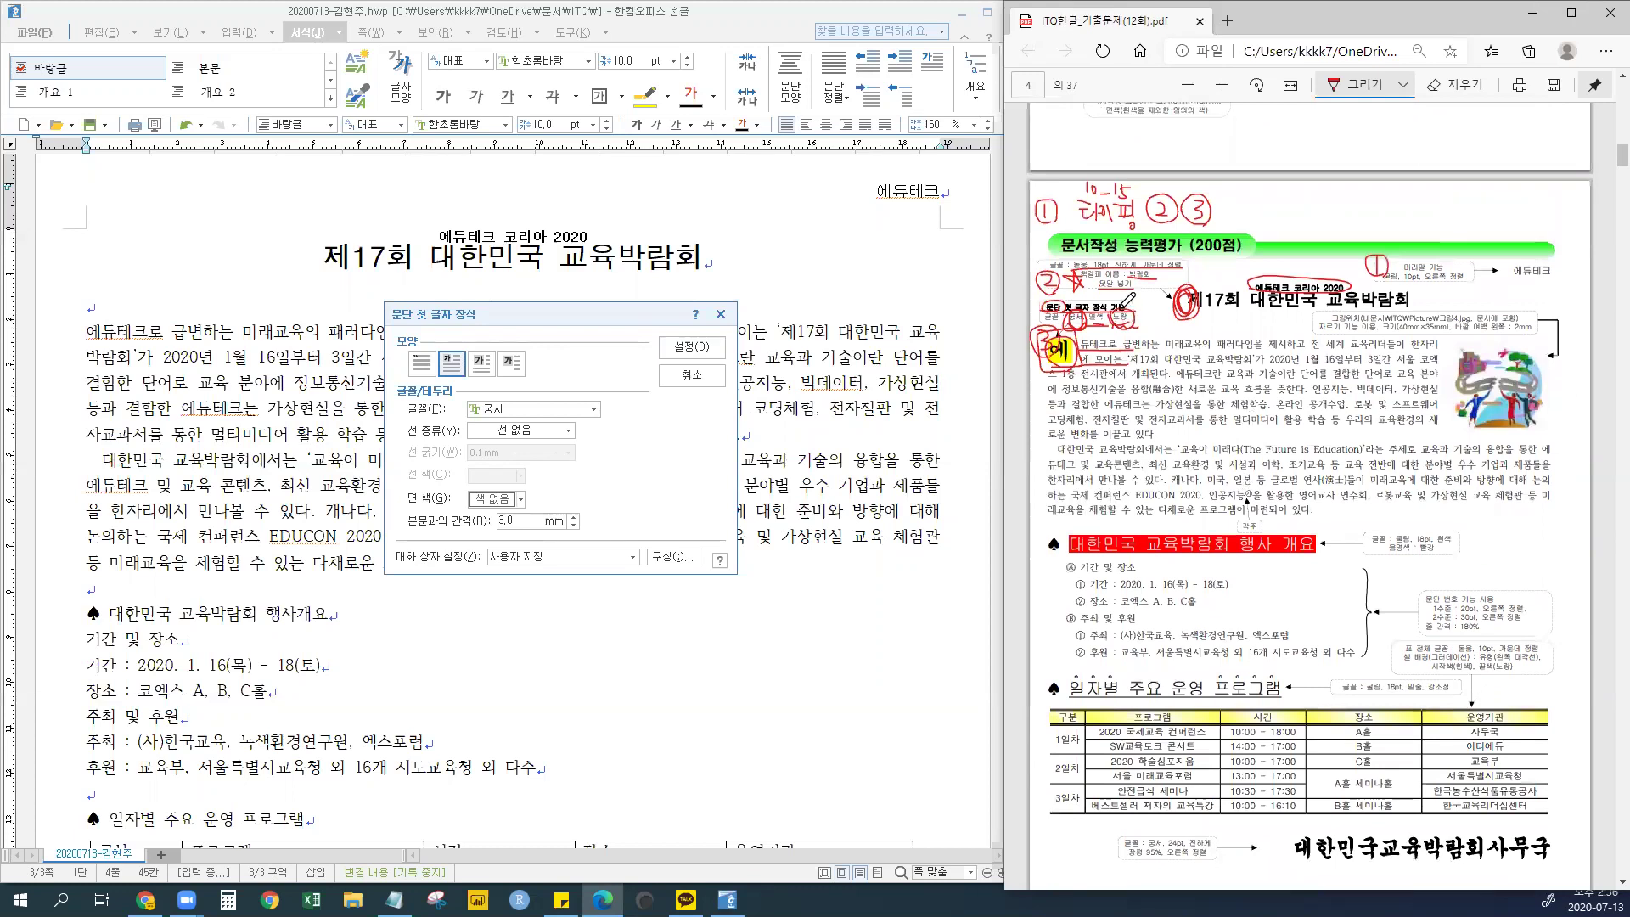
- Switch the face-colour palette to the 오피스 theme and set the decoration's face colour to 노랑 (RGB 255,255,0)
left_click(503, 502)
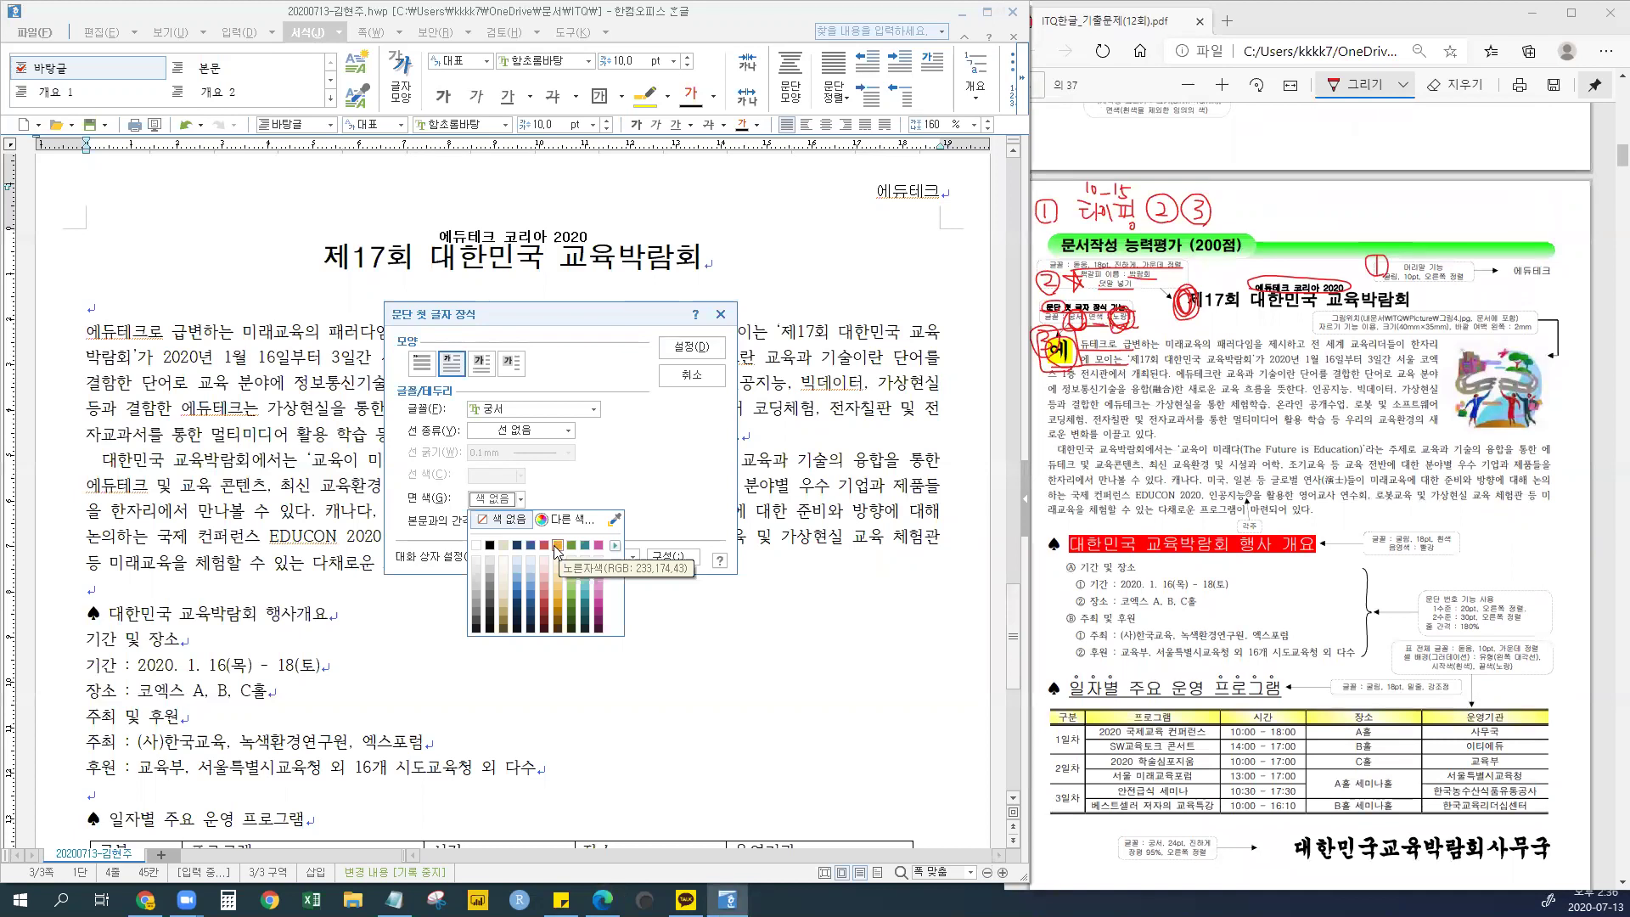
left_click(616, 546)
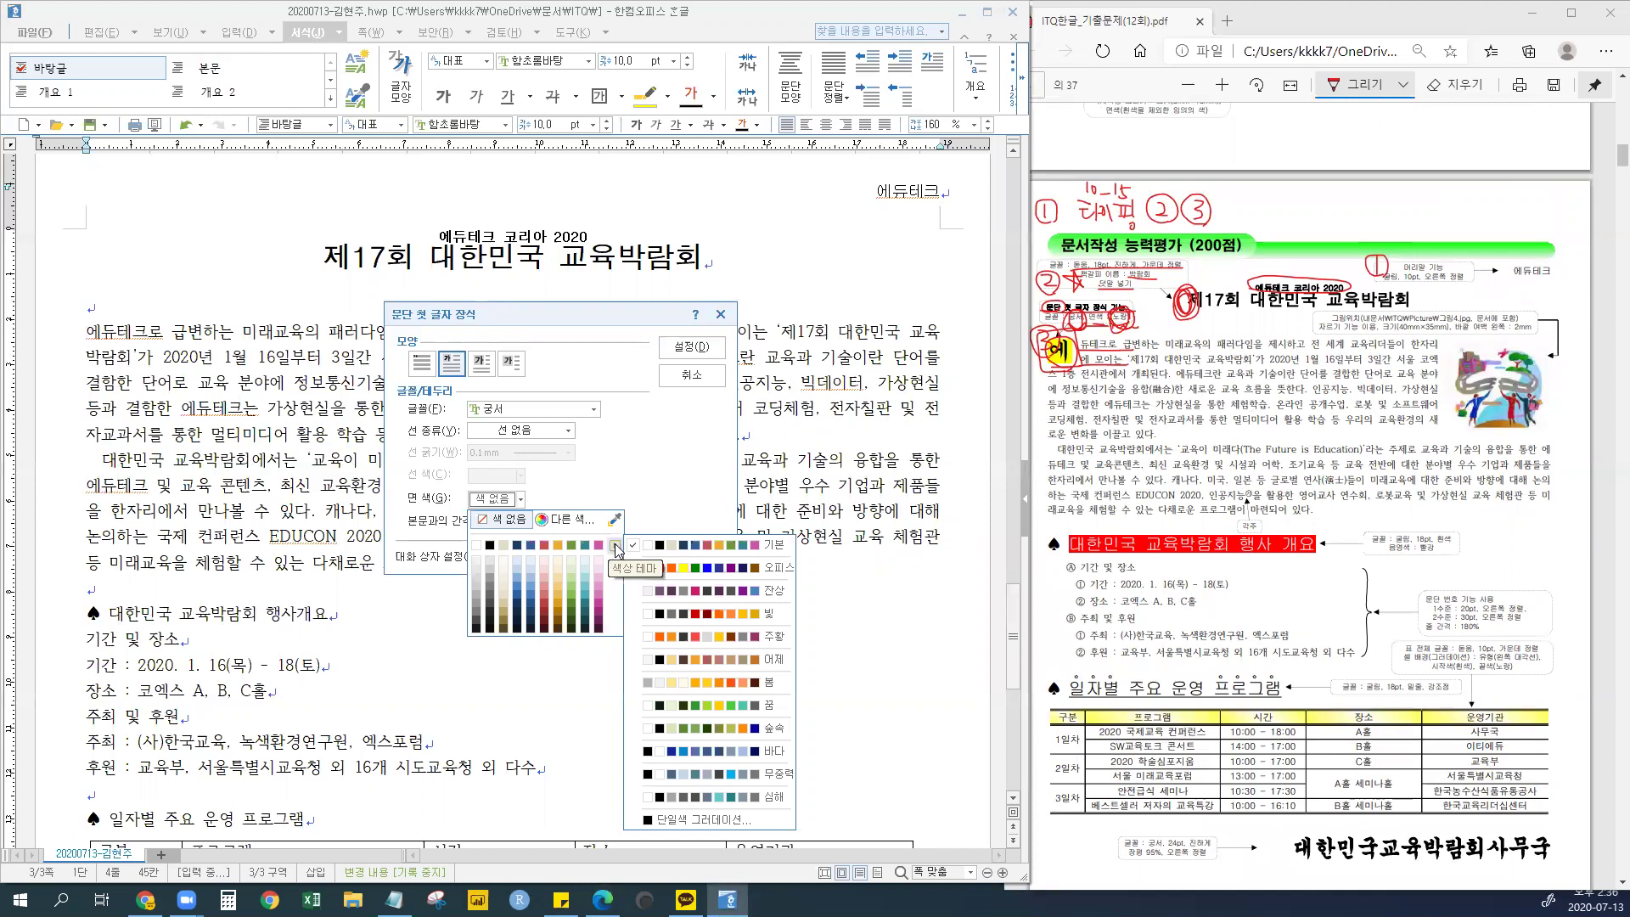
left_click(697, 575)
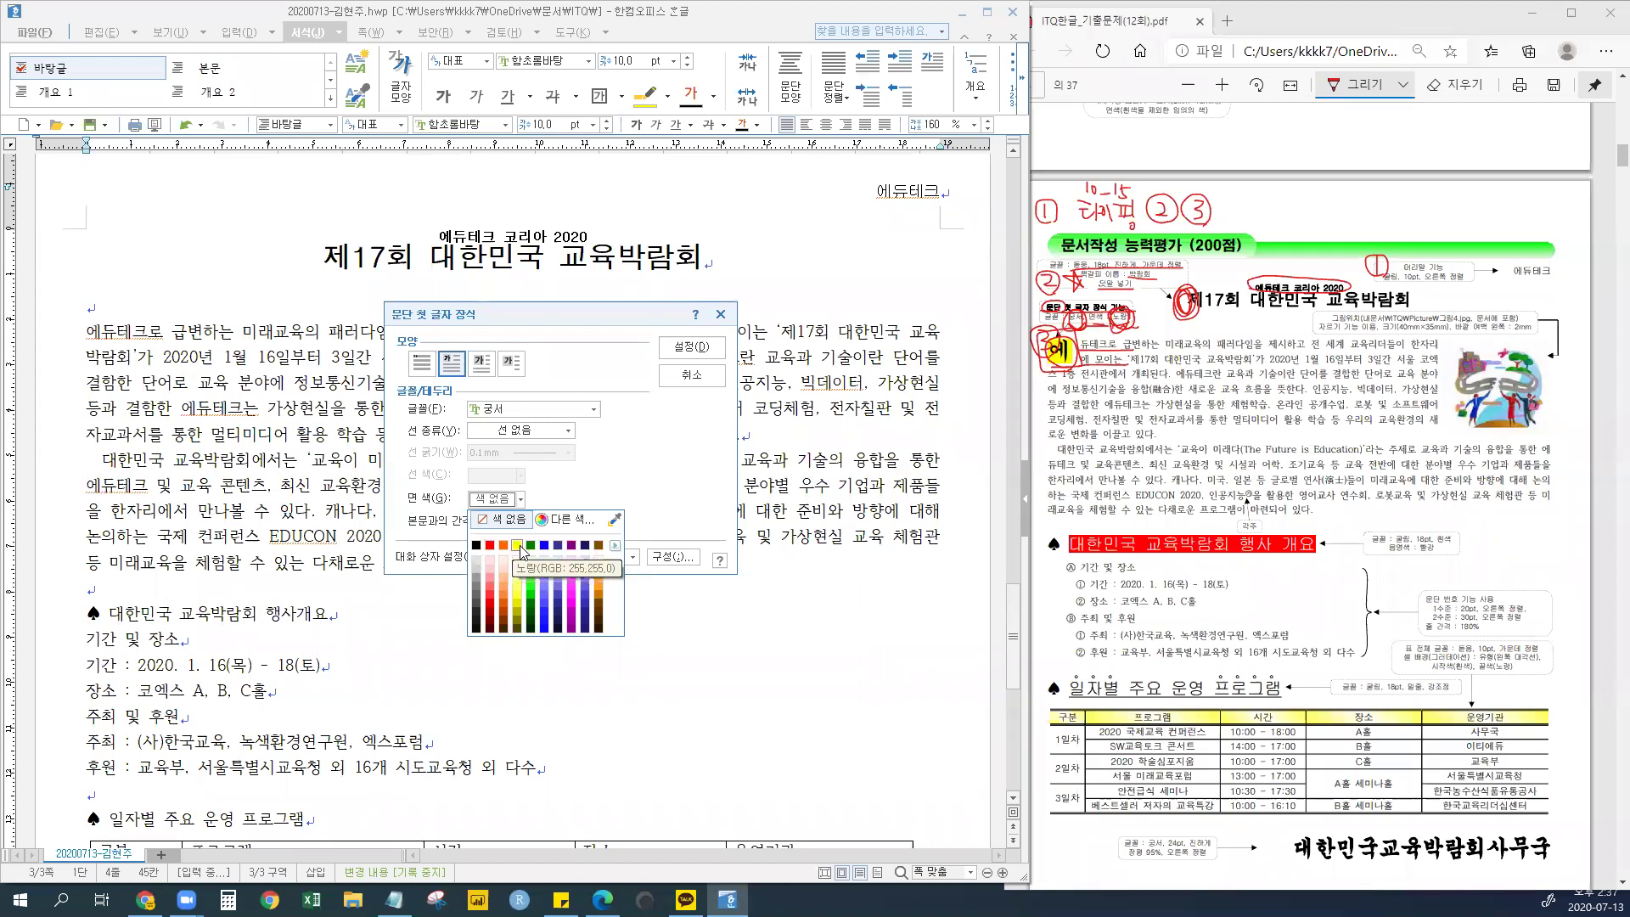
left_click(518, 546)
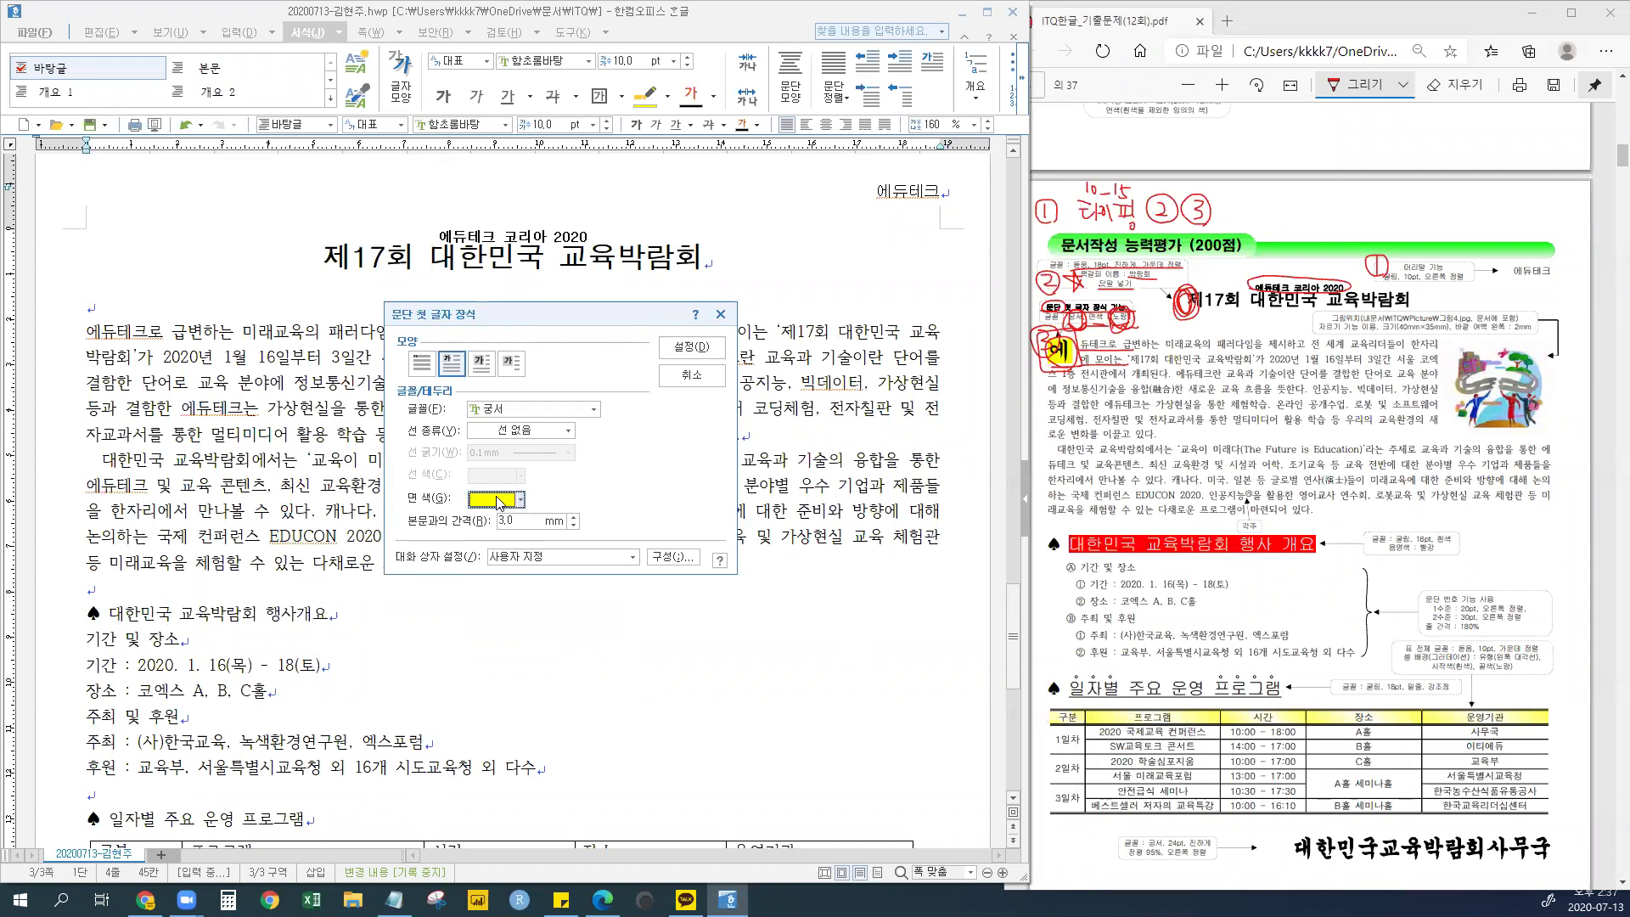
- Check the decoration's font and face colour against the first-letter callout in the PDF
left_click(507, 411)
left_click(507, 414)
left_click(492, 501)
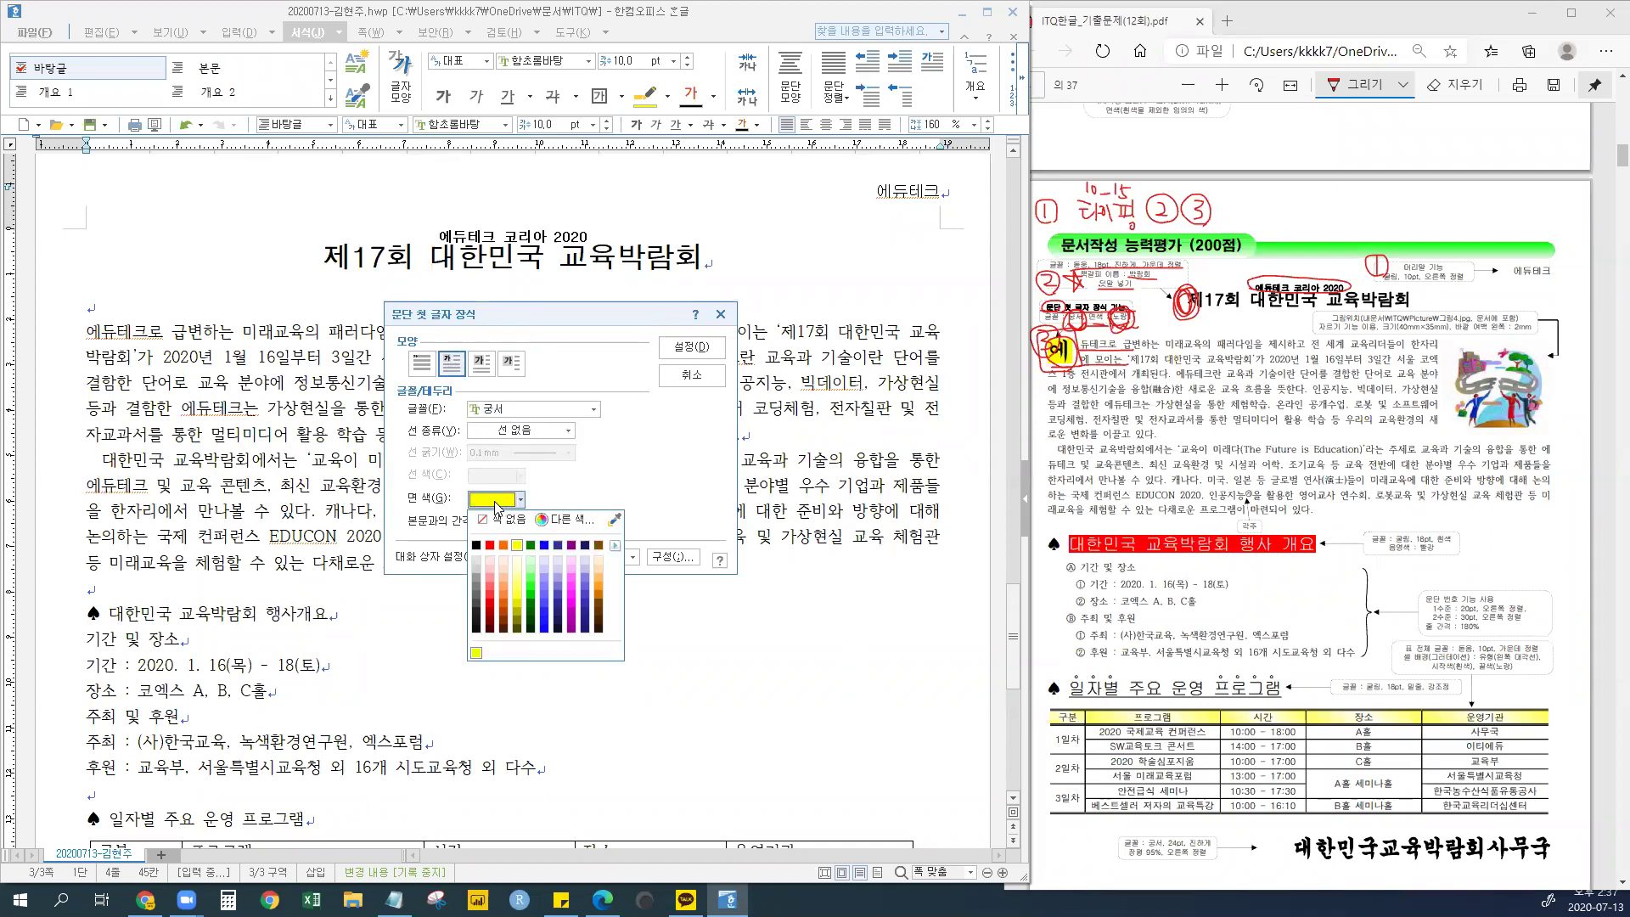
left_click(488, 507)
left_click(485, 505)
left_click(504, 309)
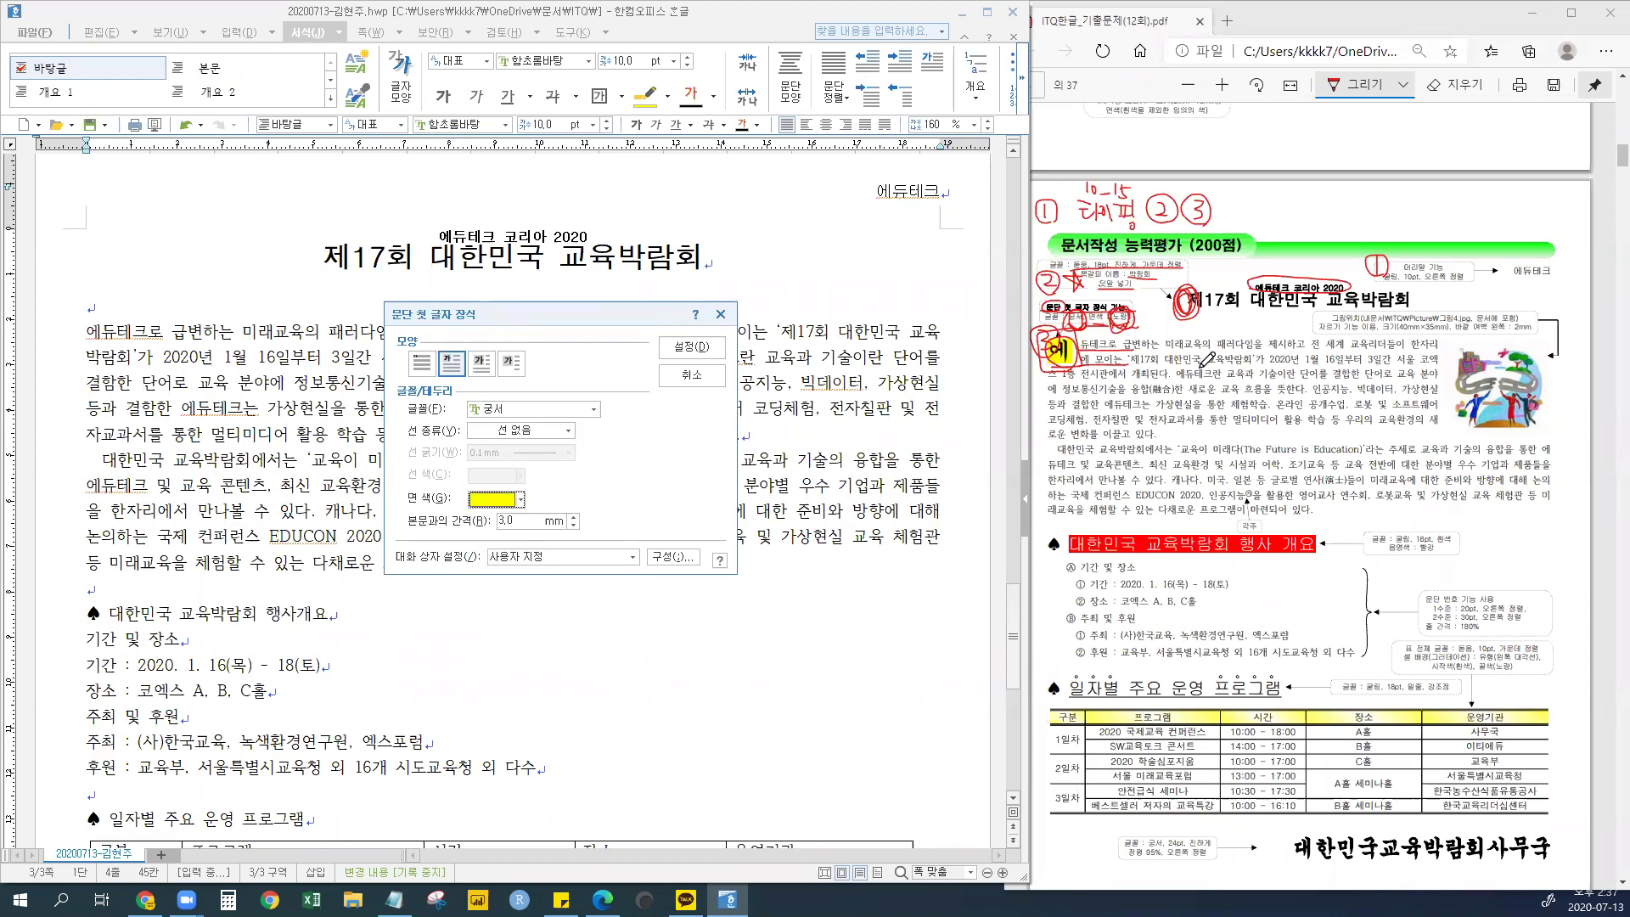
left_click(1074, 315)
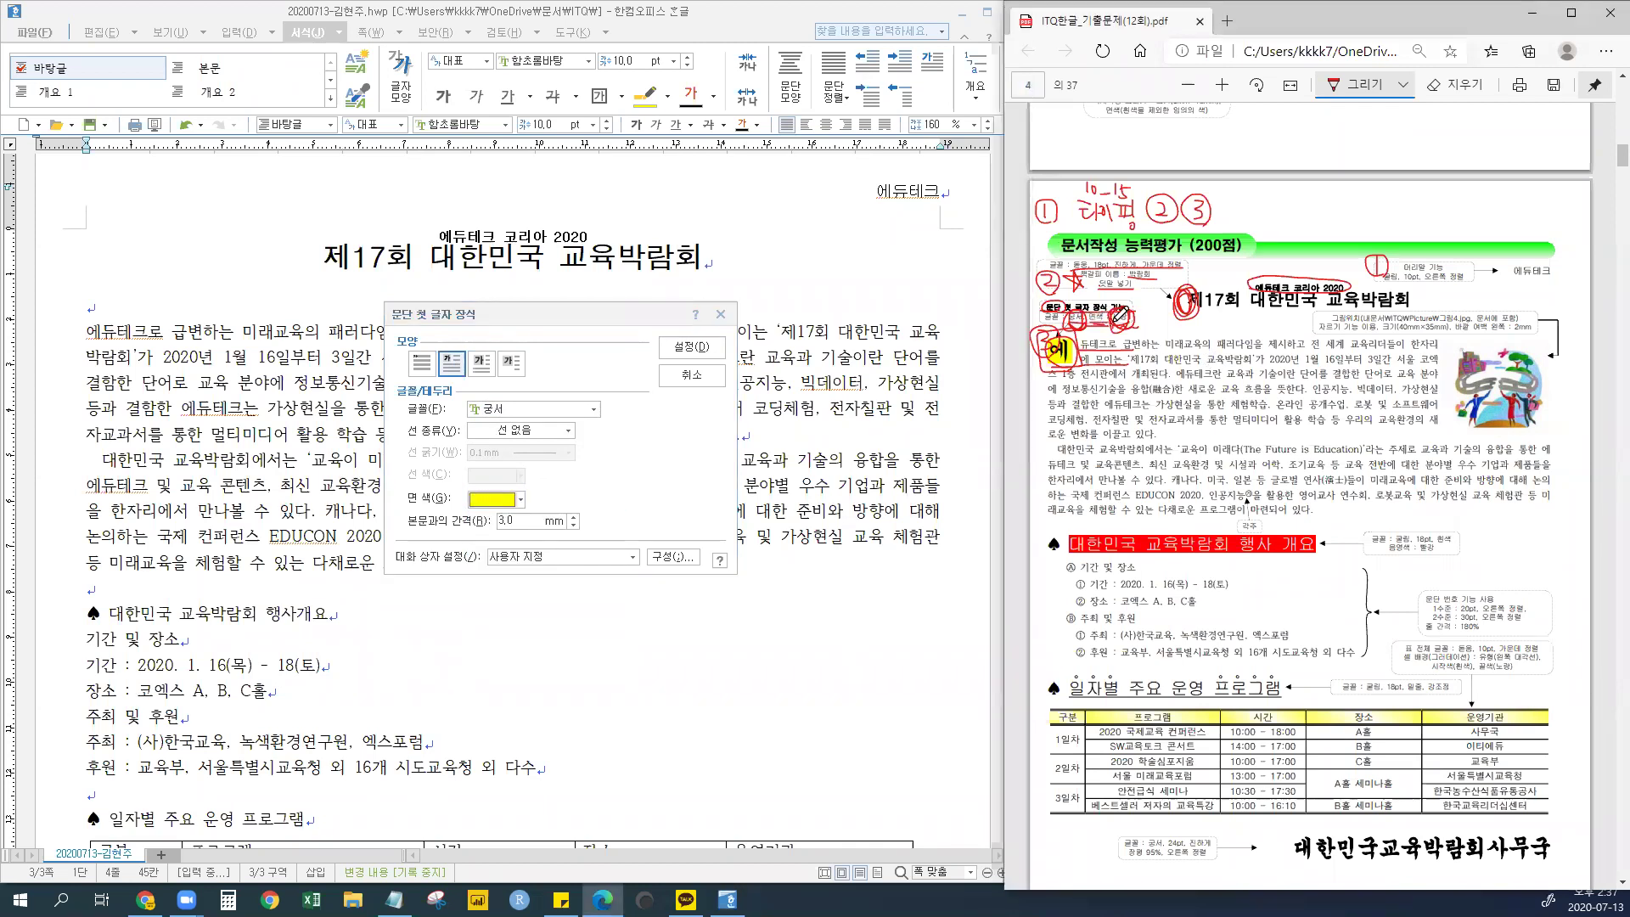
- Move the decoration dialog aside and apply the first-letter decoration to the first body paragraph
left_click(527, 327)
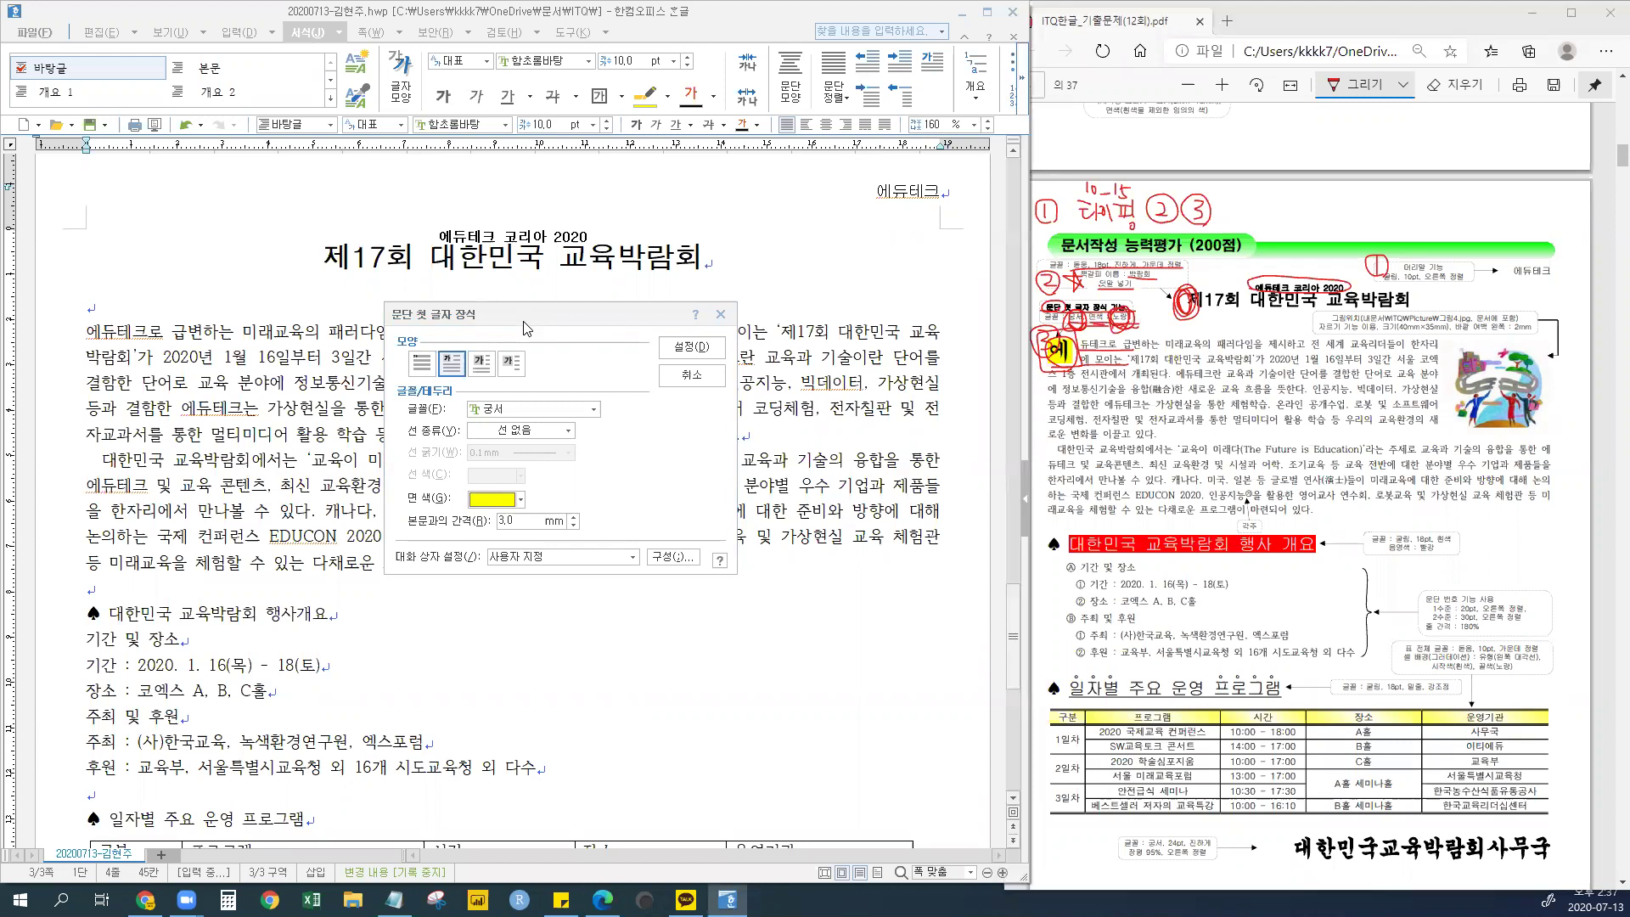
left_click_drag(526, 327, 536, 352)
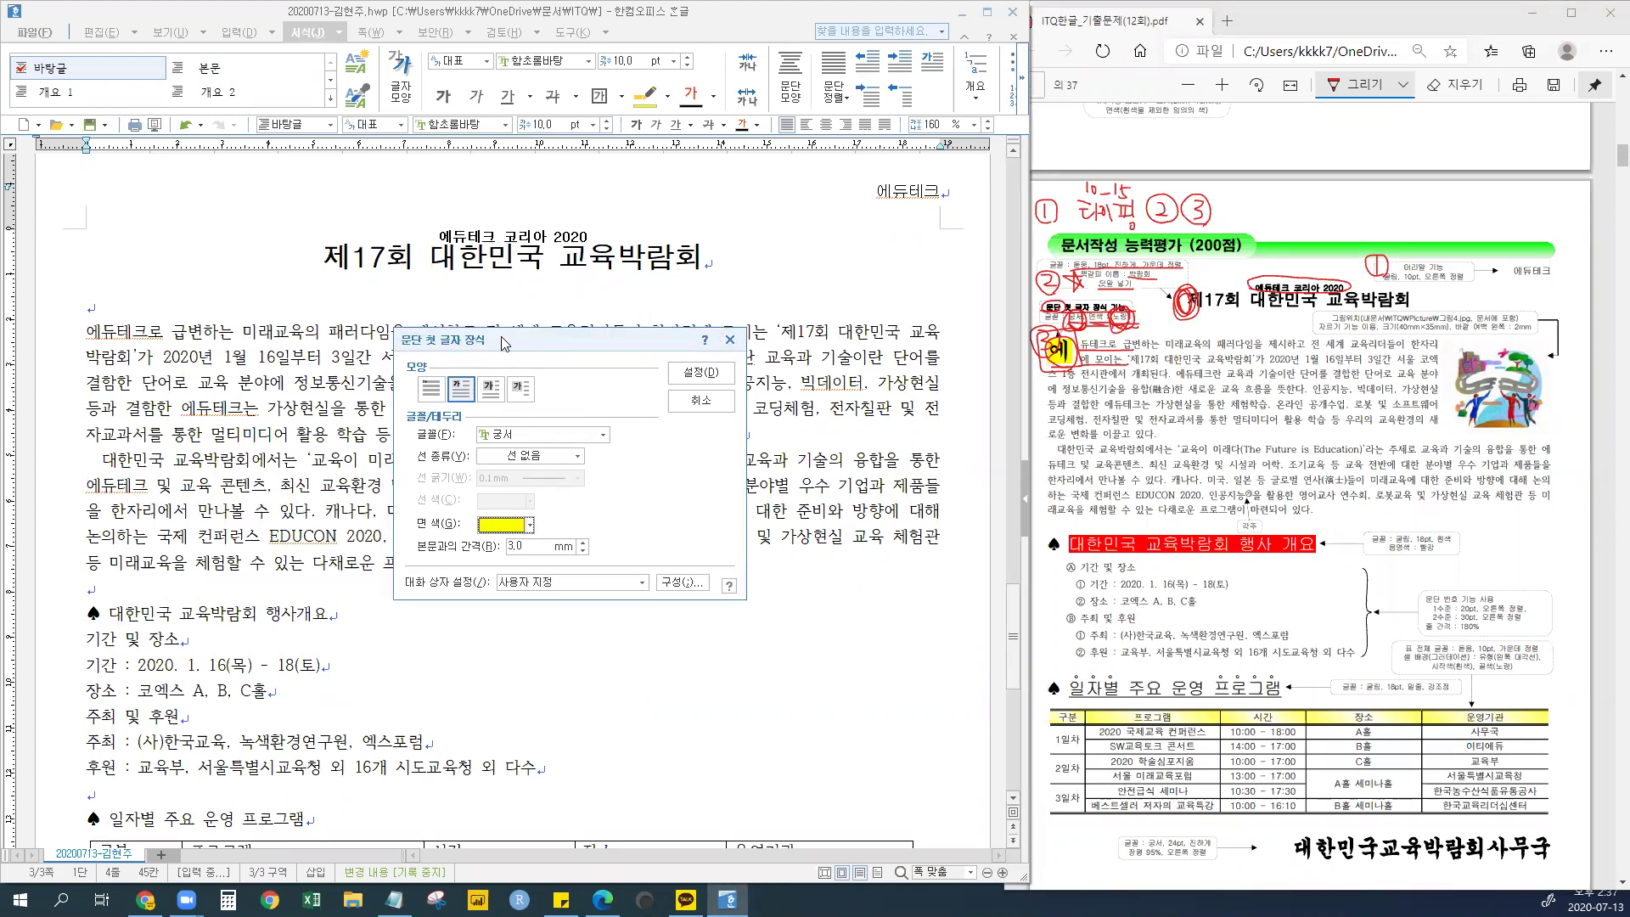
left_click_drag(499, 340, 508, 331)
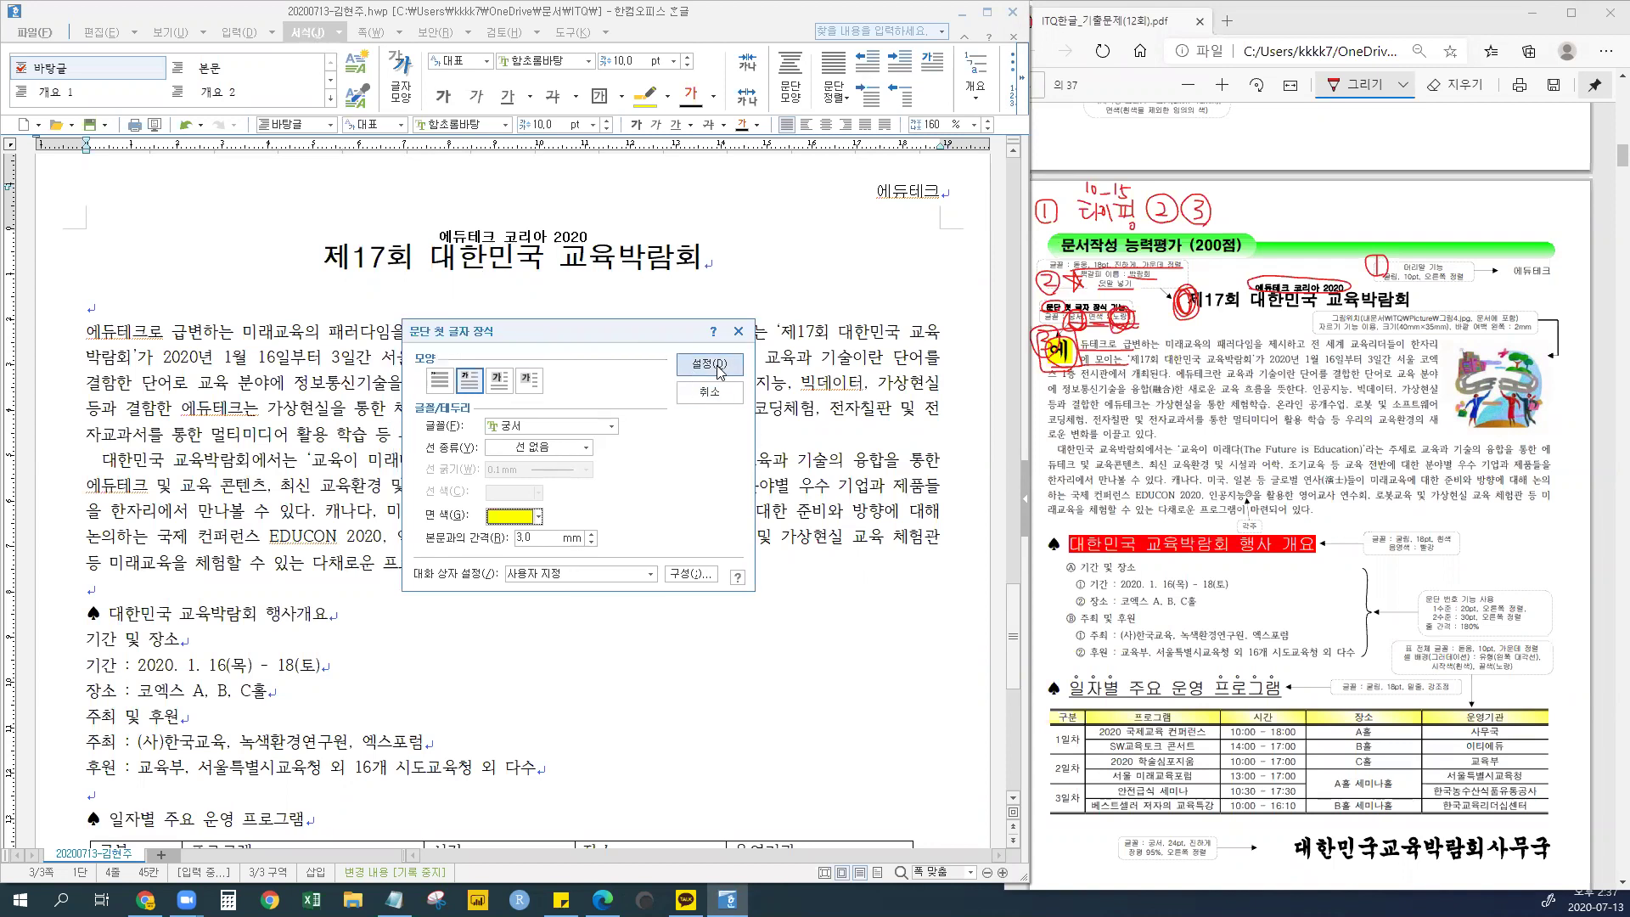
left_click(717, 365)
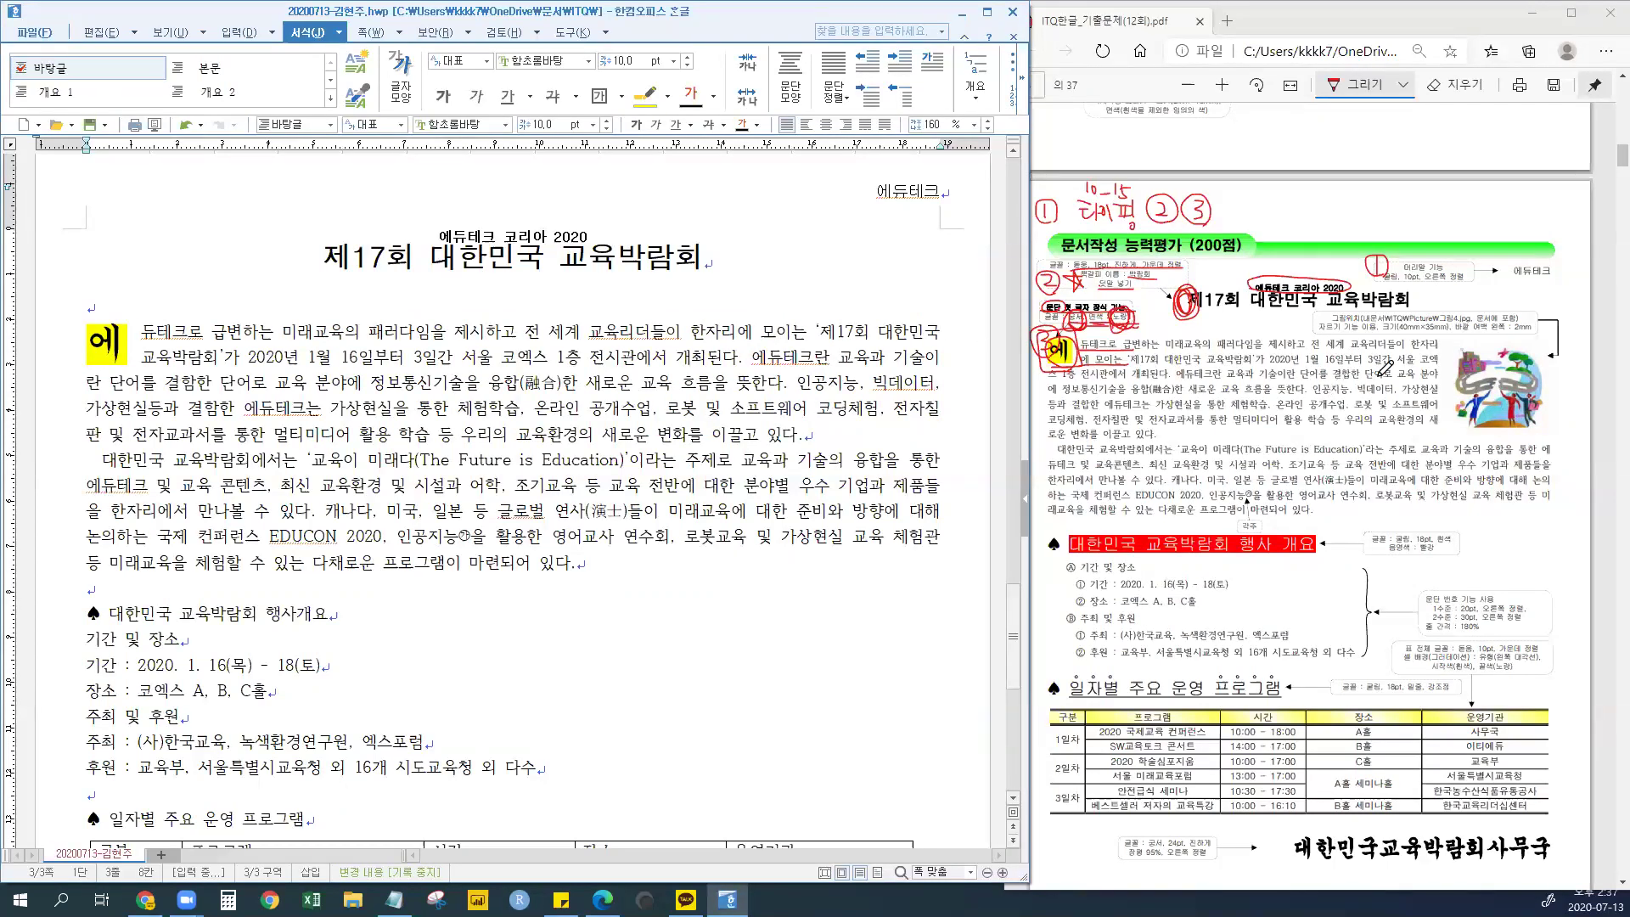
- Mark the sample picture as task 4 and highlight the image path and 그림4.jpg in its callout on the PDF
mouse_move(1525, 338)
left_mouse_down()
mouse_move(1530, 353)
mouse_move(1552, 326)
mouse_move(1550, 356)
mouse_move(1525, 355)
left_mouse_up()
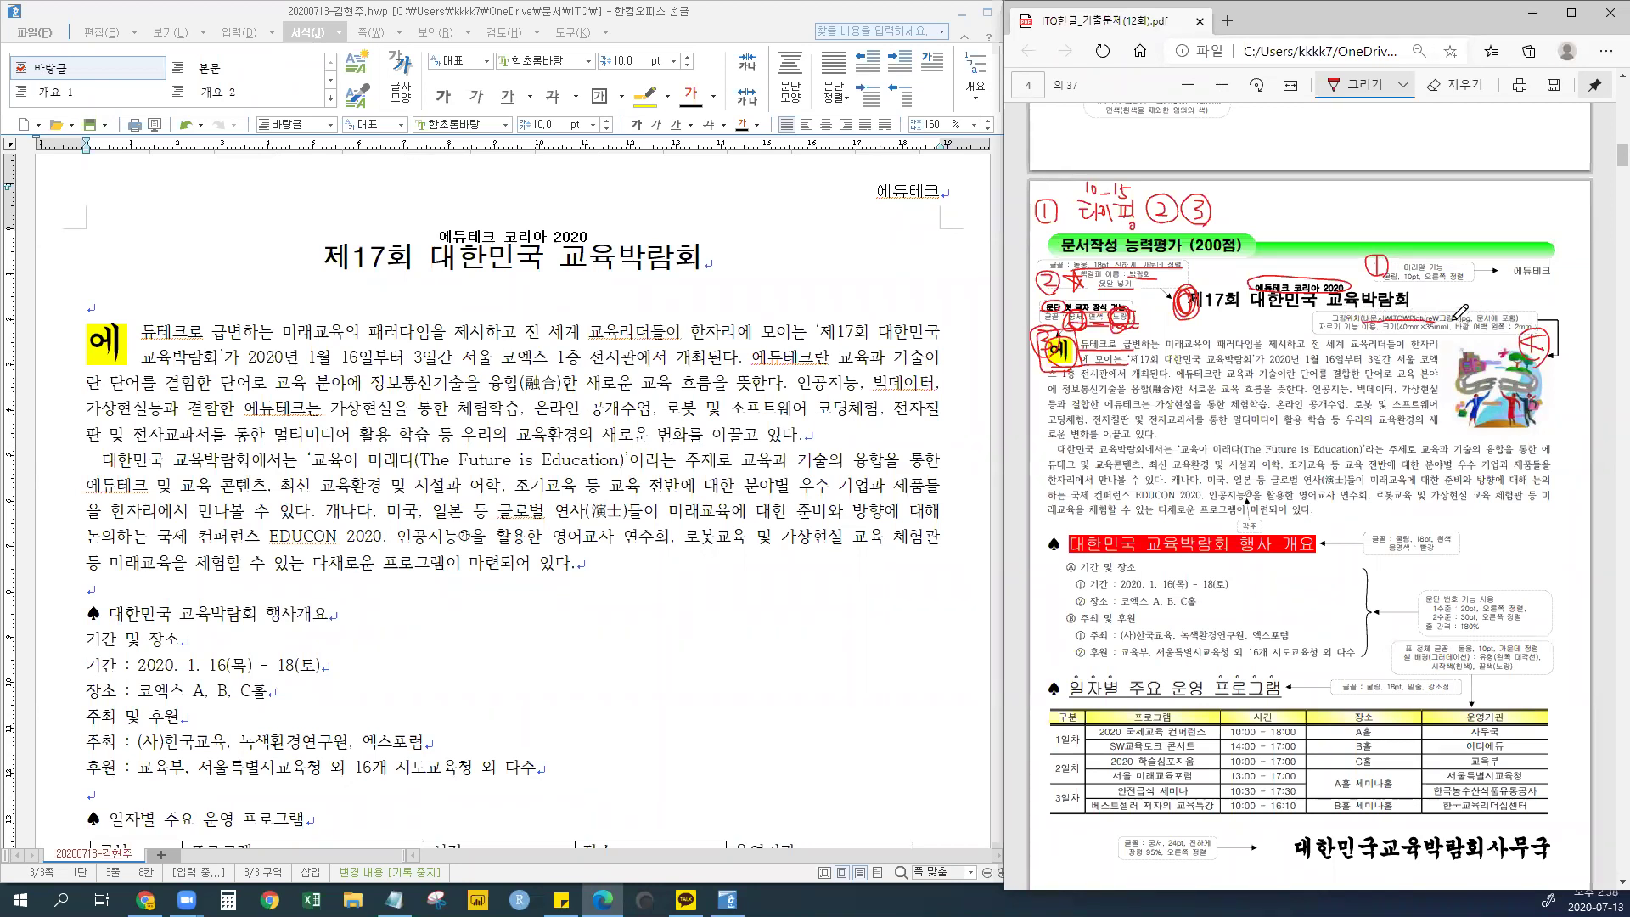
mouse_move(1441, 316)
left_mouse_down()
mouse_move(1474, 324)
mouse_move(1462, 309)
mouse_move(1444, 322)
left_mouse_up()
scroll(1473, 350, "up", 2)
scroll(1467, 357, "down", 4)
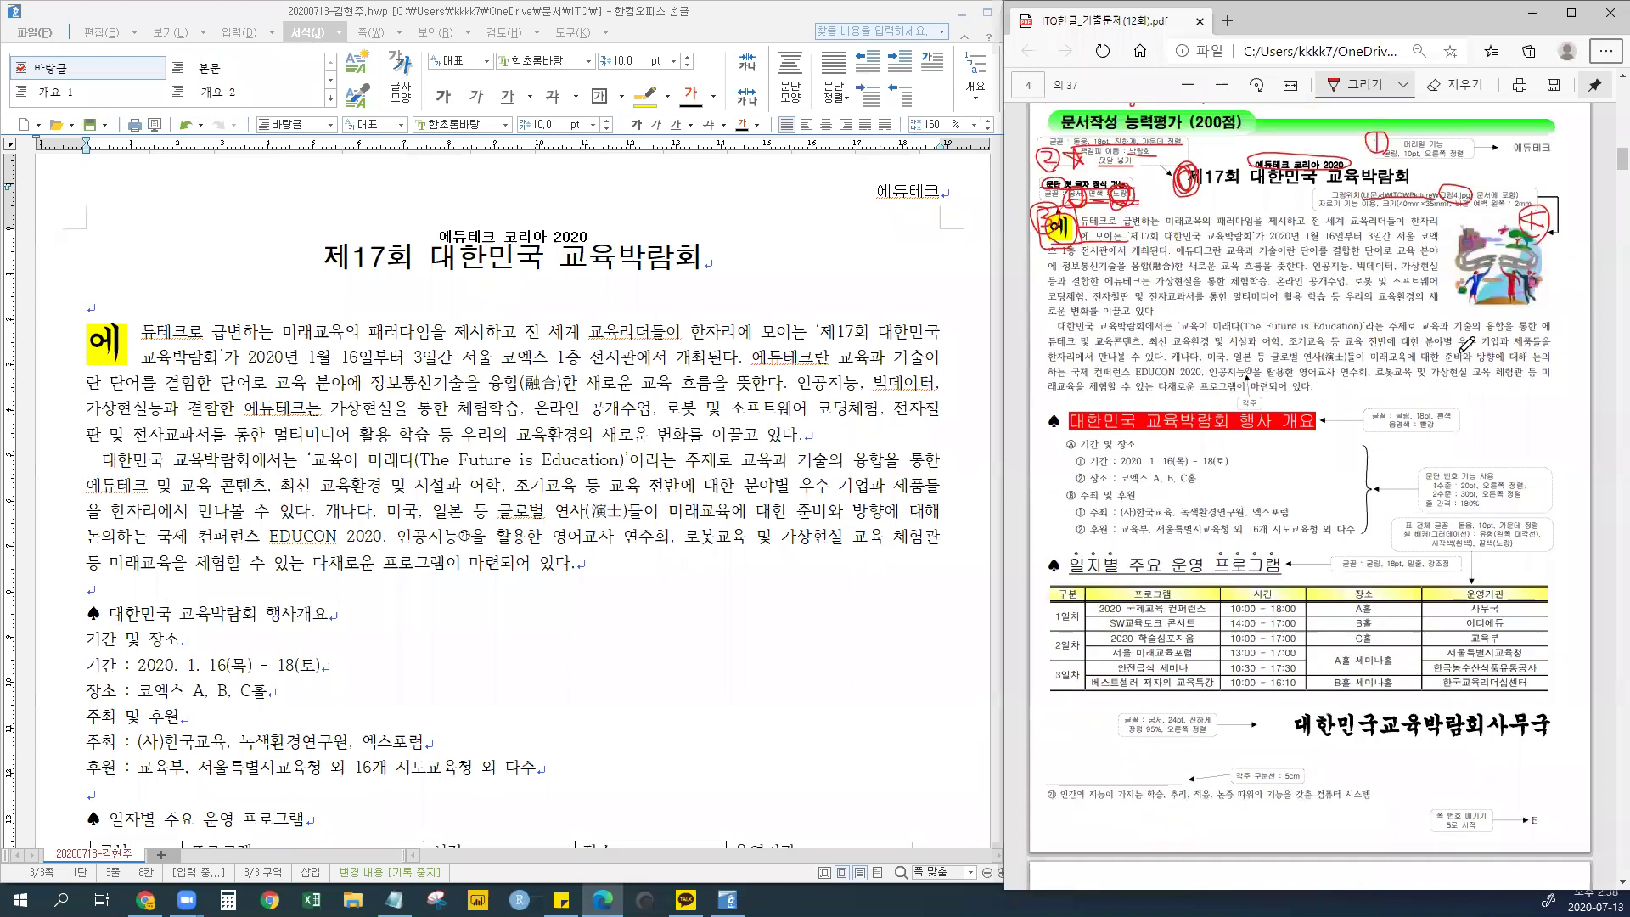
scroll(1452, 254, "up", 3)
scroll(1443, 195, "up", 4)
key("alt+f")
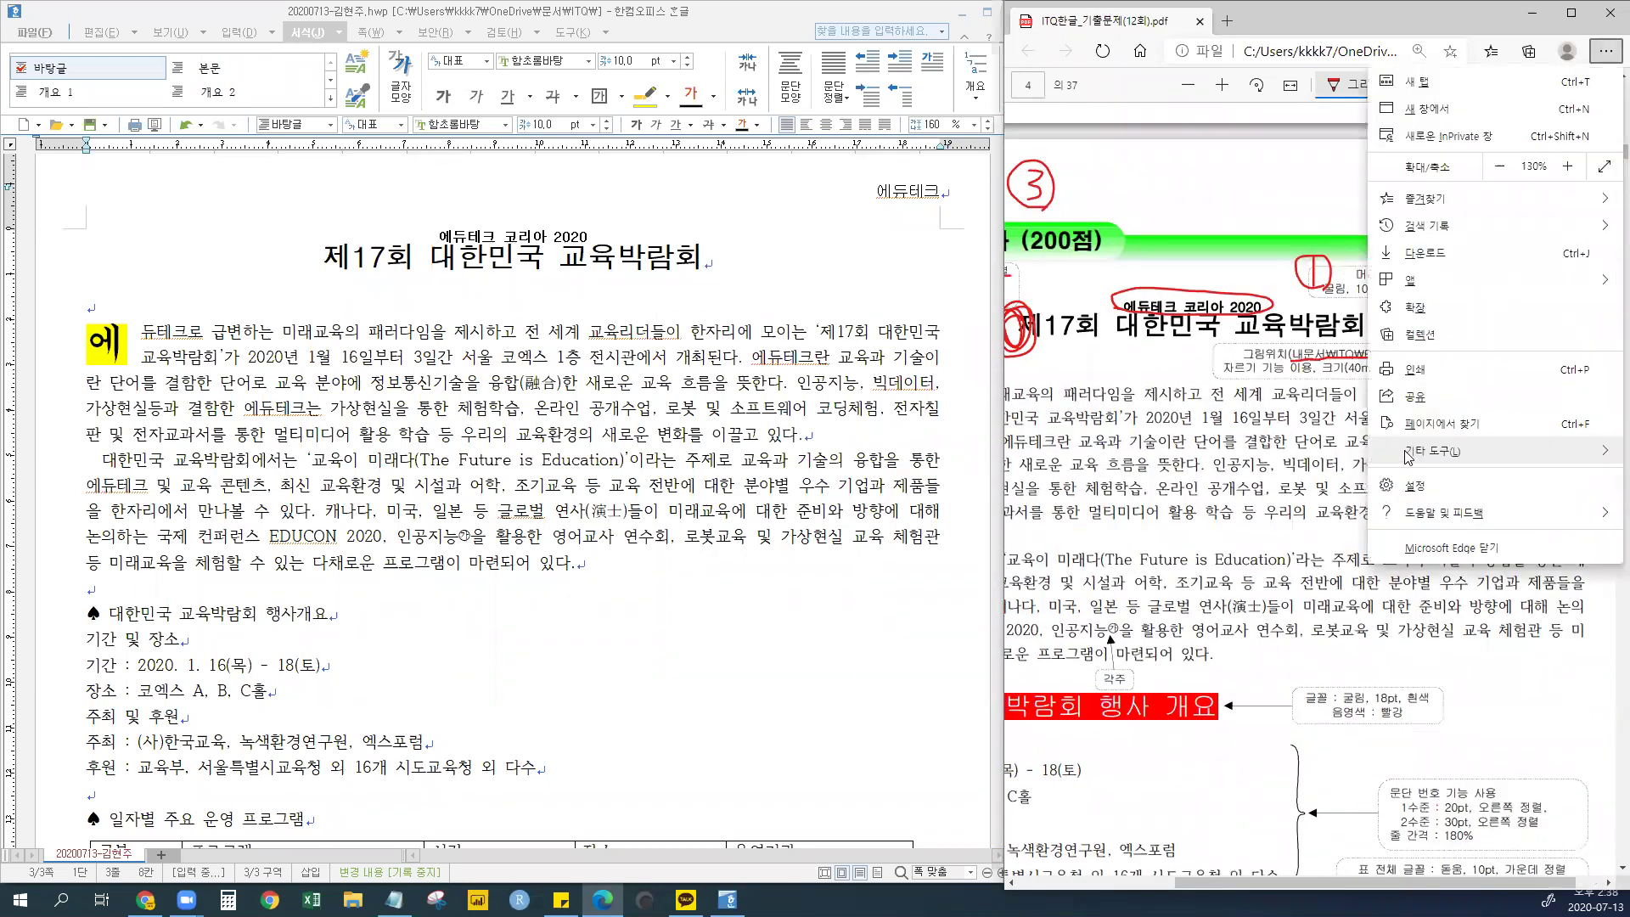
key("Escape")
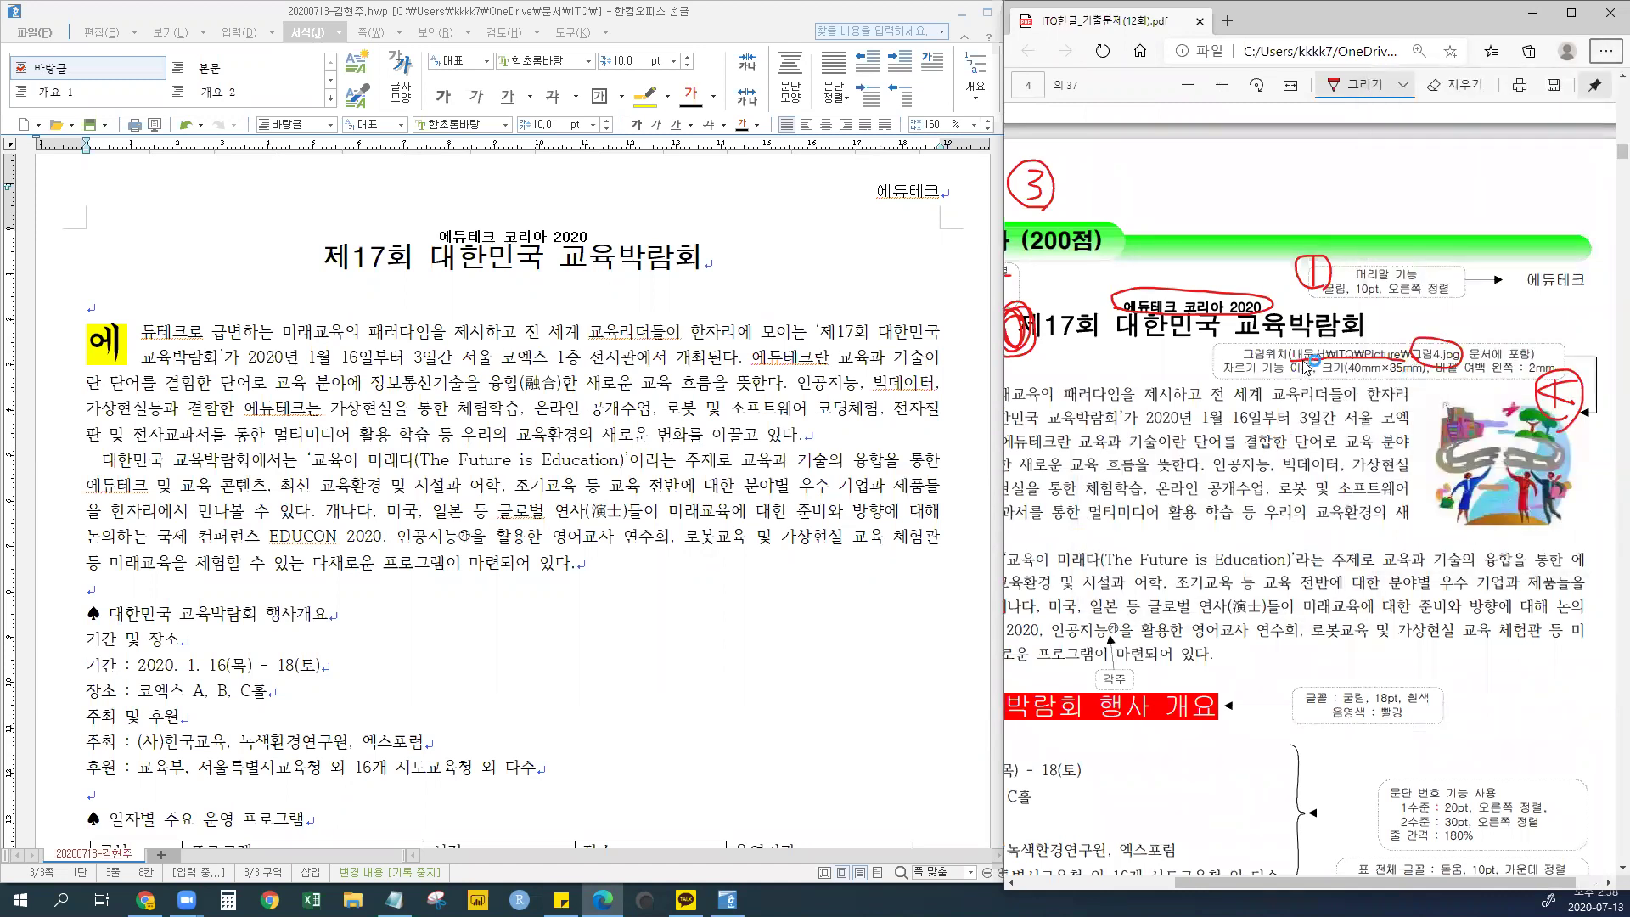
key("ctrl+s")
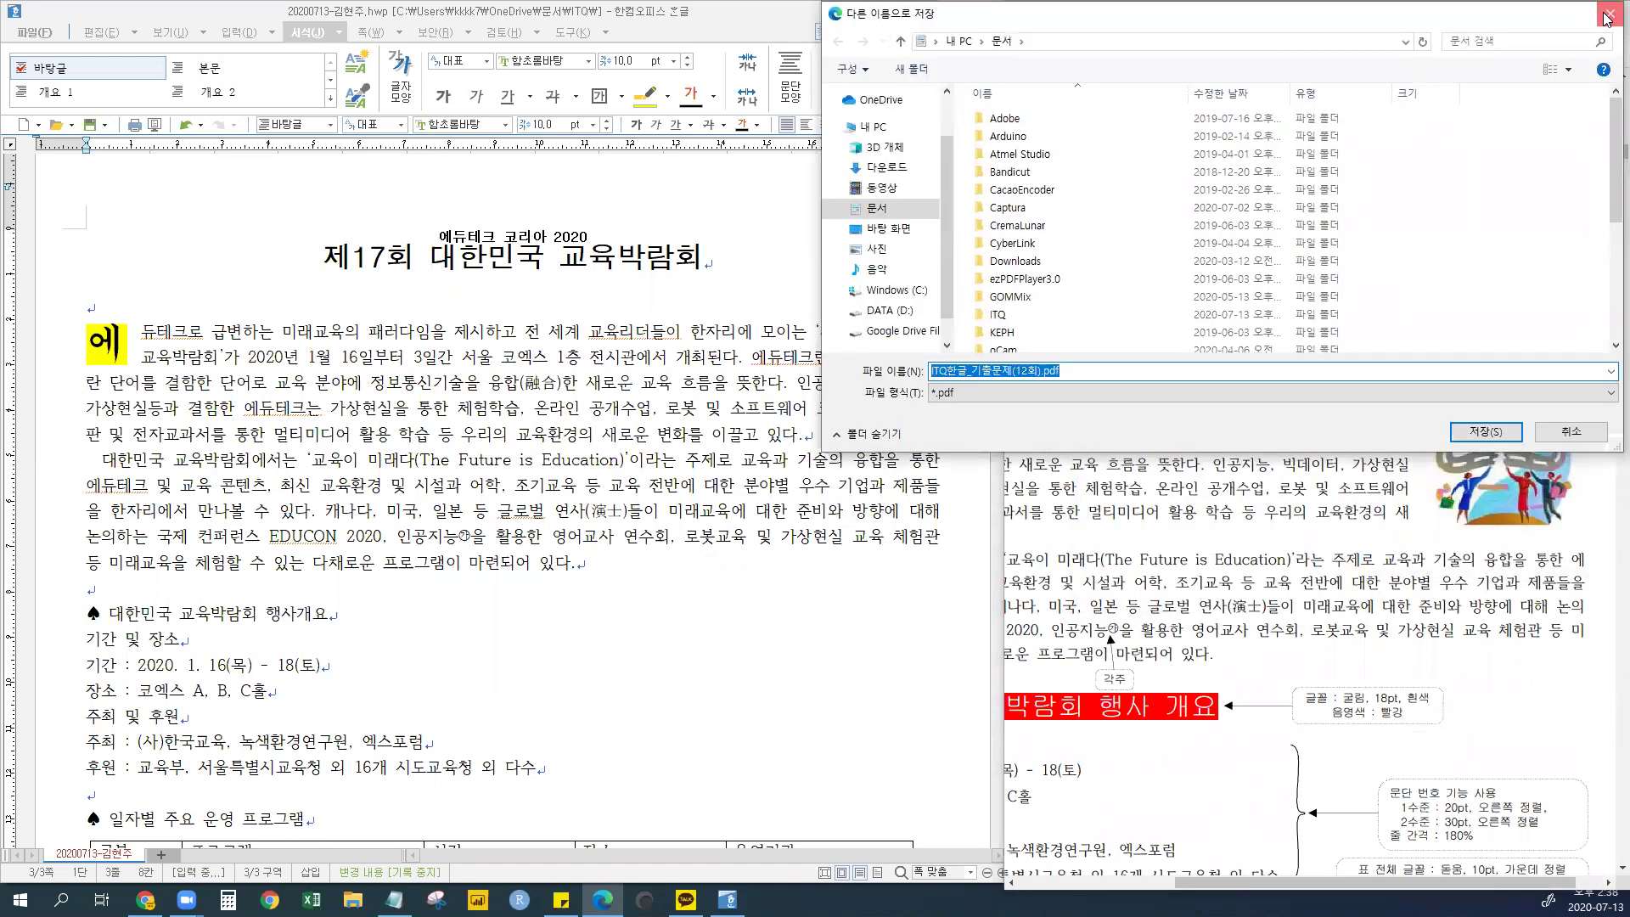
left_click(1607, 10)
- Reactivate the PDF drawing tool and circle the Picture folder name in the picture callout's path
left_click(1351, 94)
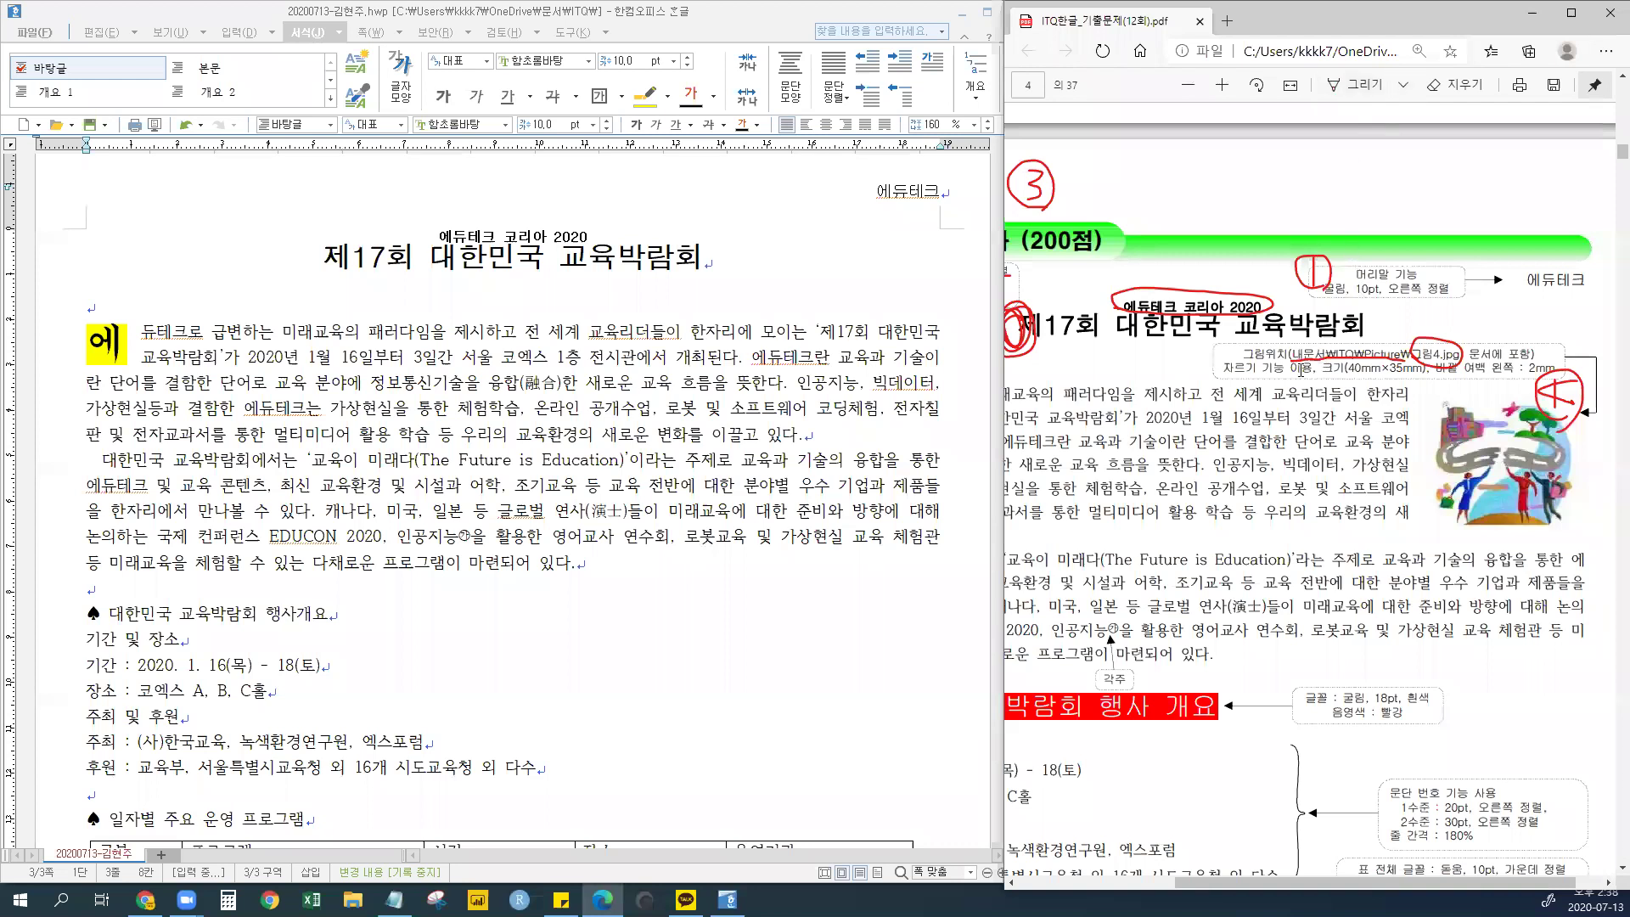
left_click(1358, 85)
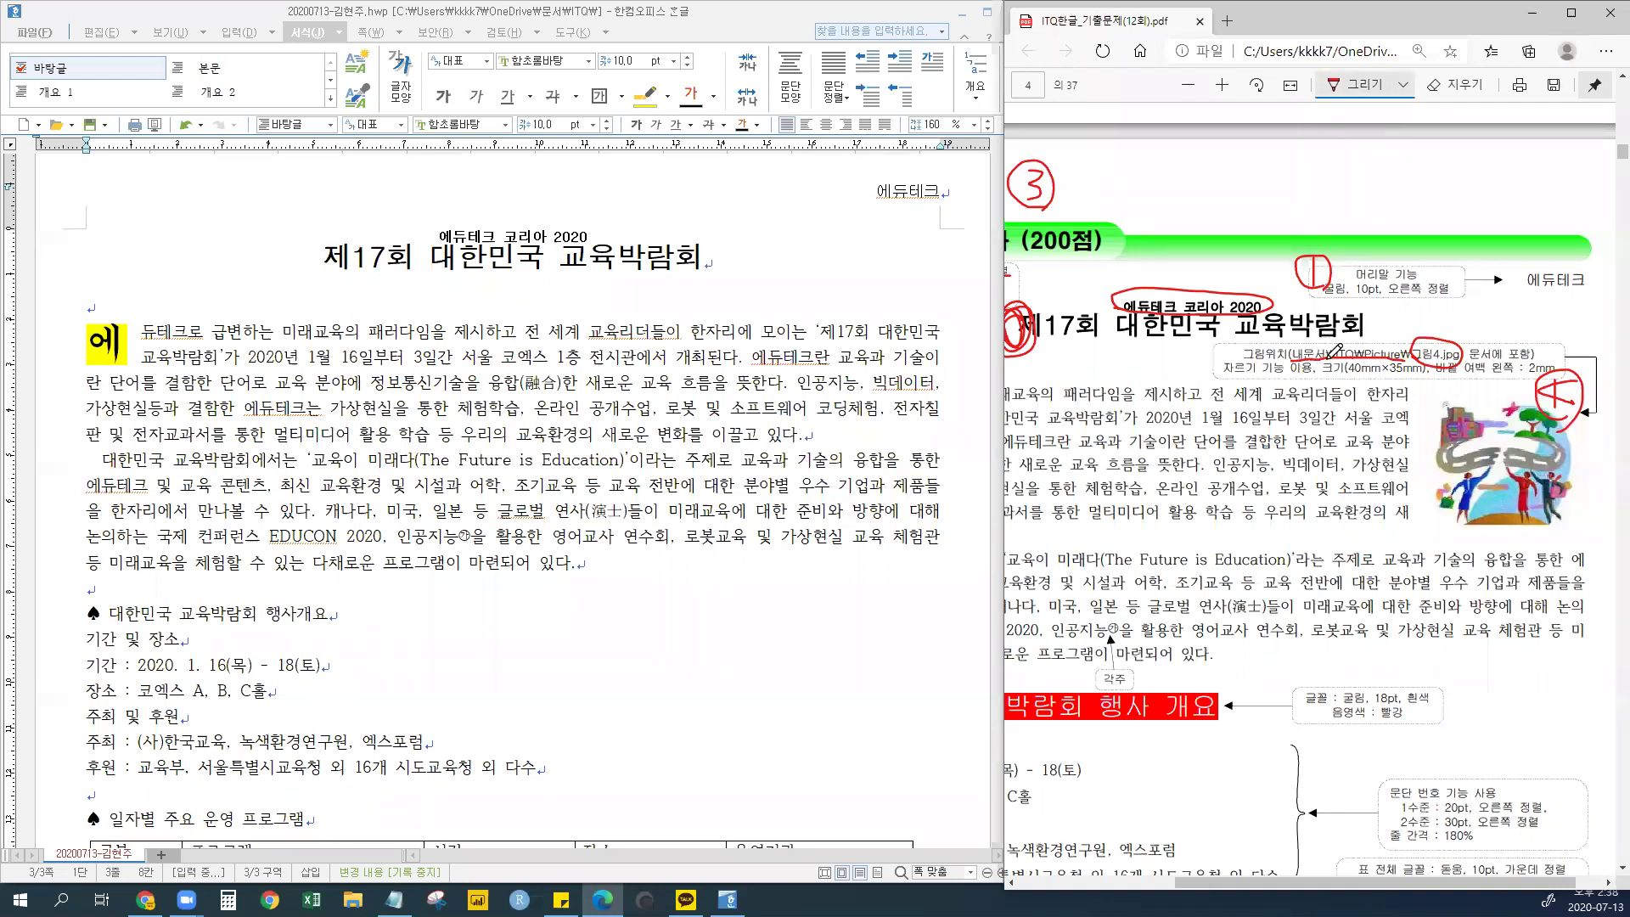
mouse_move(1382, 332)
left_mouse_down()
mouse_move(1402, 347)
mouse_move(1373, 360)
mouse_move(1380, 327)
mouse_move(1453, 365)
mouse_move(1444, 335)
left_mouse_up()
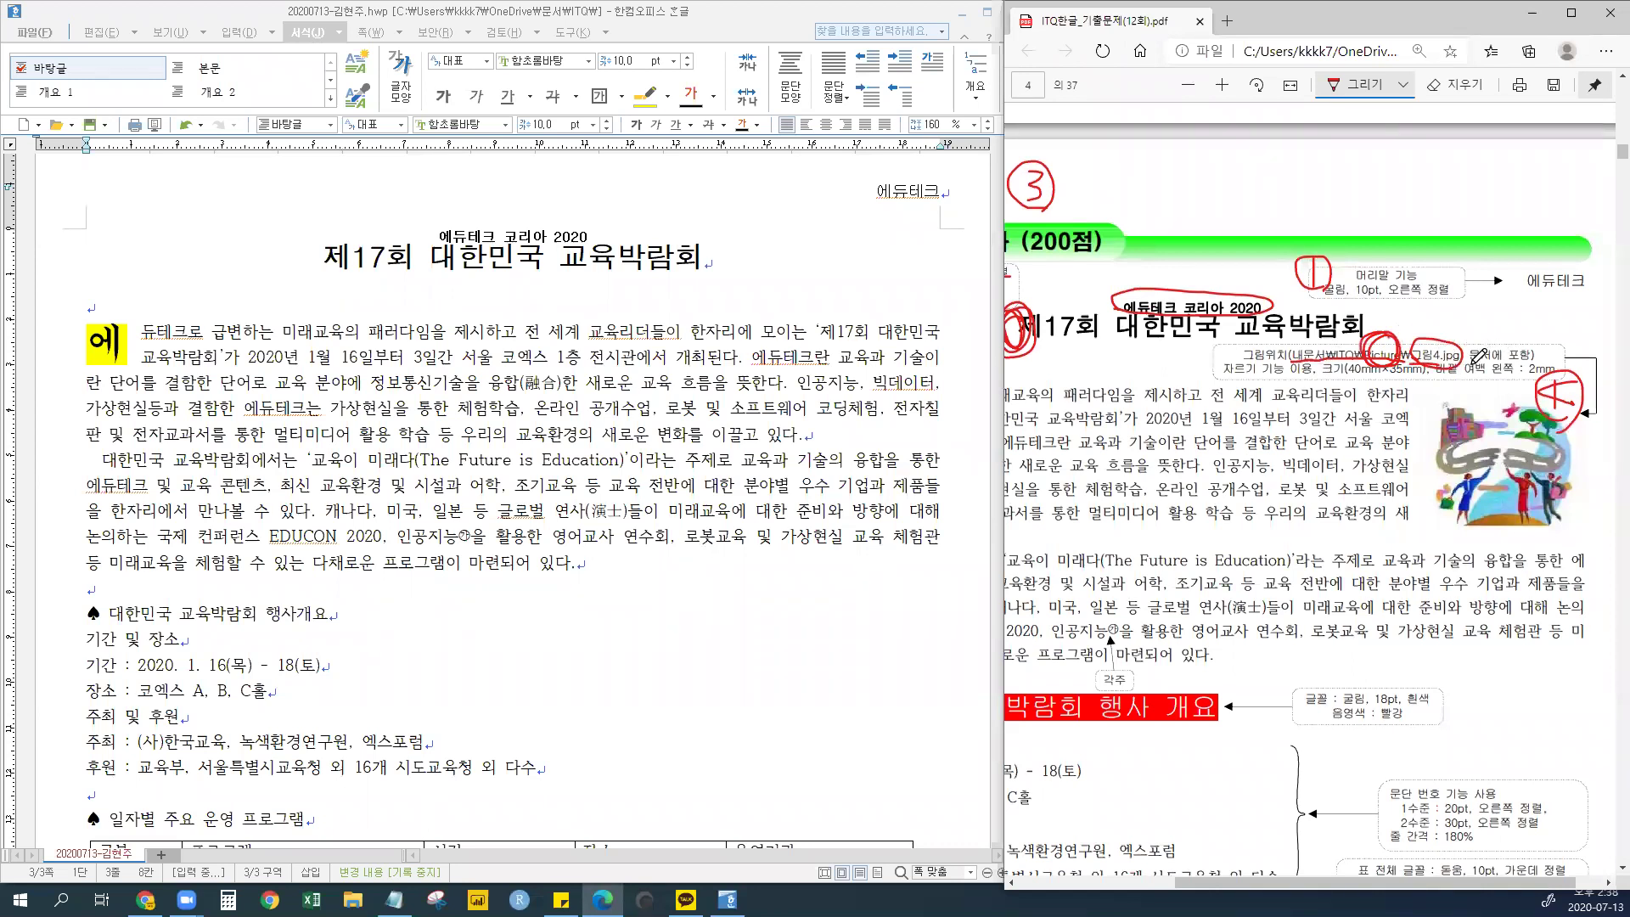
left_click(424, 16)
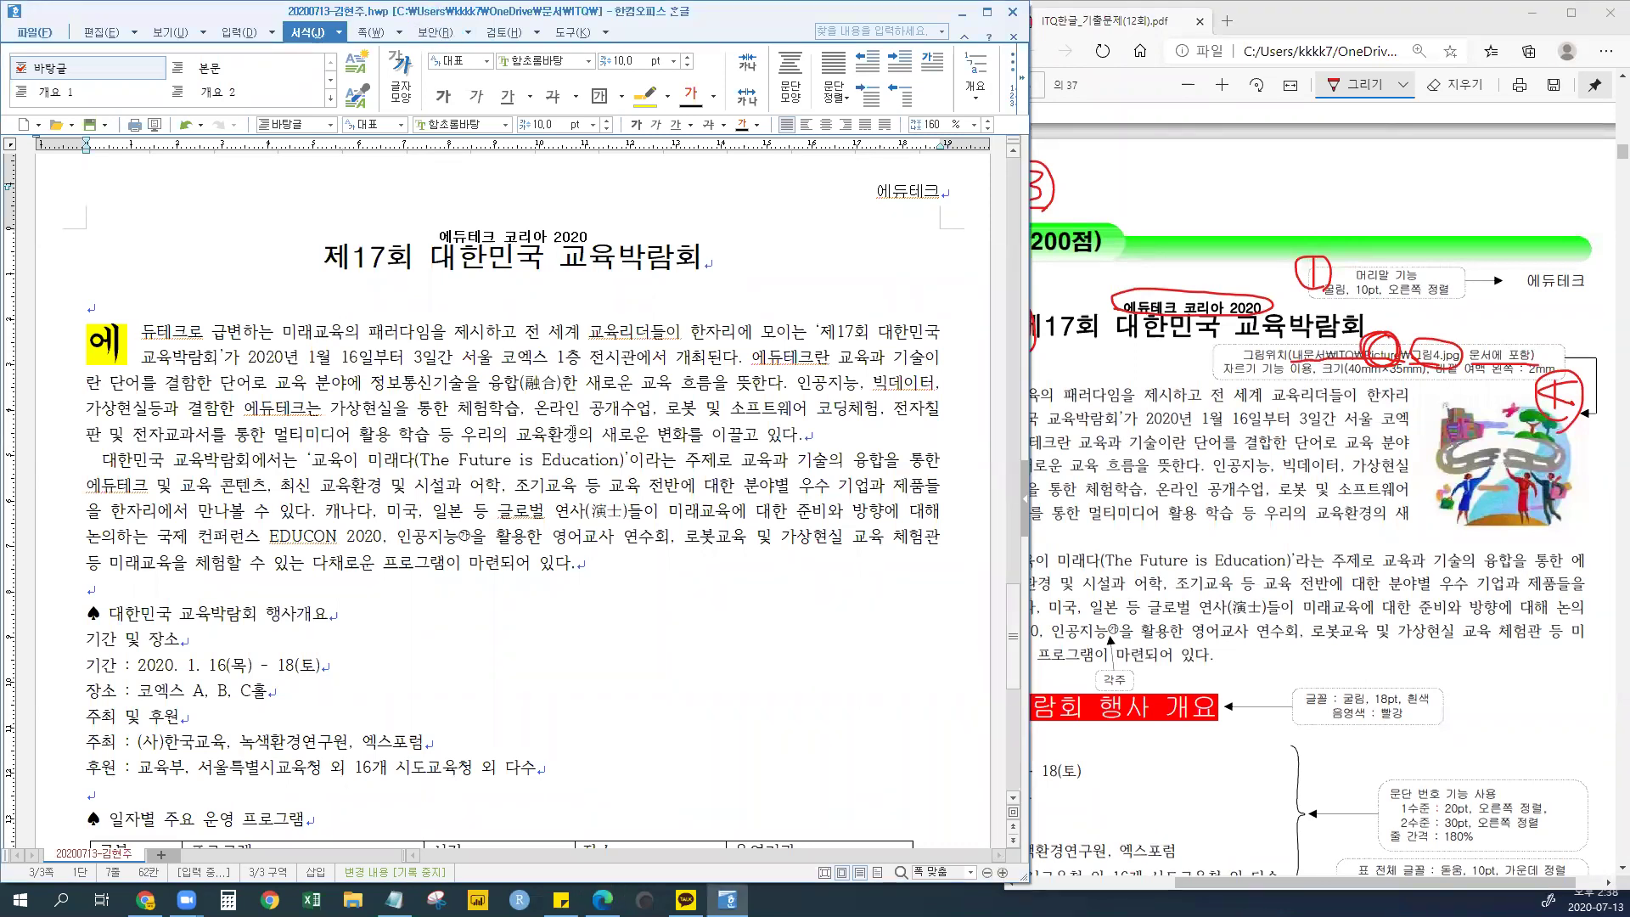
left_click(89, 125)
left_click(90, 125)
left_click(234, 33)
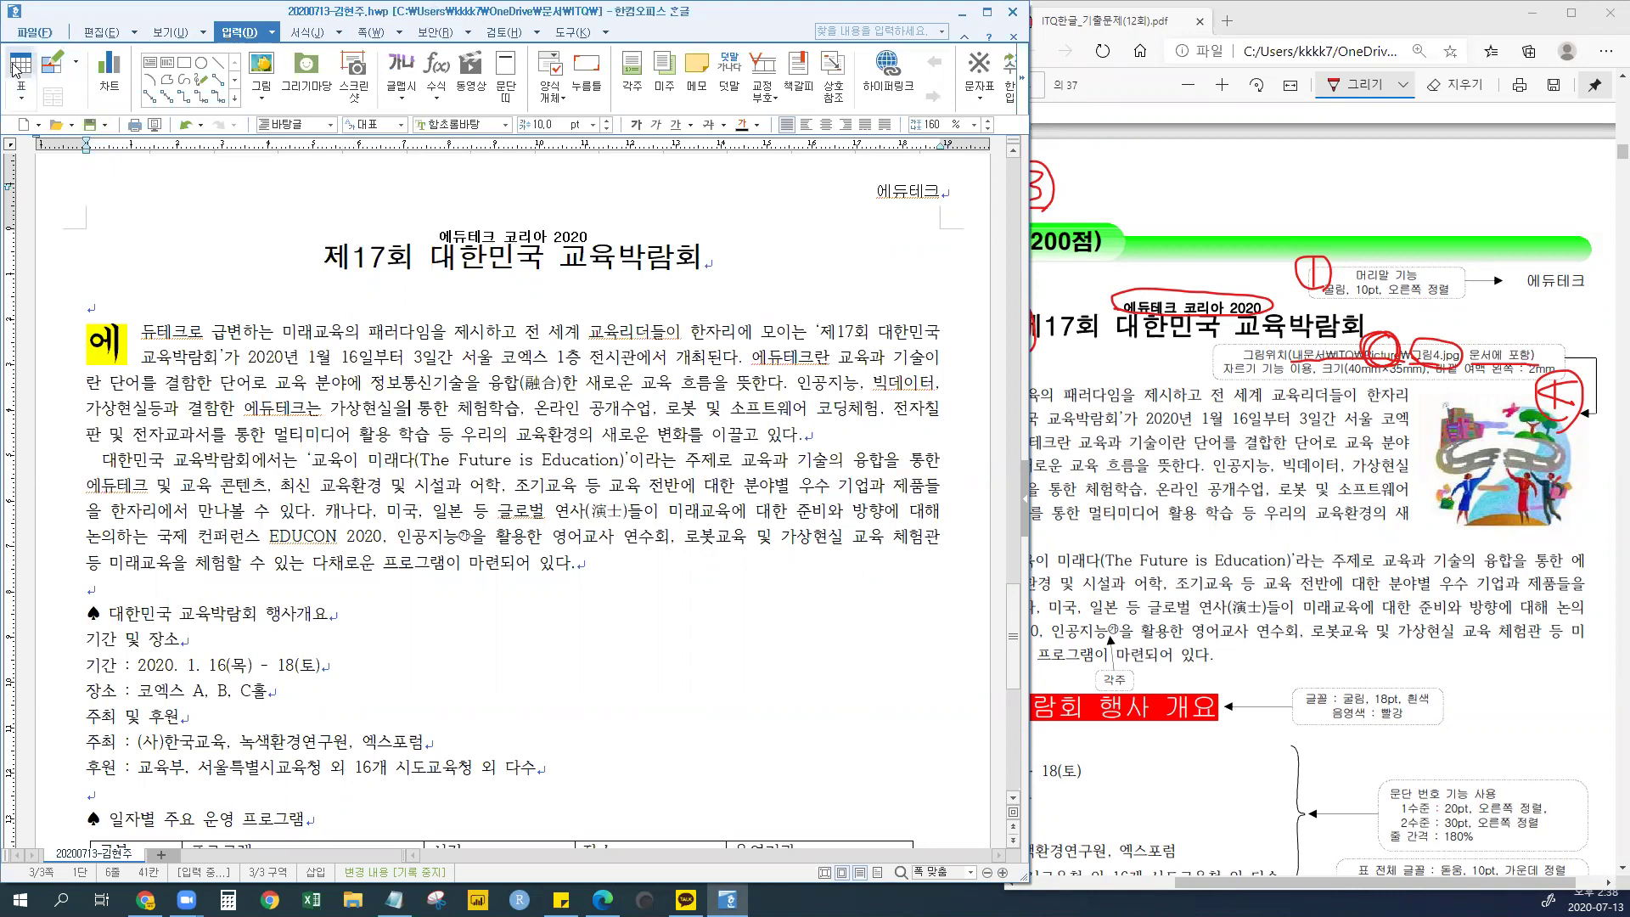
left_click(263, 72)
left_click(264, 67)
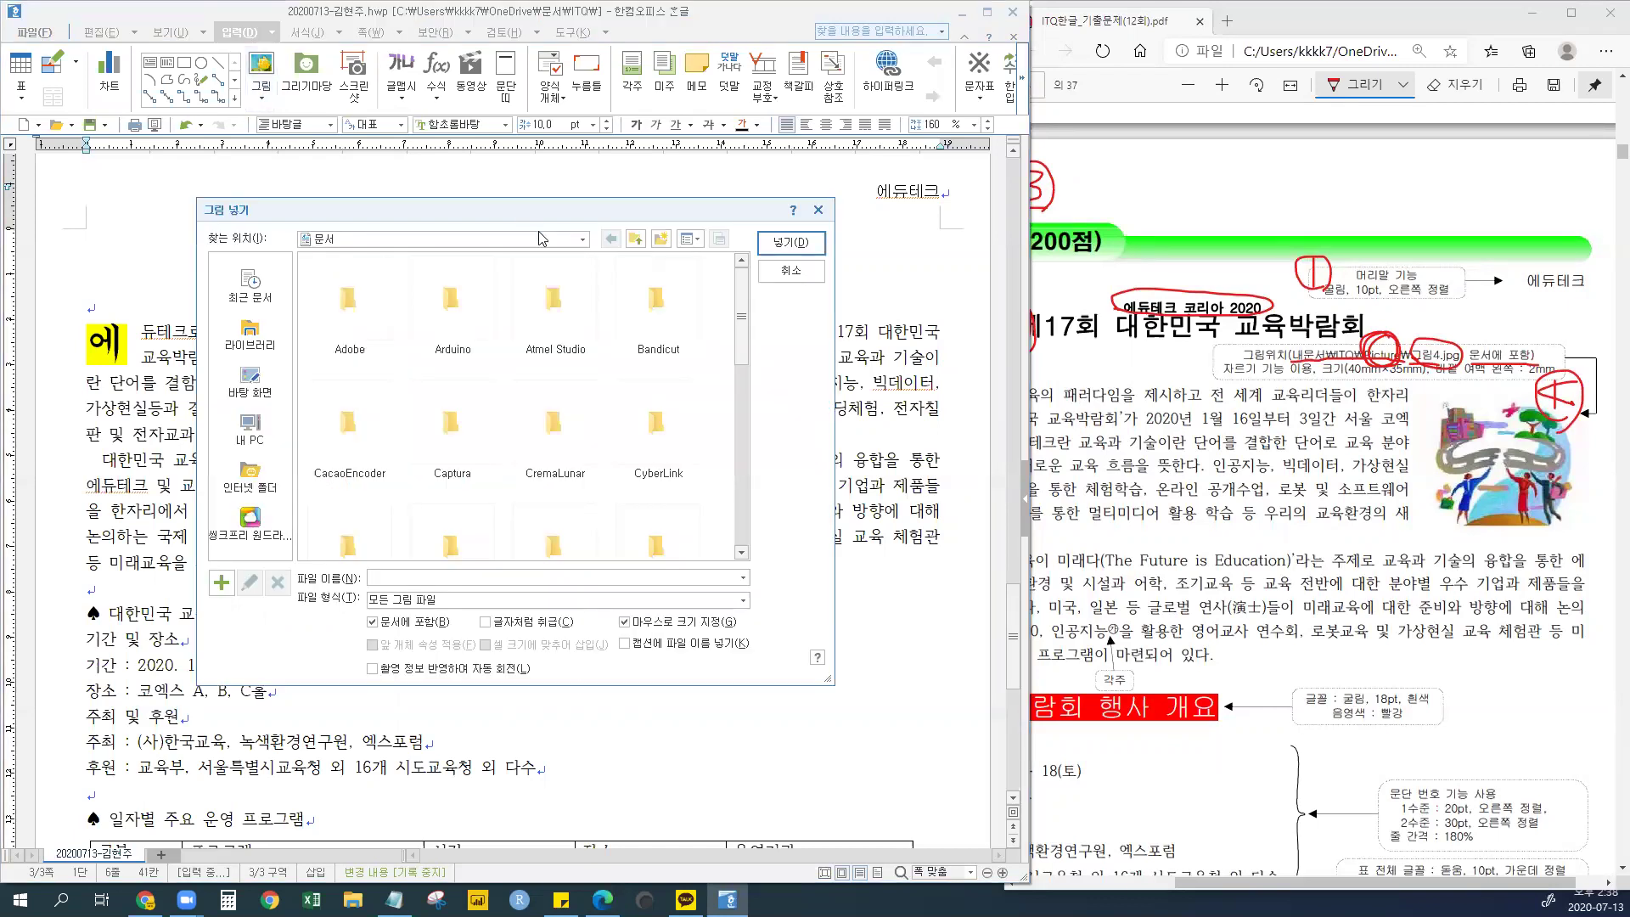
left_click_drag(544, 221, 574, 227)
mouse_move(244, 224)
left_mouse_down()
mouse_move(267, 227)
mouse_move(253, 224)
left_mouse_up()
left_click(819, 268)
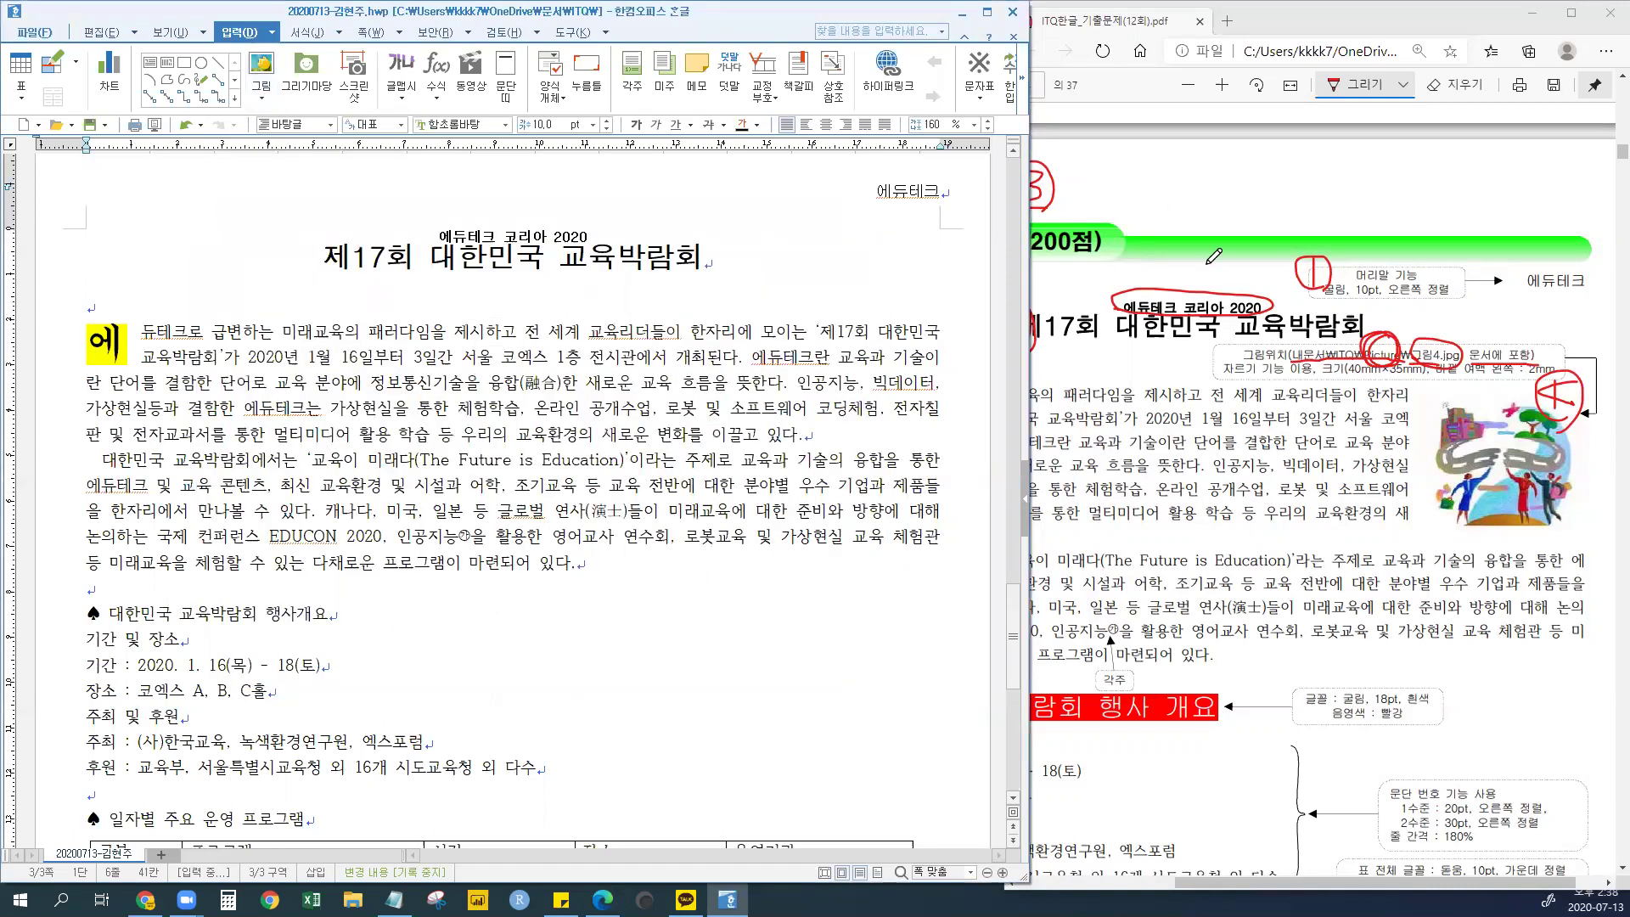
- Bring the whole exam page into view in the PDF, and start inserting a picture at the first body paragraph in Hangul
left_click(1246, 282)
scroll(1246, 282, "down", 5)
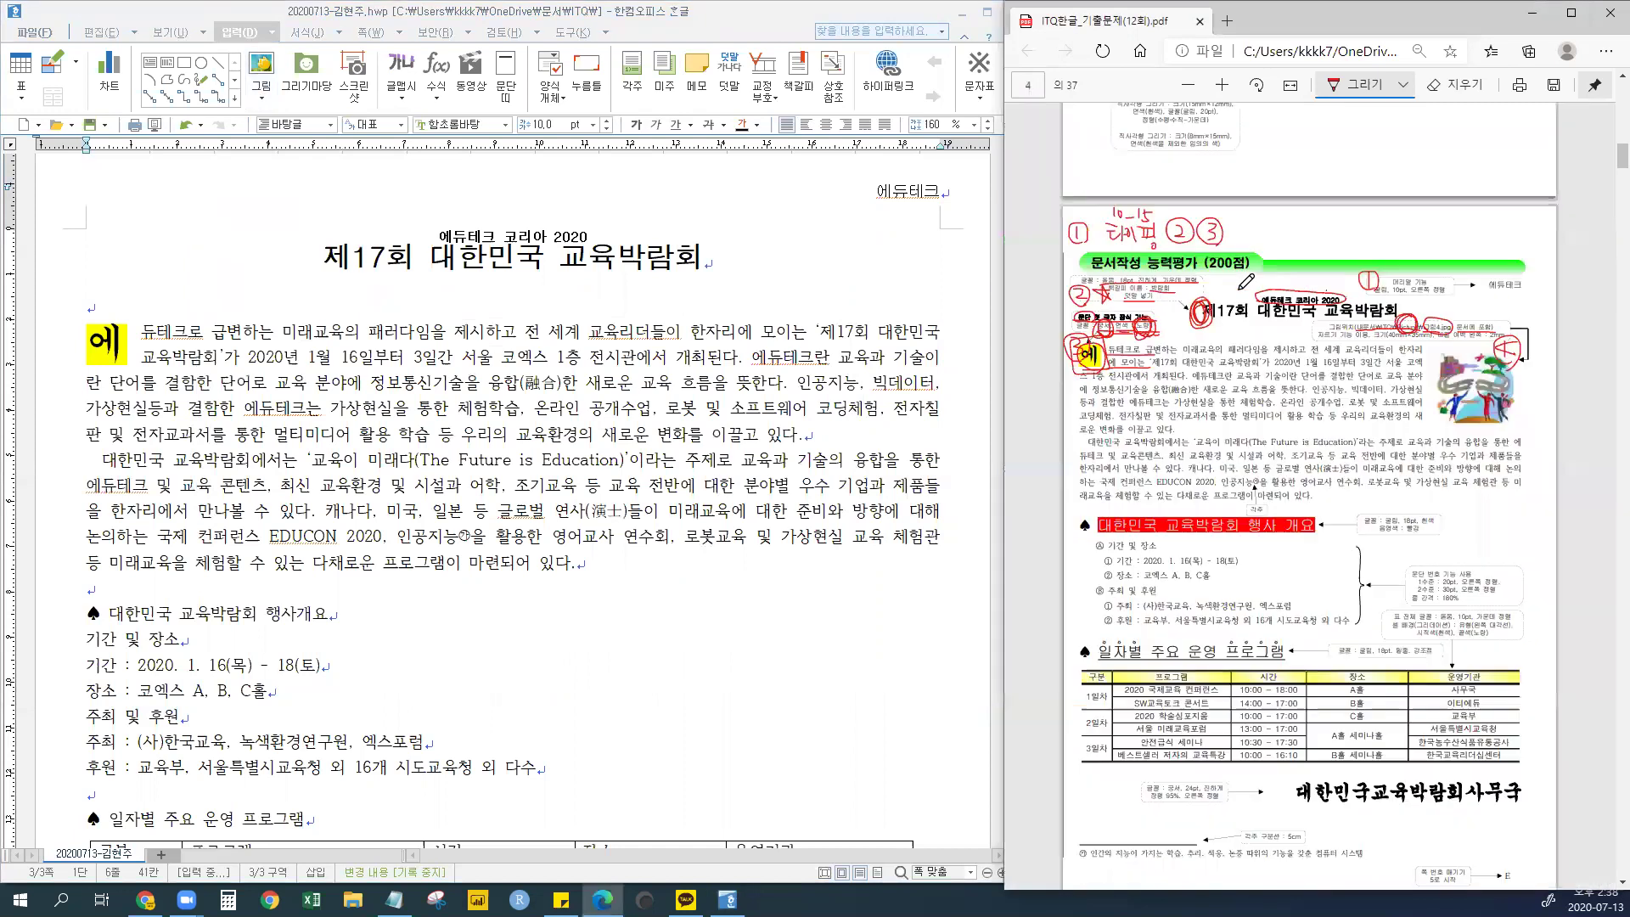
scroll(1246, 281, "up", 2)
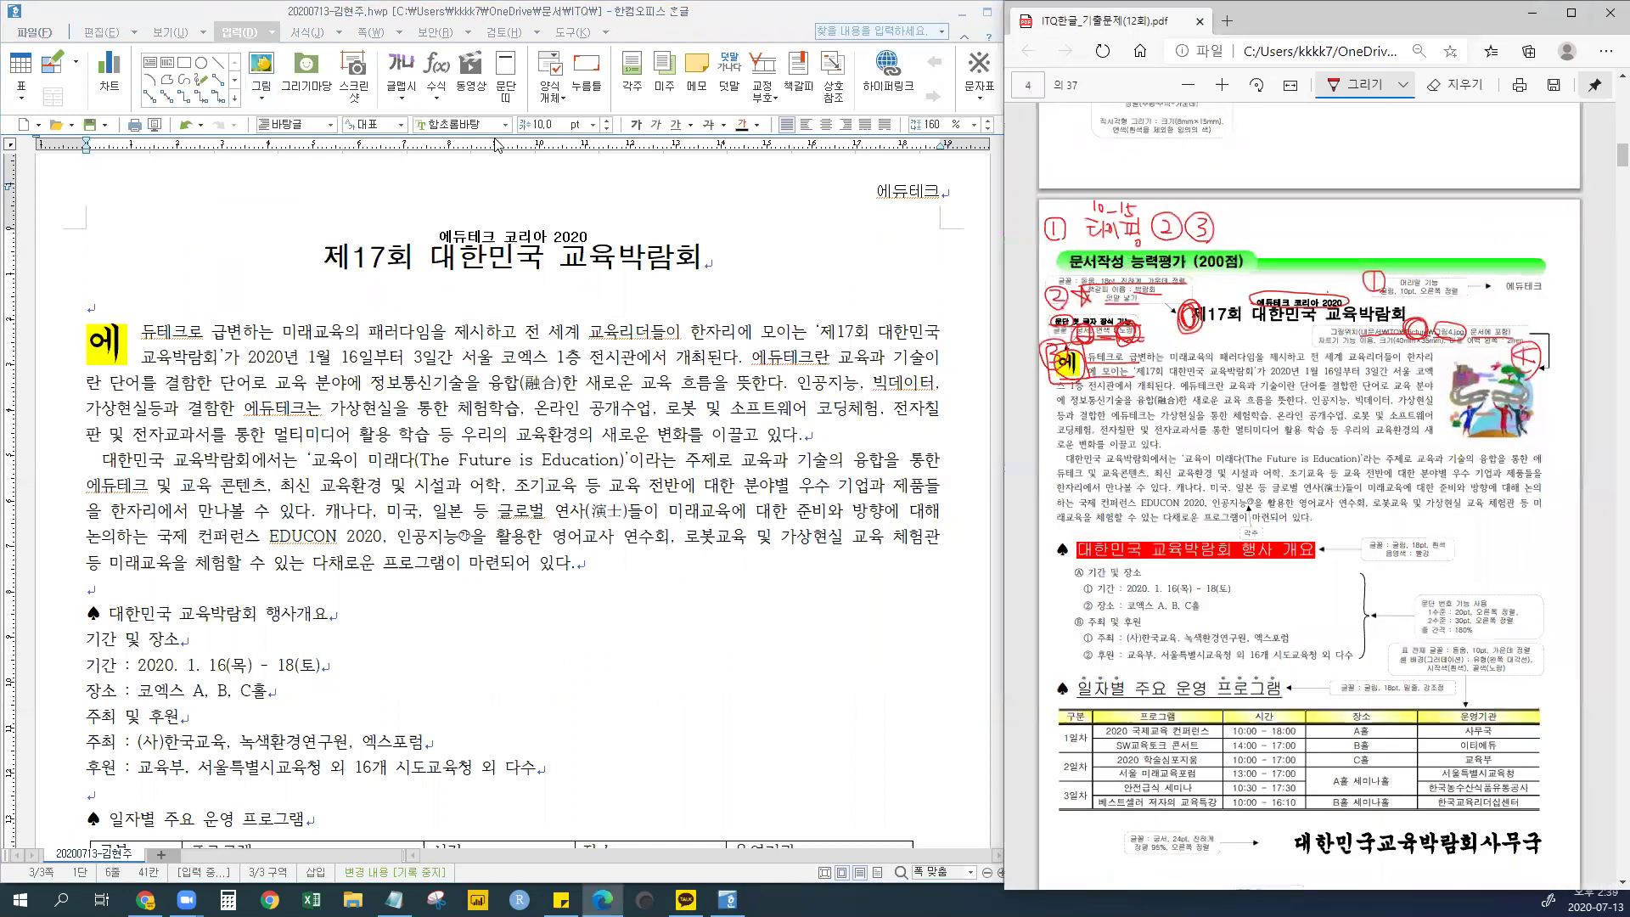
left_click(489, 438)
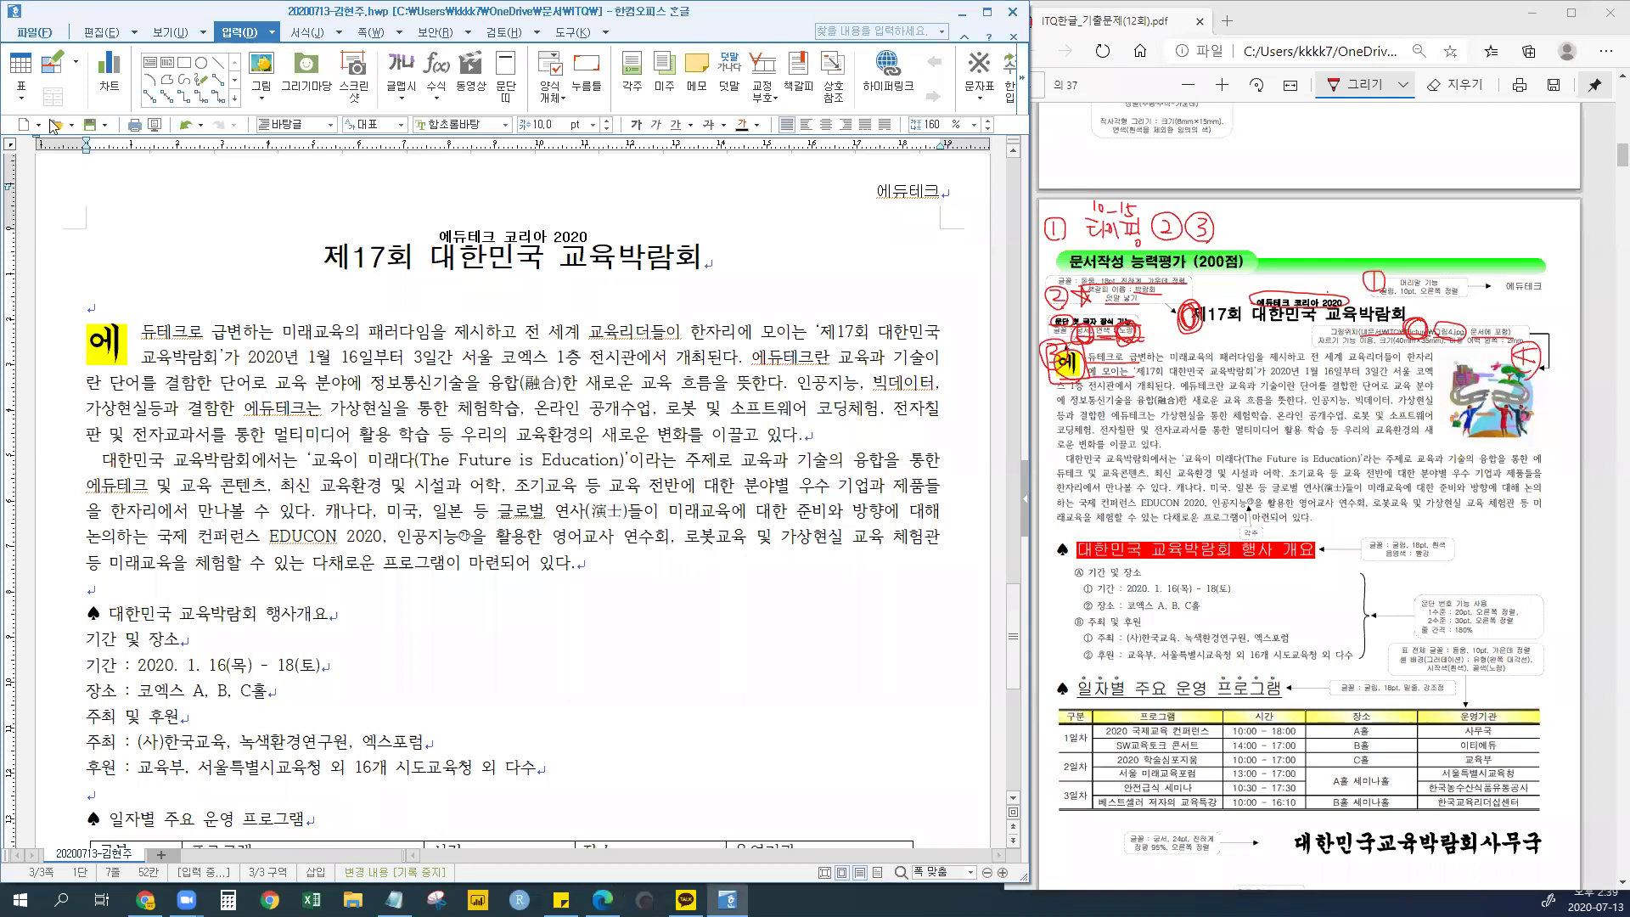
left_click(34, 32)
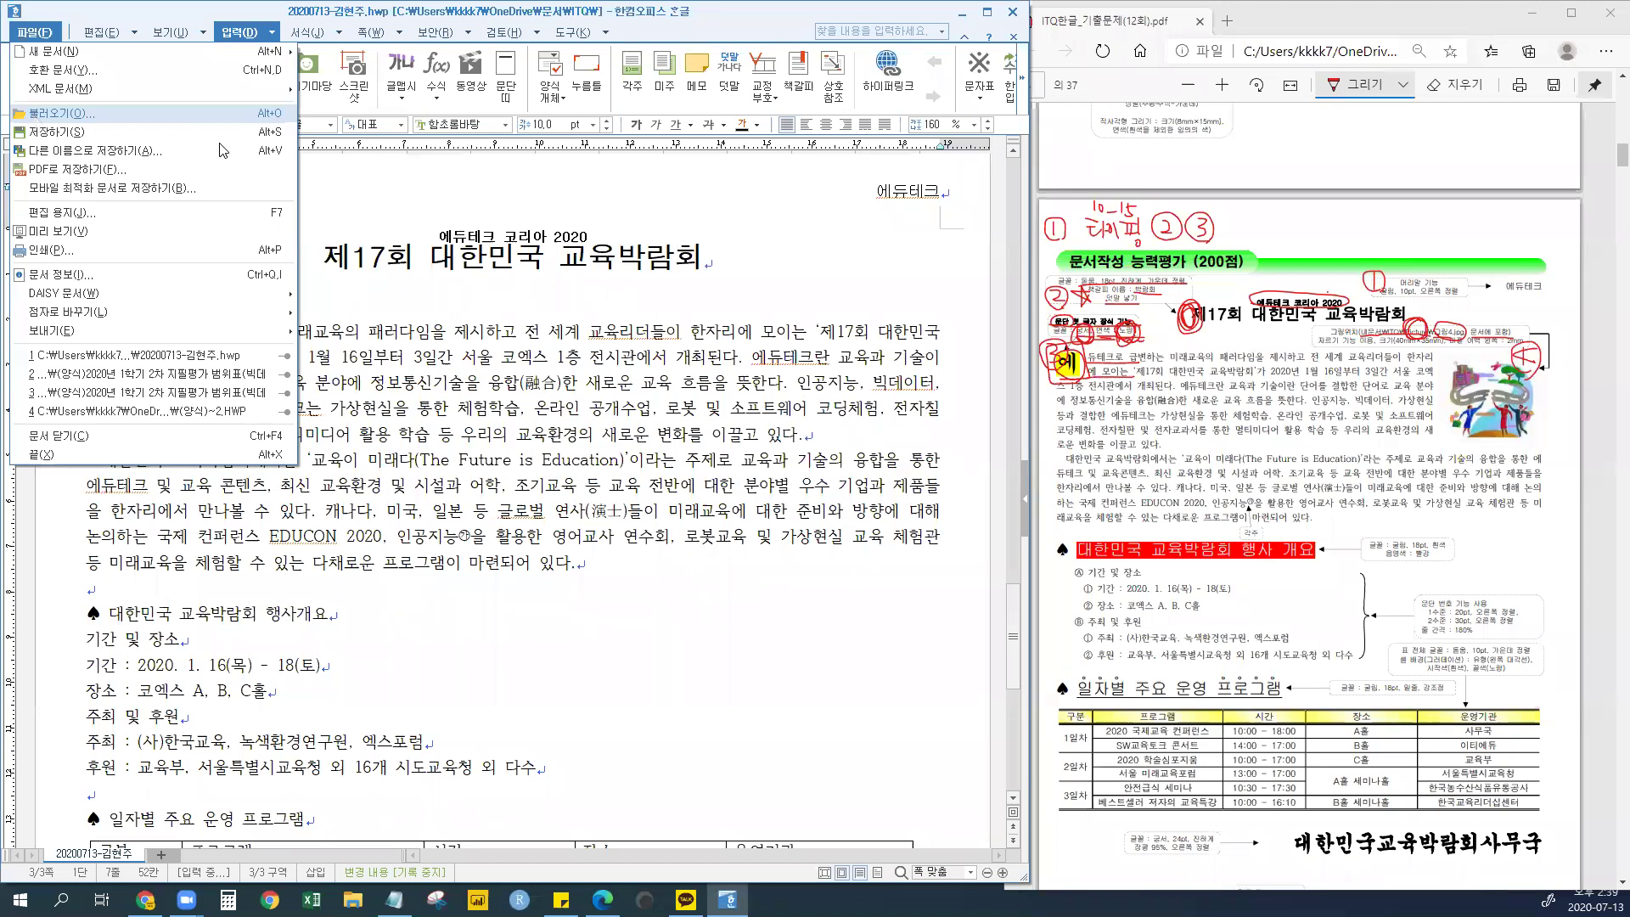
left_click(239, 32)
left_click(260, 66)
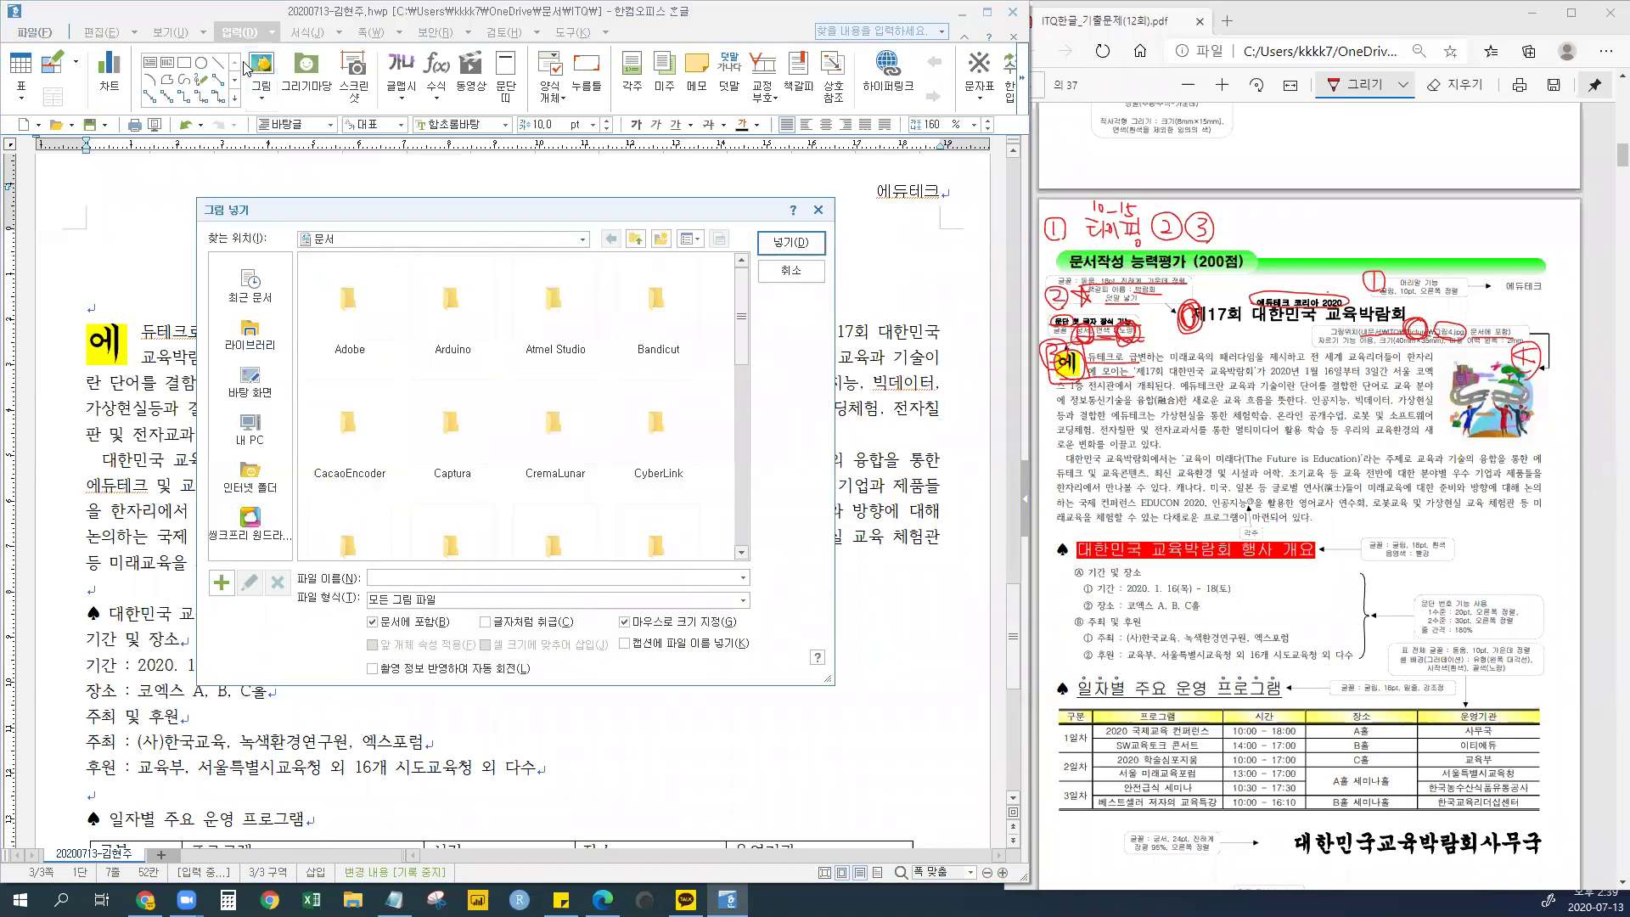
- Browse to the Picture folder inside ITQ in the 문서 library
left_click(253, 331)
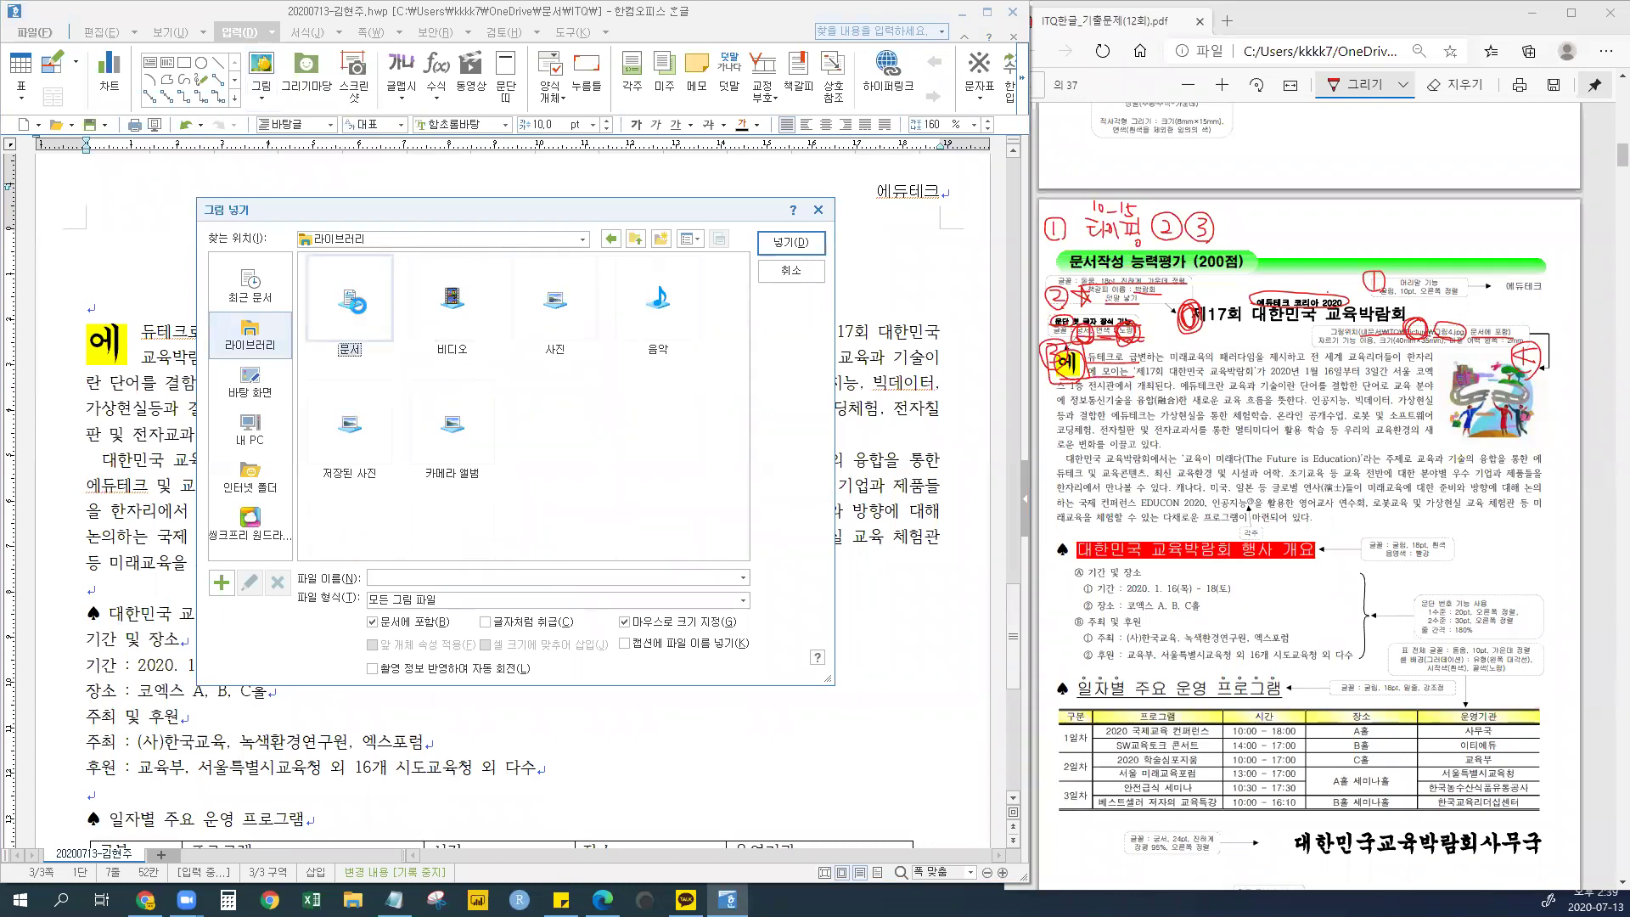
double_click(349, 302)
scroll(616, 389, "down", 2)
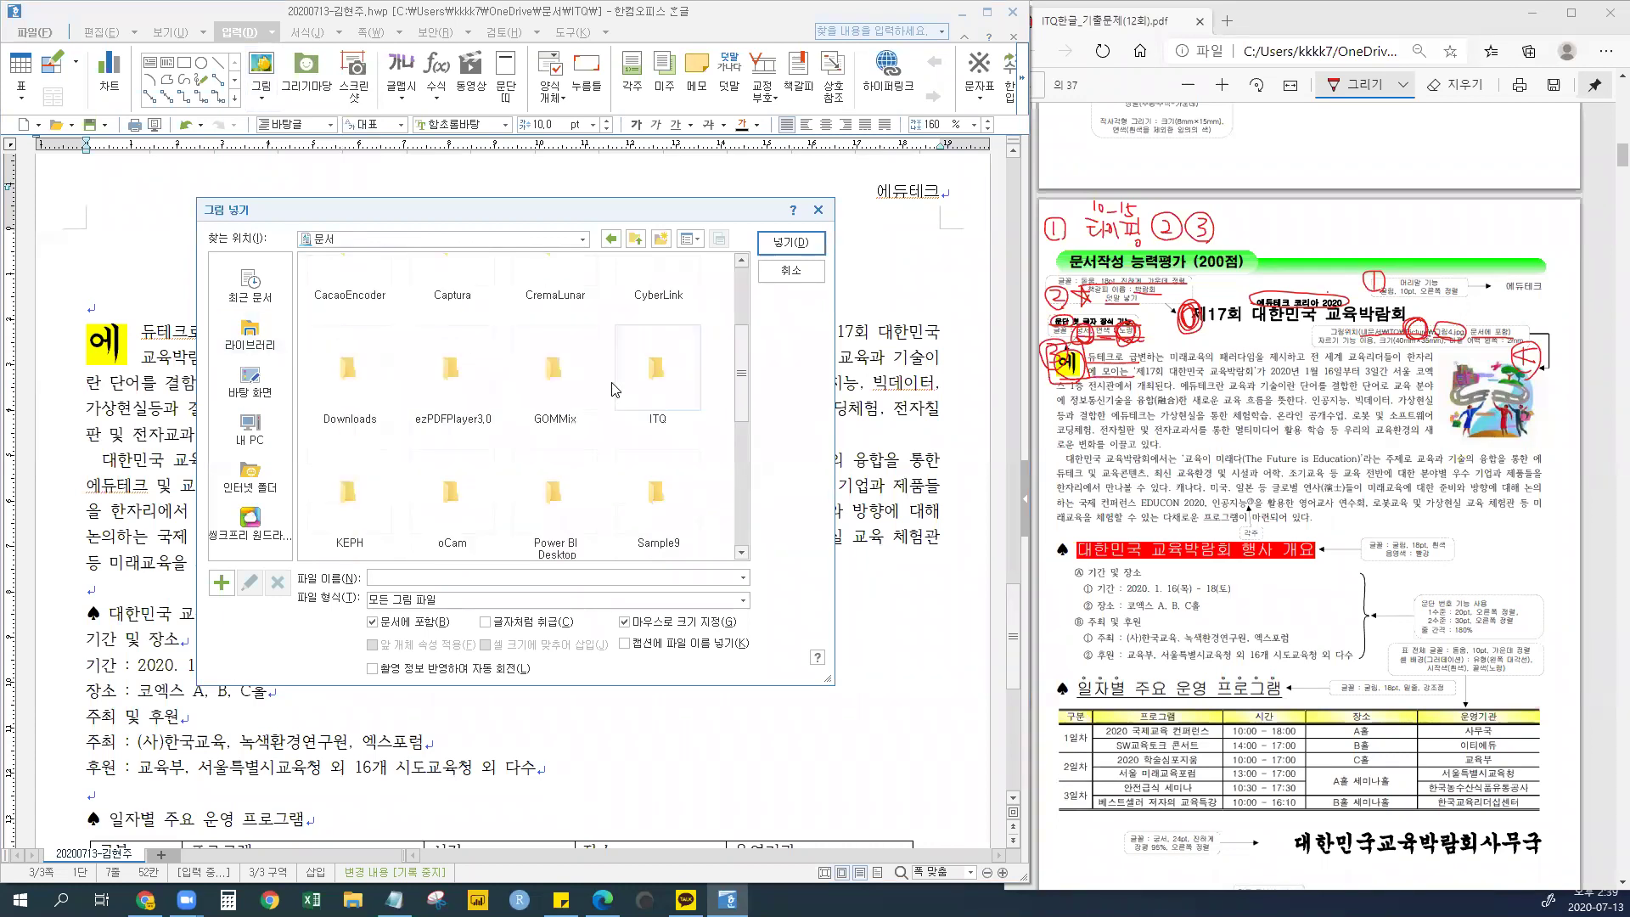
left_click(666, 383)
double_click(656, 376)
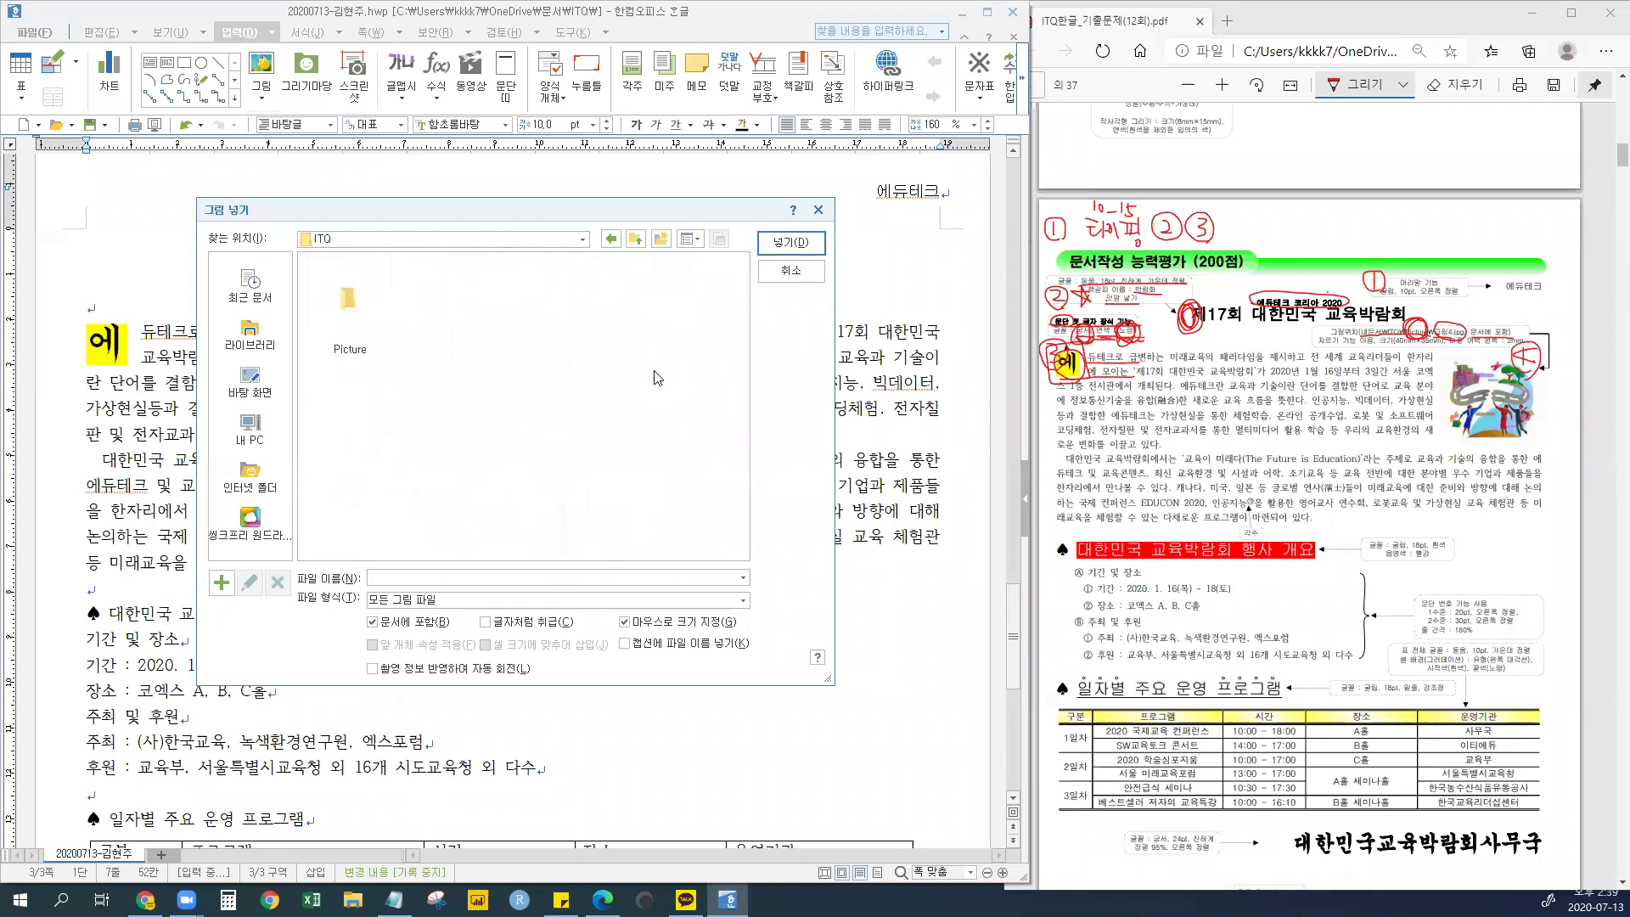
left_click(353, 324)
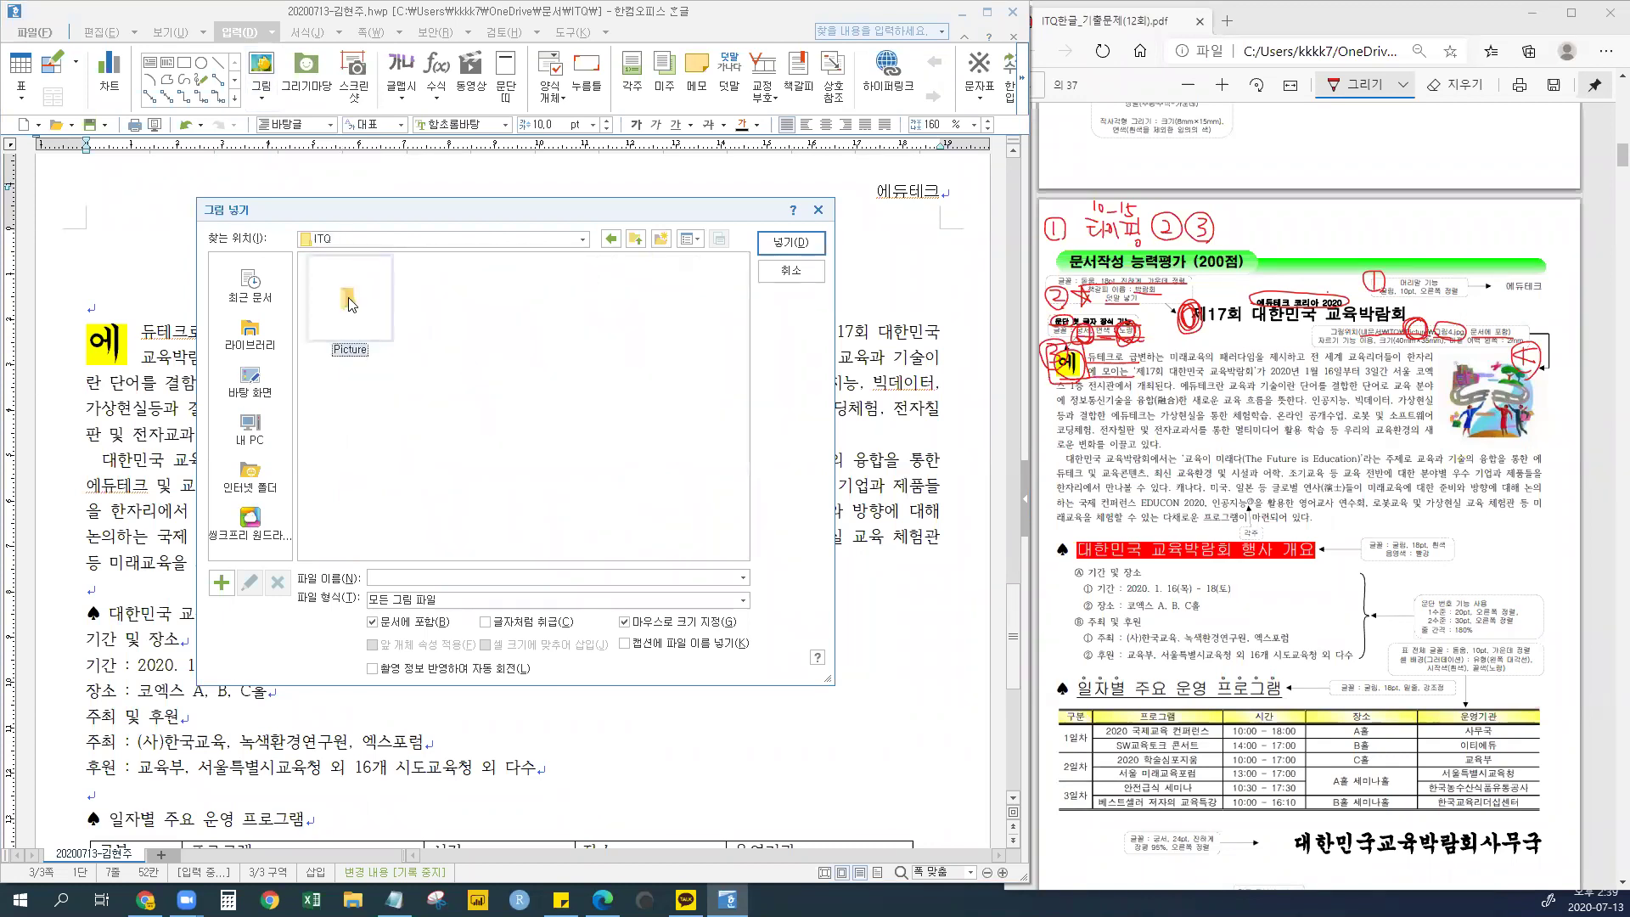
double_click(356, 304)
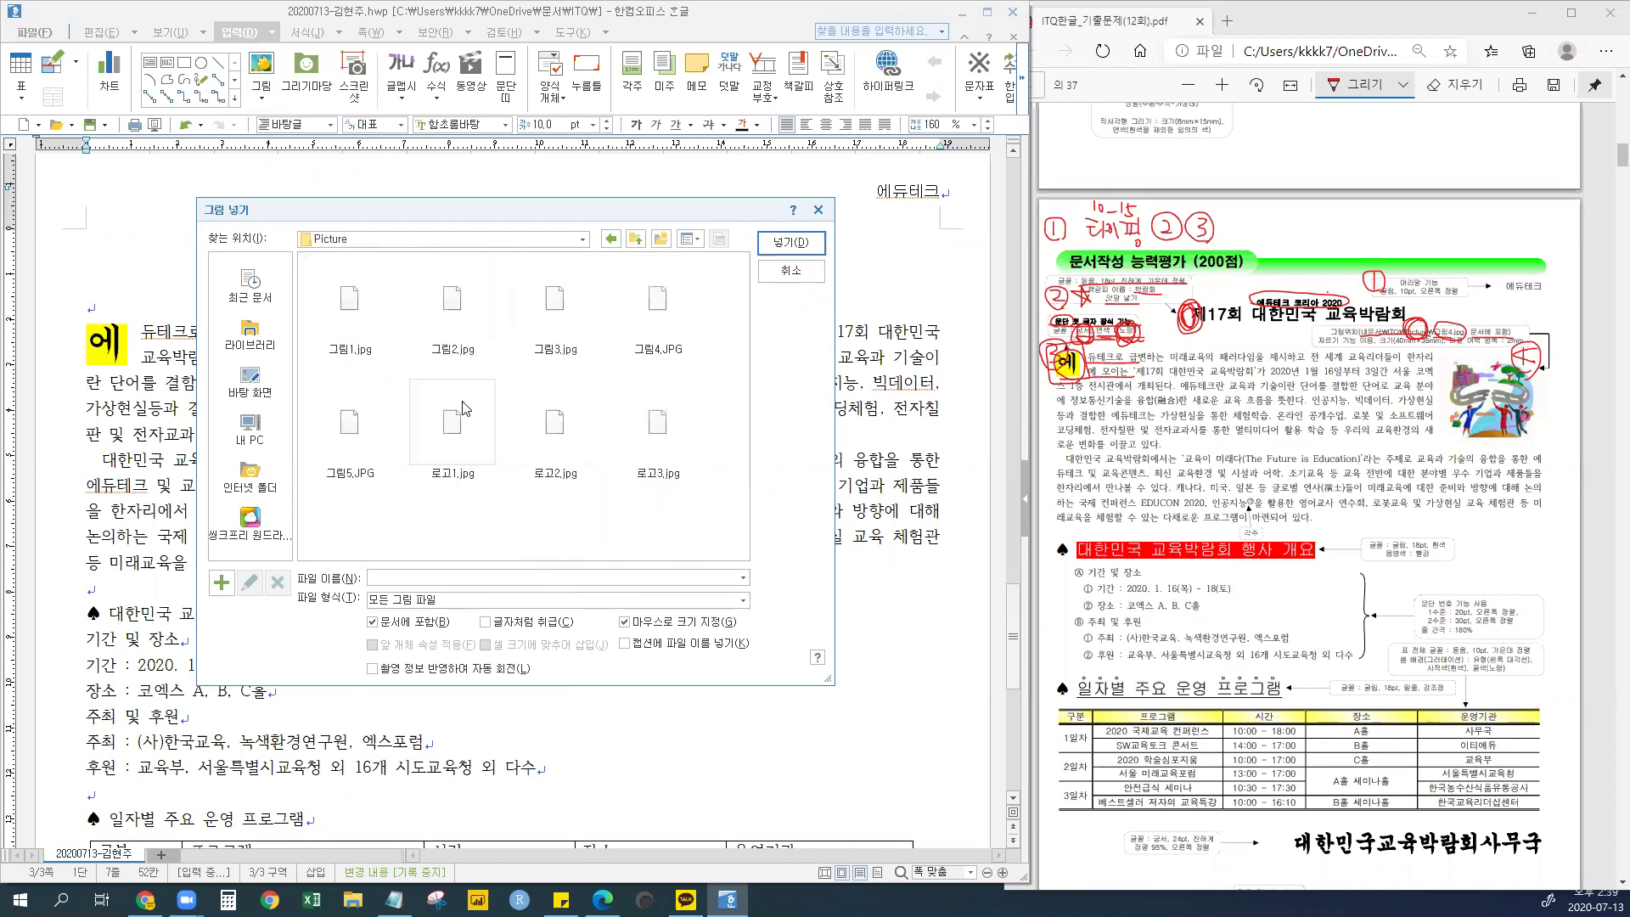
- Circle the sample picture and tick its callout's 문서에 포함 requirement on the PDF, and select 그림4.JPG for insertion
left_click(1470, 329)
mouse_move(1520, 383)
left_mouse_down()
mouse_move(1454, 373)
mouse_move(1494, 450)
mouse_move(1473, 420)
mouse_move(1498, 394)
left_mouse_up()
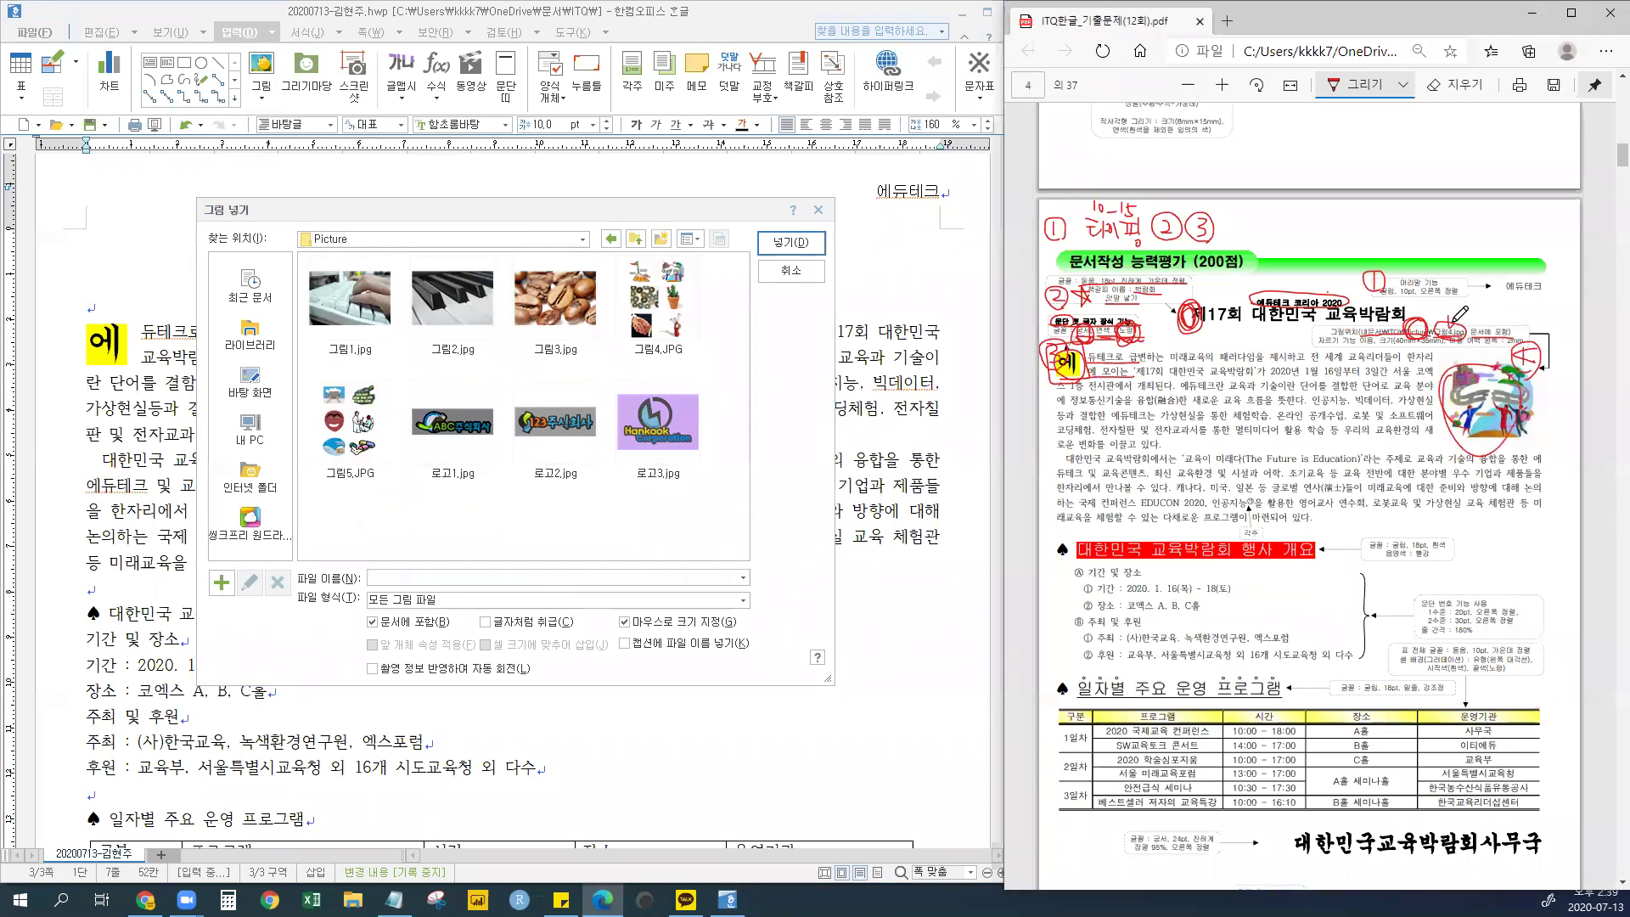
left_click(661, 300)
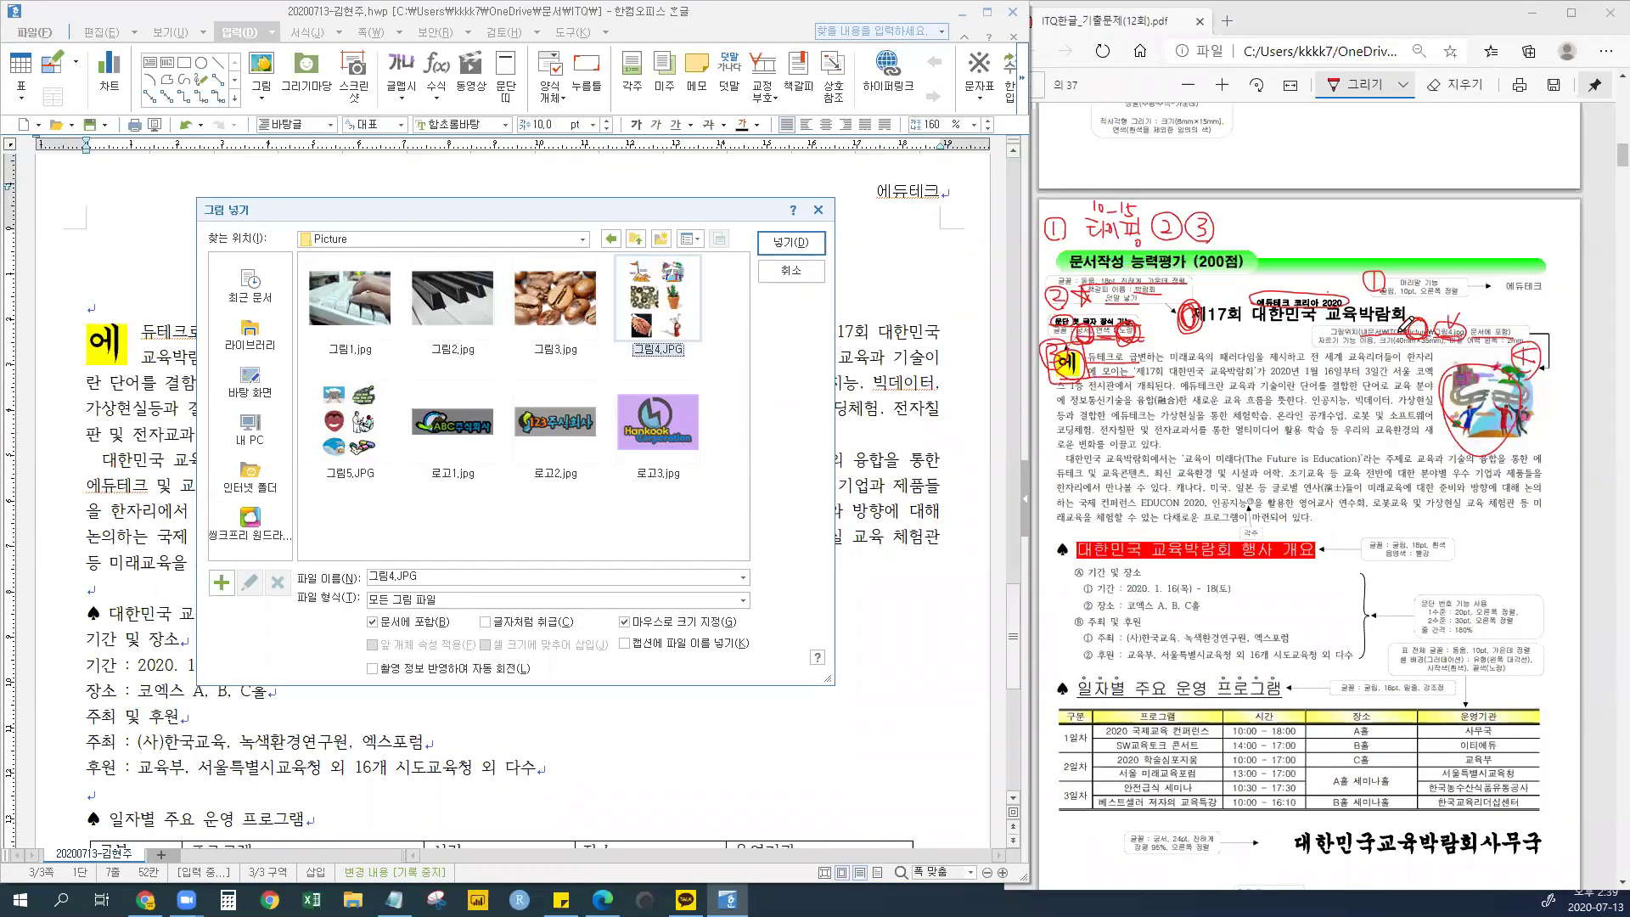
left_click(1483, 316)
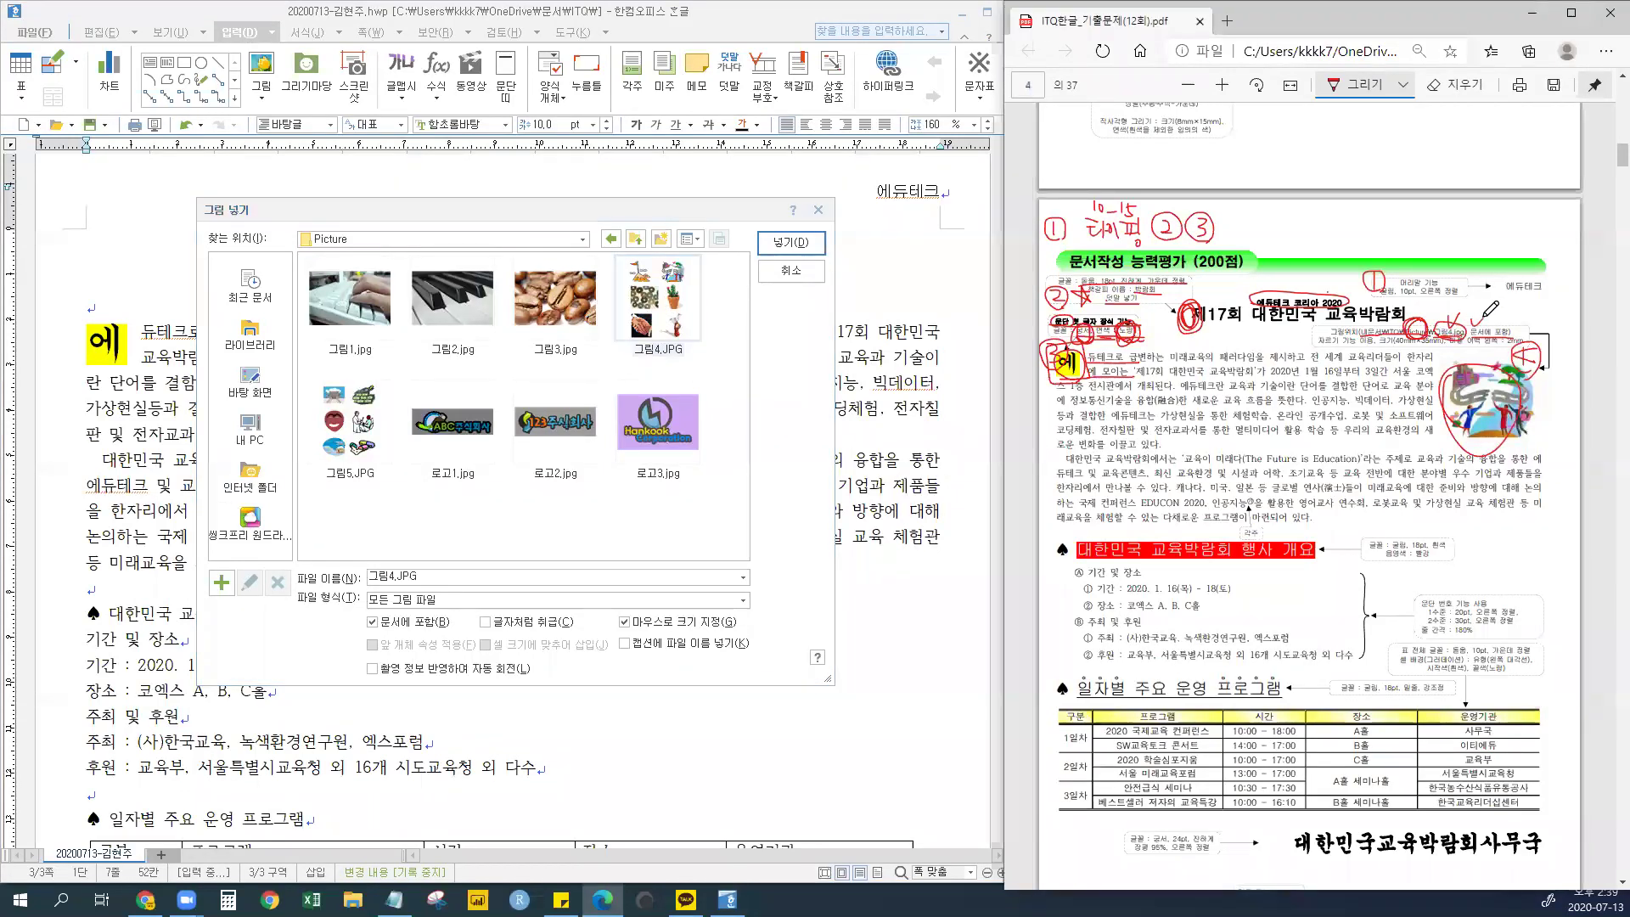
left_click(656, 307)
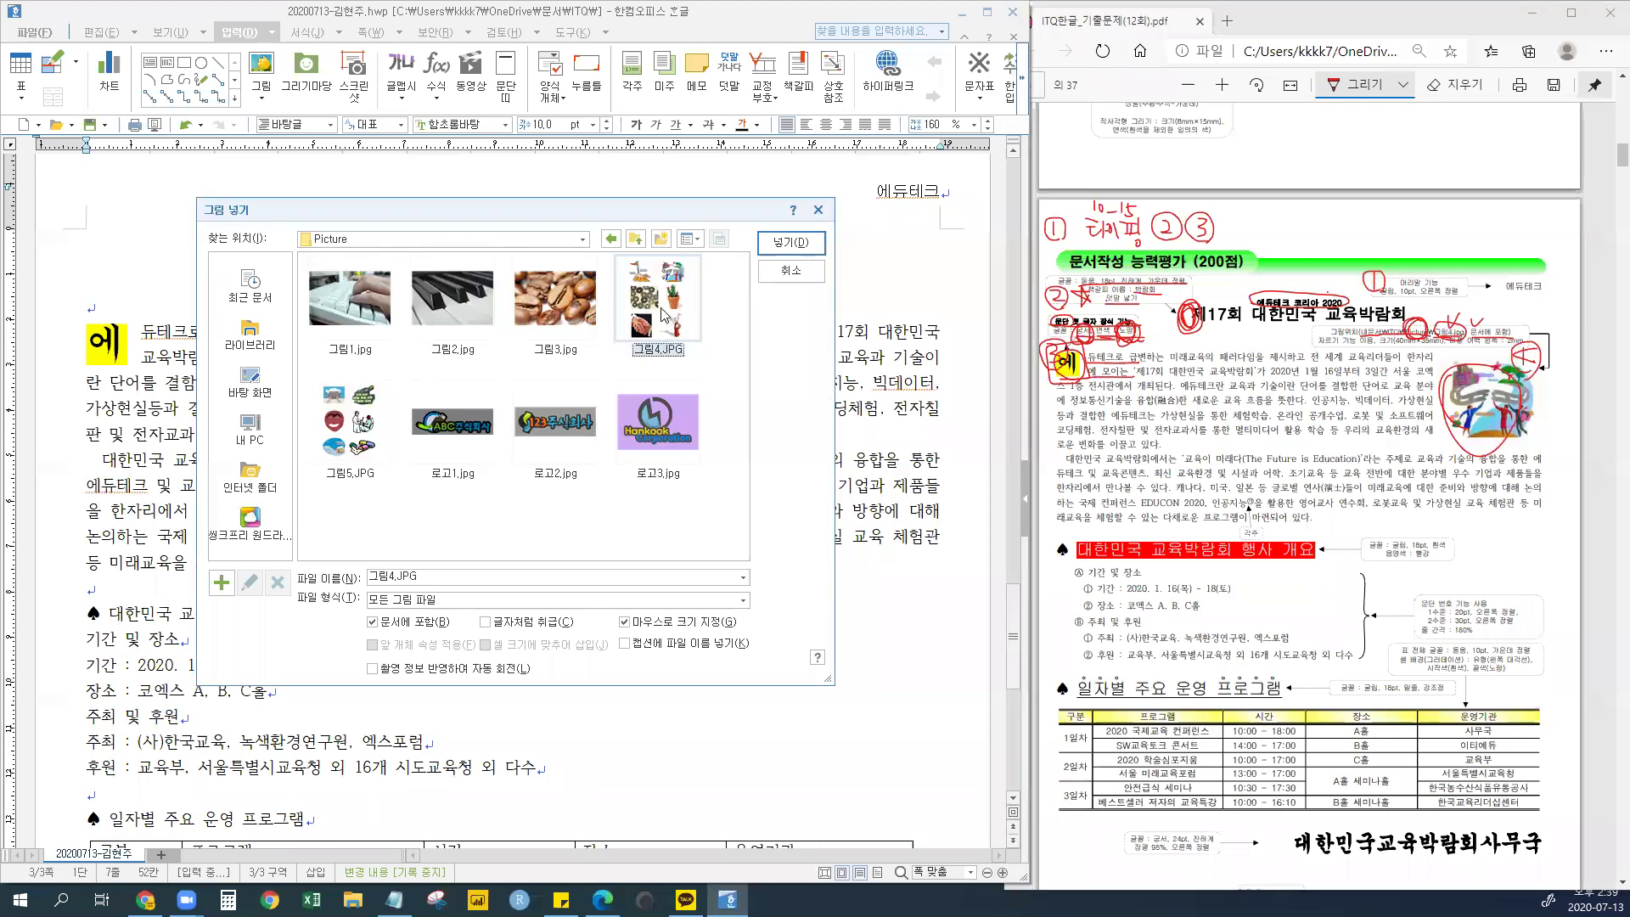
- Insert 그림4.JPG with 문서에 포함 enabled, placing it in the first body paragraph
left_click(375, 624)
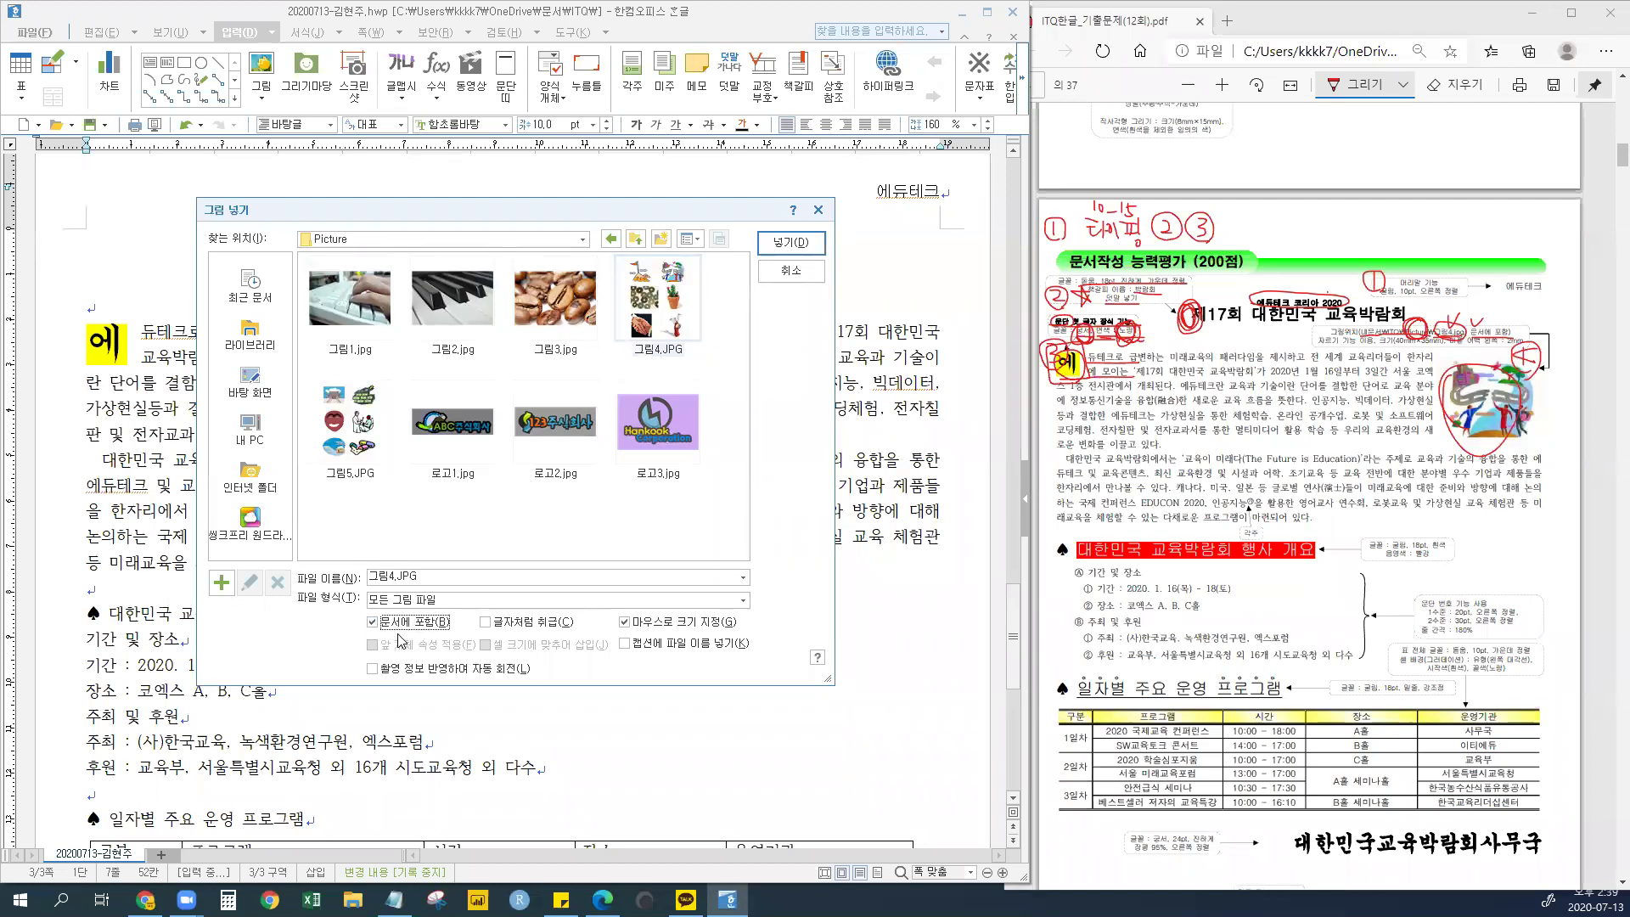
left_click(788, 246)
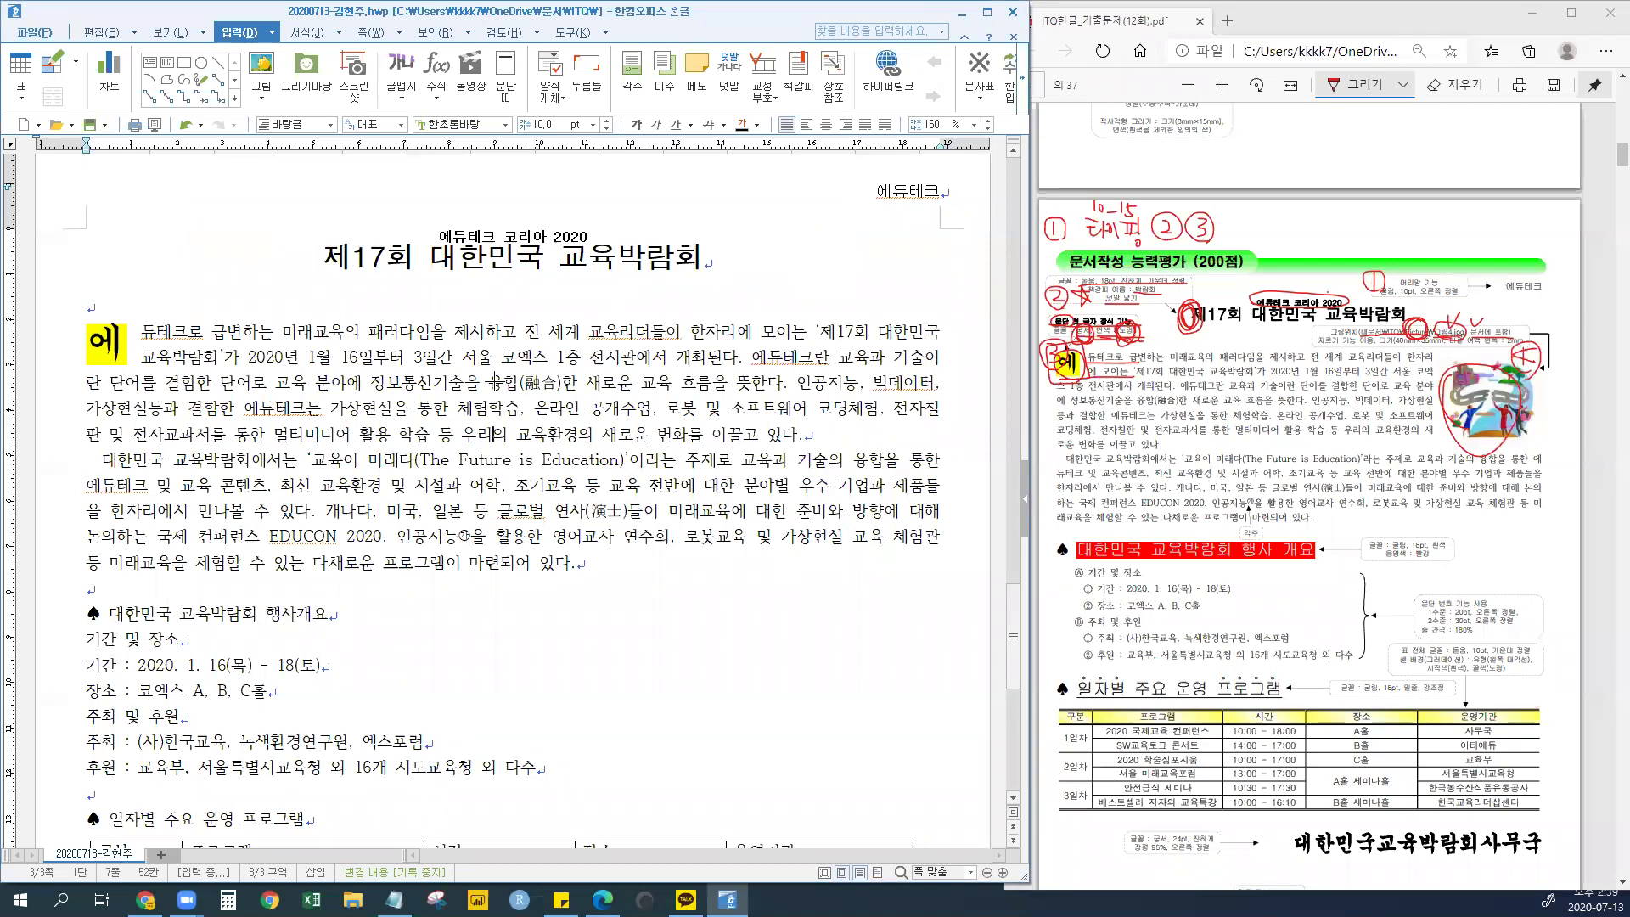
left_click(441, 360)
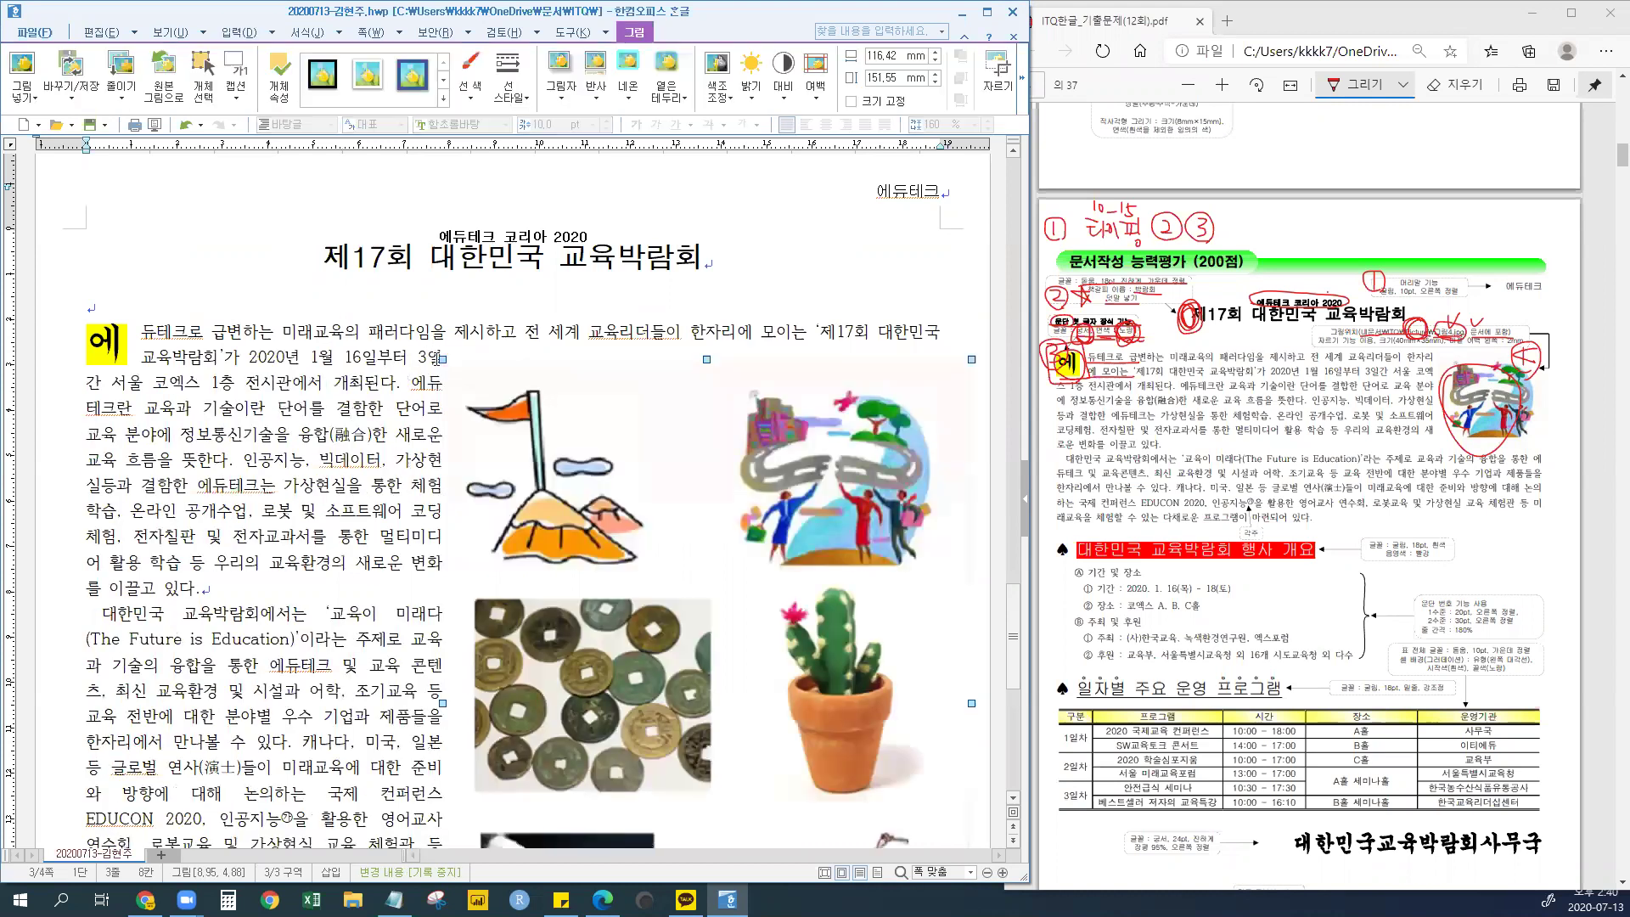
- Move the inserted picture left within the body text to about (6.80, 4.86), with the whole picture in view
scroll(599, 434, "down", 3)
scroll(601, 435, "up", 3)
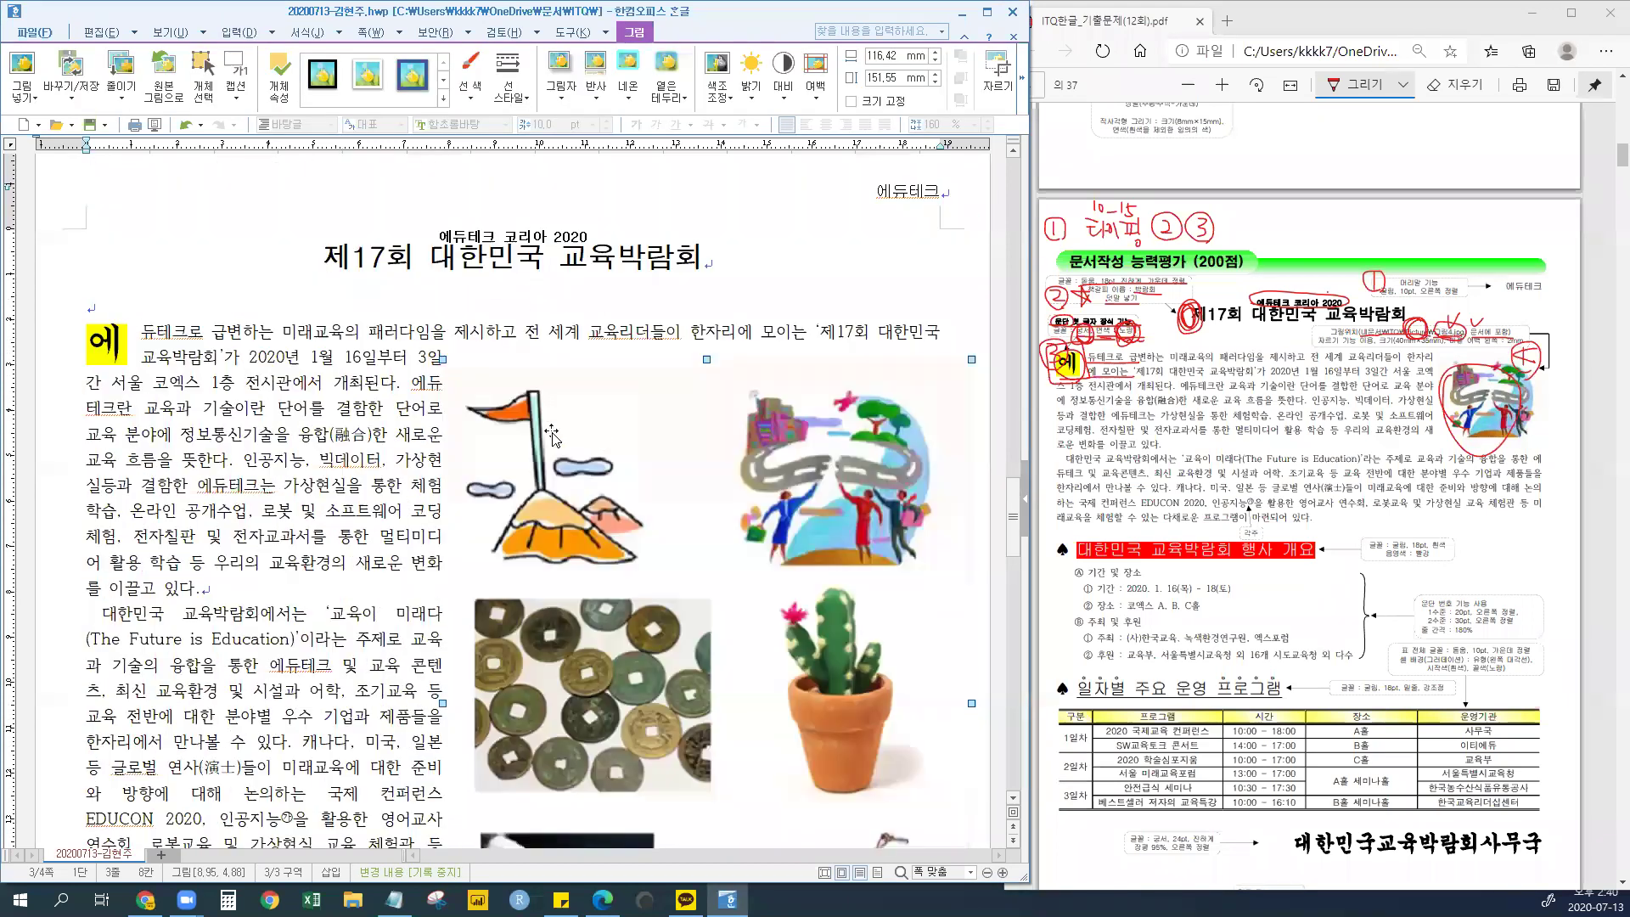
scroll(606, 433, "down", 2)
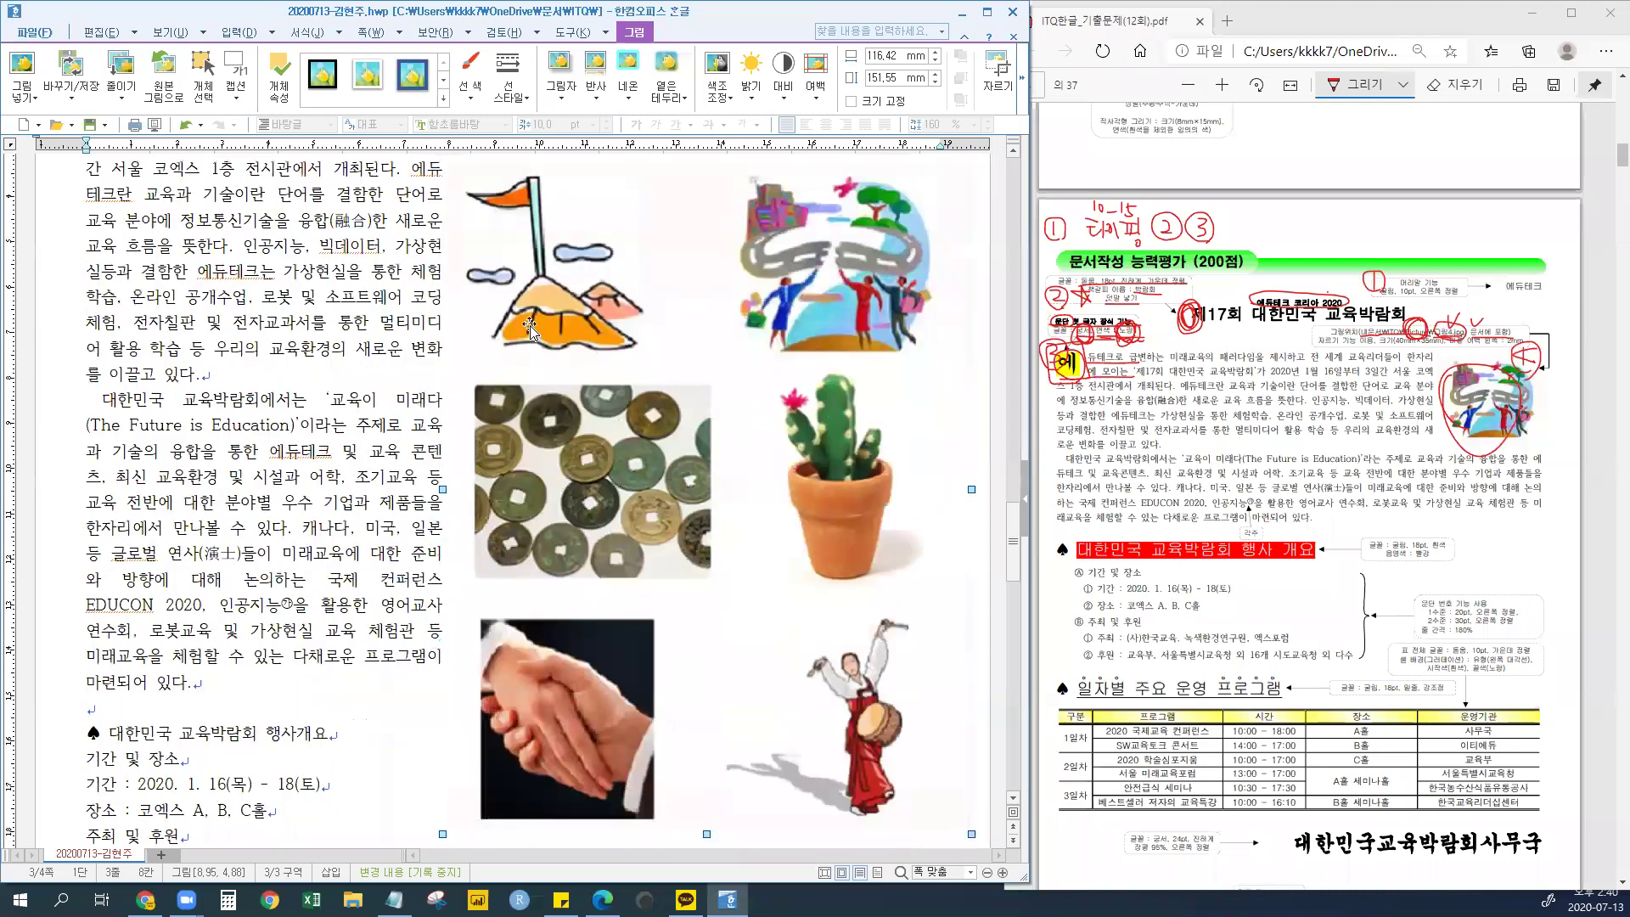
left_click_drag(641, 463, 591, 506)
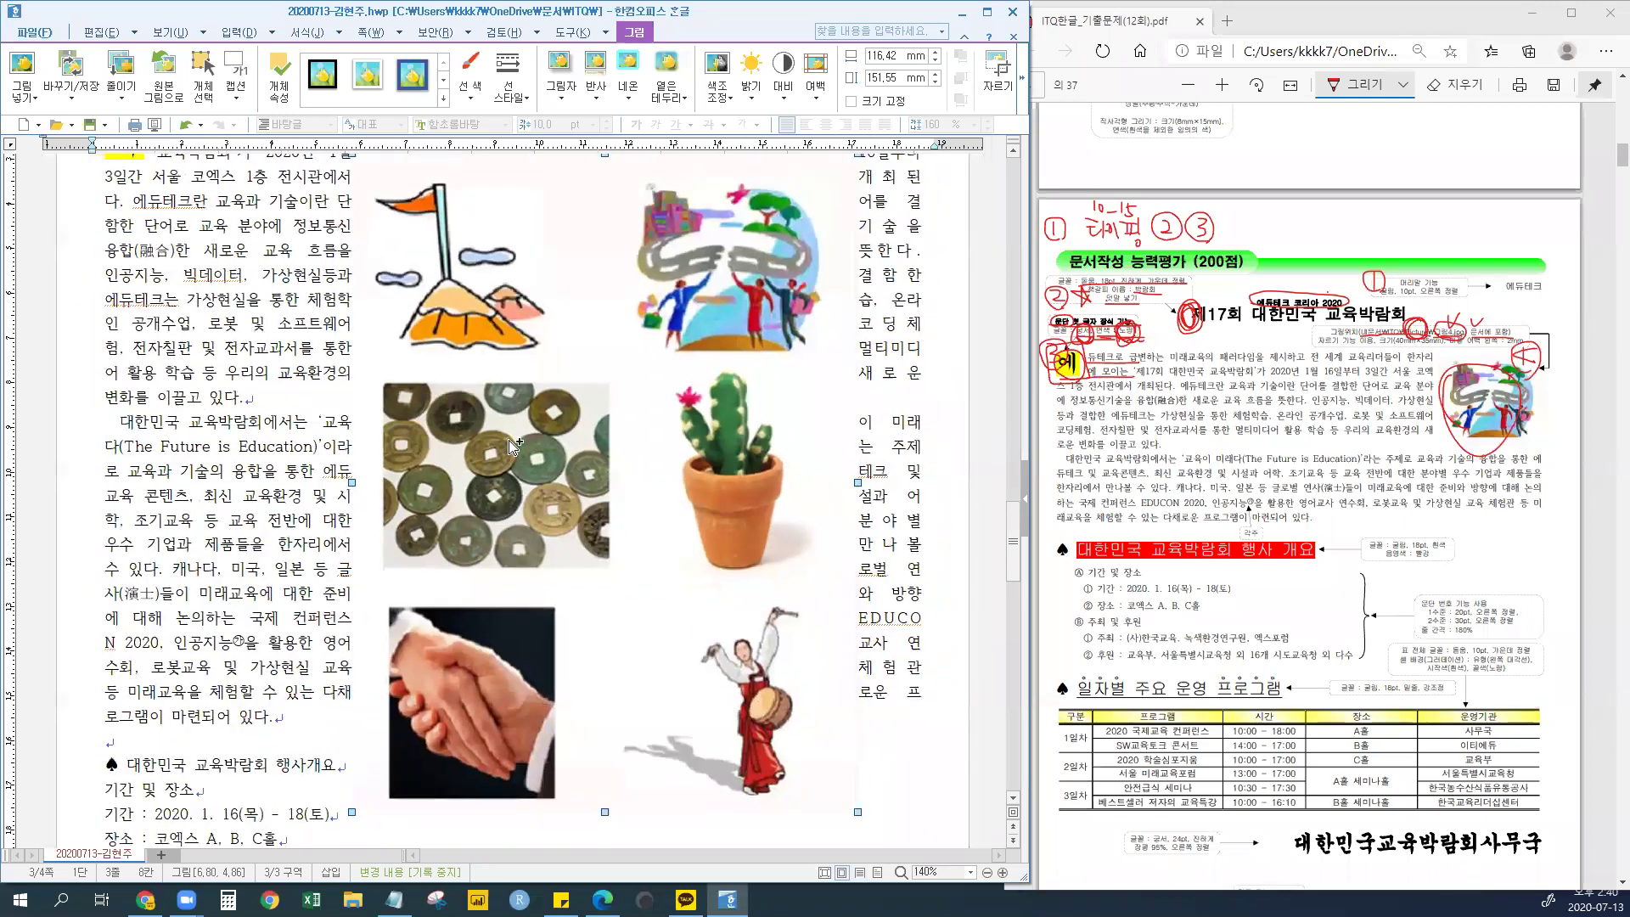
scroll(792, 422, "down", 2)
scroll(791, 421, "down", 4)
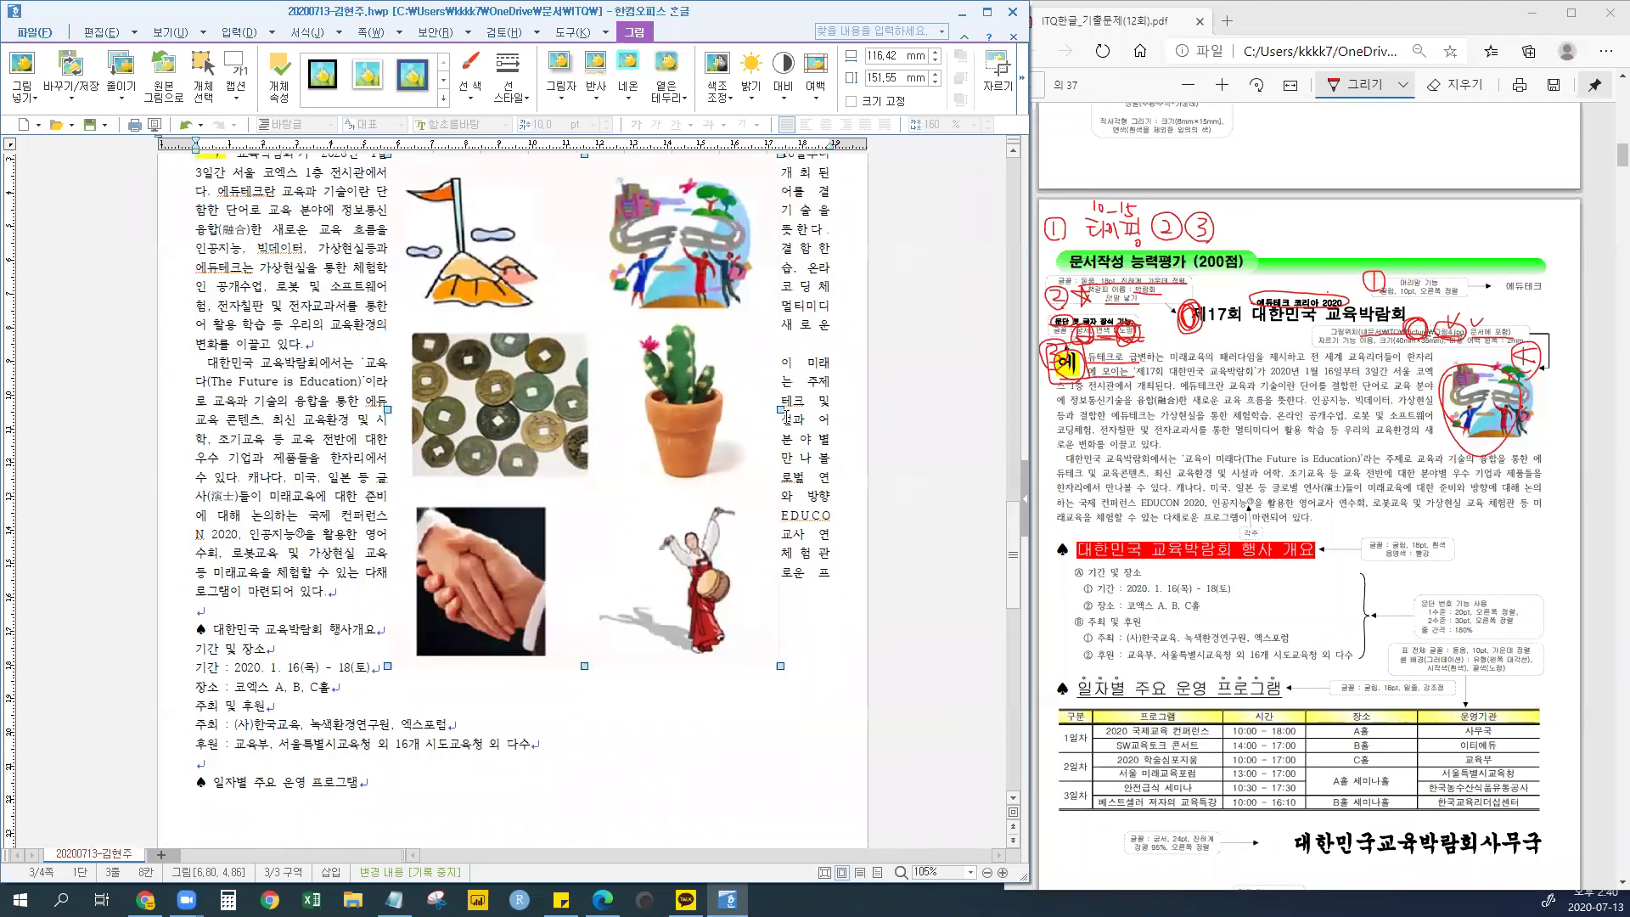
scroll(761, 388, "up", 3)
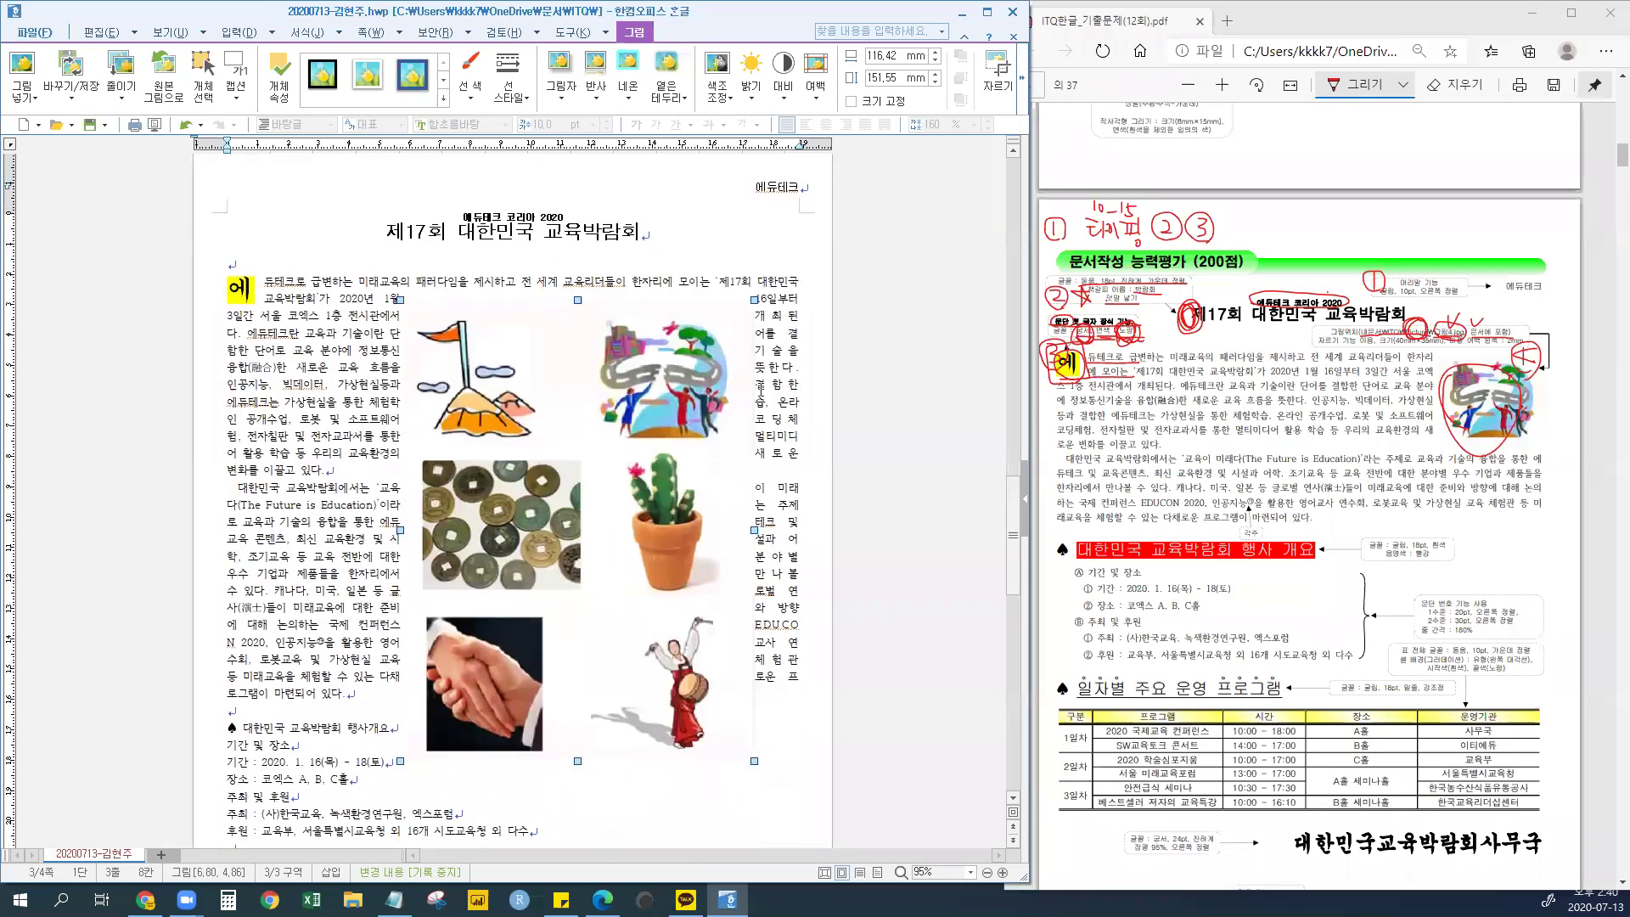
scroll(761, 388, "down", 1)
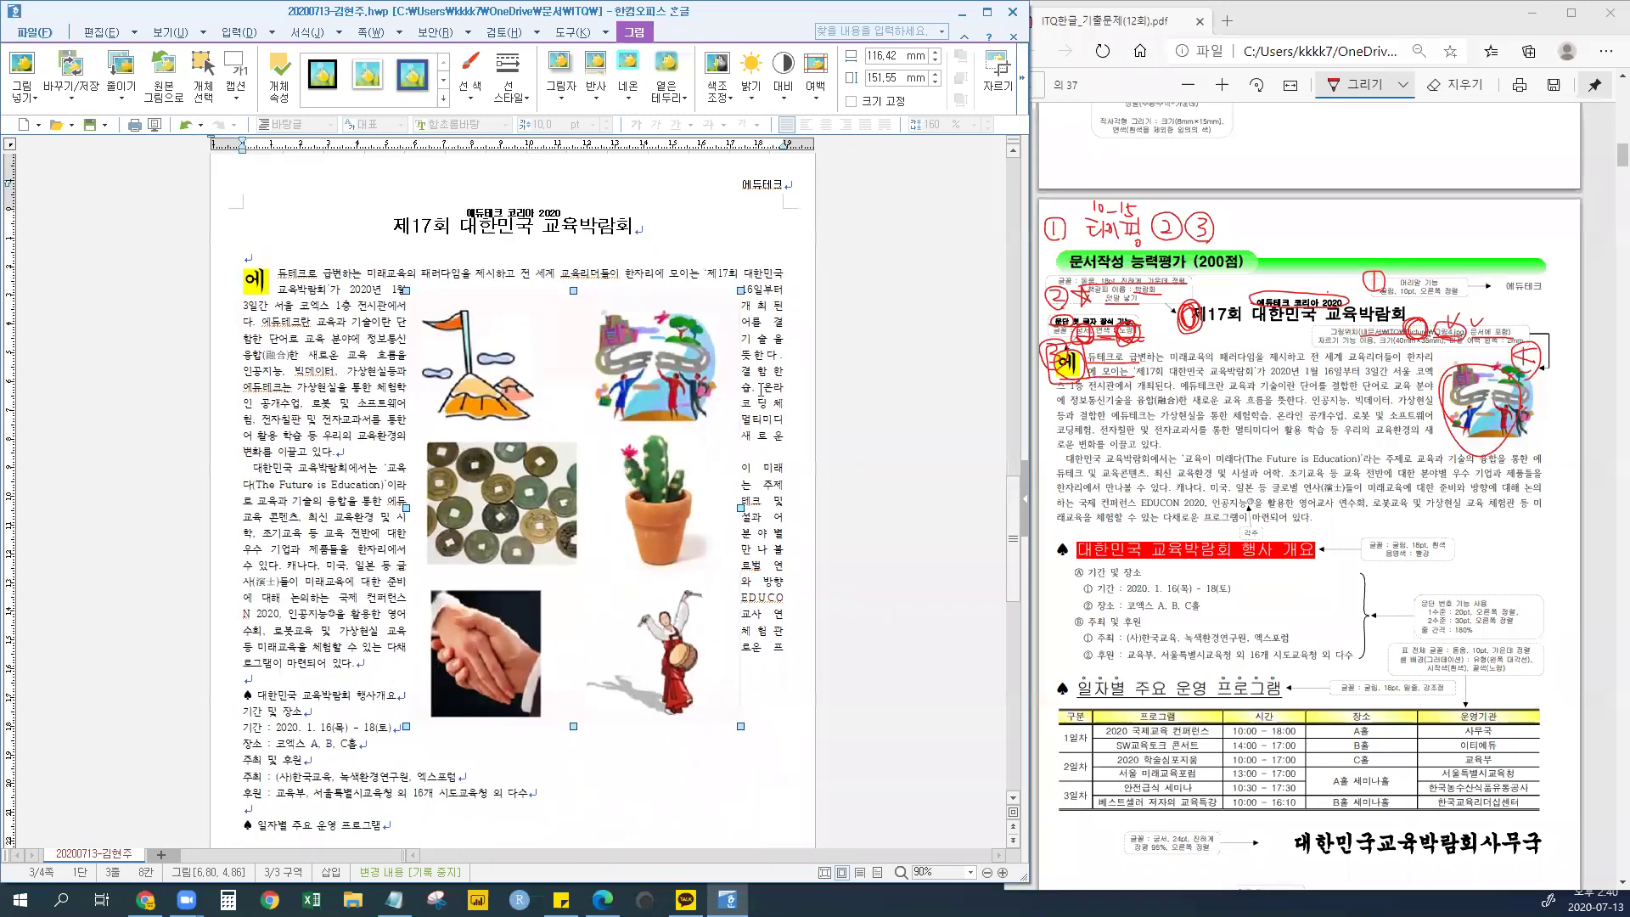
- Set the page zoom to 100% and move the picture within the body text to about (6.93, 3.95)
left_click_drag(559, 389, 528, 408)
left_click_drag(560, 433, 562, 391)
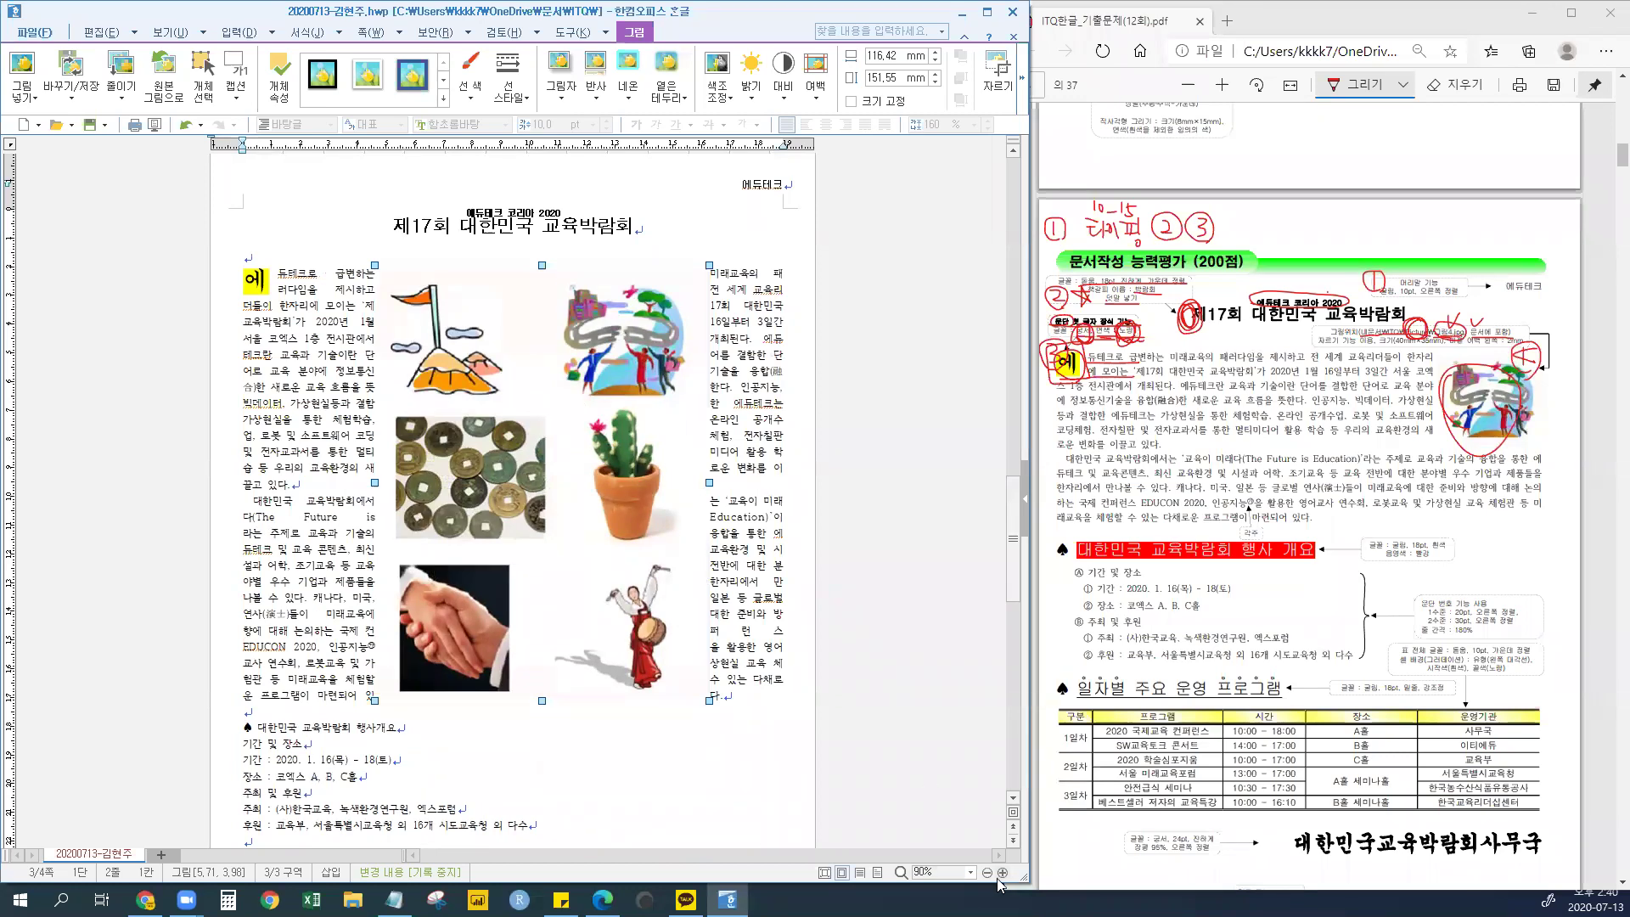
left_click(171, 32)
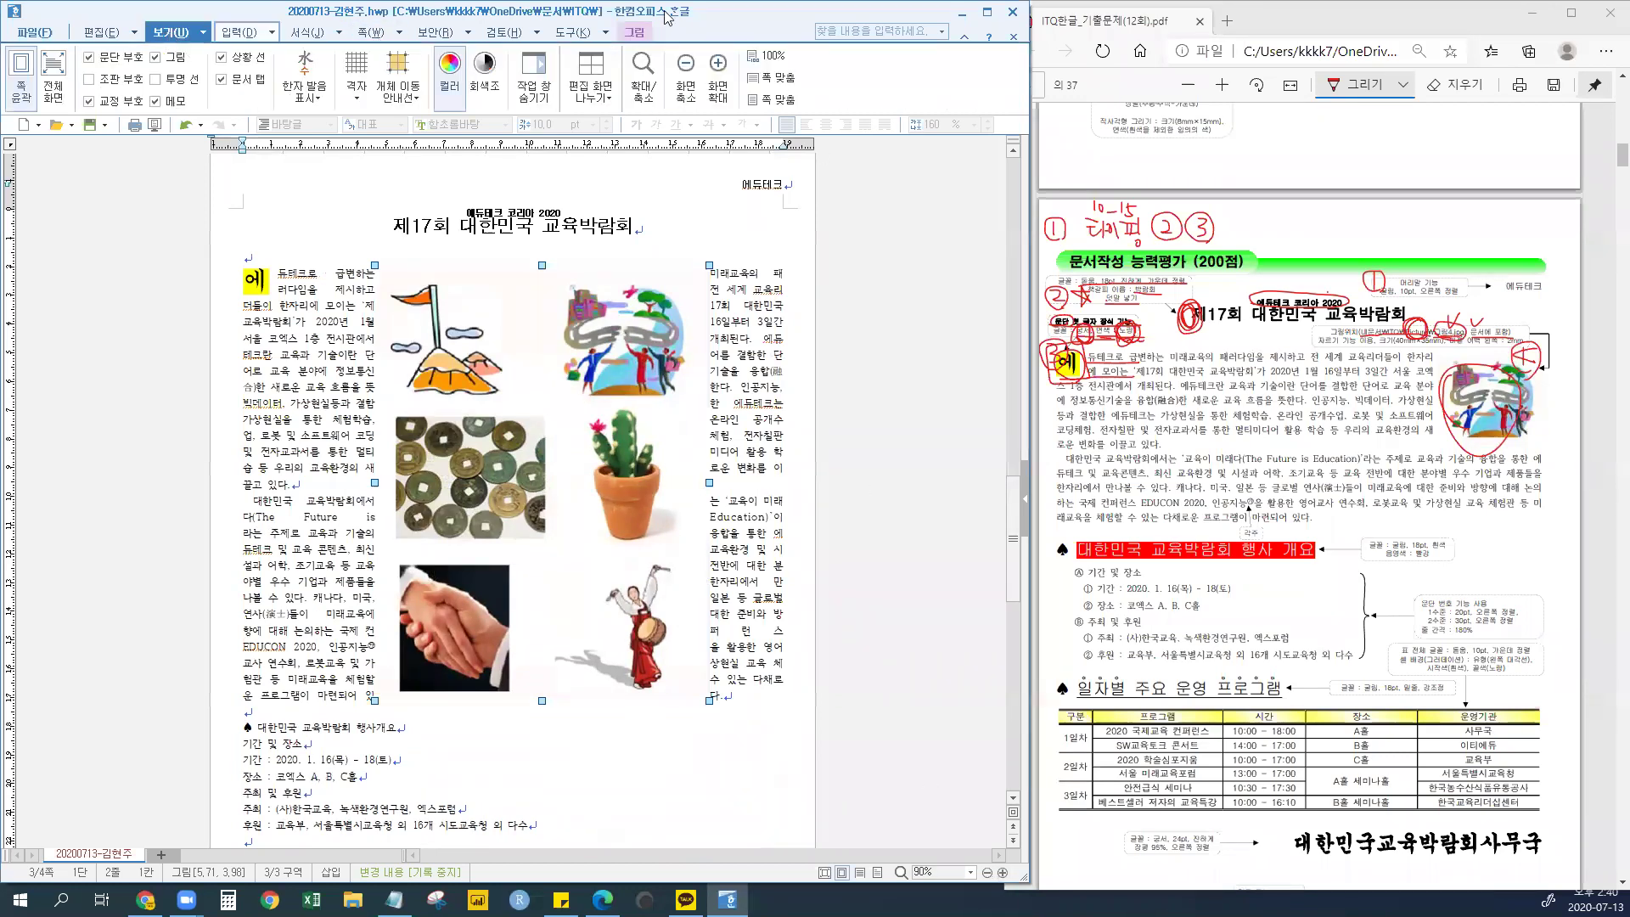
left_click(772, 56)
mouse_move(519, 455)
left_mouse_down()
mouse_move(606, 445)
mouse_move(486, 459)
mouse_move(542, 446)
left_mouse_up()
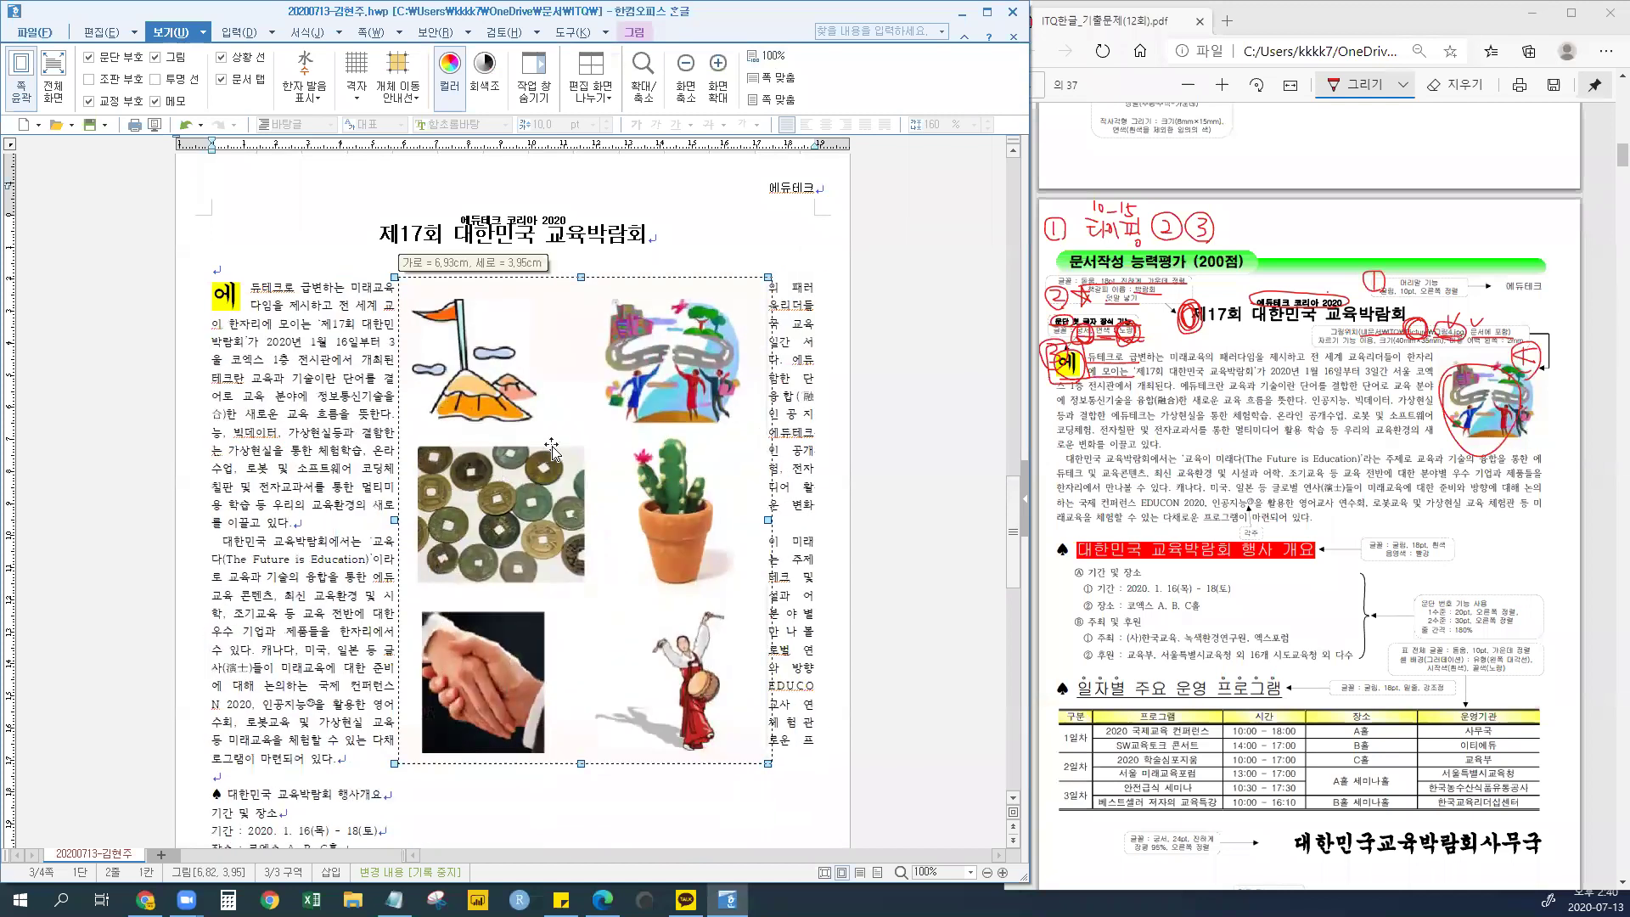
- Underline the callout's 자르기 기능 requirement on the PDF and crop the picture in Hangul to its upper-right illustration
left_click(1317, 334)
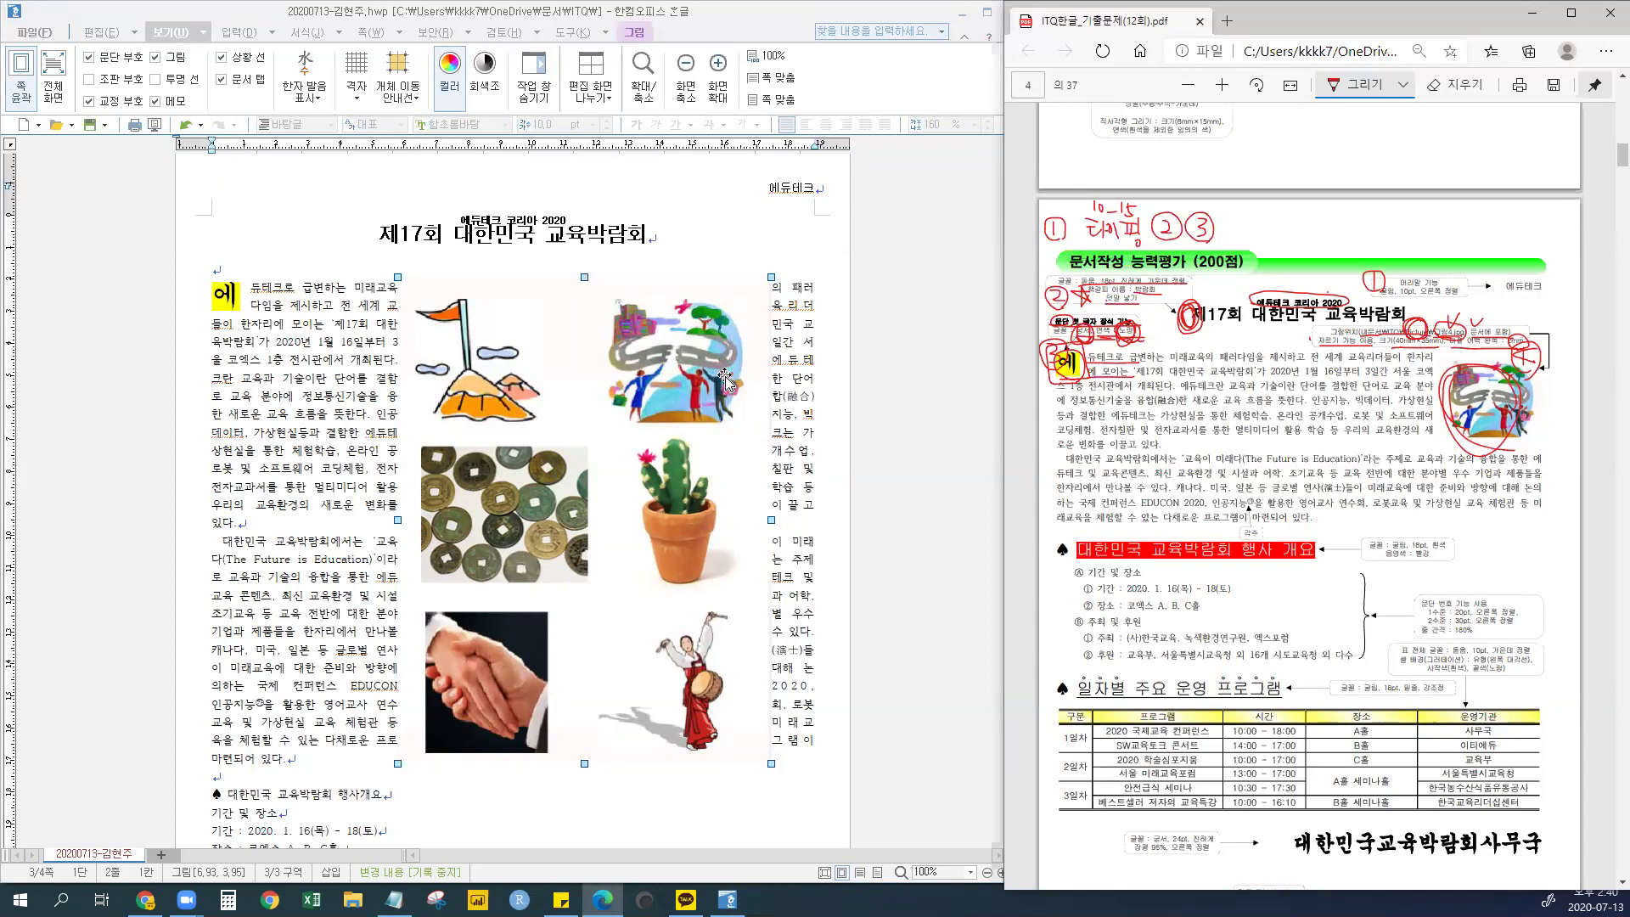
left_click(574, 419)
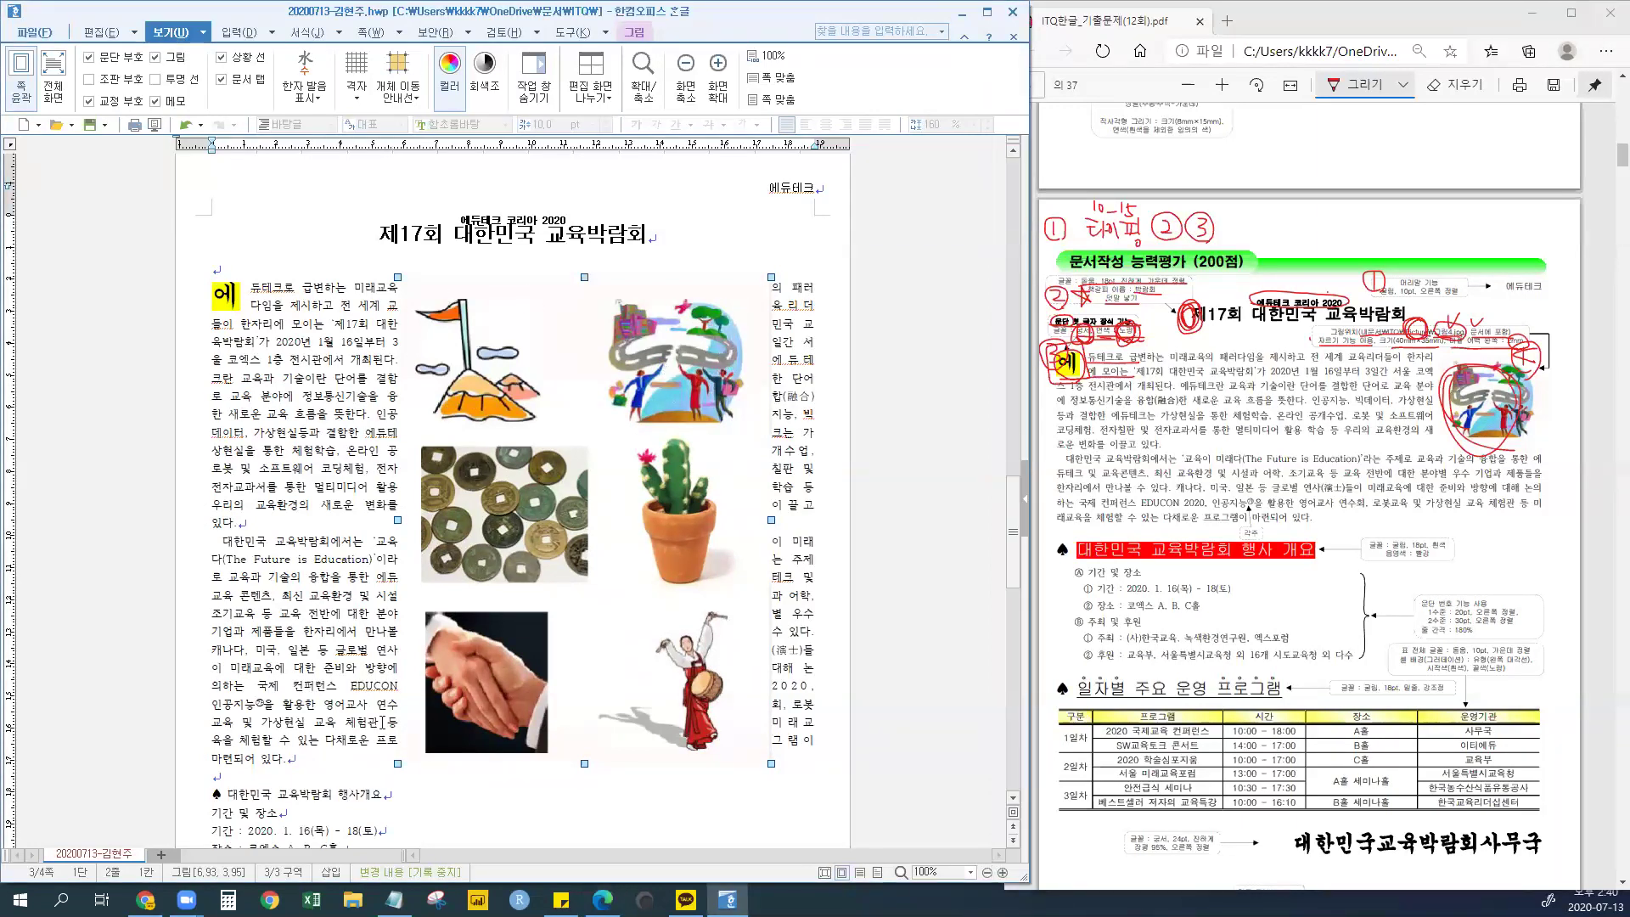
left_click_drag(397, 764, 344, 735)
left_click_drag(343, 836, 439, 714)
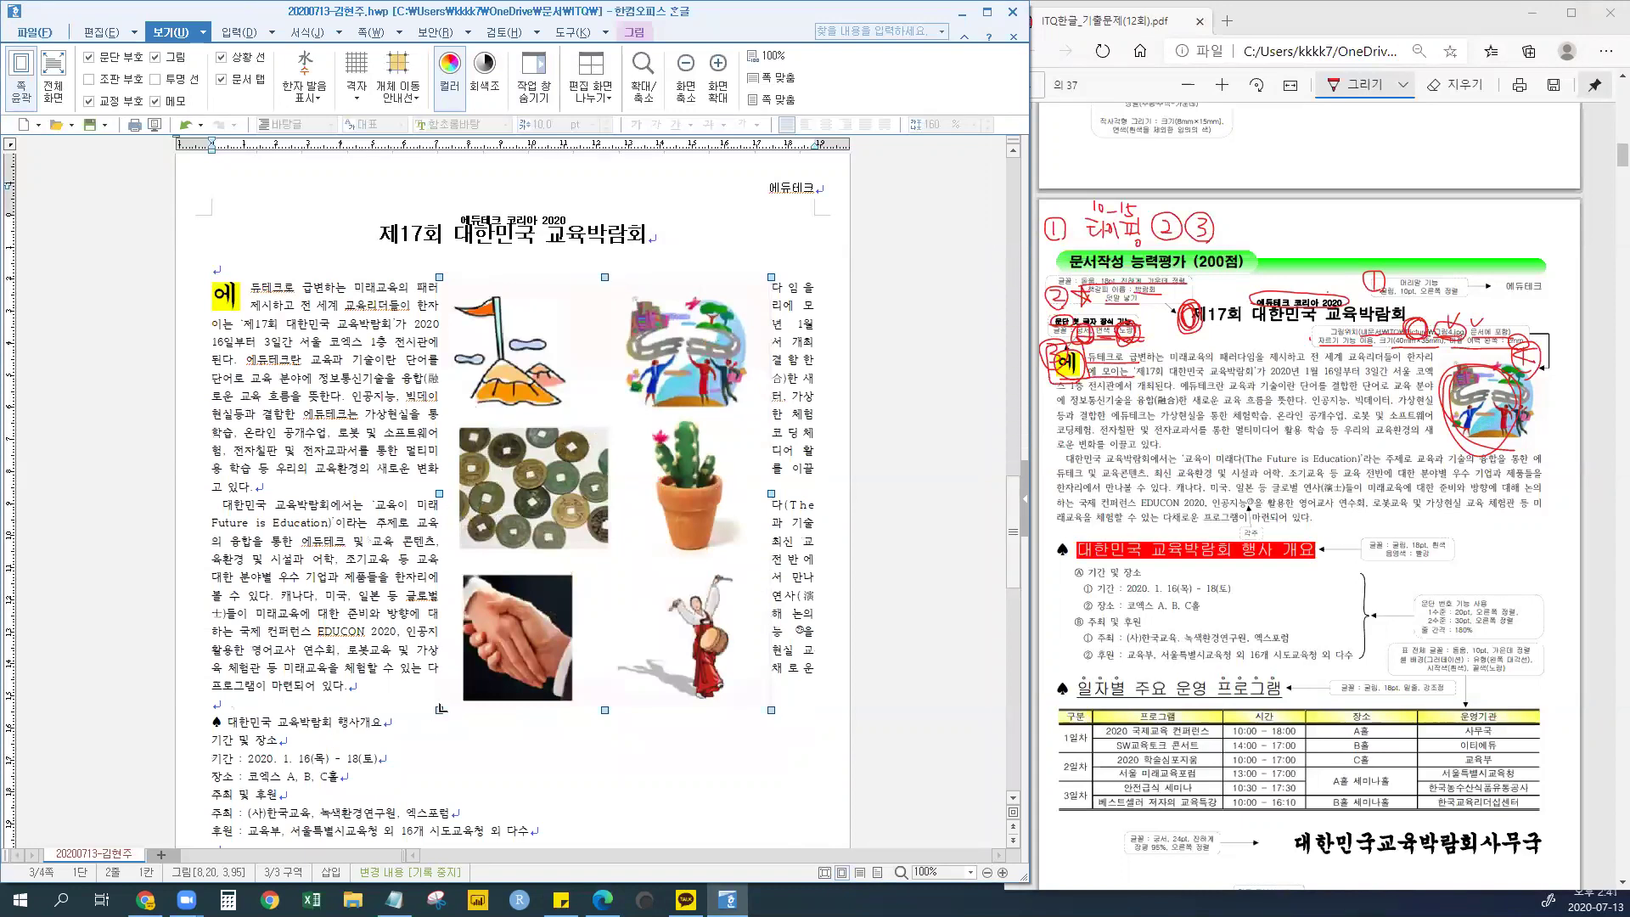
left_click_drag(441, 708, 603, 418)
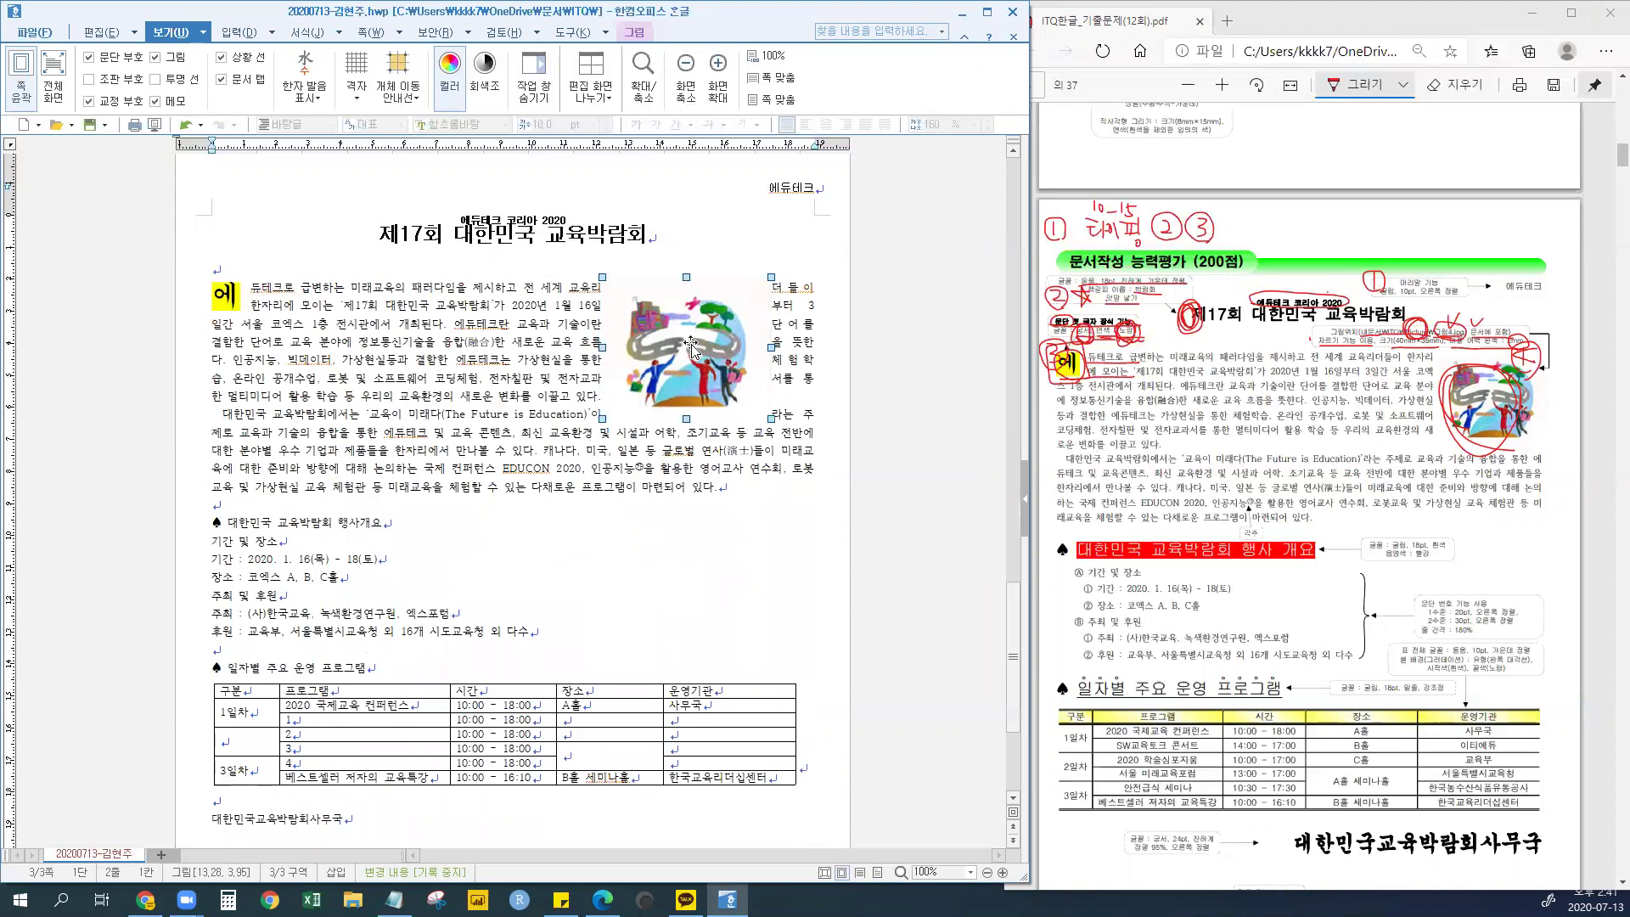
- Undo the crop to the single illustration, repeat it after shifting the picture, then undo it and shift the picture once more
key("ctrl+z")
left_click_drag(564, 438, 594, 454)
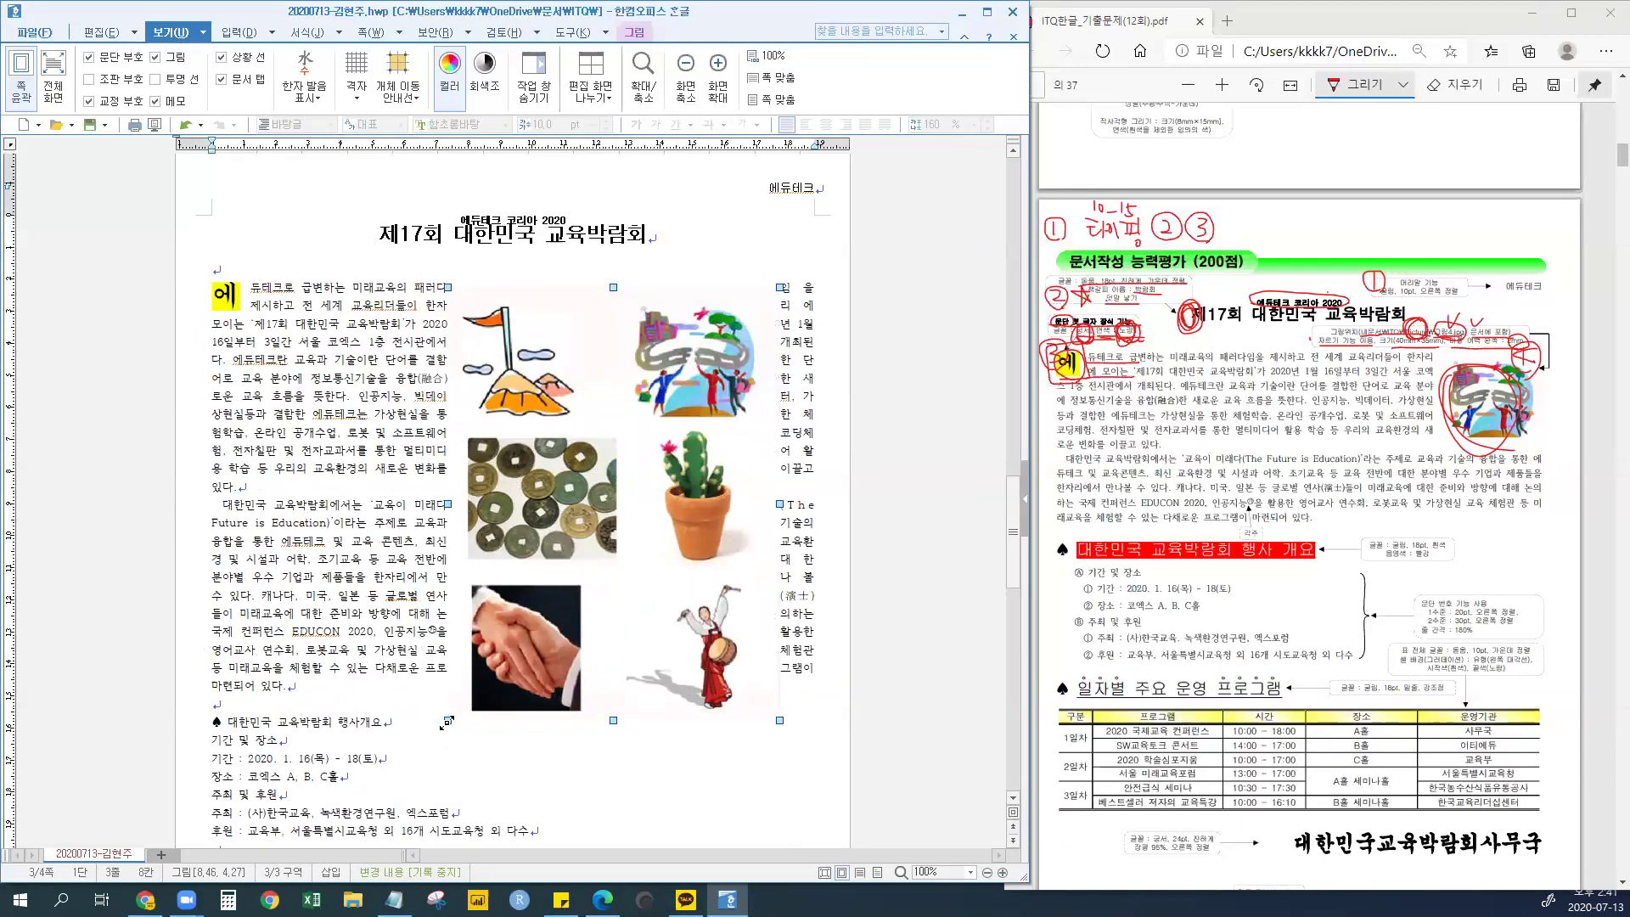
left_click_drag(449, 720, 606, 429)
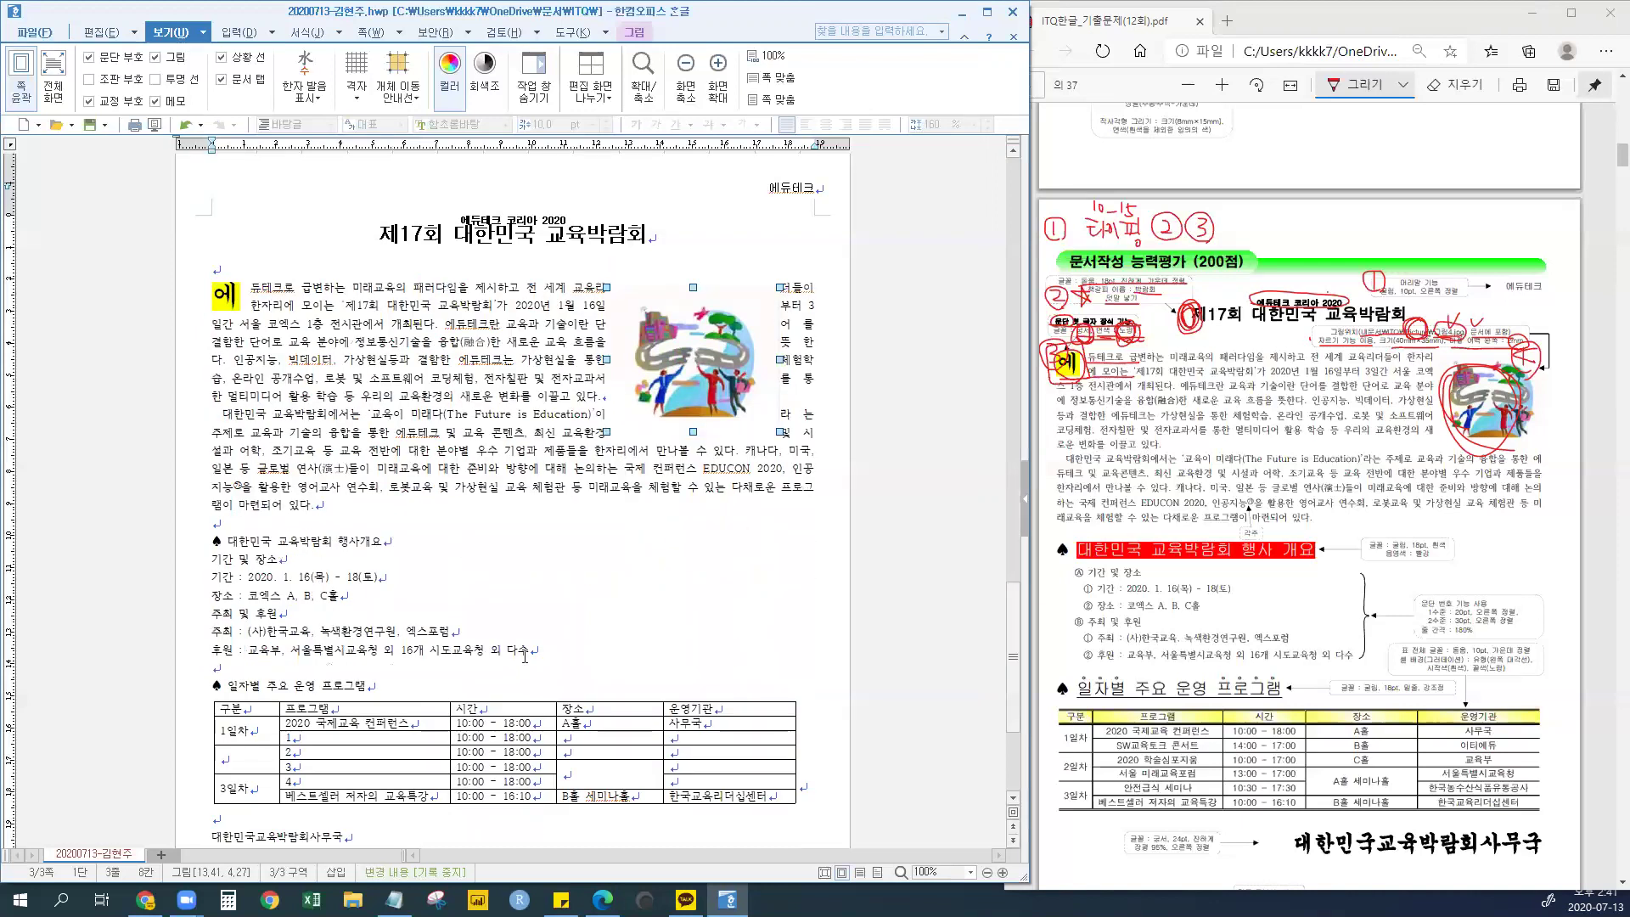
key("ctrl+z")
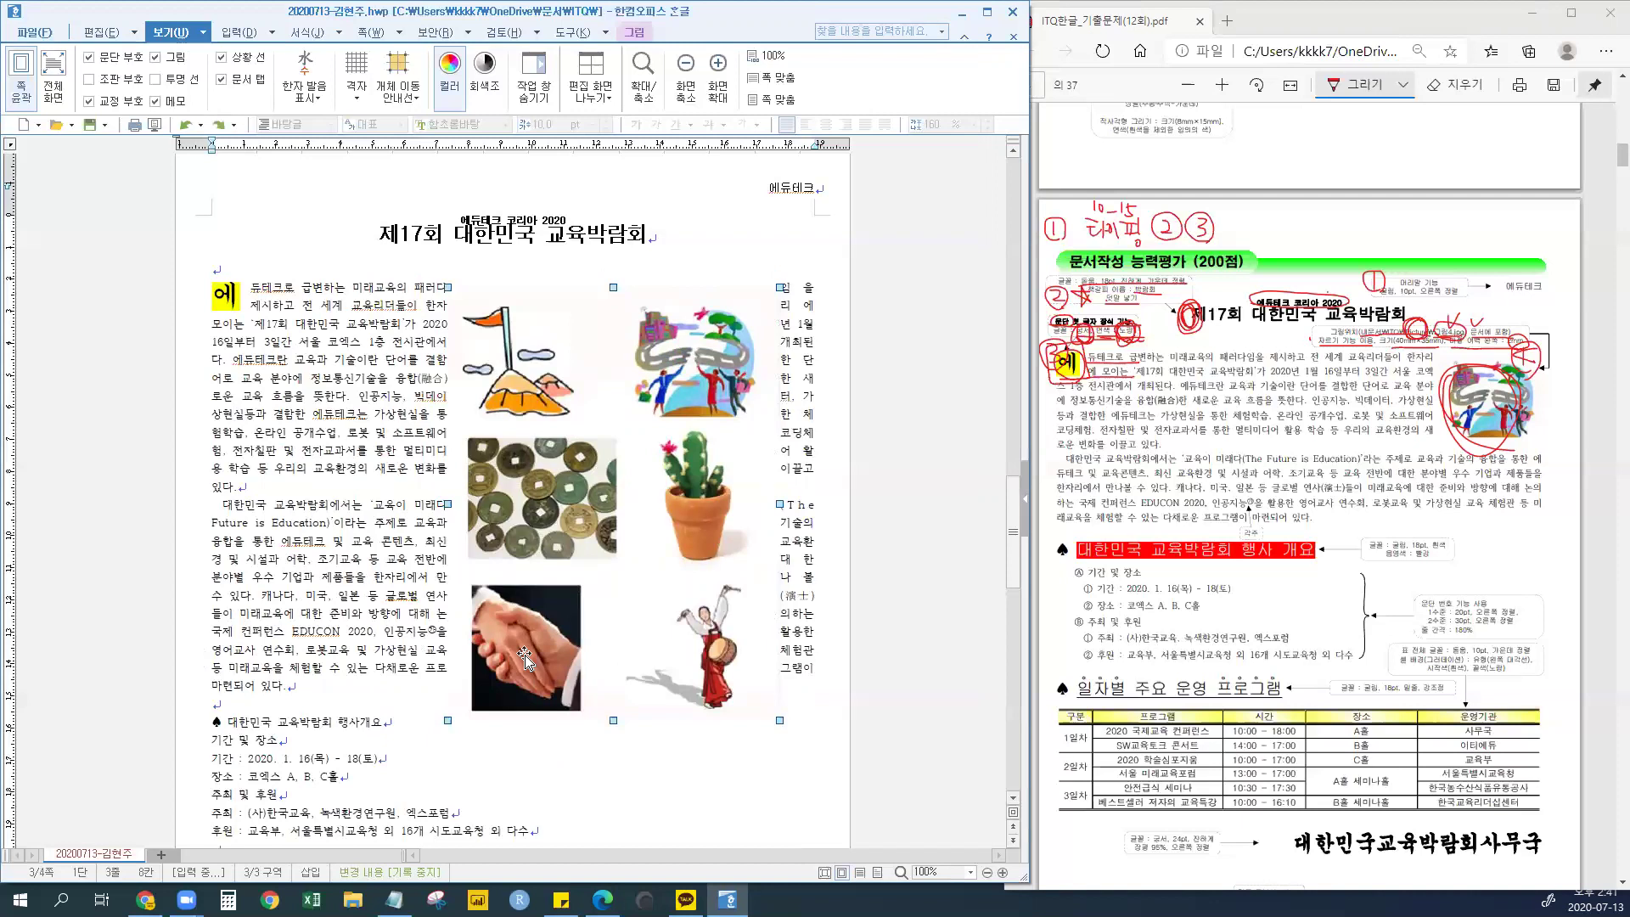
left_click_drag(619, 450, 598, 469)
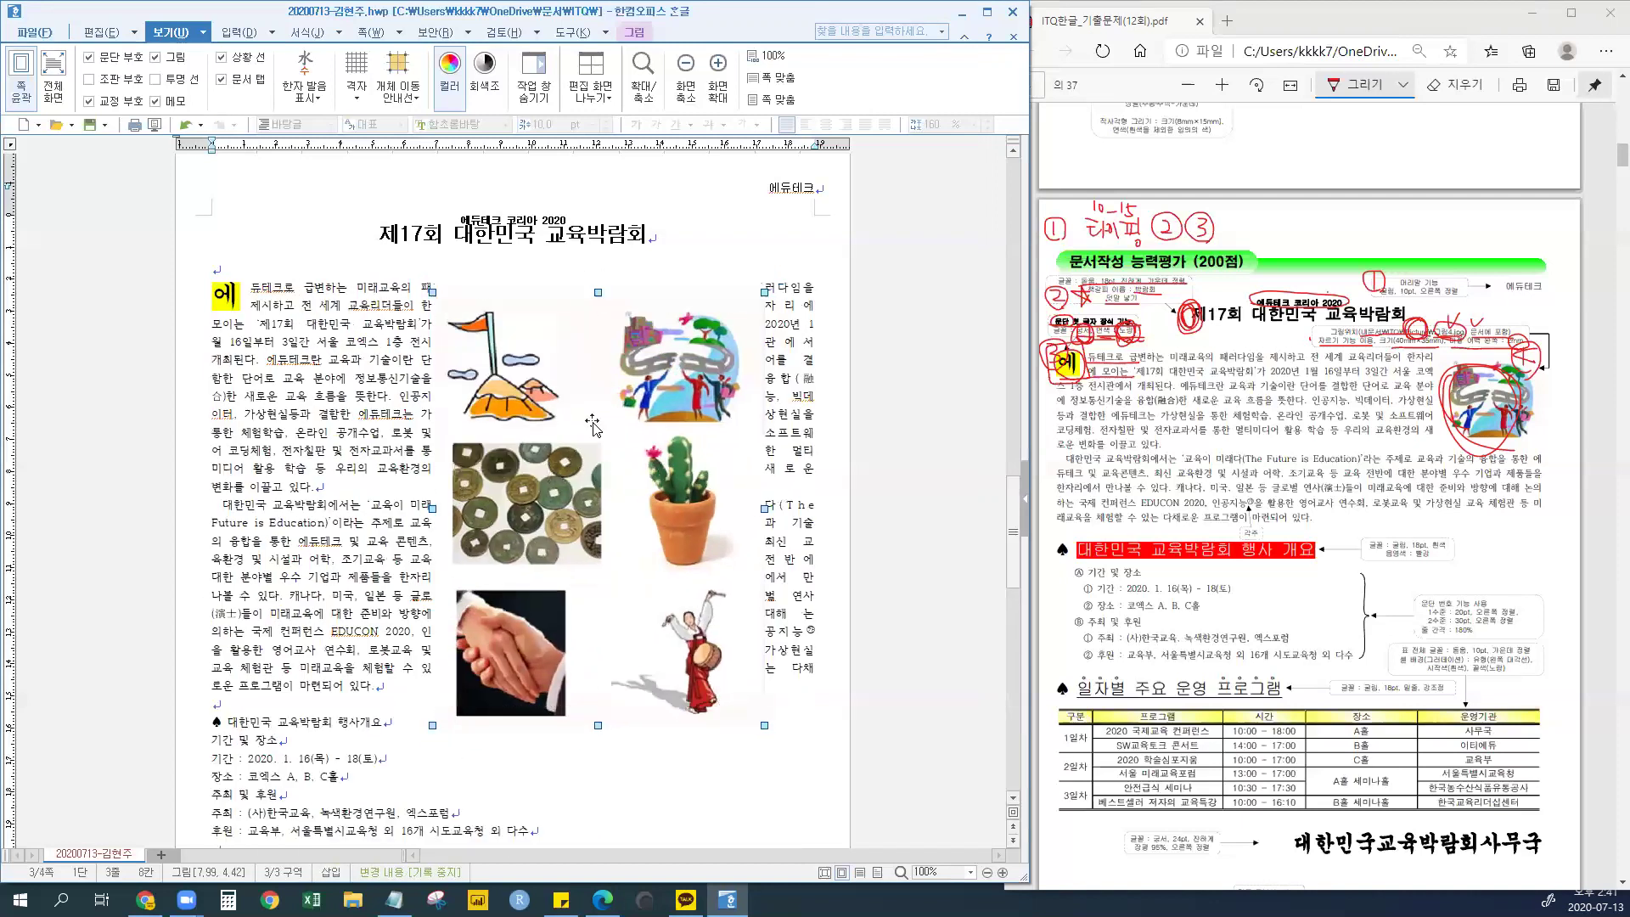
- Crop the picture with the 자르기 tool to its upper-right illustration, about 52.37 by 43.87 mm
left_click(639, 34)
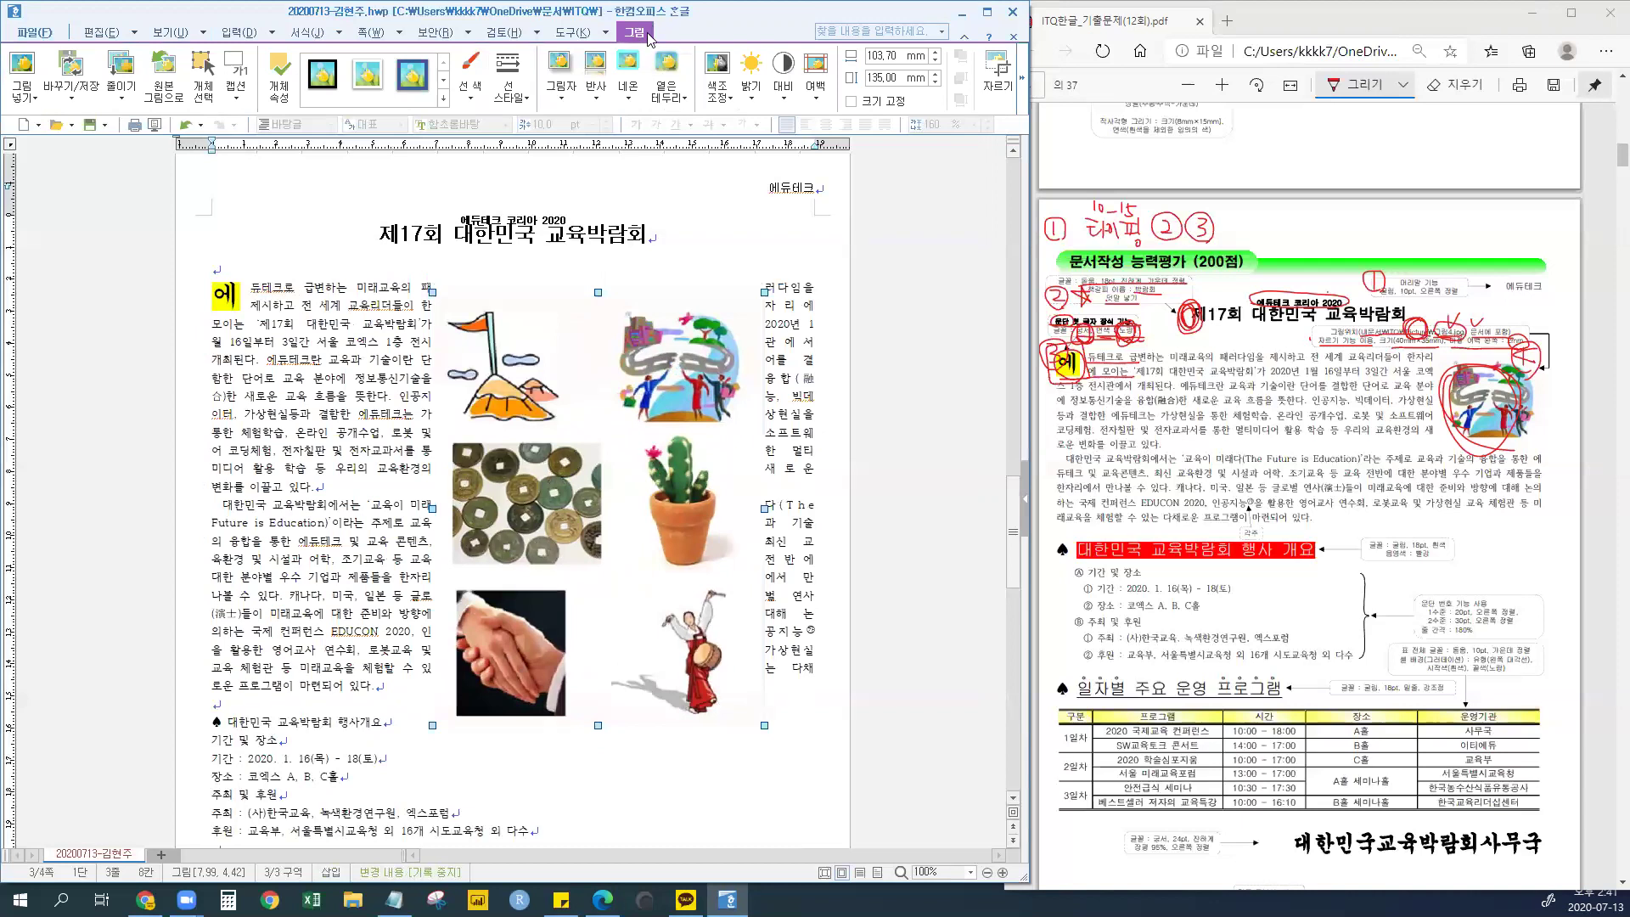
left_click(997, 74)
left_click(996, 78)
left_click_drag(435, 721, 604, 433)
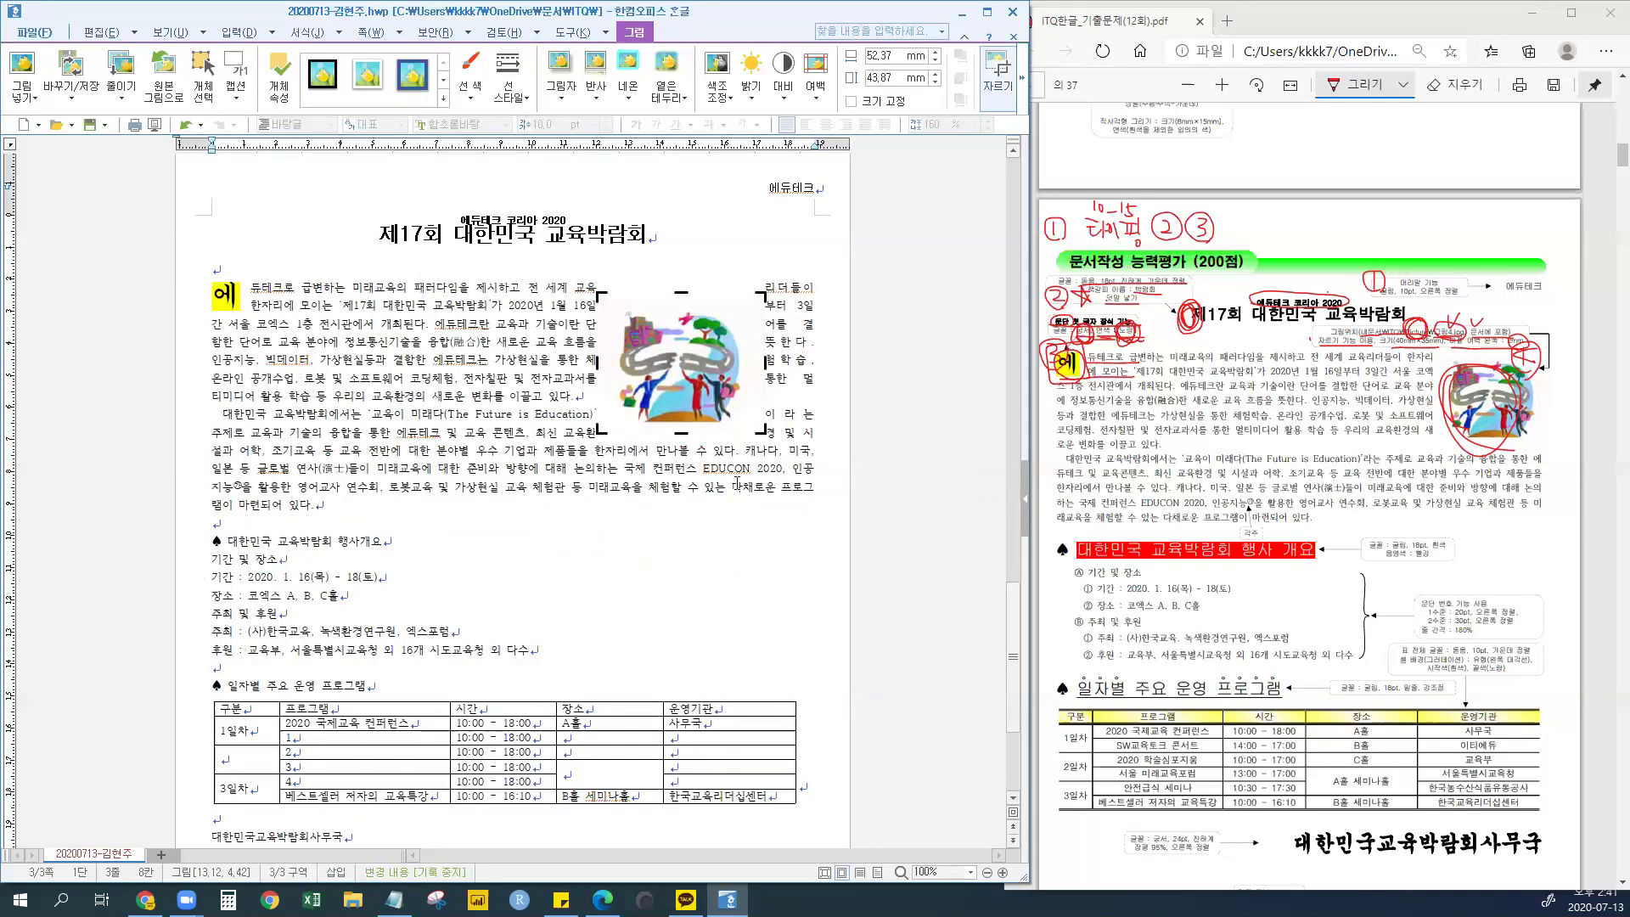
left_click(735, 482)
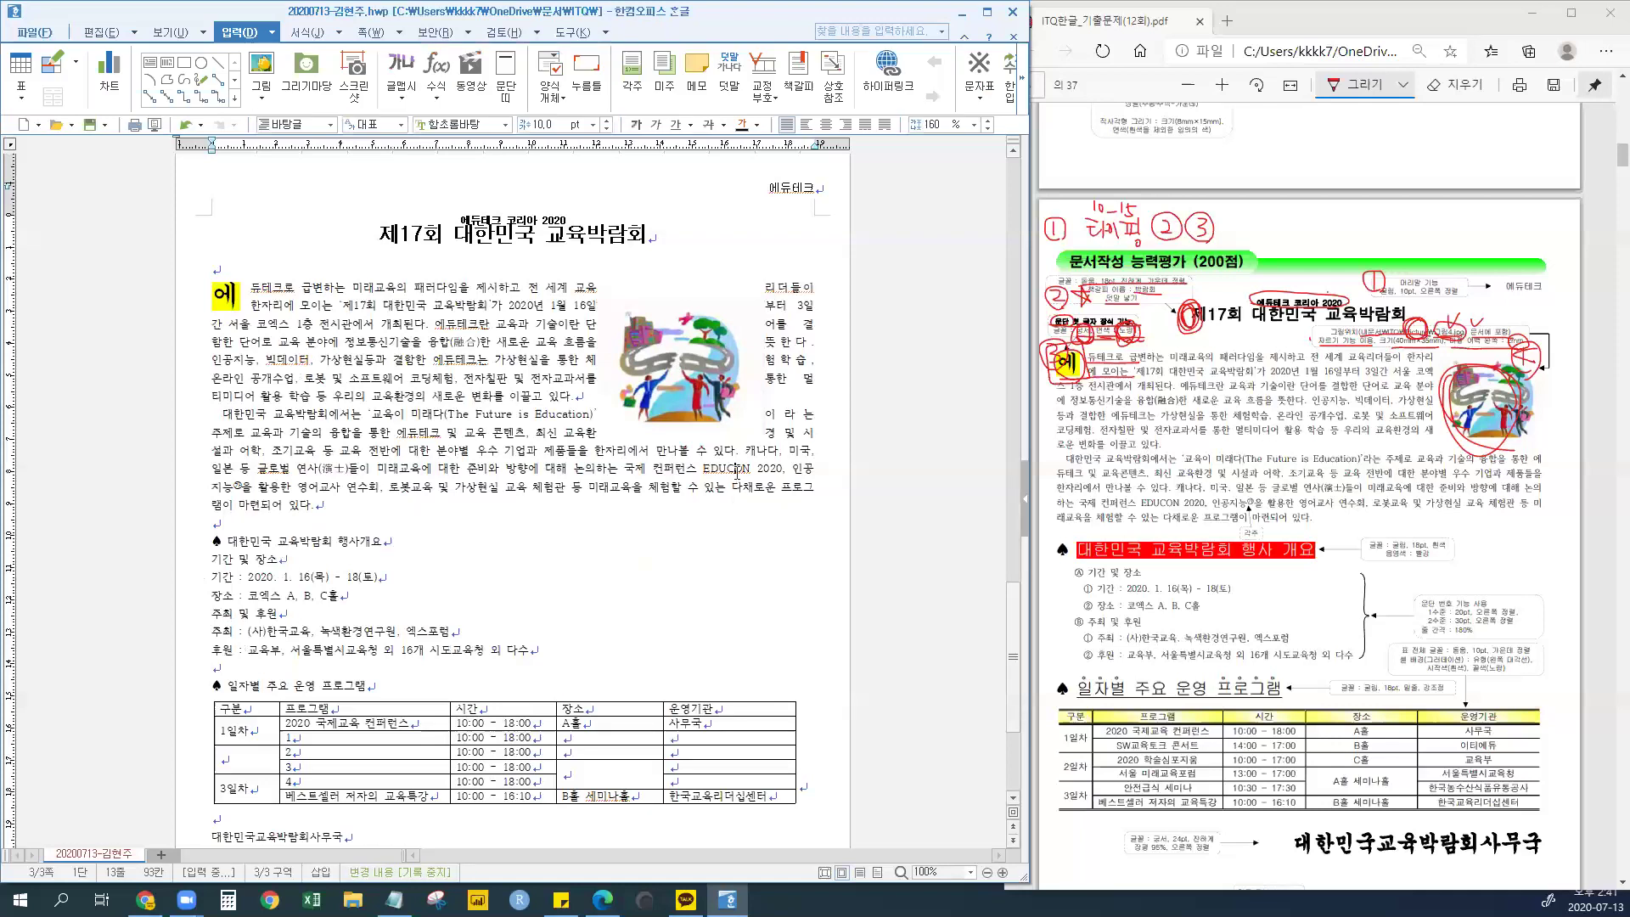
- In the cropped picture's 개체 속성, set the width to 40 mm and height to 35 mm, and enable 크기 고정
left_click(692, 374)
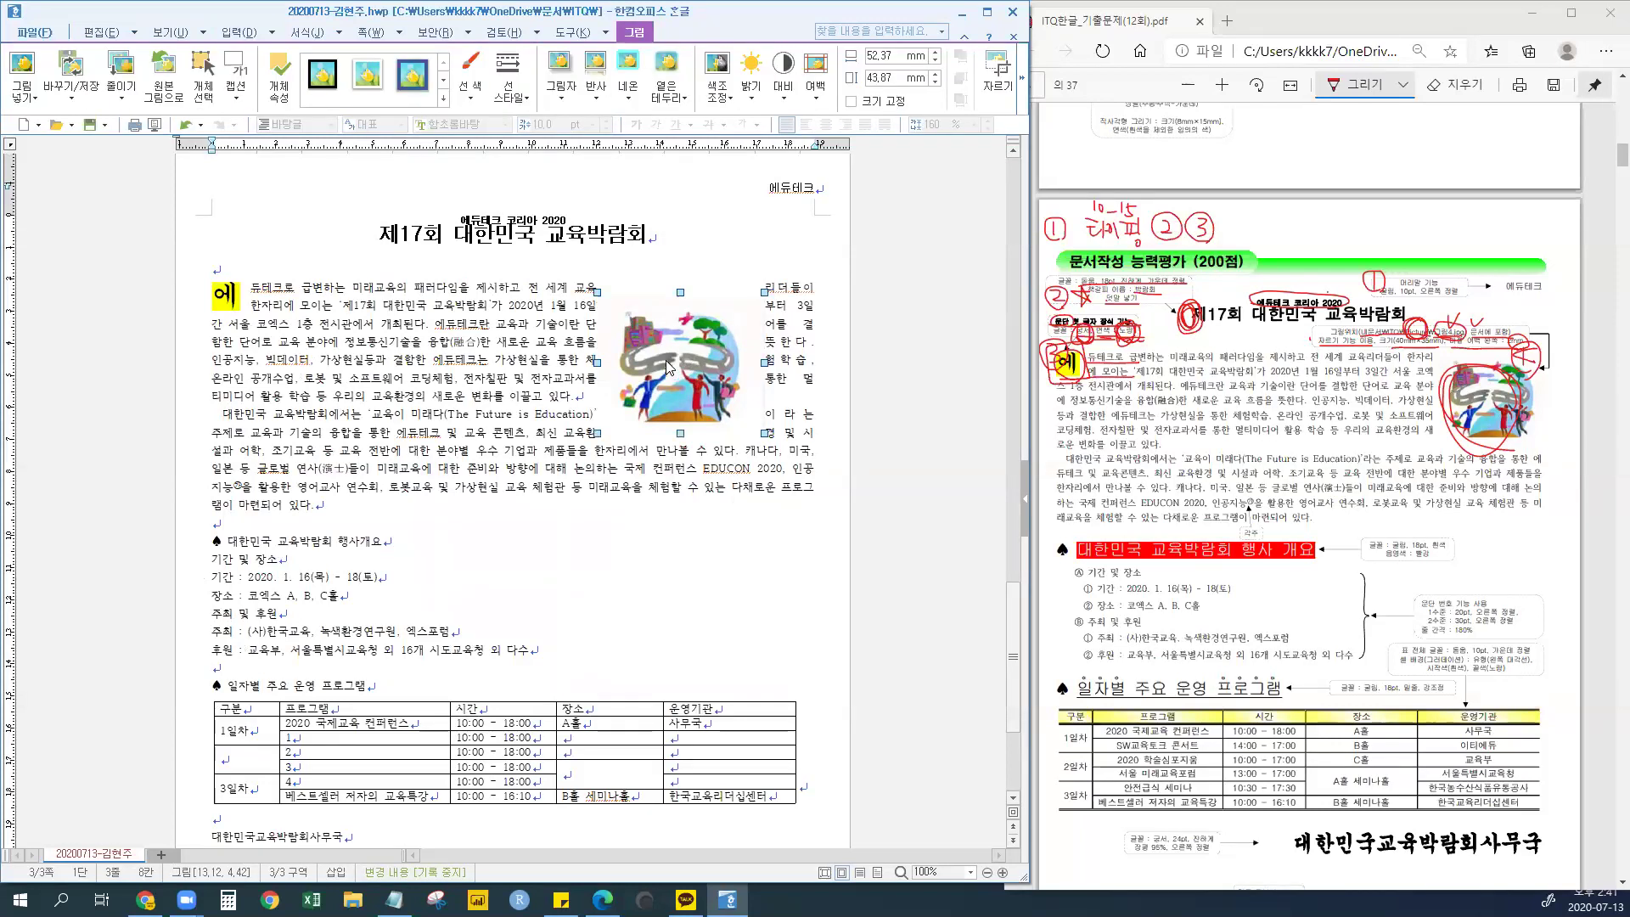
double_click(668, 367)
left_click(728, 273)
double_click(696, 347)
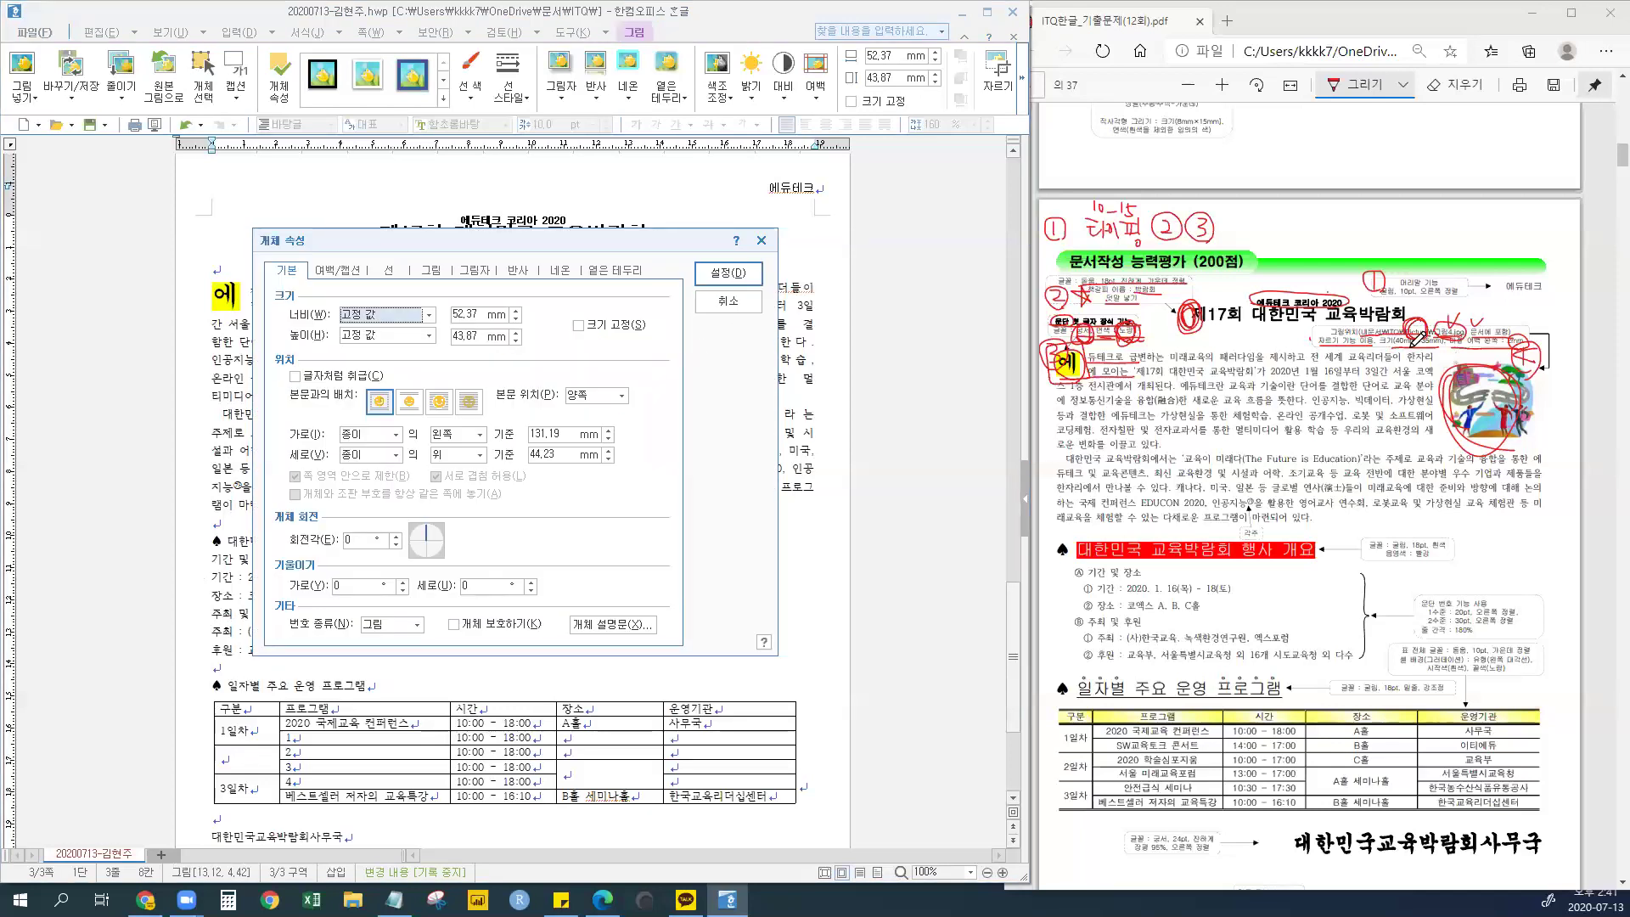
left_click(516, 311)
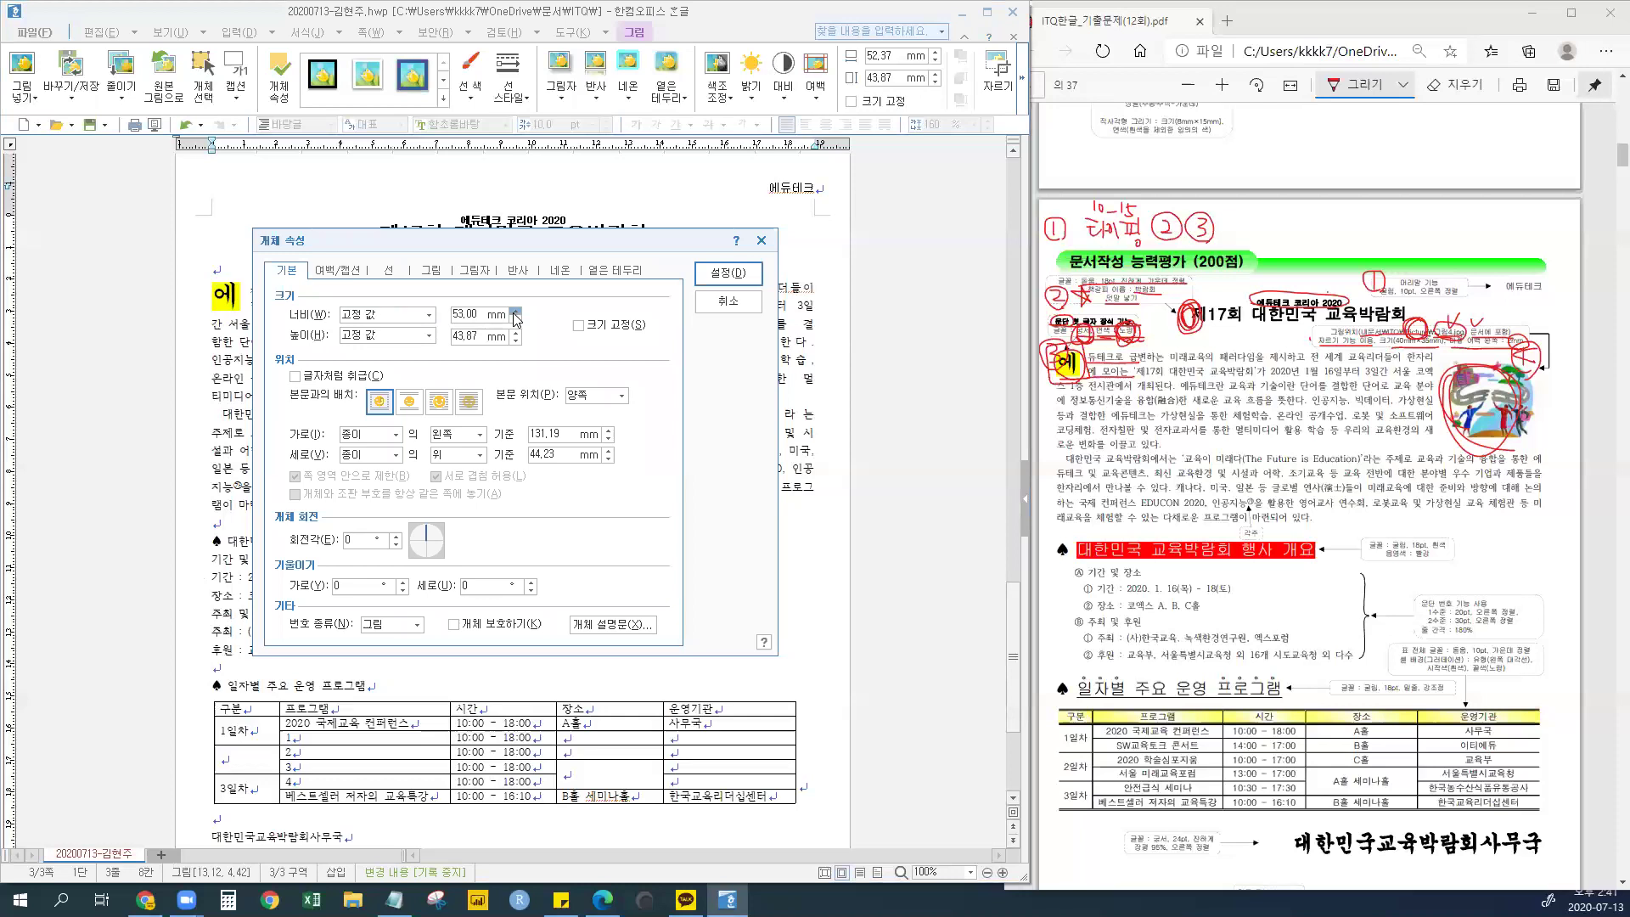
type("40")
key("Tab")
key("Tab")
left_click(579, 326)
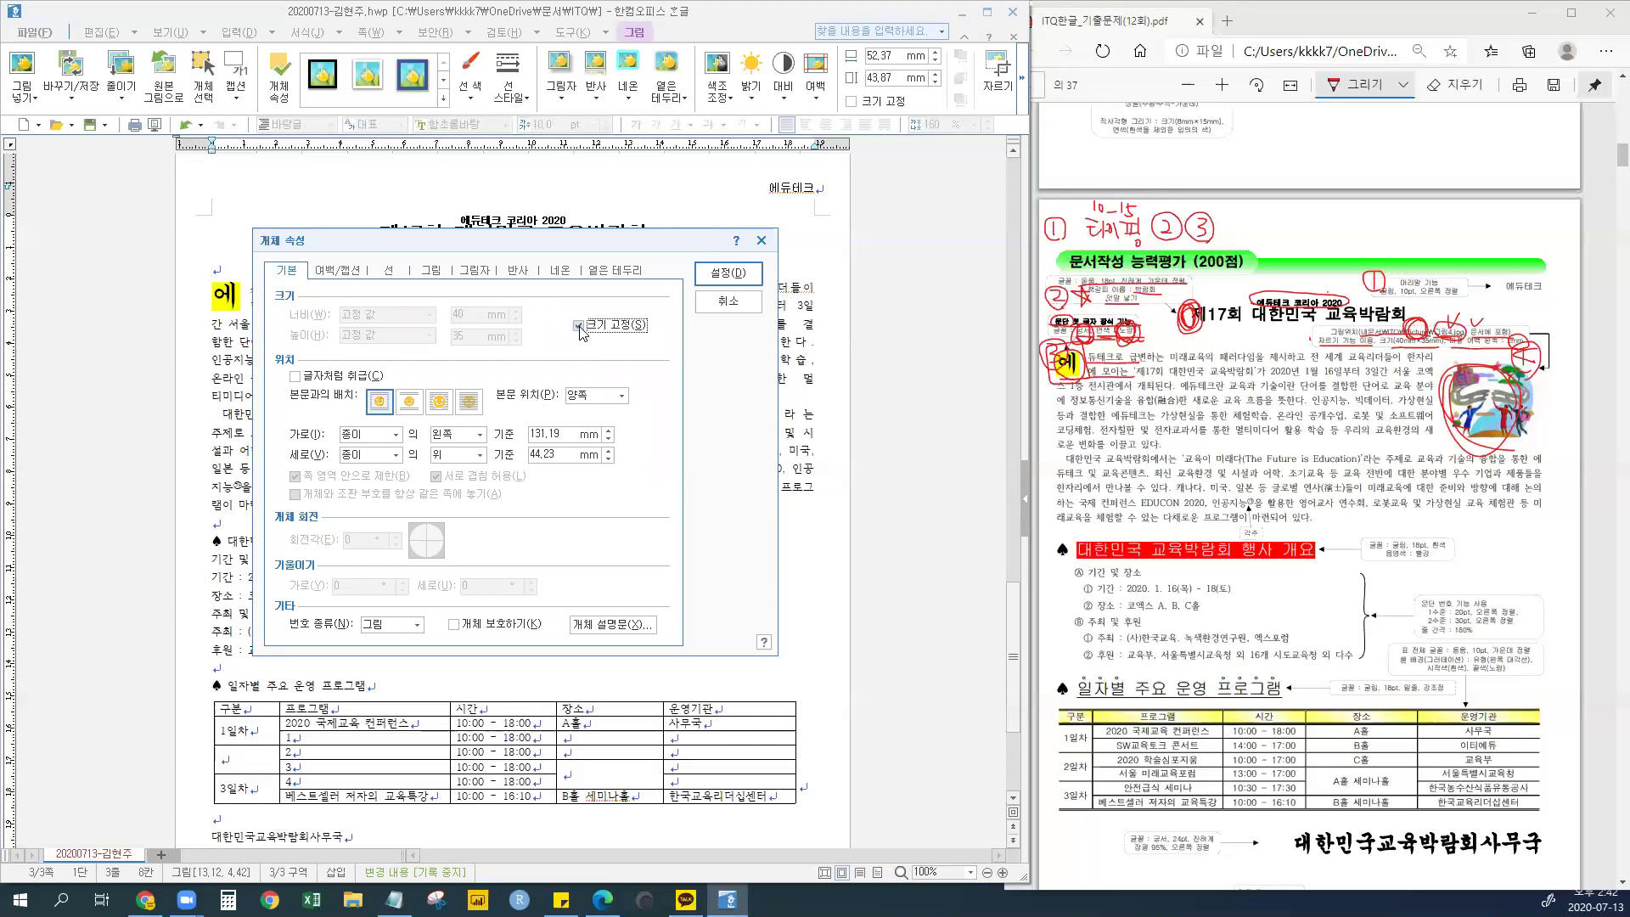
- Mark the callout's outer-margin requirement on the PDF, and set the picture's 가로 and 세로 position references to 쪽
left_click(1458, 340)
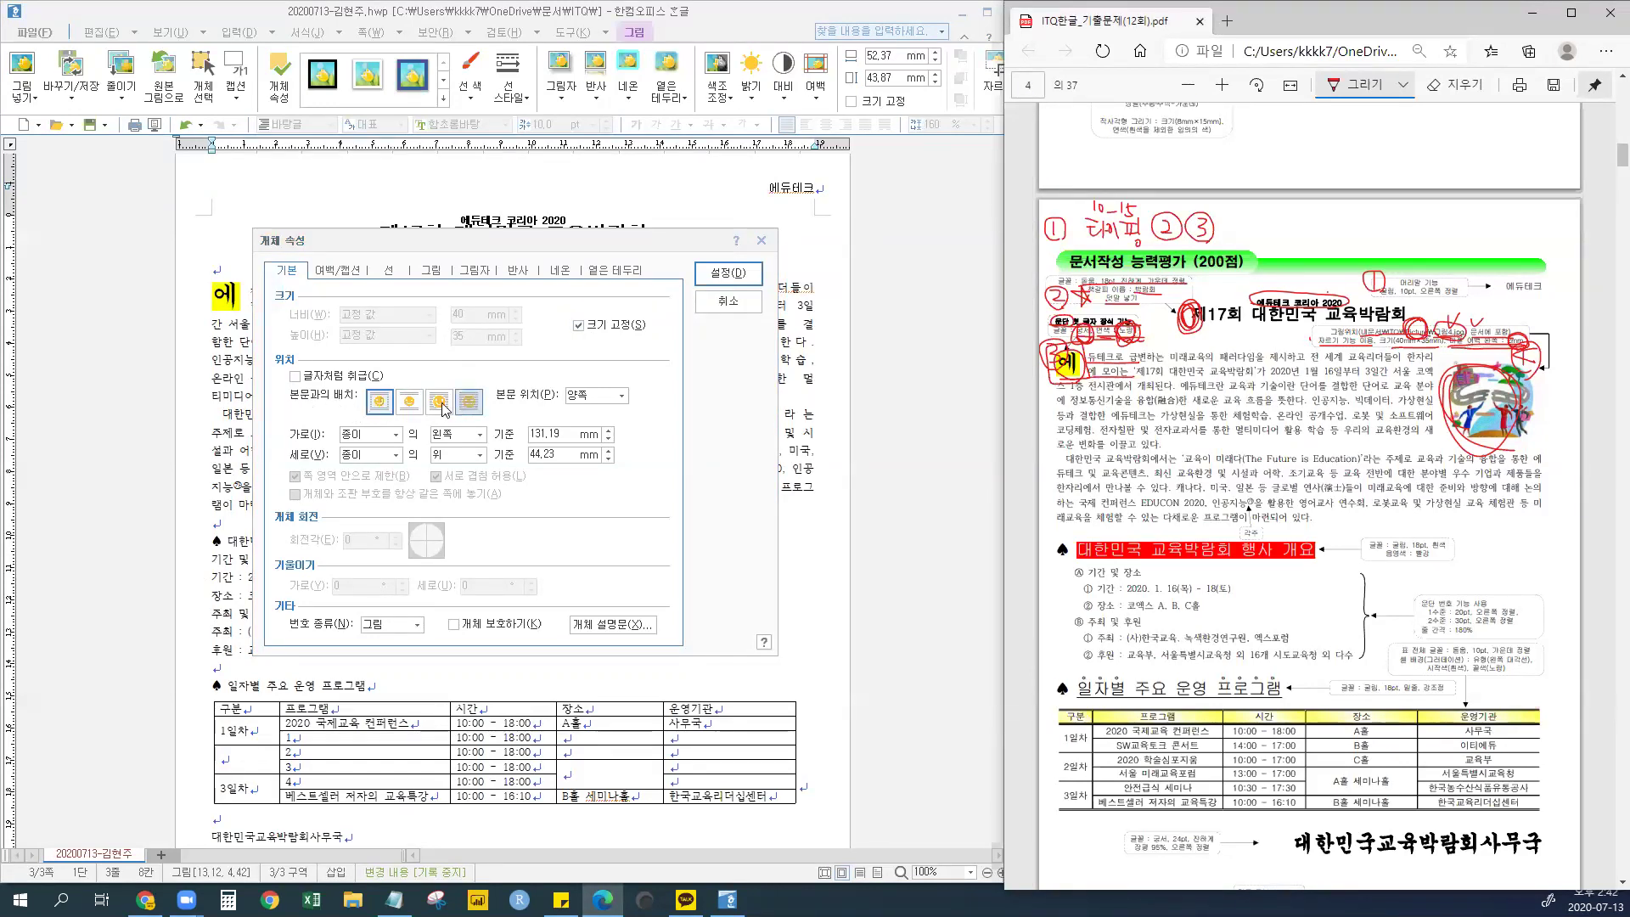
left_click(381, 405)
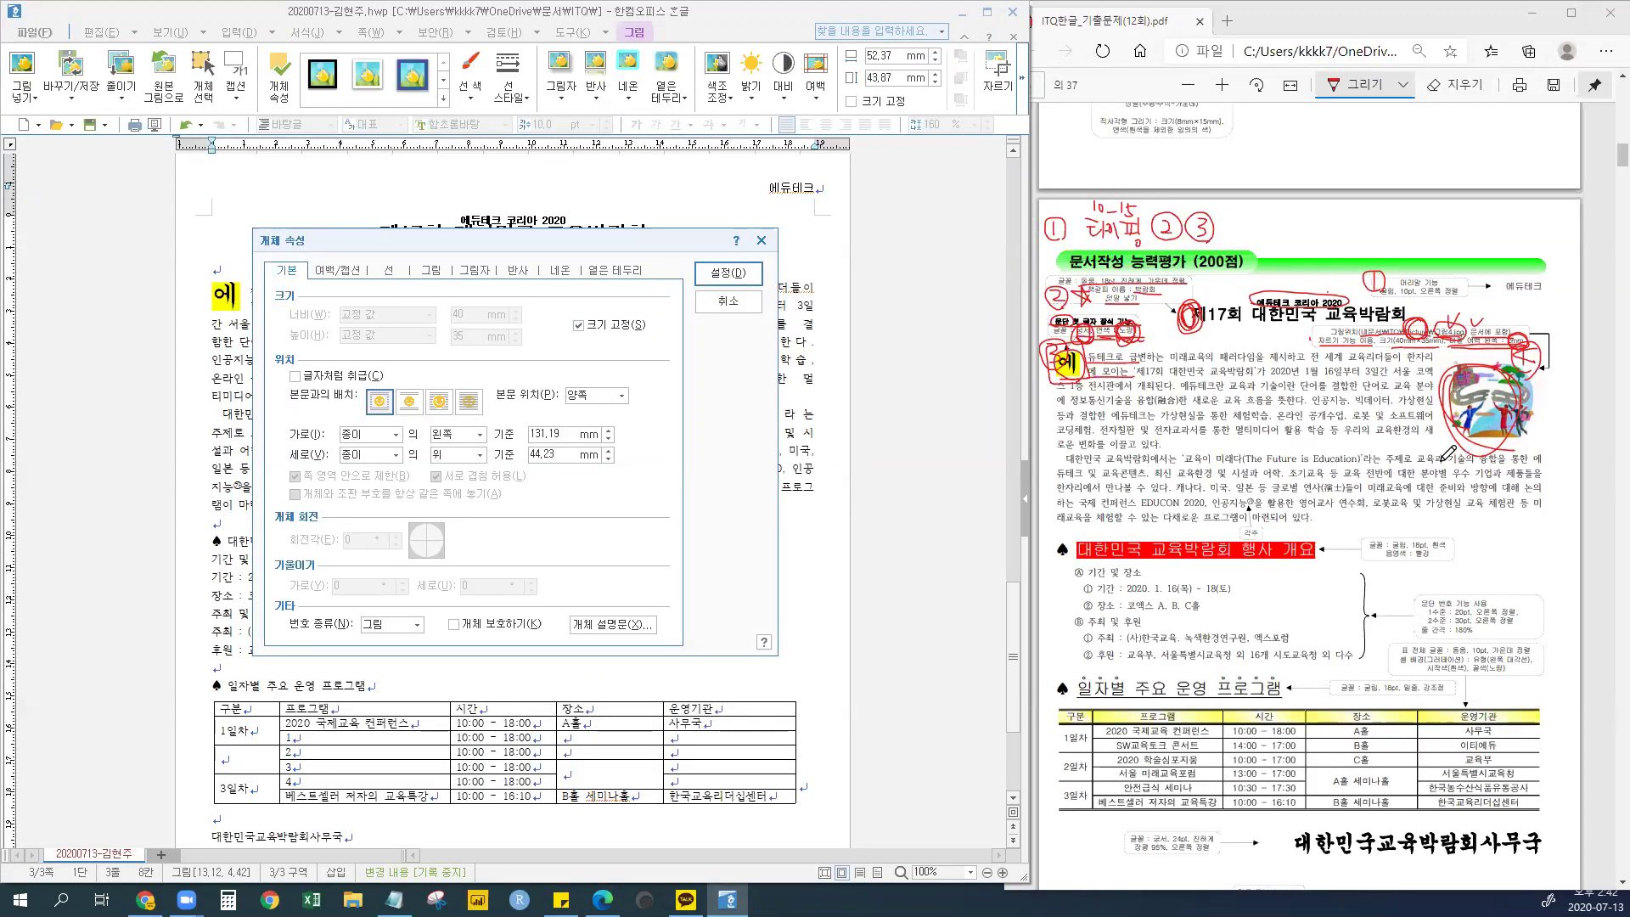
left_click(395, 434)
left_click(379, 459)
left_click(380, 456)
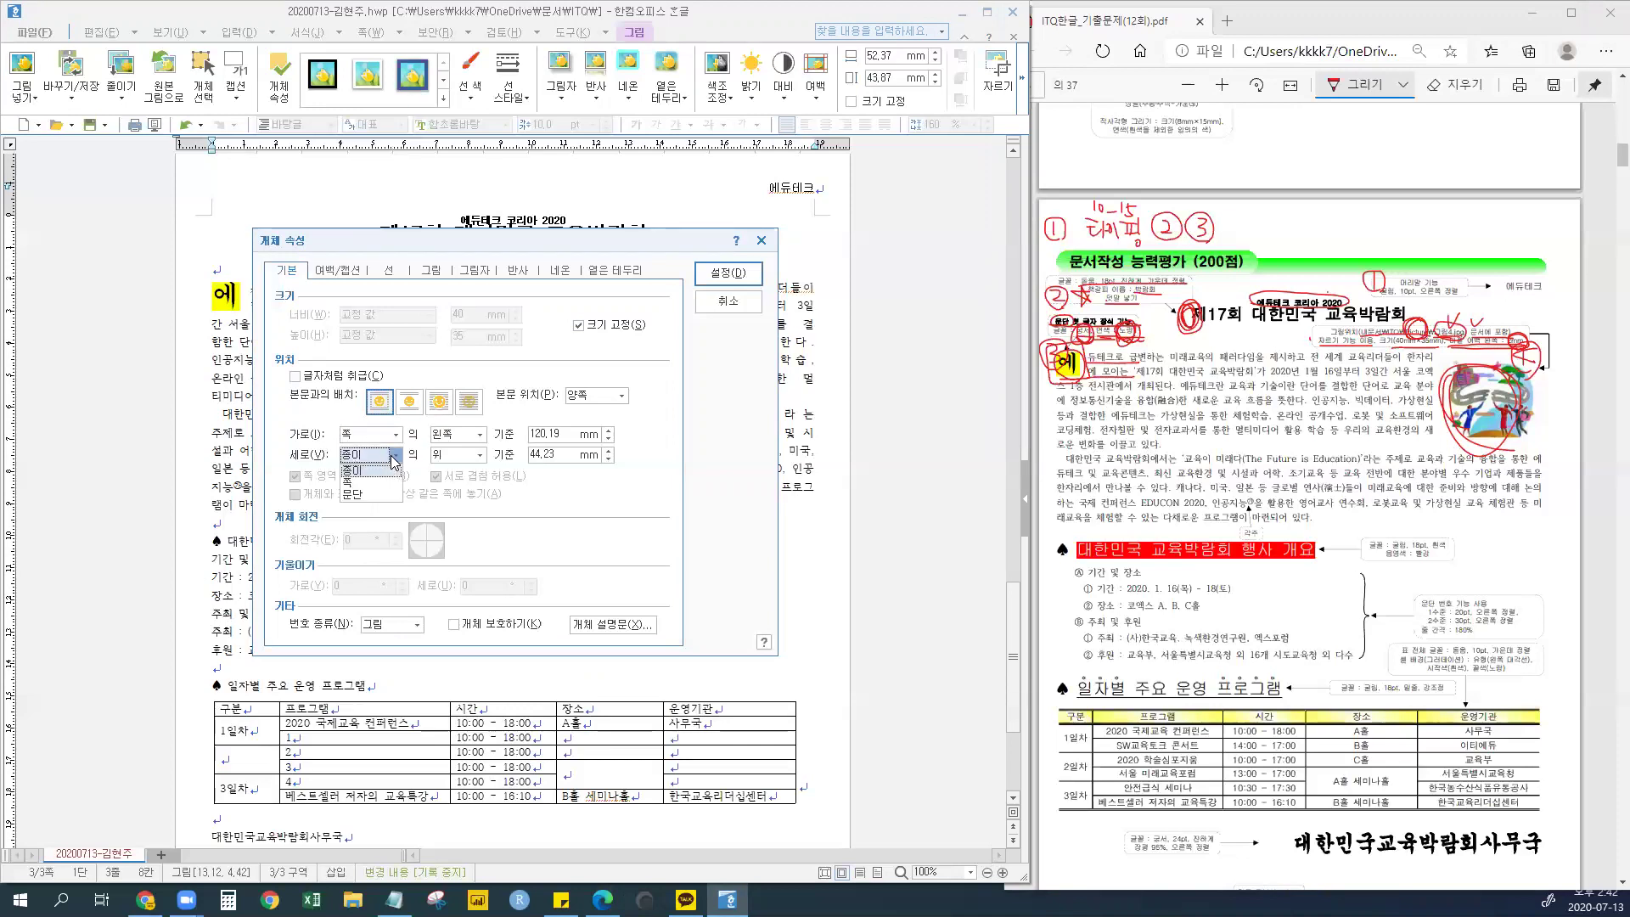
left_click(356, 482)
left_click(351, 457)
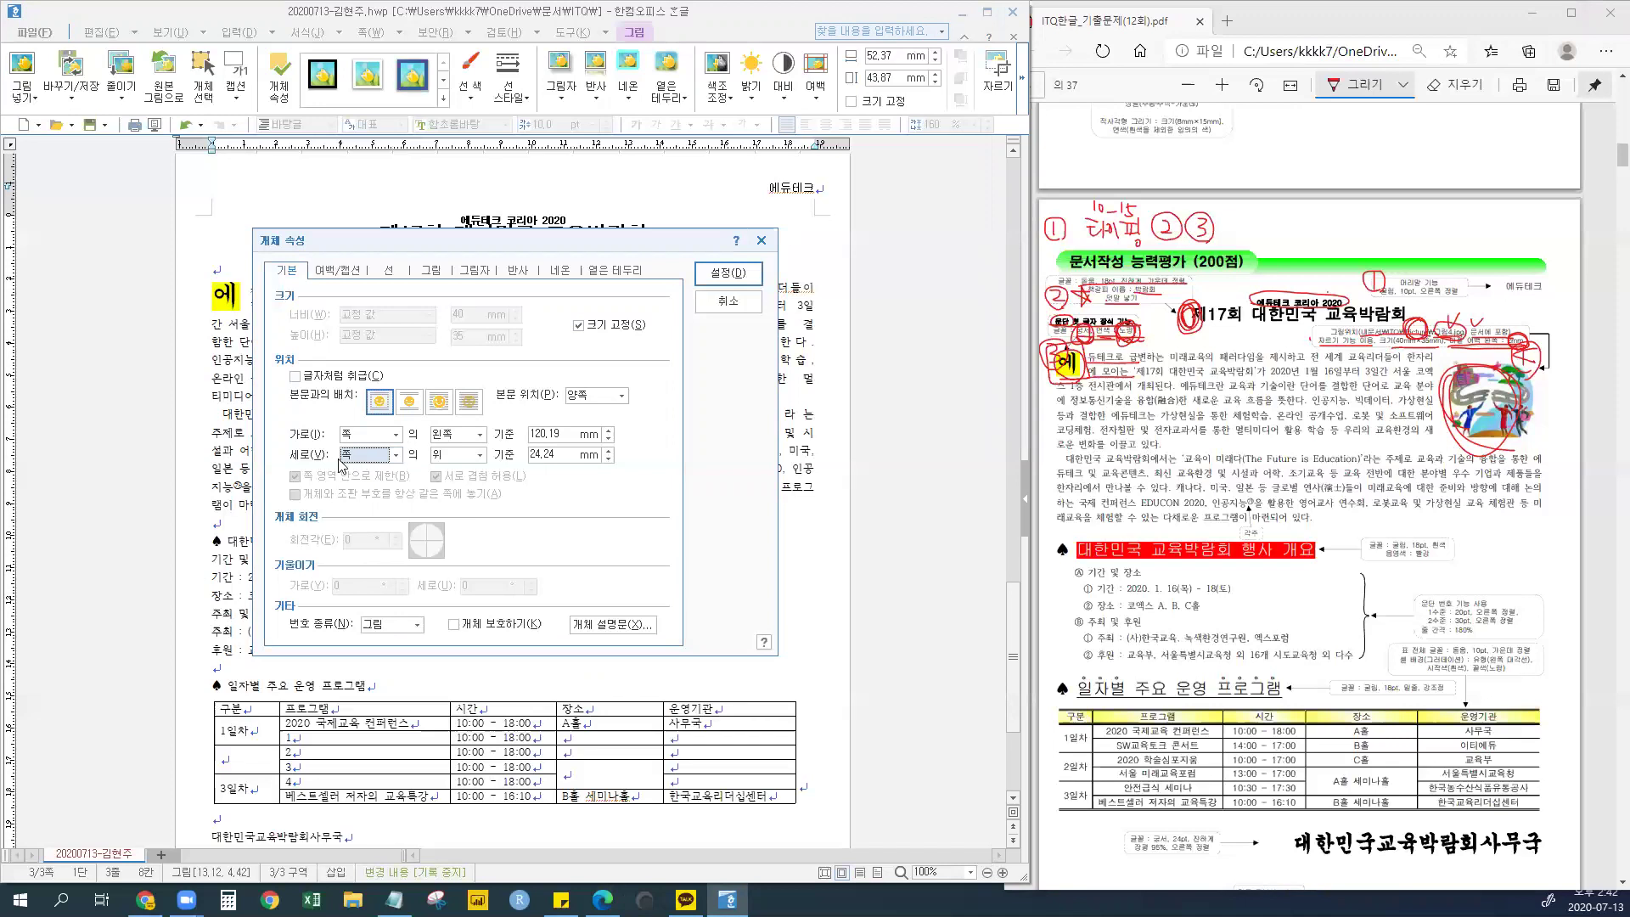
left_click(366, 436)
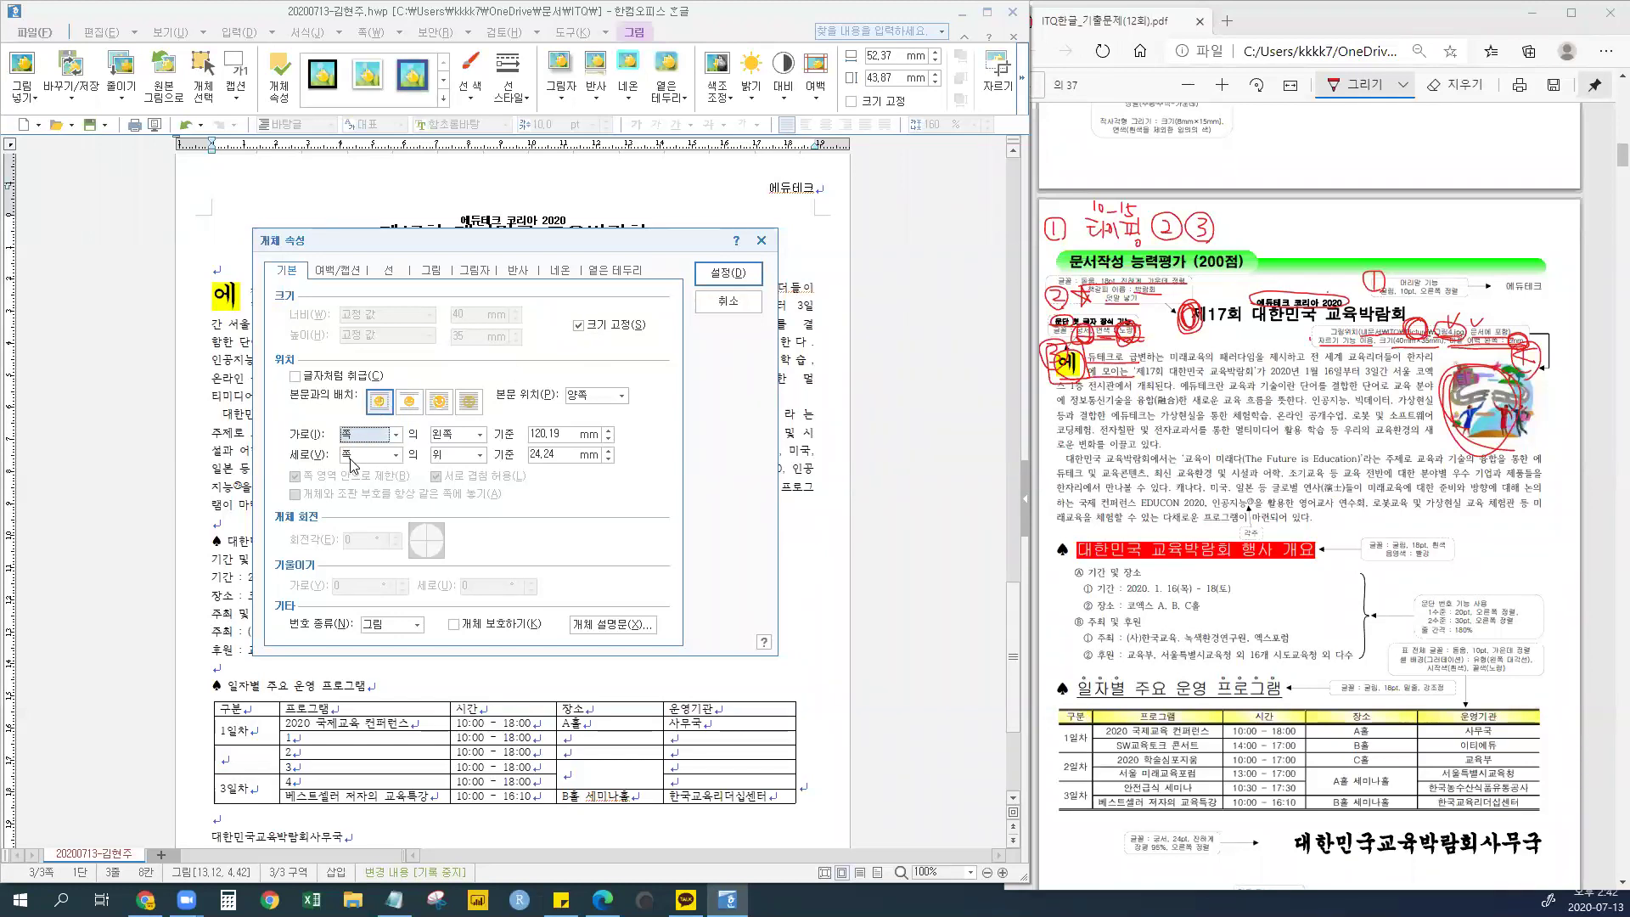
- Set the picture's left 바깥 여백 to 2 mm and apply the object properties
left_click(331, 273)
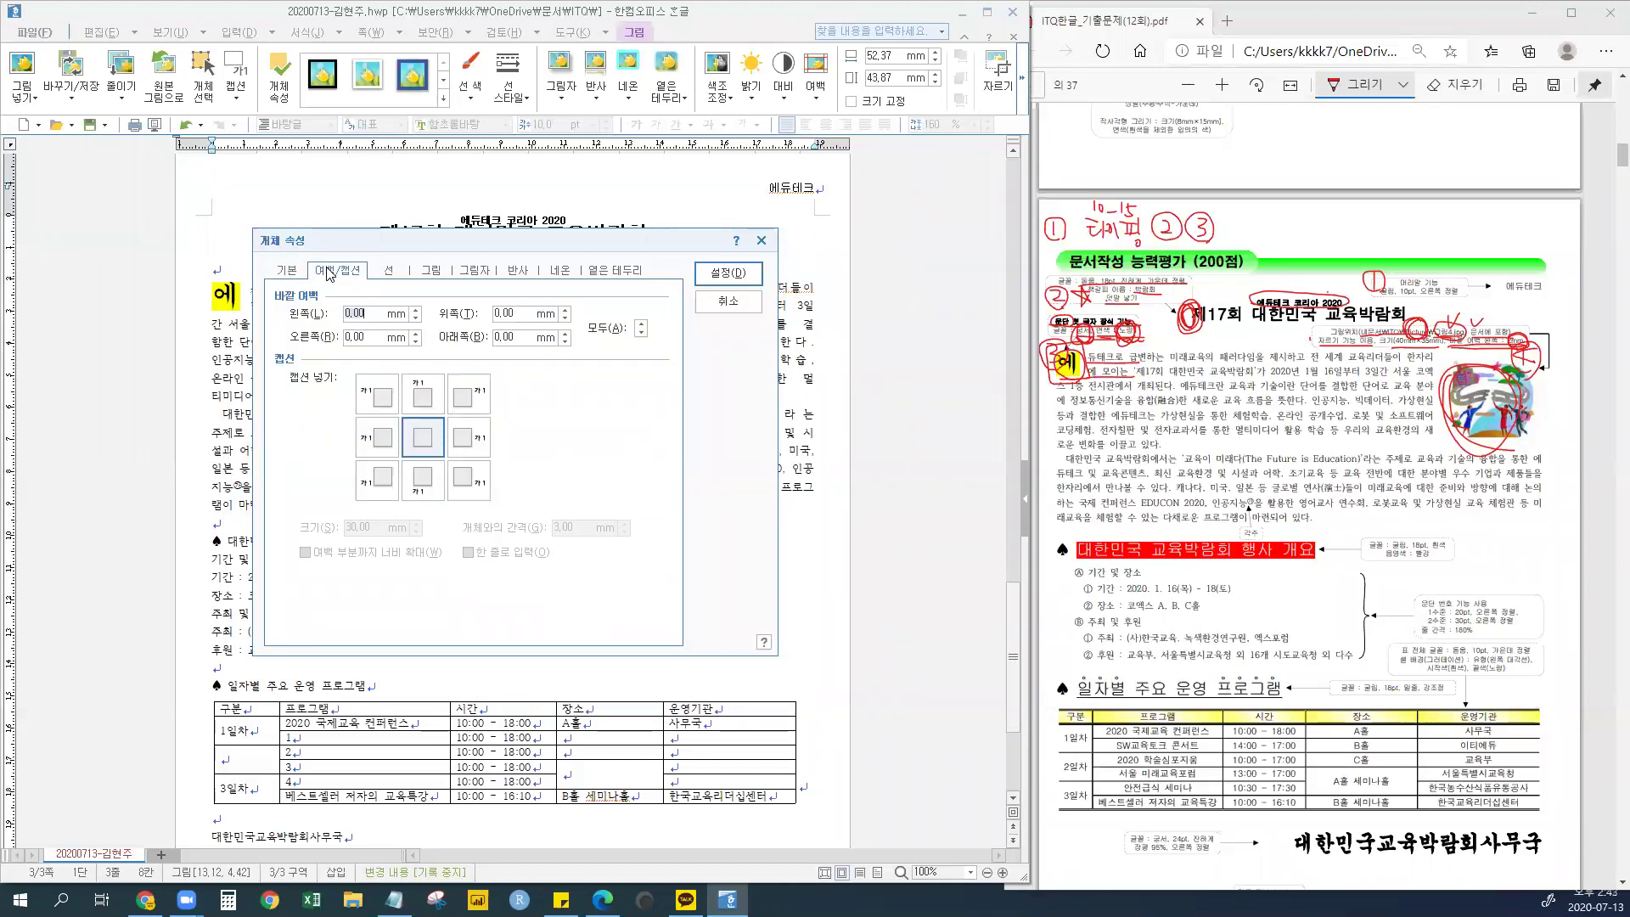
left_click(415, 310)
left_click(415, 310)
left_click(296, 278)
left_click(341, 277)
left_click(286, 270)
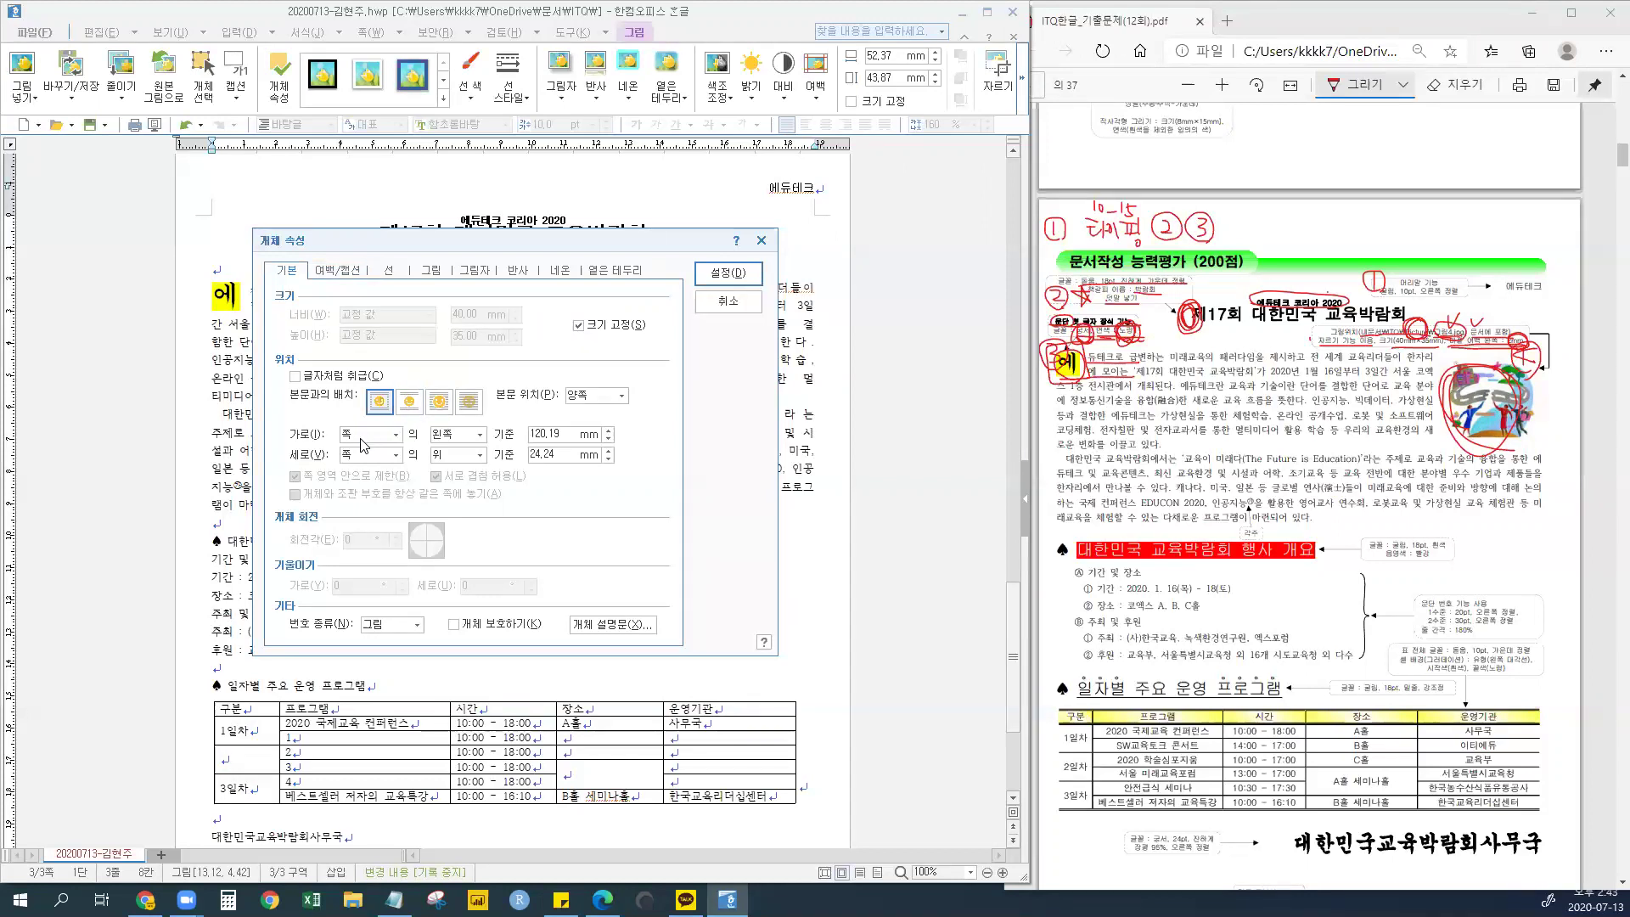
left_click(340, 273)
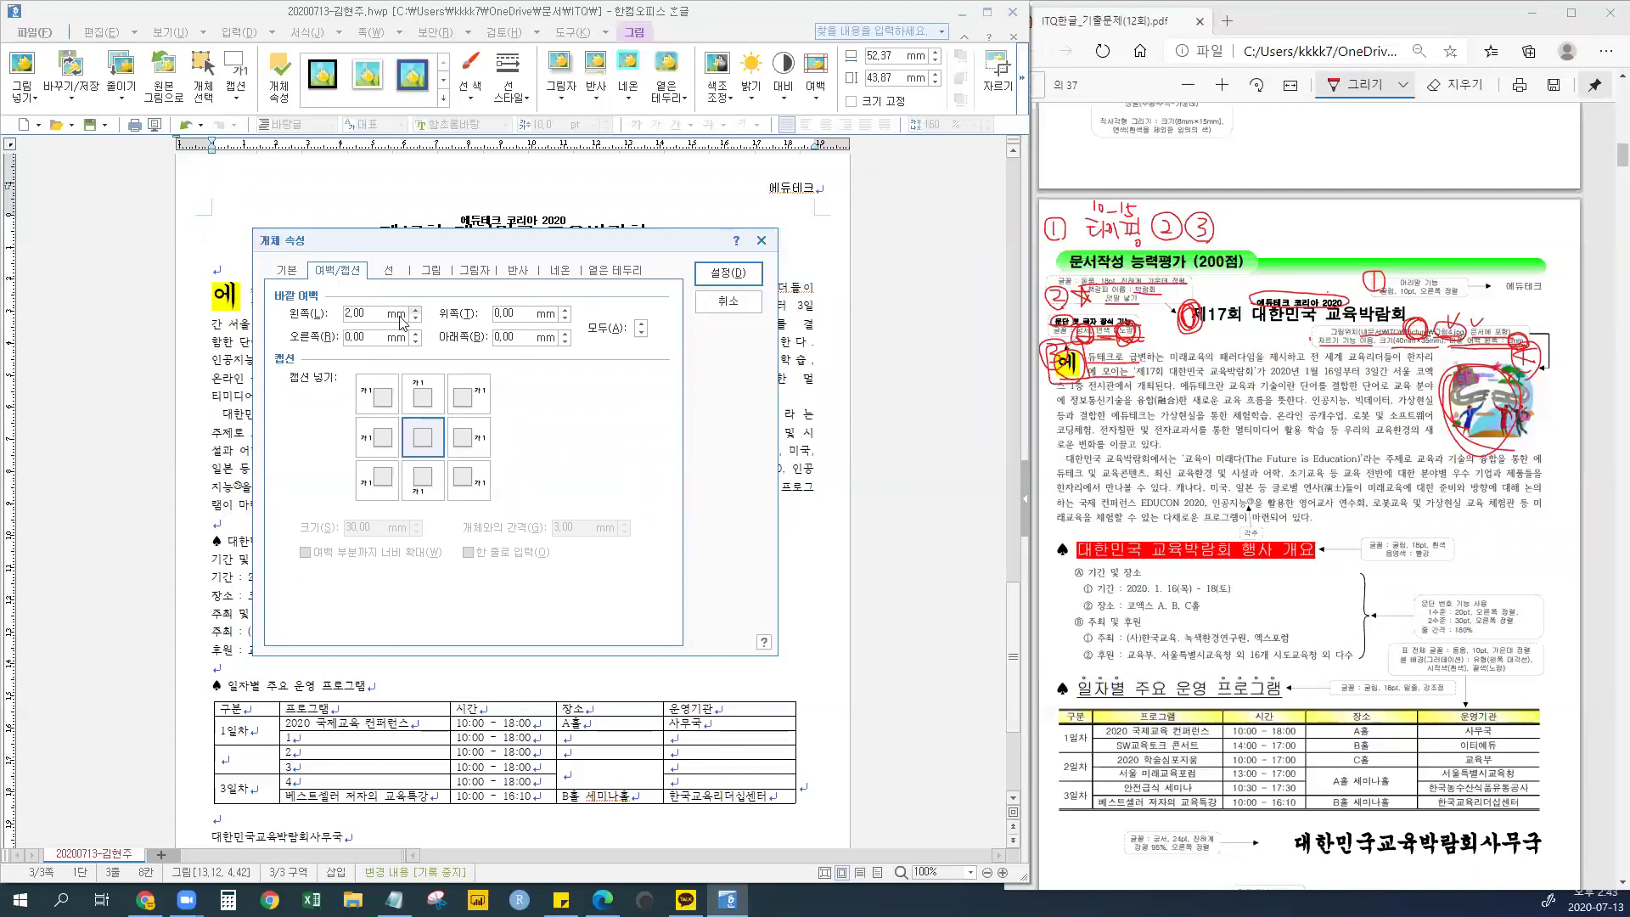
left_click(724, 276)
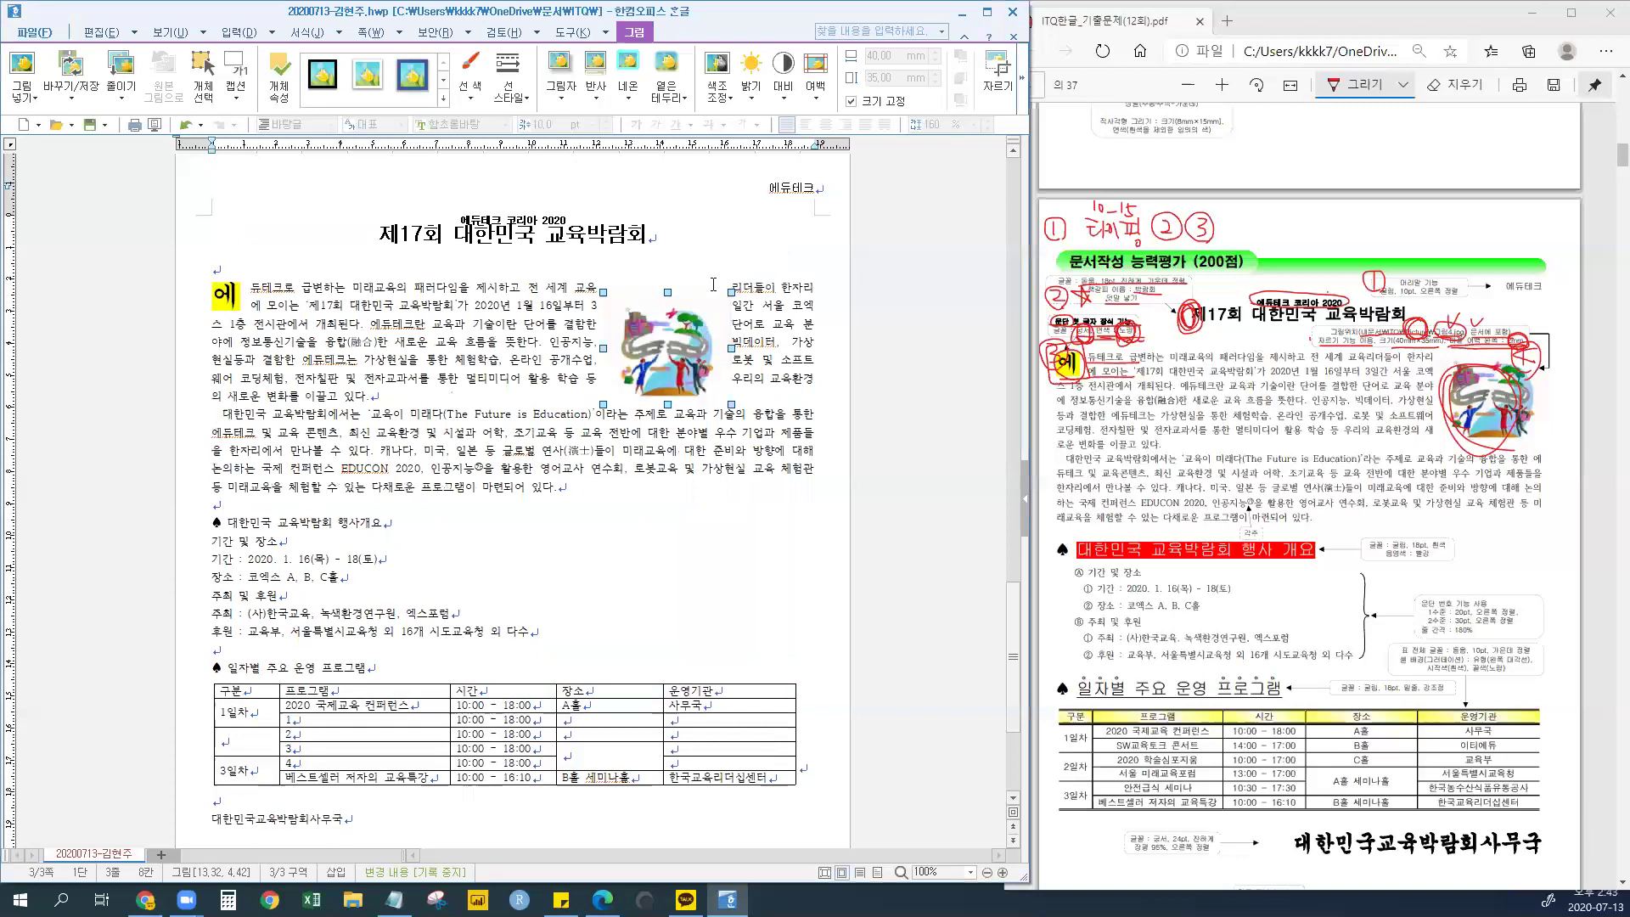
- Move the picture to the right edge of the first body paragraph at about (15.90, 4.09) and deselect it
left_click_drag(647, 354, 797, 357)
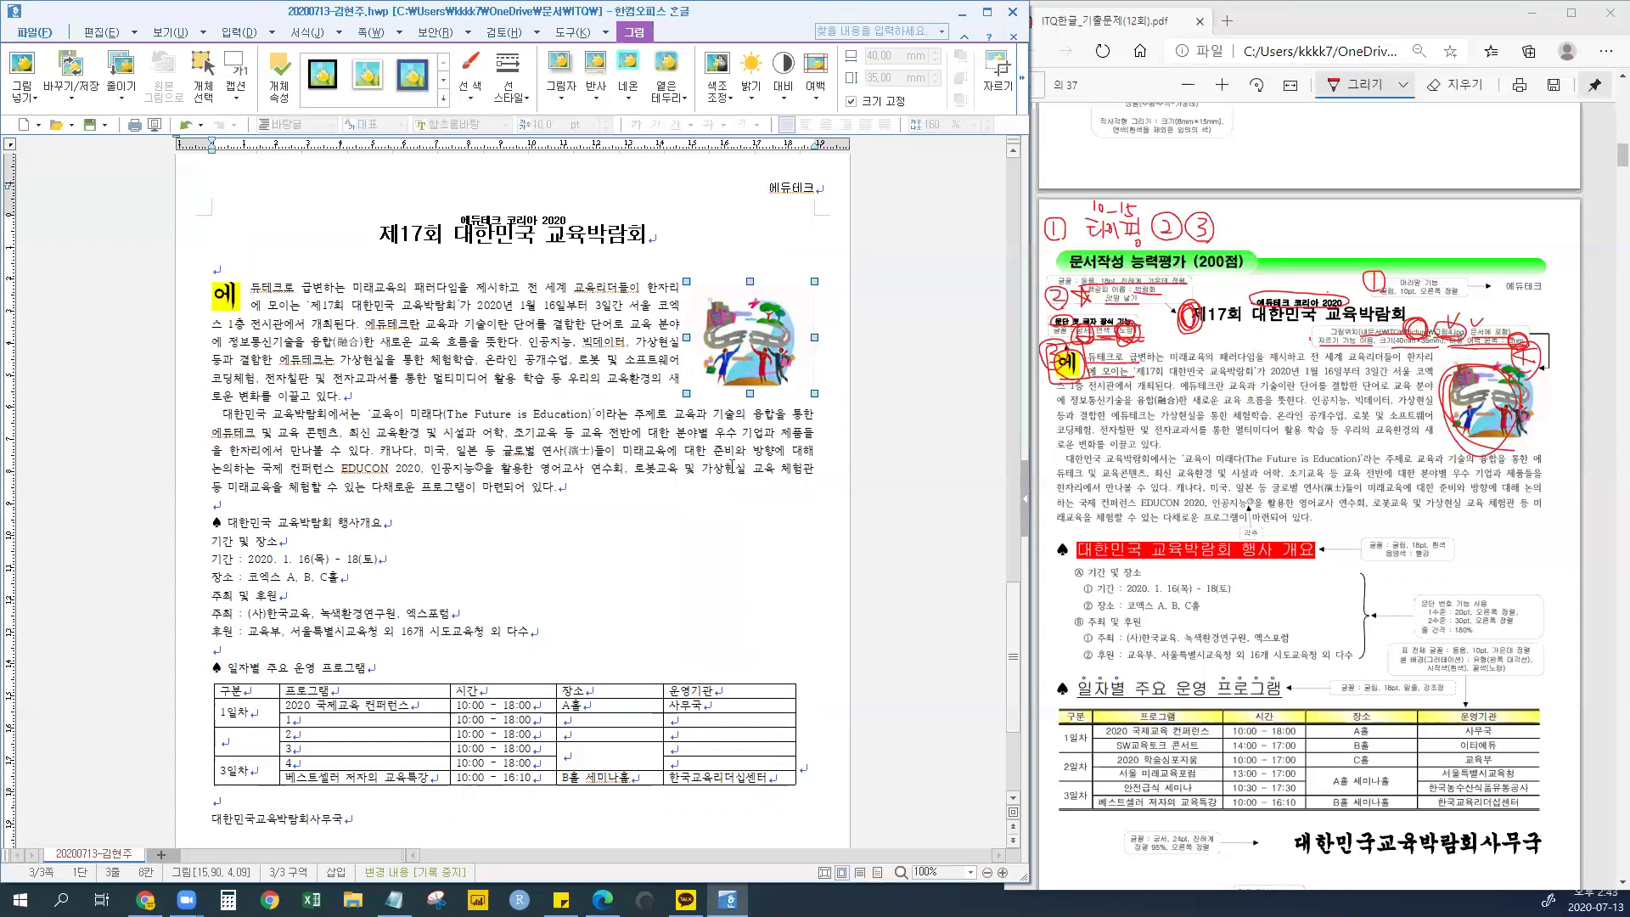
left_click(618, 453)
scroll(618, 452, "up", 1)
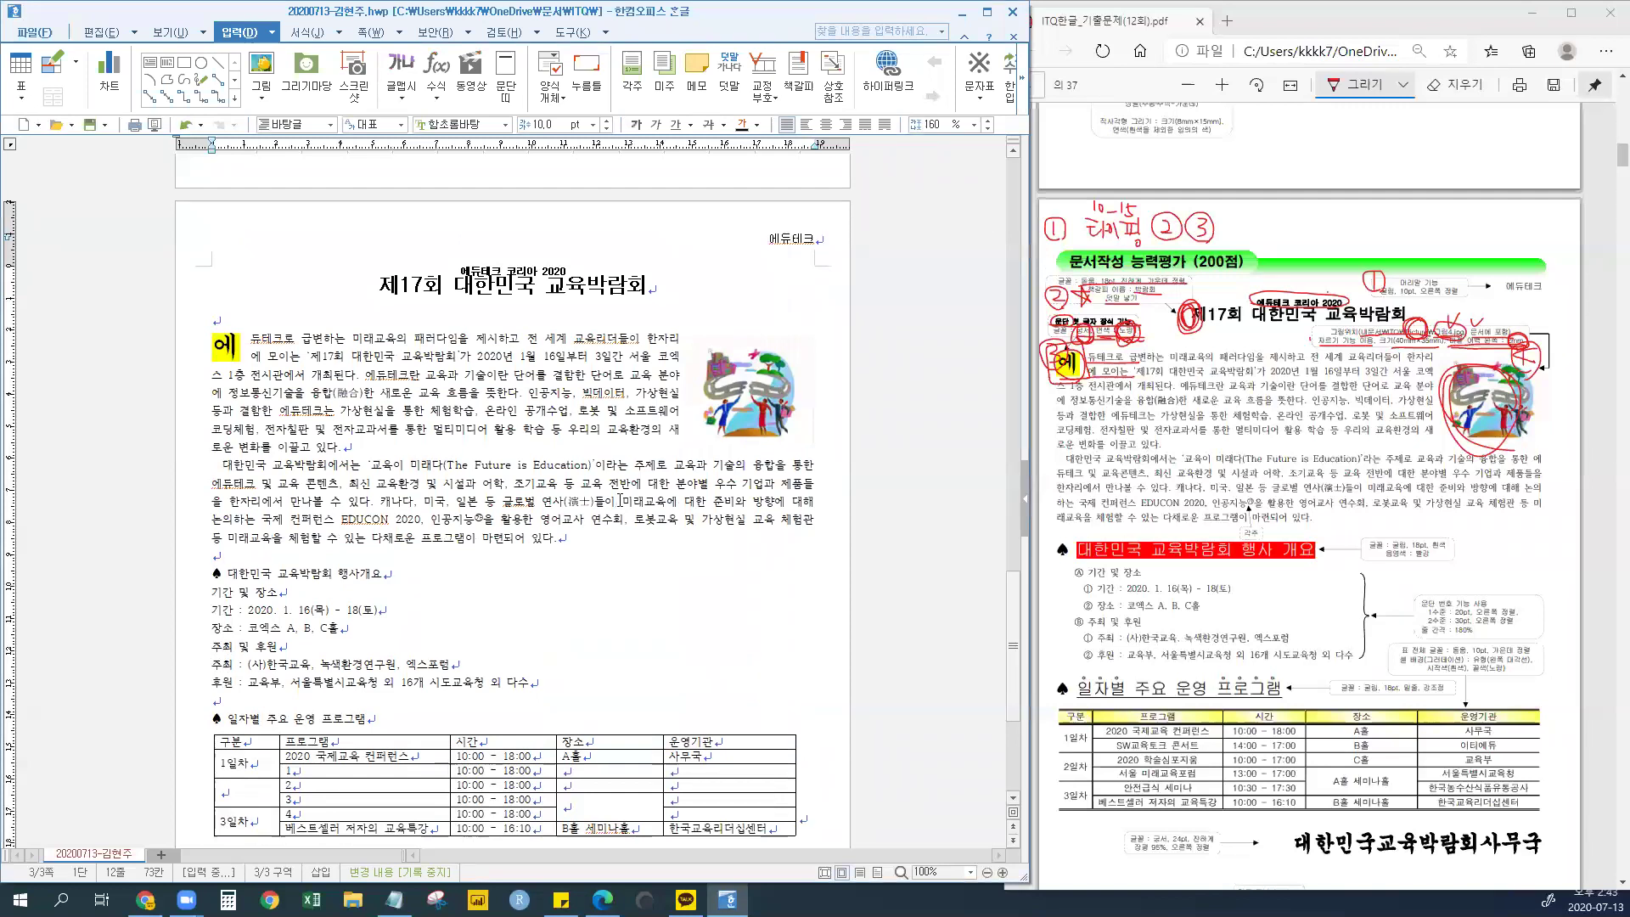